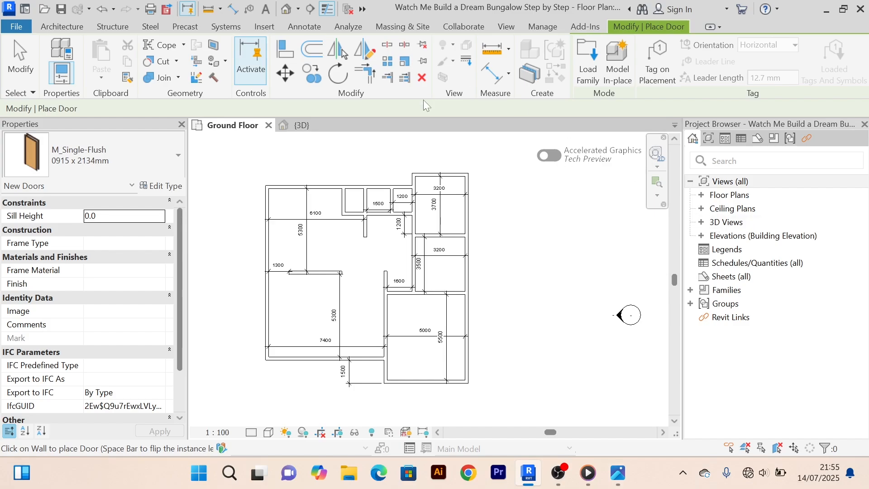
# Leave door placement, open the 3D view and examine the bungalow's walls from several sides.
pyautogui.rightClick(276, 163)
pyautogui.click(307, 172)
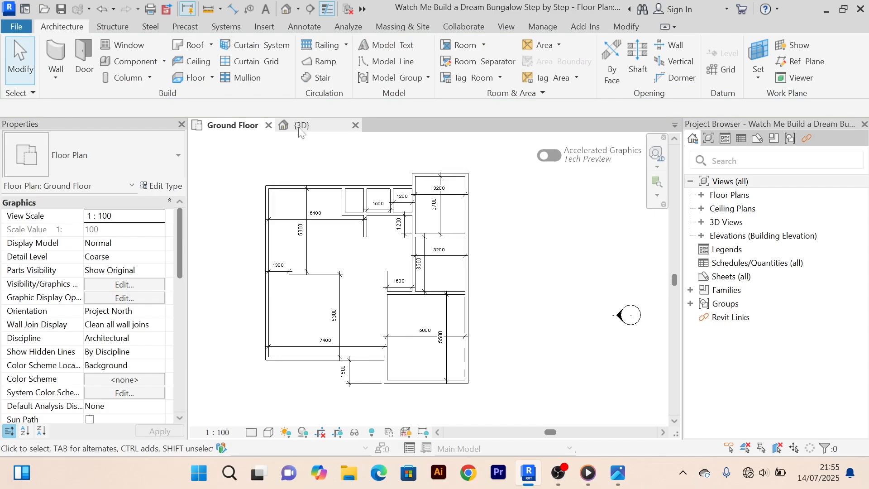
pyautogui.click(301, 126)
pyautogui.moveTo(391, 236); pyautogui.dragTo(421, 255, button='middle')
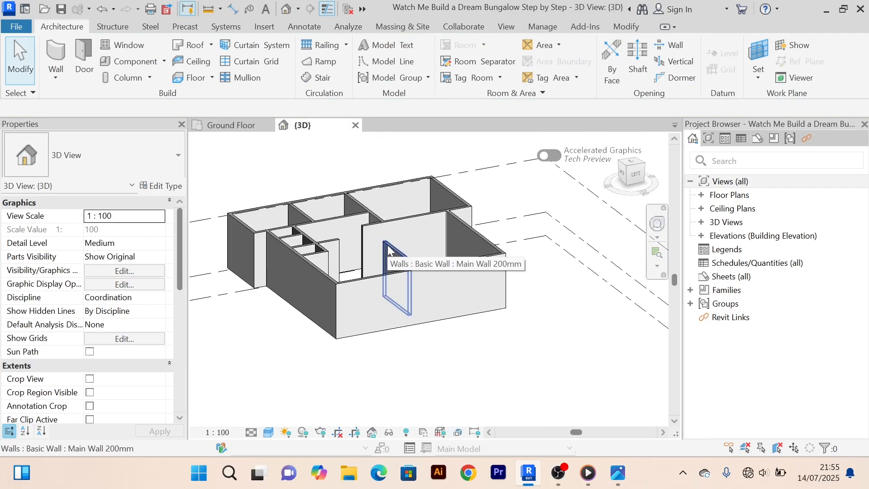
pyautogui.keyDown('shift'); pyautogui.moveTo(388, 245); pyautogui.dragTo(466, 292, button='middle'); pyautogui.keyUp('shift')
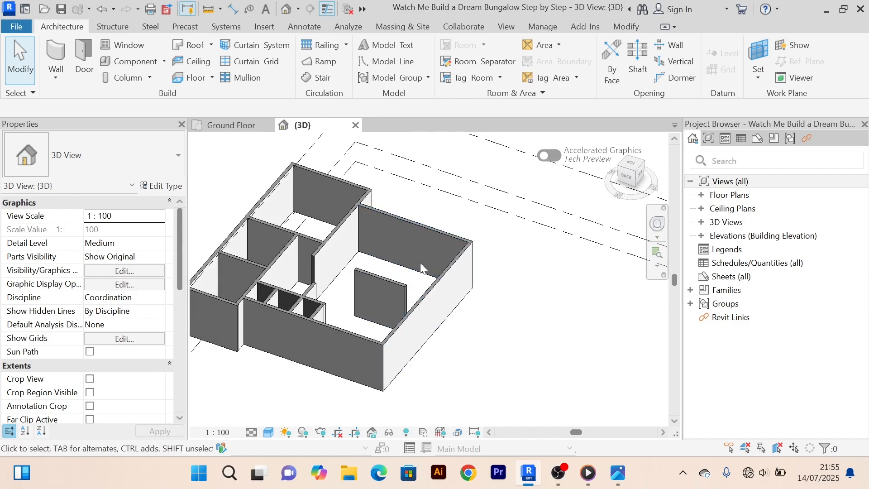
pyautogui.moveTo(421, 263); pyautogui.dragTo(501, 229, button='middle')
pyautogui.scroll(2, 422, 221)
pyautogui.scroll(-3, 424, 220)
pyautogui.keyDown('shift'); pyautogui.moveTo(435, 224); pyautogui.dragTo(402, 290, button='middle'); pyautogui.keyUp('shift')
pyautogui.keyDown('shift'); pyautogui.moveTo(514, 262); pyautogui.dragTo(440, 227, button='middle'); pyautogui.keyUp('shift')
pyautogui.scroll(2, 490, 274)
pyautogui.moveTo(490, 274); pyautogui.dragTo(380, 297, button='middle')
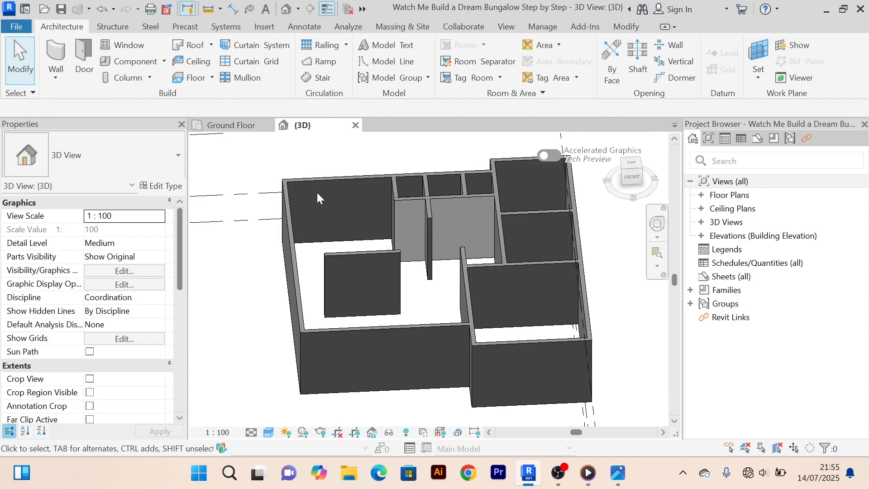
# Return to the Ground Floor plan and examine the room layout and the exterior walls at the front.
pyautogui.click(231, 125)
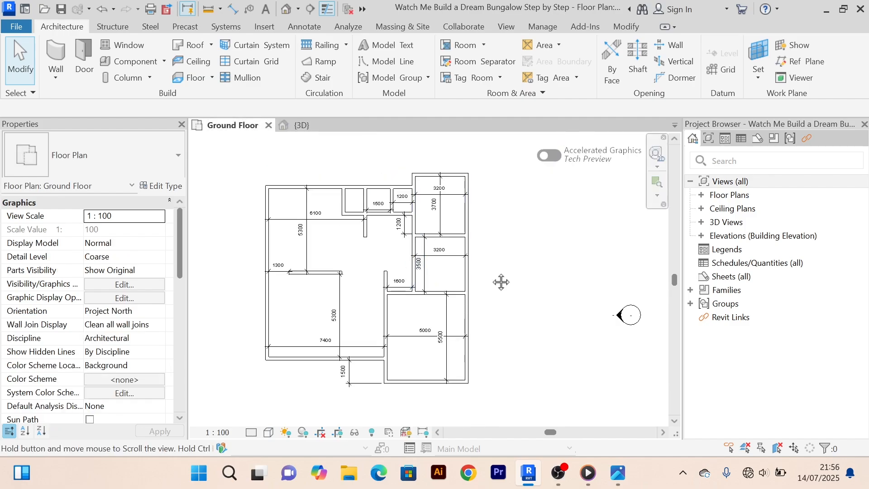
pyautogui.moveTo(500, 281); pyautogui.dragTo(518, 253, button='middle')
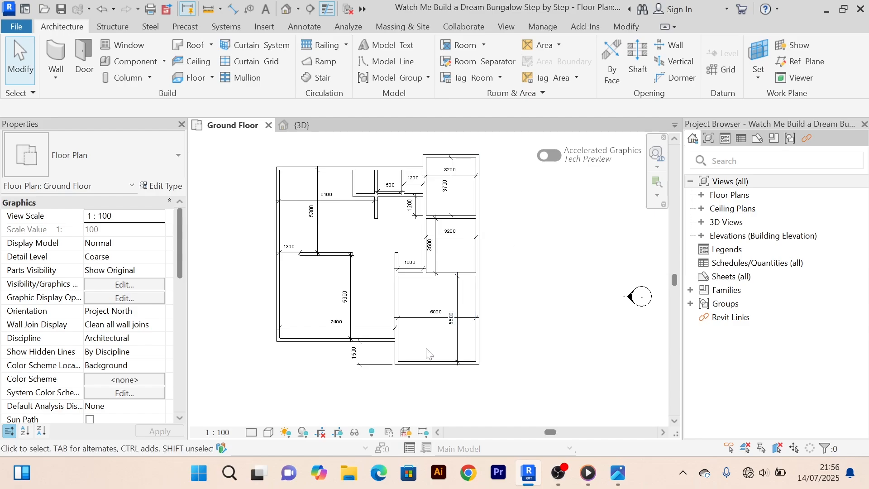
pyautogui.scroll(3, 379, 344)
pyautogui.scroll(-3, 625, 291)
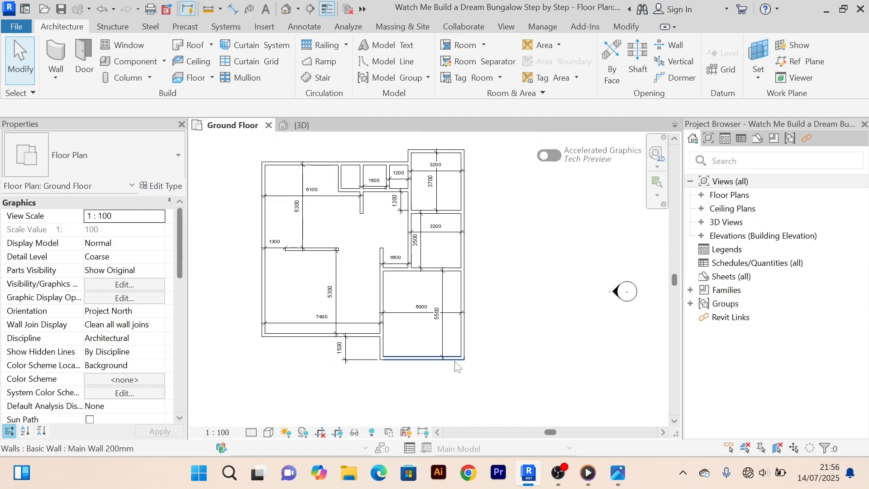
pyautogui.scroll(3, 377, 349)
pyautogui.scroll(-5, 374, 343)
pyautogui.scroll(1, 401, 341)
pyautogui.moveTo(411, 347)
pyautogui.mouseDown(button='middle')
pyautogui.moveTo(417, 340)
pyautogui.moveTo(421, 357)
pyautogui.mouseUp(button='middle')
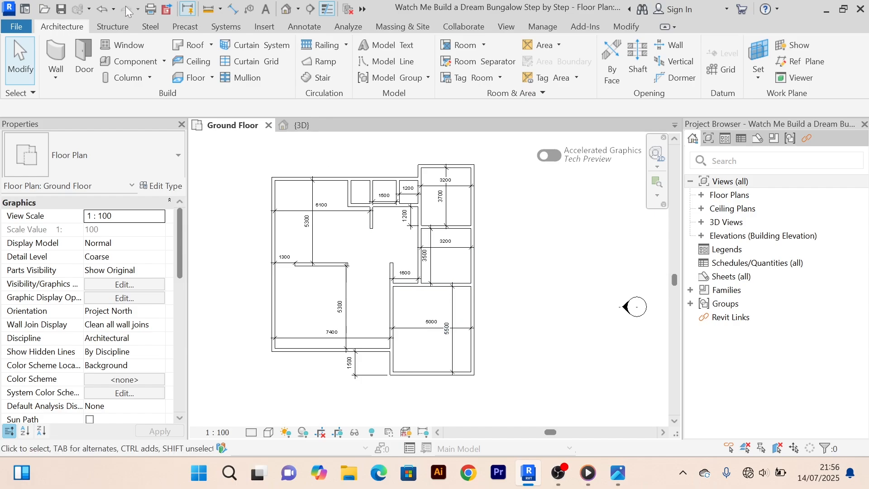
pyautogui.click(83, 55)
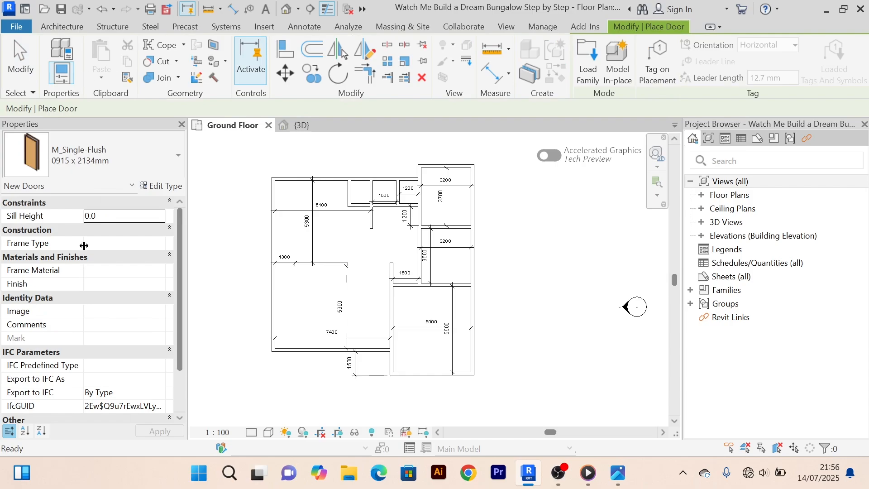
pyautogui.click(178, 157)
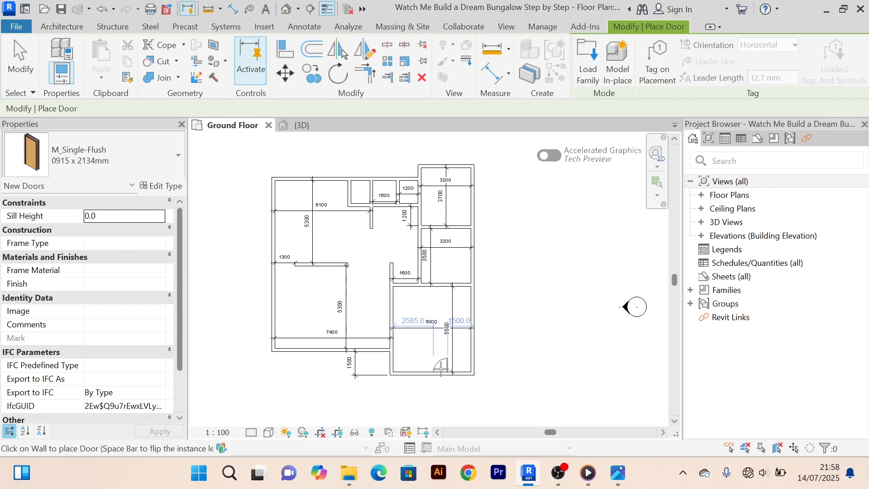
pyautogui.rightClick(551, 239)
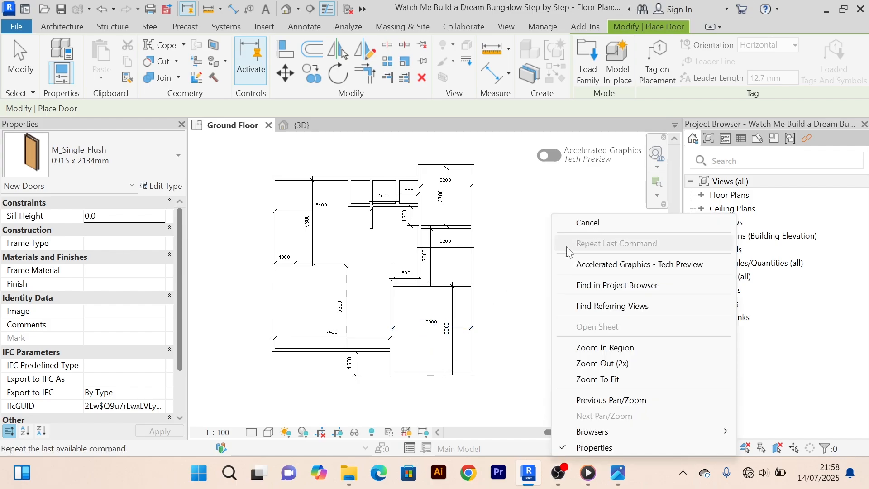
pyautogui.click(577, 229)
pyautogui.rightClick(557, 208)
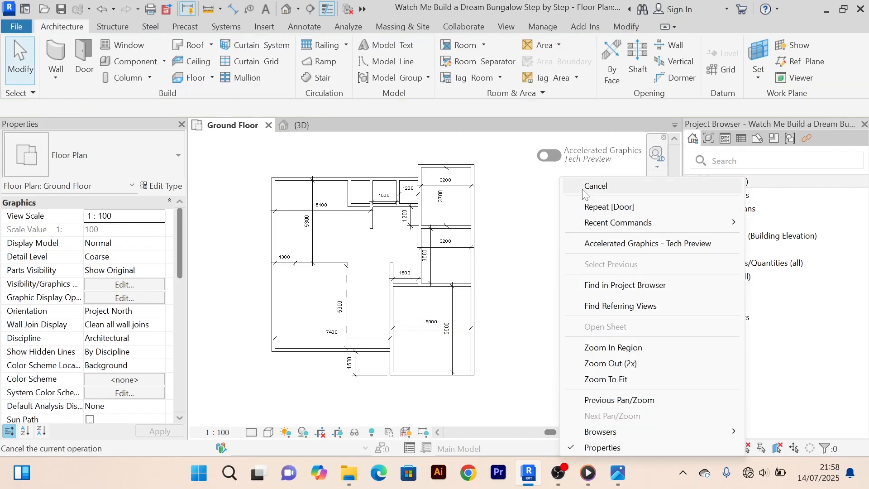
pyautogui.click(582, 189)
pyautogui.scroll(-2, 571, 237)
pyautogui.scroll(5, 538, 240)
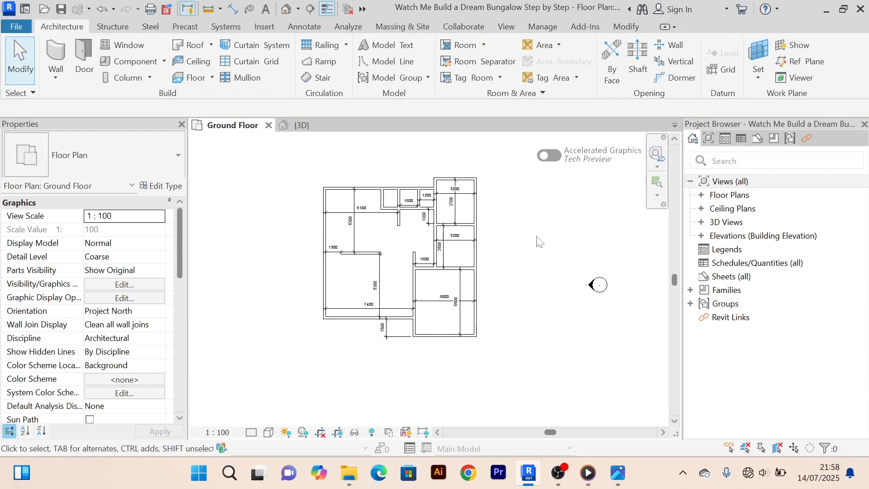
pyautogui.scroll(-2, 535, 241)
pyautogui.moveTo(537, 242)
pyautogui.mouseDown(button='middle')
pyautogui.moveTo(552, 242)
pyautogui.moveTo(544, 255)
pyautogui.mouseUp(button='middle')
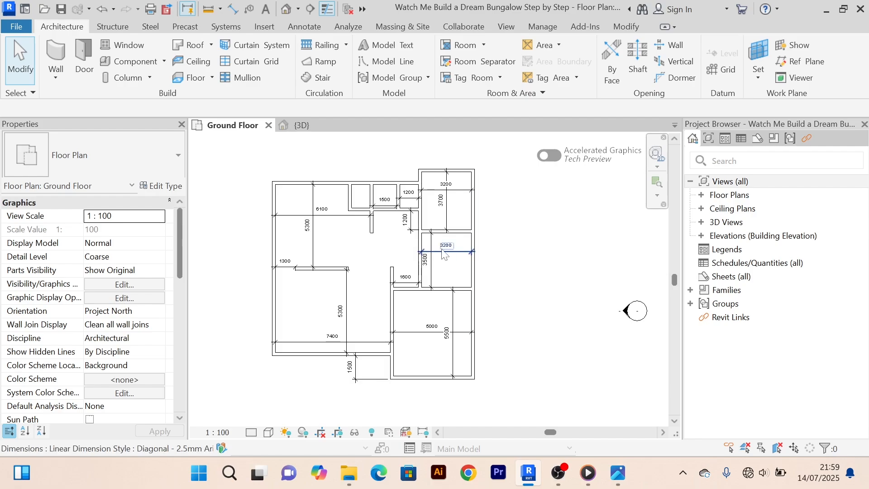
# Start placing a door and open the type properties of the M_Single-Flush 0915 x 2134mm door.
pyautogui.click(91, 59)
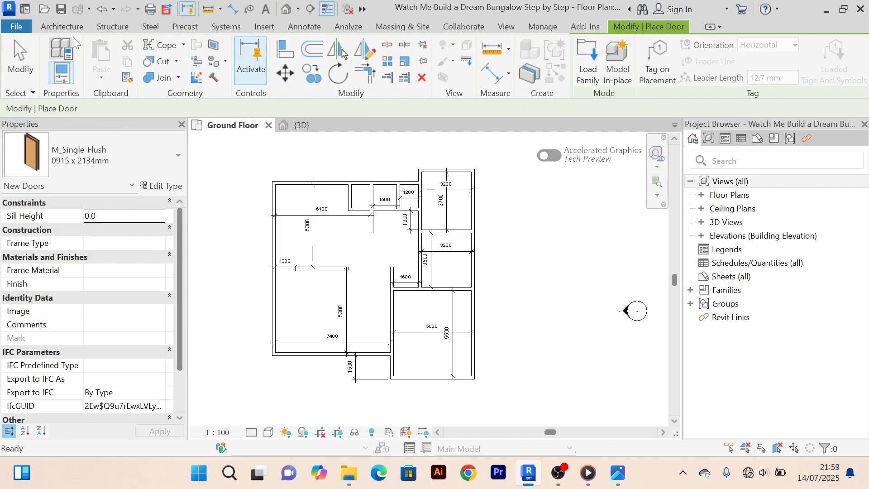
pyautogui.click(64, 27)
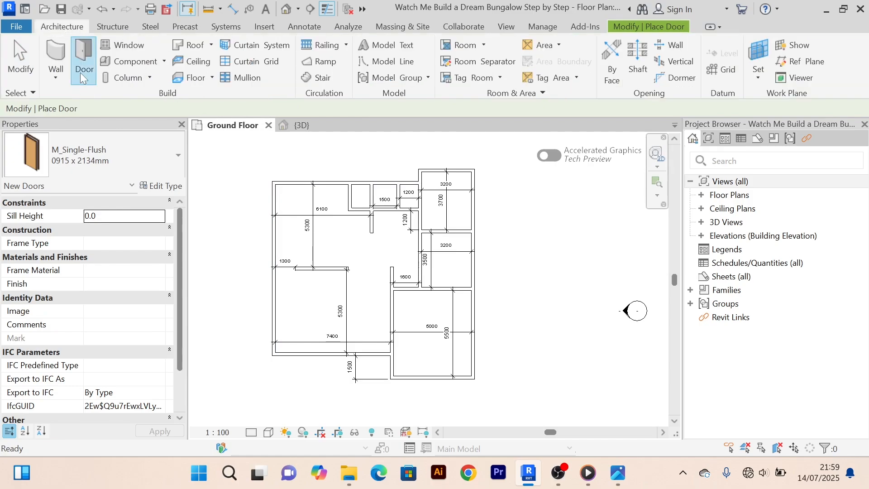
pyautogui.click(81, 60)
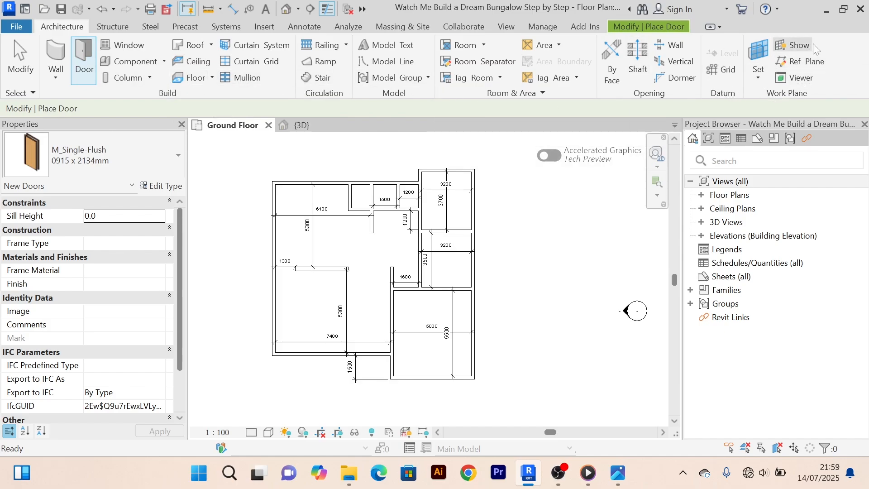
pyautogui.click(758, 81)
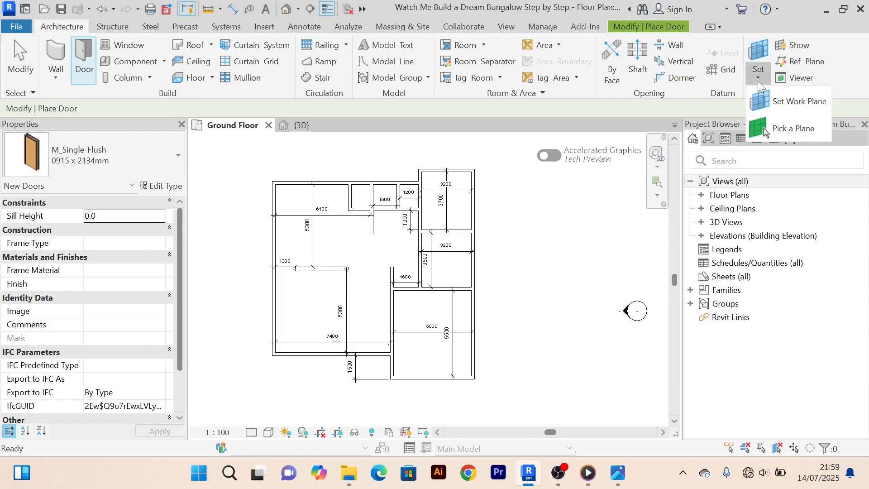
pyautogui.click(604, 116)
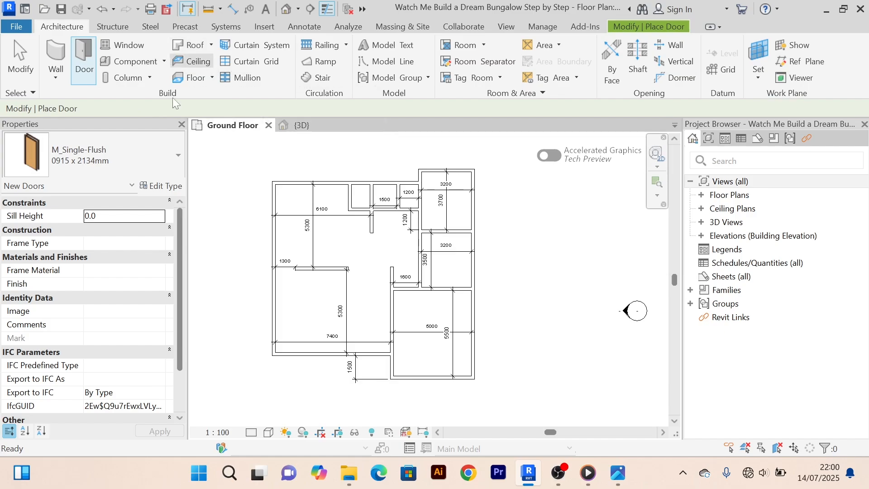
pyautogui.click(158, 186)
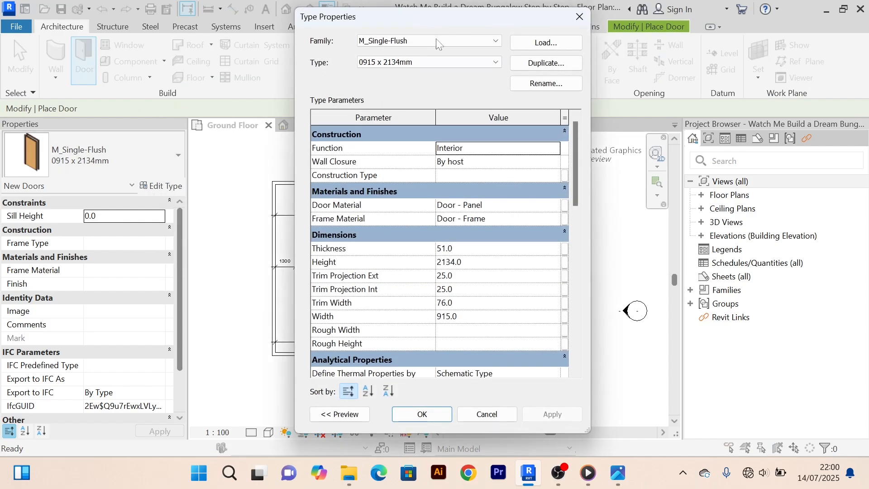
pyautogui.moveTo(460, 21); pyautogui.dragTo(438, 34)
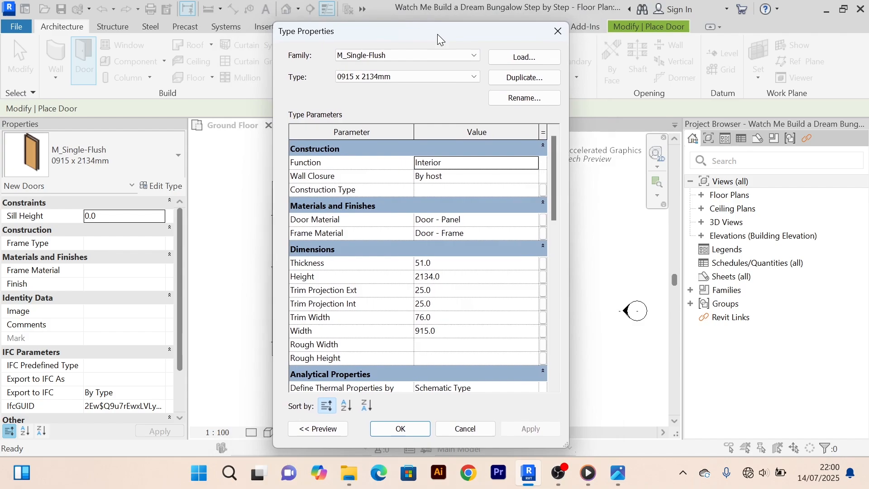
# Start loading another door family and browse to the REVIT LIBRARIES folder on New Volume (D:).
pyautogui.click(523, 59)
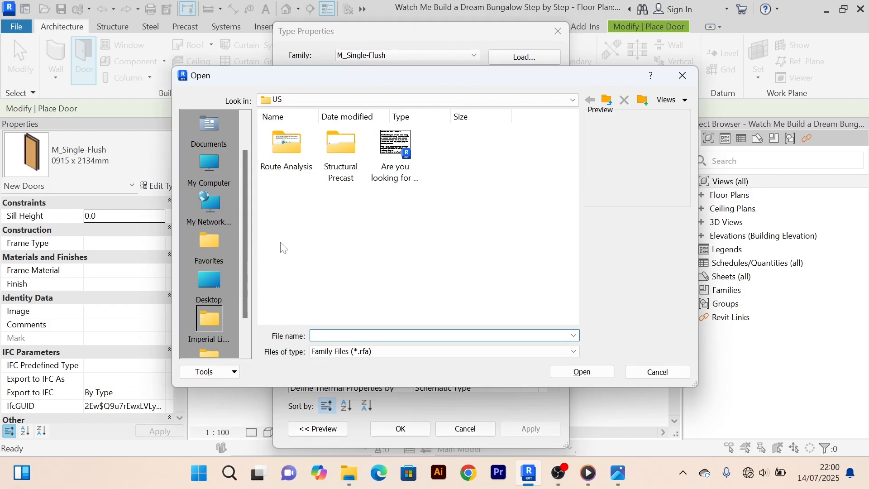
pyautogui.click(207, 163)
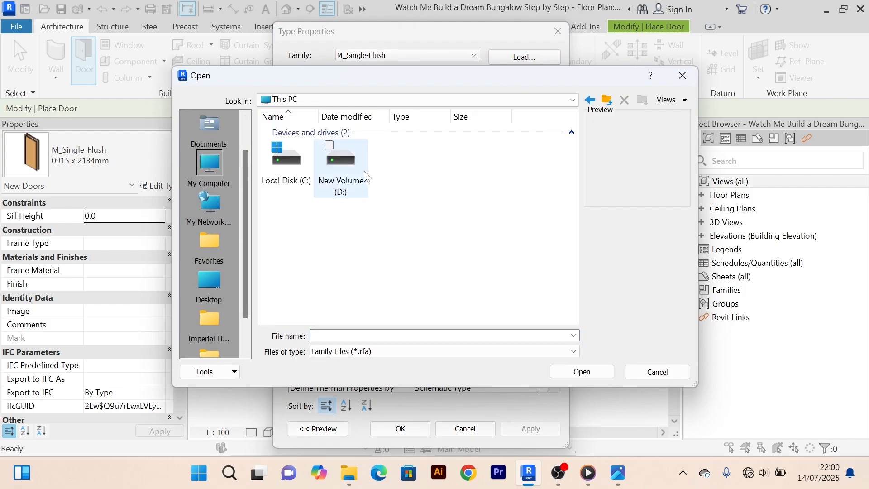
pyautogui.doubleClick(374, 181)
pyautogui.click(393, 235)
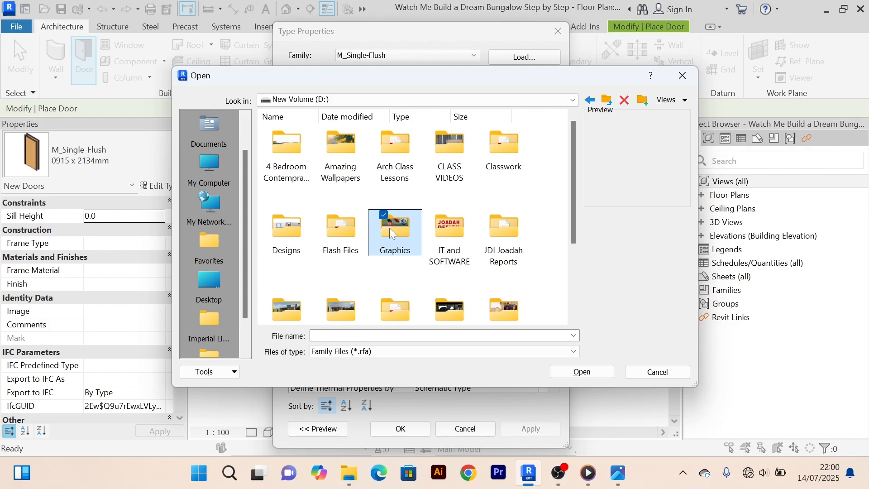
pyautogui.scroll(-3, 389, 227)
pyautogui.click(289, 275)
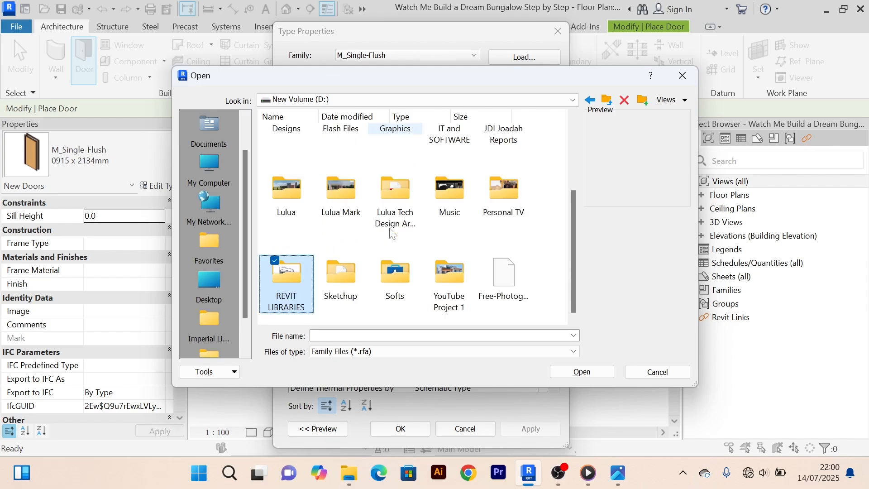
pyautogui.doubleClick(289, 275)
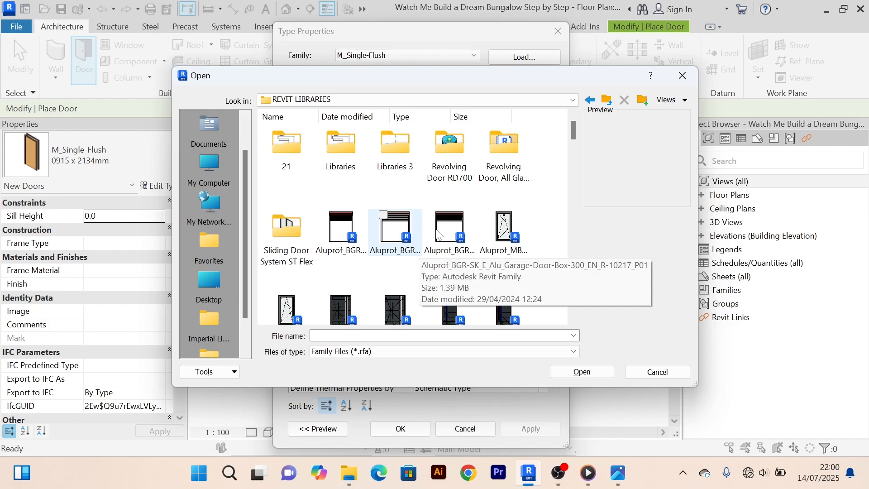
# Load the family Doors_GEALAN_S9000_Double-Vent-Door_with_Fanlight.rfa and accept it as the door type for placement.
pyautogui.scroll(-5, 438, 233)
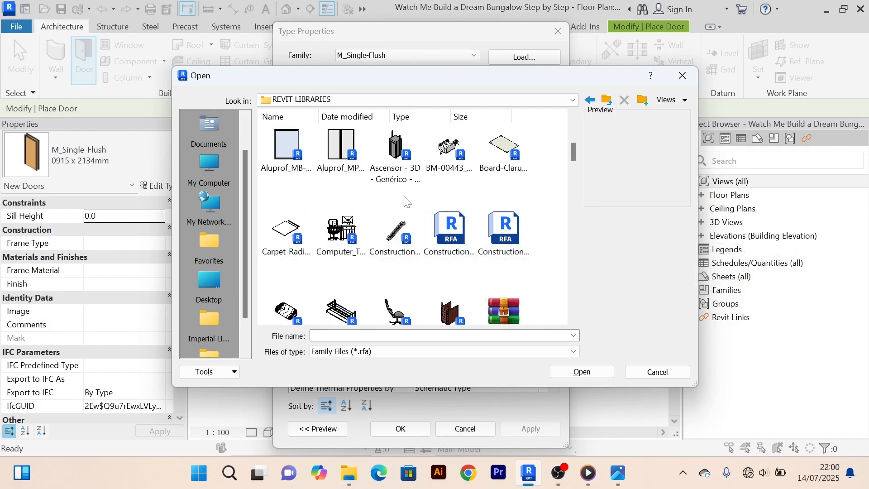
pyautogui.scroll(-10, 407, 202)
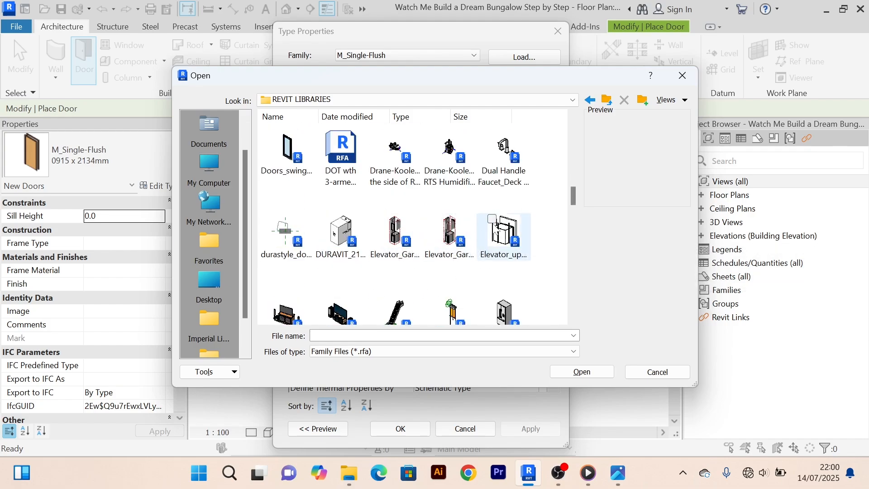
pyautogui.scroll(5, 495, 226)
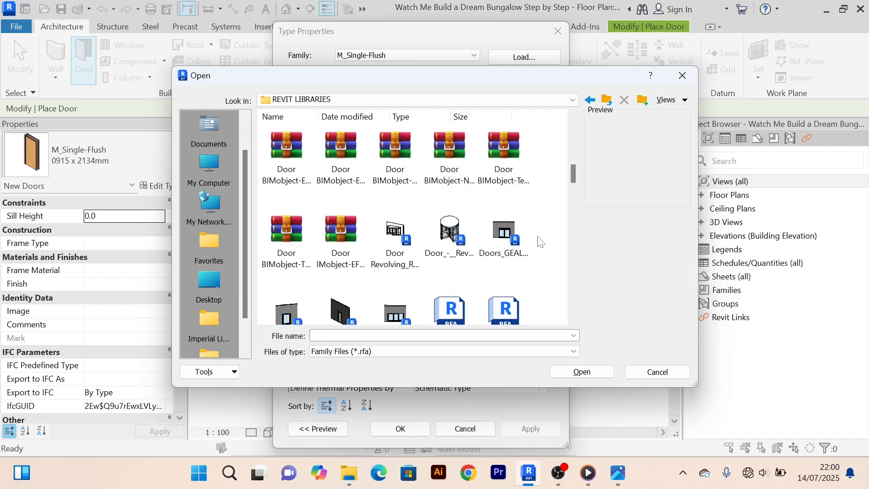
pyautogui.click(505, 236)
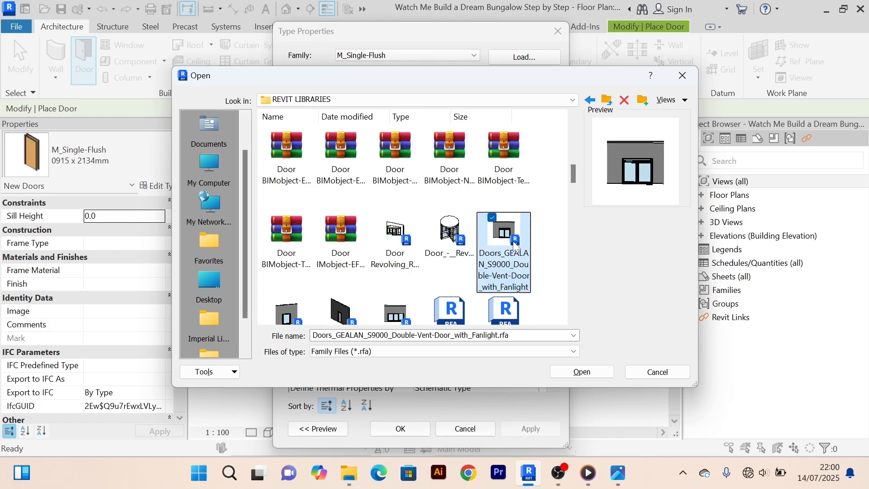
pyautogui.click(584, 372)
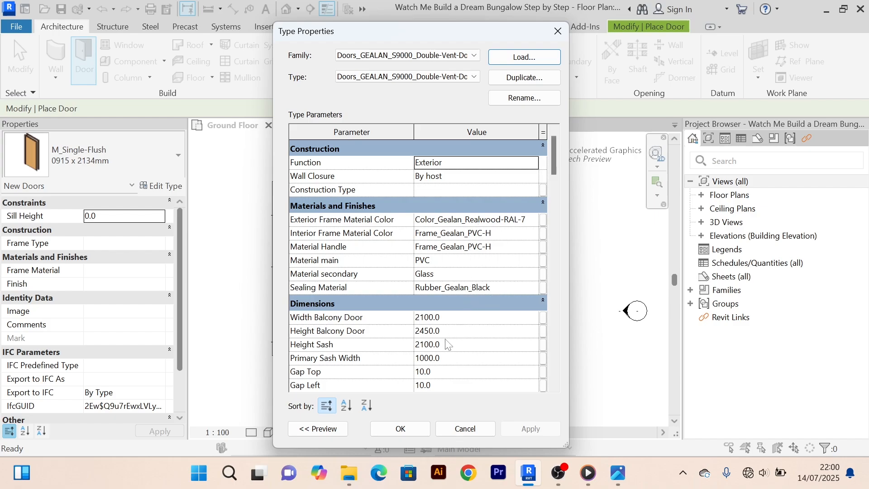
pyautogui.click(401, 429)
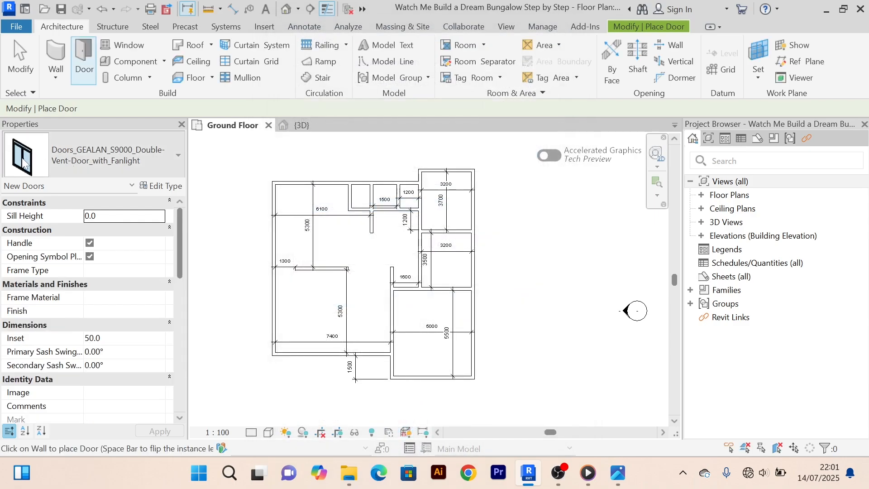
# Place the GEALAN double-vent door in the front wall beside the 1500 mm recess, 100 mm from the projecting room's wall.
pyautogui.click(179, 156)
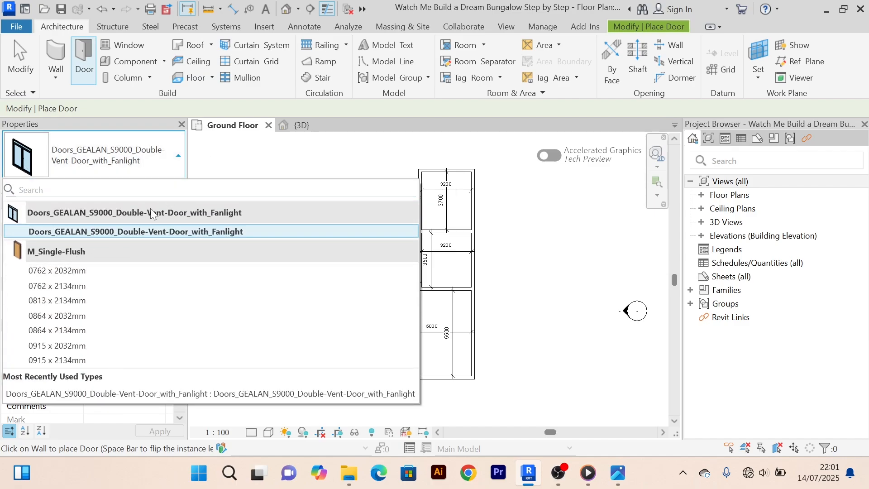
pyautogui.click(154, 120)
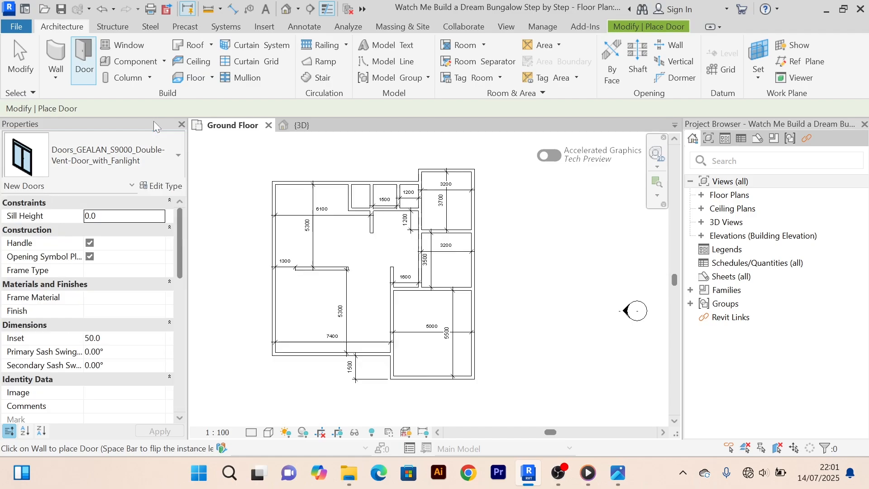
pyautogui.scroll(4, 356, 355)
pyautogui.scroll(1, 356, 355)
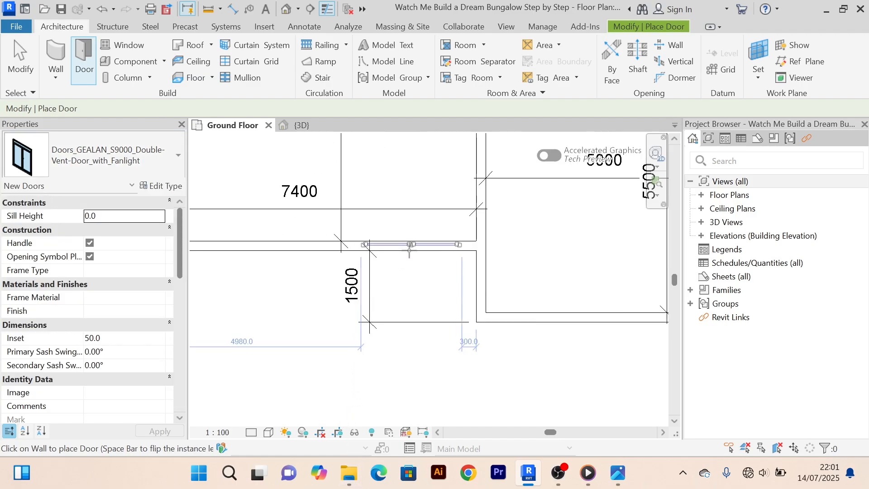
pyautogui.scroll(-4, 420, 247)
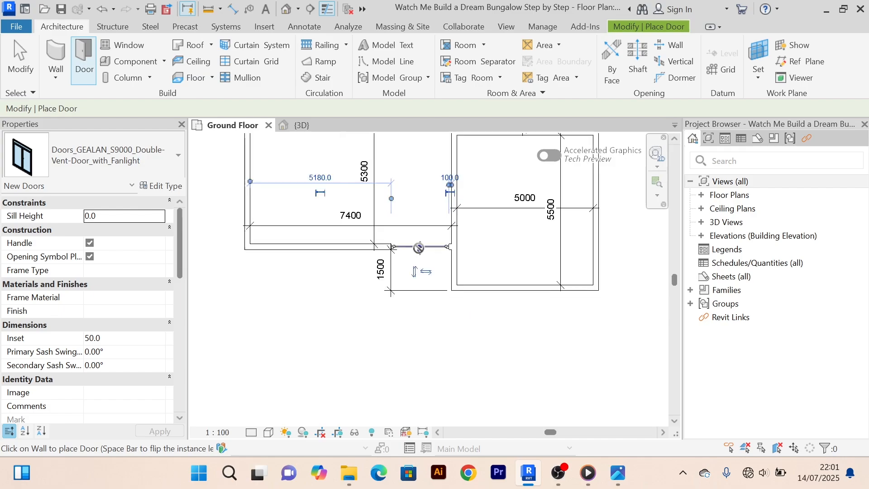
pyautogui.rightClick(419, 210)
pyautogui.click(420, 209)
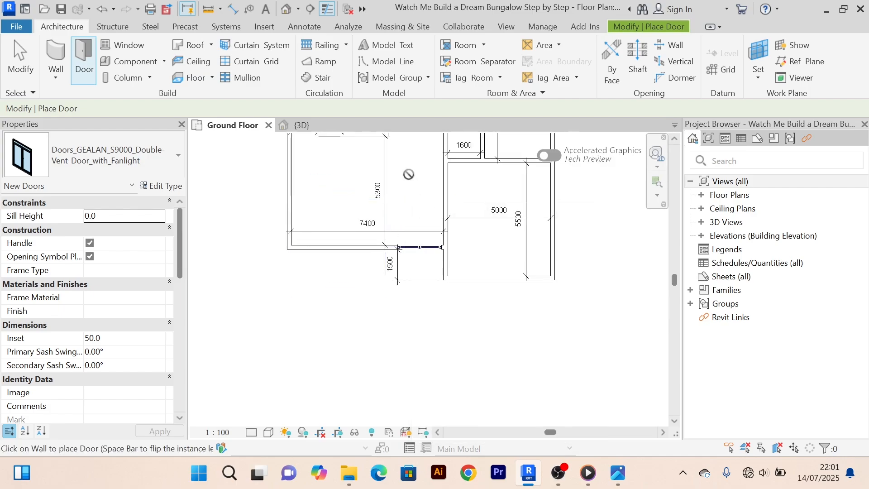
pyautogui.rightClick(408, 174)
pyautogui.click(414, 181)
# Examine the placed double door's frame and leaves up close in the Ground Floor plan.
pyautogui.scroll(4, 419, 212)
pyautogui.scroll(-3, 426, 294)
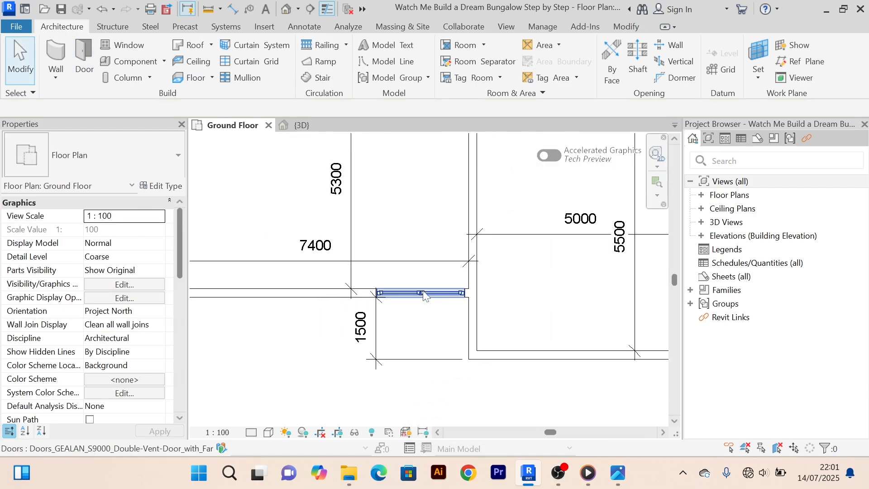
pyautogui.scroll(3, 382, 291)
pyautogui.scroll(2, 381, 292)
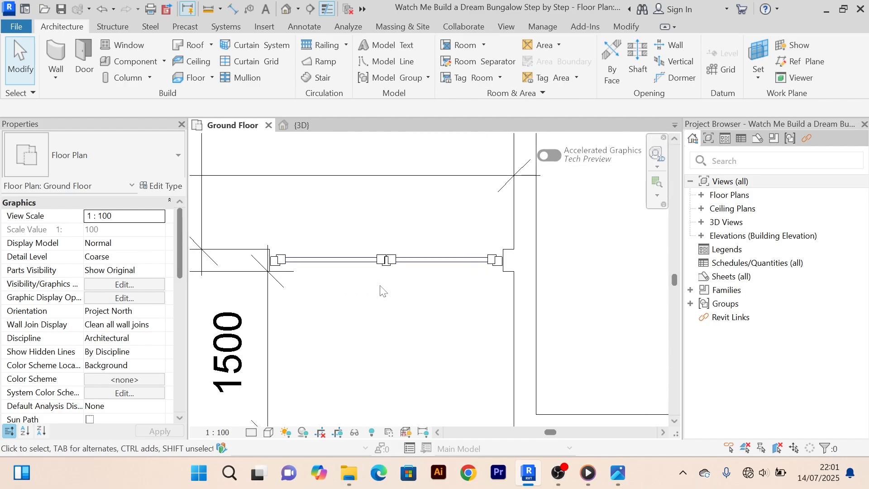
pyautogui.scroll(-3, 382, 299)
pyautogui.scroll(-3, 383, 299)
pyautogui.scroll(4, 384, 298)
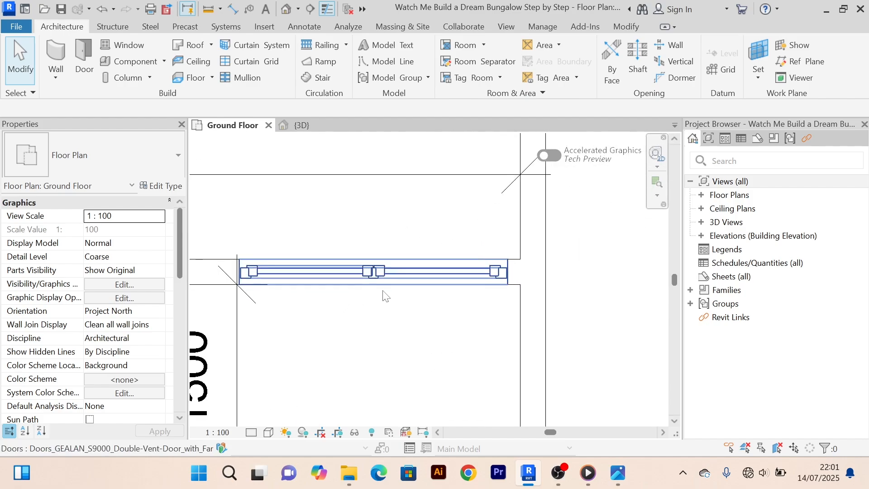
pyautogui.scroll(-1, 388, 306)
pyautogui.scroll(-1, 388, 306)
pyautogui.scroll(2, 389, 304)
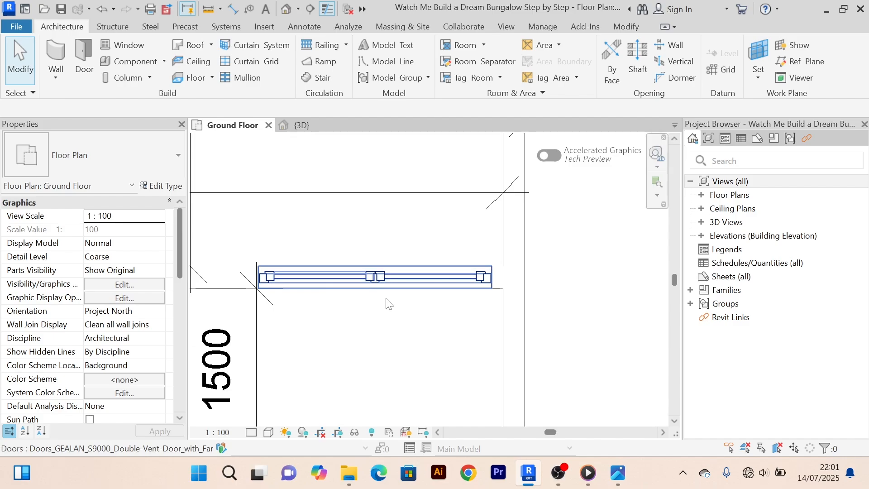
# Inspect the front double door in the 3D view, checking its glazing, frame and threshold from outside.
pyautogui.click(301, 125)
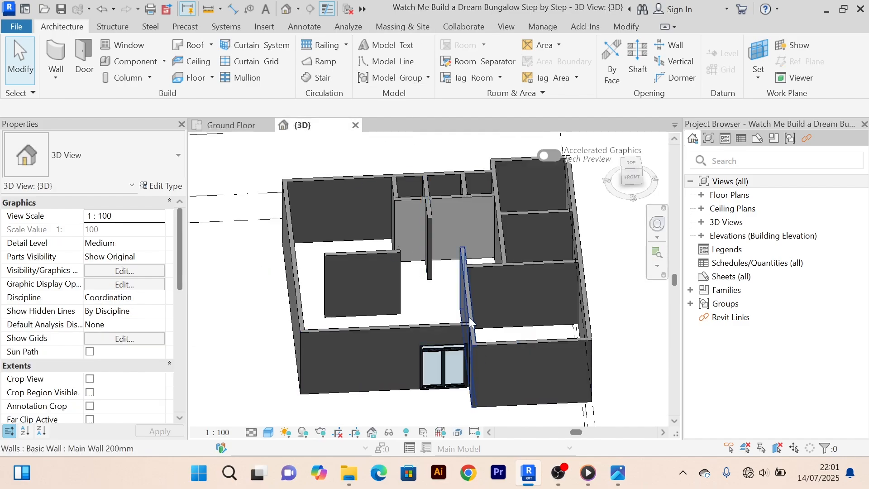
pyautogui.keyDown('shift'); pyautogui.moveTo(472, 322); pyautogui.dragTo(462, 241, button='middle'); pyautogui.keyUp('shift')
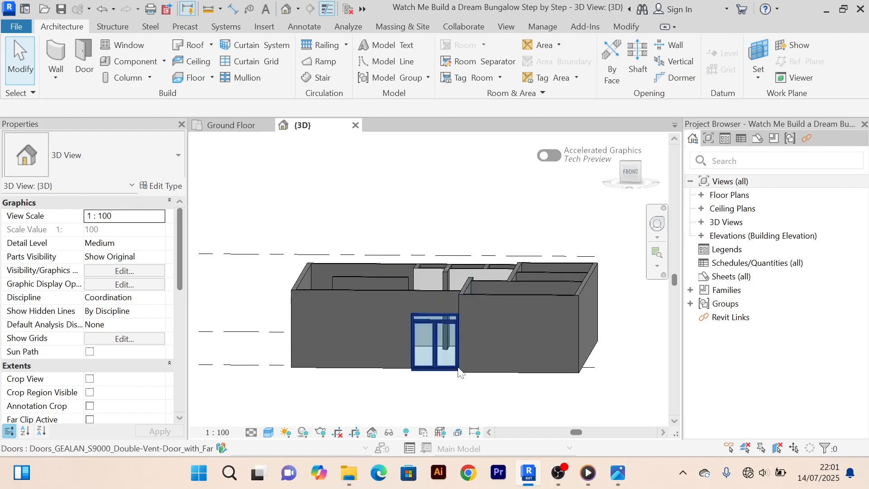
pyautogui.scroll(8, 458, 355)
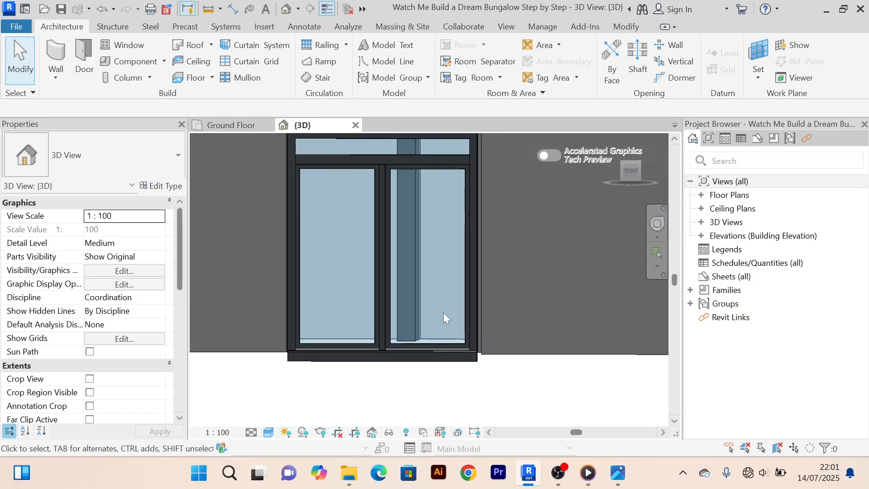
pyautogui.scroll(3, 429, 312)
pyautogui.scroll(-3, 428, 311)
pyautogui.scroll(3, 451, 332)
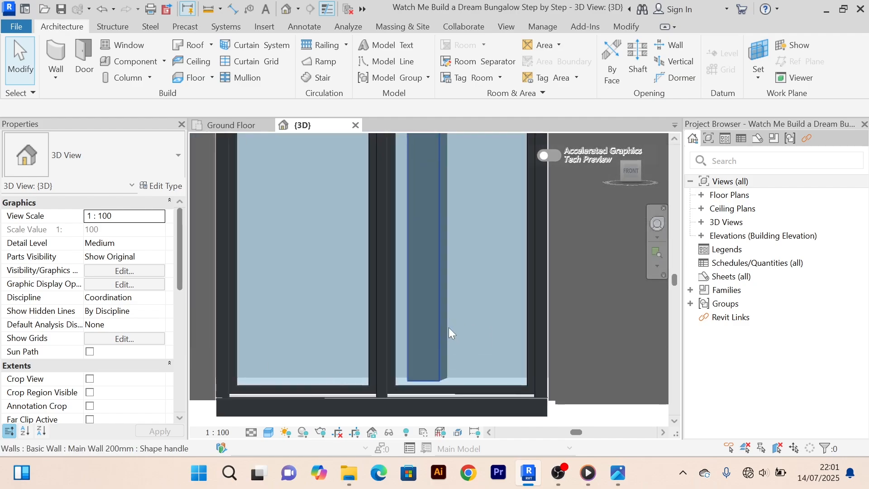
pyautogui.scroll(-4, 450, 330)
pyautogui.scroll(4, 473, 330)
pyautogui.scroll(-5, 471, 323)
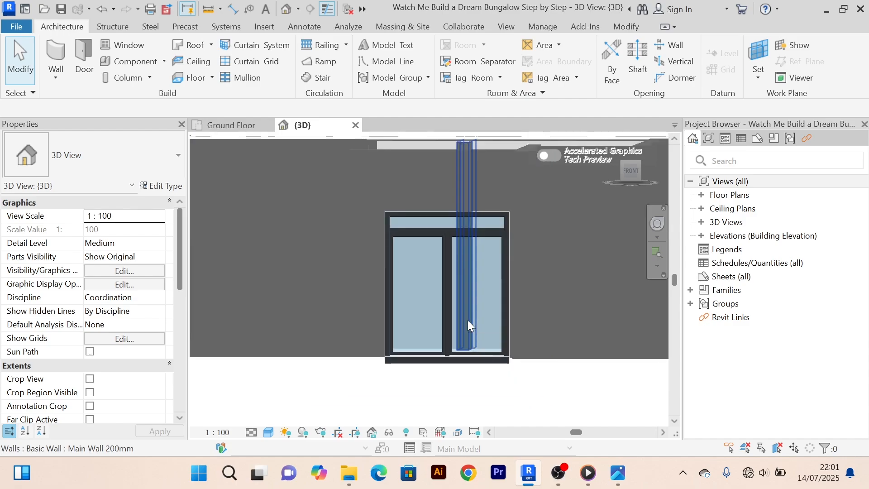
pyautogui.scroll(3, 475, 316)
pyautogui.scroll(2, 474, 310)
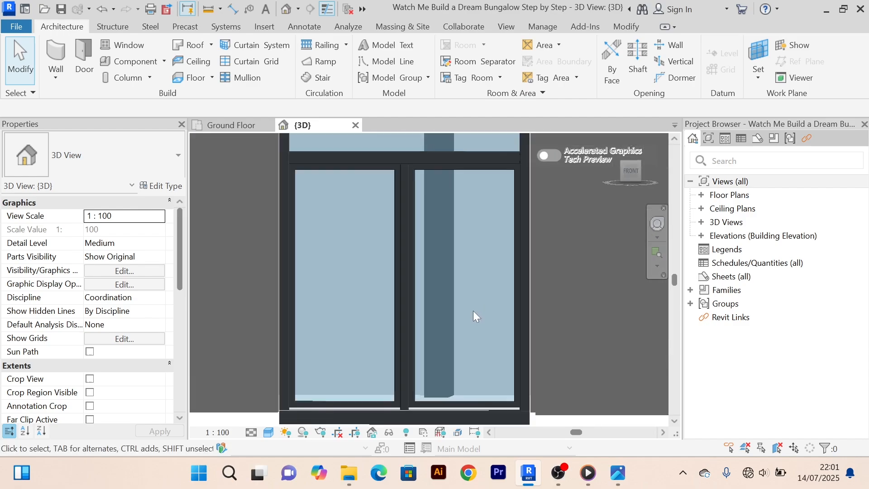
pyautogui.scroll(-5, 466, 308)
pyautogui.scroll(-2, 458, 314)
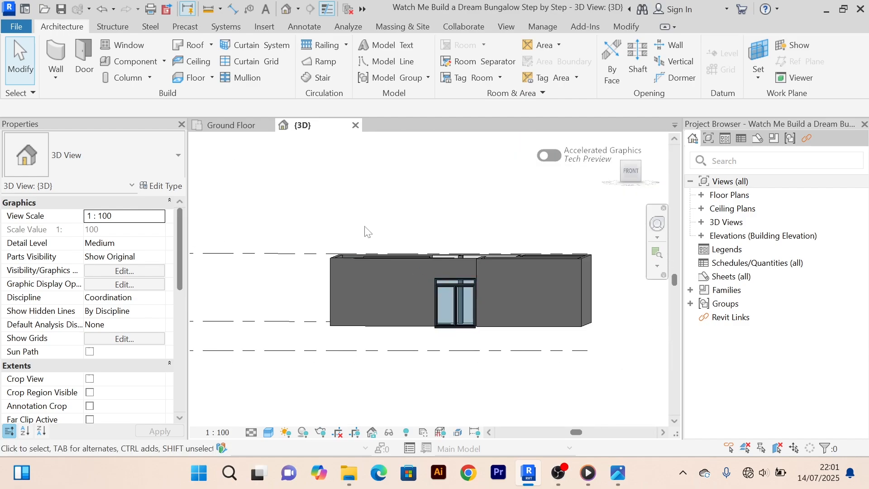
# Flip the front double door's facing so its inner and outer sides swap in the Ground Floor plan.
pyautogui.click(230, 126)
pyautogui.moveTo(430, 304); pyautogui.dragTo(442, 219, button='middle')
pyautogui.click(439, 199)
pyautogui.scroll(-3, 438, 254)
pyautogui.scroll(3, 416, 262)
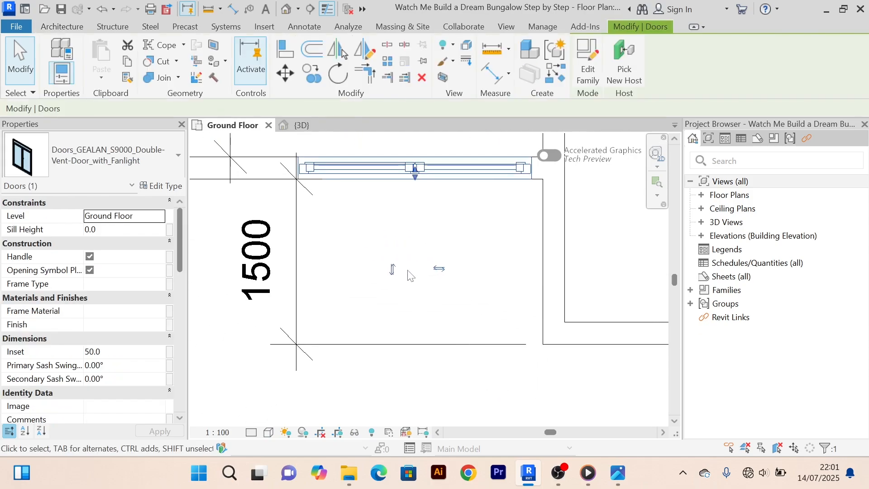
pyautogui.scroll(-2, 403, 254)
pyautogui.scroll(2, 403, 258)
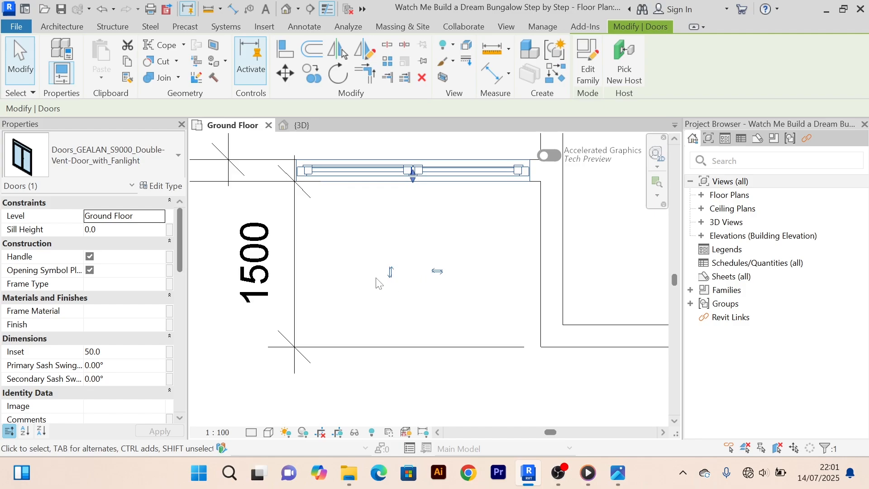
pyautogui.moveTo(441, 188); pyautogui.dragTo(439, 276, button='middle')
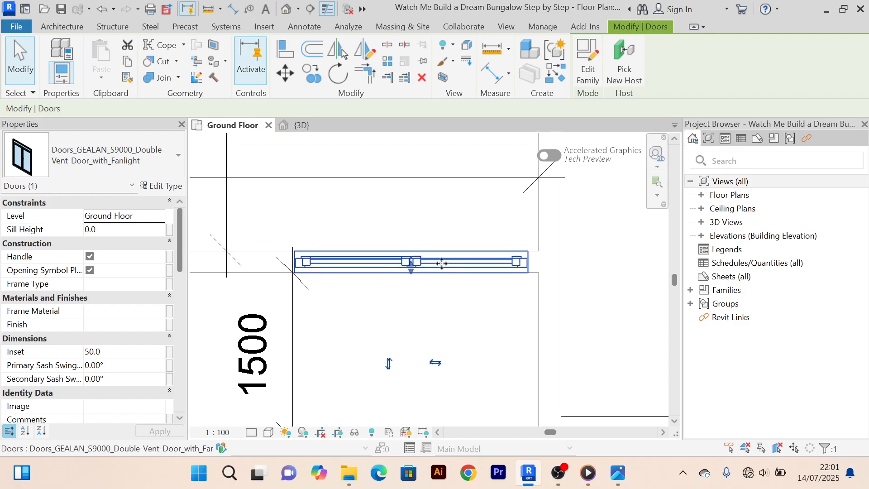
pyautogui.moveTo(433, 335); pyautogui.dragTo(428, 294, button='middle')
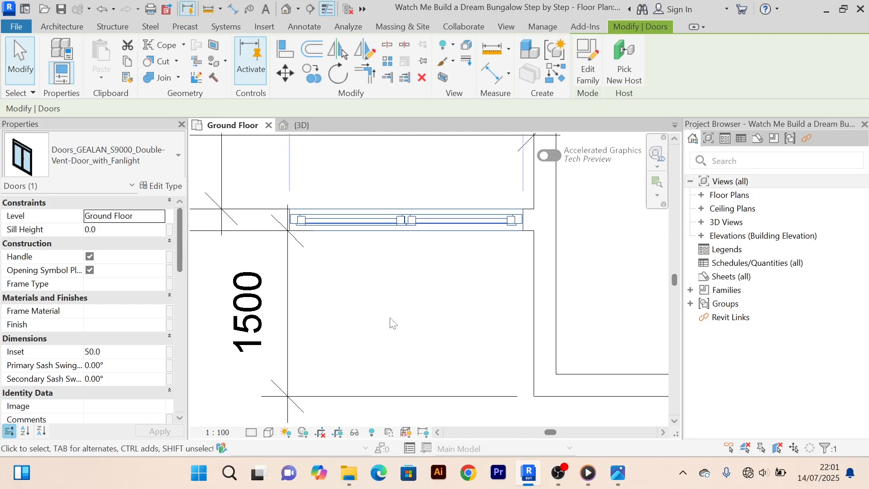
pyautogui.scroll(-3, 407, 316)
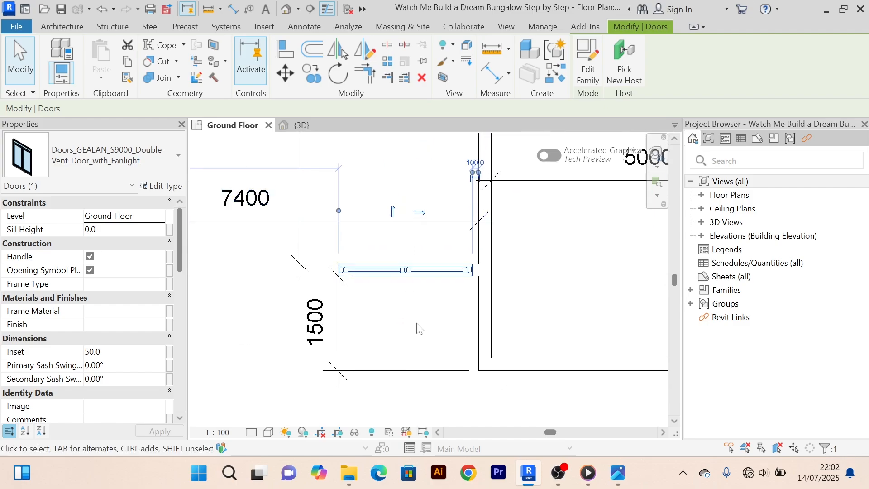
# Examine the flipped double door in the 3D view, including its frame, fanlight and base against the wall.
pyautogui.click(302, 127)
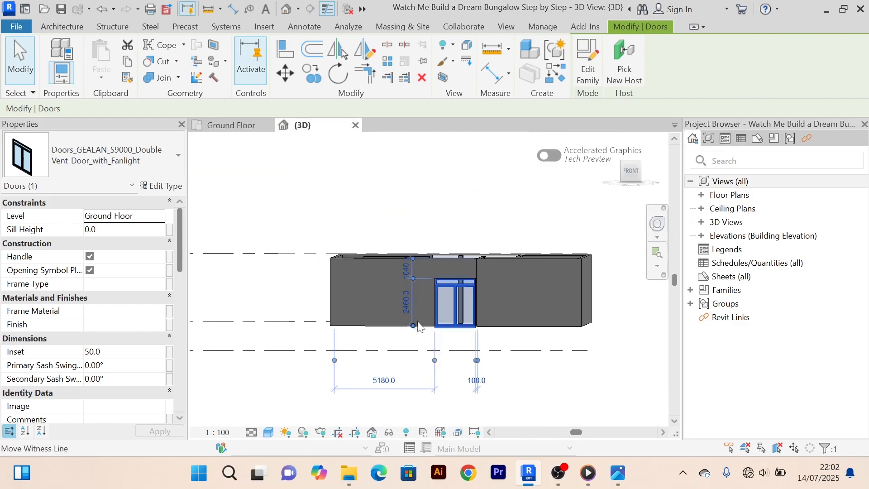
pyautogui.scroll(4, 482, 310)
pyautogui.scroll(3, 433, 291)
pyautogui.scroll(-2, 416, 246)
pyautogui.moveTo(439, 240); pyautogui.dragTo(462, 239, button='middle')
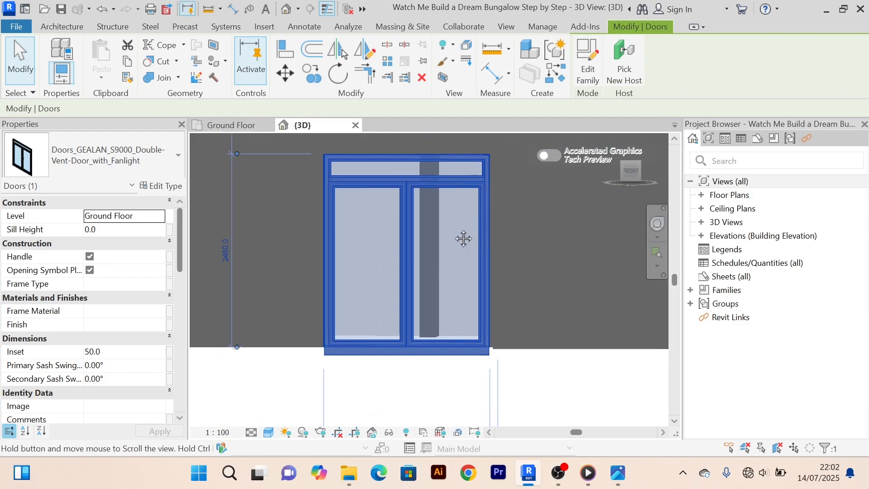
pyautogui.scroll(1, 312, 347)
pyautogui.click(312, 347)
pyautogui.scroll(2, 311, 311)
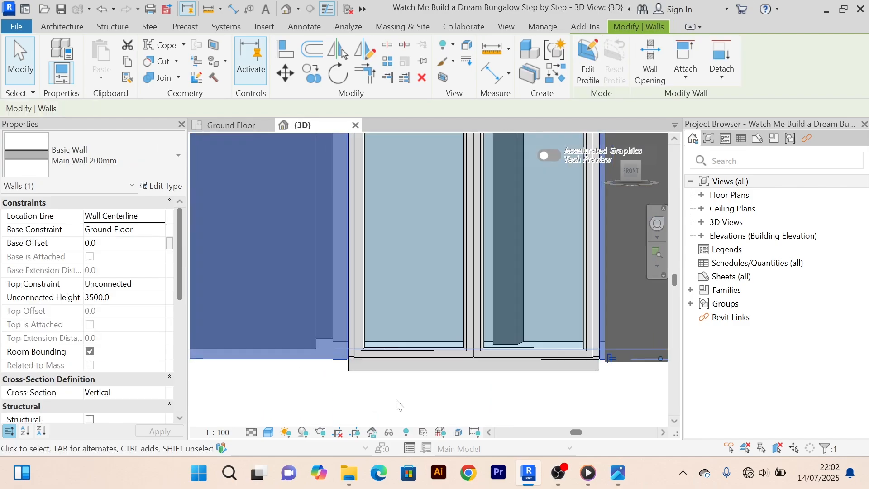
pyautogui.scroll(-3, 398, 404)
pyautogui.click(410, 345)
pyautogui.scroll(5, 404, 324)
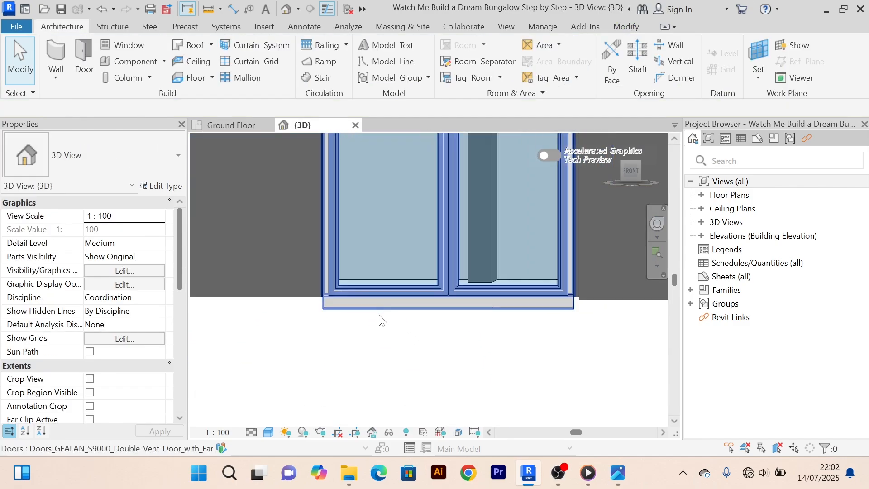
pyautogui.scroll(-3, 382, 345)
pyautogui.moveTo(396, 361); pyautogui.dragTo(431, 377, button='middle')
pyautogui.scroll(-2, 407, 371)
pyautogui.scroll(4, 466, 240)
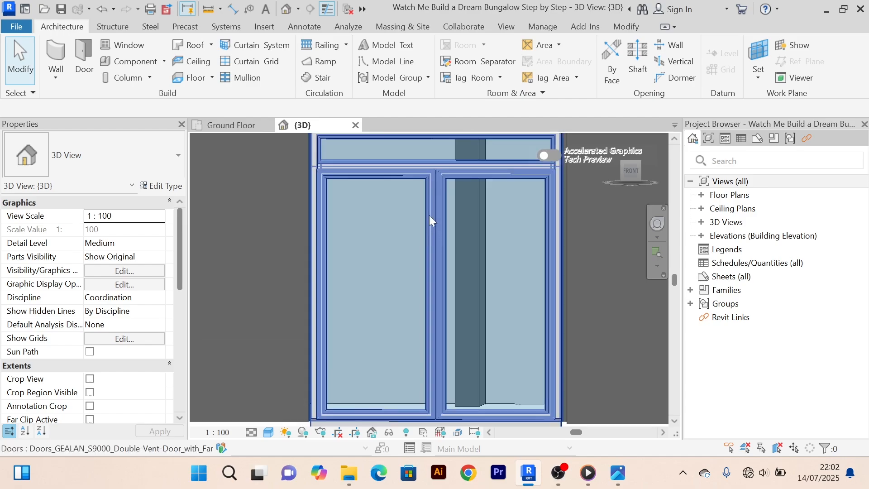
pyautogui.scroll(-5, 430, 216)
pyautogui.scroll(5, 406, 349)
pyautogui.scroll(-3, 406, 349)
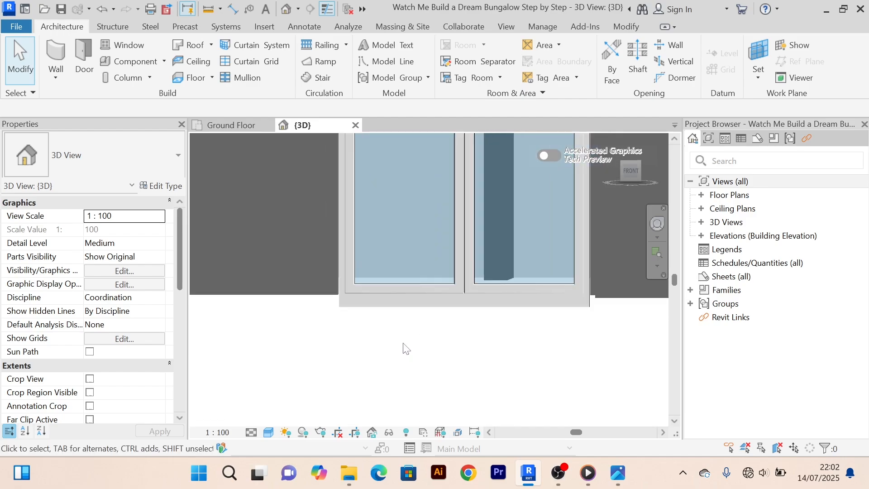
pyautogui.scroll(-3, 411, 349)
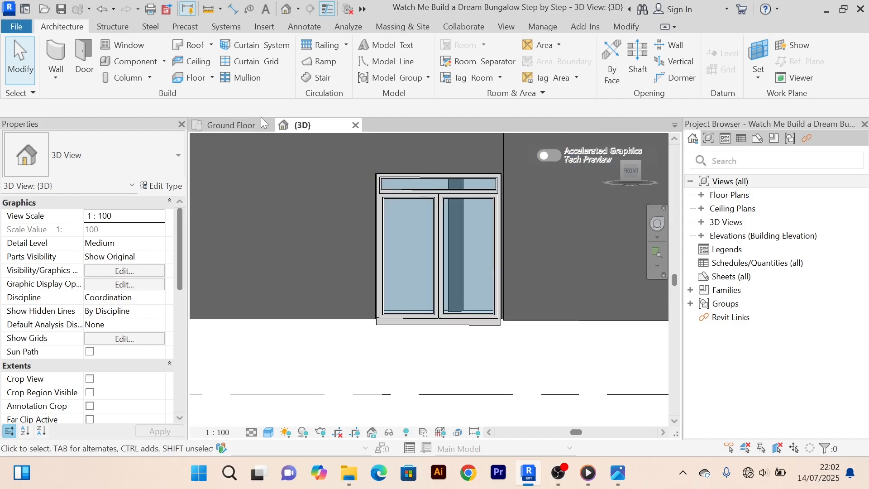
# Load the door family Aluprof_MB-86N-SI_PanelDoor_AD10_Dbl_In-Open_R-00890.rfa from the REVIT LIBRARIES folder for placement in the Ground Floor plan.
pyautogui.click(229, 126)
pyautogui.scroll(-4, 317, 285)
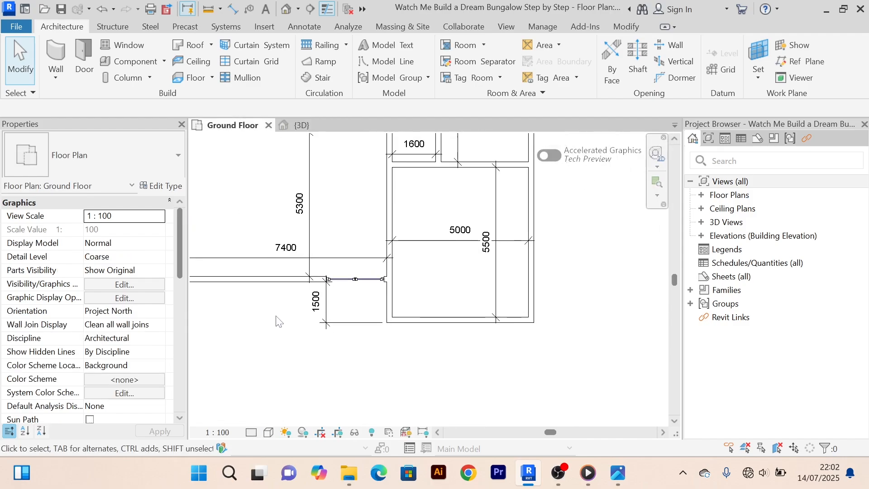
pyautogui.moveTo(287, 325); pyautogui.dragTo(332, 330, button='middle')
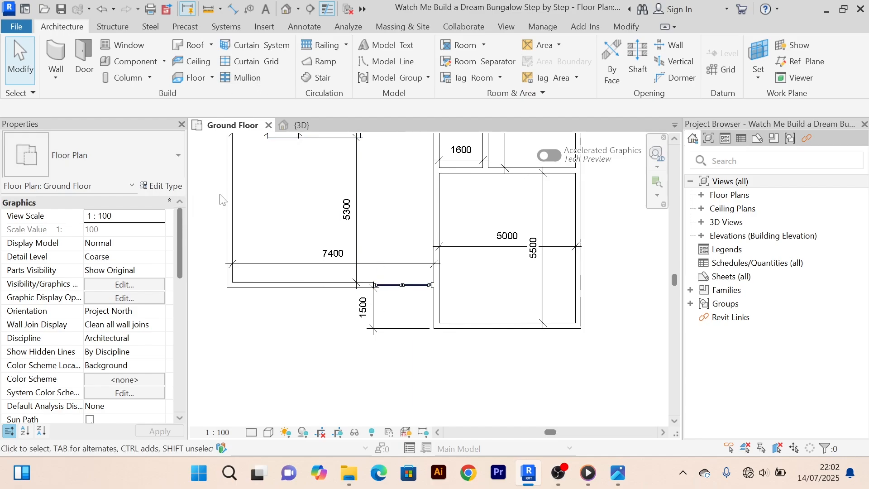
pyautogui.scroll(-1, 401, 214)
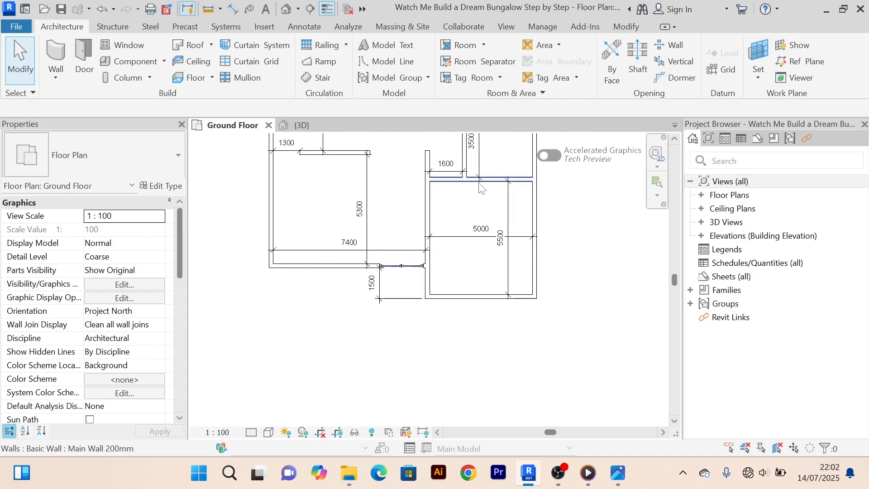
pyautogui.moveTo(479, 203); pyautogui.dragTo(451, 265, button='middle')
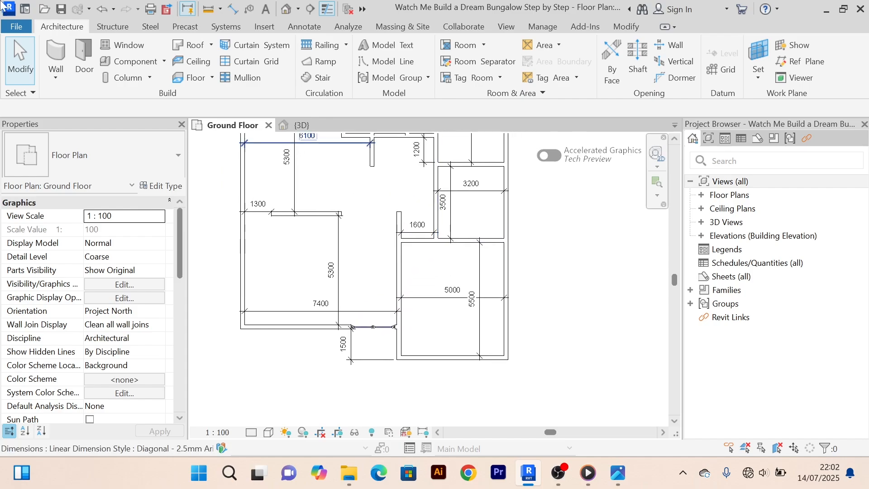
pyautogui.click(82, 56)
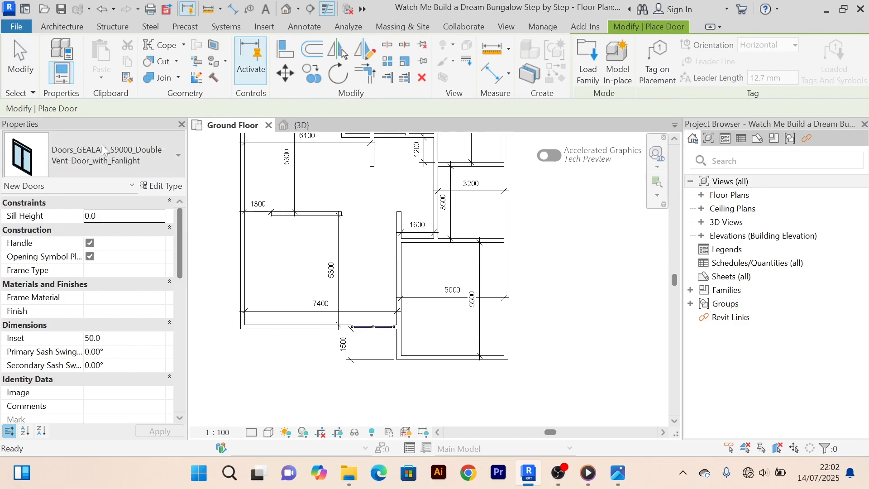
pyautogui.click(591, 66)
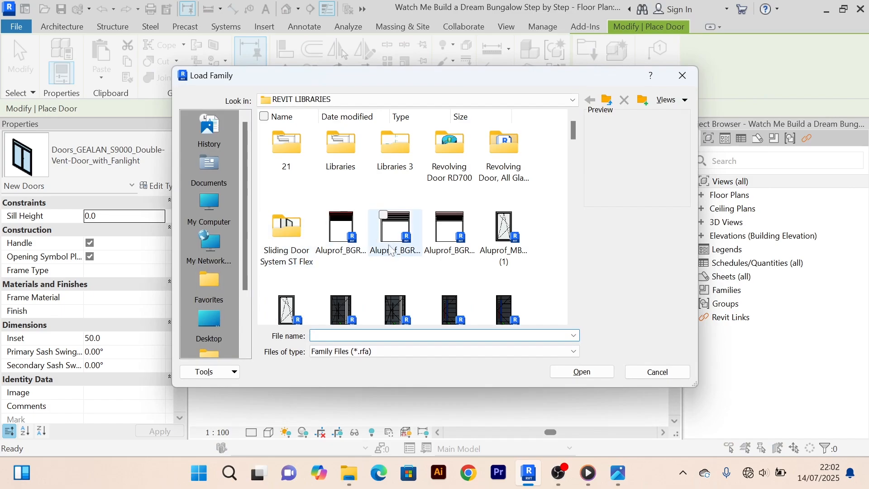
pyautogui.scroll(-2, 456, 270)
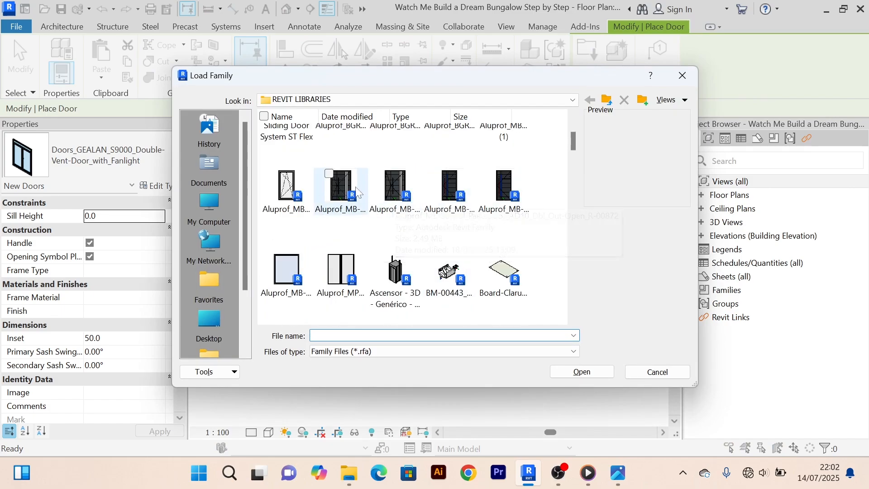
pyautogui.click(341, 188)
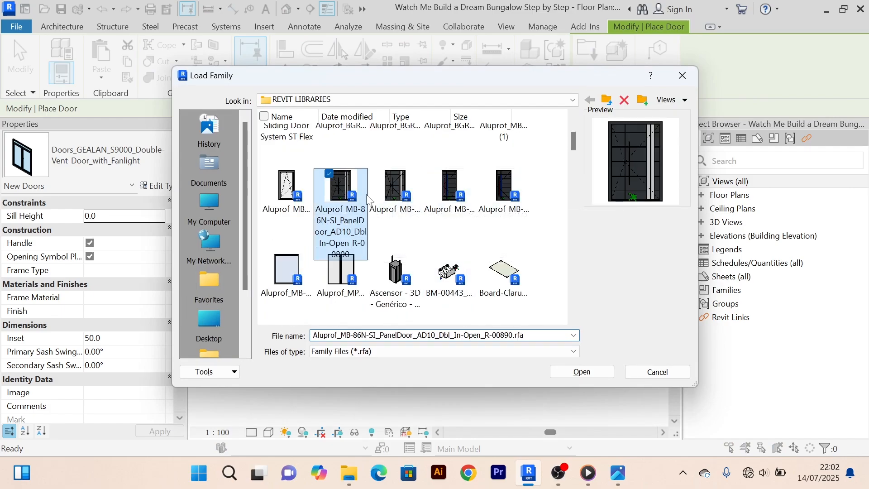
pyautogui.click(591, 372)
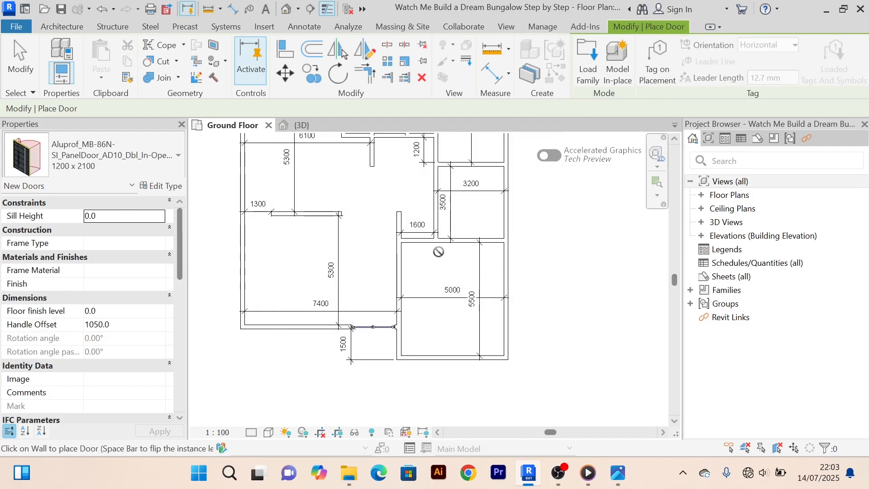
# Place a 1200 x 2100 Aluprof panel door in the wall between the 1600 mm wide passage and the 5000 by 5500 mm room.
pyautogui.scroll(2, 418, 247)
pyautogui.scroll(1, 417, 245)
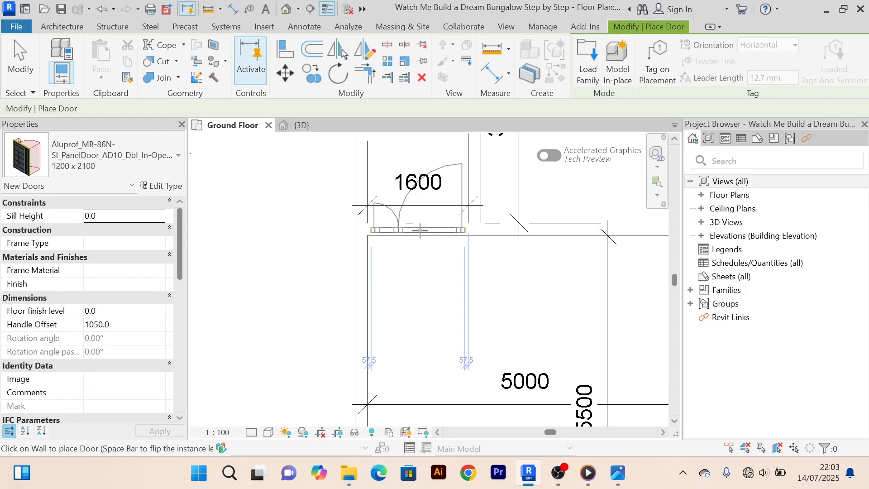
pyautogui.click(420, 231)
pyautogui.scroll(-4, 435, 294)
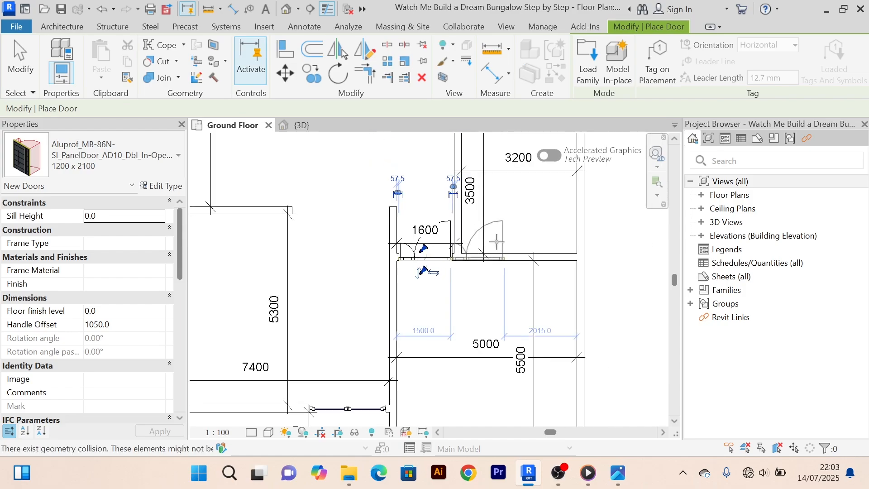
# Place another Aluprof panel door in the passage-side wall of the 3200 by 3500 mm room, near the 1600 mm passage's end.
pyautogui.scroll(3, 443, 231)
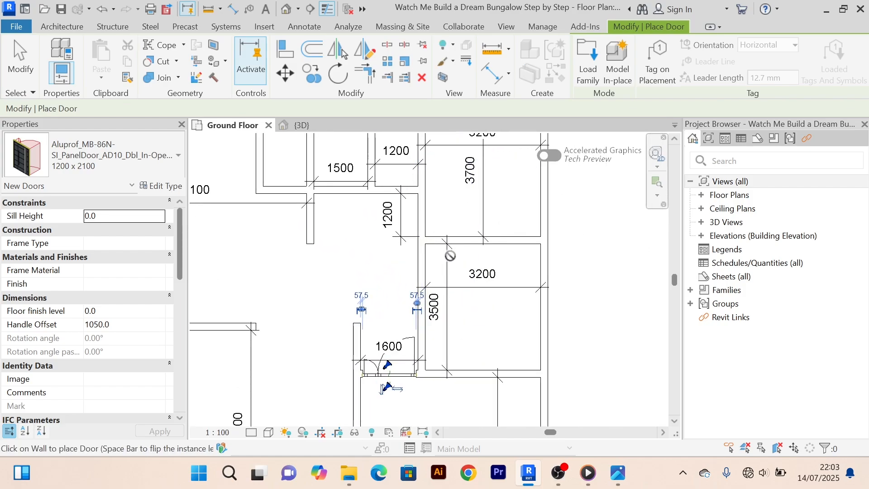
pyautogui.scroll(2, 446, 250)
pyautogui.scroll(-3, 455, 261)
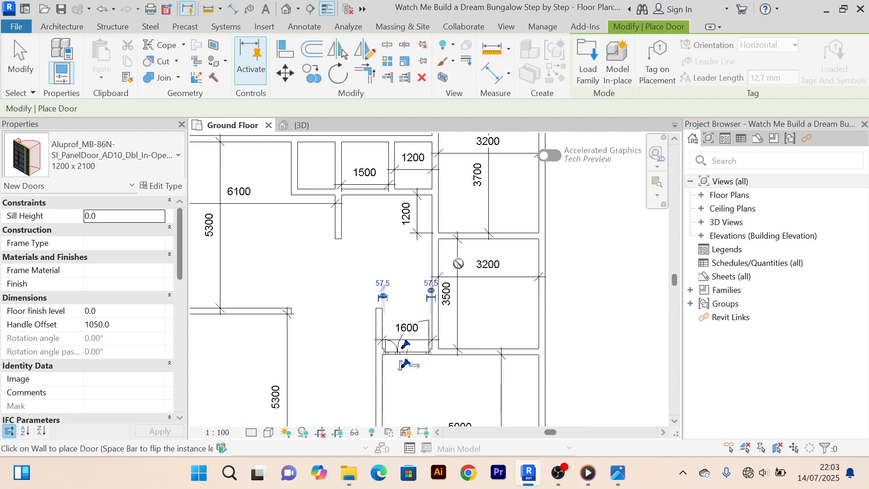
pyautogui.scroll(5, 458, 272)
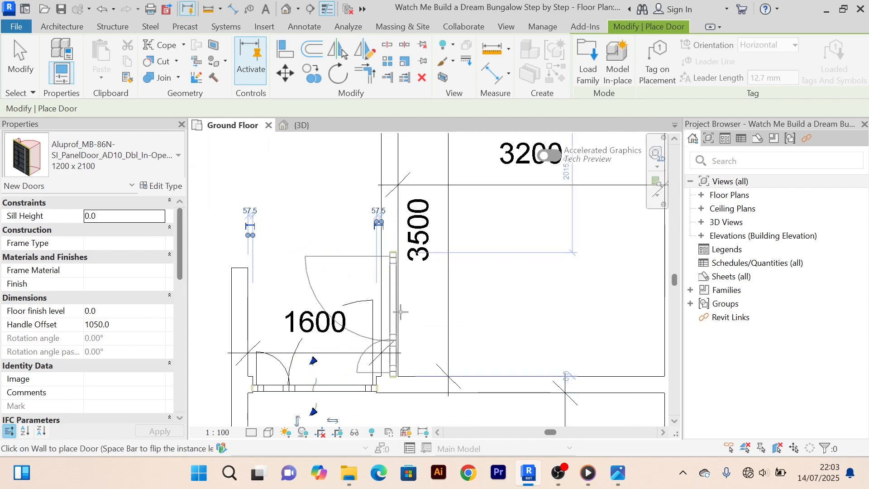
pyautogui.scroll(-4, 400, 311)
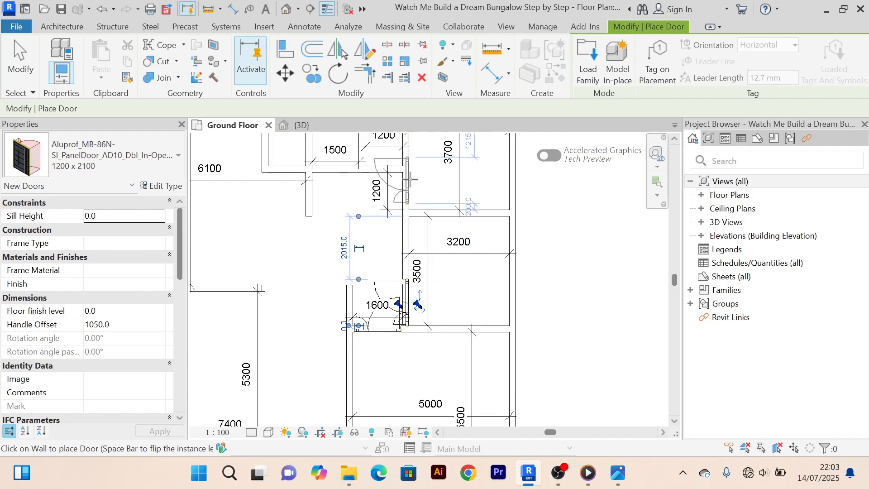
# Place an Aluprof panel door in the passage-side wall of the 3200 by 3700 mm room, then end door placement.
pyautogui.scroll(4, 422, 254)
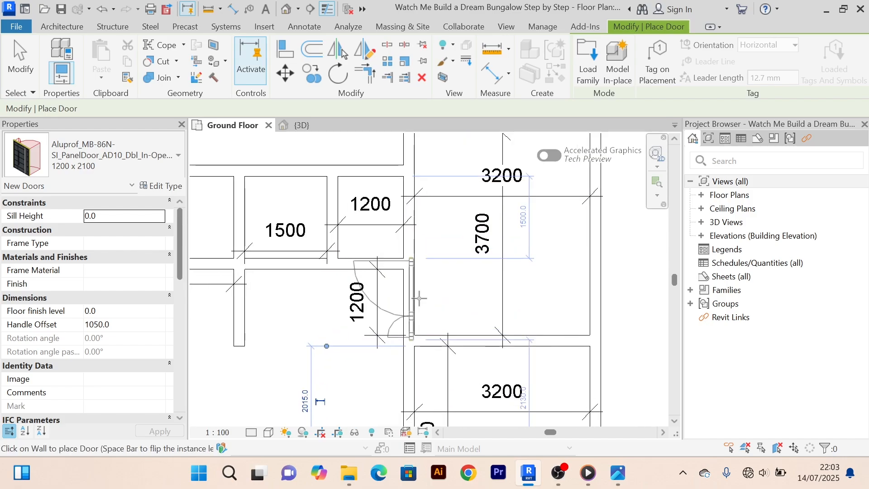
pyautogui.click(419, 298)
pyautogui.scroll(-3, 448, 274)
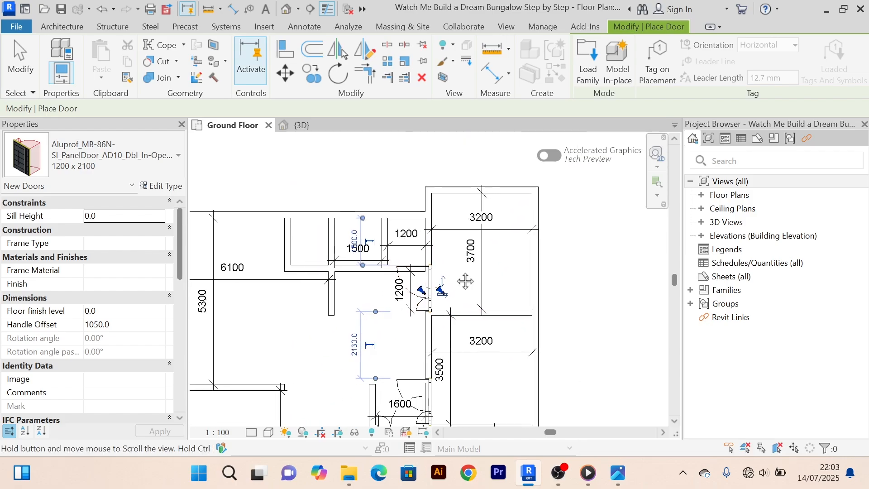
pyautogui.scroll(2, 427, 272)
pyautogui.scroll(-3, 427, 272)
pyautogui.moveTo(398, 297); pyautogui.dragTo(498, 242, button='middle')
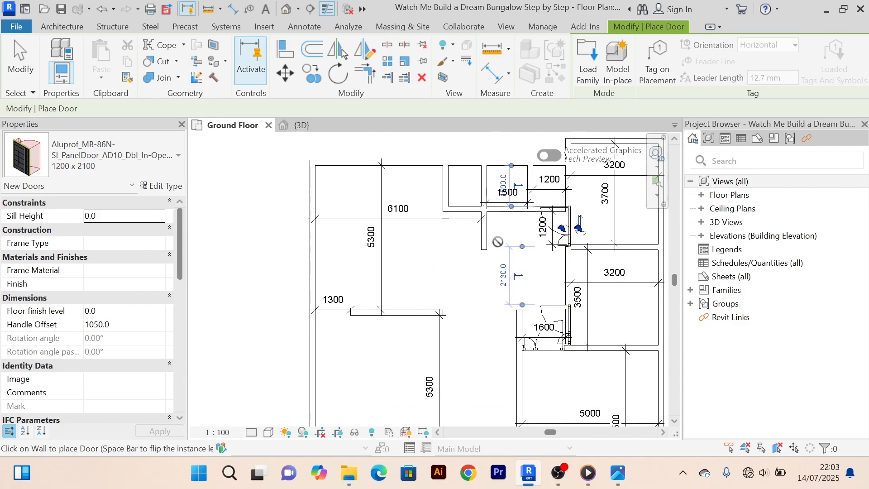
pyautogui.scroll(-2, 435, 288)
pyautogui.moveTo(436, 290); pyautogui.dragTo(379, 305, button='middle')
pyautogui.scroll(5, 437, 261)
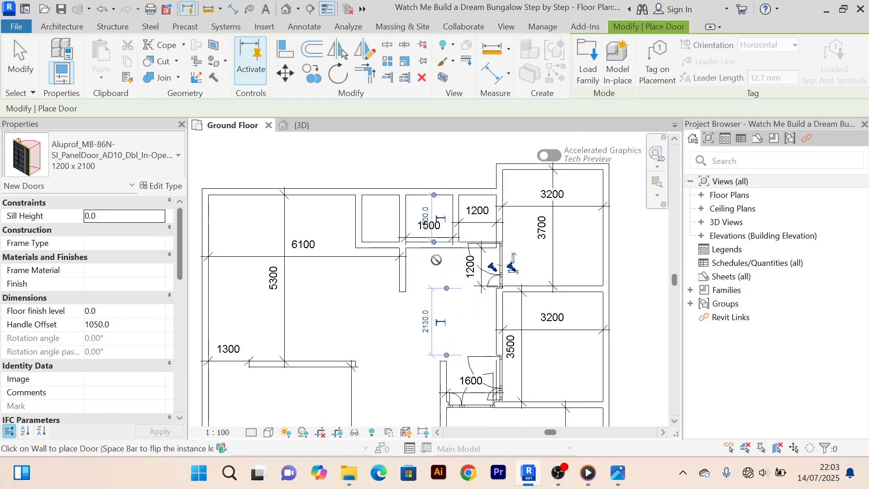
pyautogui.scroll(-3, 432, 226)
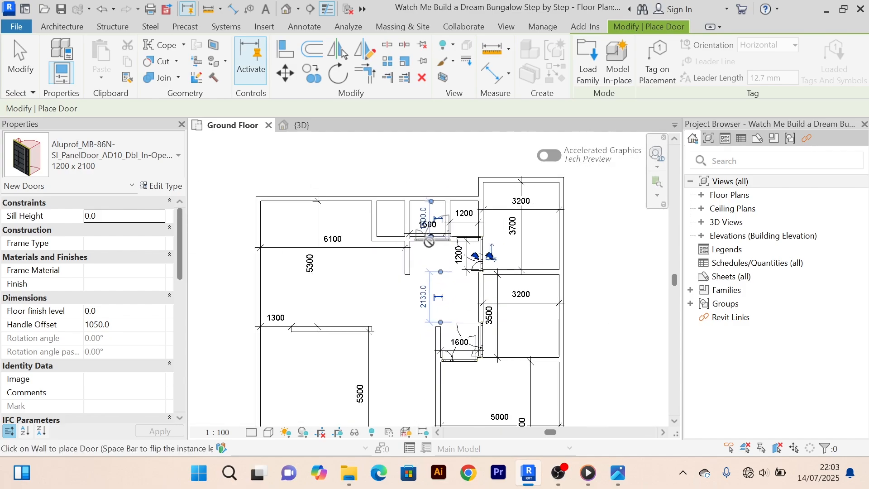
pyautogui.rightClick(403, 168)
pyautogui.click(423, 177)
pyautogui.rightClick(413, 163)
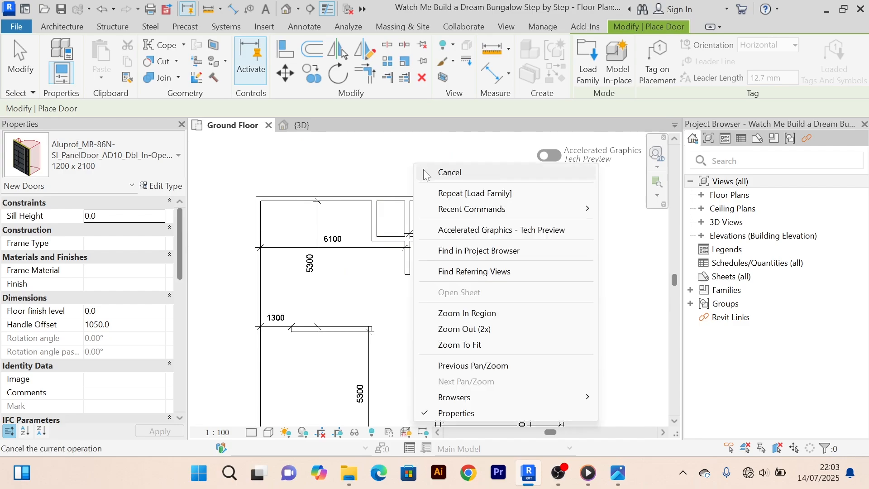
pyautogui.click(424, 170)
pyautogui.rightClick(416, 164)
pyautogui.click(427, 173)
# Set the Aluprof panel door type's width to 900 mm and height to 2500 mm.
pyautogui.scroll(5, 465, 206)
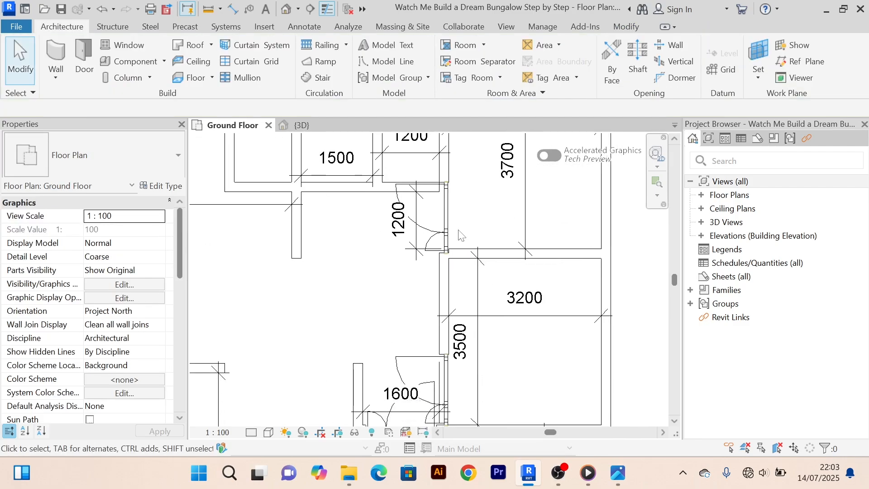
pyautogui.moveTo(456, 225); pyautogui.dragTo(458, 214, button='middle')
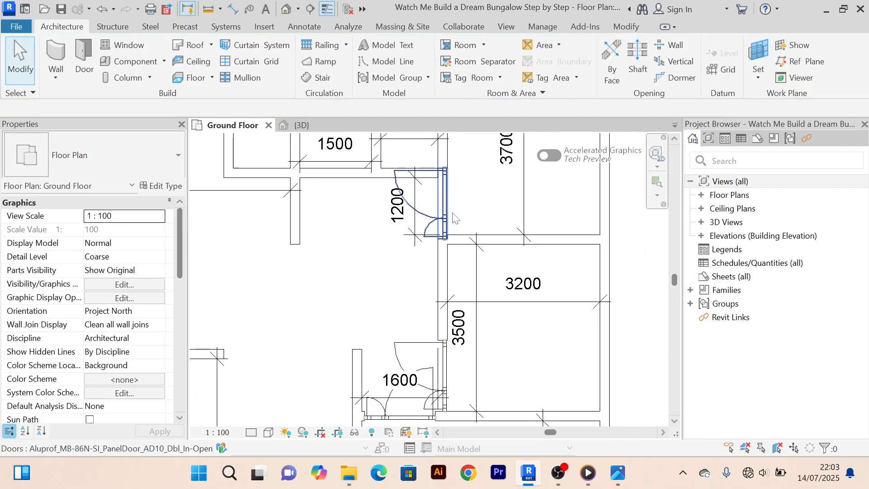
pyautogui.scroll(2, 453, 213)
pyautogui.click(420, 222)
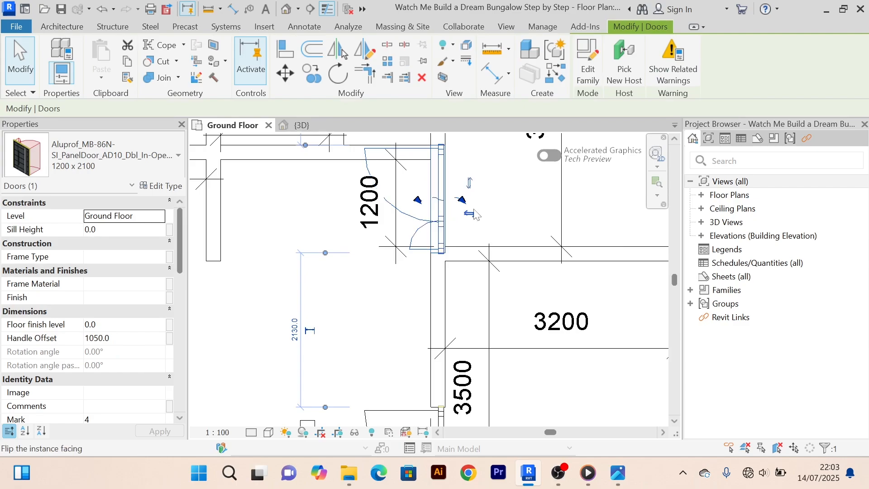
pyautogui.scroll(-3, 469, 210)
pyautogui.click(165, 186)
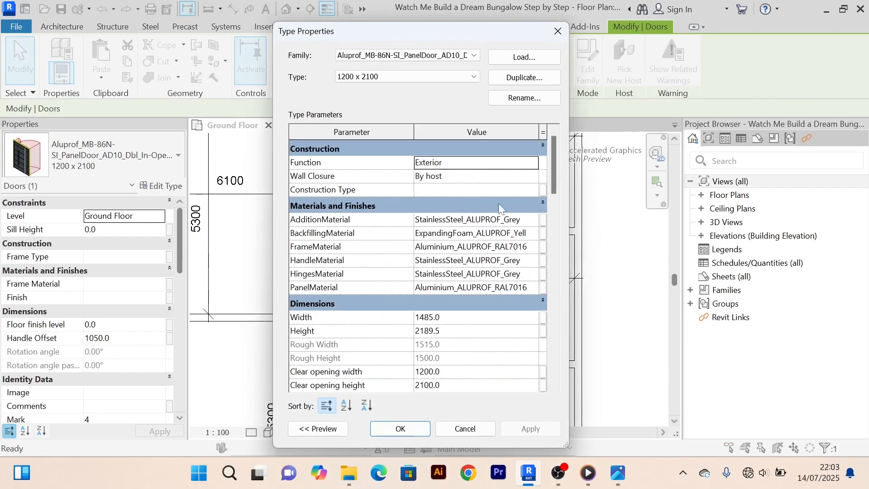
pyautogui.scroll(-1, 500, 301)
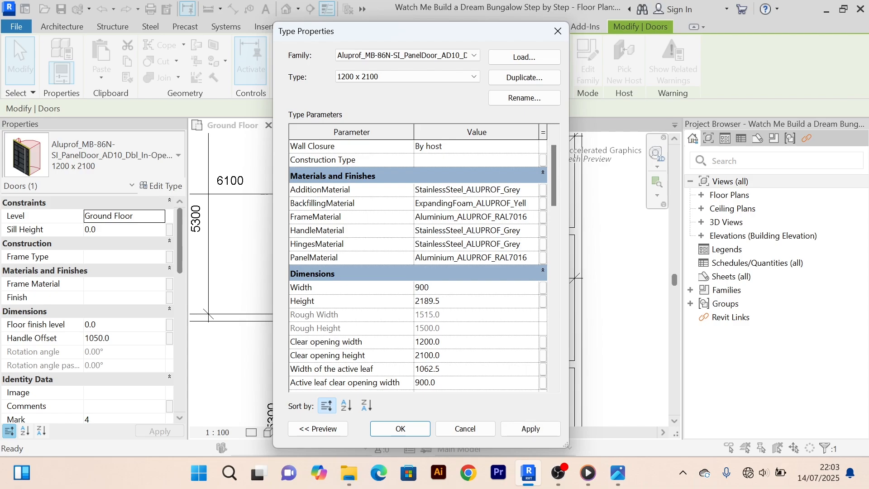
pyautogui.press('Tab')
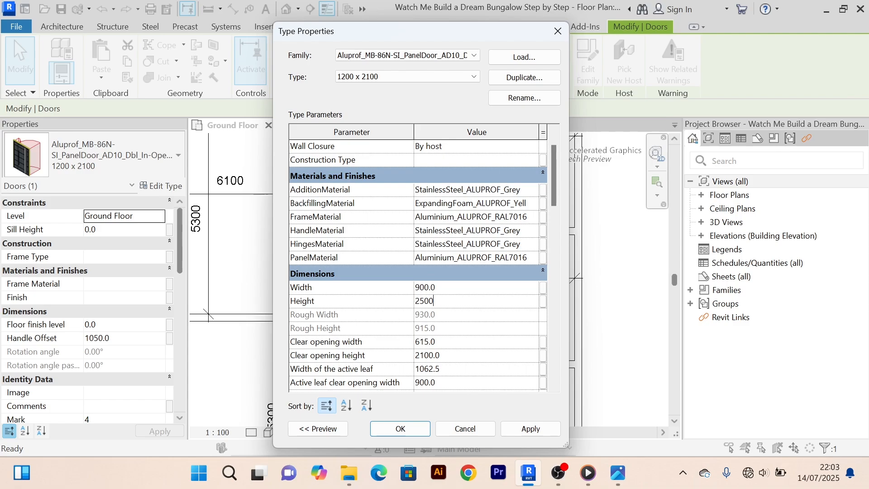
pyautogui.click(535, 434)
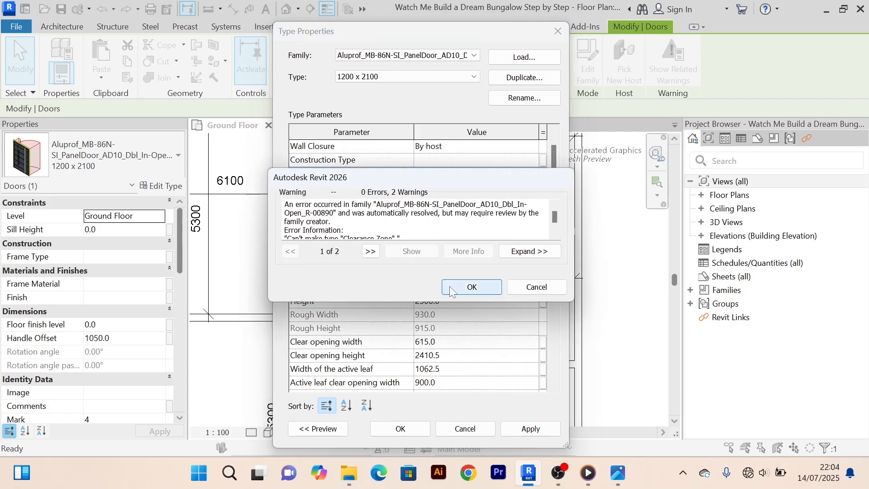
pyautogui.click(458, 289)
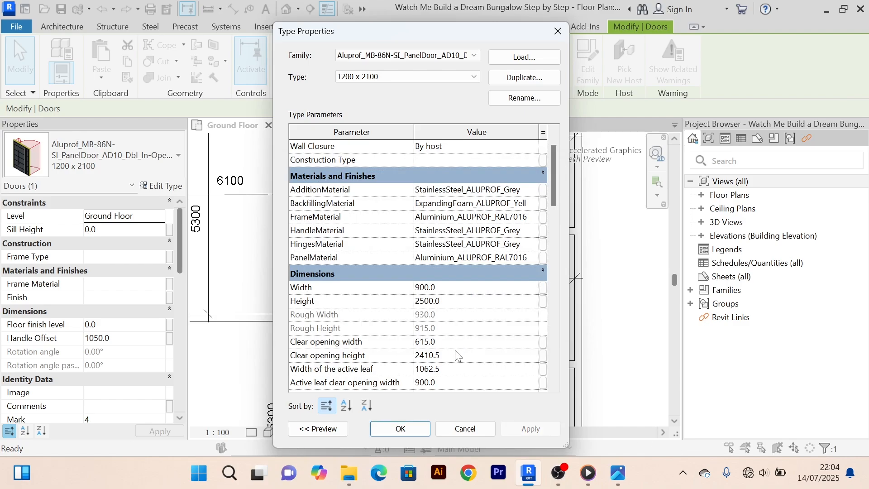
pyautogui.click(401, 429)
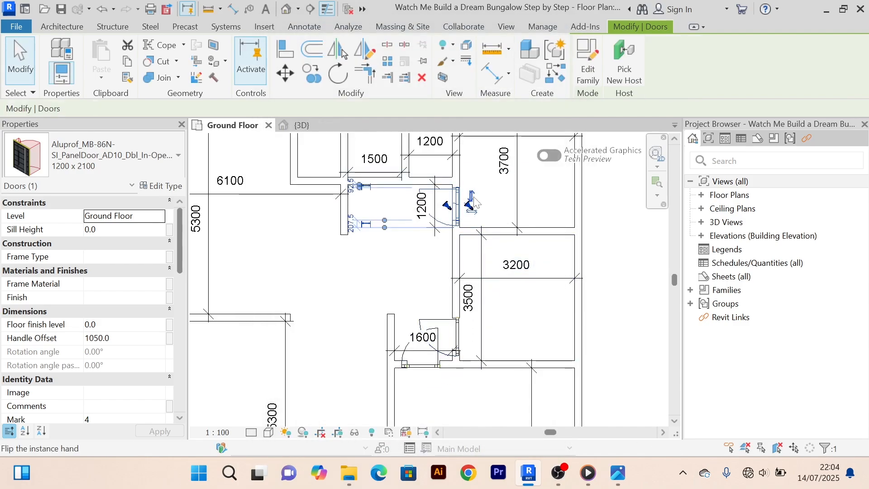
# Examine the resized panel doors along the passage and the front double door in the Ground Floor plan.
pyautogui.scroll(4, 445, 206)
pyautogui.scroll(-5, 453, 210)
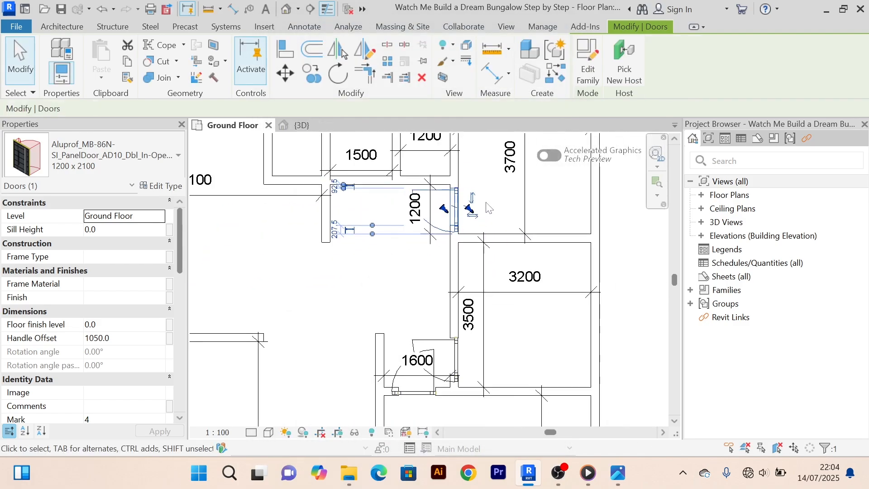
pyautogui.moveTo(489, 206); pyautogui.dragTo(485, 181, button='middle')
pyautogui.moveTo(484, 333); pyautogui.dragTo(485, 312, button='middle')
pyautogui.scroll(2, 462, 203)
pyautogui.scroll(2, 465, 263)
pyautogui.scroll(-2, 426, 329)
pyautogui.moveTo(431, 361); pyautogui.dragTo(451, 248, button='middle')
pyautogui.scroll(2, 452, 321)
pyautogui.scroll(-3, 452, 316)
pyautogui.scroll(-2, 452, 248)
pyautogui.scroll(2, 446, 328)
pyautogui.click(446, 328)
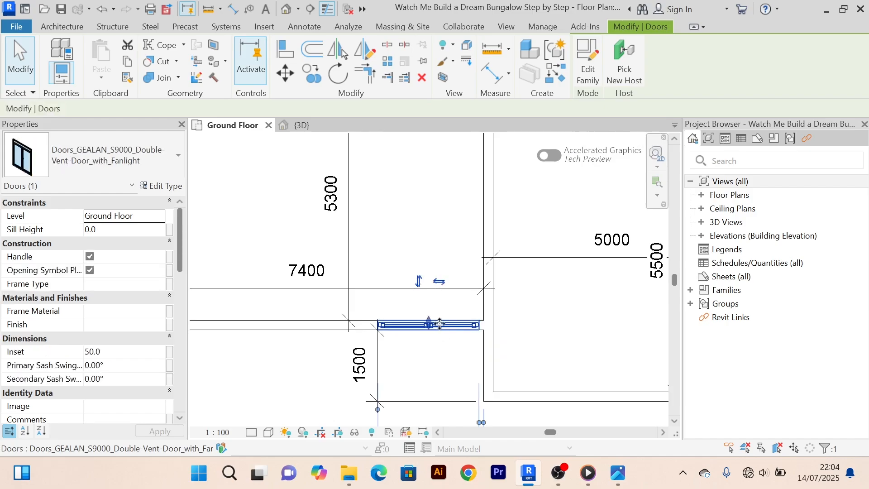
pyautogui.scroll(-3, 422, 355)
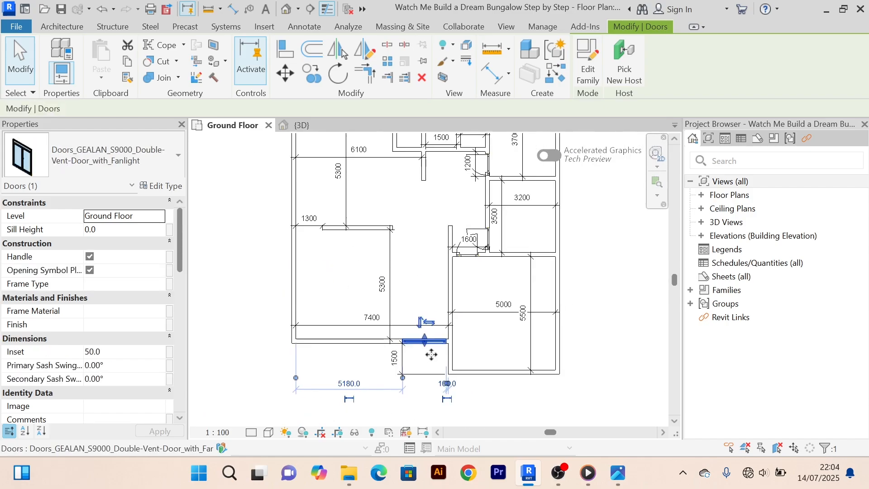
# Flip the facing and hinge side of the 3200 by 3500 mm room's panel door so it swings into the room.
pyautogui.moveTo(498, 292); pyautogui.dragTo(443, 340, button='middle')
pyautogui.scroll(2, 428, 297)
pyautogui.scroll(2, 410, 284)
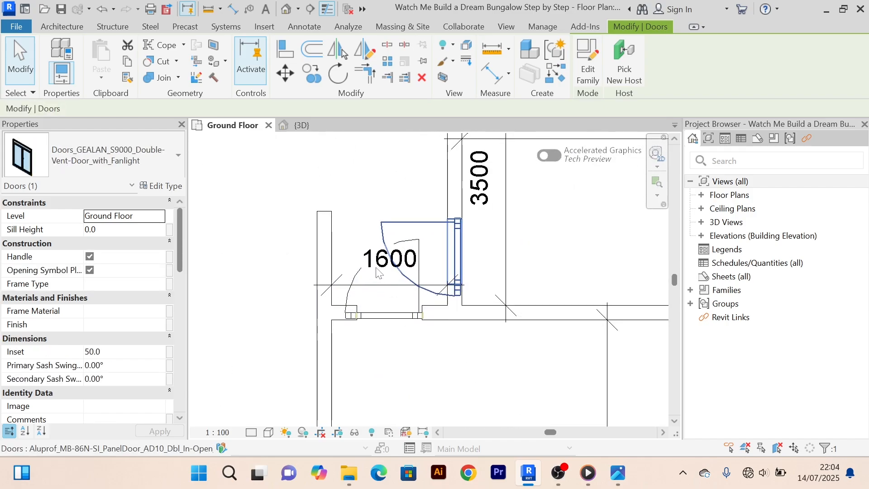
pyautogui.click(397, 229)
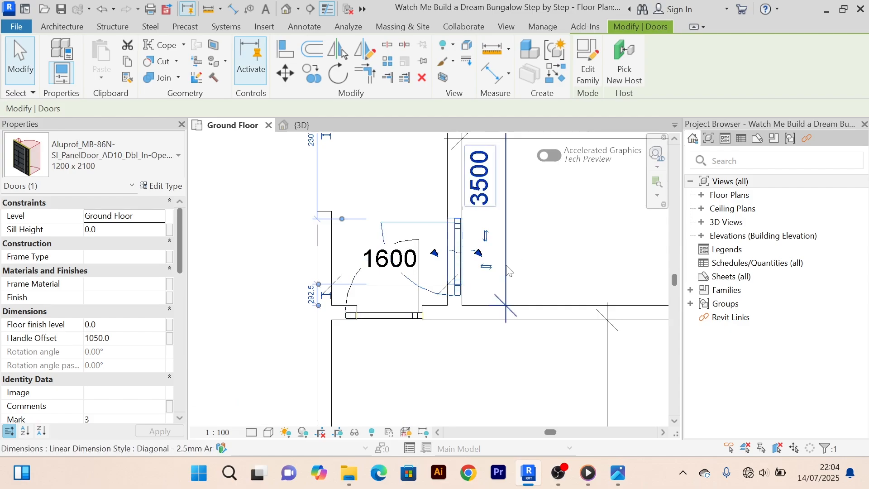
pyautogui.click(488, 269)
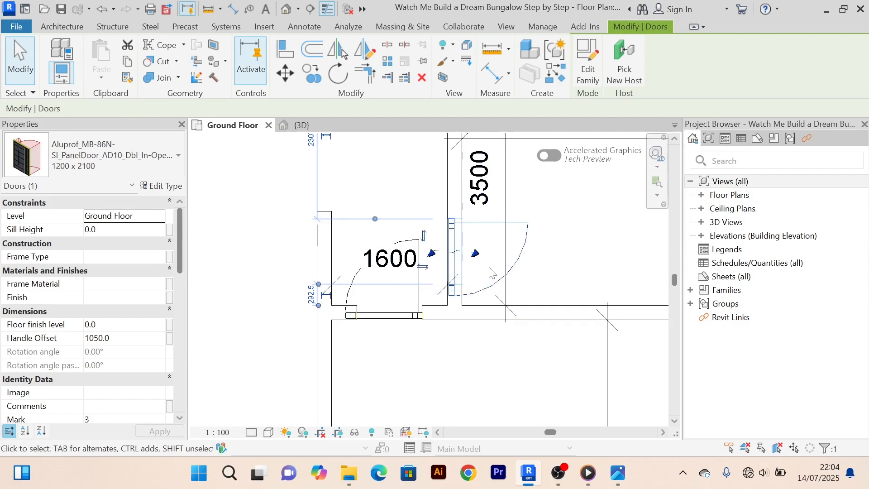
pyautogui.click(424, 236)
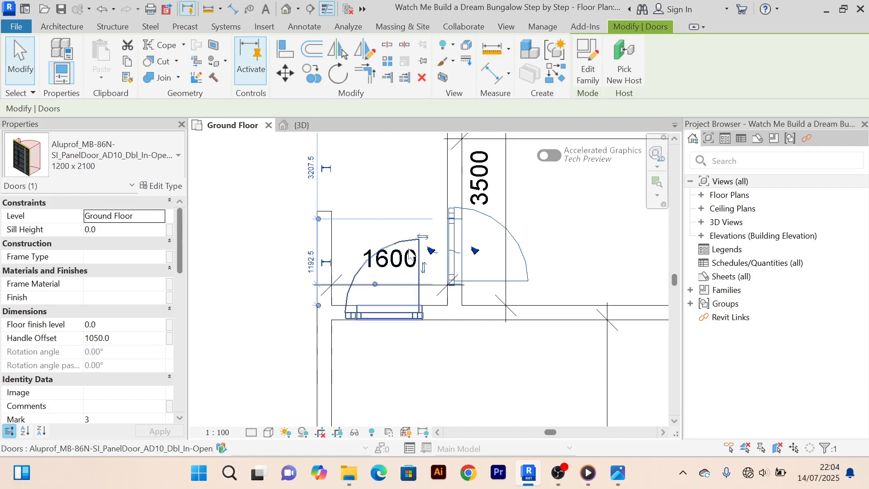
# Flip the facing and hinge side of the 5000 by 5500 mm room's panel door so it swings into the room.
pyautogui.click(417, 317)
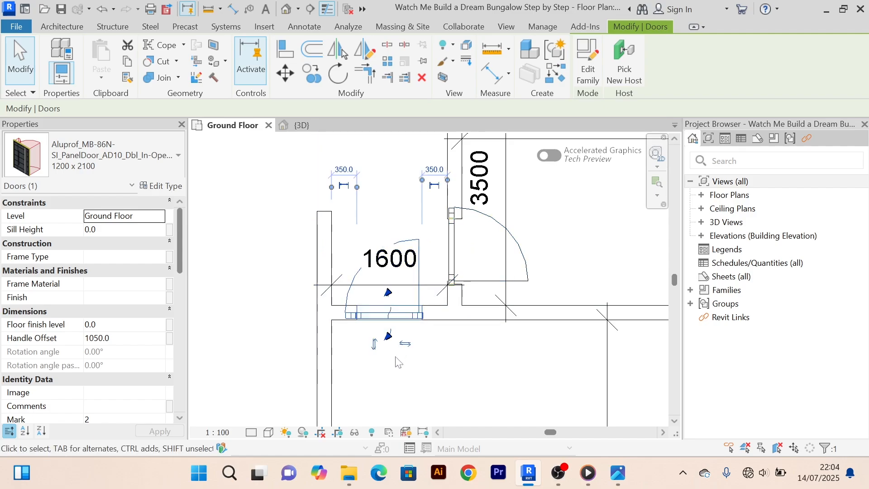
pyautogui.click(375, 344)
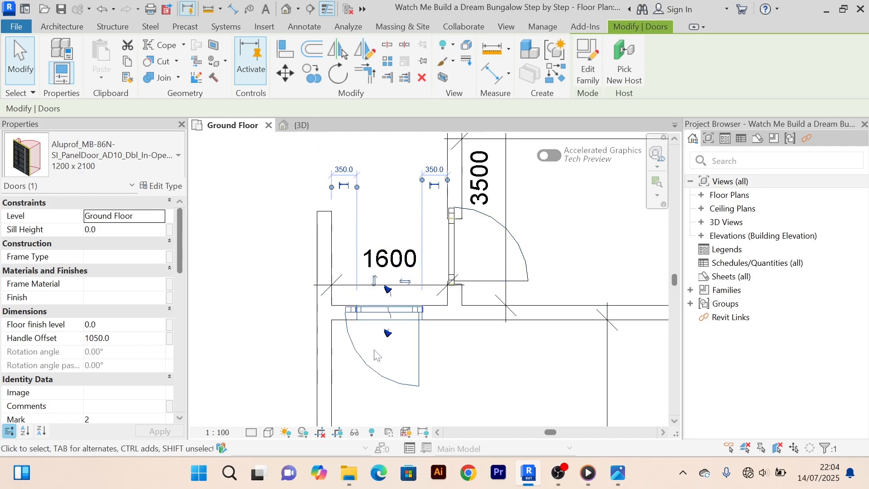
pyautogui.click(405, 282)
pyautogui.scroll(-3, 428, 341)
pyautogui.moveTo(463, 364); pyautogui.dragTo(471, 313, button='middle')
pyautogui.click(460, 321)
# Set the 5000 by 5500 mm room door's offset from the adjacent left wall to 100 mm.
pyautogui.scroll(4, 404, 302)
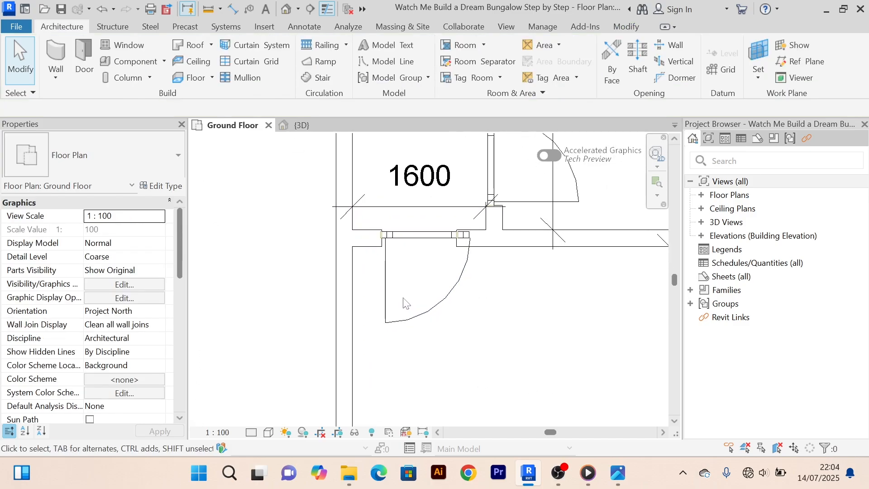
pyautogui.click(384, 281)
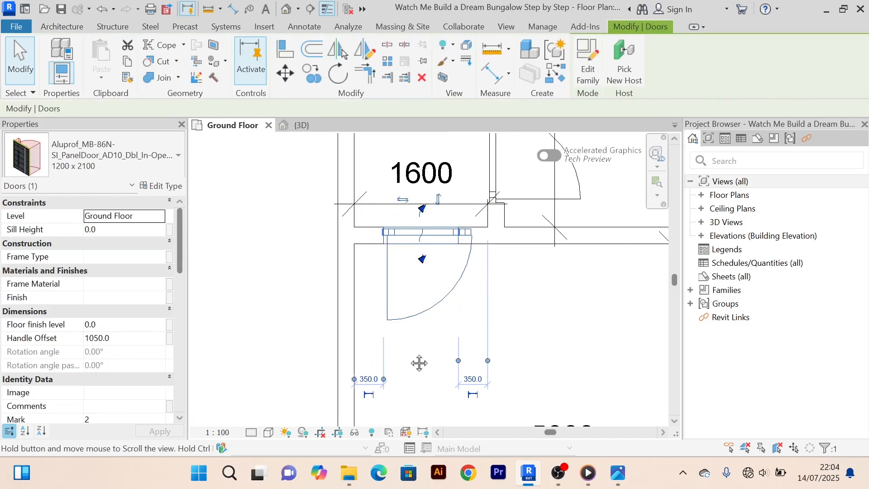
pyautogui.moveTo(417, 360); pyautogui.dragTo(436, 313, button='middle')
pyautogui.click(382, 336)
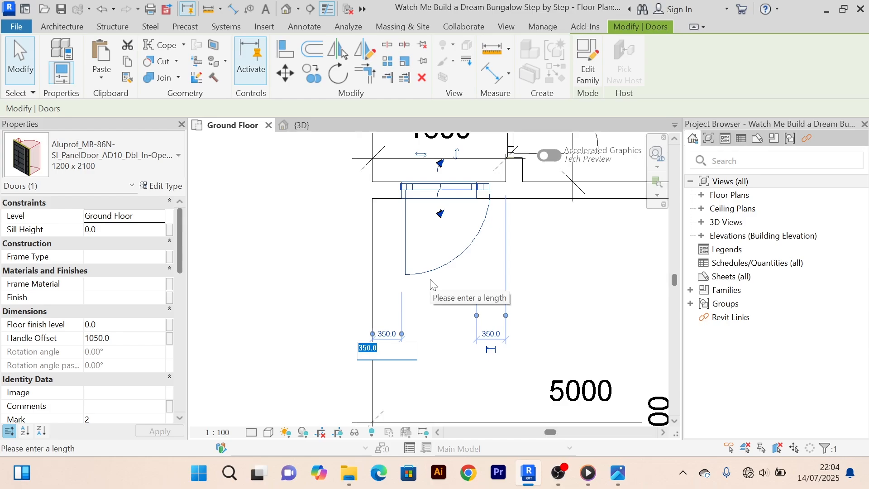
pyautogui.write('100')
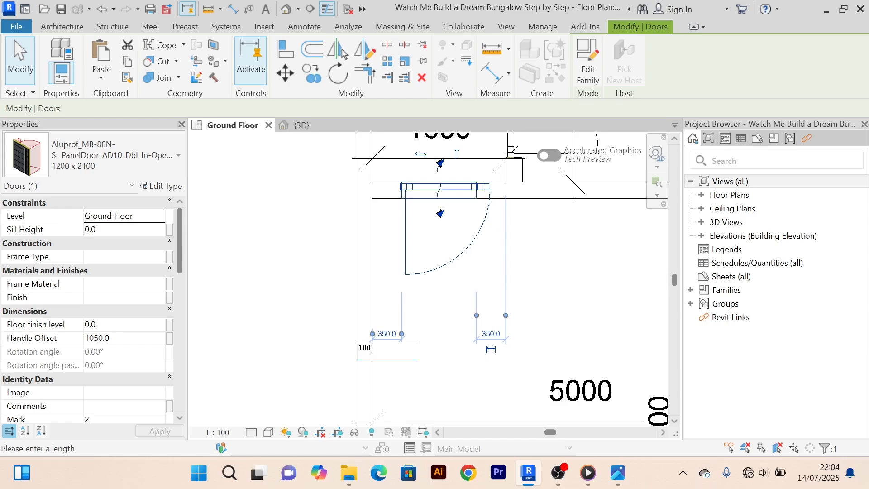
pyautogui.press('Return')
pyautogui.click(576, 243)
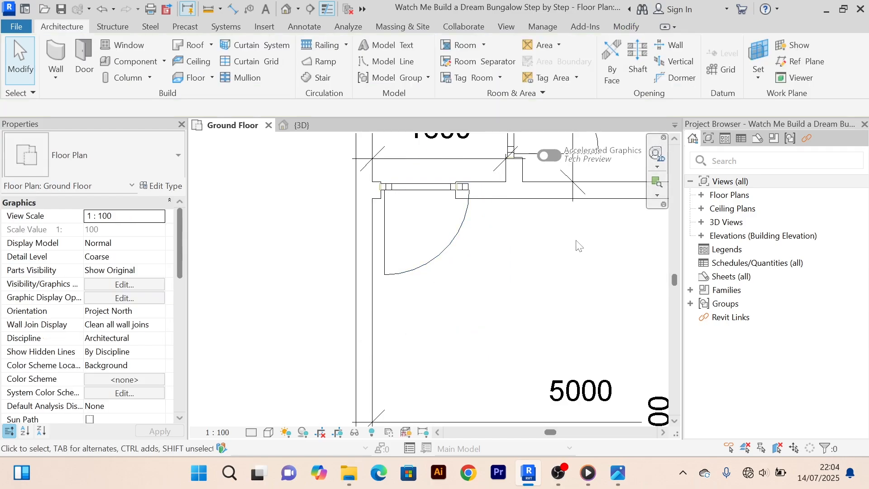
# Set the 3200 by 3500 mm room door's offset from the room's lower wall to 100 mm.
pyautogui.scroll(-2, 549, 277)
pyautogui.moveTo(546, 279); pyautogui.dragTo(479, 299, button='middle')
pyautogui.scroll(2, 573, 218)
pyautogui.click(390, 243)
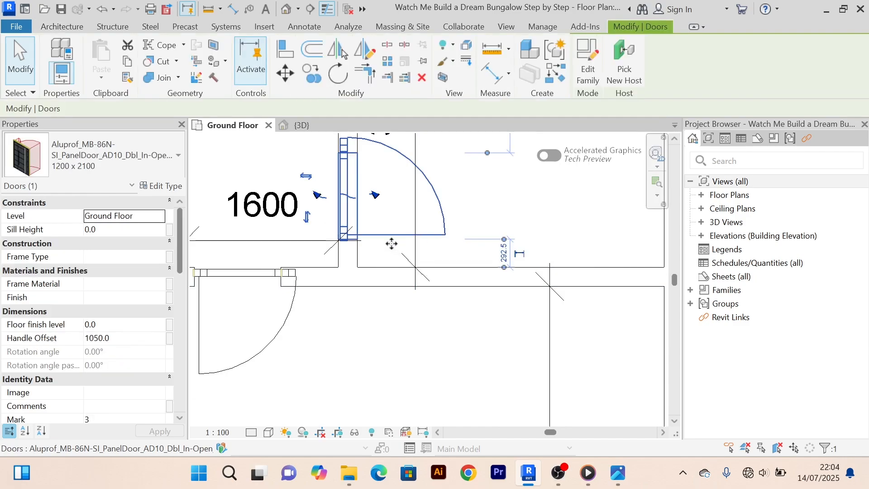
pyautogui.click(503, 255)
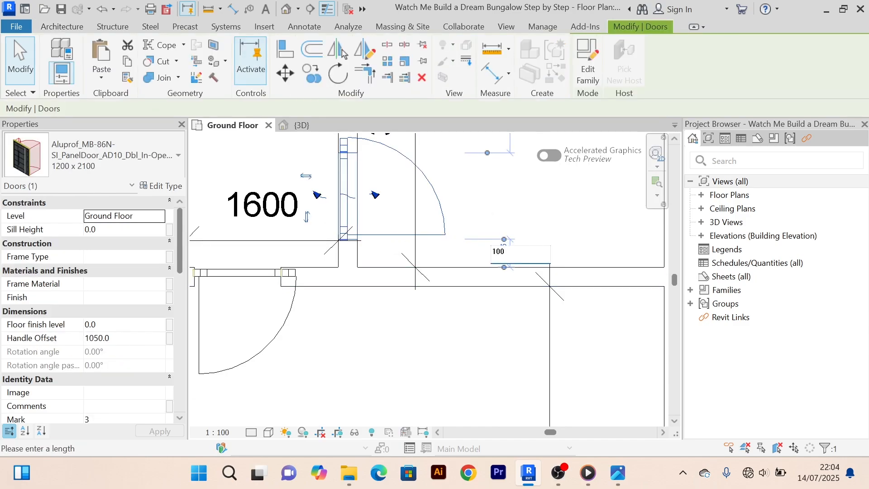
pyautogui.press('Return')
pyautogui.click(460, 375)
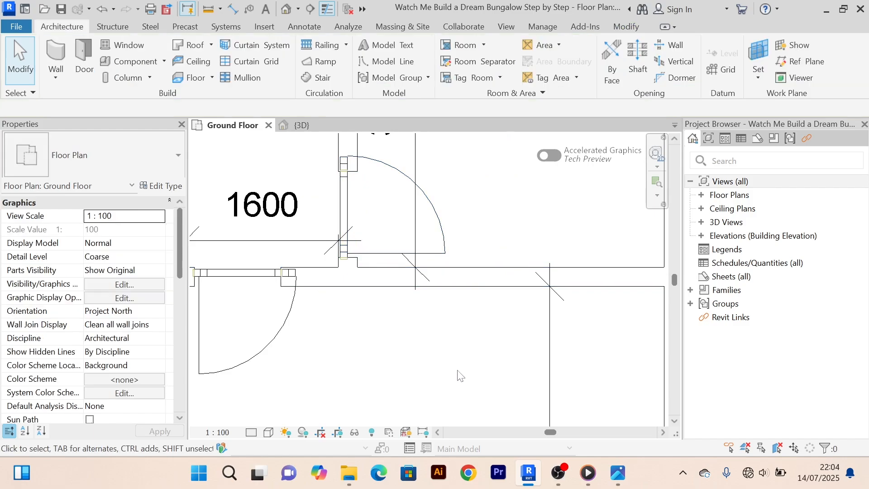
# Flip the facing of the 3200 by 3700 mm room's panel door so it opens into the room.
pyautogui.scroll(-2, 454, 322)
pyautogui.scroll(-1, 465, 259)
pyautogui.moveTo(478, 270); pyautogui.dragTo(478, 336, button='middle')
pyautogui.scroll(2, 466, 272)
pyautogui.scroll(-2, 466, 271)
pyautogui.moveTo(464, 167); pyautogui.dragTo(471, 175, button='middle')
pyautogui.scroll(3, 430, 218)
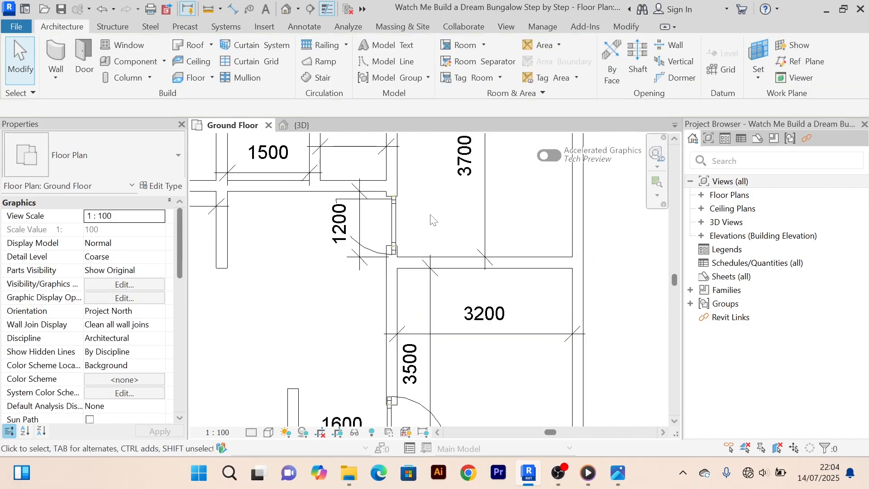
pyautogui.click(363, 210)
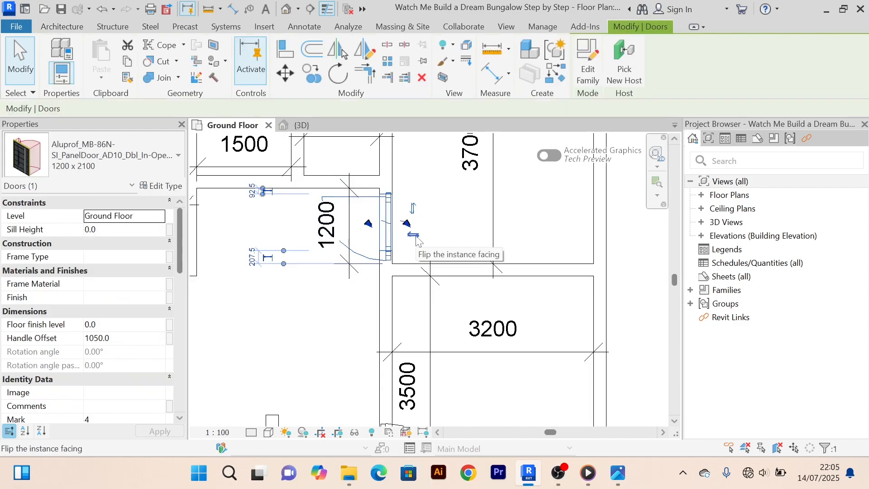
pyautogui.click(414, 234)
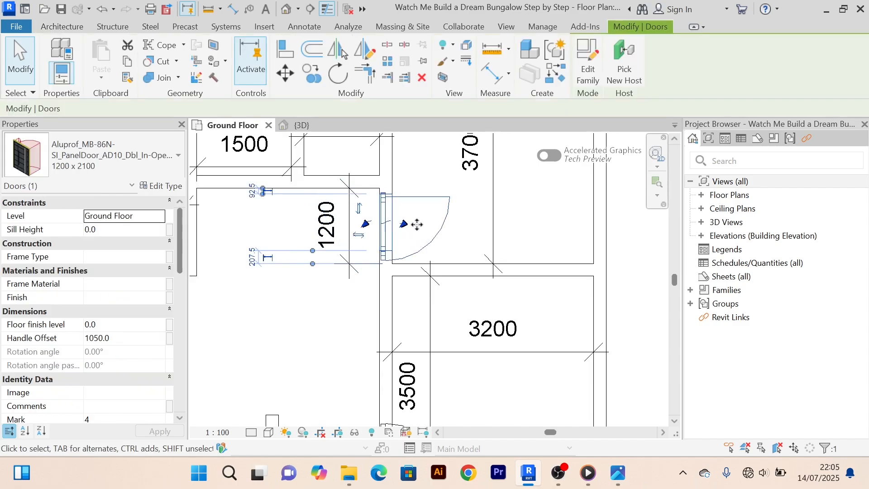
pyautogui.click(431, 191)
# Reverse the hinge side of the 3200 by 3700 mm room's door so it hinges at the lower end.
pyautogui.scroll(-2, 430, 199)
pyautogui.scroll(3, 428, 202)
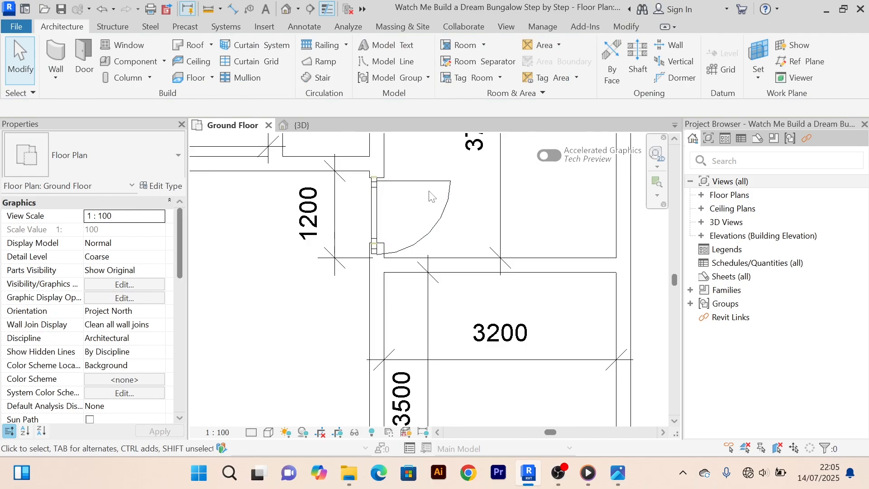
pyautogui.click(421, 203)
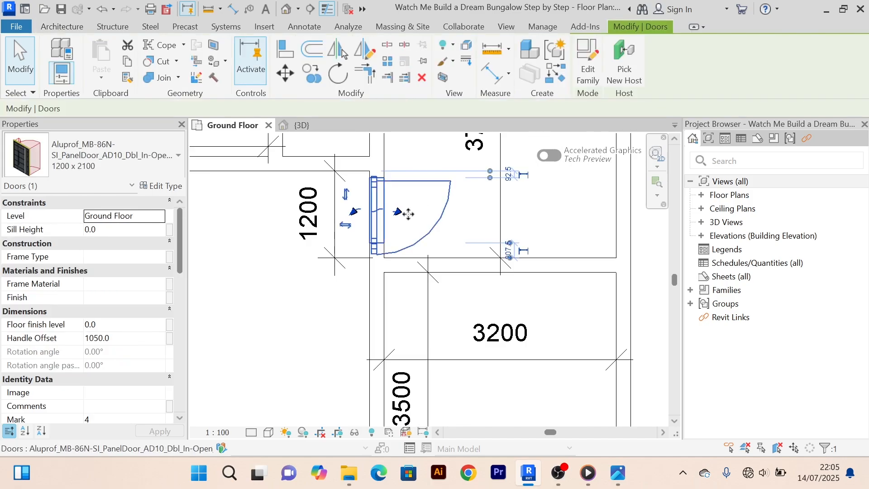
pyautogui.click(347, 196)
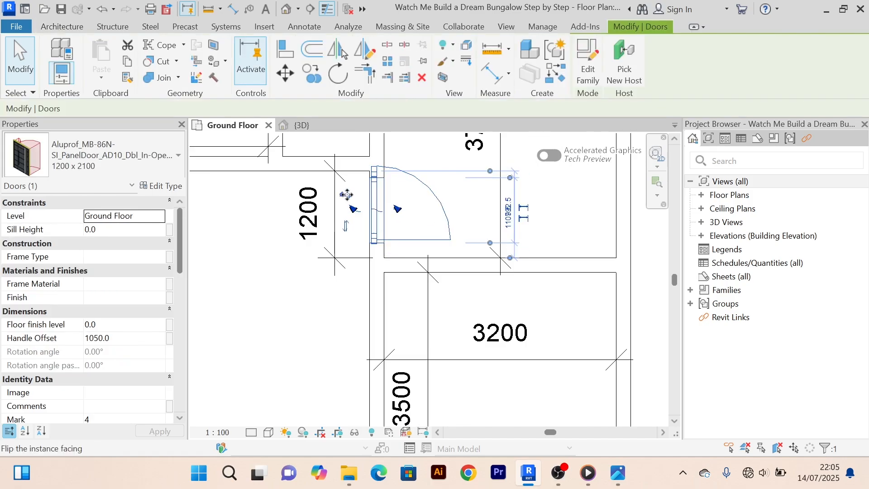
# Set the 3200 by 3700 mm room door's offset from the room's lower wall to 100 mm.
pyautogui.click(523, 241)
pyautogui.click(466, 238)
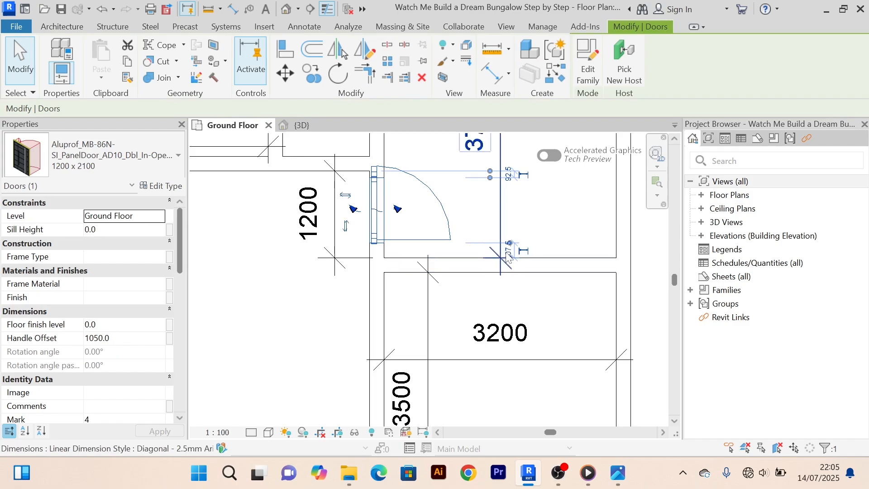
pyautogui.scroll(5, 508, 257)
pyautogui.click(517, 243)
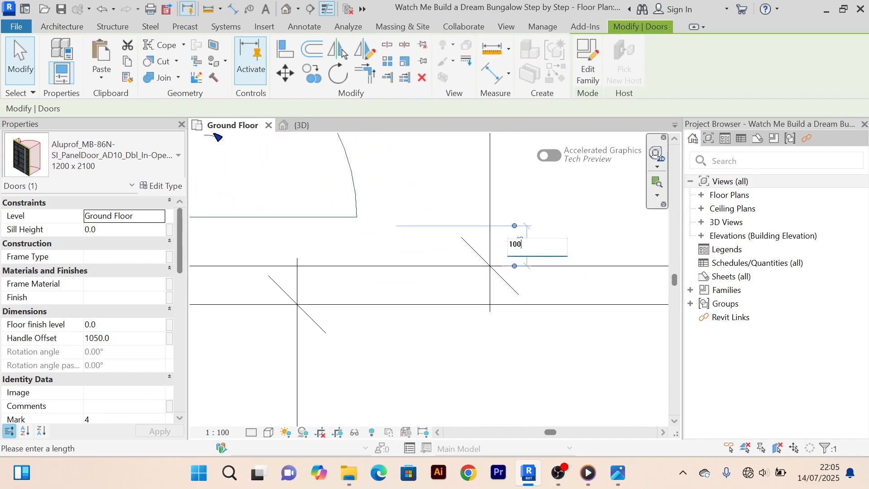
pyautogui.write('100')
pyautogui.press('Return')
pyautogui.scroll(-3, 654, 208)
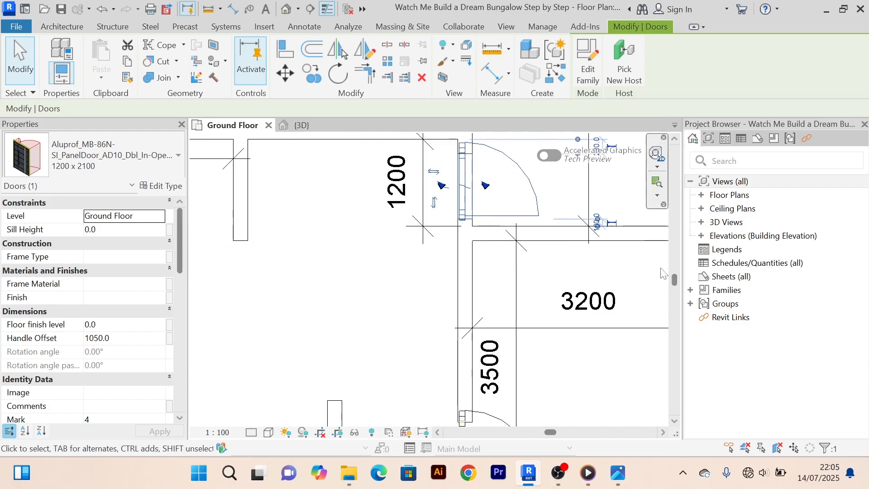
pyautogui.click(355, 297)
# Examine the area around the 3200 by 3700 mm room's door and the adjoining 1200 and 1500 mm wide rooms.
pyautogui.scroll(-2, 360, 300)
pyautogui.moveTo(364, 302); pyautogui.dragTo(346, 291, button='middle')
pyautogui.scroll(1, 334, 247)
pyautogui.scroll(-2, 330, 247)
pyautogui.scroll(3, 387, 223)
pyautogui.scroll(-2, 389, 228)
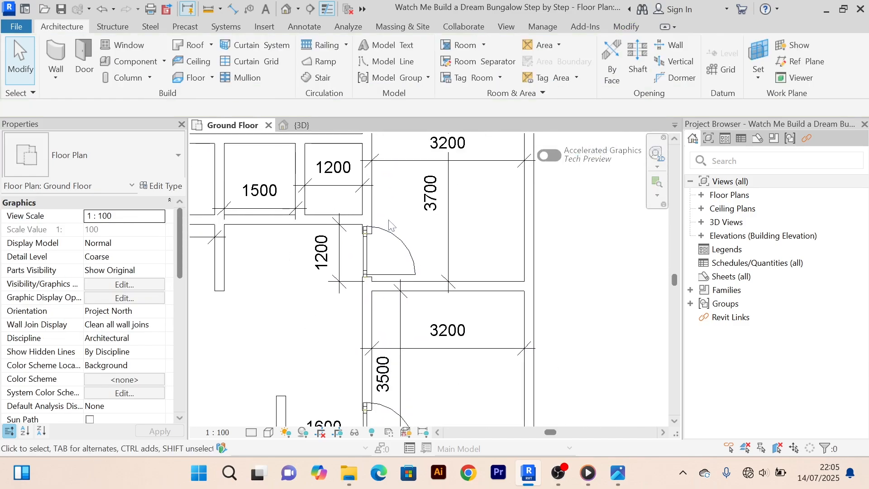
pyautogui.moveTo(389, 228); pyautogui.dragTo(422, 235, button='middle')
pyautogui.scroll(3, 480, 256)
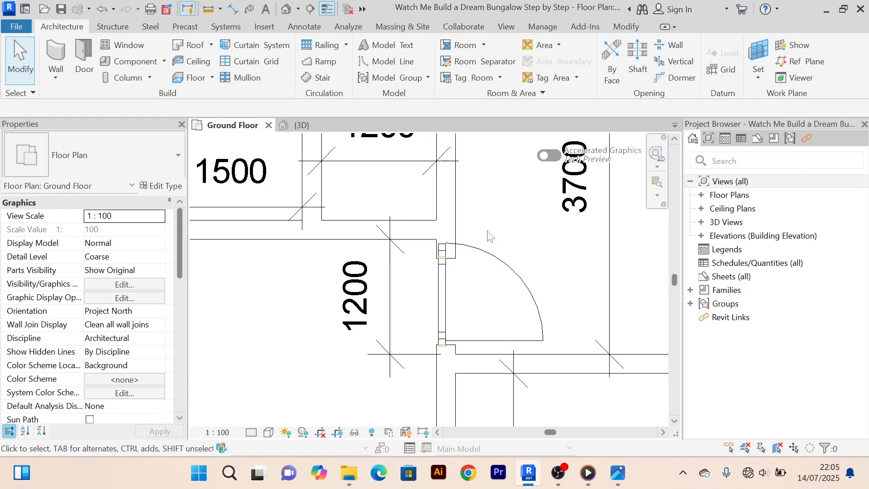
pyautogui.scroll(-3, 490, 236)
pyautogui.moveTo(497, 234); pyautogui.dragTo(525, 238, button='middle')
pyautogui.scroll(4, 428, 217)
pyautogui.scroll(-3, 533, 237)
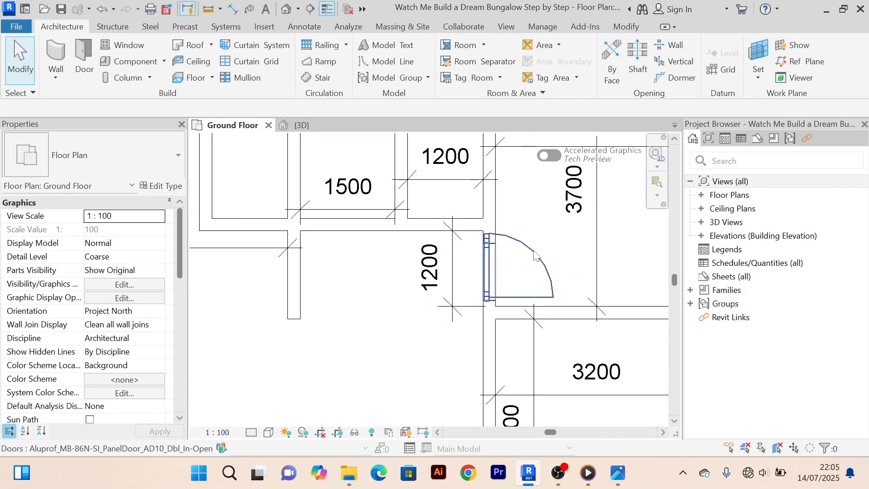
# Place matching Aluprof panel doors in the lower walls of the 1200 mm and 1500 mm wide rooms, then end door placement.
pyautogui.click(553, 283)
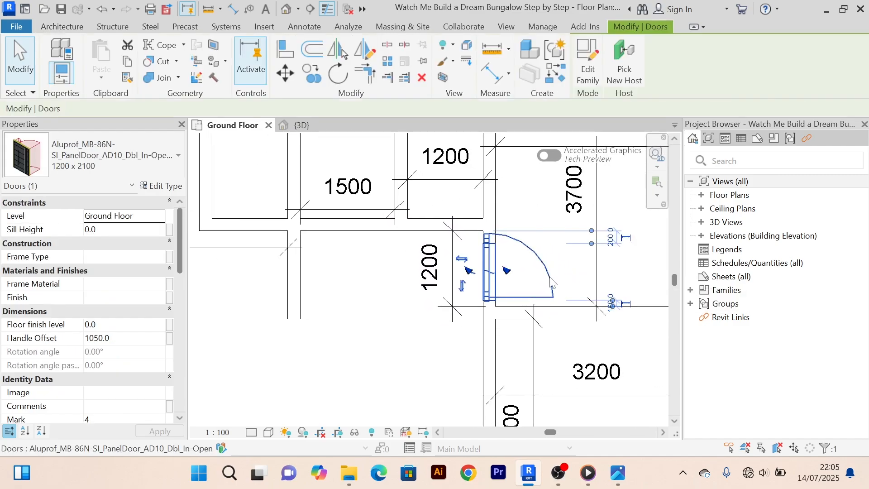
pyautogui.click(552, 81)
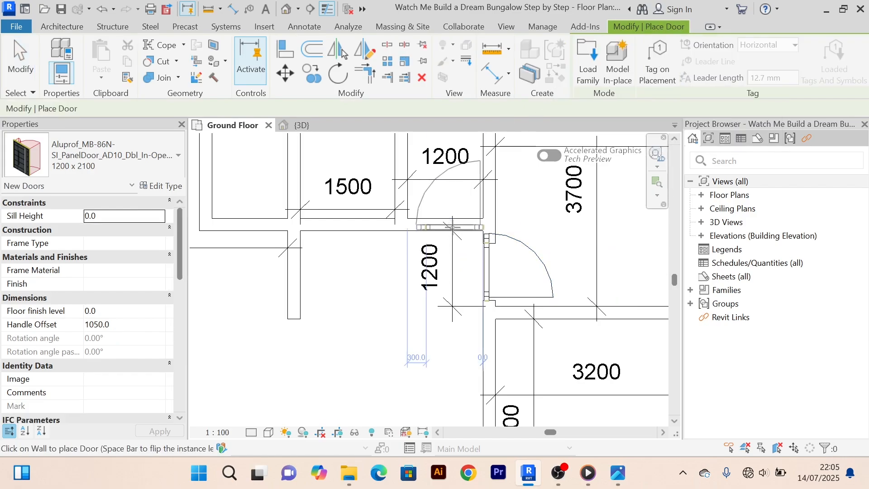
pyautogui.click(453, 227)
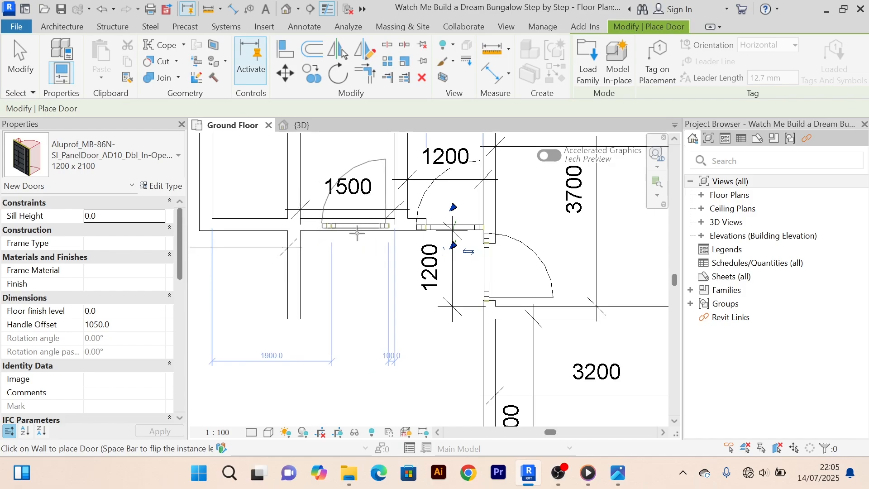
pyautogui.scroll(-3, 357, 234)
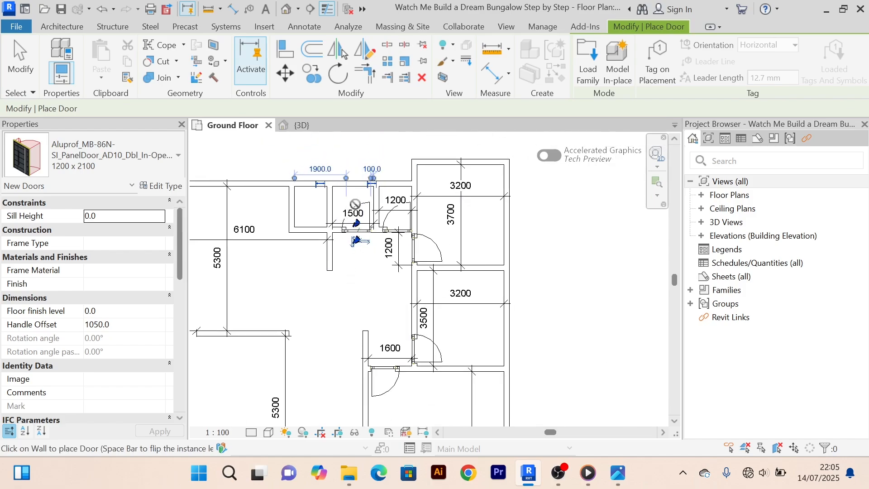
pyautogui.rightClick(399, 148)
pyautogui.click(409, 159)
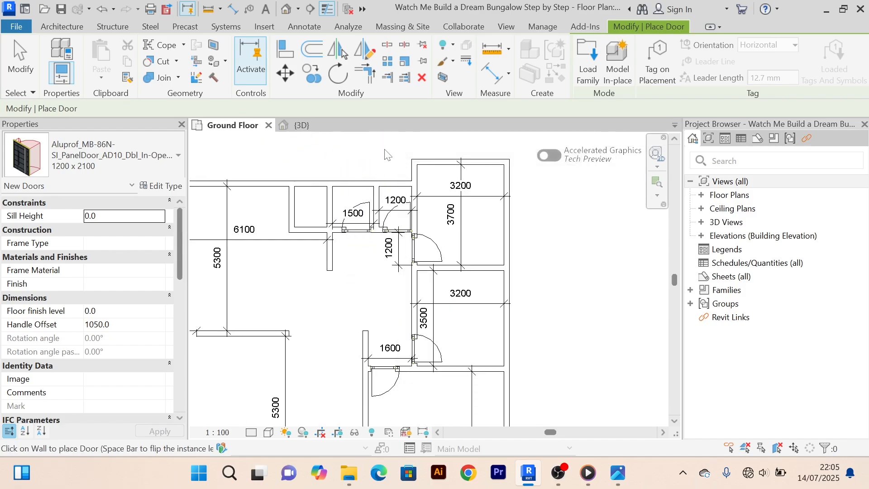
# Flip the hinge side of the 1200 mm wide room's door so it hinges at the left end.
pyautogui.scroll(5, 407, 195)
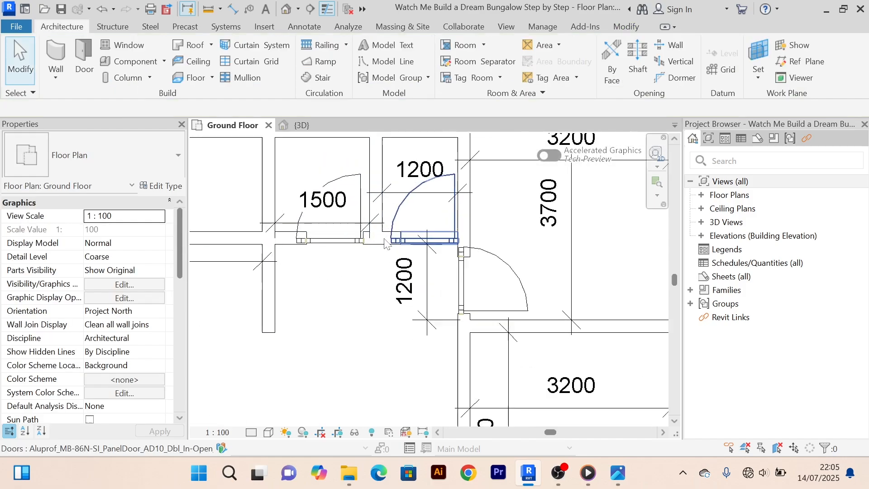
pyautogui.click(409, 196)
pyautogui.click(475, 281)
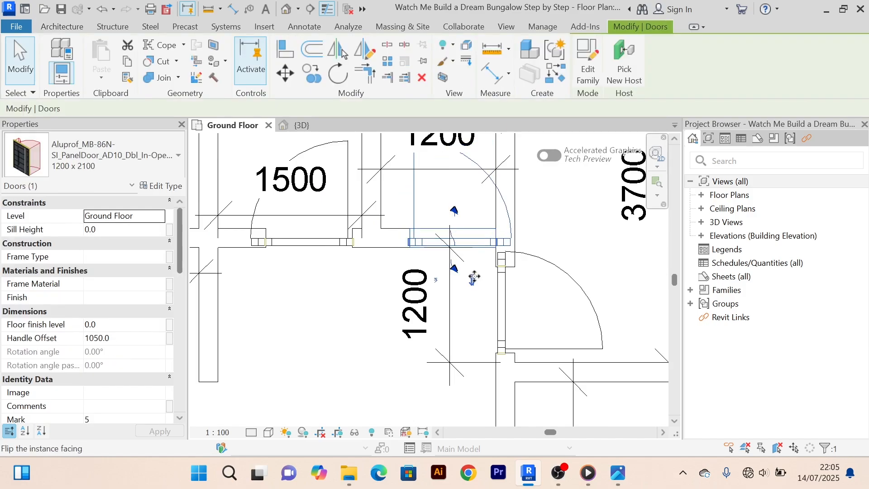
pyautogui.click(367, 281)
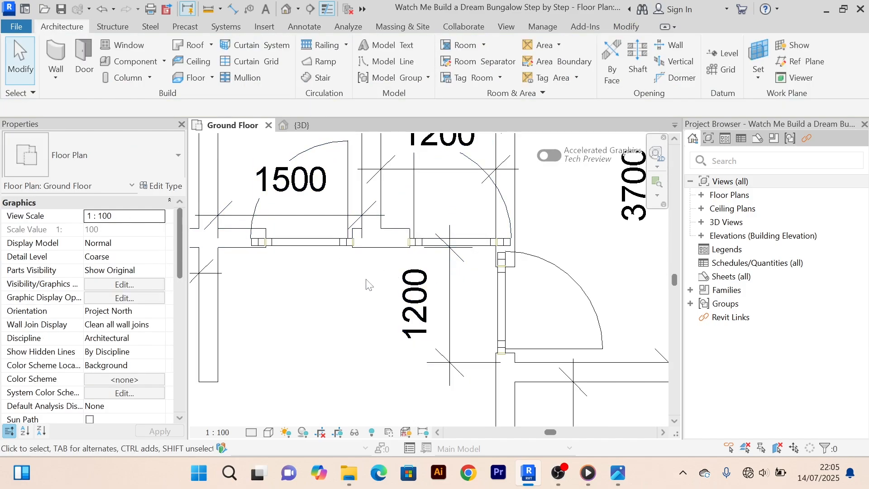
# Set the offset of the 1200 mm wide room's door from the side wall to 100 mm.
pyautogui.click(410, 207)
pyautogui.scroll(-1, 335, 294)
pyautogui.moveTo(373, 194); pyautogui.dragTo(367, 302, button='middle')
pyautogui.scroll(3, 374, 253)
pyautogui.click(374, 225)
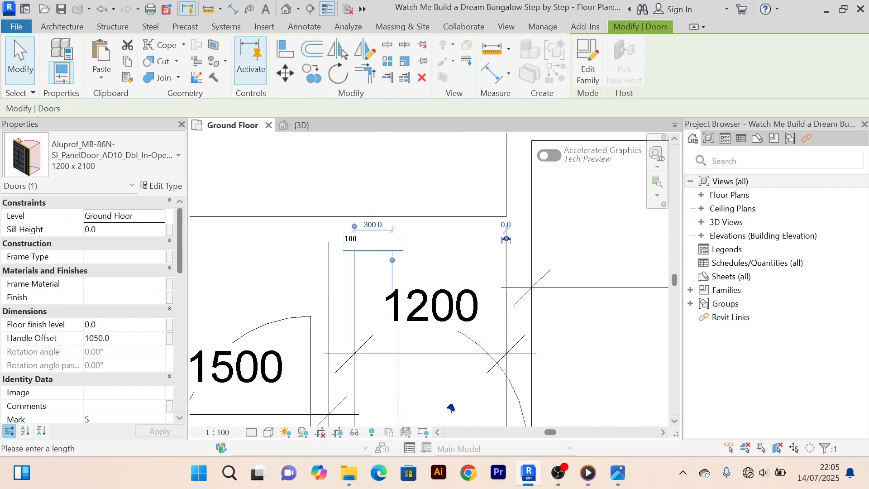
pyautogui.write('100')
pyautogui.press('Return')
pyautogui.scroll(-2, 346, 281)
pyautogui.moveTo(346, 280); pyautogui.dragTo(354, 203, button='middle')
pyautogui.click(346, 300)
pyautogui.scroll(2, 346, 303)
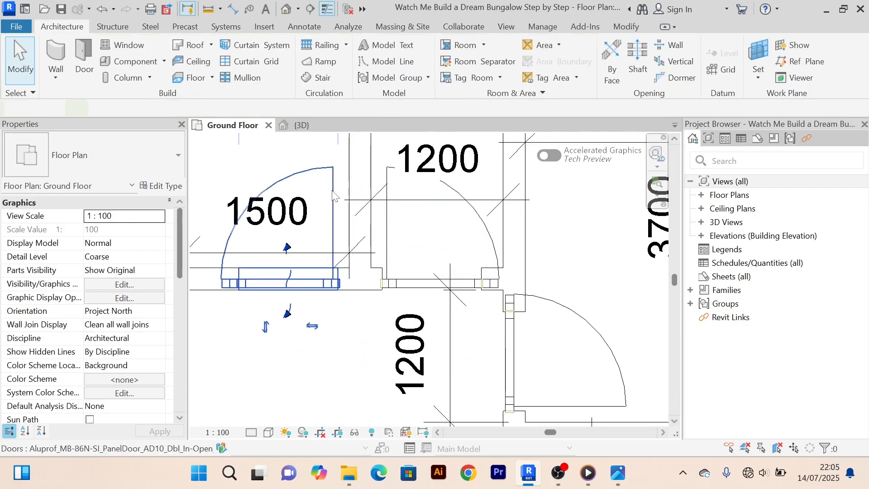
# Check the 1500 mm wide room's door offset from the adjoining side wall.
pyautogui.click(289, 279)
pyautogui.scroll(-3, 334, 205)
pyautogui.scroll(2, 335, 176)
pyautogui.scroll(-4, 337, 253)
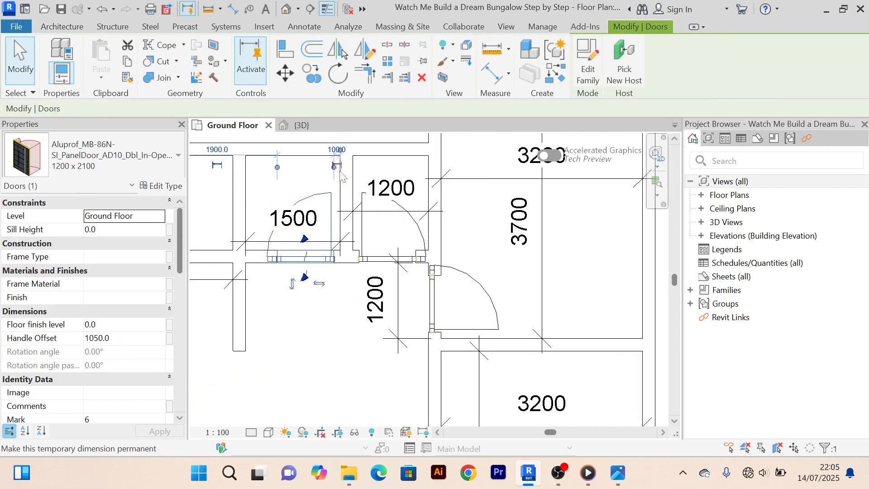
pyautogui.click(334, 256)
pyautogui.scroll(4, 340, 280)
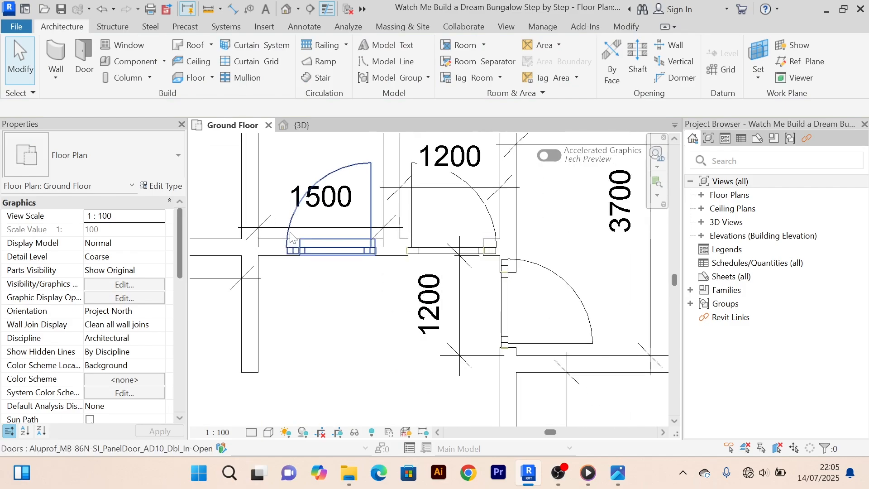
# Delete the 1500 and 1200 width dimensions of the two small rooms and the vertical 1200 dimension below them.
pyautogui.click(277, 229)
pyautogui.press('Delete')
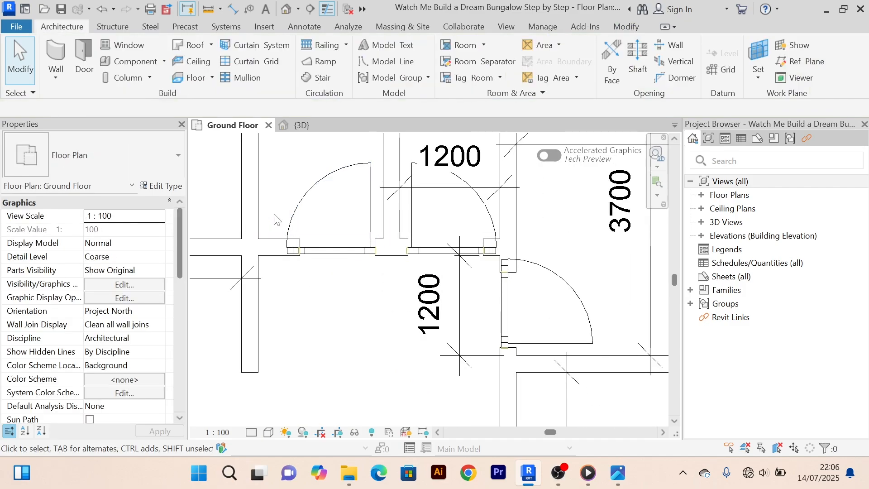
pyautogui.scroll(-2, 277, 220)
pyautogui.click(421, 187)
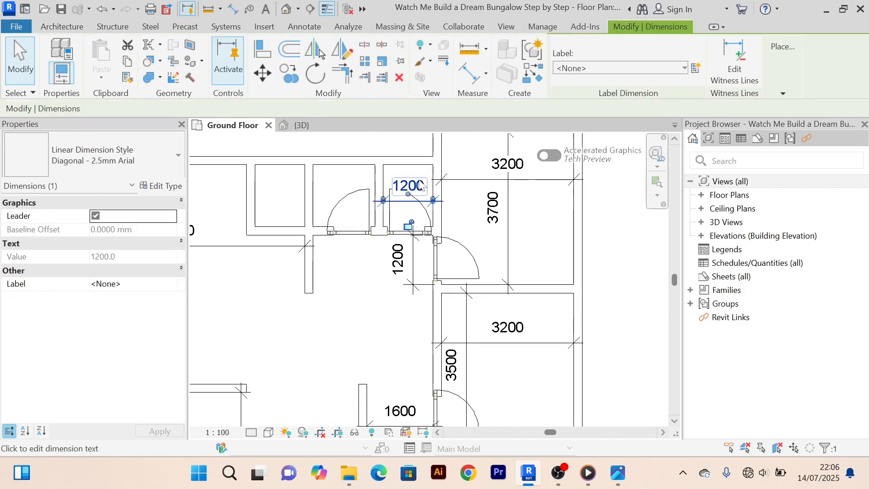
pyautogui.press('Delete')
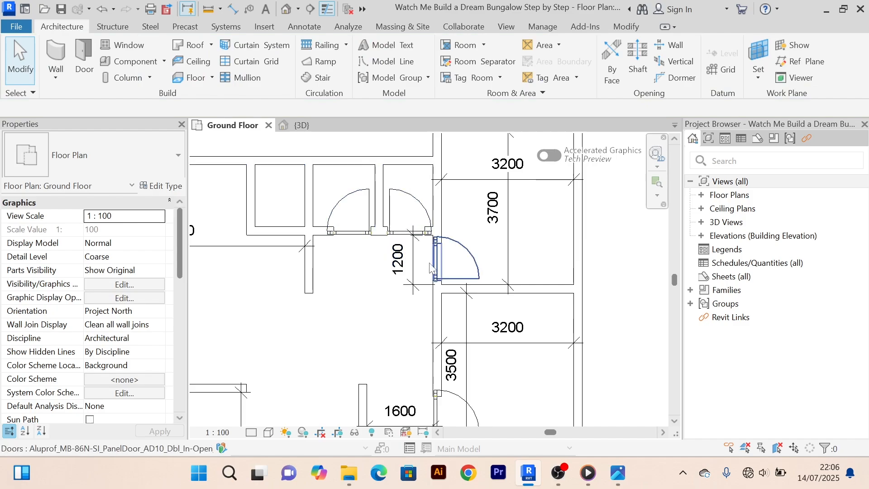
pyautogui.click(410, 261)
pyautogui.press('Delete')
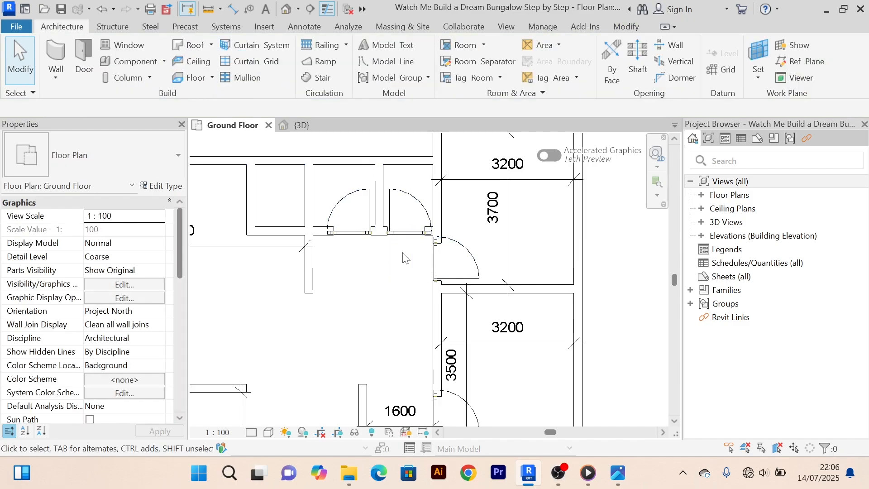
# Delete the 3500 and 3200 dimensions in the middle right-hand room and the 1600 dimension across the adjoining passage.
pyautogui.scroll(-2, 398, 251)
pyautogui.moveTo(391, 297); pyautogui.dragTo(354, 221, button='middle')
pyautogui.scroll(2, 363, 234)
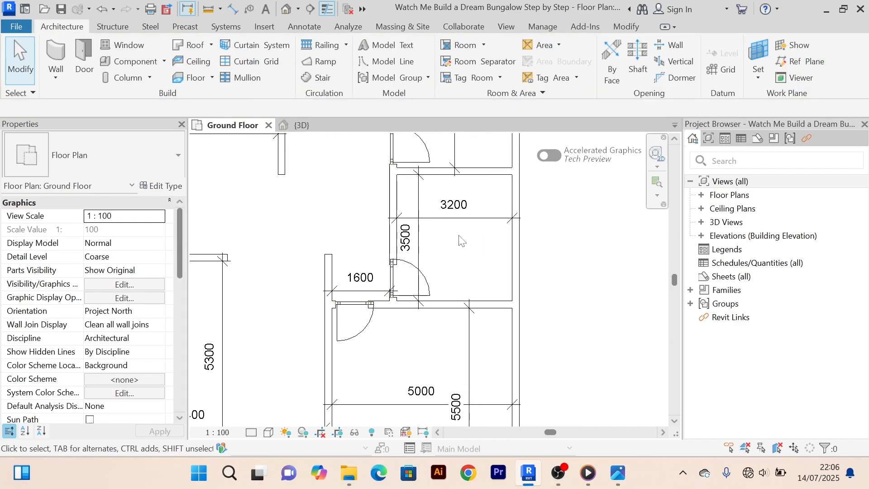
pyautogui.click(424, 236)
pyautogui.press('Delete')
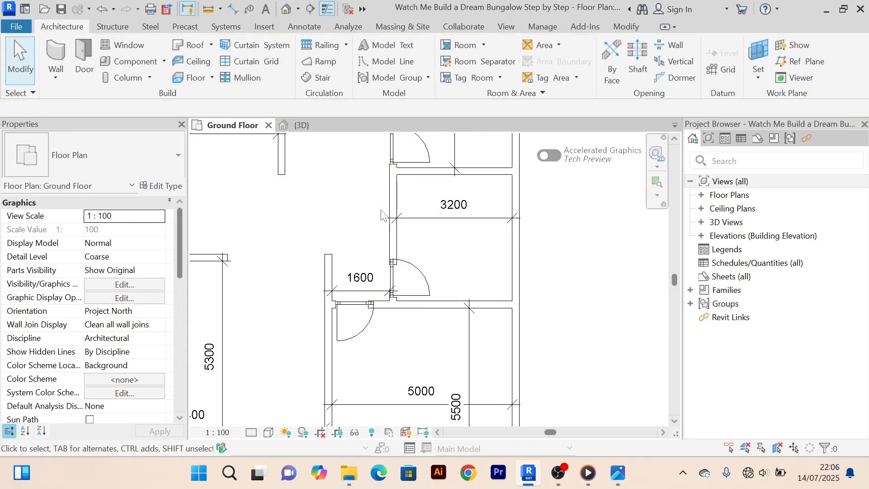
pyautogui.click(358, 293)
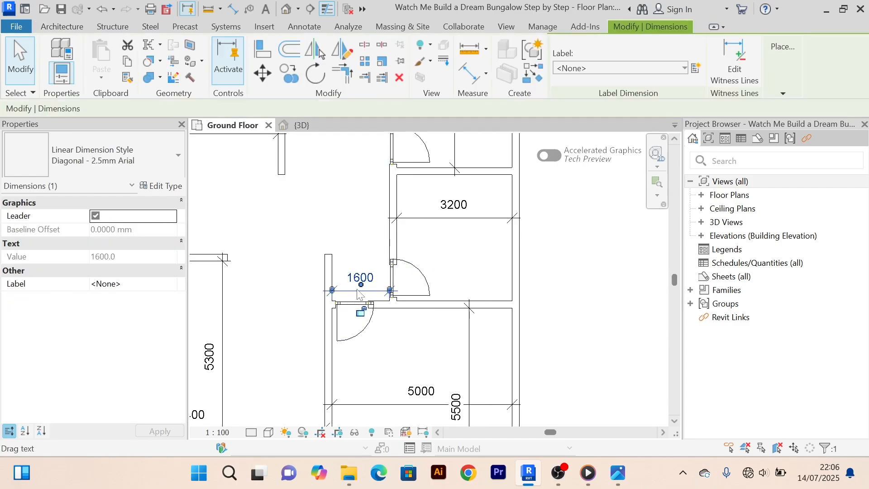
pyautogui.press('Delete')
pyautogui.scroll(-2, 404, 302)
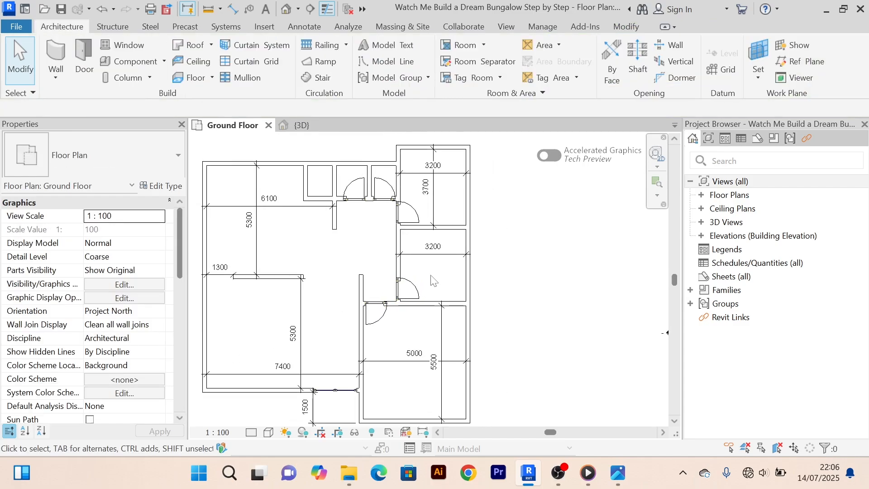
pyautogui.scroll(3, 448, 278)
pyautogui.click(456, 266)
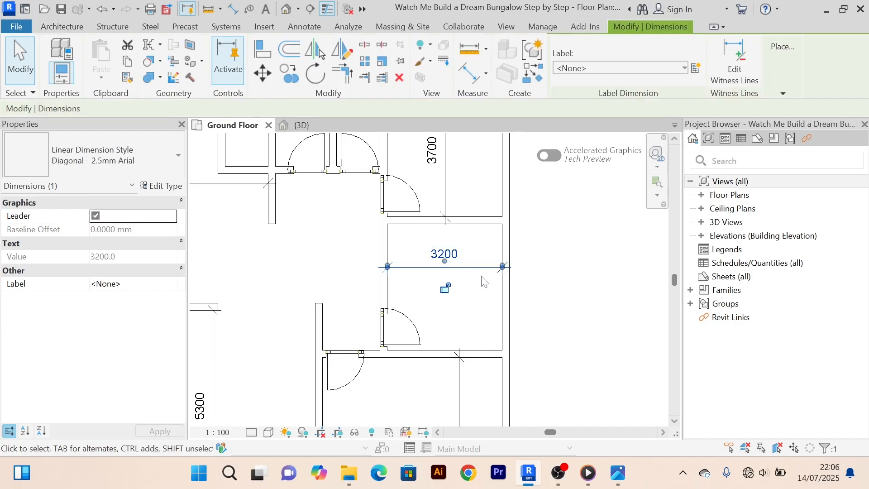
pyautogui.press('Delete')
pyautogui.scroll(-3, 441, 251)
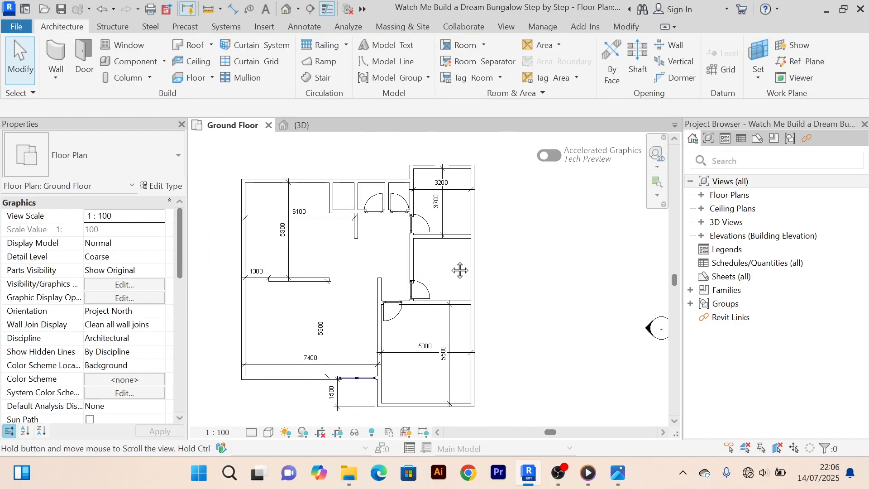
# Delete the 3200 and 3700 dimensions in the upper right-hand room.
pyautogui.scroll(3, 430, 178)
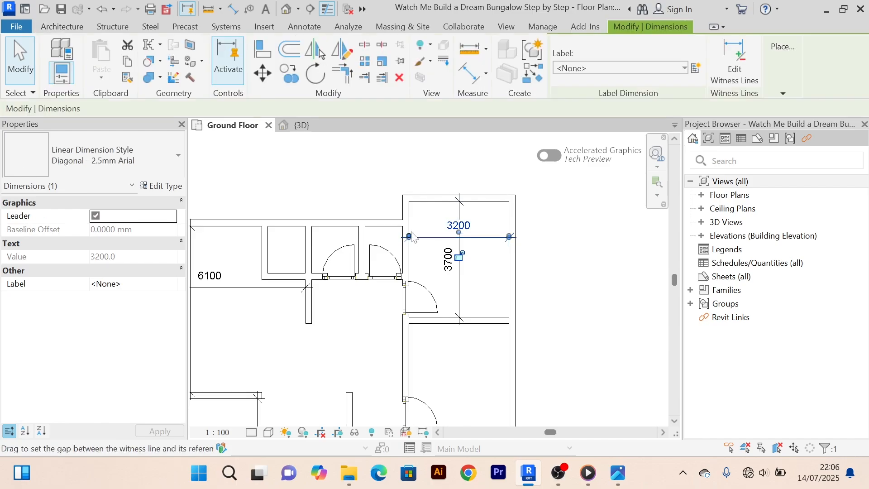
pyautogui.press('Delete')
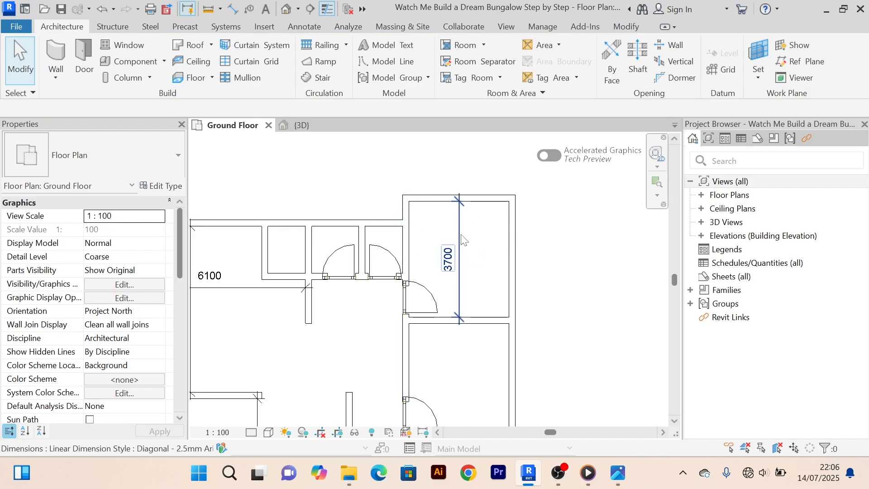
pyautogui.click(442, 229)
pyautogui.press('Delete')
pyautogui.scroll(-4, 393, 139)
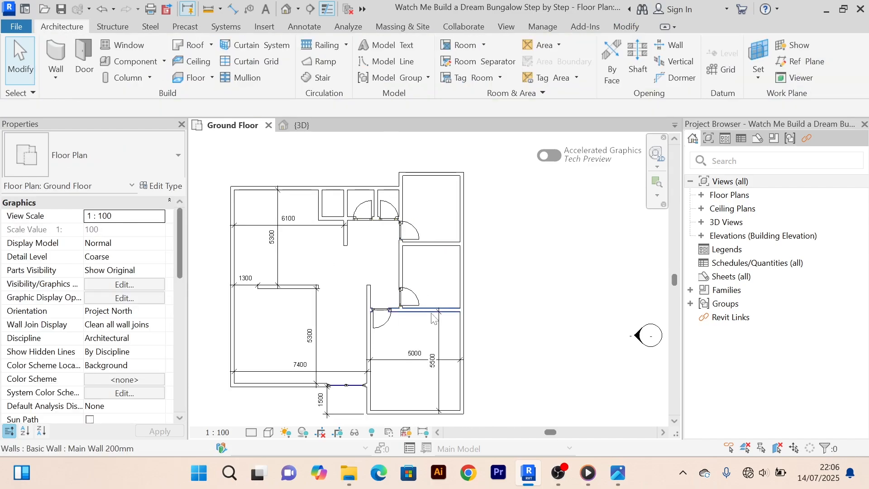
# Check the head height of the Aluprof panel door in the middle right-hand room.
pyautogui.moveTo(441, 319); pyautogui.dragTo(490, 238, button='middle')
pyautogui.scroll(5, 423, 259)
pyautogui.scroll(-2, 494, 190)
pyautogui.scroll(2, 490, 238)
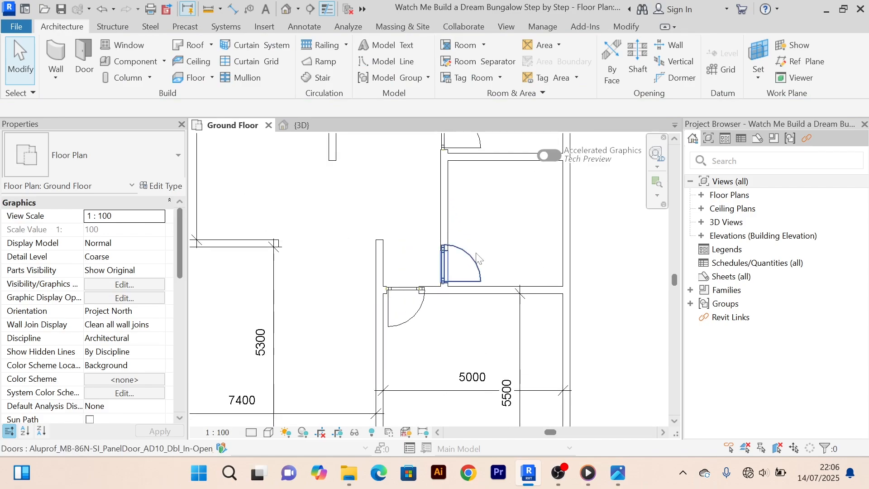
pyautogui.click(462, 266)
pyautogui.scroll(-5, 88, 356)
pyautogui.scroll(-5, 87, 355)
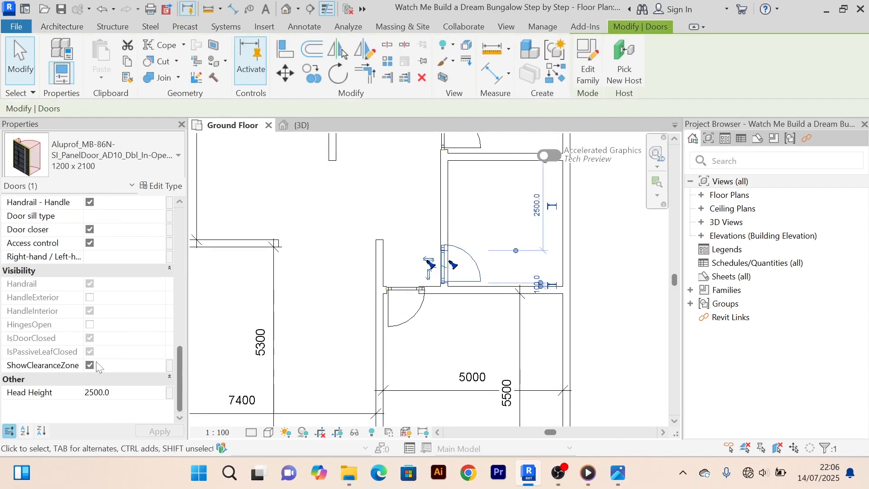
pyautogui.click(355, 273)
# Set the head height of the GEALAN double-vent entrance door to 2500 mm.
pyautogui.scroll(-2, 345, 267)
pyautogui.moveTo(341, 253); pyautogui.dragTo(348, 203, button='middle')
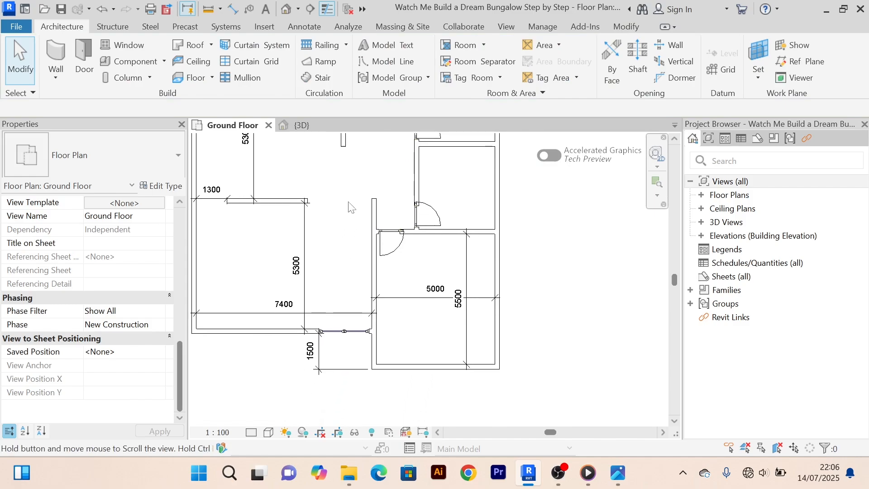
pyautogui.click(355, 345)
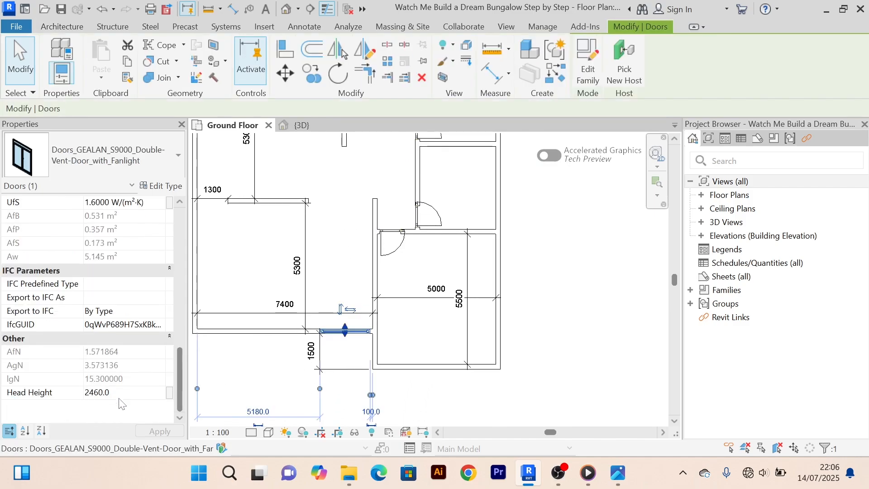
pyautogui.click(125, 393)
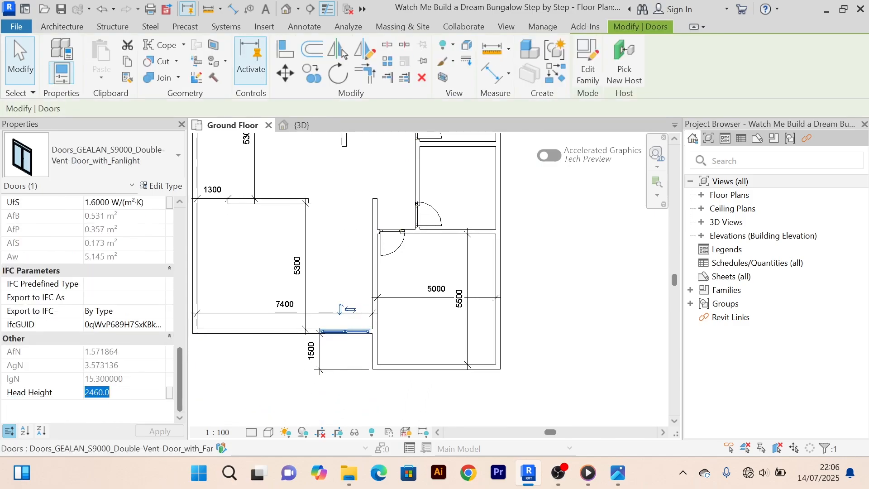
pyautogui.write('2')
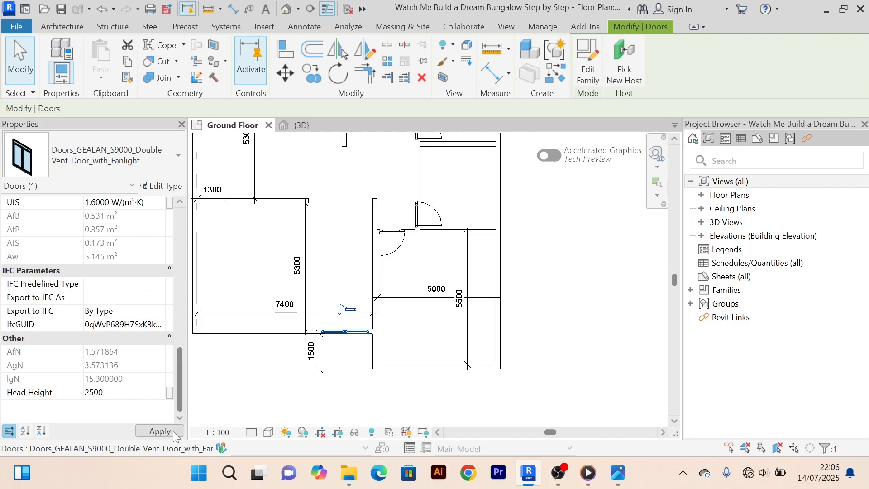
pyautogui.click(159, 431)
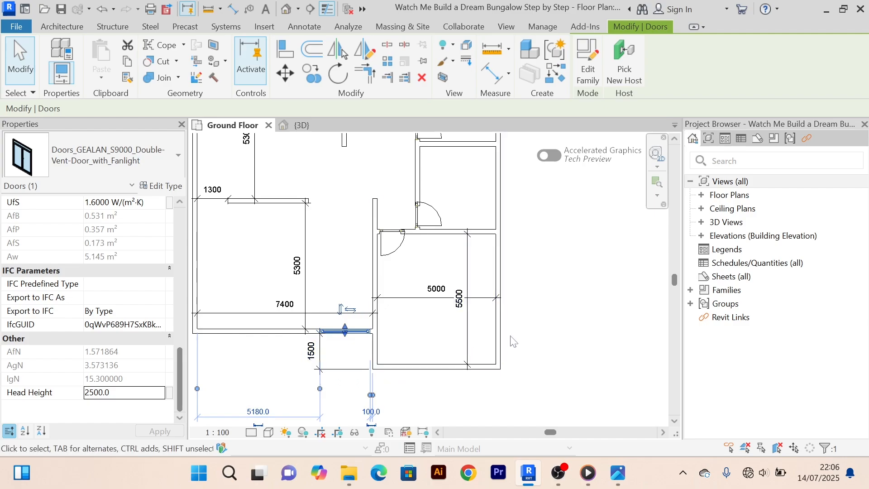
pyautogui.click(546, 322)
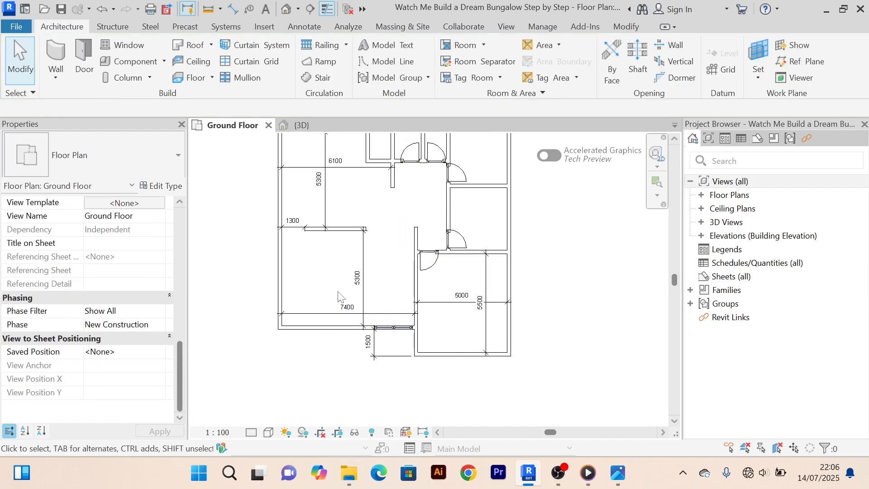
# Delete the 7400 and 5300 dimensions in the large room beside the entrance door.
pyautogui.scroll(2, 344, 294)
pyautogui.scroll(-2, 365, 300)
pyautogui.scroll(2, 351, 303)
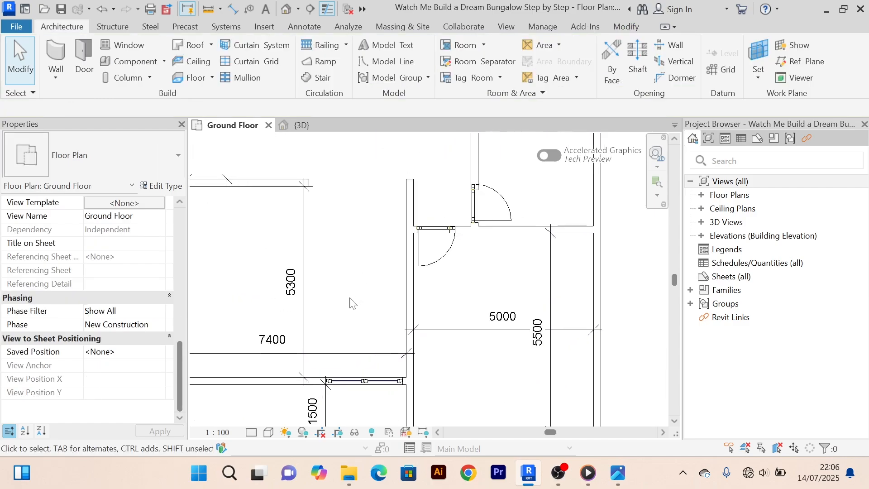
pyautogui.scroll(-2, 357, 290)
pyautogui.scroll(1, 239, 335)
pyautogui.click(259, 313)
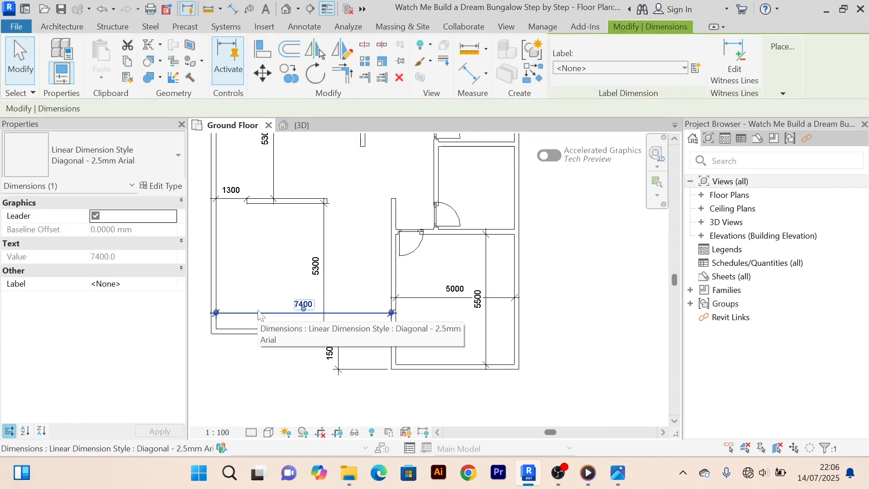
pyautogui.press('Delete')
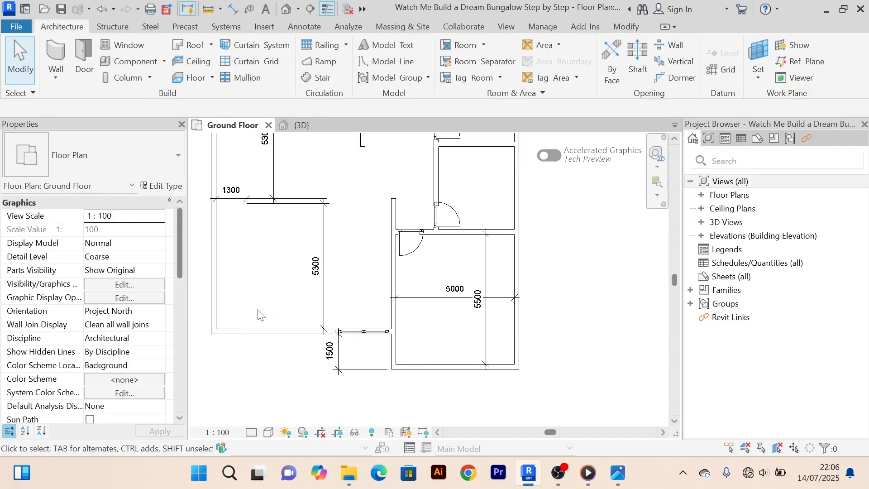
pyautogui.click(324, 228)
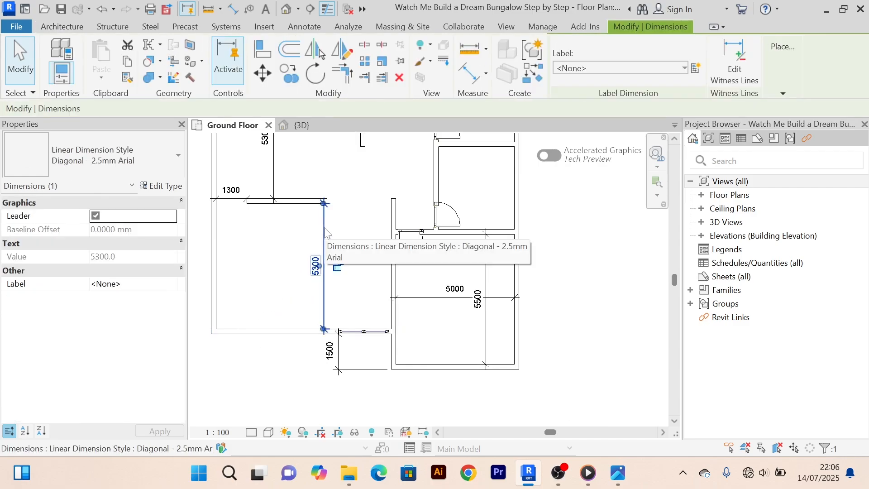
pyautogui.press('Delete')
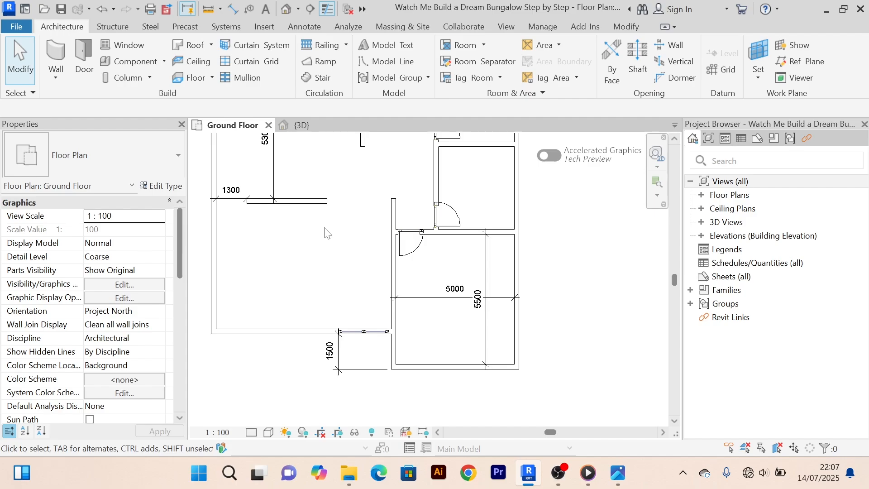
# Delete the 5000 and 5500 dimensions in the lower right-hand room and the 1500 dimension outside the entrance door.
pyautogui.click(432, 298)
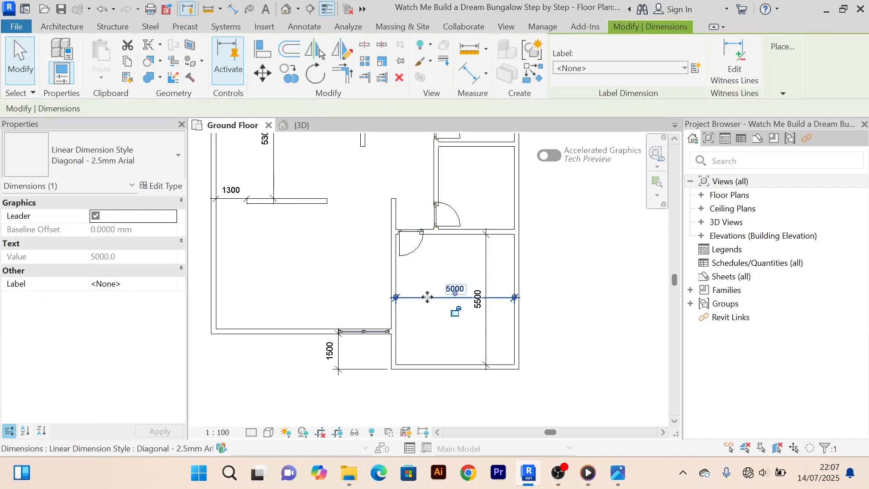
pyautogui.press('Delete')
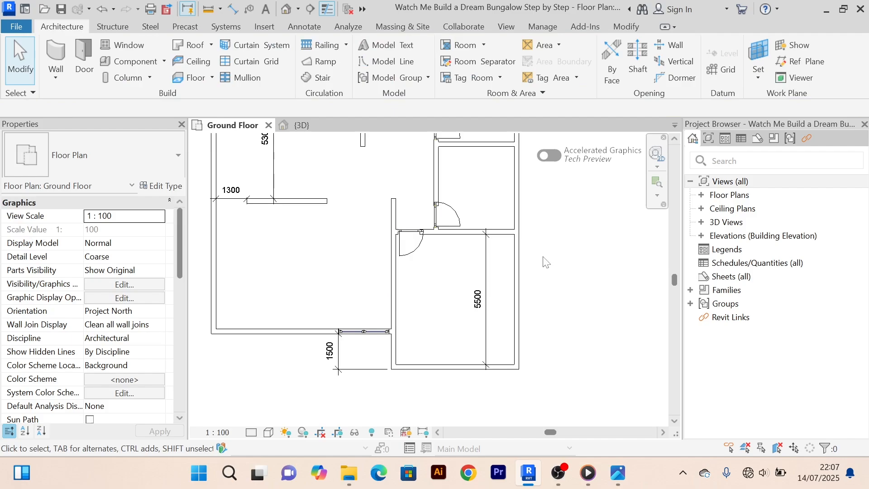
pyautogui.click(486, 266)
pyautogui.press('Delete')
pyautogui.scroll(2, 345, 385)
pyautogui.click(378, 366)
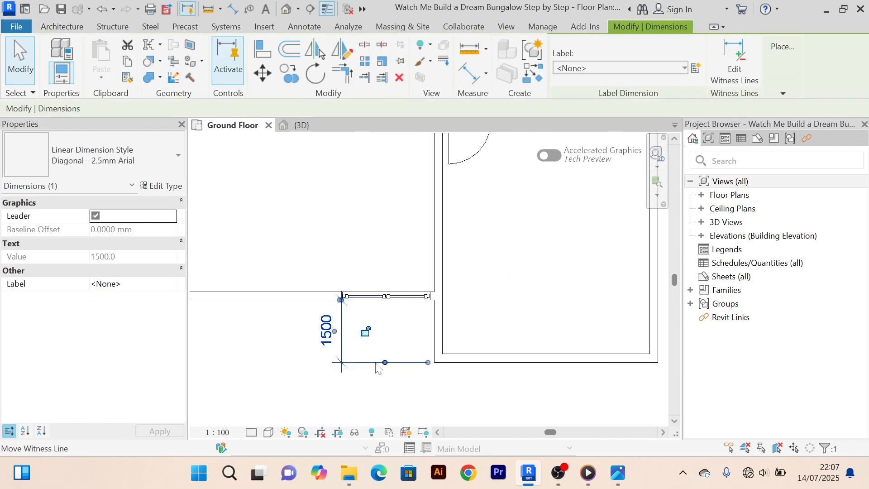
pyautogui.press('Delete')
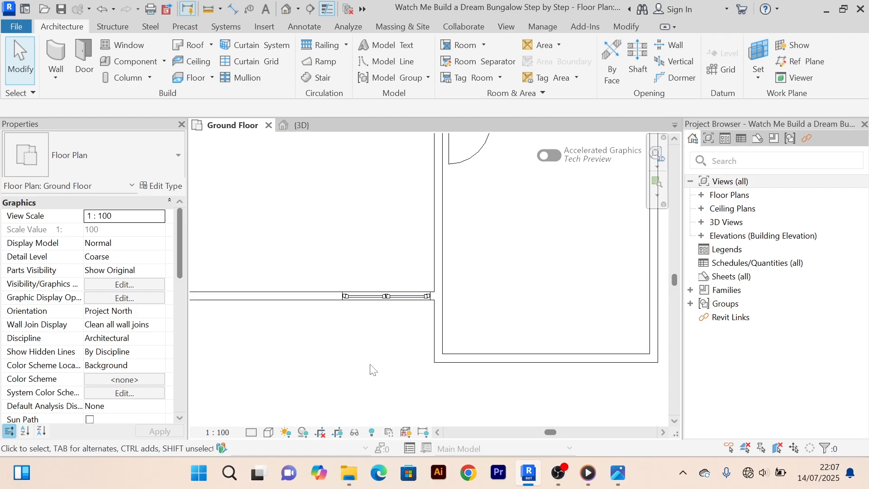
pyautogui.scroll(-3, 372, 369)
pyautogui.scroll(4, 346, 254)
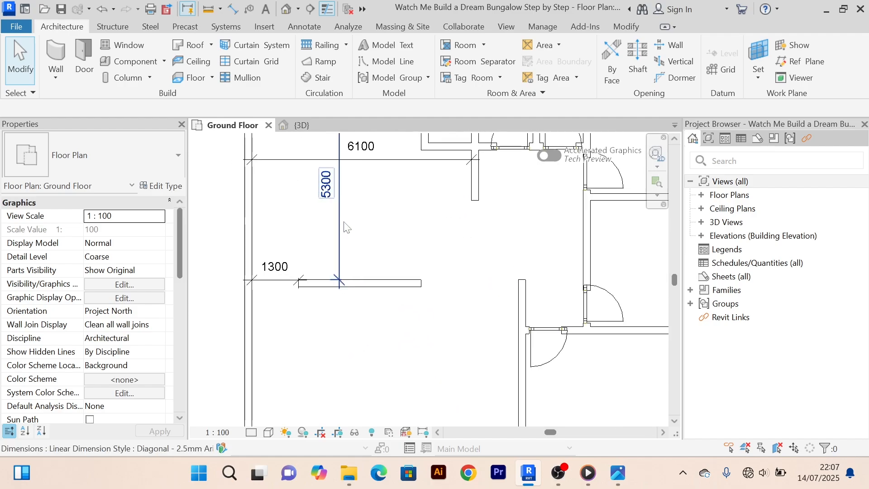
# Delete the remaining 5300, 1300 and 6100 dimensions in the large room.
pyautogui.click(344, 223)
pyautogui.press('Delete')
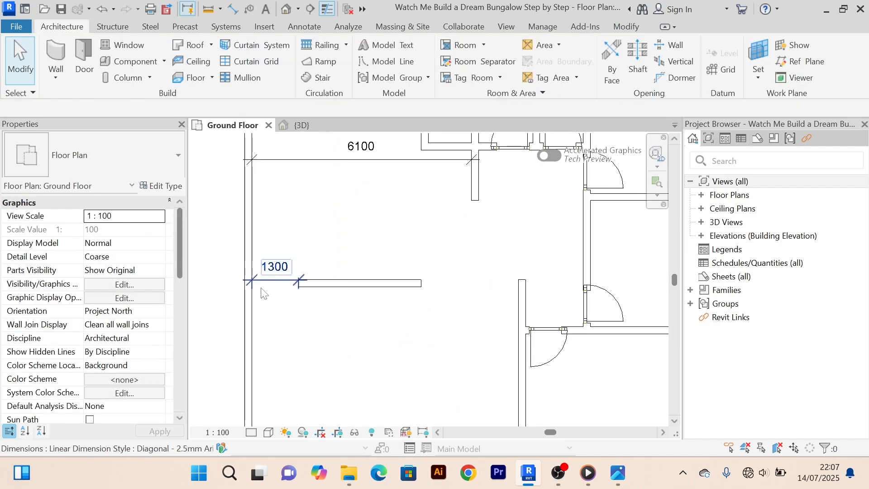
pyautogui.scroll(3, 272, 281)
pyautogui.click(273, 271)
pyautogui.press('Delete')
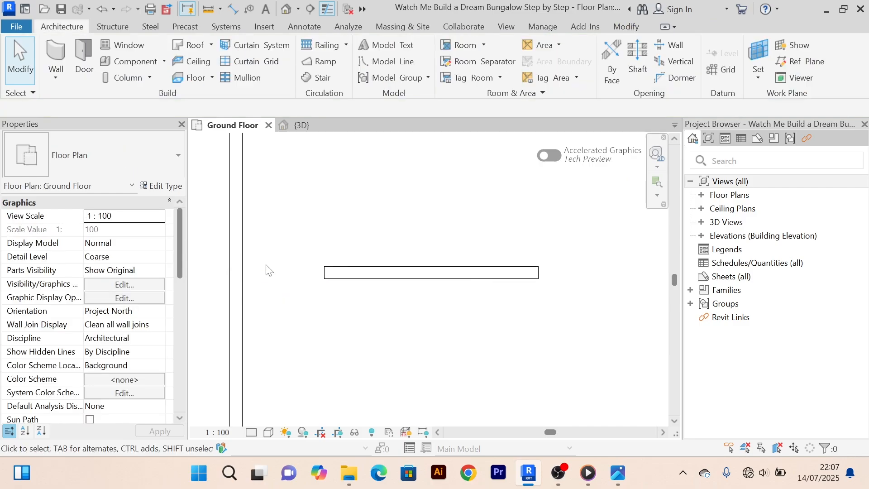
pyautogui.scroll(-4, 266, 271)
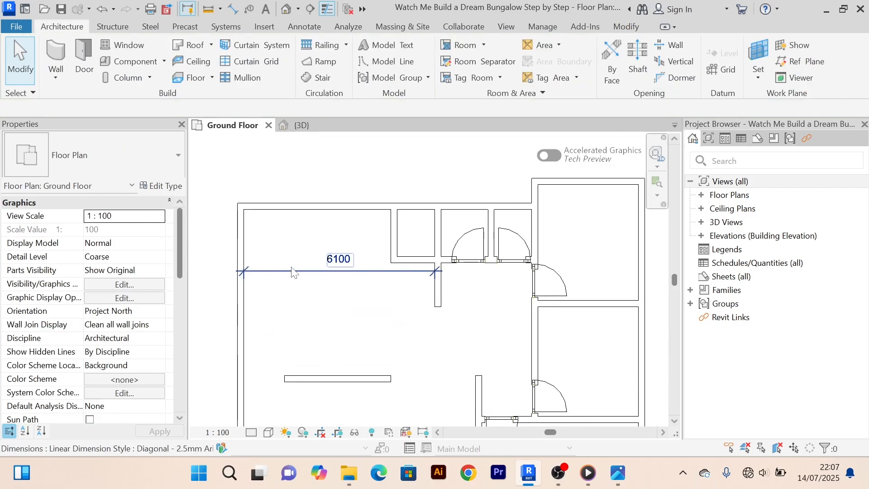
pyautogui.click(291, 266)
pyautogui.press('Delete')
pyautogui.scroll(-3, 294, 271)
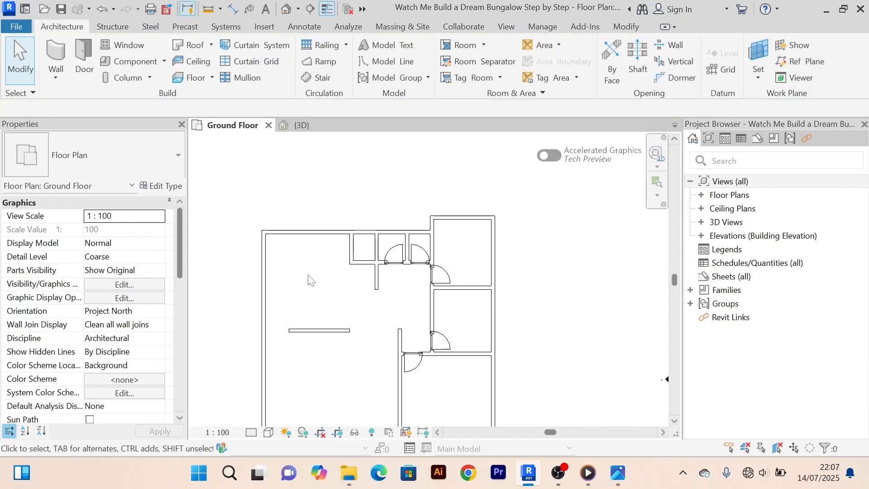
# Check the head heights of the double-vent entrance door and the Aluprof panel door of the lower right-hand room.
pyautogui.moveTo(338, 361); pyautogui.dragTo(343, 219, button='middle')
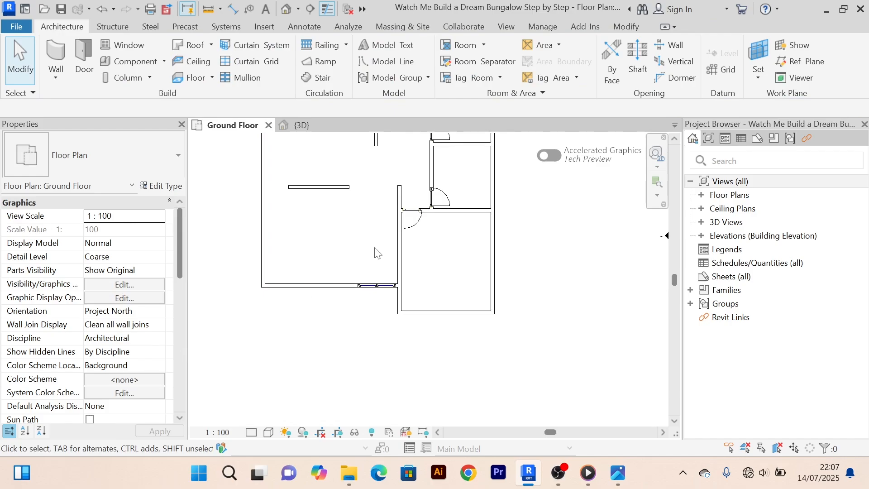
pyautogui.click(367, 286)
pyautogui.scroll(-5, 103, 393)
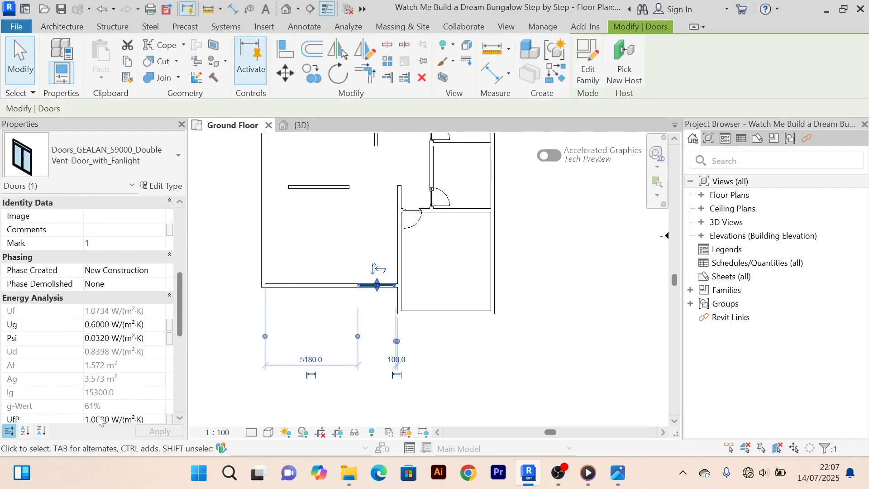
pyautogui.scroll(-5, 101, 421)
pyautogui.click(334, 223)
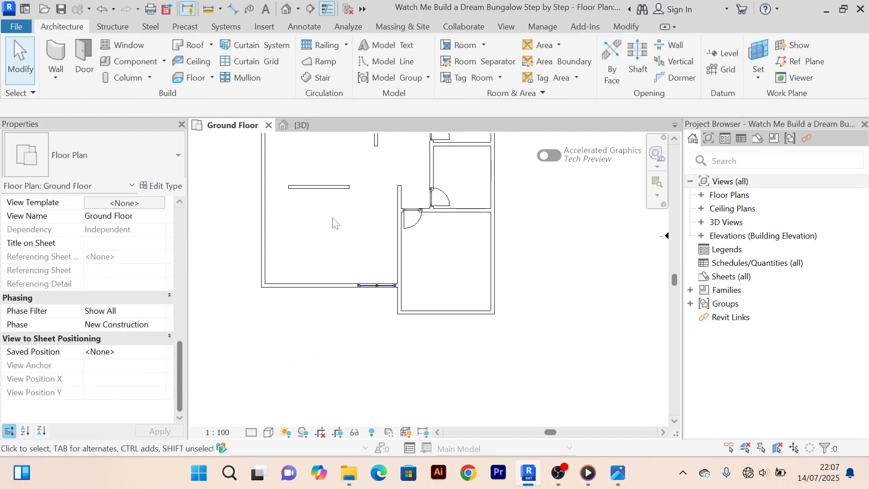
pyautogui.moveTo(378, 221); pyautogui.dragTo(372, 234, button='middle')
pyautogui.click(401, 244)
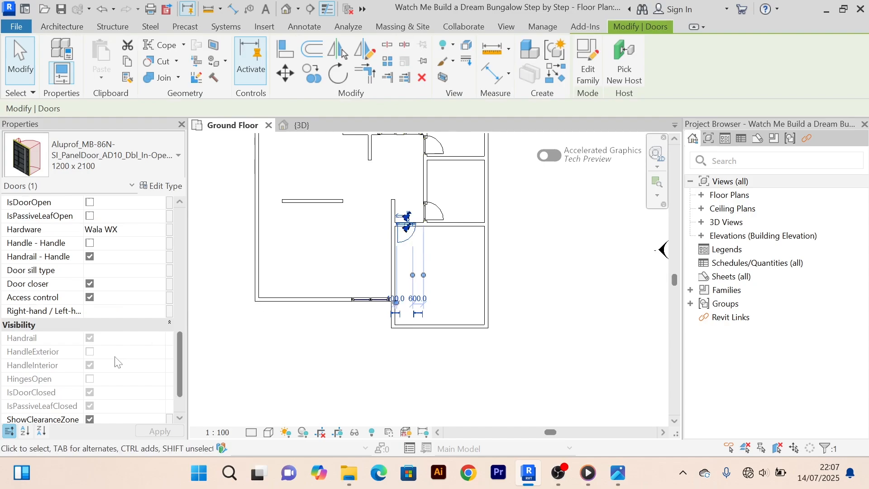
pyautogui.scroll(-3, 91, 368)
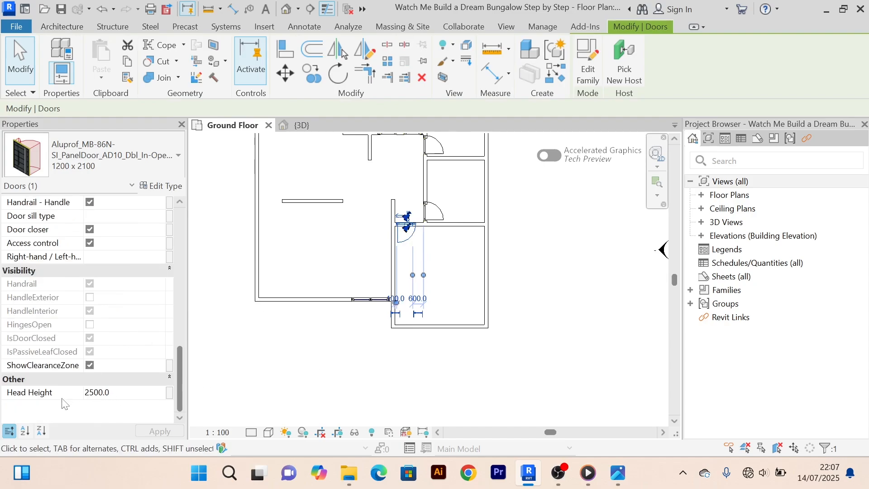
pyautogui.click(291, 374)
# Examine the floor plan around the small rooms along the upper exterior wall.
pyautogui.scroll(-4, 291, 373)
pyautogui.scroll(7, 339, 270)
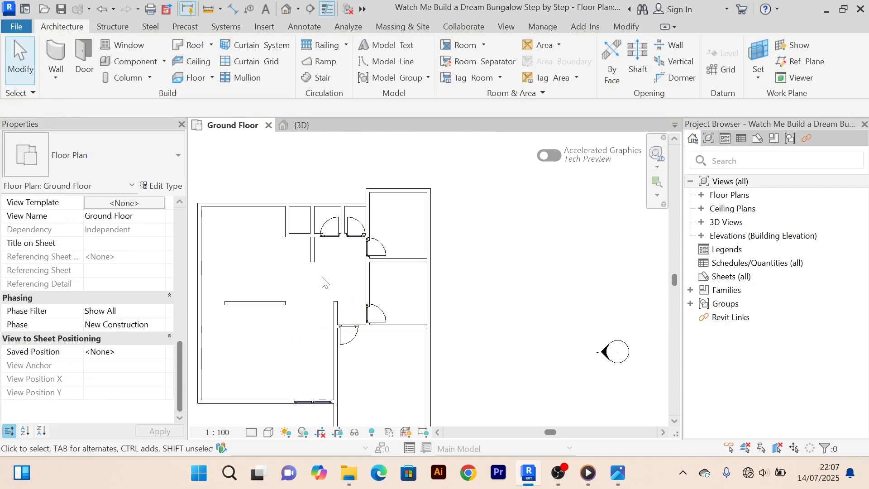
pyautogui.moveTo(322, 278); pyautogui.dragTo(413, 288, button='middle')
pyautogui.scroll(-3, 405, 264)
pyautogui.scroll(5, 374, 203)
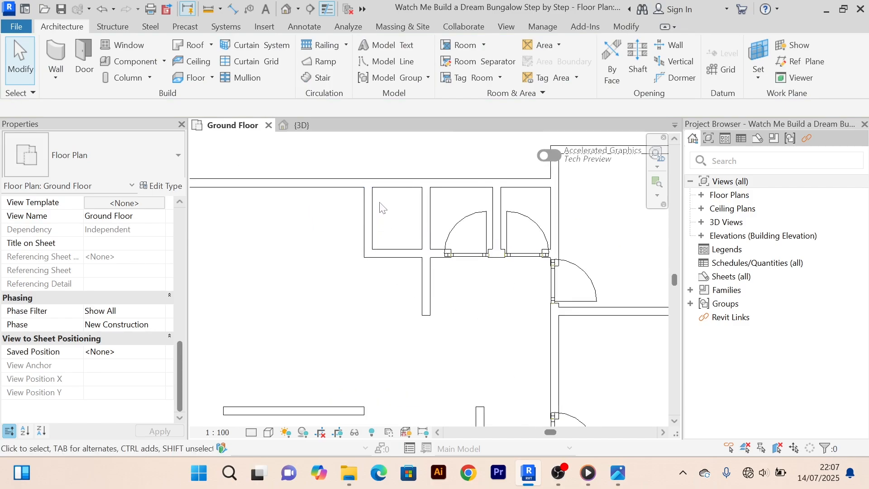
pyautogui.scroll(-4, 379, 200)
pyautogui.moveTo(392, 218); pyautogui.dragTo(415, 233, button='middle')
pyautogui.scroll(4, 379, 211)
pyautogui.scroll(-4, 379, 196)
pyautogui.scroll(3, 379, 201)
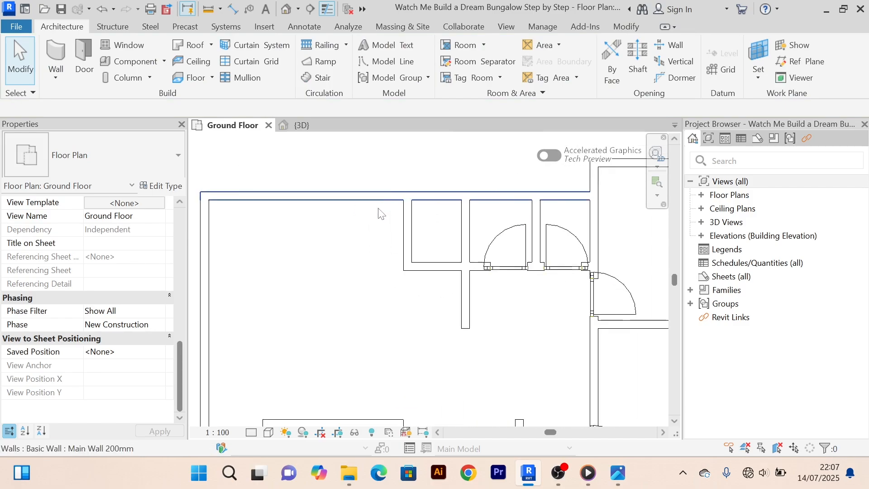
pyautogui.scroll(-3, 372, 222)
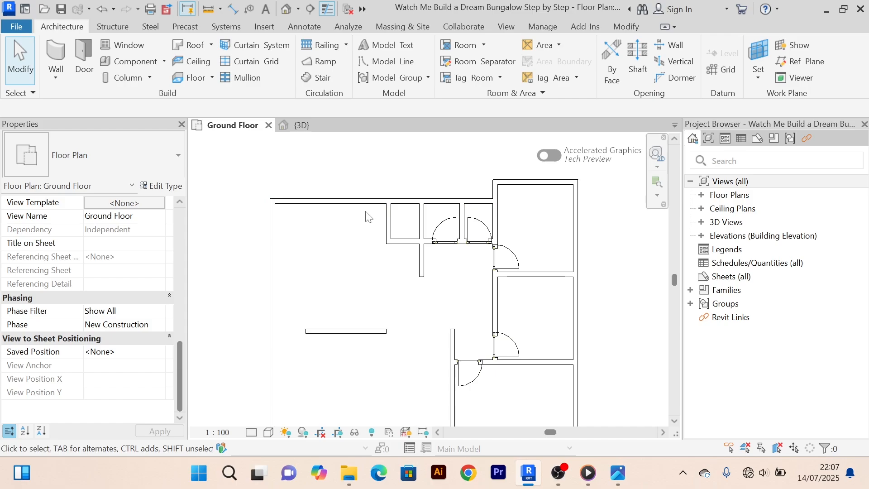
pyautogui.scroll(4, 361, 218)
pyautogui.scroll(-3, 363, 218)
pyautogui.moveTo(374, 227); pyautogui.dragTo(375, 228, button='middle')
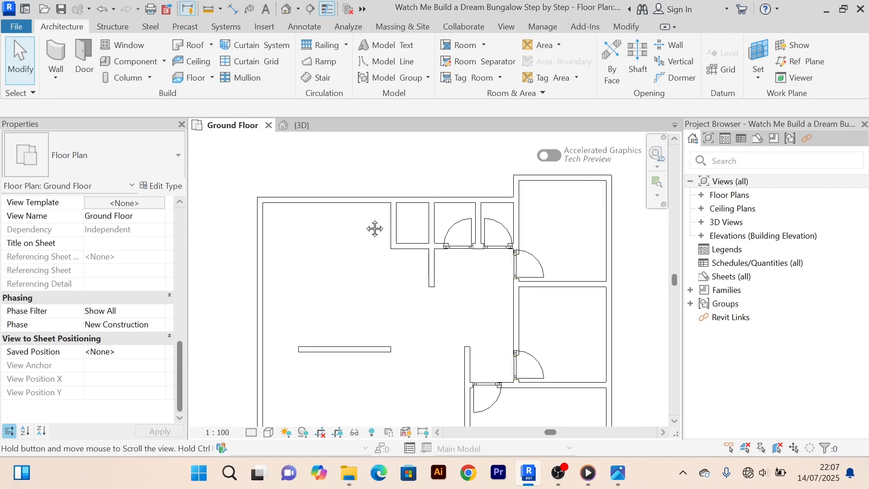
pyautogui.scroll(2, 473, 234)
# Place another 1200 x 2100 Aluprof panel door in the large room's upper exterior wall, about 300 mm from the small room's wall.
pyautogui.click(461, 220)
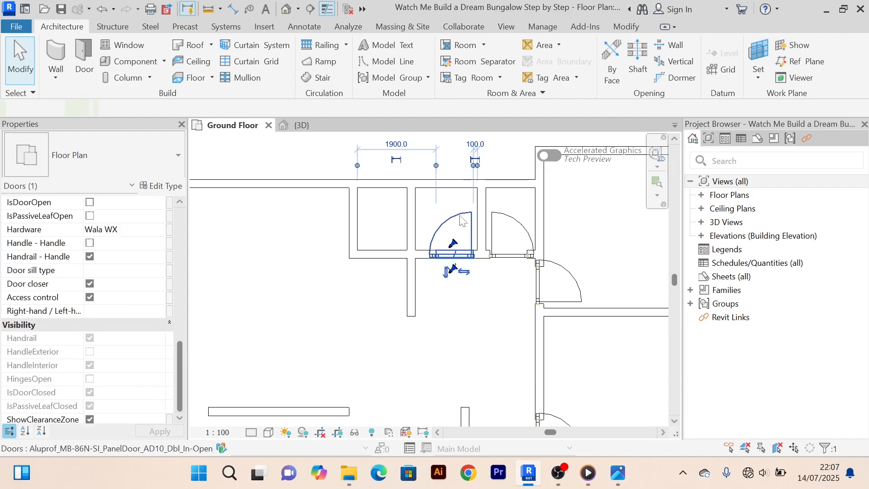
pyautogui.scroll(-2, 459, 224)
pyautogui.click(552, 75)
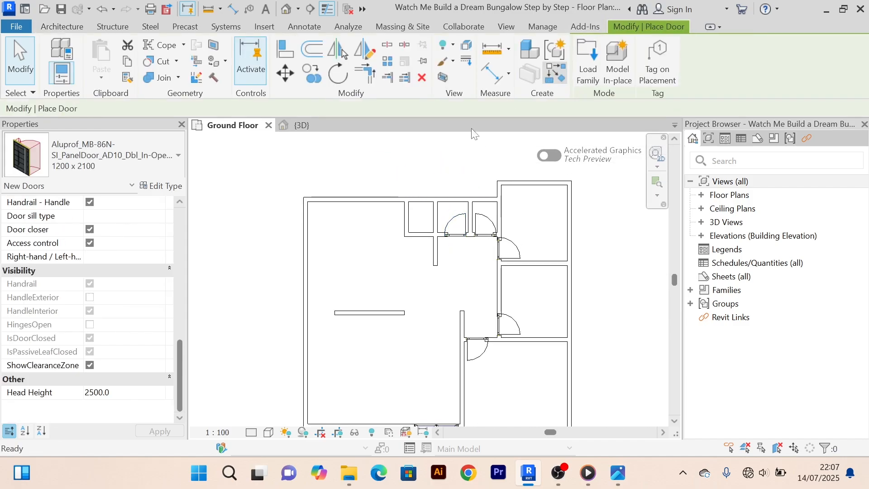
pyautogui.scroll(2, 418, 173)
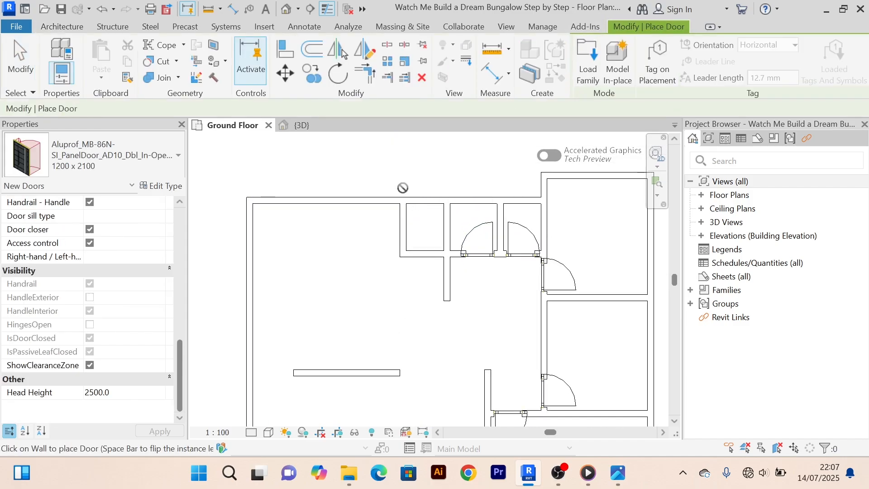
pyautogui.scroll(2, 390, 190)
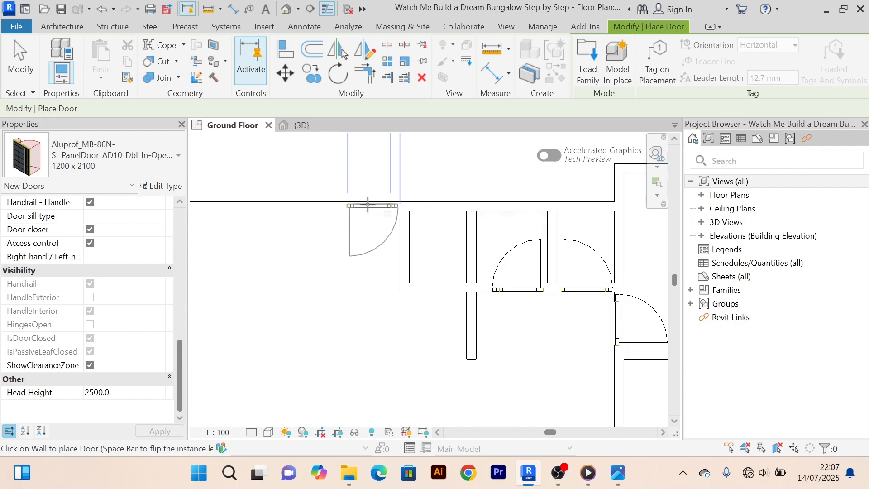
pyautogui.scroll(-2, 367, 204)
pyautogui.scroll(-1, 394, 181)
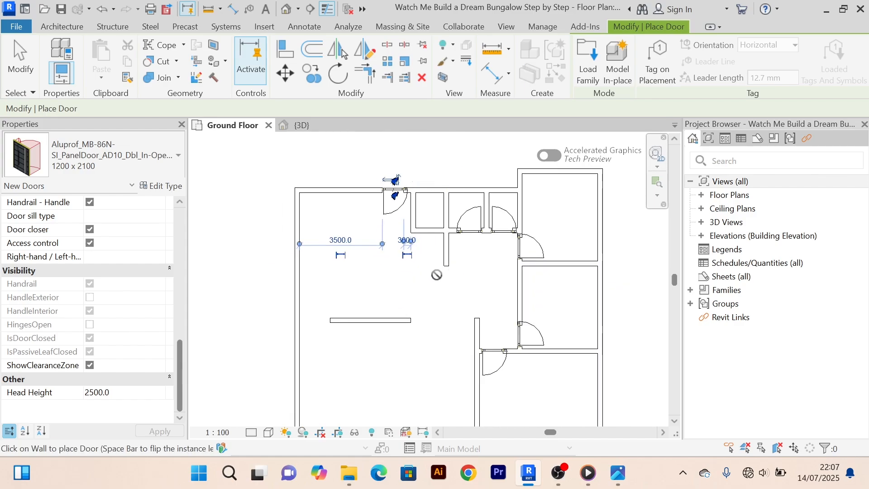
pyautogui.scroll(2, 436, 274)
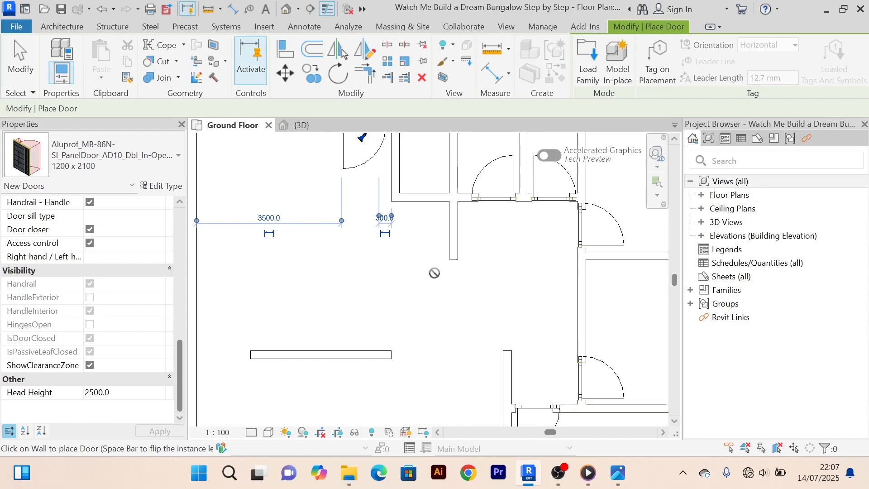
pyautogui.moveTo(434, 273); pyautogui.dragTo(438, 286, button='middle')
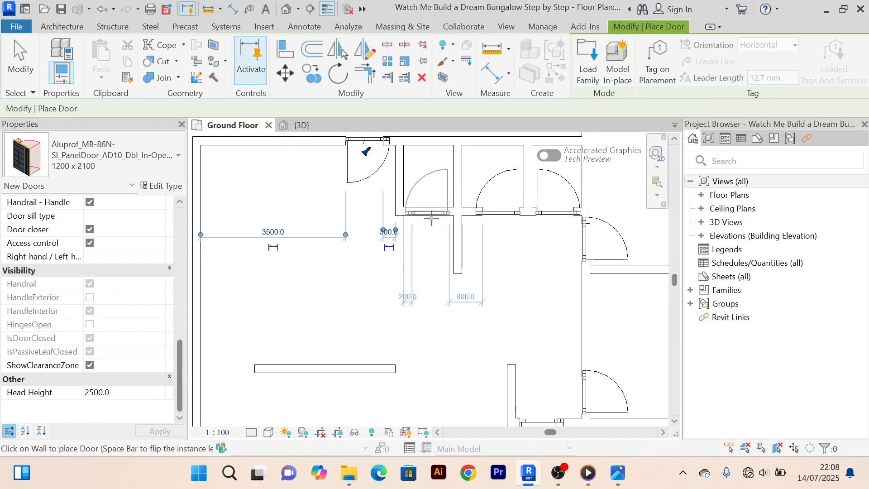
pyautogui.moveTo(431, 219); pyautogui.dragTo(429, 285, button='middle')
pyautogui.rightClick(416, 161)
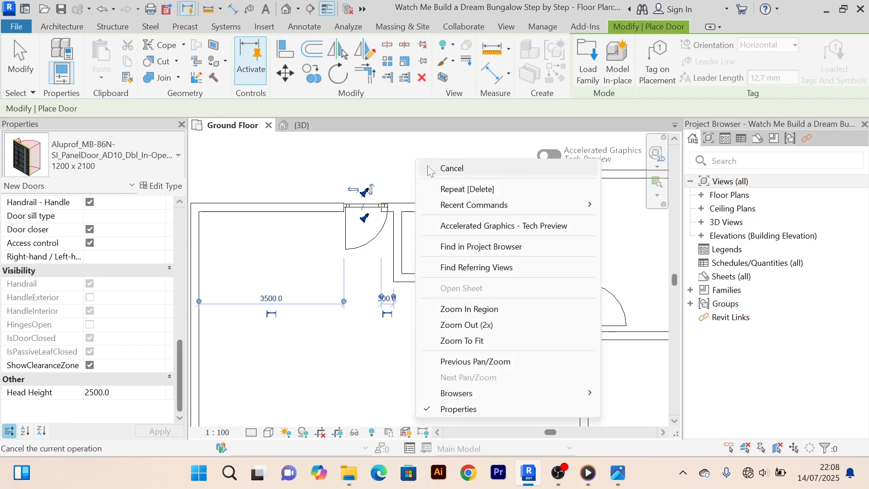
pyautogui.click(427, 168)
# Flip the new exterior panel door to swing outward and hinge on its opposite side.
pyautogui.click(381, 217)
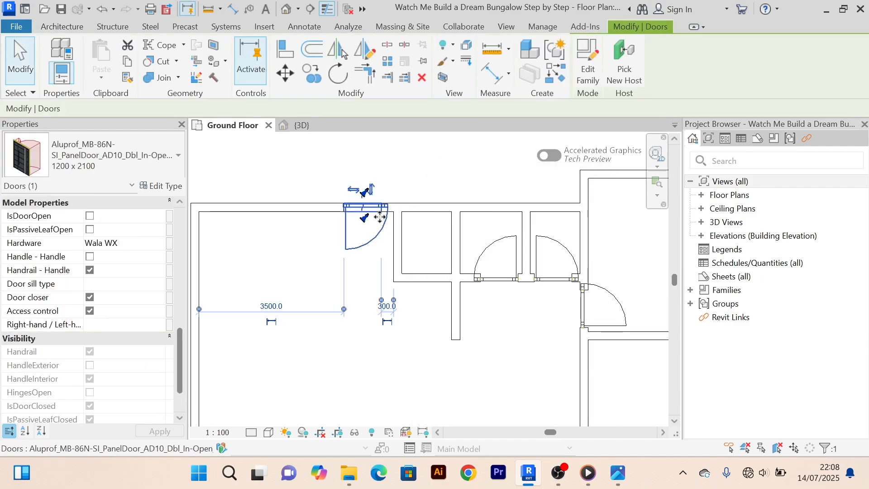
pyautogui.scroll(2, 380, 217)
pyautogui.click(371, 180)
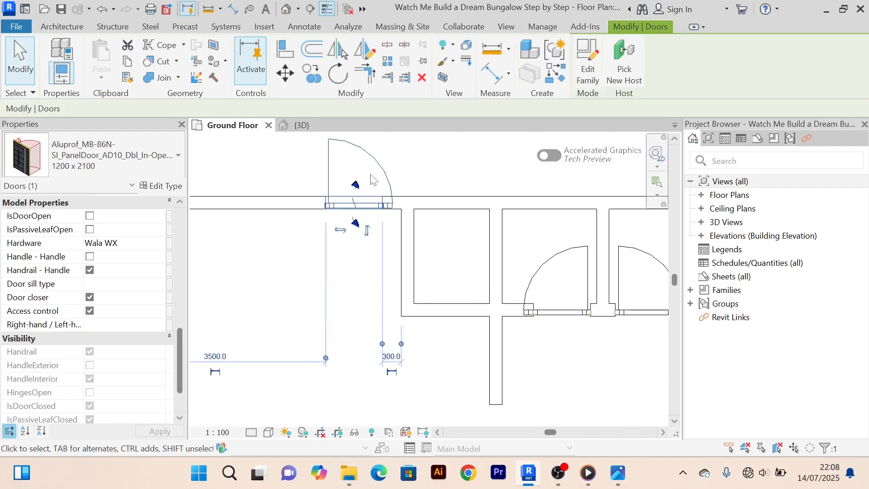
pyautogui.click(342, 232)
pyautogui.click(436, 176)
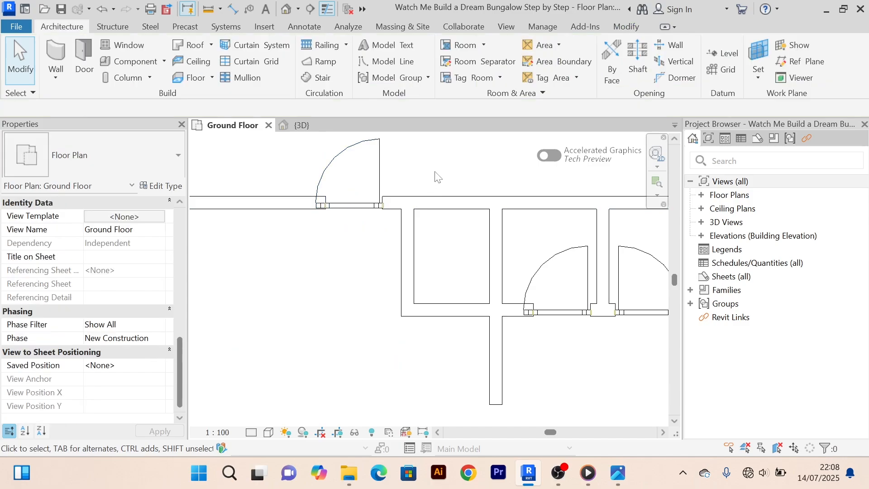
# Set the outward-opening panel door's offset from the adjacent small room's wall to 100 mm.
pyautogui.scroll(-3, 436, 176)
pyautogui.scroll(2, 393, 217)
pyautogui.scroll(-2, 393, 221)
pyautogui.scroll(3, 394, 220)
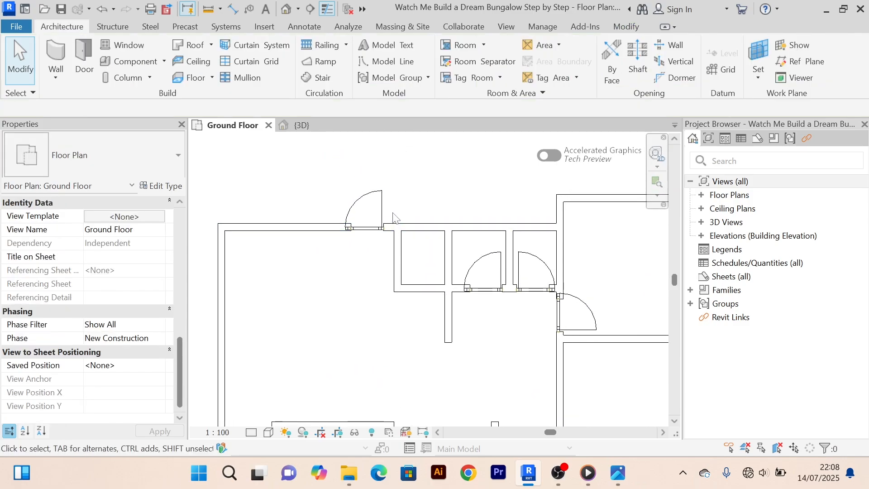
pyautogui.click(395, 218)
pyautogui.scroll(-2, 431, 210)
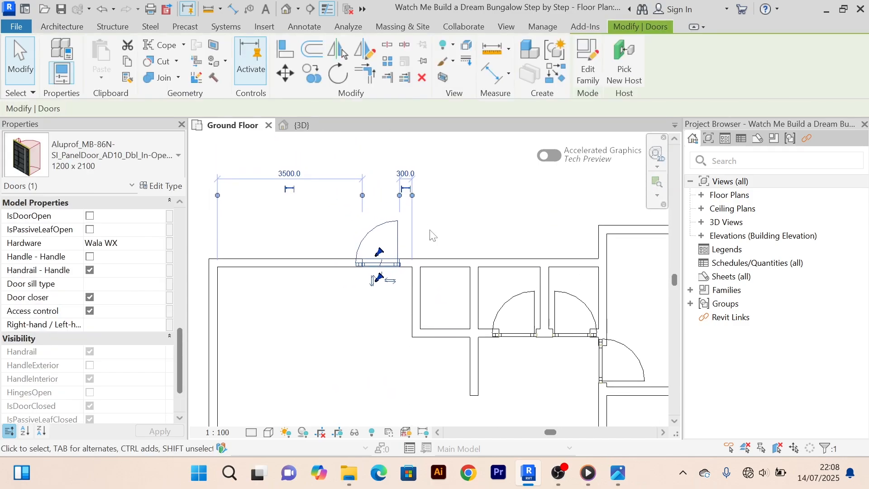
pyautogui.scroll(-2, 447, 218)
pyautogui.moveTo(456, 220); pyautogui.dragTo(438, 196, button='middle')
pyautogui.scroll(1, 426, 174)
pyautogui.scroll(2, 439, 194)
pyautogui.click(403, 164)
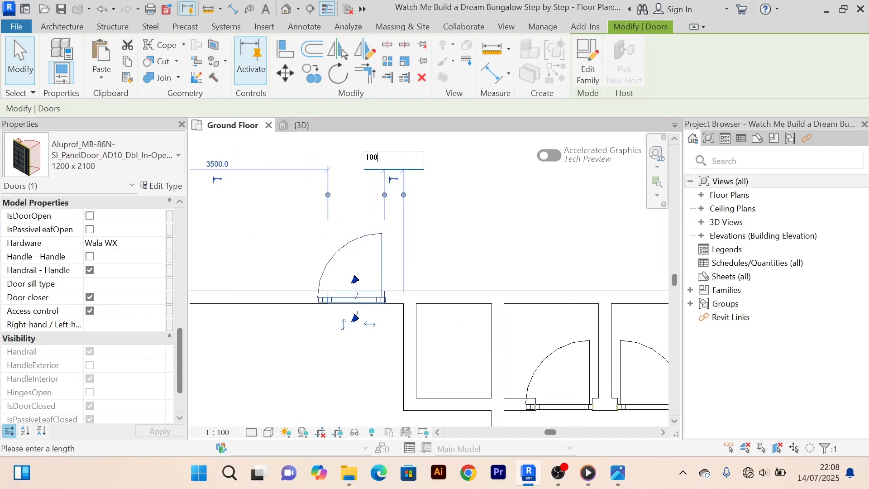
pyautogui.press('Return')
pyautogui.click(465, 230)
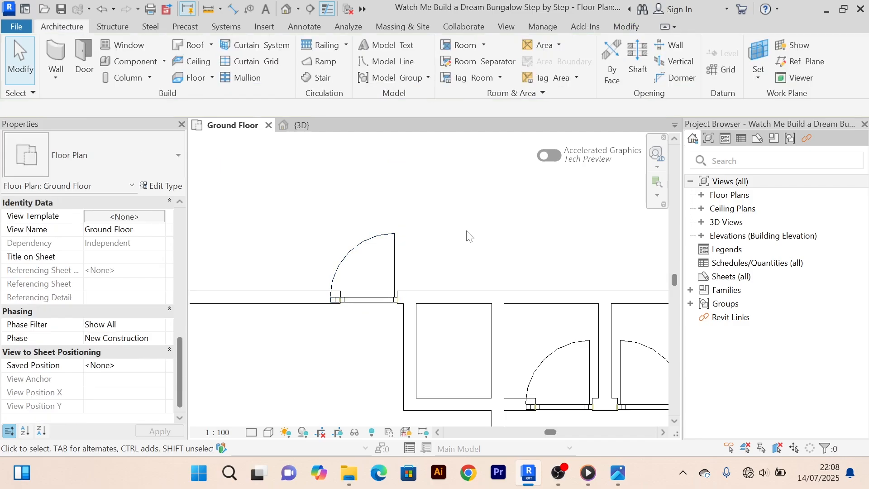
# Split the small room's wall beside the new exterior door 600 mm below the upper exterior wall.
pyautogui.scroll(-2, 466, 231)
pyautogui.moveTo(477, 241); pyautogui.dragTo(454, 213, button='middle')
pyautogui.scroll(2, 414, 281)
pyautogui.scroll(-1, 423, 277)
pyautogui.moveTo(435, 284); pyautogui.dragTo(434, 241, button='middle')
pyautogui.scroll(1, 424, 245)
pyautogui.click(405, 234)
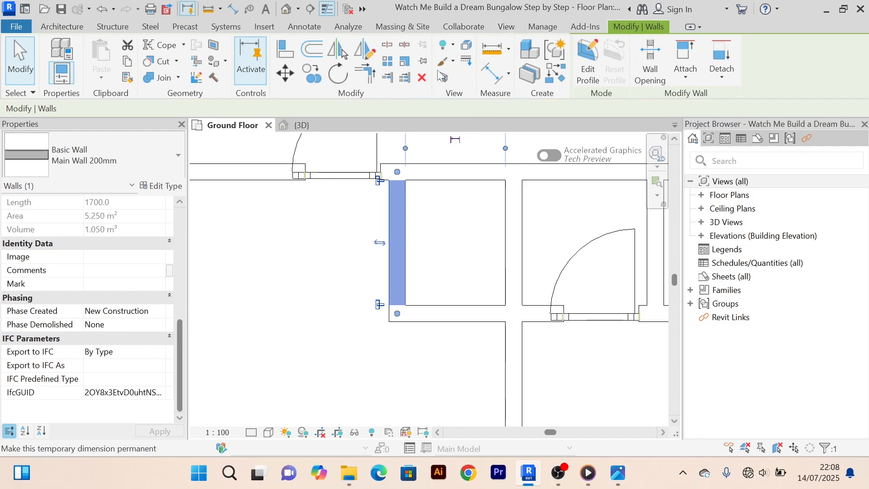
pyautogui.click(392, 46)
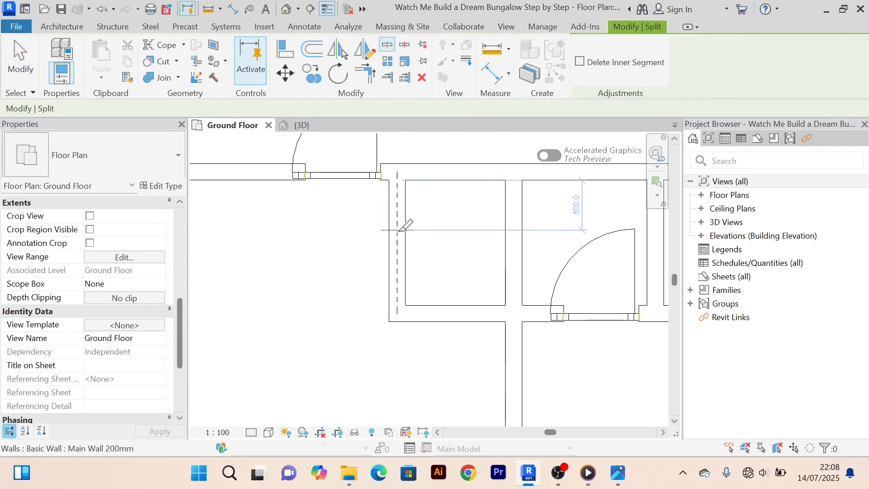
pyautogui.click(398, 230)
pyautogui.rightClick(425, 151)
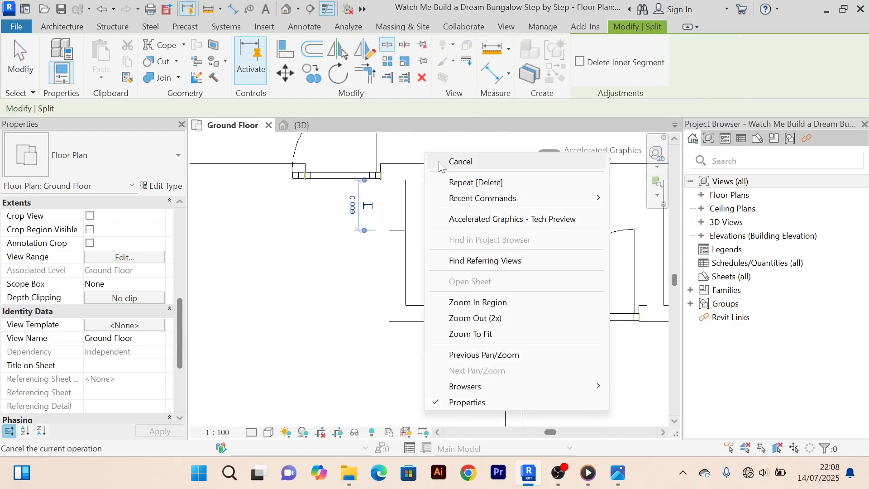
pyautogui.click(440, 163)
pyautogui.rightClick(433, 152)
pyautogui.click(459, 160)
# Shorten the lower segment of the split wall from its upper end, leaving a gap below the upper segment.
pyautogui.scroll(-2, 441, 190)
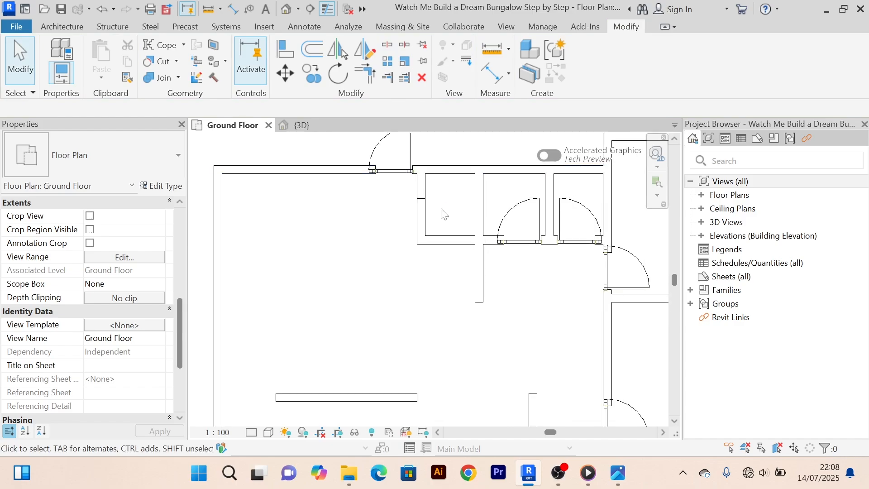
pyautogui.click(414, 215)
pyautogui.scroll(2, 415, 210)
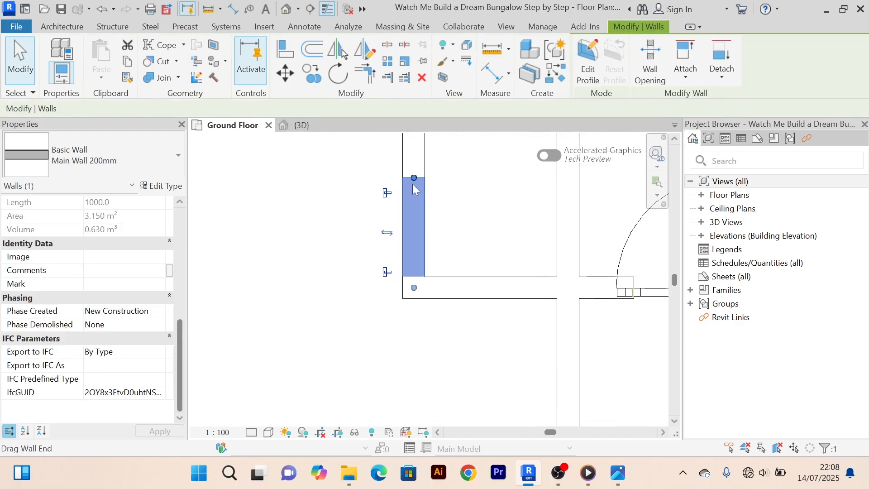
pyautogui.moveTo(413, 181); pyautogui.dragTo(415, 212)
pyautogui.click(352, 200)
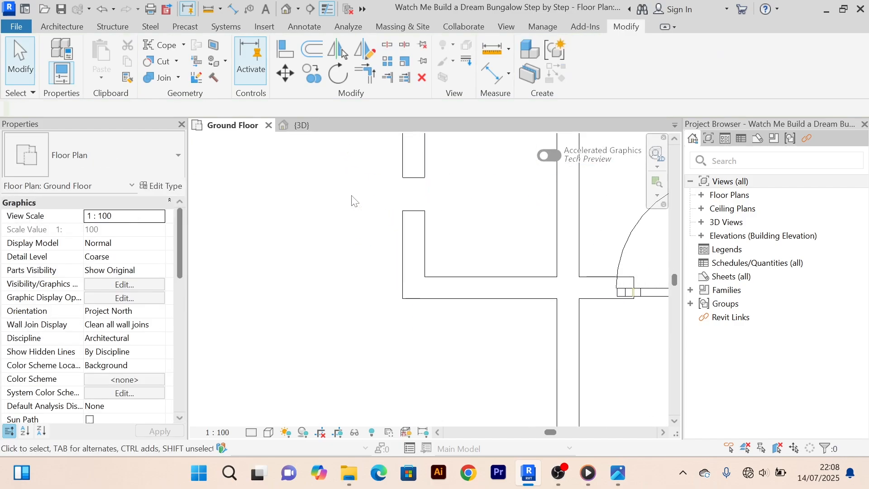
# Shorten the upper segment of the small room's split wall from its lower end, leaving a gap of about 680 mm.
pyautogui.scroll(-2, 422, 214)
pyautogui.scroll(2, 422, 214)
pyautogui.click(398, 190)
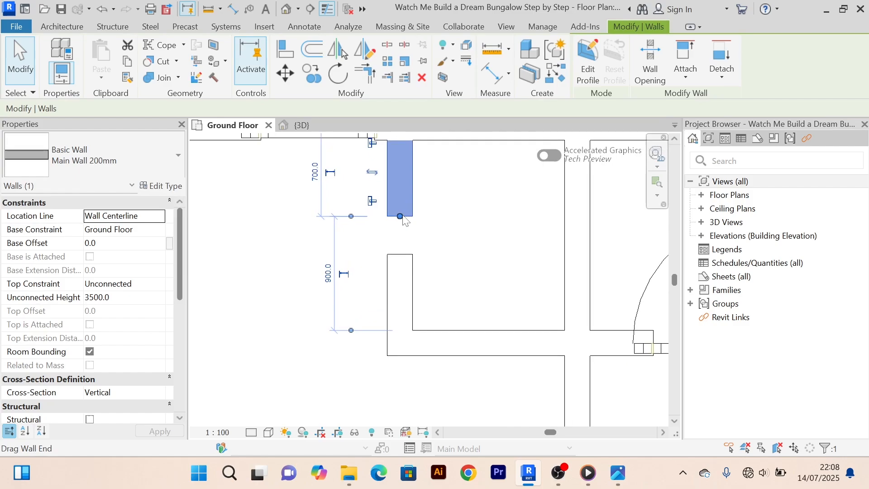
pyautogui.press('r')
pyautogui.press('s')
pyautogui.click(400, 276)
pyautogui.moveTo(399, 185); pyautogui.dragTo(400, 168)
pyautogui.click(445, 204)
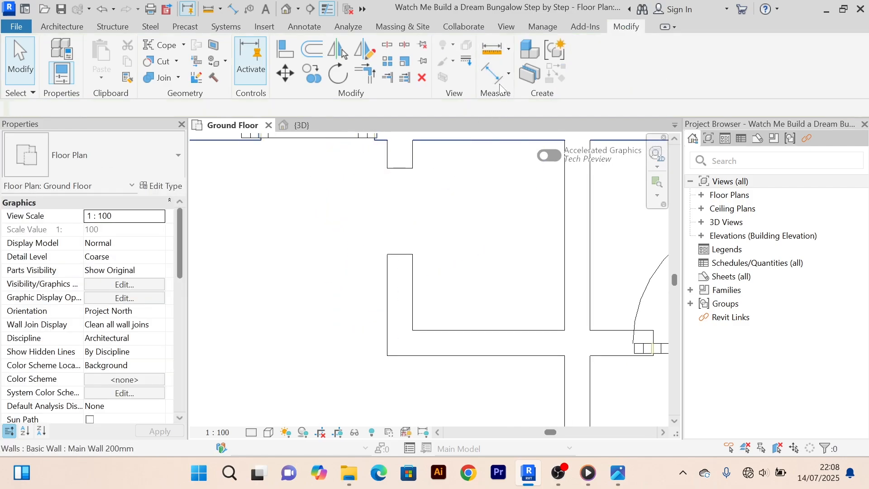
# Dimension the gap between the facing ends of the small room's two wall segments with an aligned dimension.
pyautogui.click(497, 82)
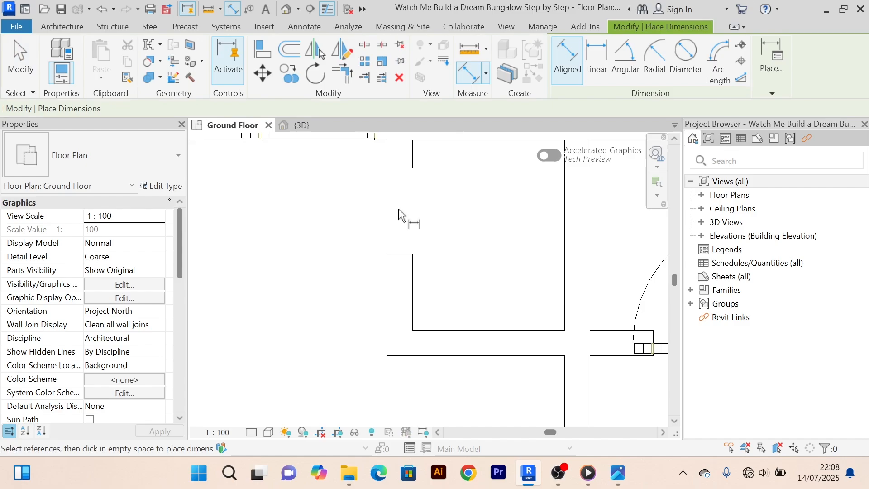
pyautogui.click(404, 171)
pyautogui.click(403, 254)
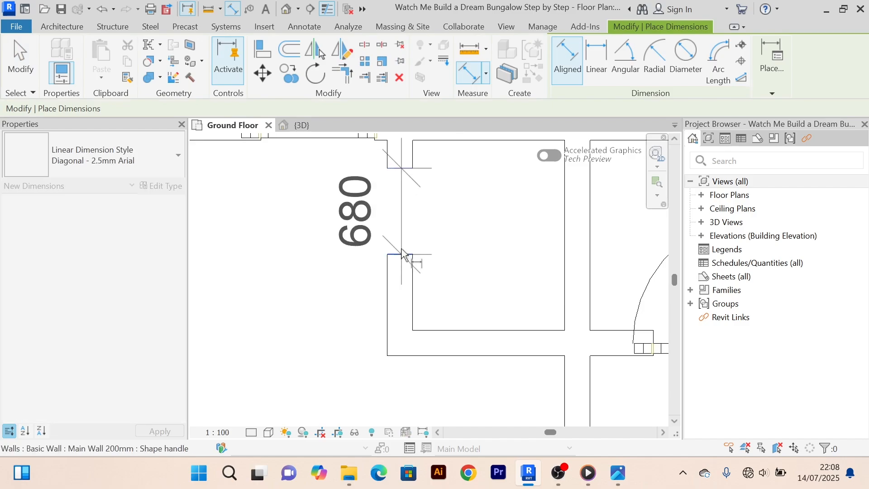
pyautogui.click(404, 243)
pyautogui.scroll(-2, 403, 240)
pyautogui.rightClick(450, 144)
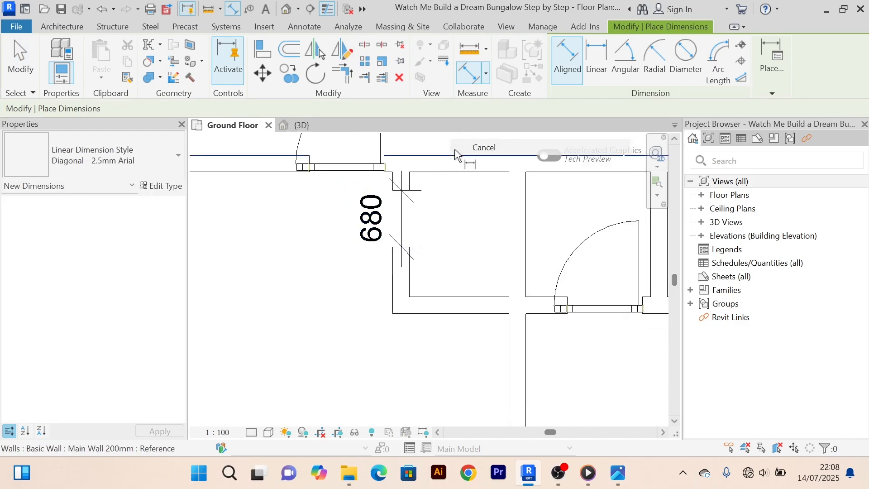
pyautogui.click(475, 149)
# Set the small room's wall gap to 950 mm by moving the end of the lower wall segment.
pyautogui.scroll(2, 408, 236)
pyautogui.click(408, 292)
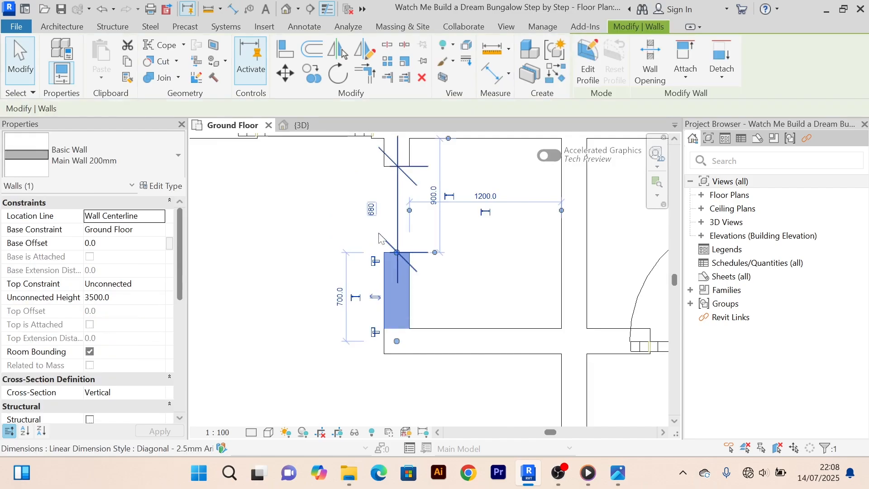
pyautogui.click(375, 212)
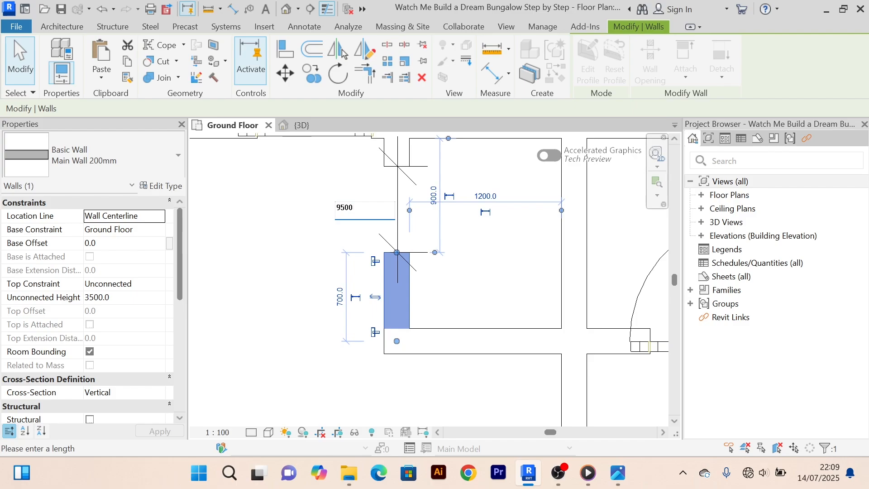
pyautogui.press('Return')
pyautogui.click(286, 239)
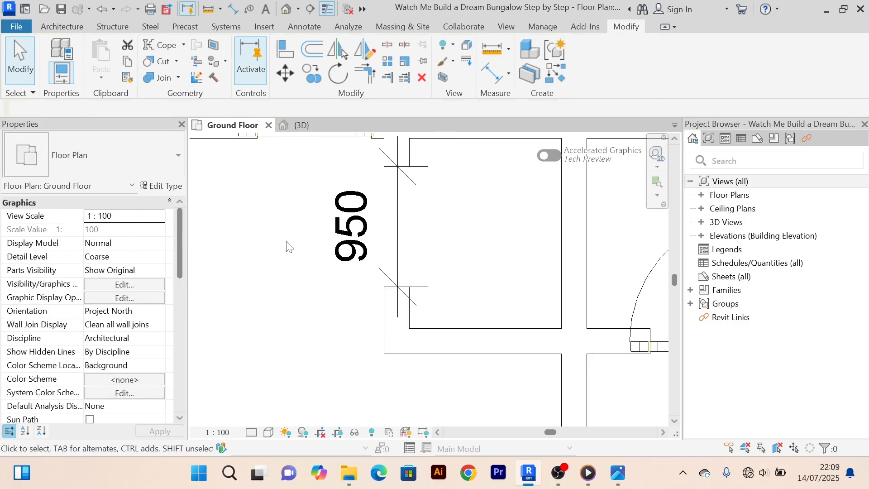
# Delete the dimension across the small room's wall opening.
pyautogui.scroll(-3, 288, 243)
pyautogui.scroll(-2, 395, 249)
pyautogui.moveTo(394, 247); pyautogui.dragTo(407, 274, button='middle')
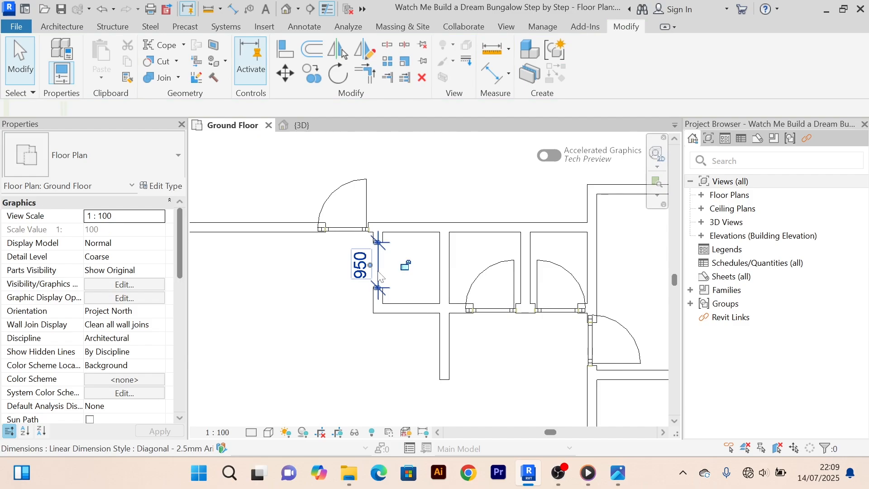
pyautogui.click(379, 272)
pyautogui.scroll(1, 417, 287)
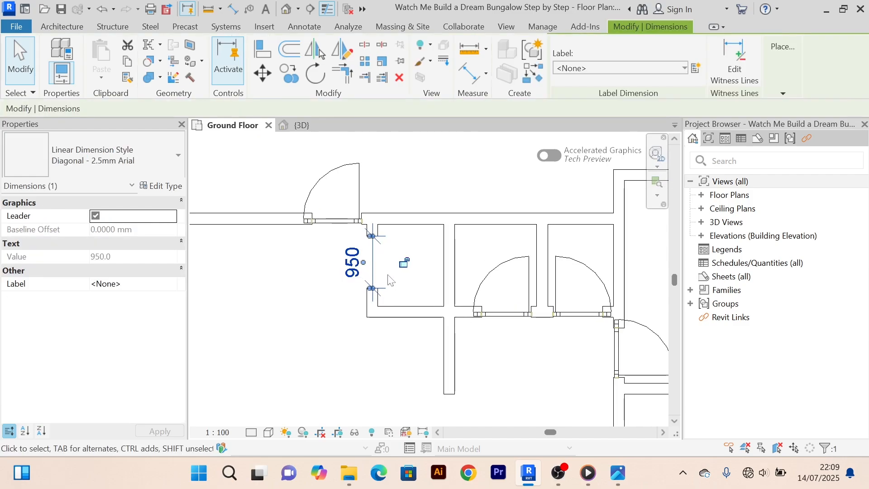
pyautogui.press('Delete')
# Examine the small room's opening and the surrounding door layout in the ground floor plan.
pyautogui.scroll(5, 389, 283)
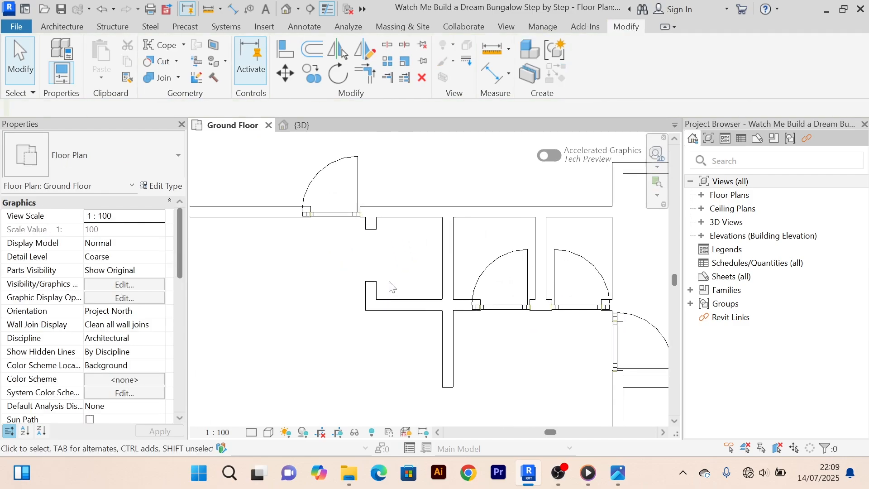
pyautogui.scroll(-2, 380, 238)
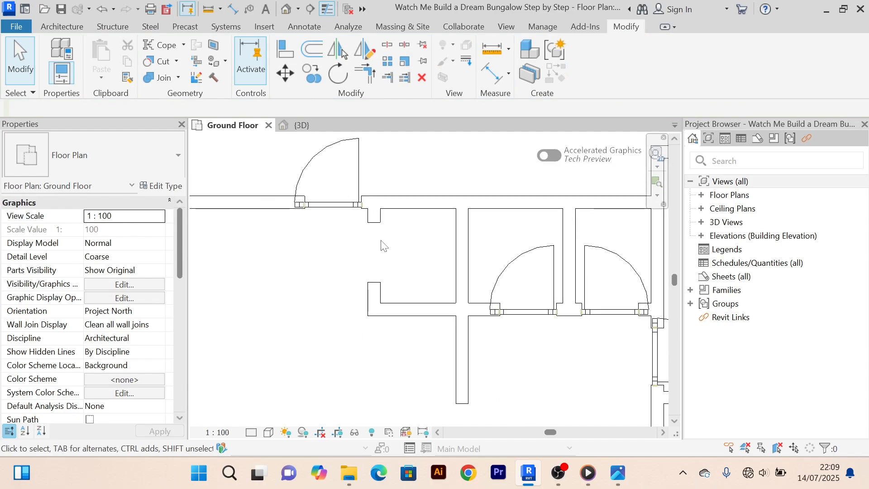
pyautogui.scroll(-2, 382, 250)
pyautogui.moveTo(380, 249); pyautogui.dragTo(402, 243, button='middle')
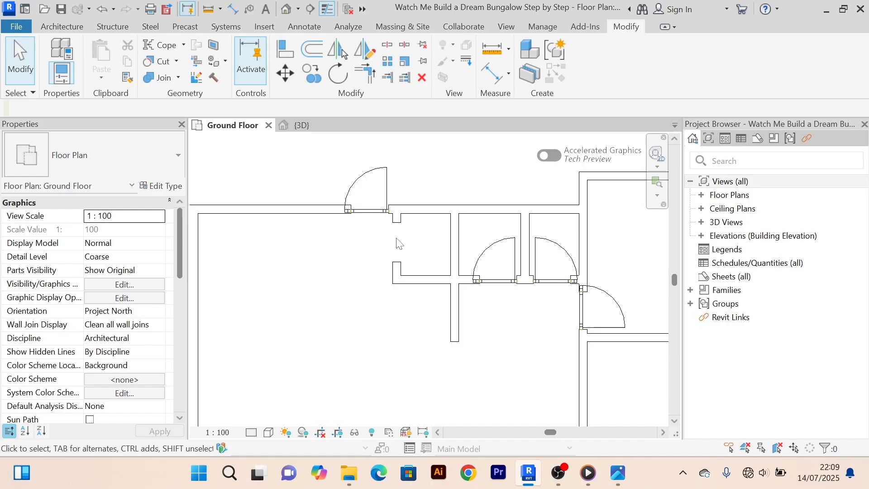
pyautogui.scroll(-2, 409, 254)
pyautogui.moveTo(414, 323); pyautogui.dragTo(421, 259, button='middle')
pyautogui.scroll(-2, 409, 253)
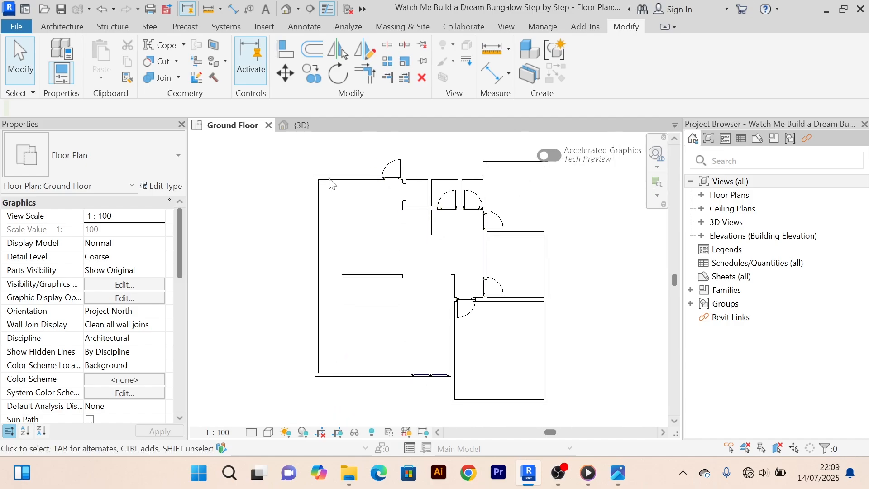
# Switch to the 3D view and inspect the exterior door, interior doors and walls from the front and the corner.
pyautogui.click(303, 126)
pyautogui.scroll(-3, 521, 267)
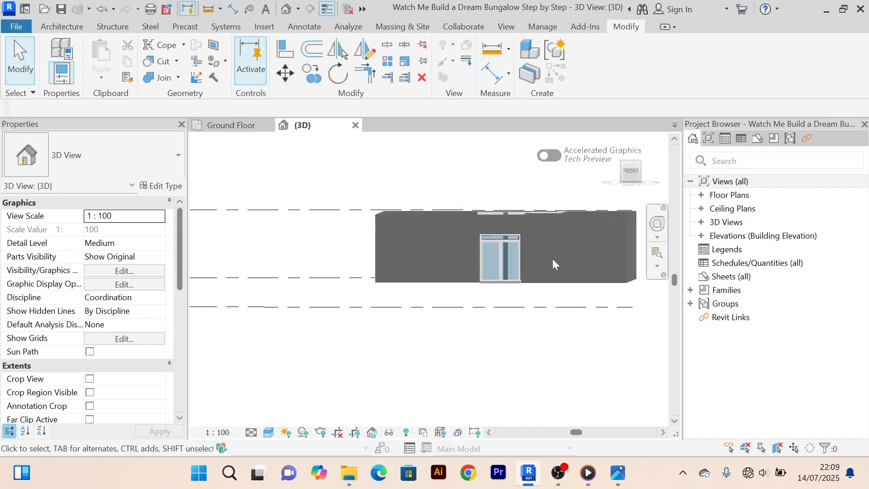
pyautogui.moveTo(553, 265); pyautogui.dragTo(511, 377, button='middle')
pyautogui.scroll(3, 481, 278)
pyautogui.keyDown('shift'); pyautogui.moveTo(481, 278); pyautogui.dragTo(527, 324, button='middle'); pyautogui.keyUp('shift')
pyautogui.moveTo(468, 256); pyautogui.dragTo(371, 322, button='middle')
pyautogui.scroll(3, 449, 272)
pyautogui.scroll(3, 439, 263)
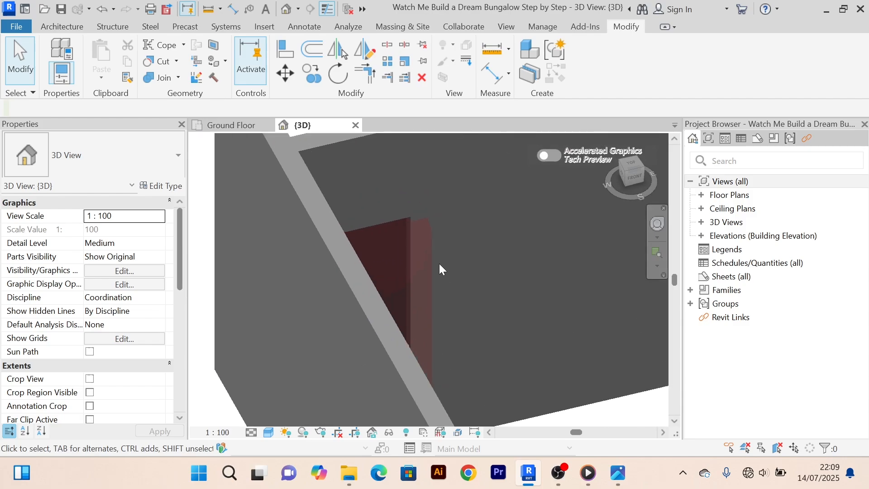
pyautogui.scroll(-3, 438, 264)
pyautogui.keyDown('shift'); pyautogui.moveTo(433, 267); pyautogui.dragTo(385, 276, button='middle'); pyautogui.keyUp('shift')
pyautogui.moveTo(384, 276); pyautogui.dragTo(416, 267, button='middle')
pyautogui.scroll(4, 463, 272)
pyautogui.keyDown('shift'); pyautogui.moveTo(479, 290); pyautogui.dragTo(518, 288, button='middle'); pyautogui.keyUp('shift')
pyautogui.scroll(-2, 508, 237)
pyautogui.scroll(-1, 508, 237)
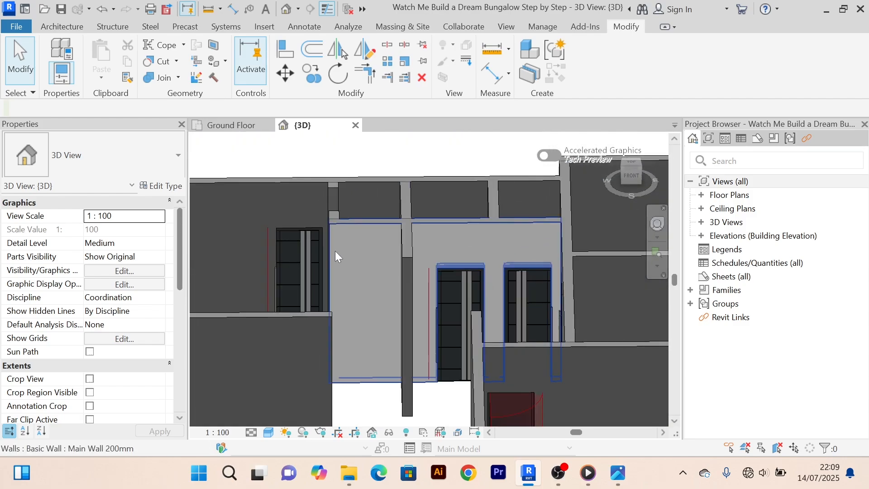
pyautogui.scroll(3, 291, 246)
pyautogui.scroll(-5, 291, 246)
pyautogui.scroll(-2, 388, 238)
pyautogui.keyDown('shift'); pyautogui.moveTo(390, 241); pyautogui.dragTo(481, 285, button='middle'); pyautogui.keyUp('shift')
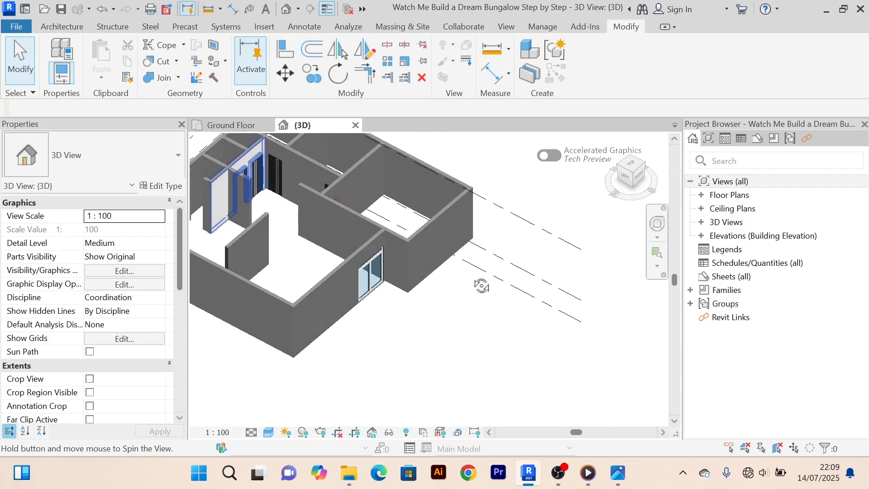
# Inspect the small room's wall opening and the interior door positions in 3D from the building's left side.
pyautogui.moveTo(286, 222); pyautogui.dragTo(403, 293, button='middle')
pyautogui.scroll(3, 379, 257)
pyautogui.scroll(-3, 415, 244)
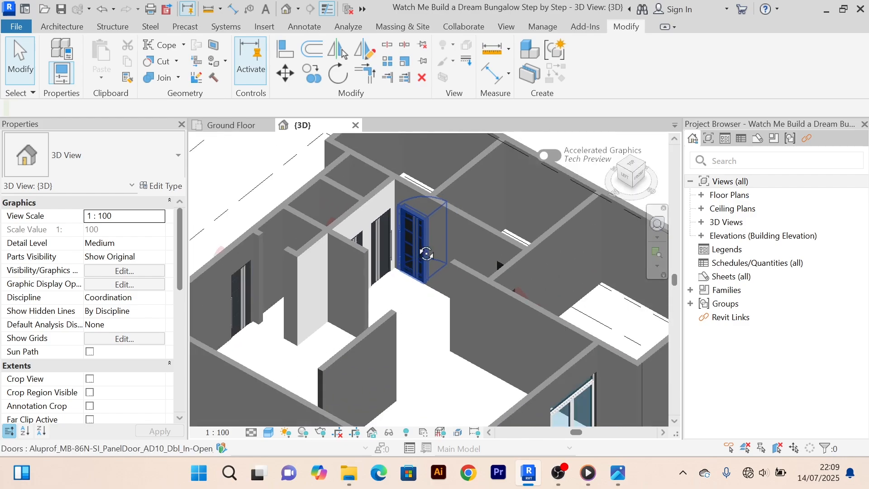
pyautogui.keyDown('shift'); pyautogui.moveTo(425, 252); pyautogui.dragTo(521, 251, button='middle'); pyautogui.keyUp('shift')
pyautogui.moveTo(283, 250); pyautogui.dragTo(529, 241, button='middle')
pyautogui.scroll(3, 371, 252)
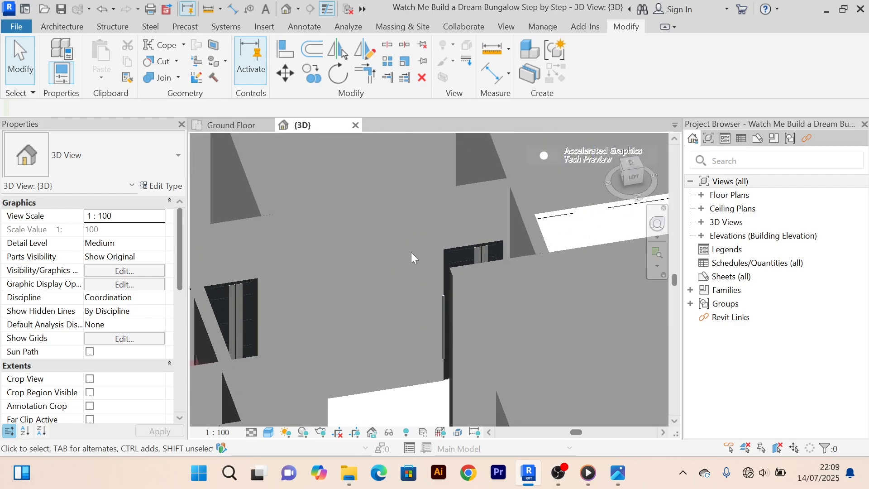
pyautogui.keyDown('shift'); pyautogui.moveTo(411, 254); pyautogui.dragTo(462, 285, button='middle'); pyautogui.keyUp('shift')
pyautogui.moveTo(362, 288); pyautogui.dragTo(403, 228, button='middle')
pyautogui.scroll(-1, 366, 248)
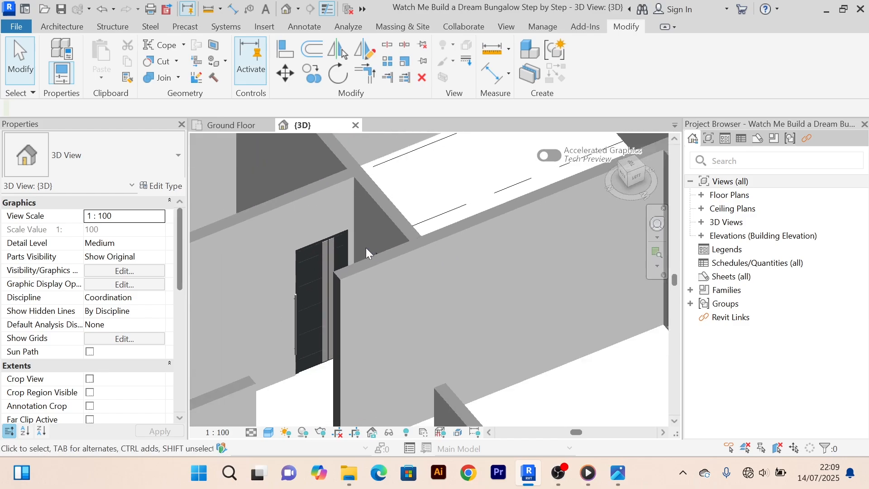
pyautogui.keyDown('shift'); pyautogui.moveTo(368, 250); pyautogui.dragTo(466, 258, button='middle'); pyautogui.keyUp('shift')
pyautogui.scroll(-3, 333, 302)
pyautogui.moveTo(269, 366); pyautogui.dragTo(411, 235, button='middle')
pyautogui.scroll(3, 390, 280)
pyautogui.moveTo(391, 280); pyautogui.dragTo(310, 170, button='middle')
pyautogui.scroll(1, 417, 263)
pyautogui.scroll(-1, 456, 230)
pyautogui.scroll(-5, 456, 236)
# Return to the Ground Floor plan and examine the room and door layout.
pyautogui.click(232, 126)
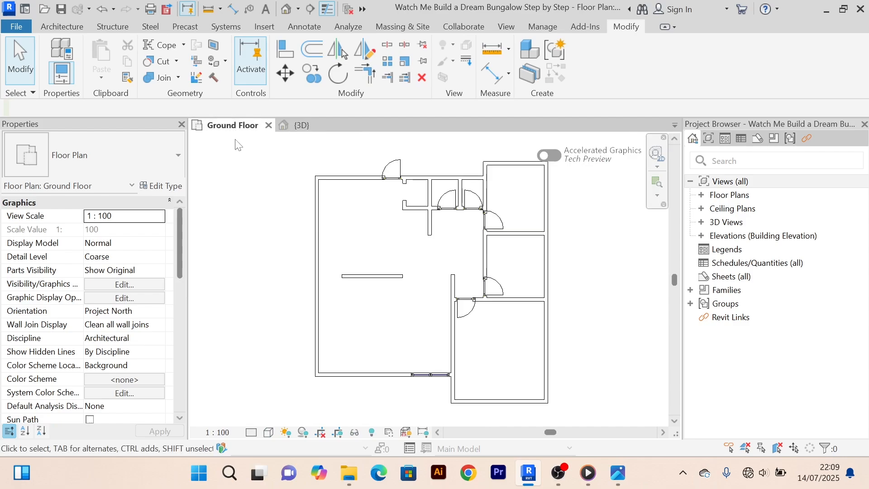
pyautogui.scroll(3, 411, 304)
pyautogui.moveTo(425, 323); pyautogui.dragTo(394, 291, button='middle')
pyautogui.scroll(4, 393, 305)
pyautogui.scroll(-5, 395, 307)
pyautogui.scroll(-3, 384, 286)
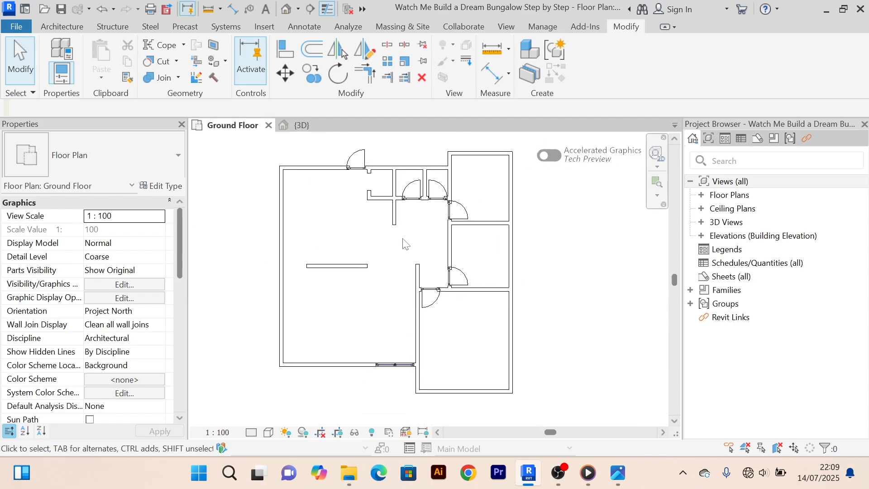
pyautogui.scroll(5, 419, 242)
pyautogui.moveTo(422, 243)
pyautogui.mouseDown(button='middle')
pyautogui.moveTo(446, 246)
pyautogui.moveTo(438, 273)
pyautogui.moveTo(423, 229)
pyautogui.mouseUp(button='middle')
pyautogui.scroll(-2, 435, 270)
pyautogui.scroll(2, 430, 266)
pyautogui.scroll(-4, 431, 266)
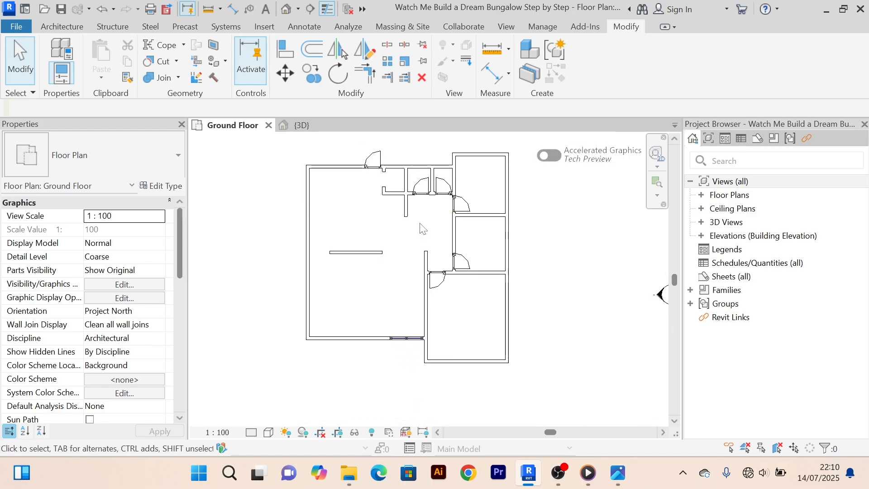
# Start placing a window and load the Windows_S9000-Double-Vent-Window-with-Sashbars.0001 family from the REVIT LIBRARIES folder.
pyautogui.click(62, 26)
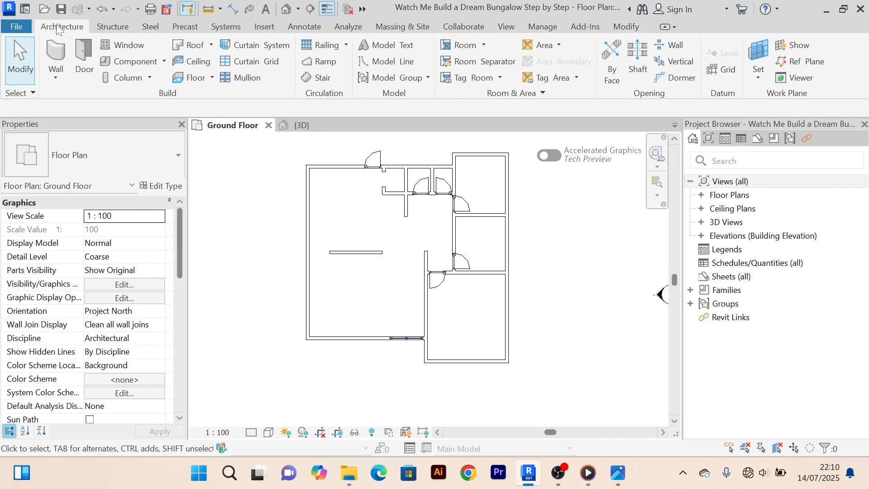
pyautogui.click(124, 45)
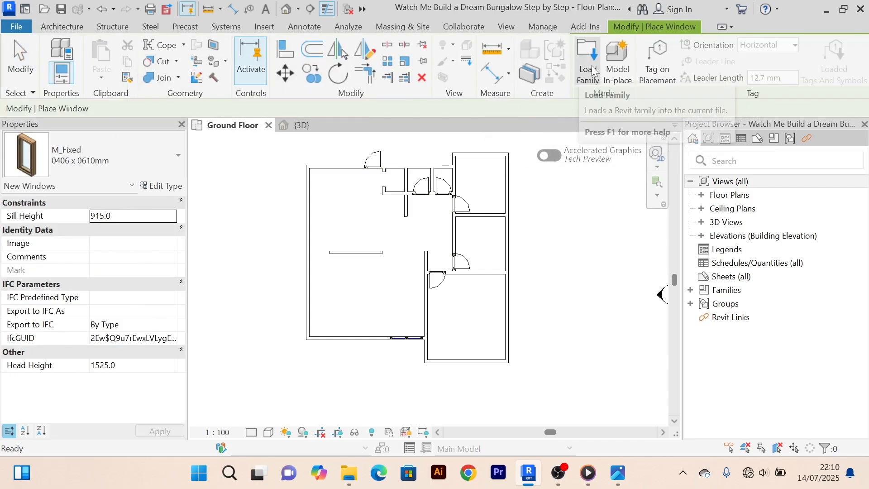
pyautogui.click(593, 64)
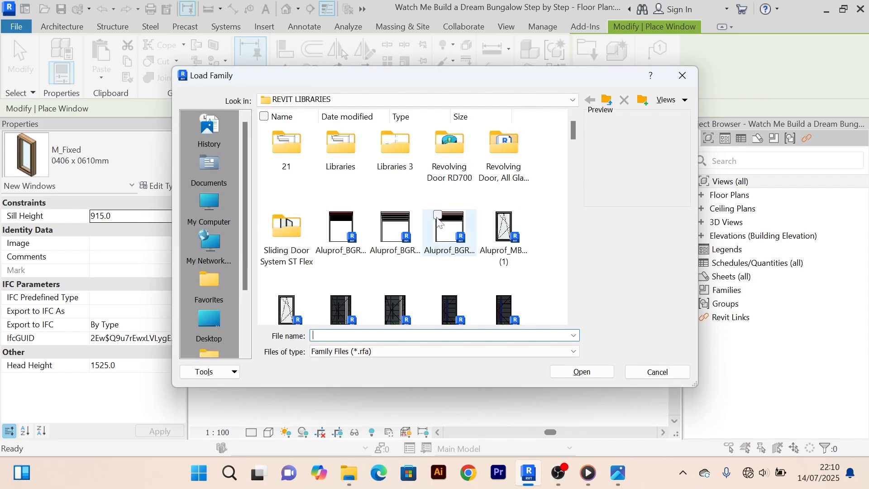
pyautogui.scroll(-3, 437, 216)
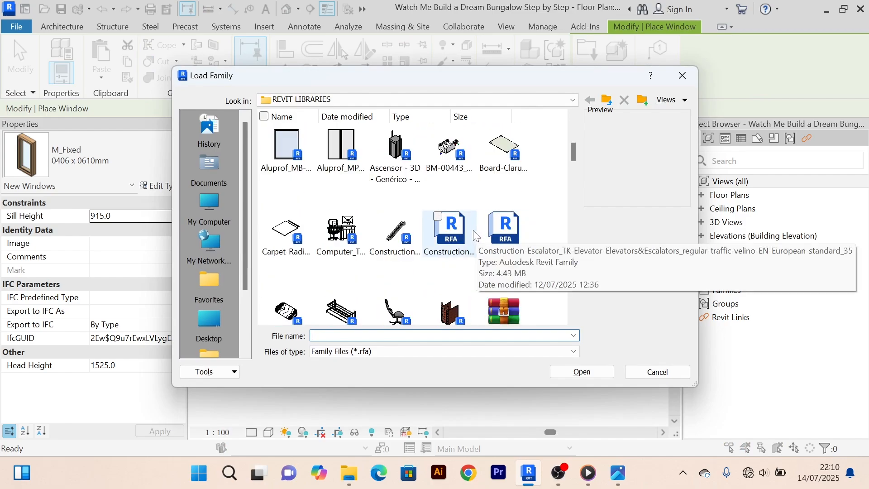
pyautogui.scroll(-2, 476, 233)
pyautogui.scroll(4, 458, 227)
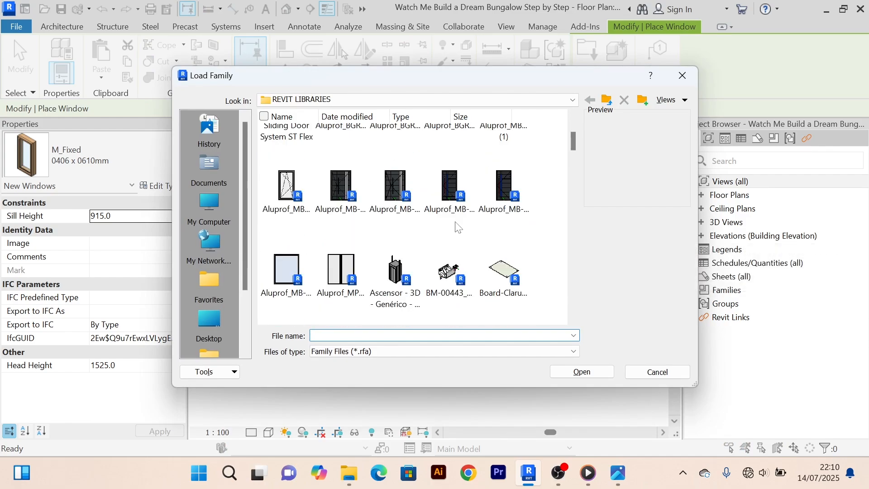
pyautogui.scroll(-2, 457, 226)
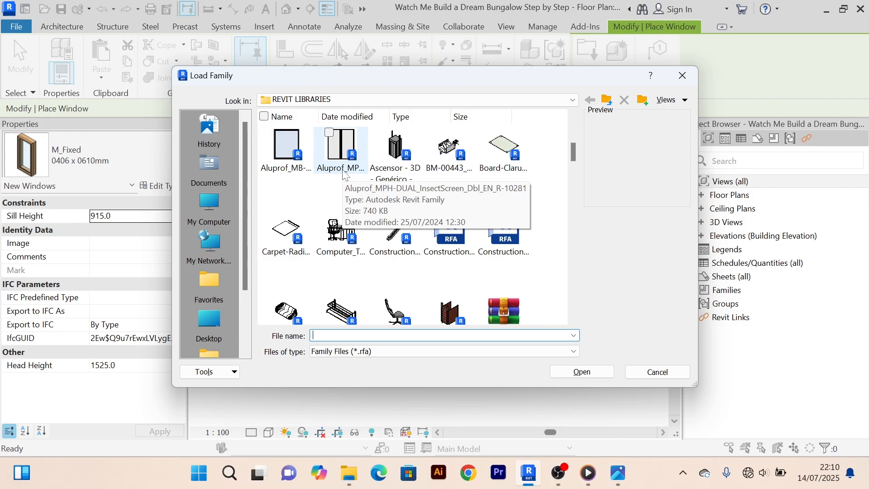
pyautogui.scroll(-6, 451, 203)
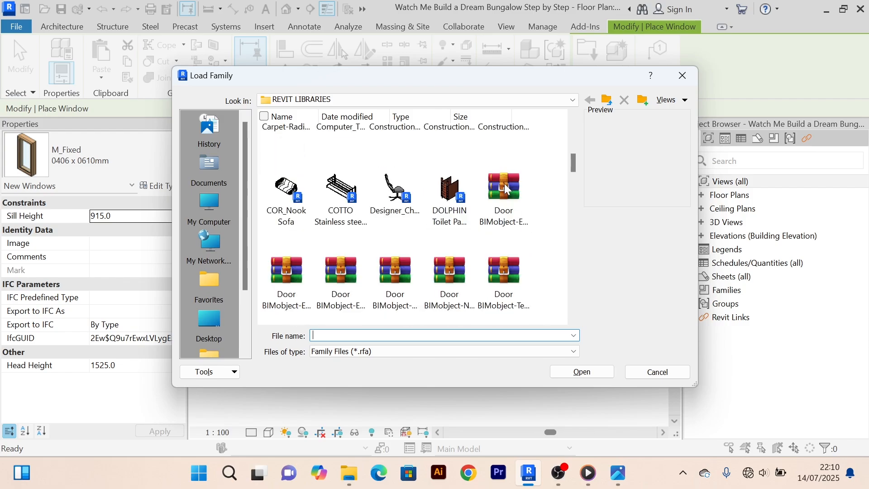
pyautogui.scroll(-2, 447, 203)
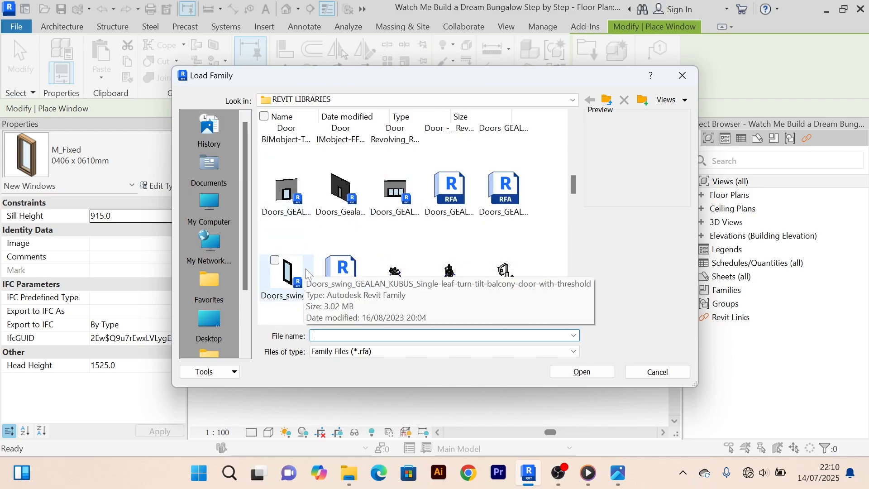
pyautogui.scroll(-2, 308, 276)
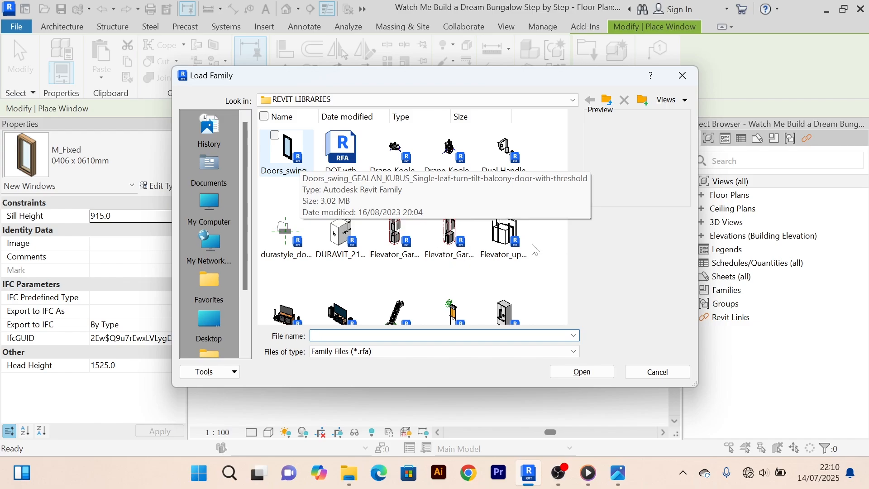
pyautogui.scroll(-10, 536, 250)
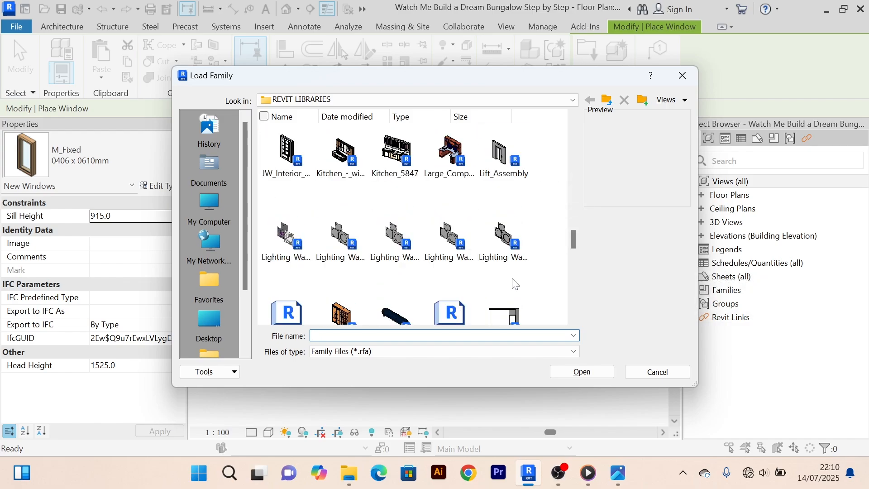
pyautogui.scroll(-10, 516, 283)
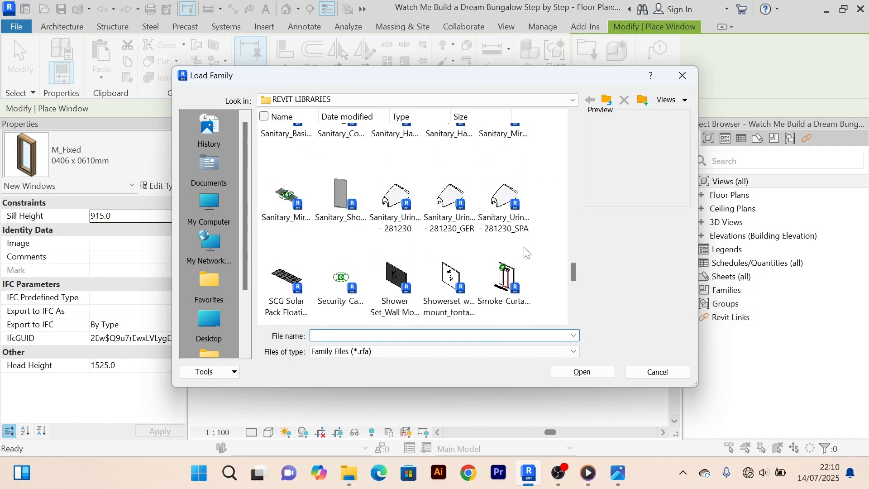
pyautogui.scroll(-10, 525, 252)
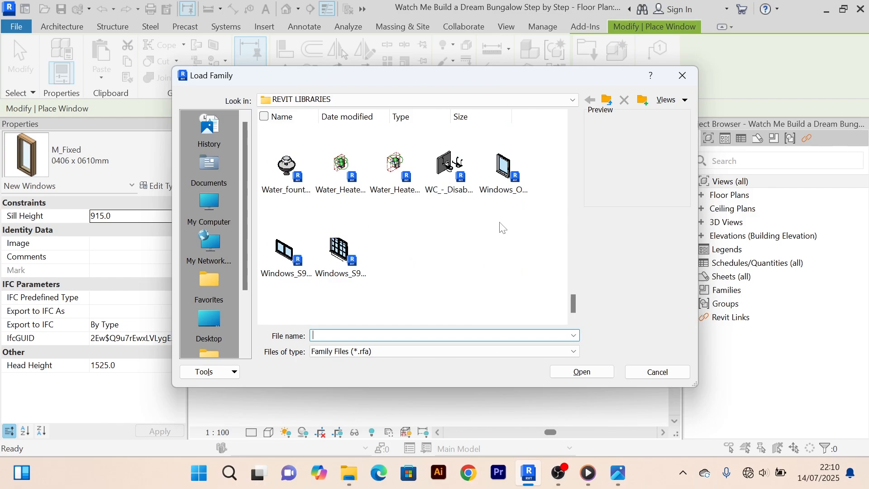
pyautogui.click(289, 270)
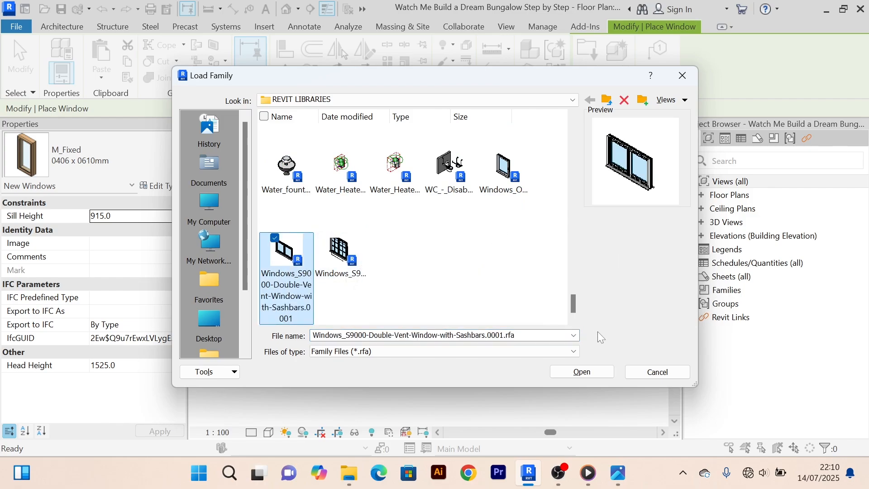
pyautogui.click(590, 371)
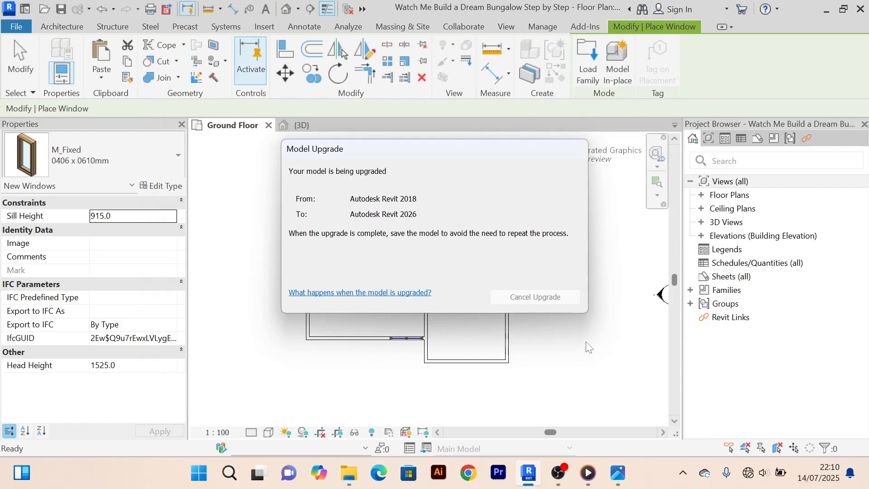
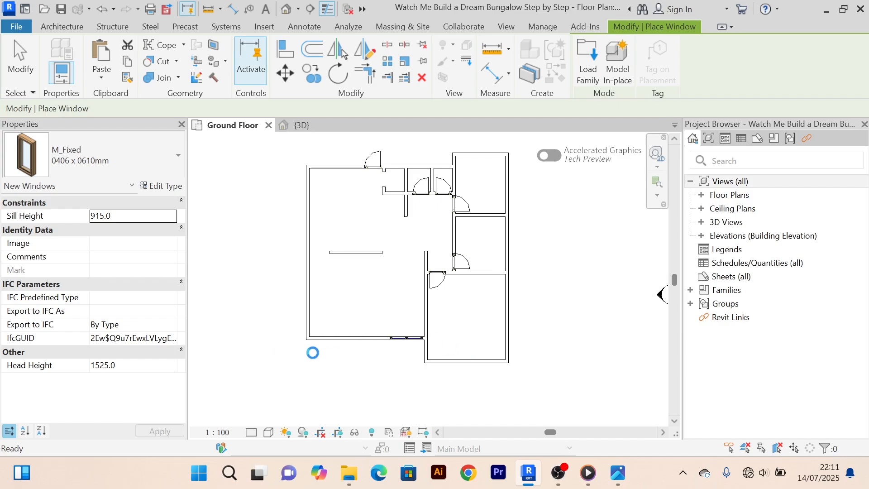
# Place windows in the large room's lower wall, 1300 mm from its left corner, and the lower-right room's bottom wall, 400 mm from its right corner.
pyautogui.scroll(2, 344, 342)
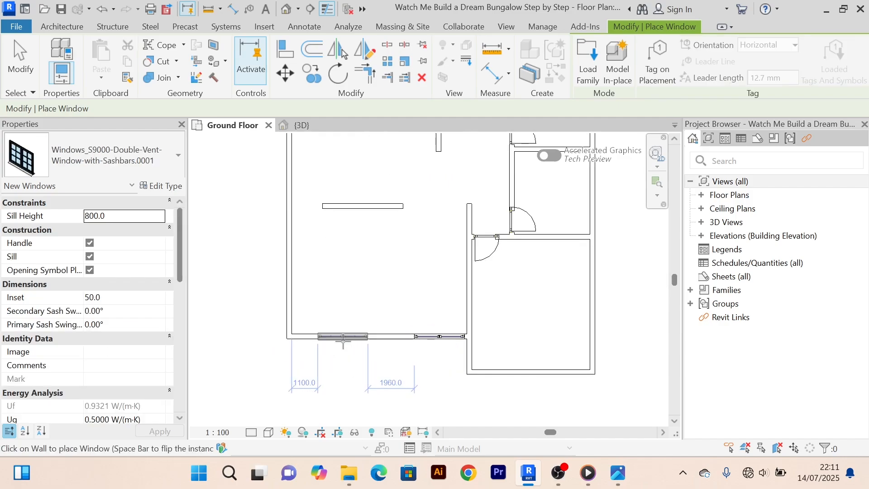
pyautogui.scroll(2, 343, 342)
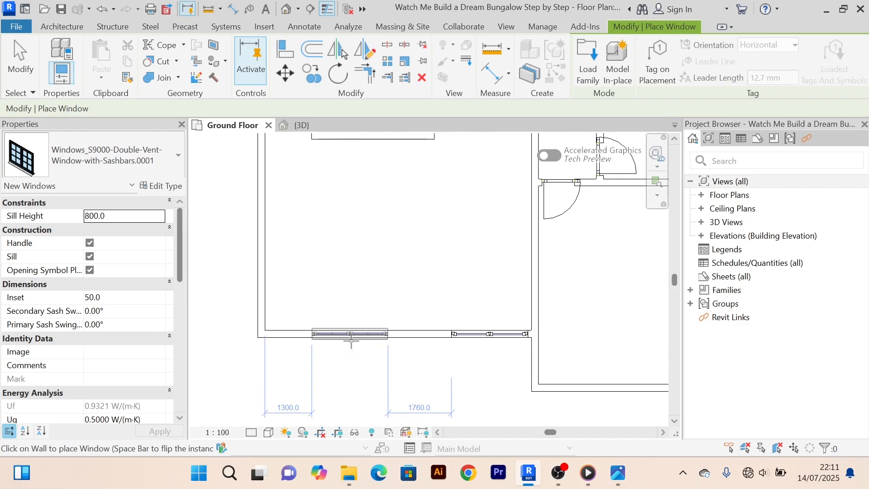
pyautogui.click(361, 318)
pyautogui.scroll(-4, 376, 289)
pyautogui.scroll(3, 526, 358)
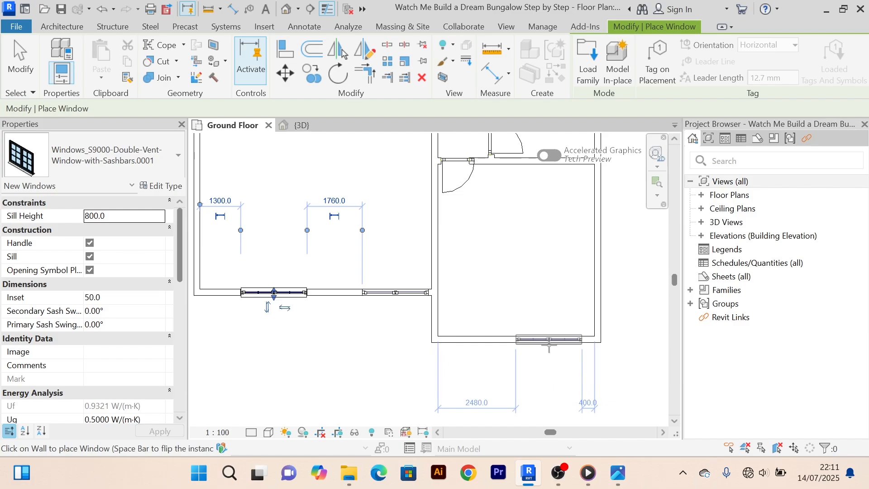
pyautogui.scroll(-3, 544, 350)
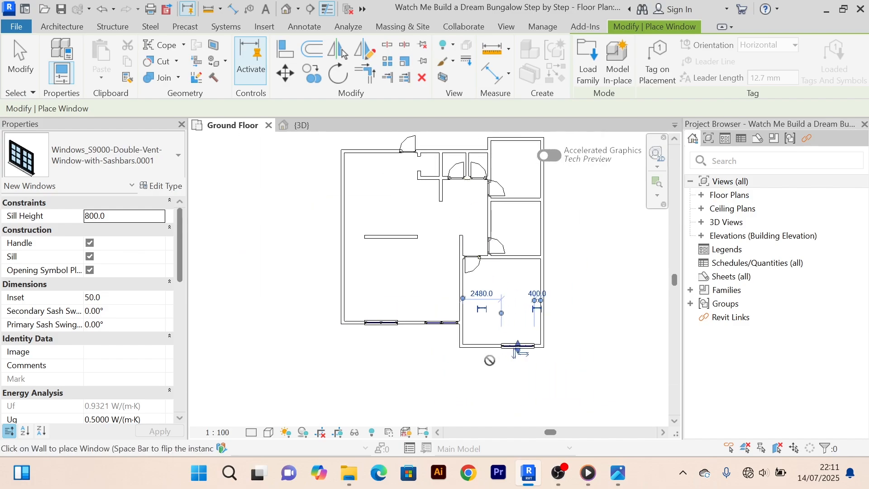
# Place windows in the large room's left wall, 1900 mm from the upper wall, and in its upper wall, 790 mm from corner and exterior door.
pyautogui.moveTo(368, 258); pyautogui.dragTo(388, 291, button='middle')
pyautogui.scroll(2, 385, 292)
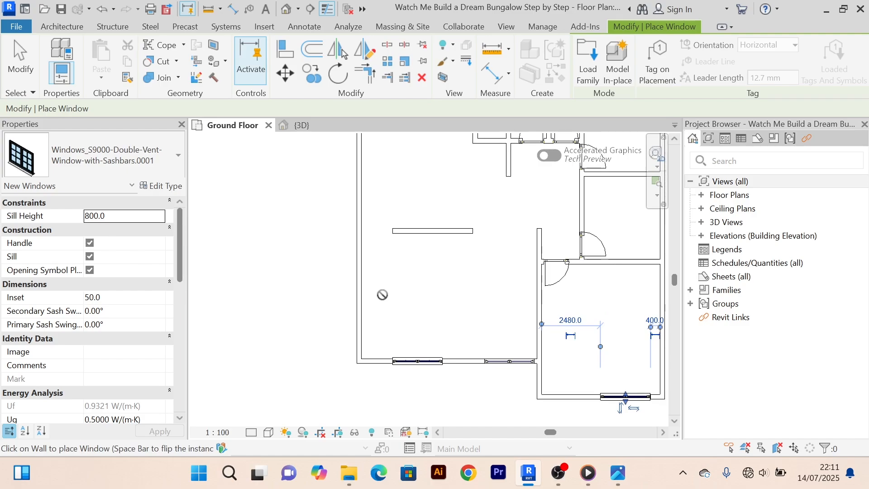
pyautogui.scroll(-2, 382, 294)
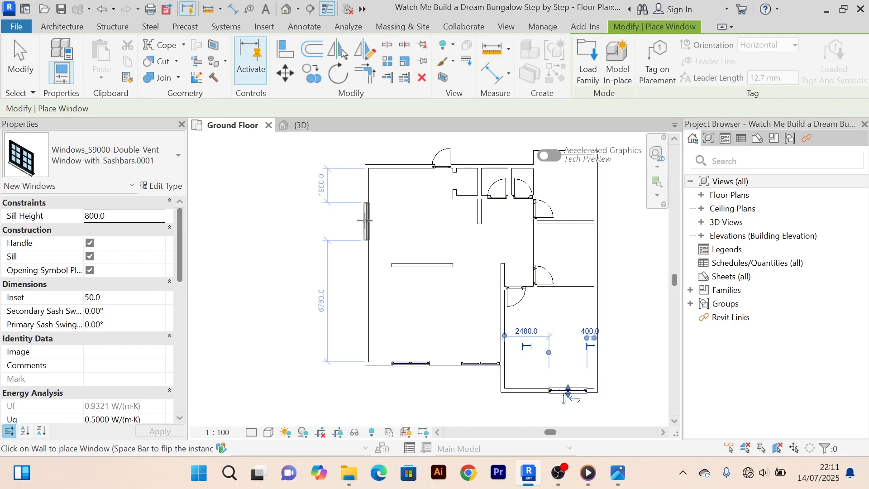
pyautogui.click(367, 220)
pyautogui.moveTo(398, 187); pyautogui.dragTo(371, 250, button='middle')
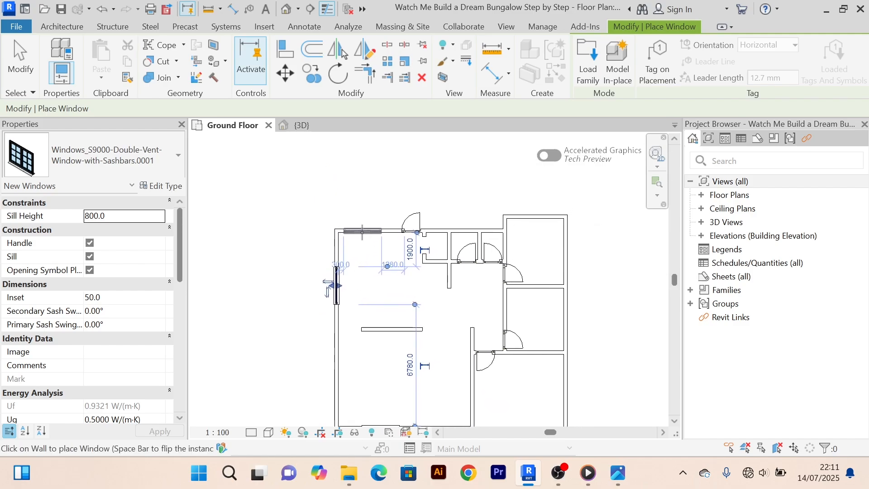
pyautogui.scroll(2, 371, 231)
pyautogui.click(373, 231)
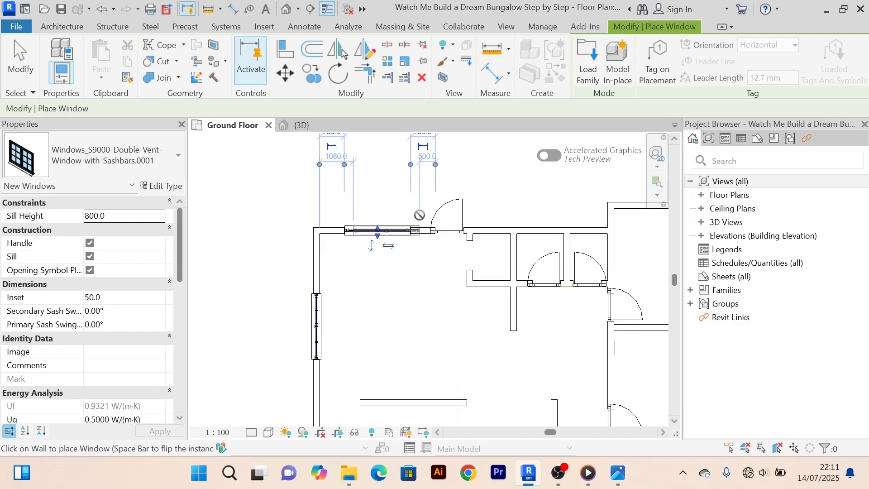
# Place a window centred in the right exterior wall of the upper-right room, 790 mm from each adjoining wall.
pyautogui.scroll(-1, 421, 200)
pyautogui.moveTo(431, 178); pyautogui.dragTo(388, 239, button='middle')
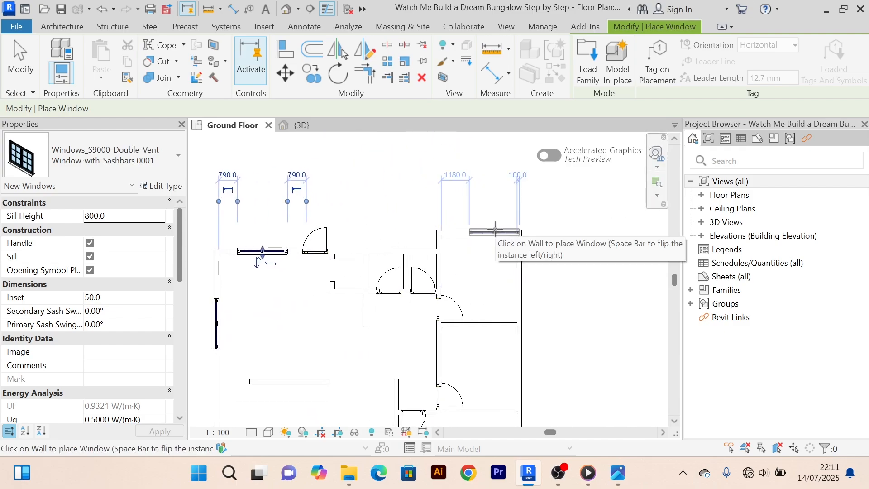
pyautogui.scroll(1, 491, 230)
pyautogui.scroll(-1, 554, 274)
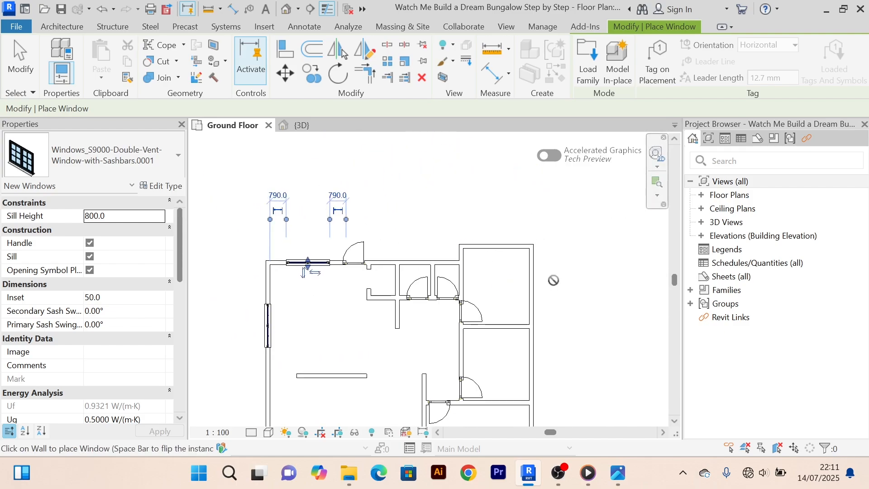
pyautogui.moveTo(552, 282); pyautogui.dragTo(521, 242, button='middle')
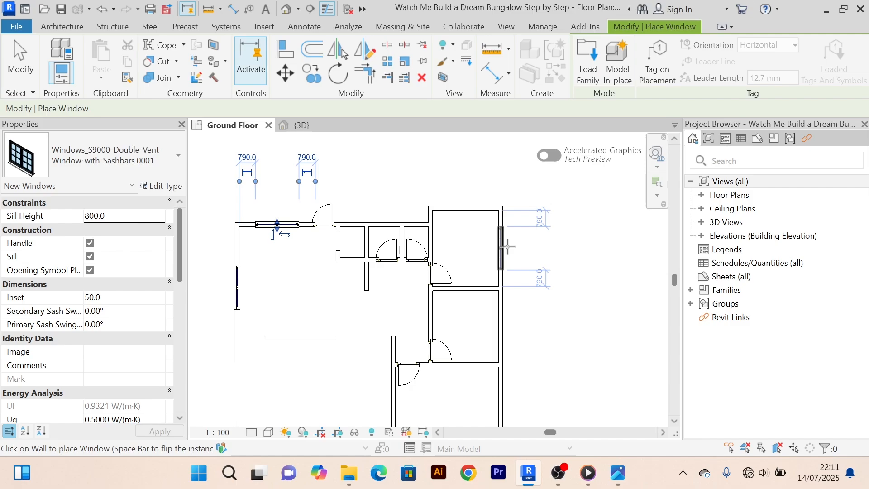
pyautogui.click(507, 246)
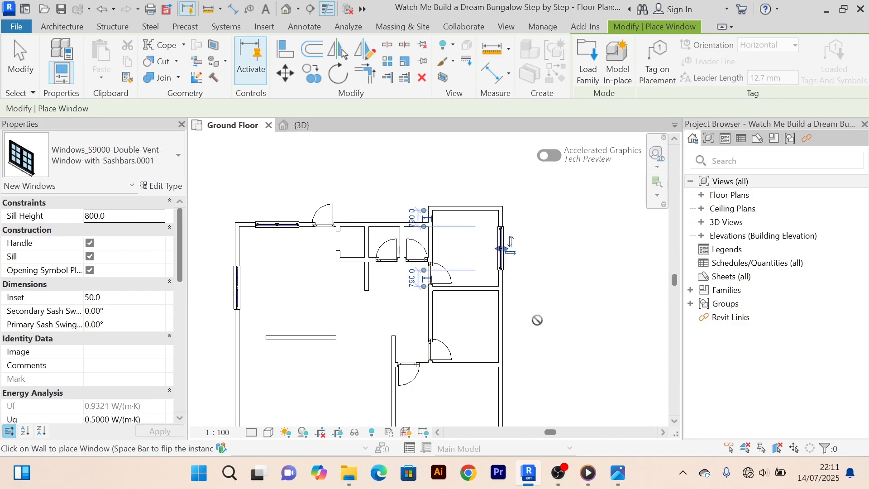
# Place a window centred in the middle-right room's exterior wall, 690 mm from each adjoining wall, and end window placement.
pyautogui.moveTo(510, 330); pyautogui.dragTo(502, 270, button='middle')
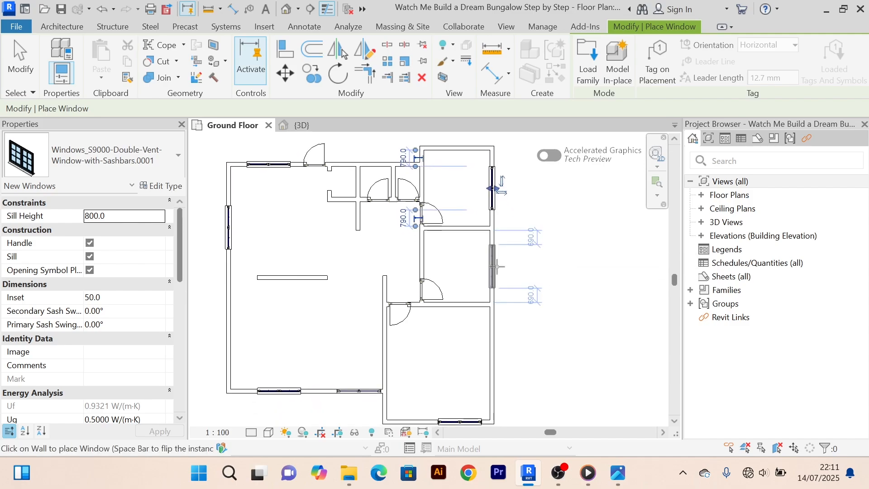
pyautogui.click(496, 266)
pyautogui.scroll(-2, 545, 299)
pyautogui.scroll(2, 516, 278)
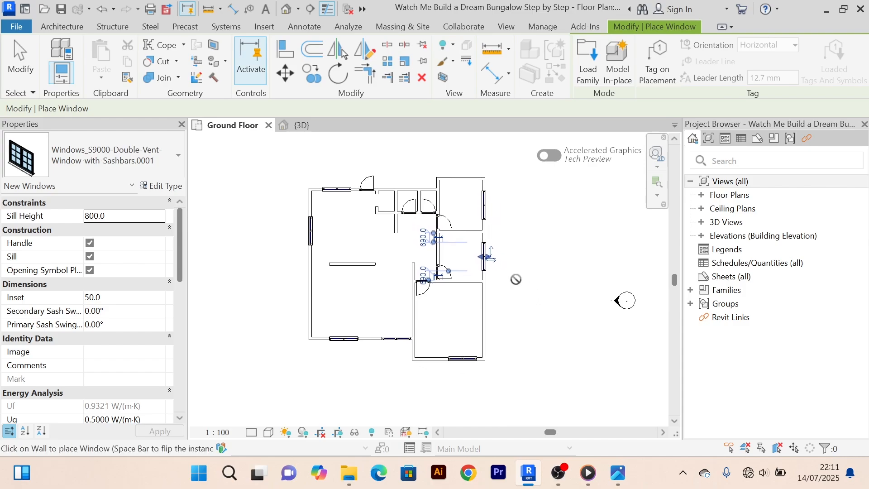
pyautogui.moveTo(478, 329); pyautogui.dragTo(485, 293, button='middle')
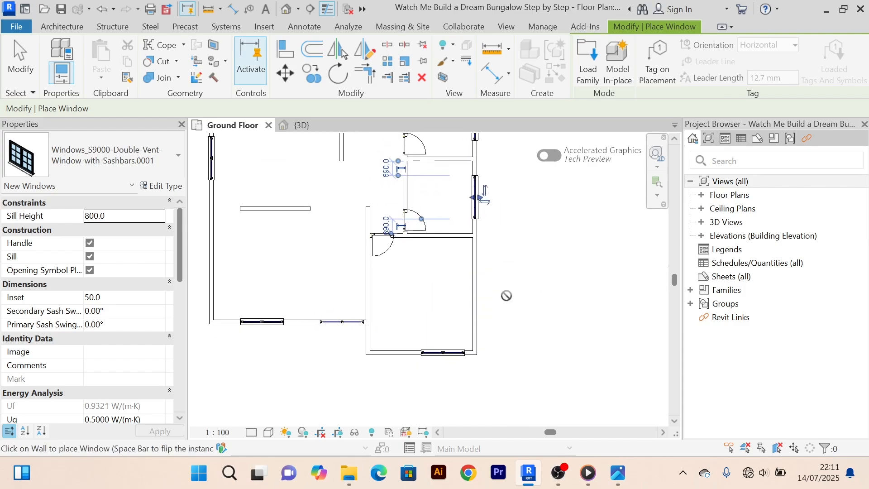
pyautogui.scroll(2, 507, 295)
pyautogui.rightClick(531, 222)
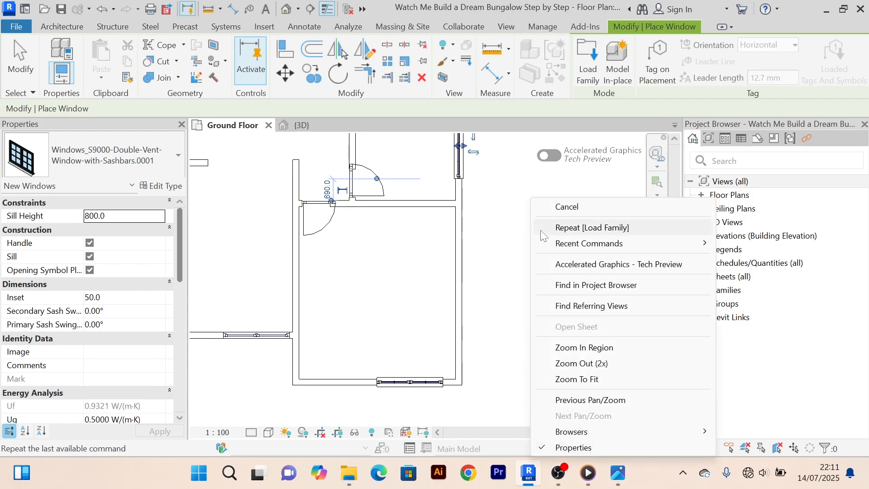
pyautogui.rightClick(550, 210)
pyautogui.click(552, 210)
# Switch to the 3D view and inspect the placed windows from the exterior door corner and the building's right side.
pyautogui.scroll(-2, 551, 226)
pyautogui.moveTo(554, 261); pyautogui.dragTo(569, 260, button='middle')
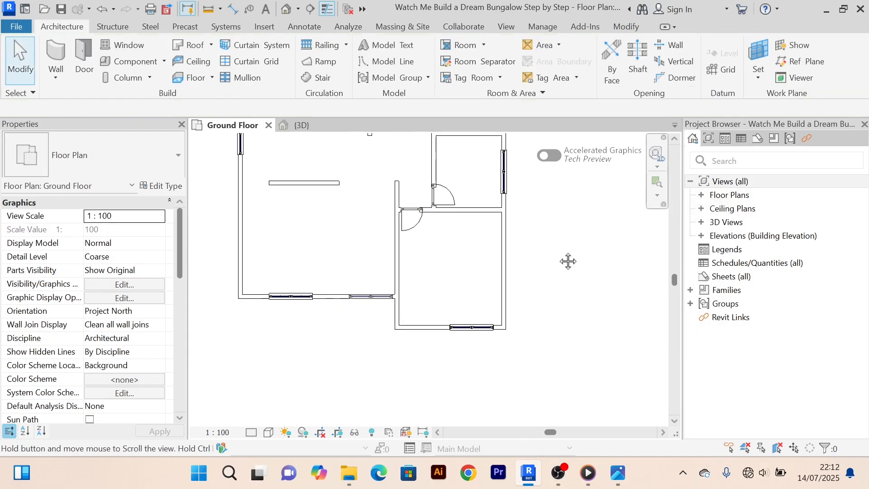
pyautogui.click(318, 128)
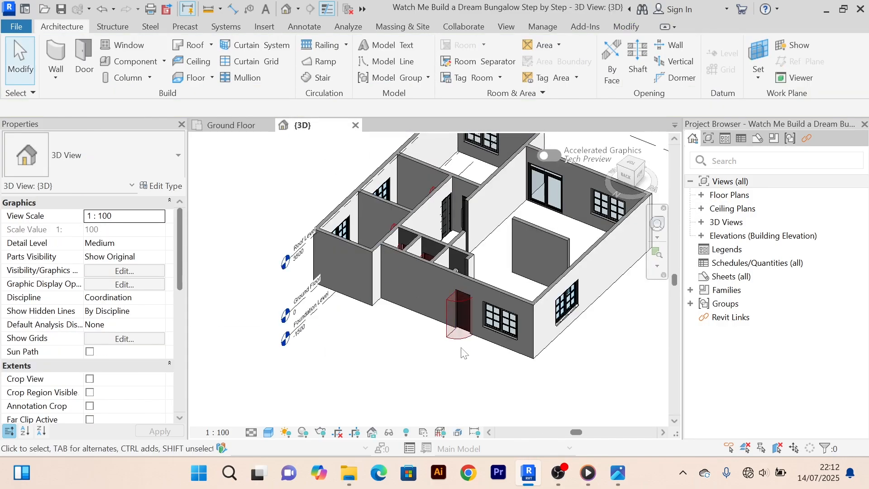
pyautogui.scroll(2, 463, 354)
pyautogui.moveTo(493, 353); pyautogui.dragTo(451, 351, button='middle')
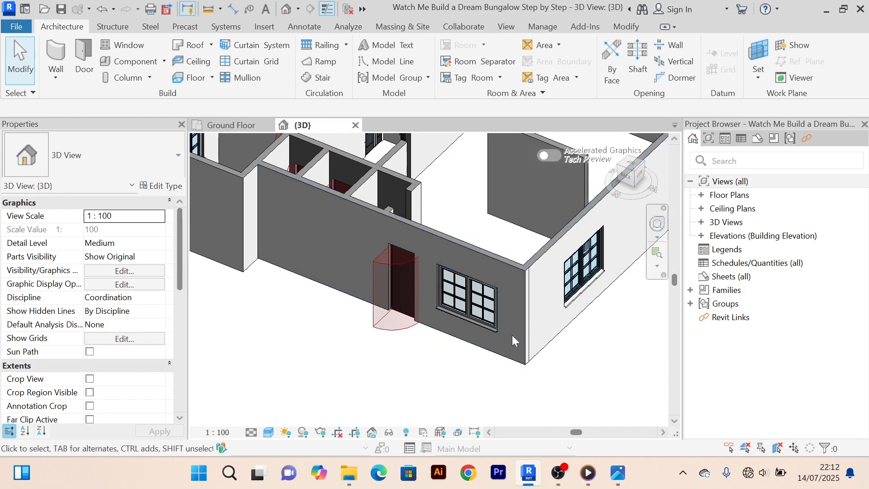
pyautogui.keyDown('shift'); pyautogui.moveTo(505, 334); pyautogui.dragTo(492, 287, button='middle'); pyautogui.keyUp('shift')
pyautogui.moveTo(633, 272); pyautogui.dragTo(414, 323, button='middle')
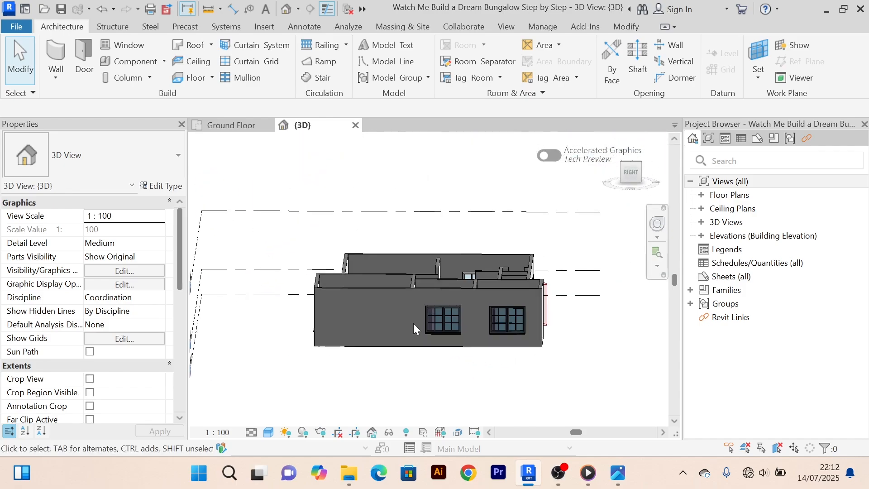
# Examine the front wall's window and glazed double door up close in the 3D view.
pyautogui.scroll(4, 437, 329)
pyautogui.keyDown('shift'); pyautogui.moveTo(335, 329); pyautogui.dragTo(402, 341, button='middle'); pyautogui.keyUp('shift')
pyautogui.scroll(3, 431, 298)
pyautogui.scroll(-3, 431, 298)
pyautogui.moveTo(430, 297); pyautogui.dragTo(392, 337, button='middle')
pyautogui.scroll(2, 392, 336)
pyautogui.scroll(-2, 392, 337)
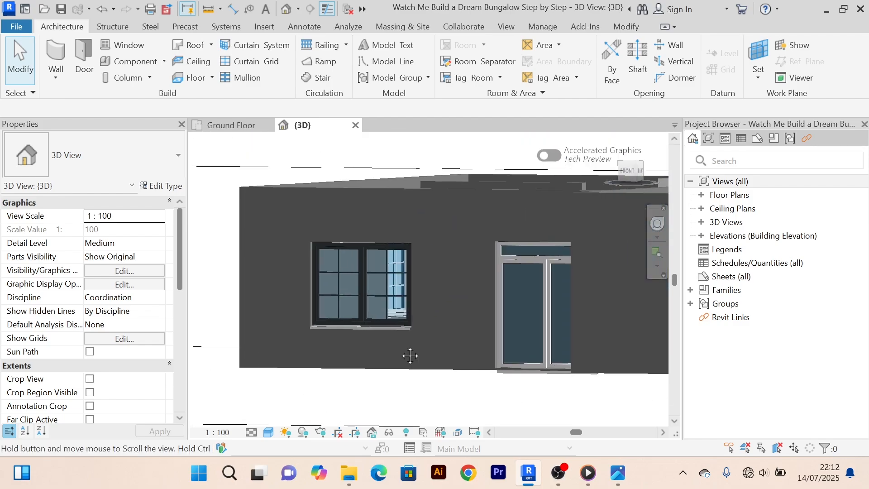
# Select all instances of the double-vent sashbar window visible in the 3D view and set their head height to 2500.
pyautogui.click(370, 299)
pyautogui.scroll(-10, 110, 420)
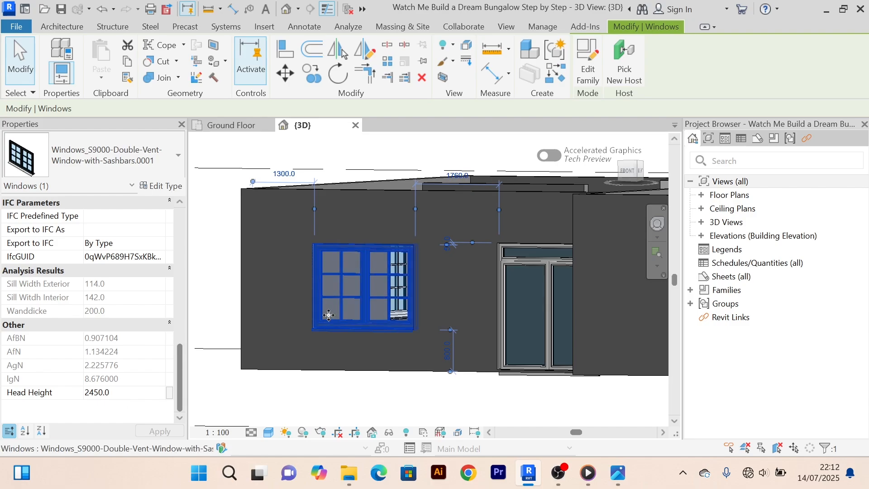
pyautogui.rightClick(361, 294)
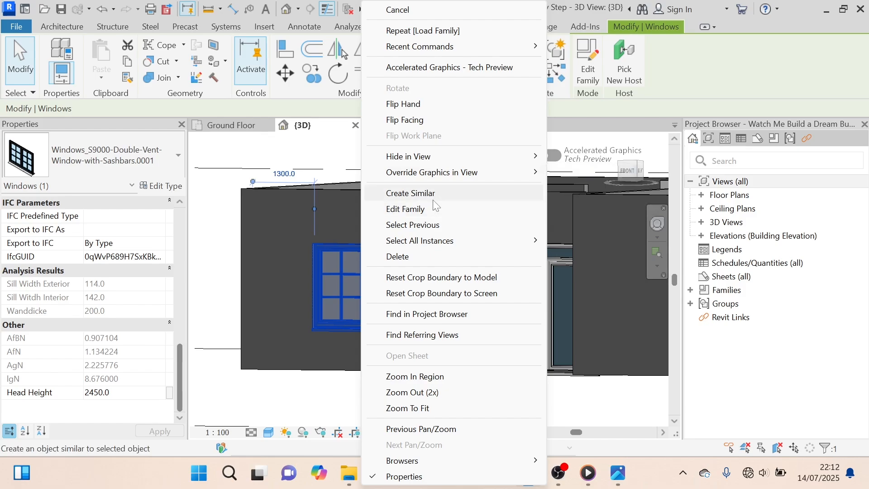
pyautogui.moveTo(444, 248)
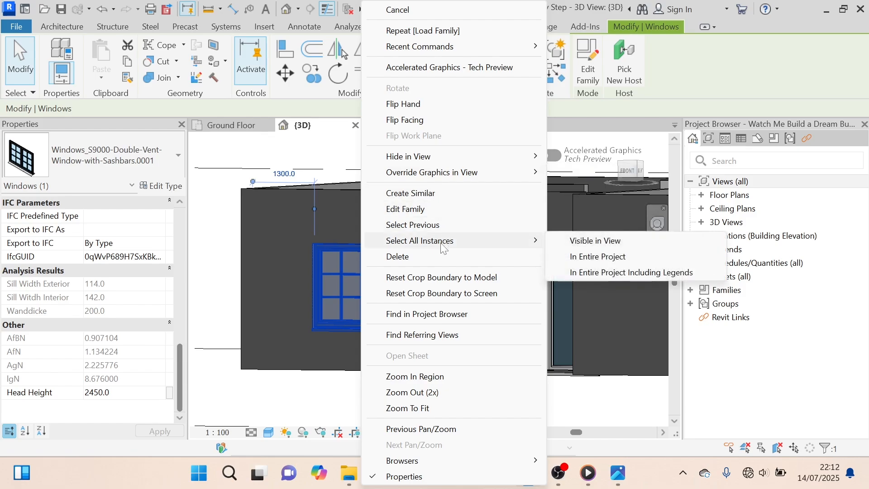
pyautogui.click(593, 242)
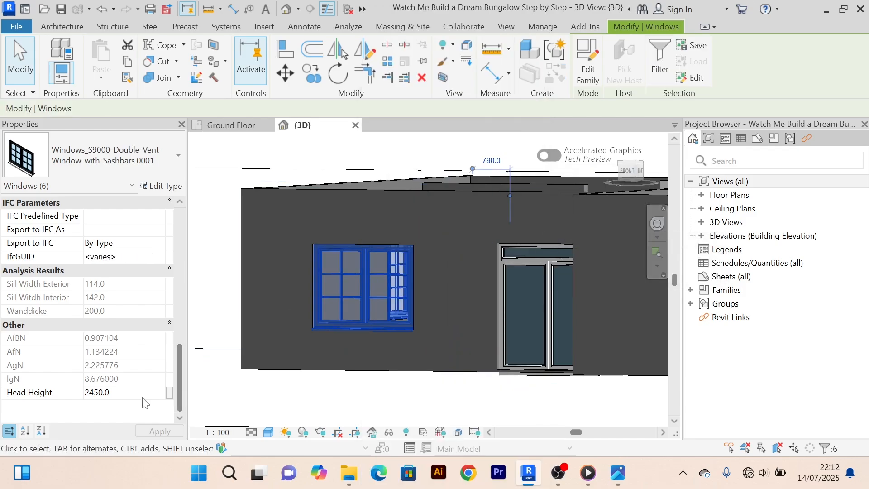
pyautogui.click(129, 392)
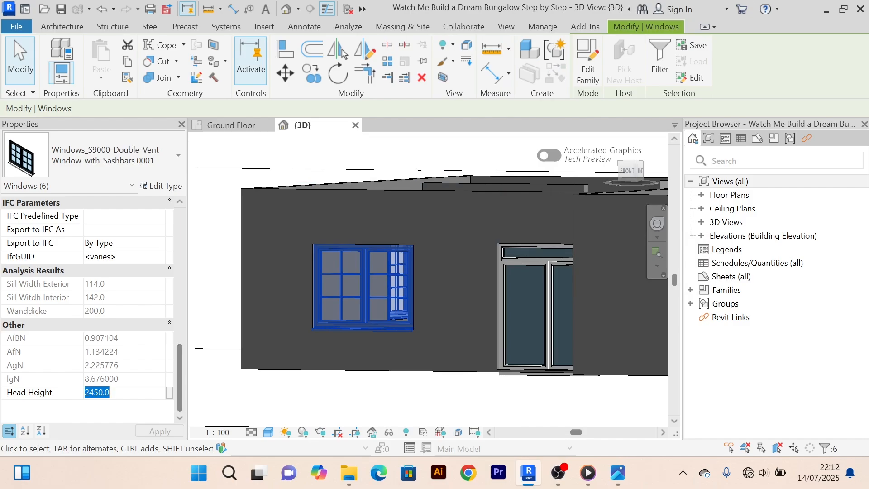
pyautogui.write('2')
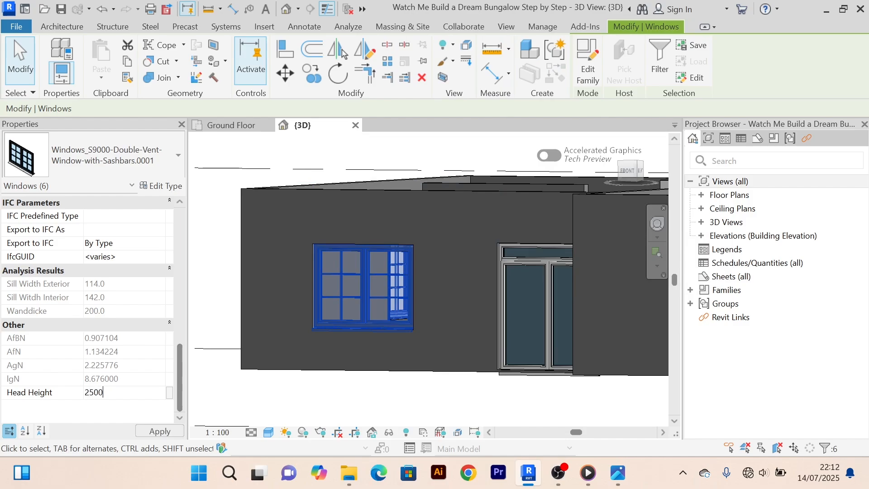
pyautogui.write('500')
pyautogui.press('Return')
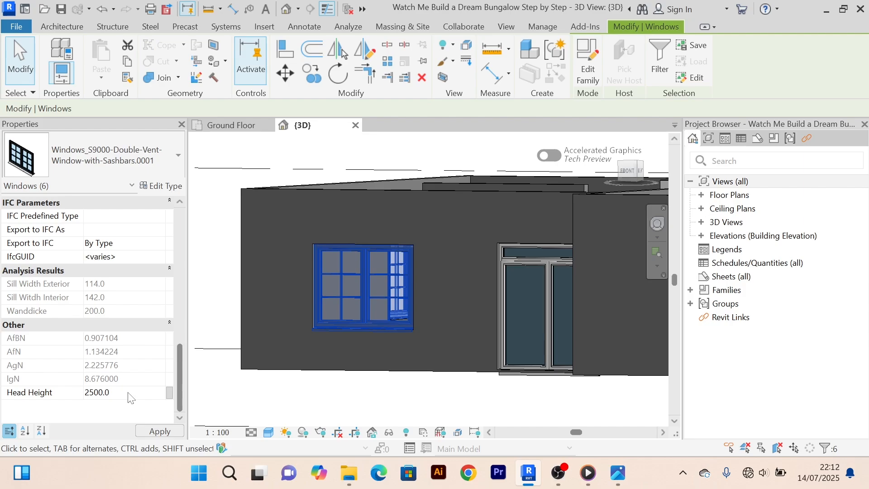
pyautogui.scroll(-3, 404, 256)
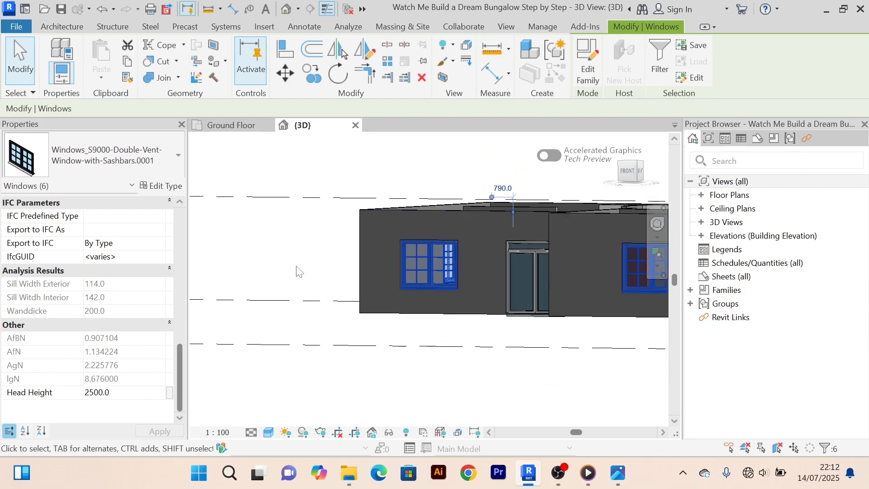
pyautogui.click(309, 259)
# Check the properties of the two front-wall windows, one on each side of the glazed double door.
pyautogui.scroll(4, 290, 285)
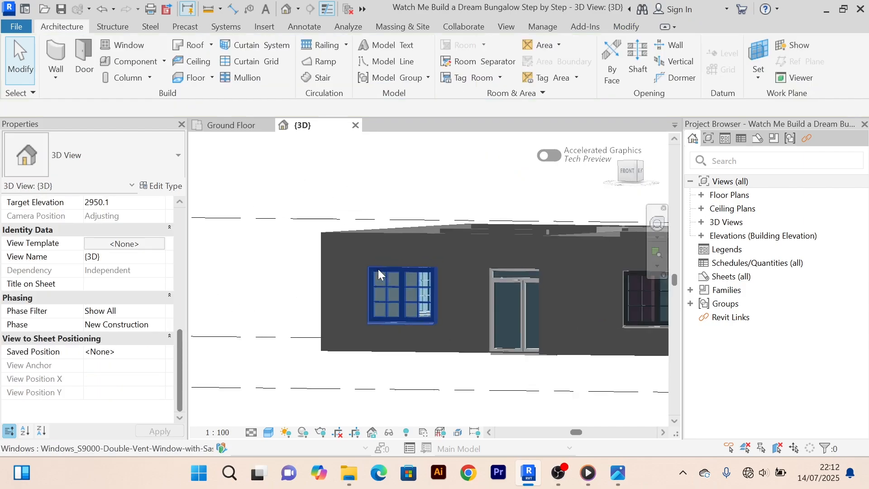
pyautogui.click(398, 286)
pyautogui.scroll(-3, 398, 286)
pyautogui.scroll(-5, 128, 407)
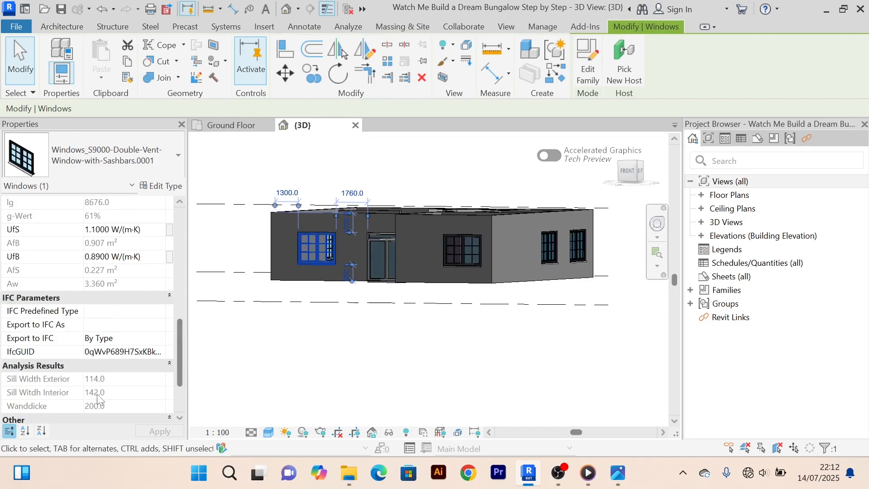
pyautogui.click(439, 355)
pyautogui.click(454, 258)
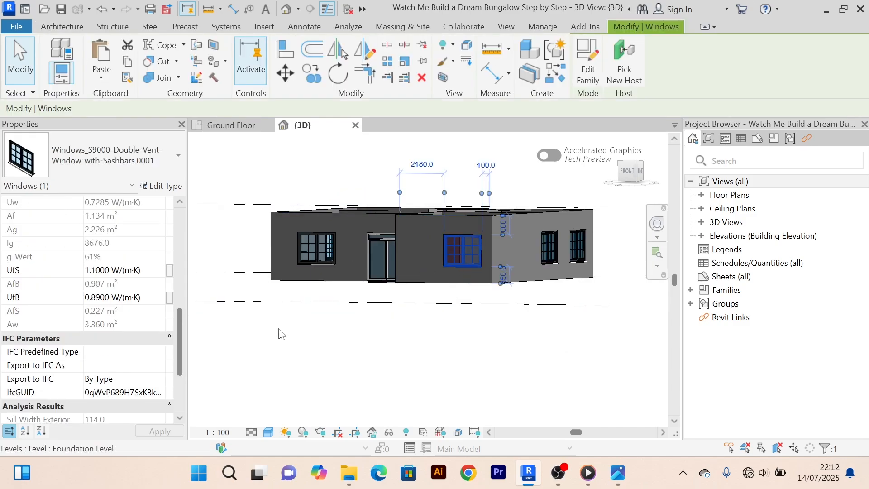
pyautogui.scroll(2, 123, 399)
pyautogui.scroll(-4, 121, 403)
pyautogui.click(342, 356)
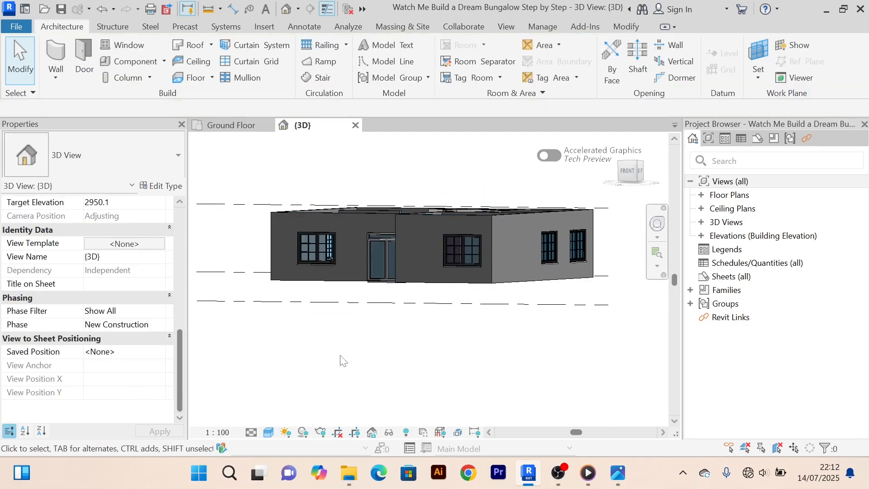
# Check the head height and sill position of the two windows in the building's right exterior wall.
pyautogui.moveTo(350, 359); pyautogui.dragTo(257, 380, button='middle')
pyautogui.scroll(5, 445, 312)
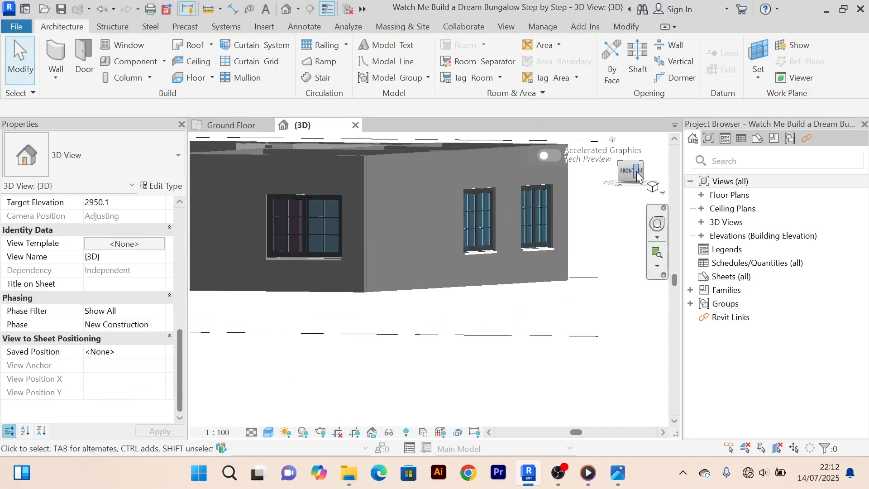
pyautogui.click(469, 214)
pyautogui.scroll(-5, 86, 389)
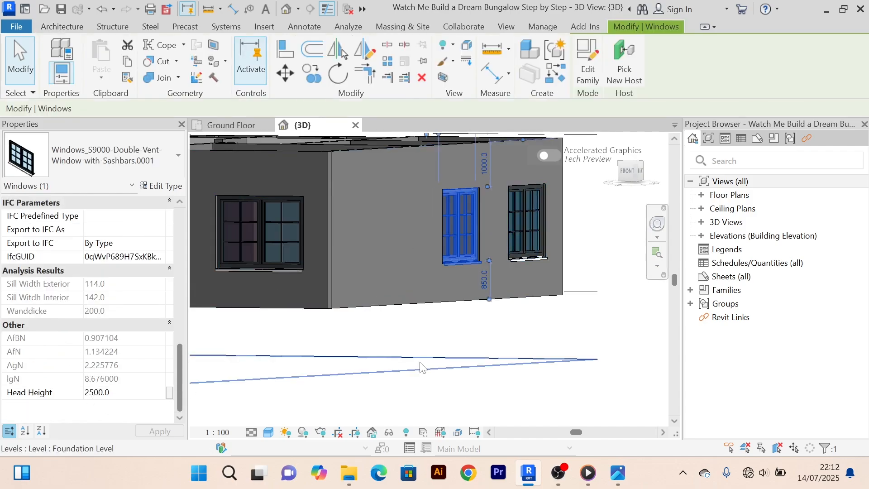
pyautogui.click(422, 362)
pyautogui.scroll(-2, 501, 326)
pyautogui.moveTo(622, 299); pyautogui.dragTo(522, 307, button='middle')
pyautogui.click(519, 285)
pyautogui.scroll(3, 429, 311)
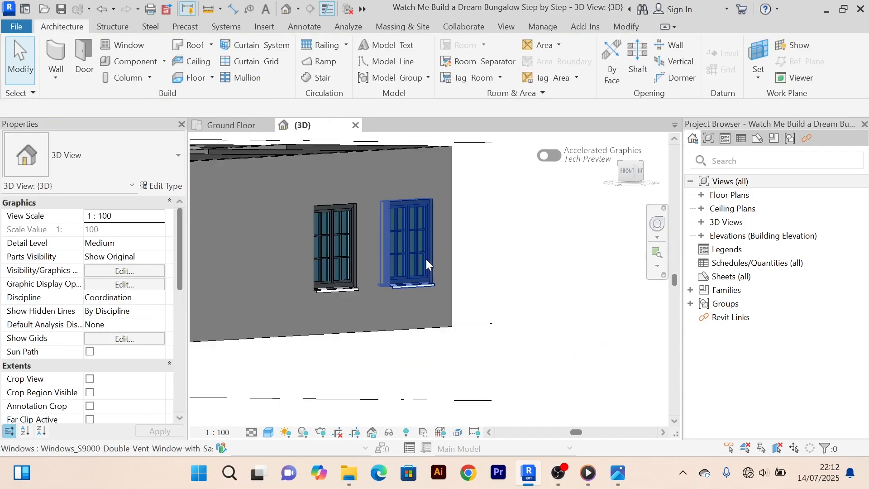
pyautogui.click(423, 256)
pyautogui.scroll(-10, 131, 387)
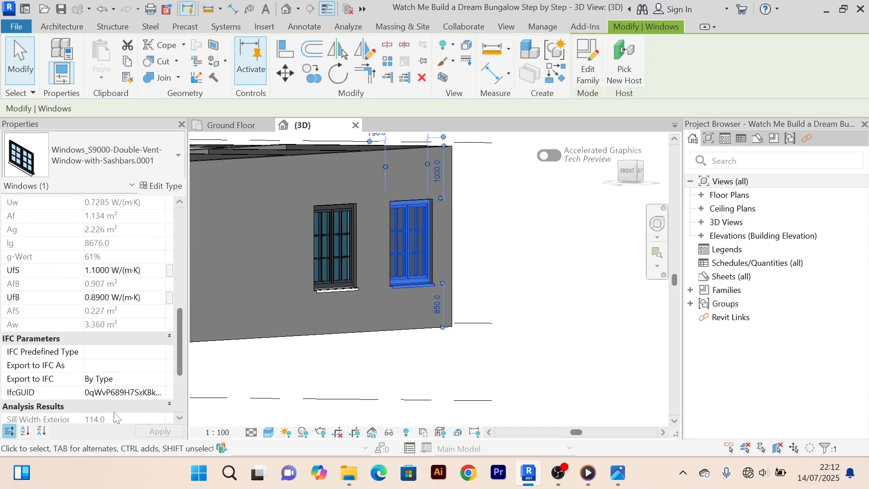
pyautogui.click(498, 281)
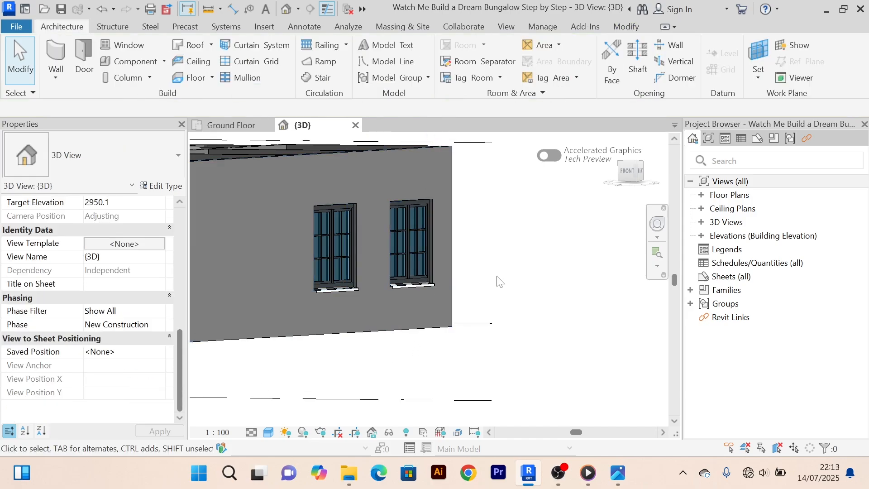
# Orbit around the bungalow to inspect the windows on its left side and front.
pyautogui.scroll(-2, 519, 284)
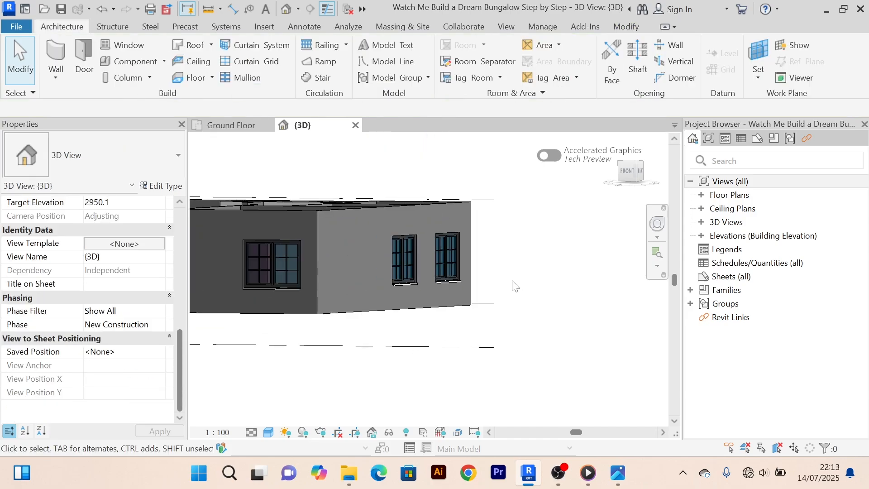
pyautogui.keyDown('shift'); pyautogui.moveTo(515, 286); pyautogui.dragTo(366, 309, button='middle'); pyautogui.keyUp('shift')
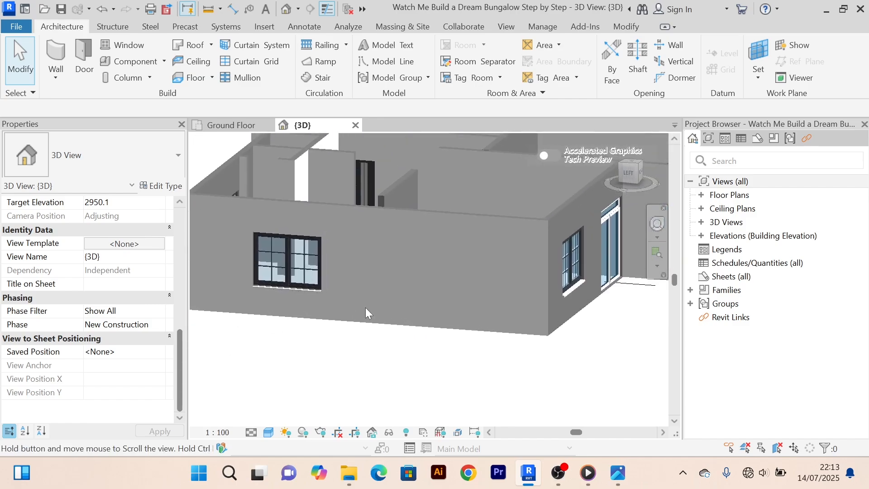
pyautogui.scroll(-5, 520, 311)
pyautogui.keyDown('shift'); pyautogui.moveTo(520, 311); pyautogui.dragTo(500, 335, button='middle'); pyautogui.keyUp('shift')
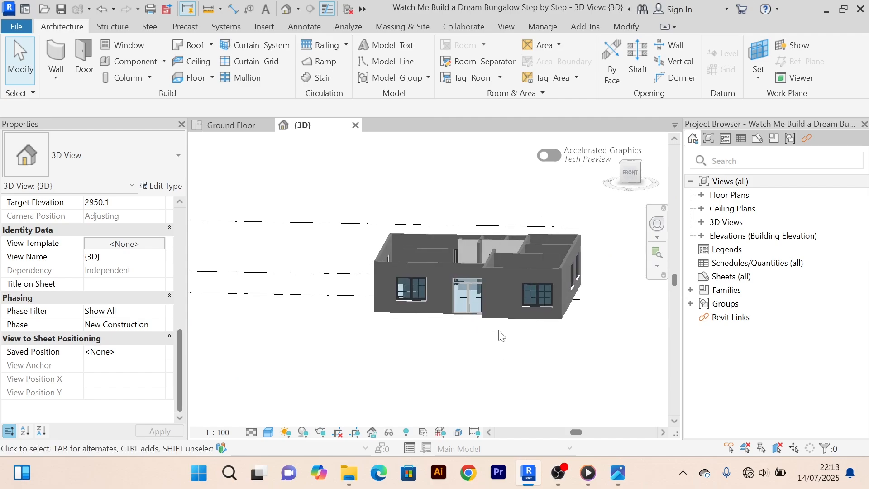
# Return to the Ground Floor plan and save the project.
pyautogui.click(231, 127)
pyautogui.scroll(-5, 347, 225)
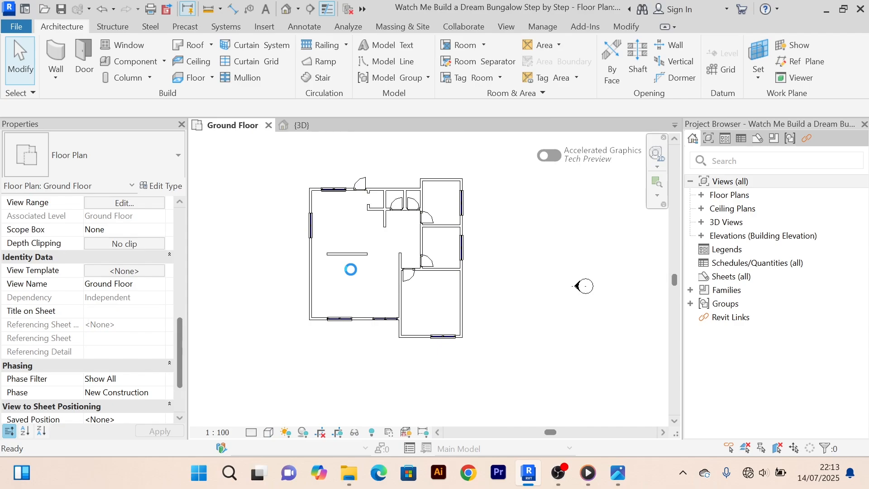
pyautogui.hotkey('ctrl', 's')
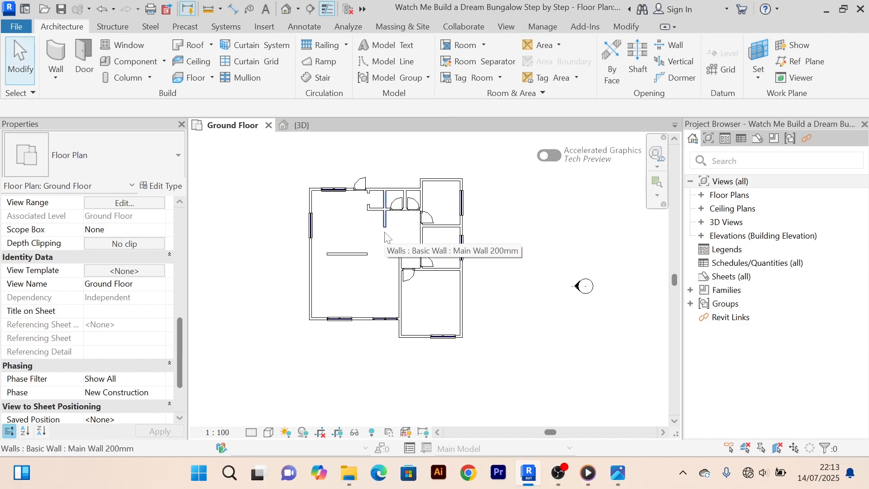
# Examine the plan around the small rooms along the upper exterior wall and the adjoining rooms for missing windows.
pyautogui.scroll(5, 404, 190)
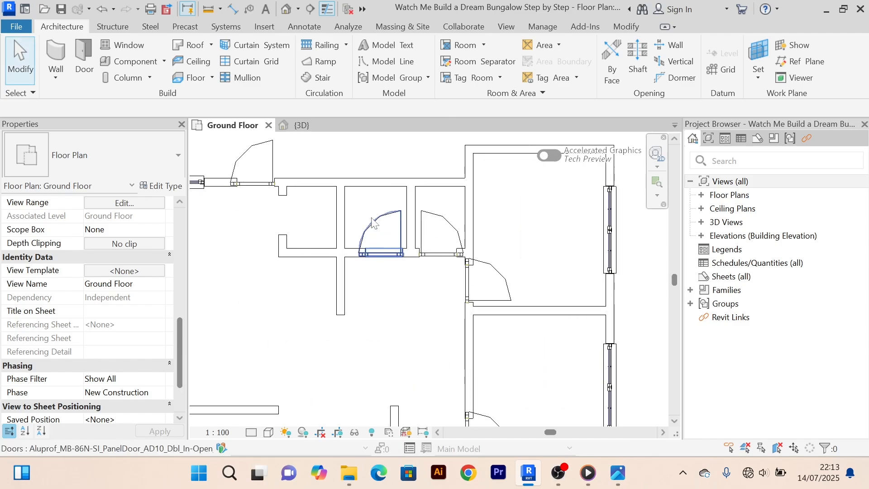
pyautogui.scroll(-5, 427, 200)
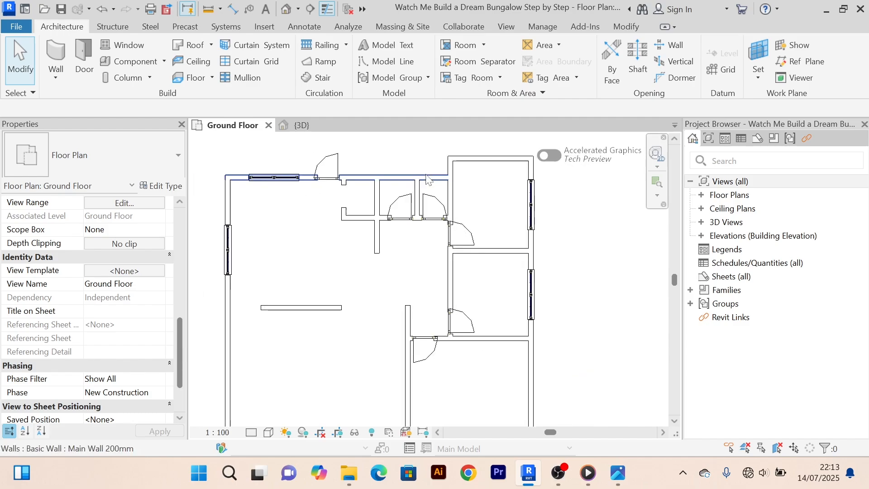
pyautogui.moveTo(408, 198); pyautogui.dragTo(382, 173, button='middle')
pyautogui.scroll(4, 411, 287)
pyautogui.scroll(-3, 345, 213)
pyautogui.moveTo(344, 215); pyautogui.dragTo(351, 301, button='middle')
pyautogui.scroll(3, 352, 210)
pyautogui.scroll(-3, 352, 211)
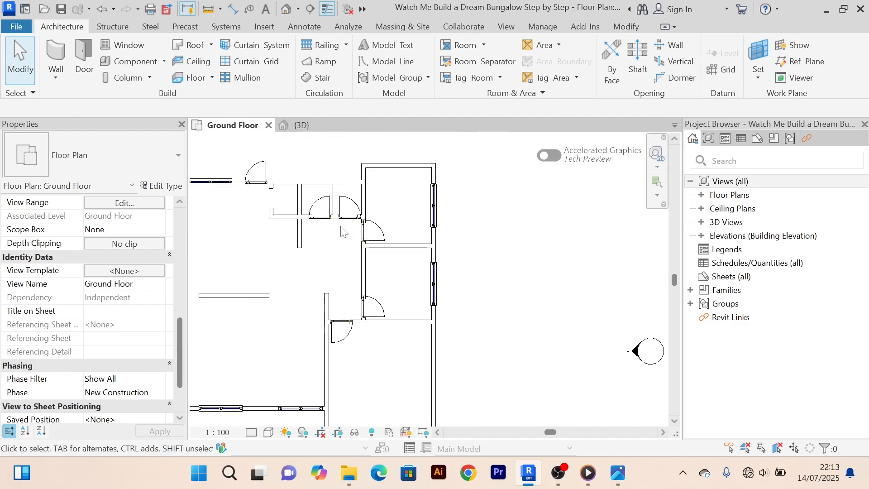
pyautogui.scroll(2, 427, 199)
pyautogui.scroll(-1, 448, 200)
pyautogui.moveTo(434, 194); pyautogui.dragTo(341, 187, button='middle')
pyautogui.scroll(-1, 317, 226)
pyautogui.moveTo(308, 253); pyautogui.dragTo(320, 210, button='middle')
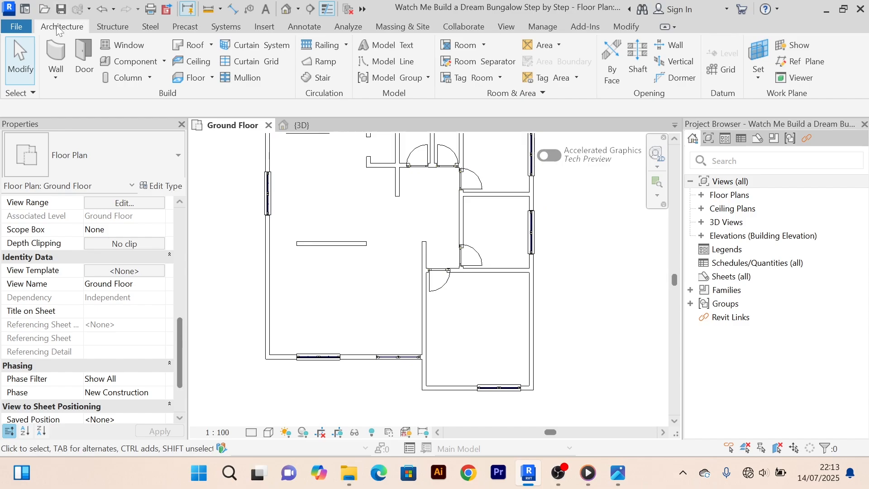
# Load the window family Windows_Opening-Hinge_GEALAN_KUBUS_Single-leaf-turn-tilt-window.rfa from the REVIT LIBRARIES folder for placement.
pyautogui.click(123, 48)
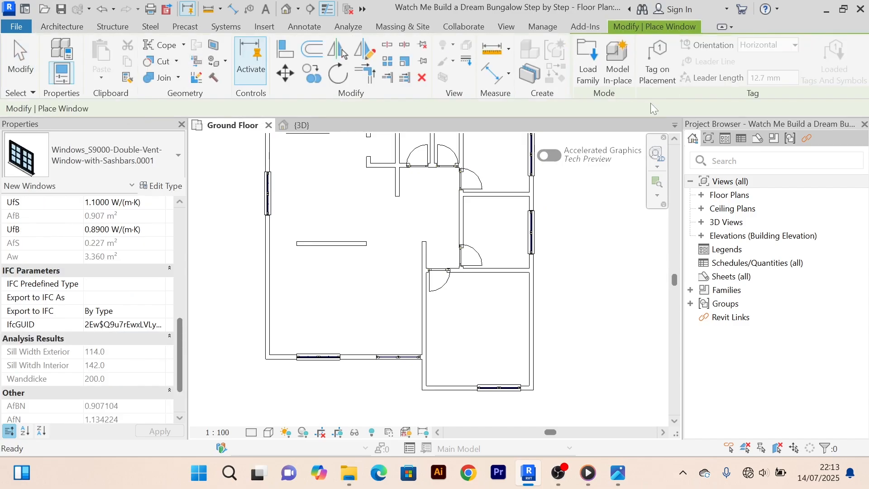
pyautogui.click(587, 61)
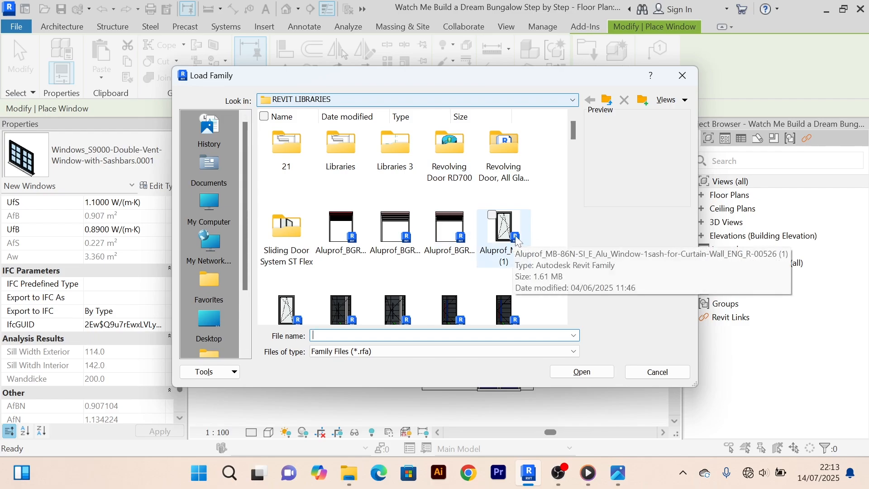
pyautogui.scroll(-15, 398, 264)
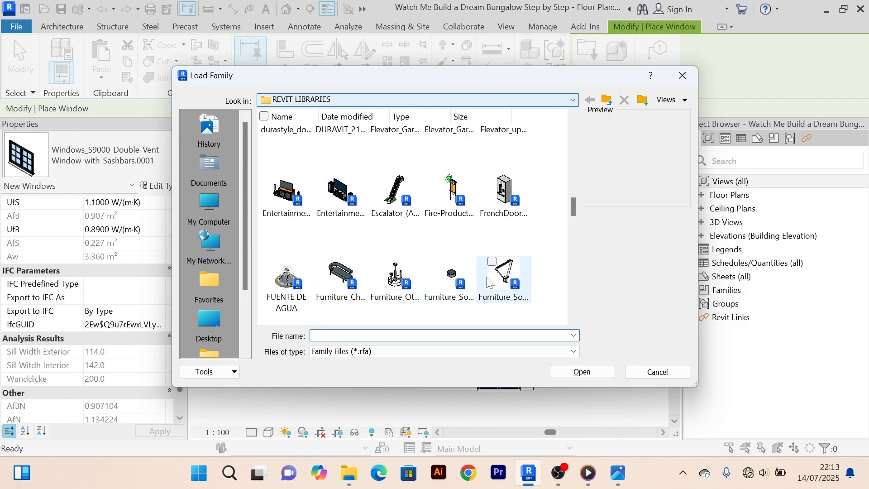
pyautogui.scroll(-10, 466, 256)
pyautogui.scroll(-10, 466, 256)
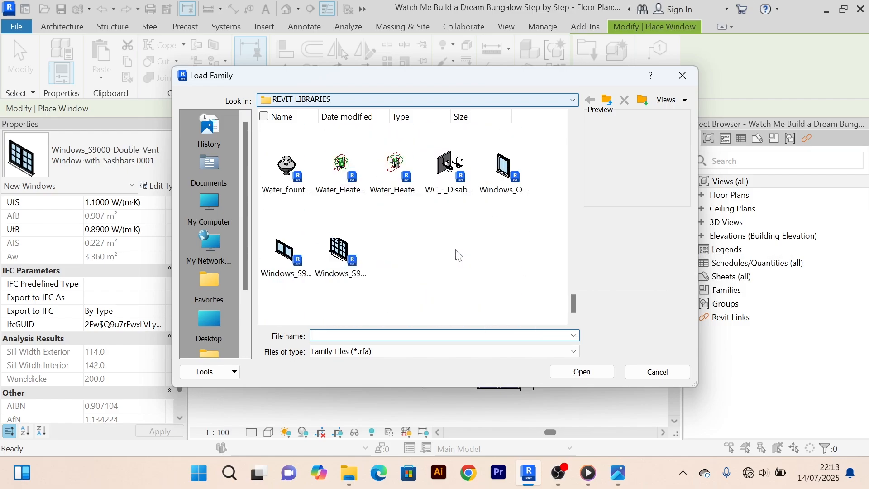
pyautogui.click(505, 178)
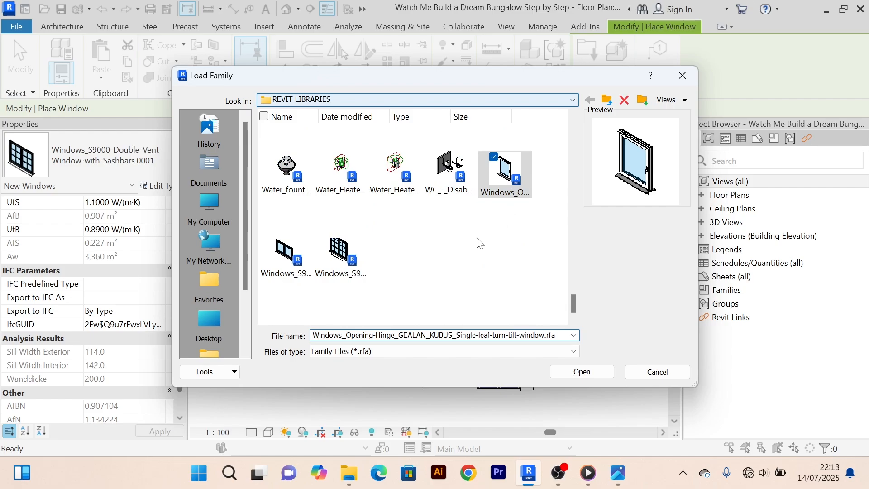
pyautogui.scroll(6, 440, 254)
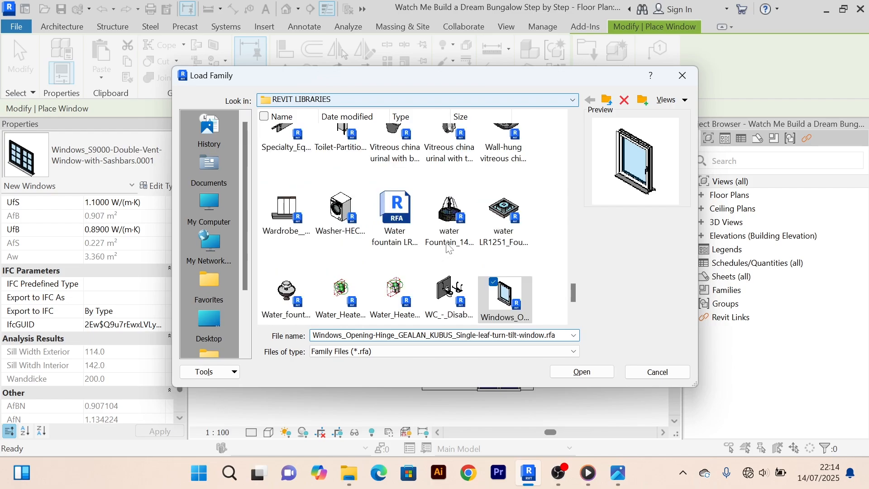
pyautogui.scroll(4, 498, 217)
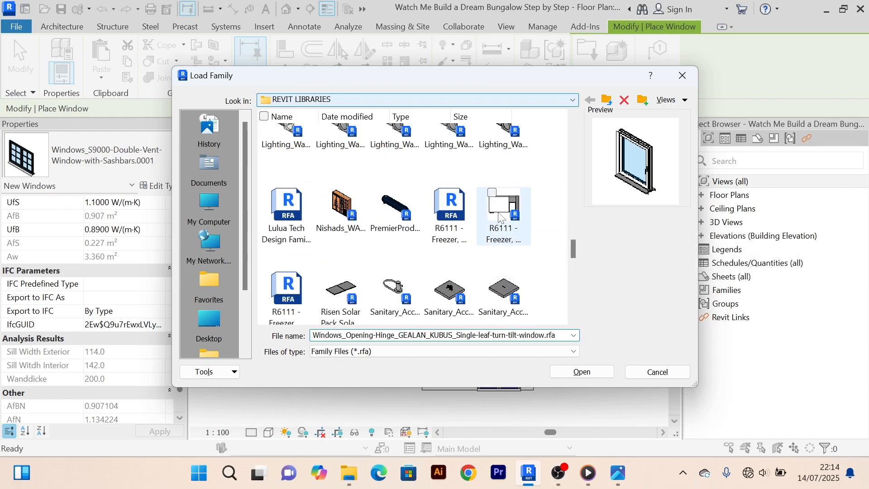
pyautogui.scroll(-12, 498, 216)
pyautogui.click(591, 372)
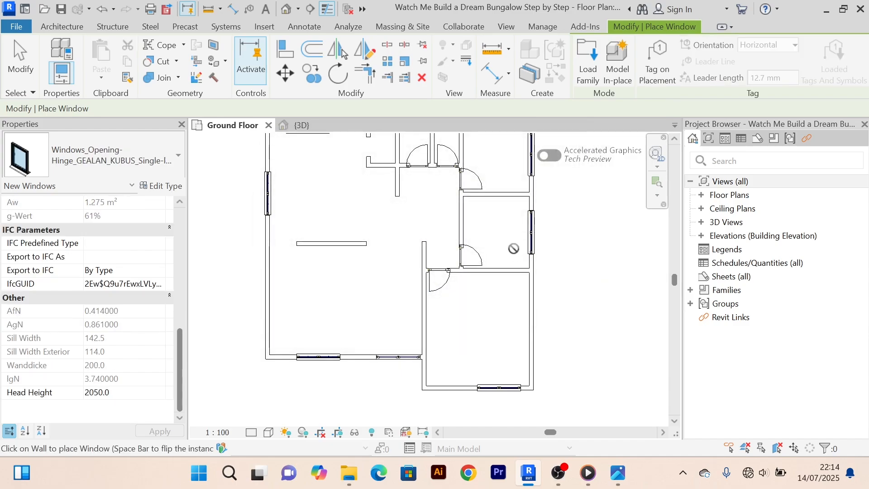
# Place a single-leaf turn-tilt window in the upper exterior wall of each of the two small adjacent rooms.
pyautogui.moveTo(444, 240); pyautogui.dragTo(283, 457, button='middle')
pyautogui.moveTo(295, 401); pyautogui.dragTo(435, 257, button='middle')
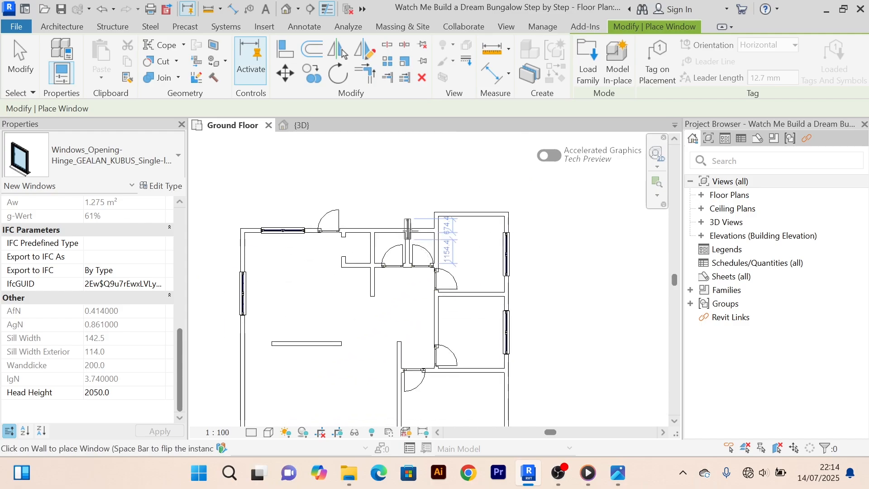
pyautogui.scroll(3, 398, 224)
pyautogui.scroll(2, 386, 228)
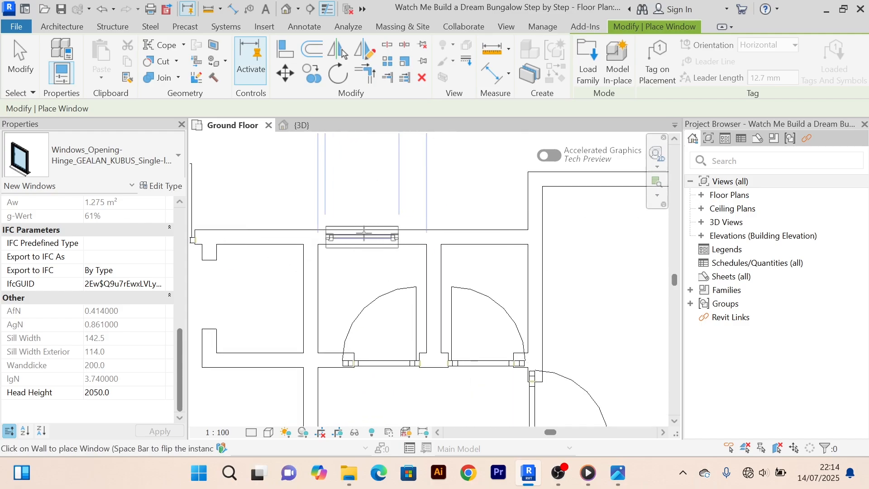
pyautogui.click(371, 232)
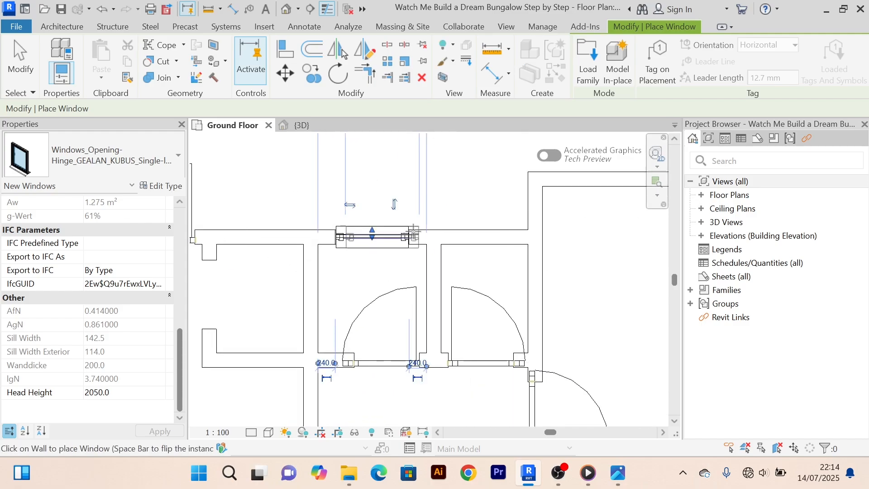
pyautogui.click(490, 228)
# Place two turn-tilt windows in the right exterior wall of the lower-right room, each about 500 mm from the room's corners.
pyautogui.scroll(-4, 494, 229)
pyautogui.moveTo(535, 268); pyautogui.dragTo(418, 209, button='middle')
pyautogui.scroll(-2, 418, 210)
pyautogui.moveTo(512, 326); pyautogui.dragTo(478, 155, button='middle')
pyautogui.scroll(2, 453, 249)
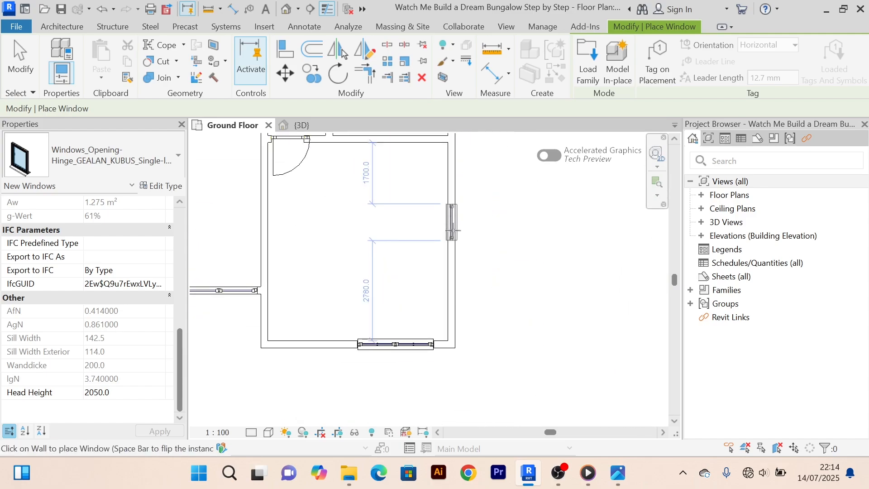
pyautogui.moveTo(453, 224); pyautogui.dragTo(455, 266, button='middle')
pyautogui.scroll(1, 452, 237)
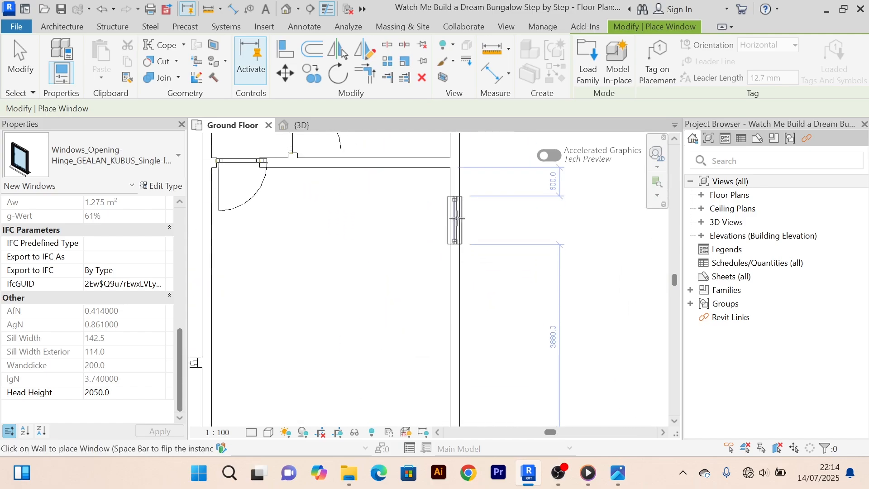
pyautogui.click(457, 217)
pyautogui.moveTo(496, 305); pyautogui.dragTo(444, 257, button='middle')
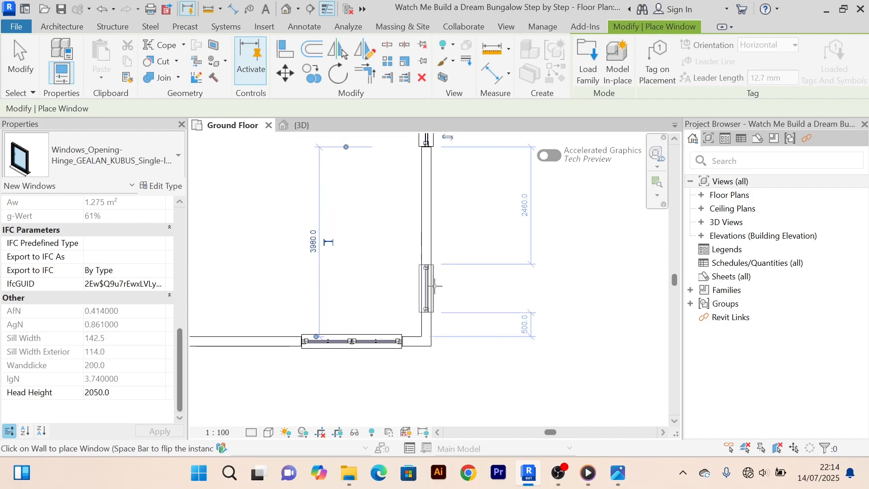
pyautogui.scroll(-4, 435, 286)
pyautogui.rightClick(452, 196)
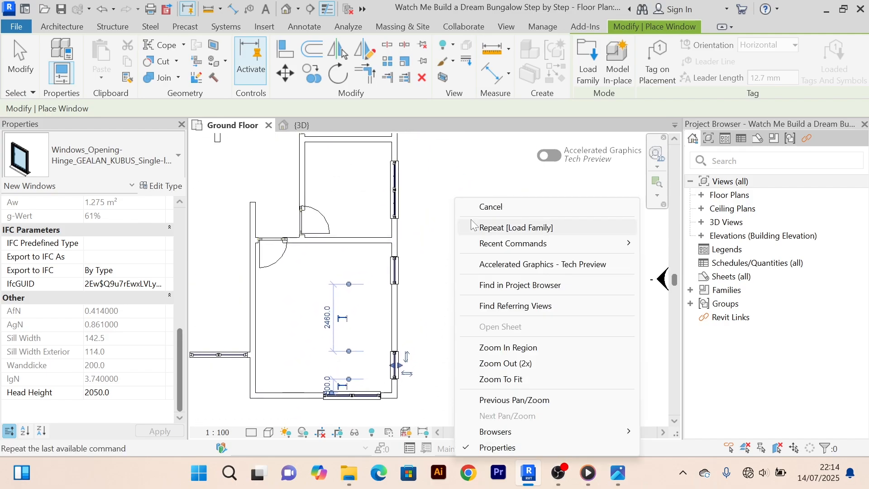
pyautogui.click(491, 207)
pyautogui.rightClick(454, 188)
pyautogui.click(466, 195)
# Add two matching turn-tilt windows in the large room's left exterior wall, about 1800 mm below the existing window and about 2440 mm apart.
pyautogui.scroll(-4, 472, 209)
pyautogui.moveTo(339, 241); pyautogui.dragTo(383, 284, button='middle')
pyautogui.scroll(2, 347, 218)
pyautogui.scroll(1, 348, 216)
pyautogui.moveTo(450, 322); pyautogui.dragTo(427, 289, button='middle')
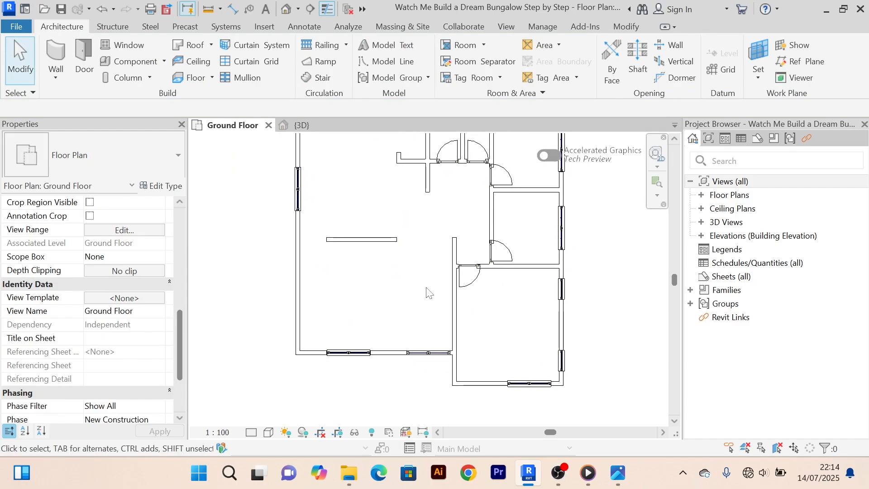
pyautogui.scroll(-2, 427, 288)
pyautogui.scroll(2, 522, 277)
pyautogui.click(534, 298)
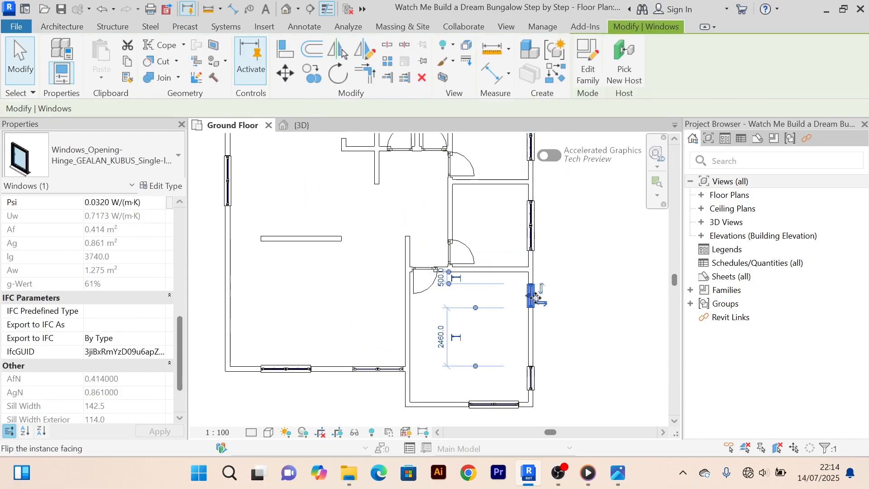
pyautogui.click(556, 73)
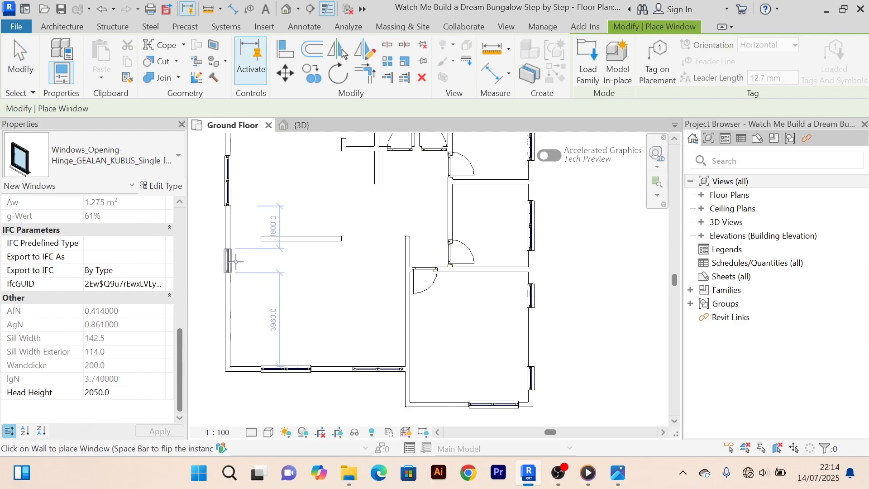
pyautogui.click(235, 259)
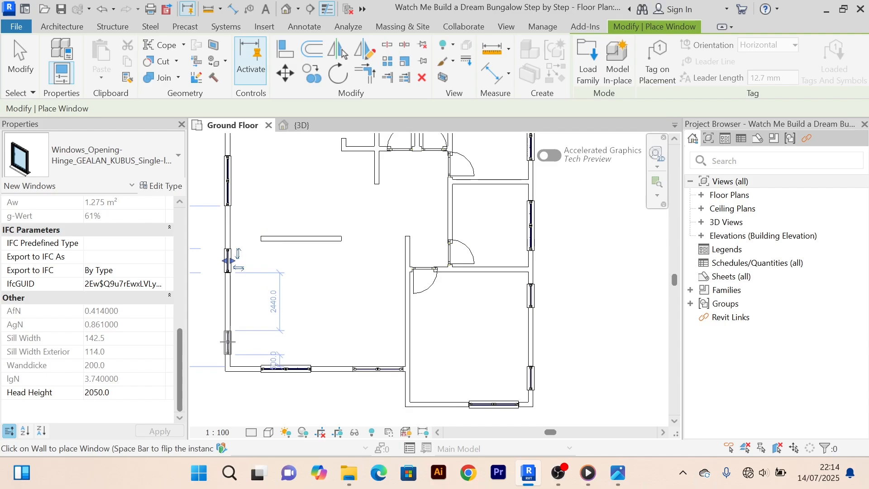
pyautogui.rightClick(283, 193)
pyautogui.click(303, 201)
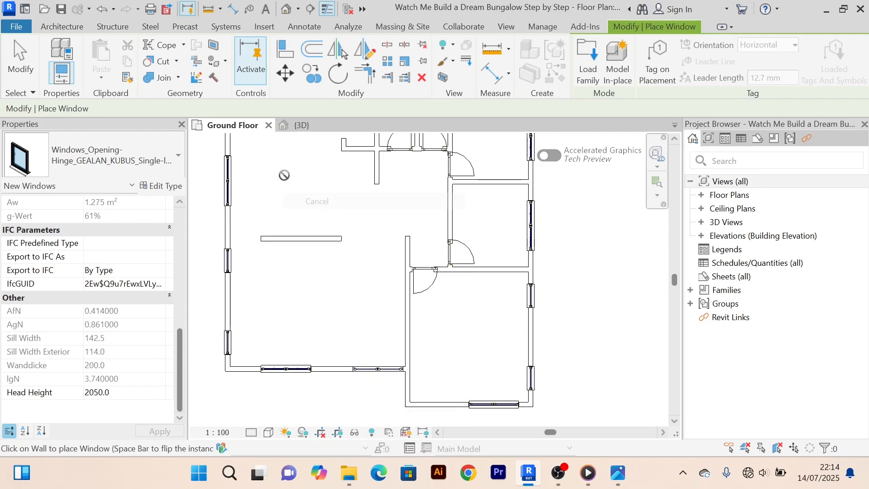
# In the 3D view, set the turn-tilt window type's width to 800 and its height to 2500.
pyautogui.click(308, 124)
pyautogui.scroll(4, 438, 347)
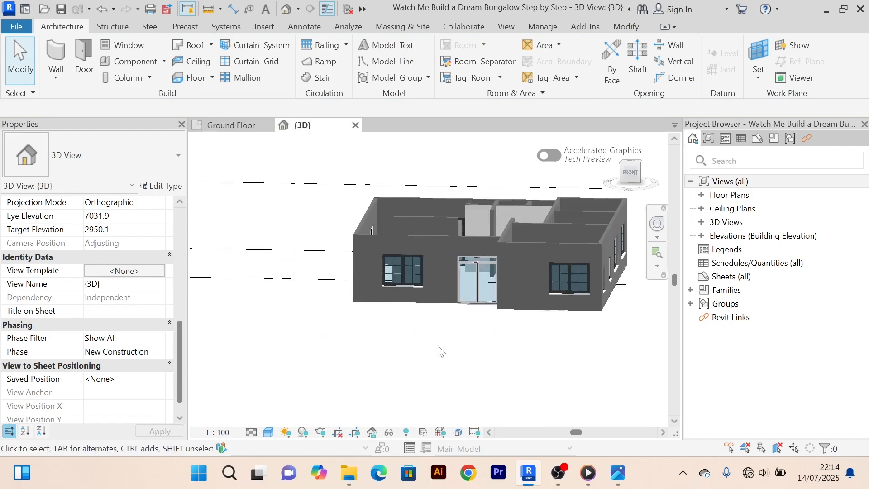
pyautogui.scroll(-3, 446, 337)
pyautogui.moveTo(446, 338); pyautogui.dragTo(356, 280, button='middle')
pyautogui.scroll(5, 324, 286)
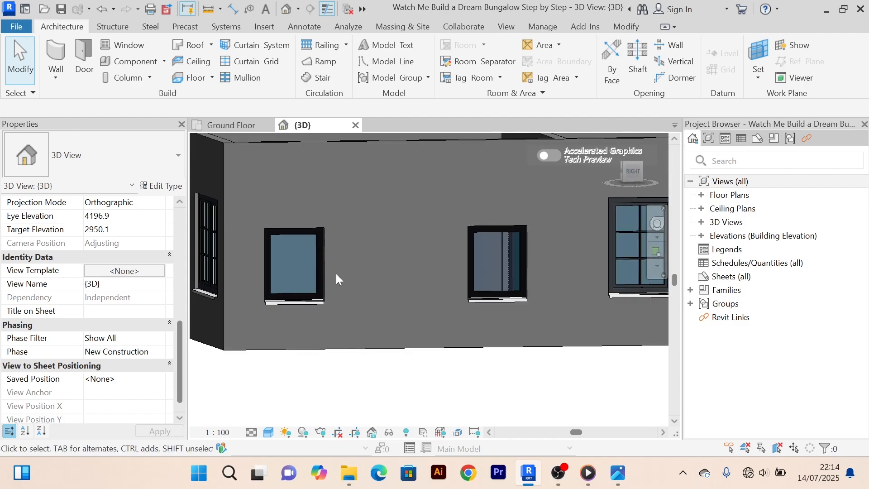
pyautogui.click(322, 271)
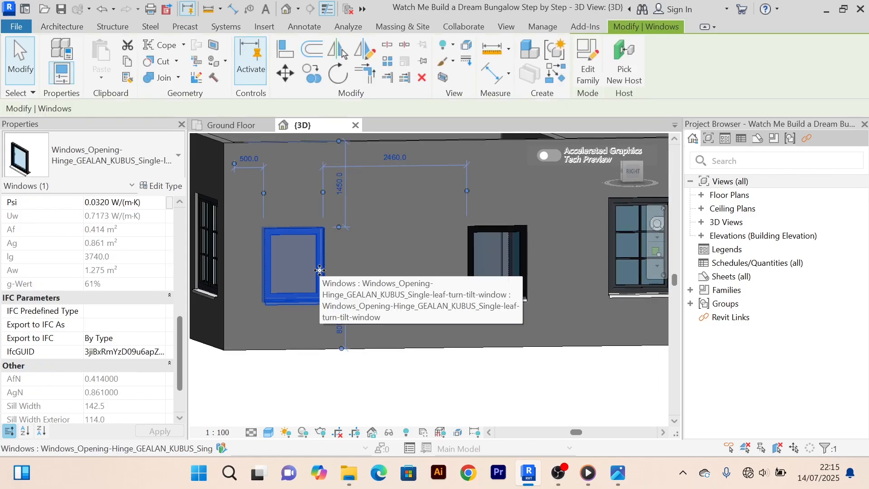
pyautogui.click(163, 187)
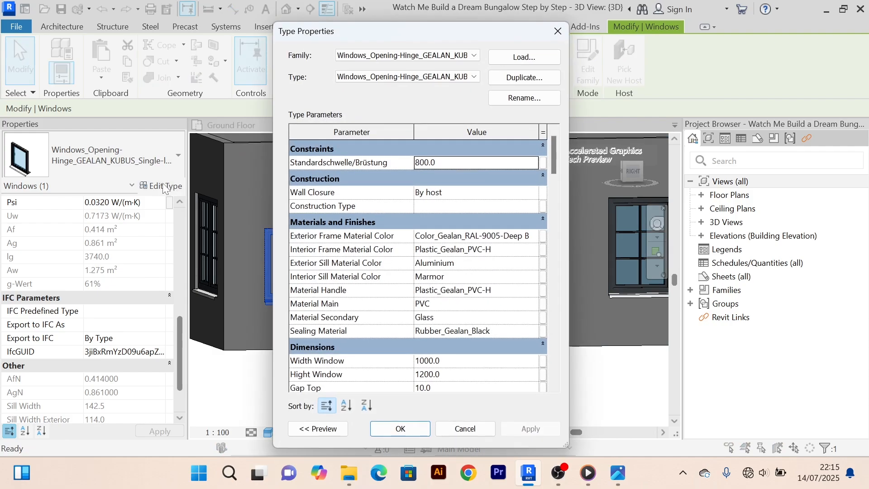
pyautogui.scroll(-2, 489, 285)
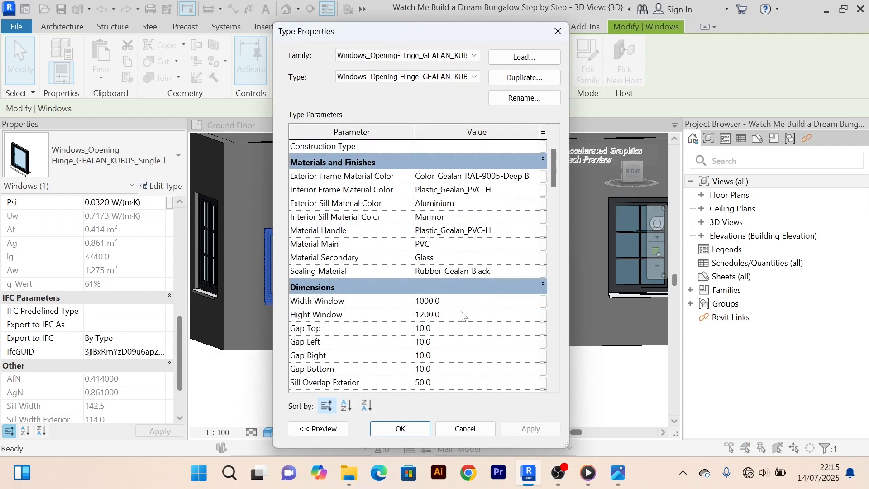
pyautogui.scroll(-1, 462, 316)
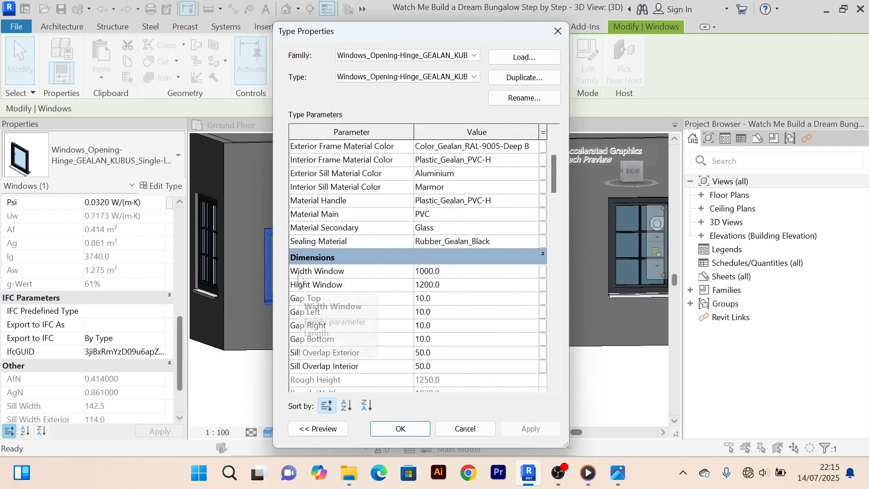
pyautogui.click(449, 274)
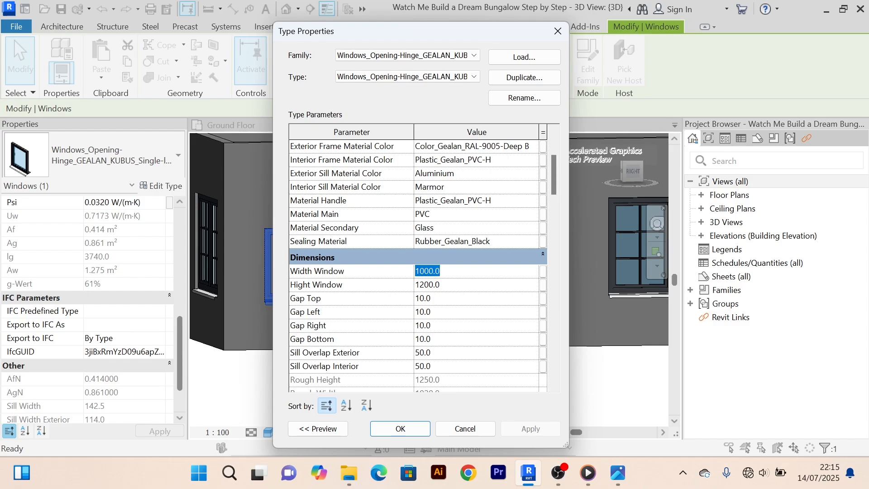
pyautogui.write('800')
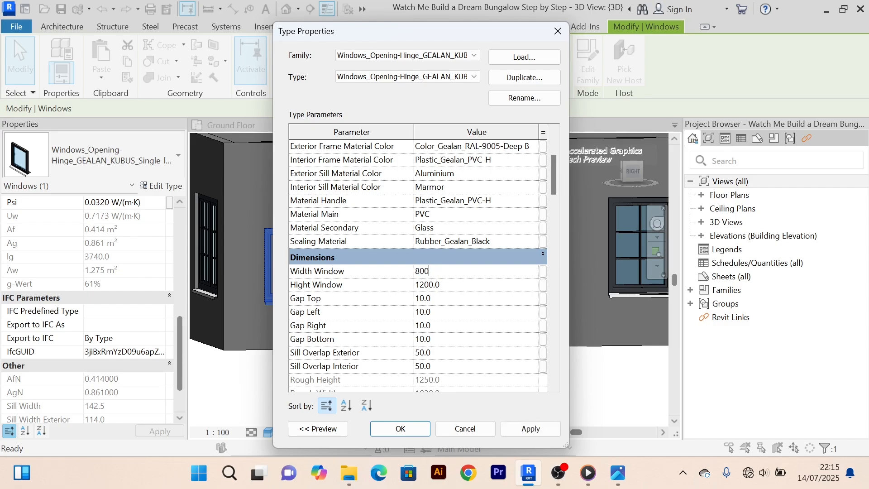
pyautogui.click(463, 287)
pyautogui.write('2')
pyautogui.click(528, 432)
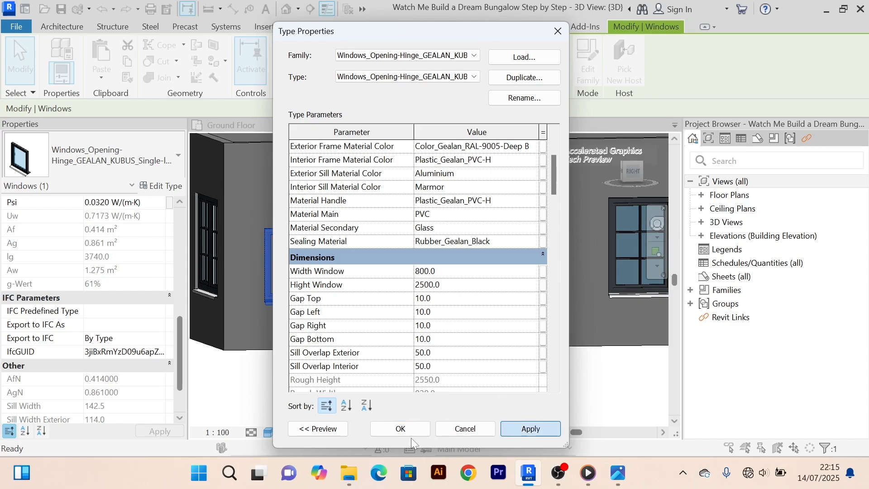
pyautogui.click(401, 430)
pyautogui.scroll(-2, 393, 335)
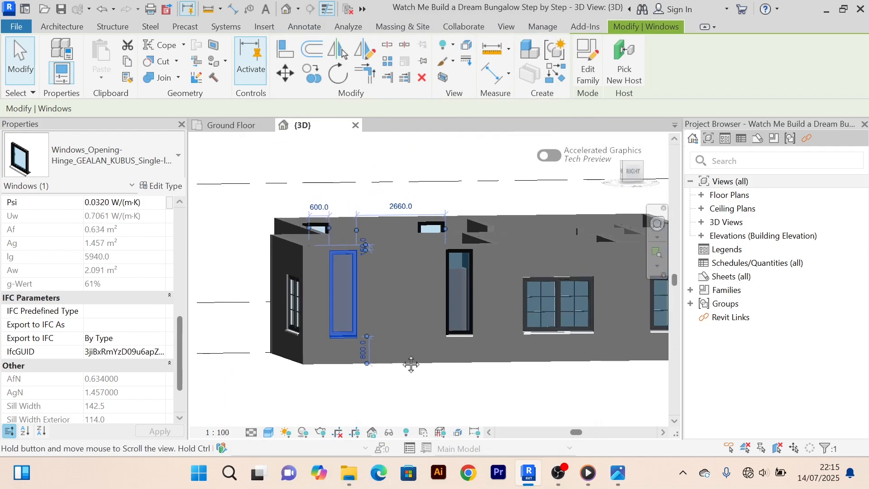
pyautogui.scroll(2, 406, 316)
pyautogui.scroll(-1, 407, 317)
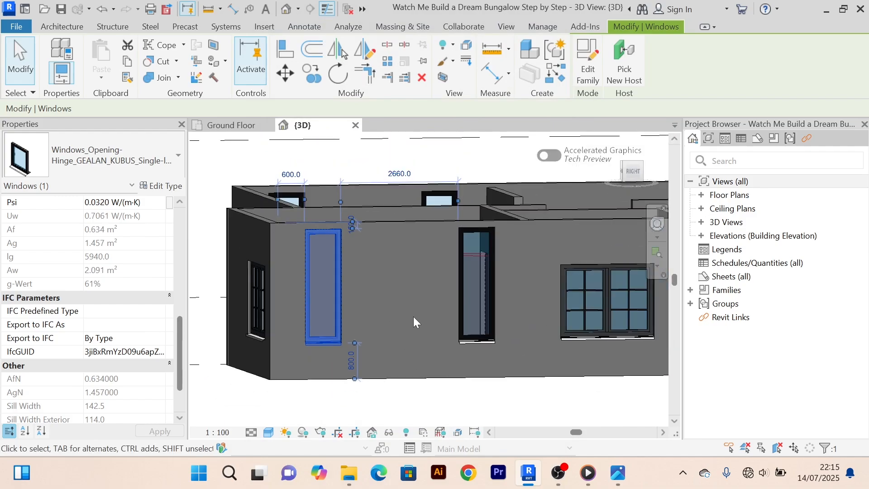
# Set the turn-tilt window type's height to 1500.
pyautogui.click(163, 186)
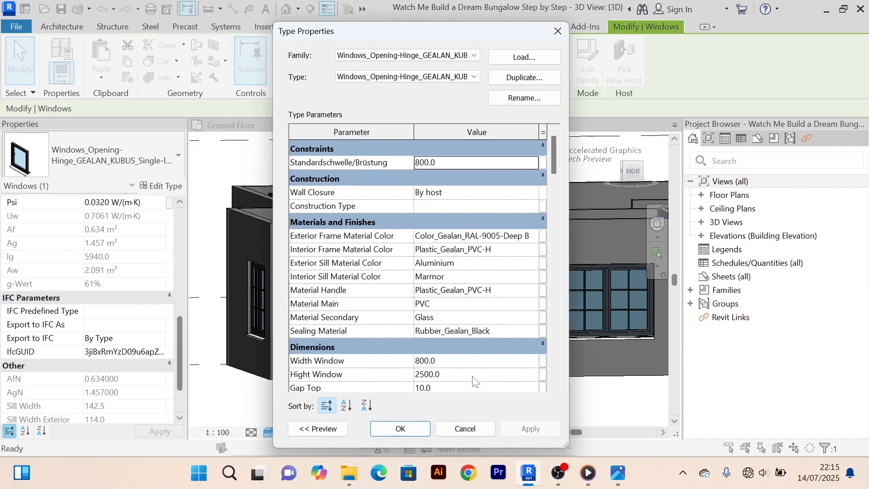
pyautogui.click(462, 376)
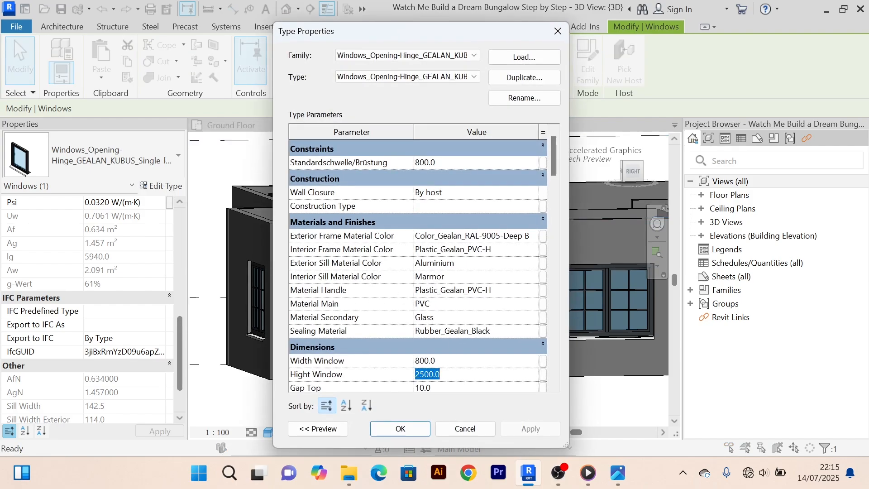
pyautogui.write('1')
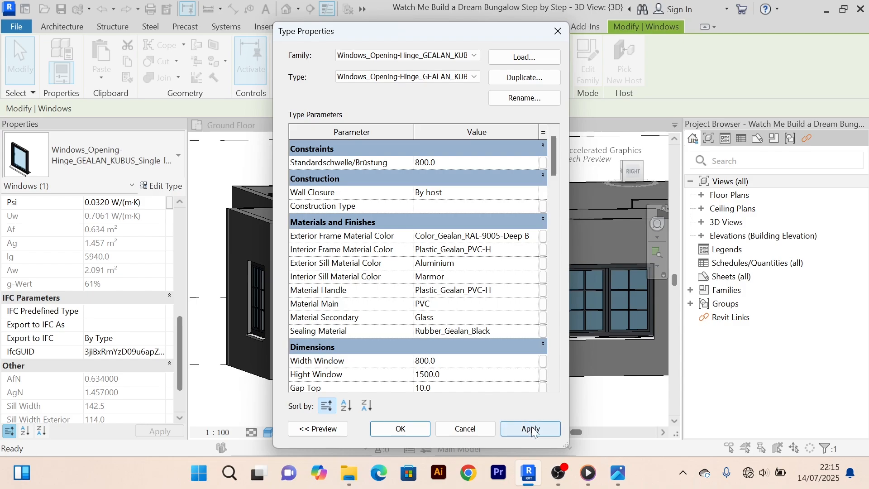
pyautogui.click(383, 427)
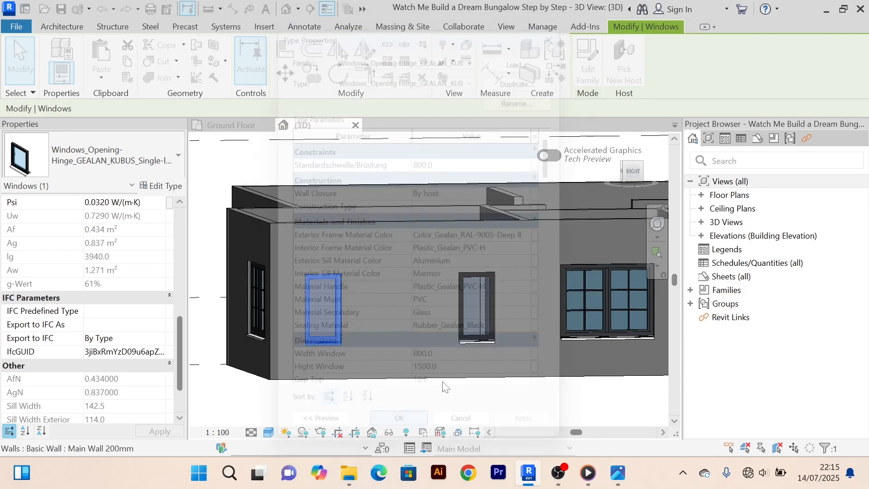
# Select all instances of the turn-tilt window visible in the view and set their head height to 2500.
pyautogui.scroll(-3, 138, 358)
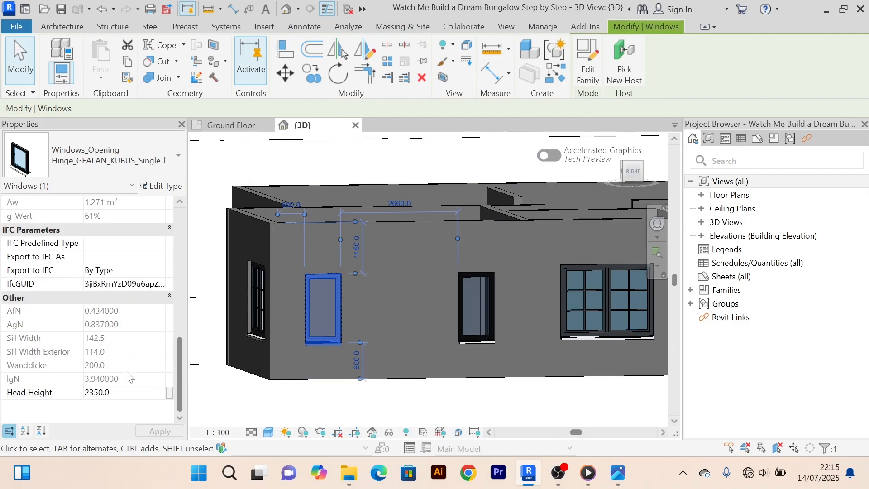
pyautogui.click(127, 395)
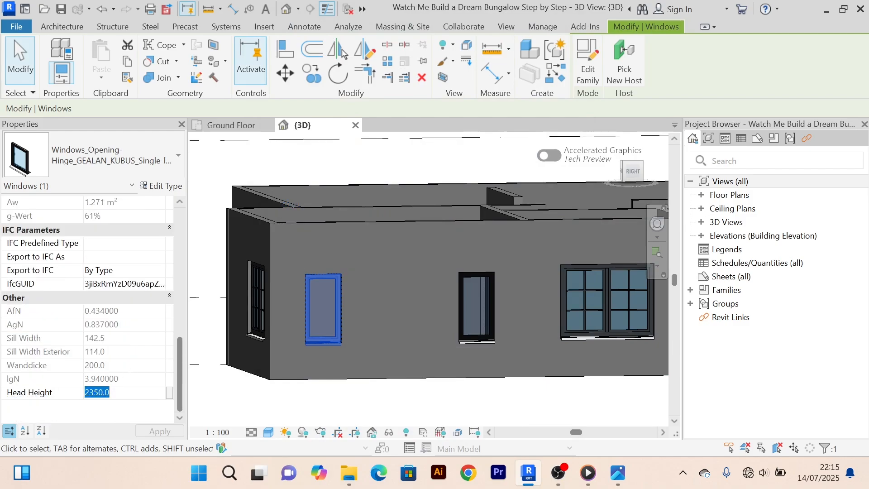
pyautogui.rightClick(336, 301)
pyautogui.moveTo(409, 243)
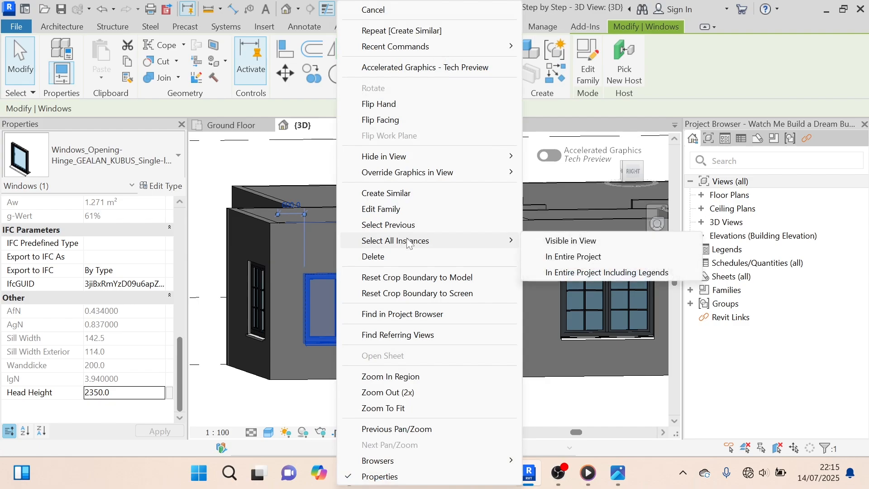
pyautogui.click(566, 240)
pyautogui.click(123, 397)
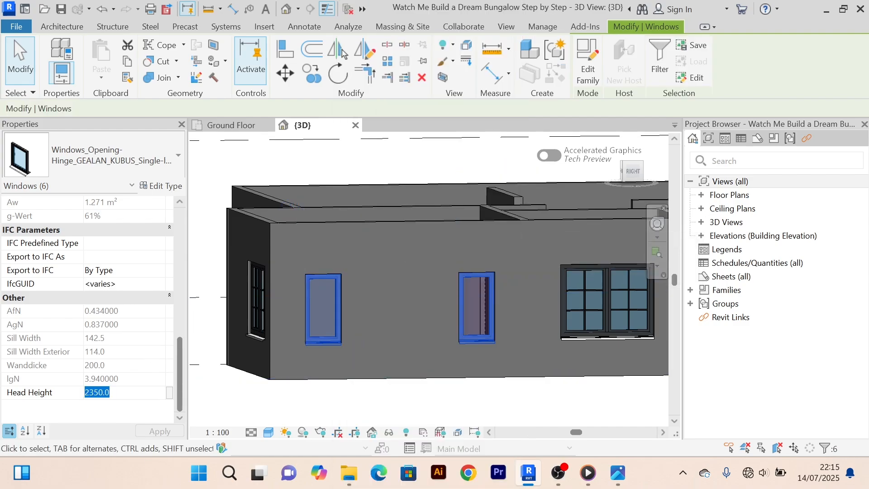
pyautogui.write('250')
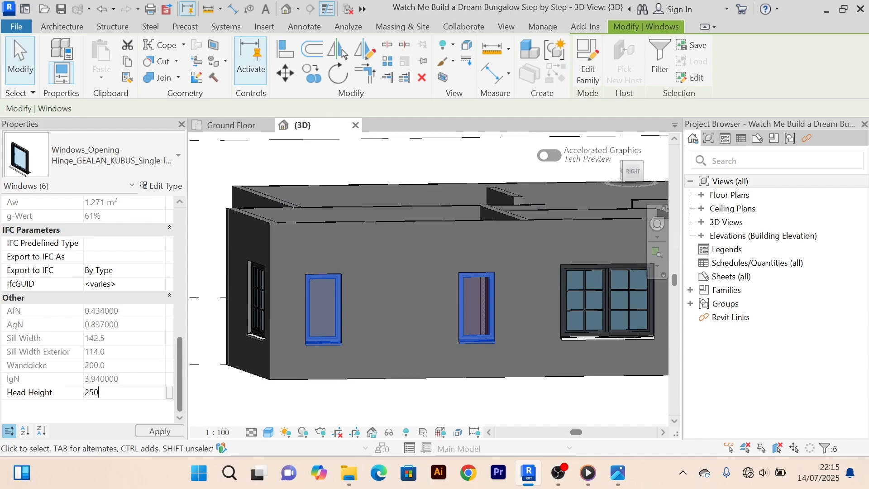
pyautogui.write('0')
pyautogui.press('Return')
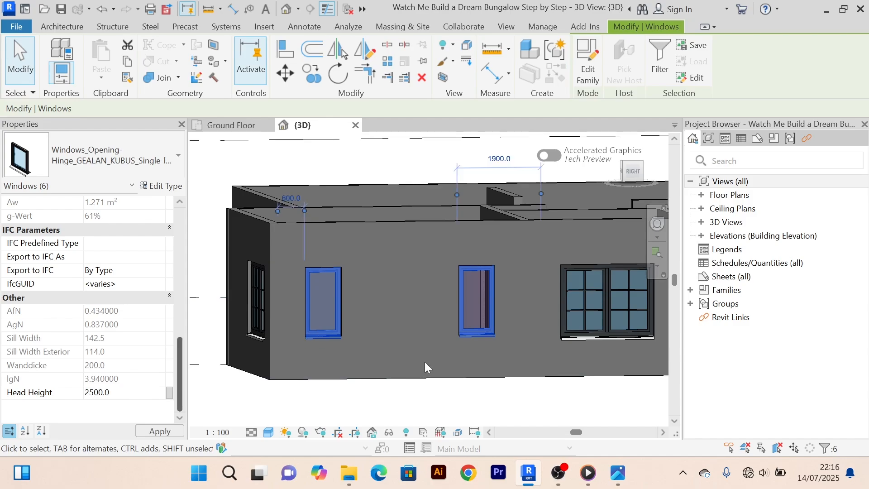
pyautogui.scroll(-2, 411, 346)
pyautogui.click(431, 396)
pyautogui.scroll(4, 400, 294)
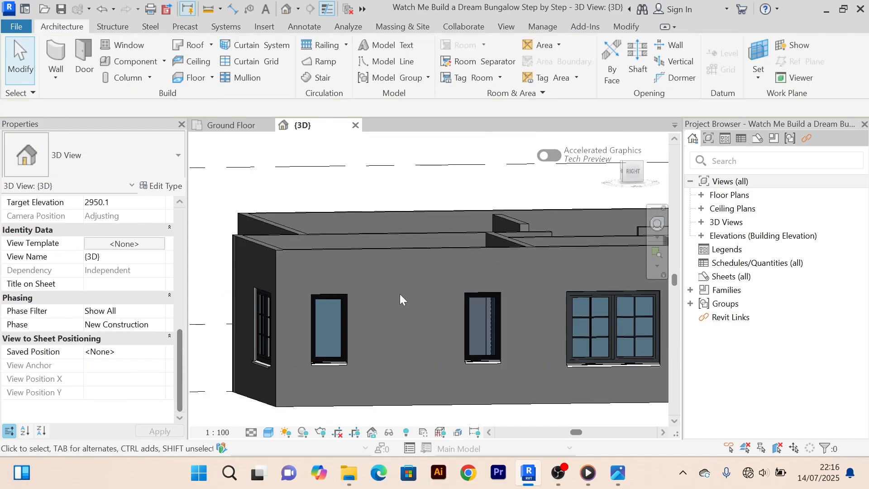
pyautogui.scroll(-4, 393, 277)
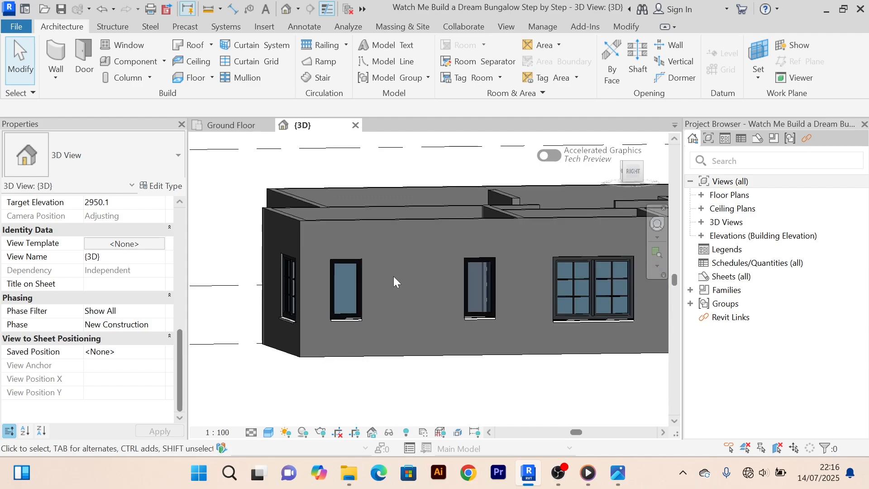
# Inspect the windows and their head alignment on all exterior sides of the bungalow in 3D.
pyautogui.scroll(-3, 409, 303)
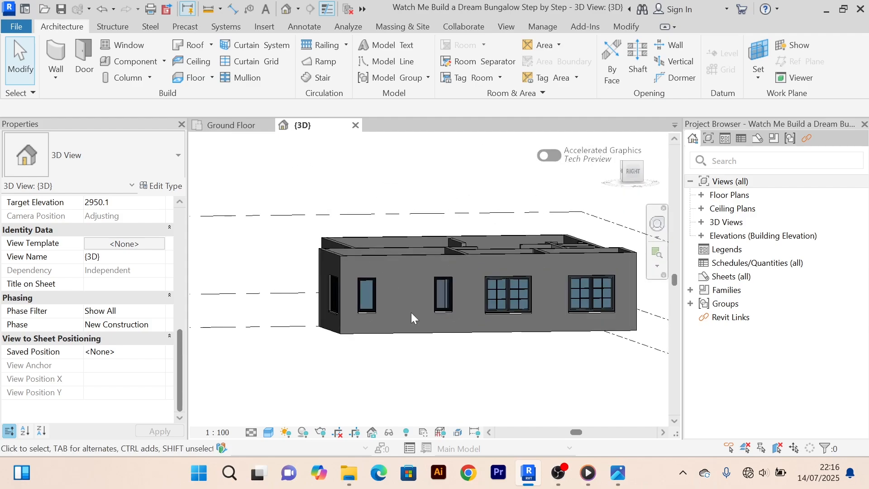
pyautogui.keyDown('shift'); pyautogui.moveTo(408, 305); pyautogui.dragTo(505, 323, button='middle'); pyautogui.keyUp('shift')
pyautogui.scroll(-3, 471, 297)
pyautogui.scroll(3, 346, 318)
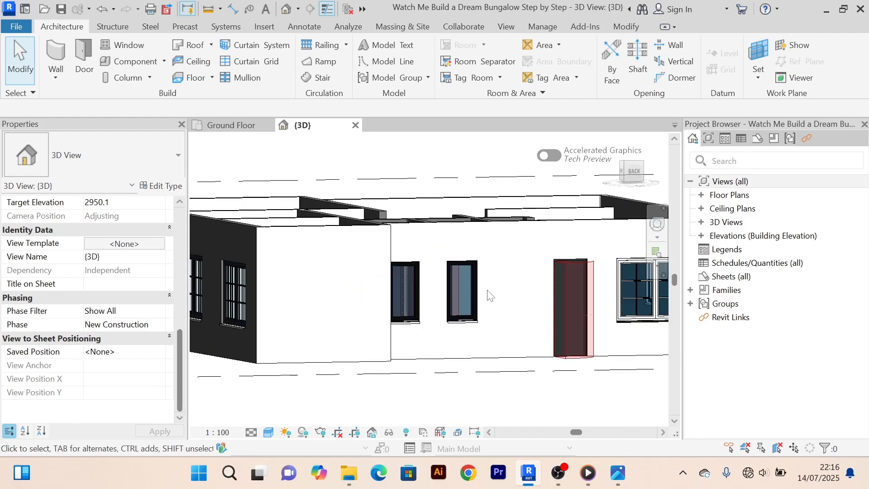
pyautogui.keyDown('shift'); pyautogui.moveTo(488, 291); pyautogui.dragTo(398, 298, button='middle'); pyautogui.keyUp('shift')
pyautogui.moveTo(339, 281); pyautogui.dragTo(468, 296, button='middle')
pyautogui.scroll(2, 405, 290)
pyautogui.scroll(-3, 406, 290)
pyautogui.scroll(2, 513, 296)
pyautogui.scroll(-1, 512, 298)
pyautogui.keyDown('shift'); pyautogui.moveTo(408, 303); pyautogui.dragTo(547, 311, button='middle'); pyautogui.keyUp('shift')
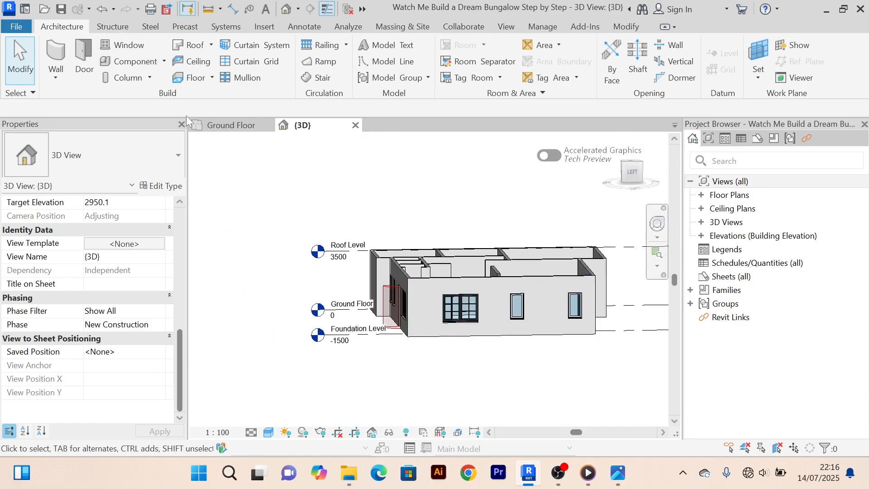
# In the Ground Floor plan, add a matching single-leaf turn-tilt window to the small room beside the exterior door, 190 mm from each side wall.
pyautogui.click(231, 125)
pyautogui.moveTo(564, 244); pyautogui.dragTo(514, 253, button='middle')
pyautogui.scroll(-2, 552, 245)
pyautogui.scroll(3, 380, 227)
pyautogui.moveTo(429, 237); pyautogui.dragTo(414, 254, button='middle')
pyautogui.scroll(3, 480, 202)
pyautogui.scroll(2, 412, 172)
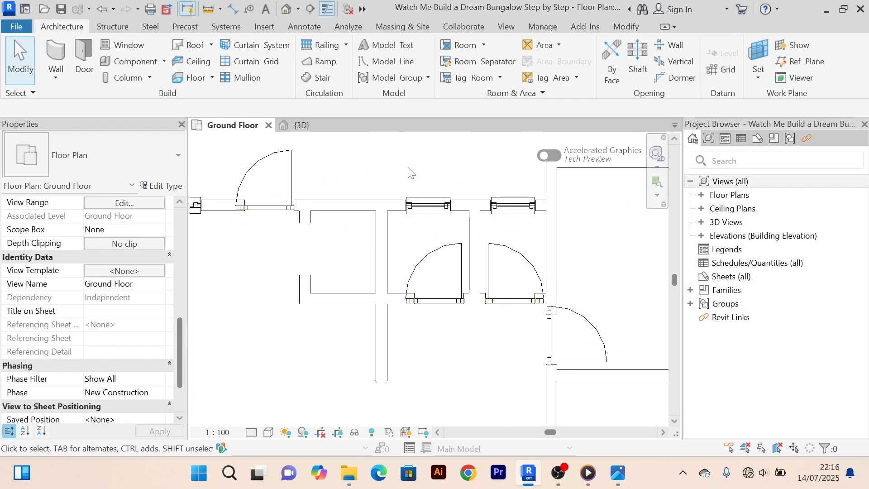
pyautogui.scroll(-2, 400, 174)
pyautogui.scroll(3, 352, 208)
pyautogui.scroll(-4, 352, 197)
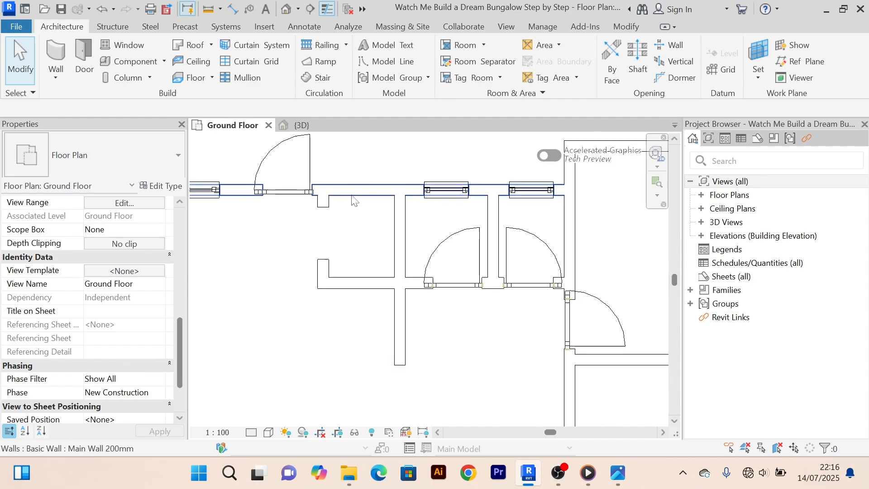
pyautogui.moveTo(361, 214); pyautogui.dragTo(369, 234, button='middle')
pyautogui.scroll(2, 353, 208)
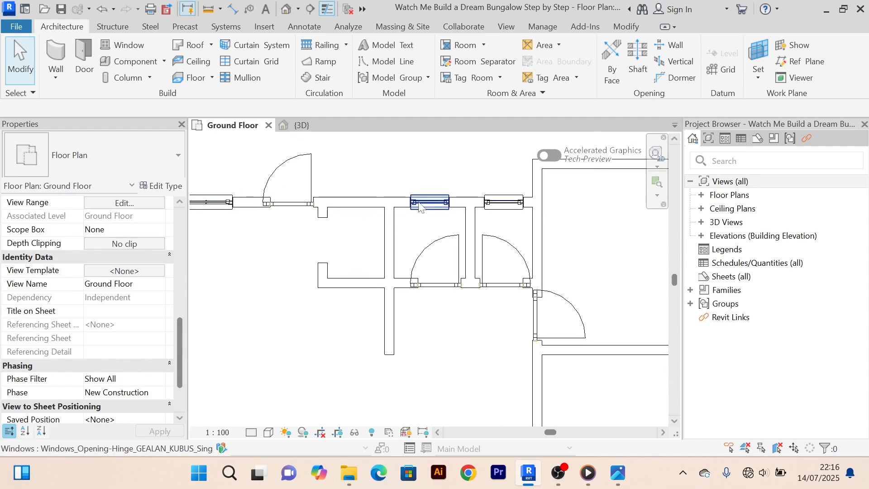
pyautogui.click(425, 206)
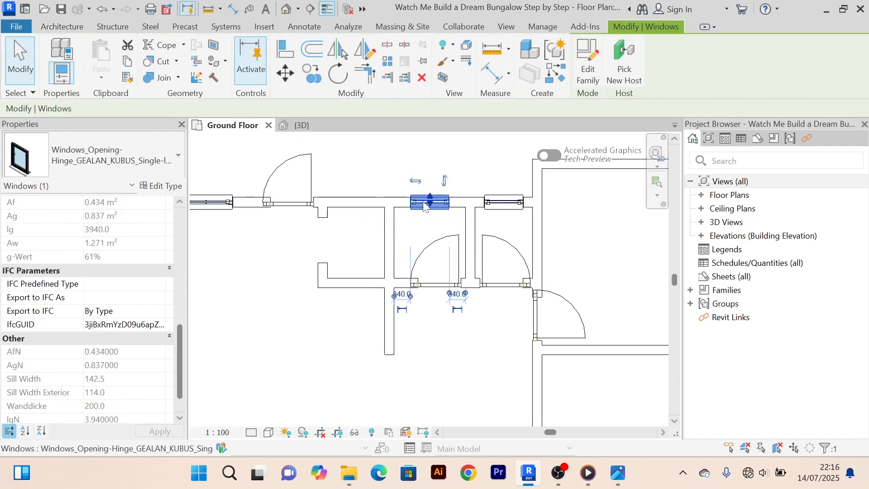
pyautogui.click(555, 78)
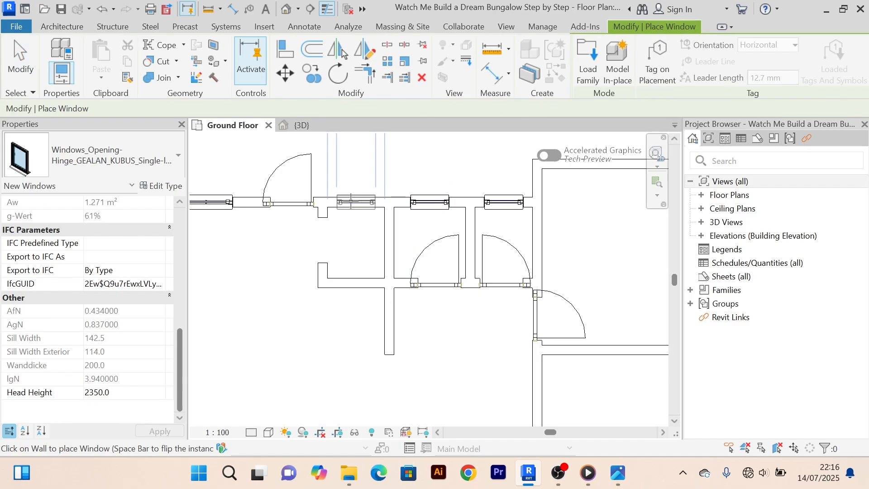
pyautogui.scroll(-2, 356, 201)
pyautogui.rightClick(406, 161)
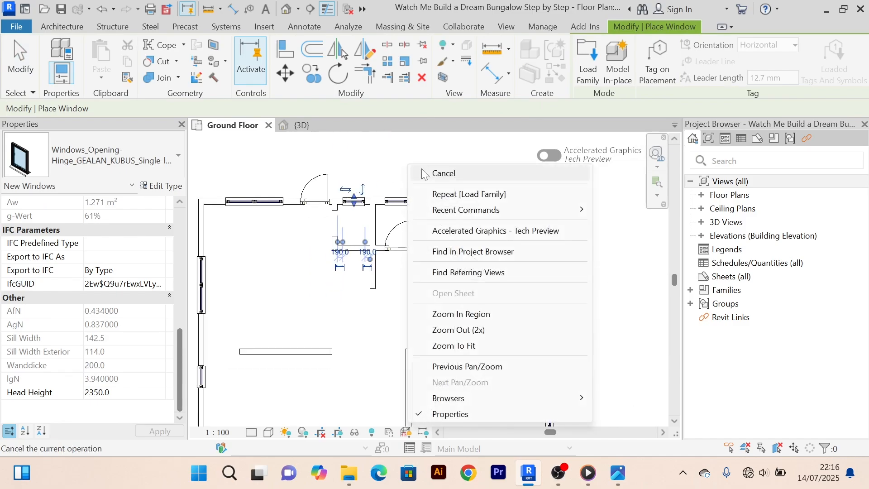
pyautogui.click(437, 172)
pyautogui.rightClick(412, 148)
pyautogui.click(436, 155)
pyautogui.scroll(1, 326, 241)
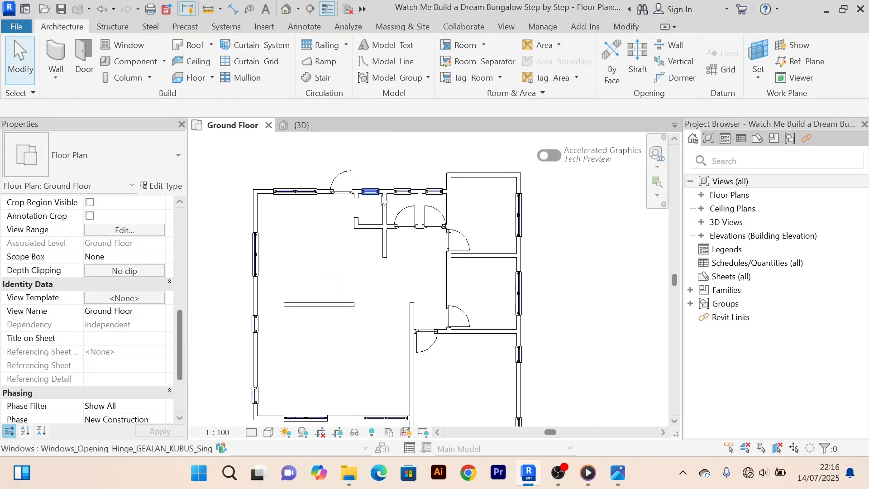
# Review the ground floor plan's room layout and openings, including the open area around the freestanding wall.
pyautogui.moveTo(382, 196); pyautogui.dragTo(358, 195, button='middle')
pyautogui.scroll(-2, 475, 223)
pyautogui.moveTo(475, 223); pyautogui.dragTo(452, 244, button='middle')
pyautogui.scroll(-2, 453, 242)
pyautogui.scroll(-2, 475, 198)
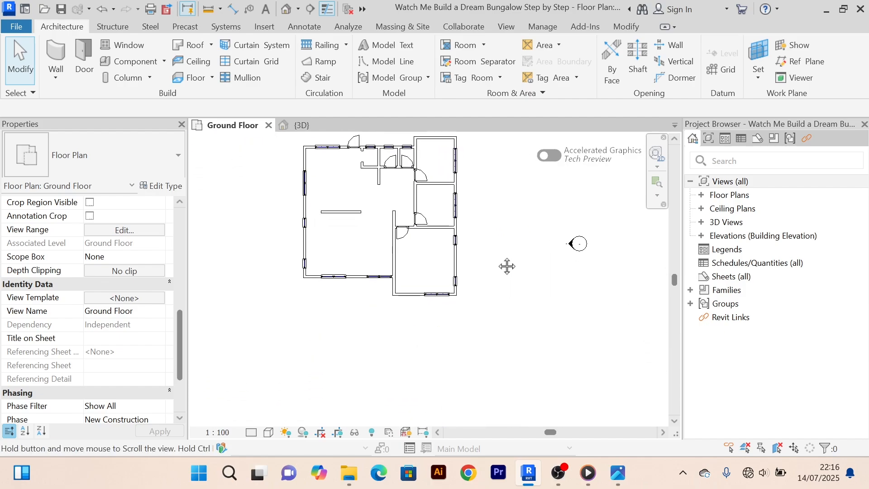
pyautogui.scroll(4, 397, 263)
pyautogui.scroll(1, 444, 258)
pyautogui.scroll(1, 408, 249)
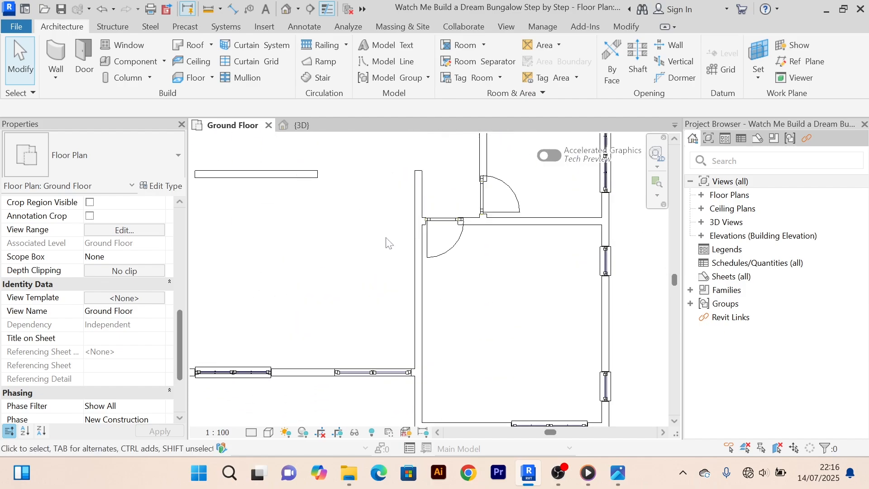
pyautogui.moveTo(388, 243); pyautogui.dragTo(403, 272, button='middle')
pyautogui.scroll(-1, 404, 272)
pyautogui.scroll(-2, 401, 278)
pyautogui.scroll(1, 385, 281)
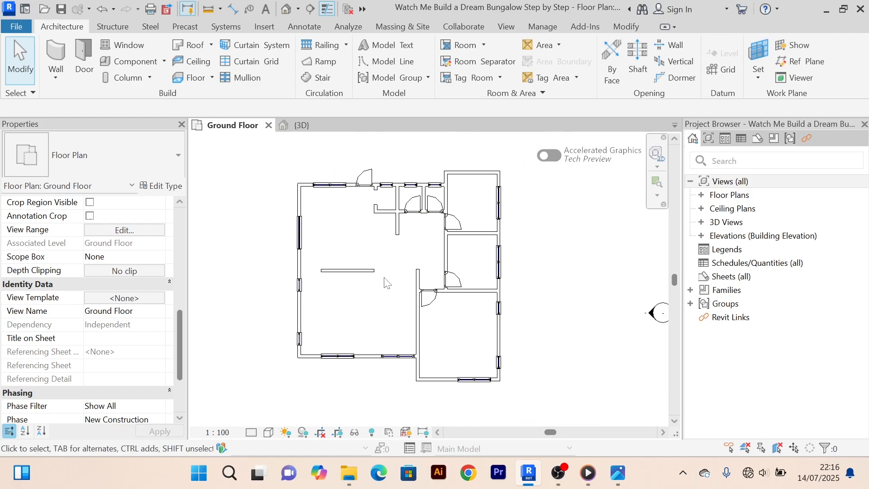
pyautogui.scroll(3, 369, 239)
pyautogui.scroll(-2, 368, 238)
pyautogui.moveTo(368, 238); pyautogui.dragTo(353, 220, button='middle')
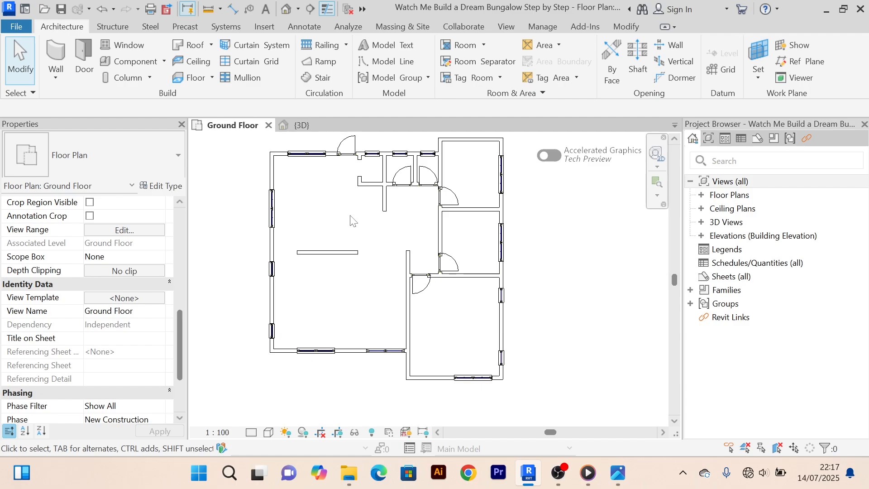
pyautogui.scroll(1, 365, 249)
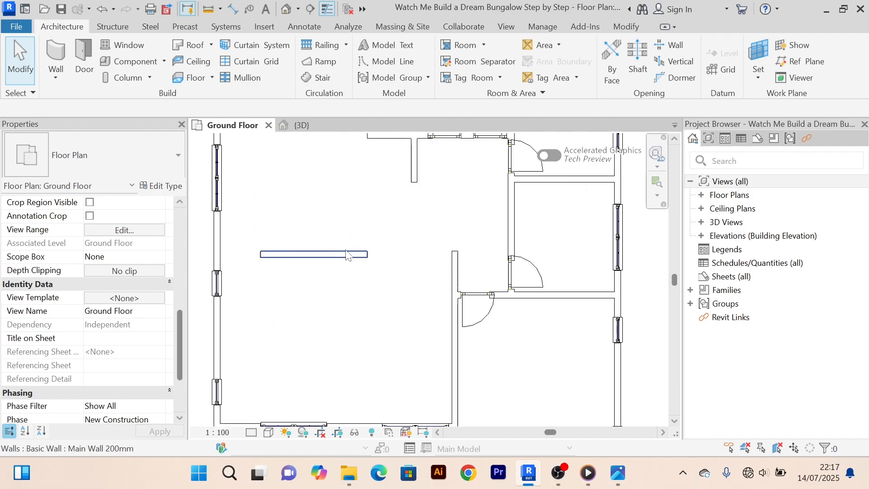
pyautogui.scroll(-2, 352, 258)
pyautogui.scroll(1, 358, 281)
pyautogui.scroll(-1, 357, 283)
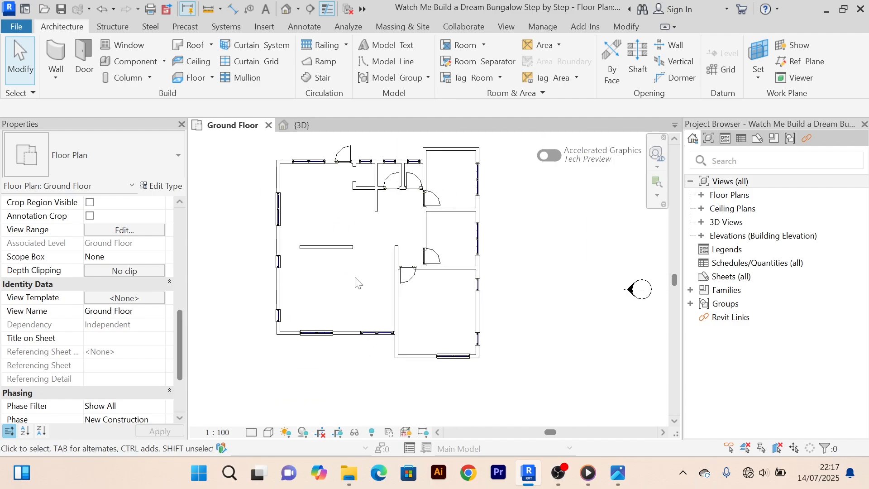
pyautogui.scroll(2, 355, 282)
pyautogui.scroll(-1, 356, 283)
pyautogui.scroll(1, 356, 284)
pyautogui.scroll(-1, 357, 285)
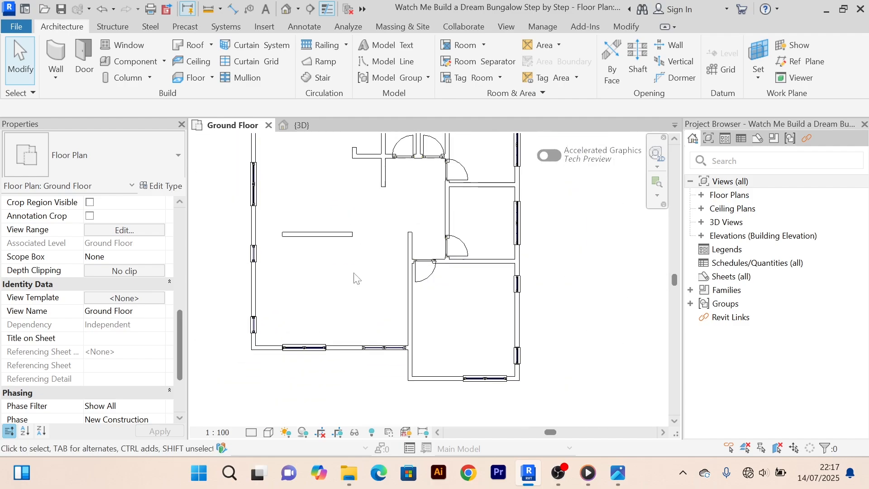
pyautogui.scroll(-2, 357, 289)
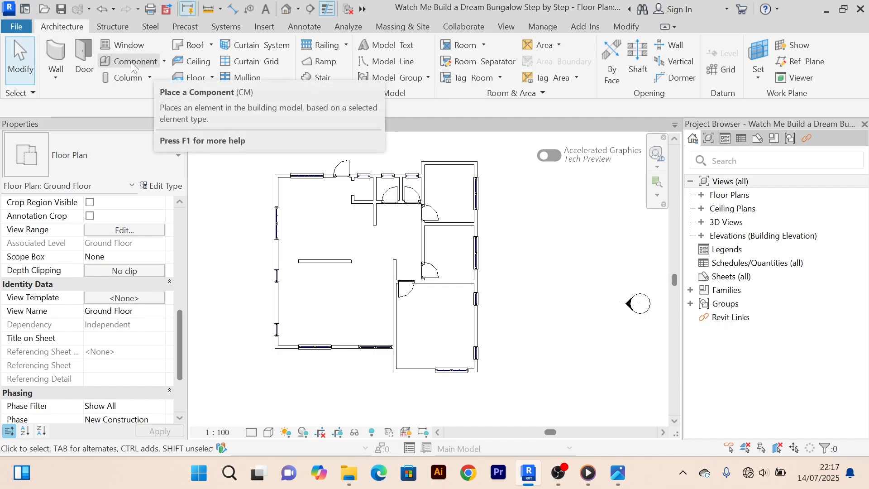
# Load the corner sofa family Furniture_Sofas-Armchairs_Fritz-Hansen_Alphabet-SofaT-Series-PL300-4.rfa from REVIT LIBRARIES as a component.
pyautogui.click(164, 62)
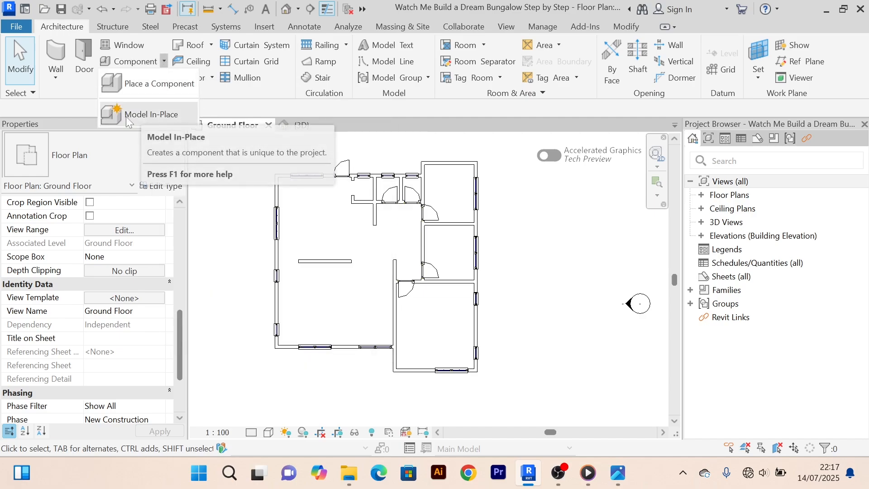
pyautogui.click(166, 86)
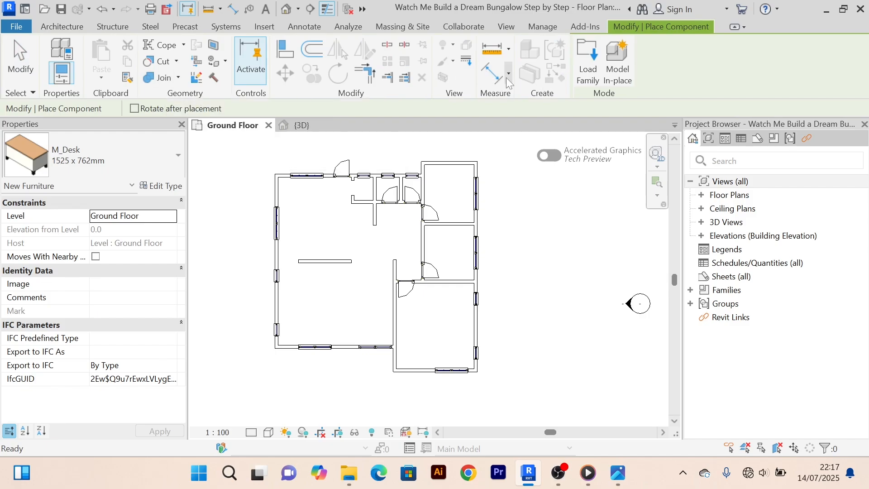
pyautogui.click(590, 58)
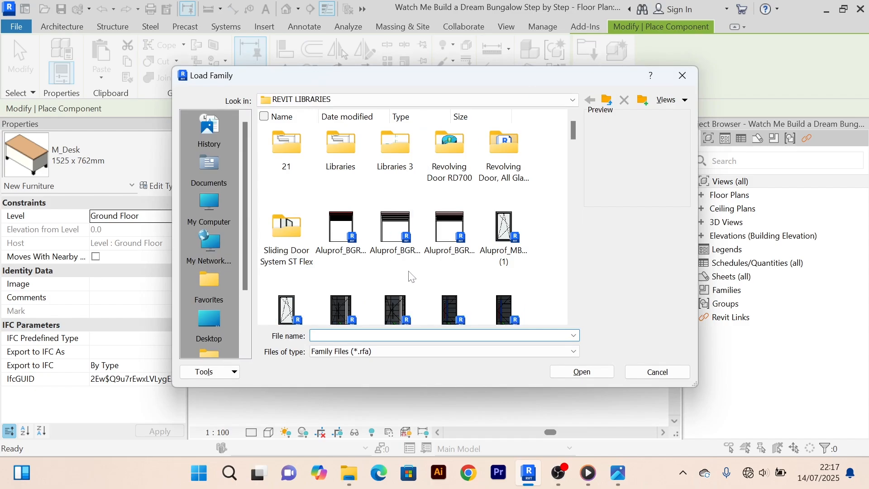
pyautogui.scroll(-5, 411, 276)
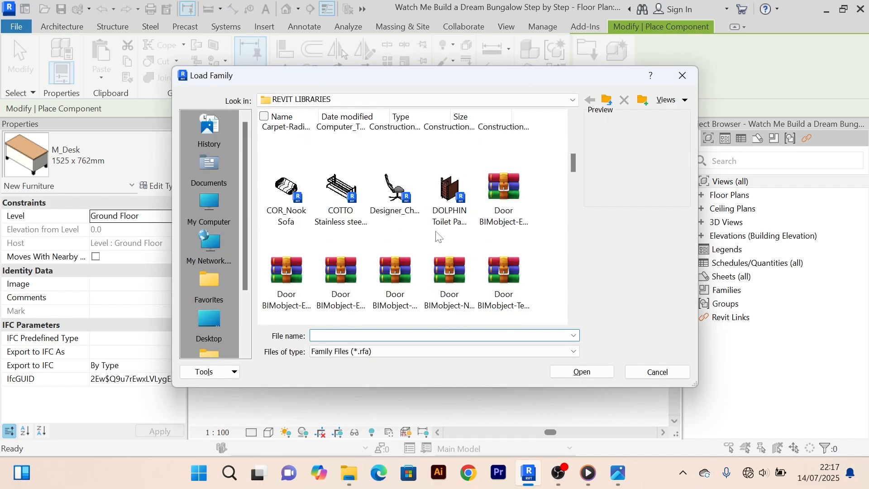
pyautogui.scroll(-6, 438, 242)
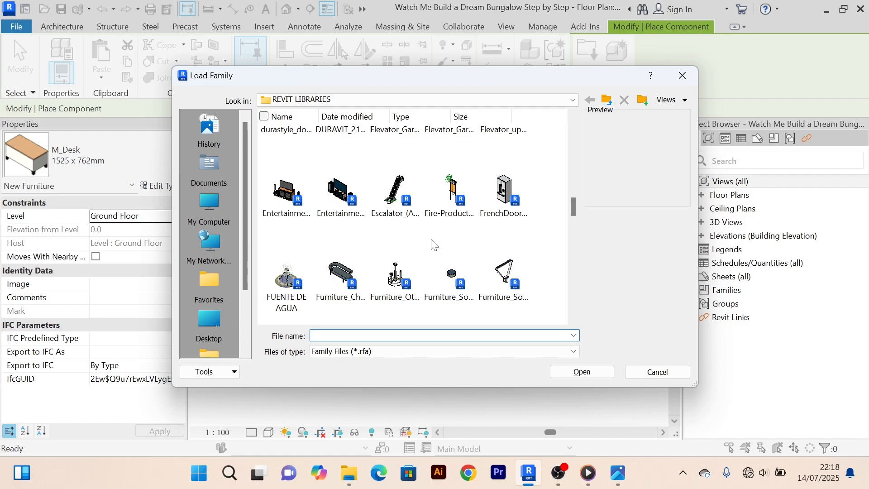
pyautogui.scroll(-3, 433, 244)
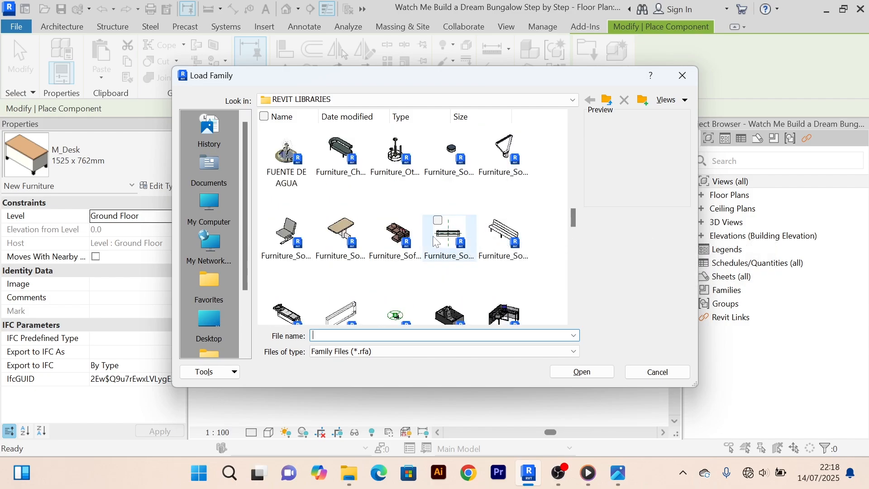
pyautogui.click(397, 247)
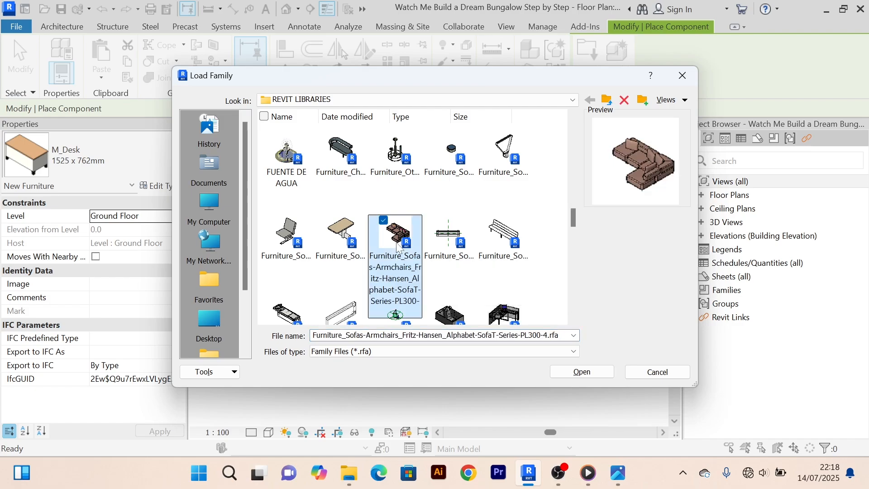
pyautogui.scroll(-2, 453, 240)
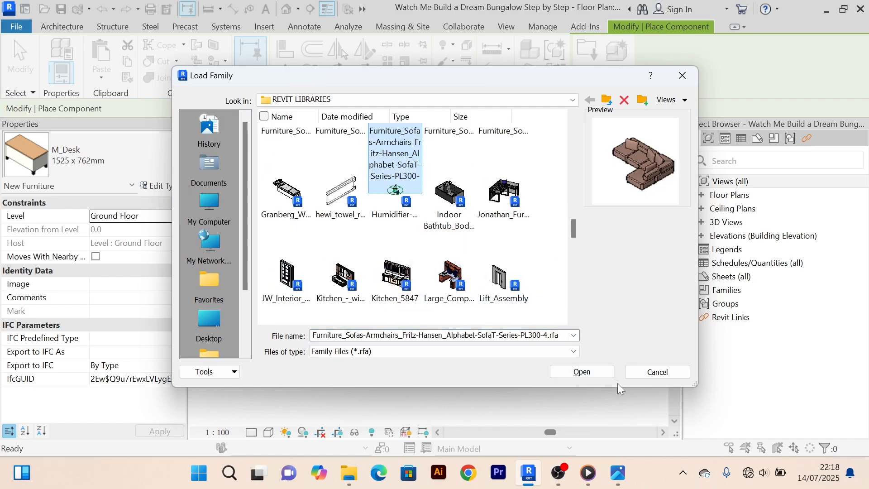
pyautogui.click(582, 372)
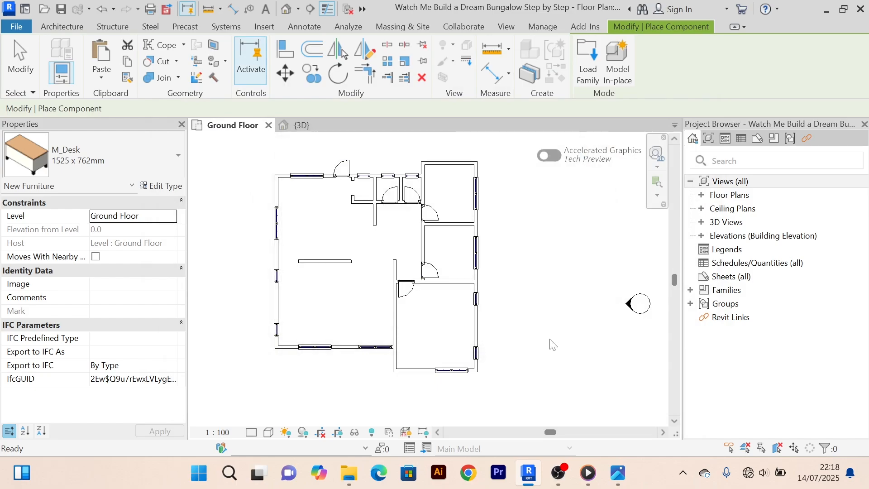
# Place the sofa in the large room, centred about 1800 mm below the freestanding wall and 3600 mm from the interior wall to its right.
pyautogui.scroll(3, 362, 281)
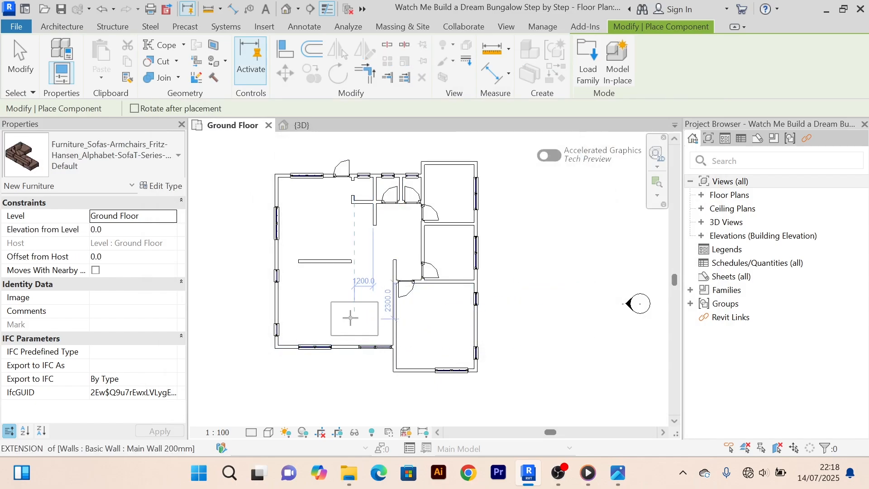
pyautogui.moveTo(361, 314); pyautogui.dragTo(419, 326, button='middle')
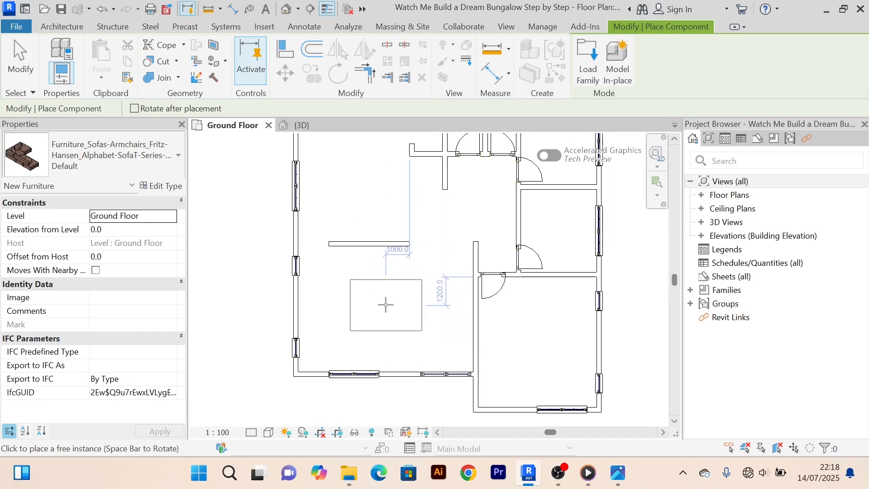
pyautogui.click(389, 290)
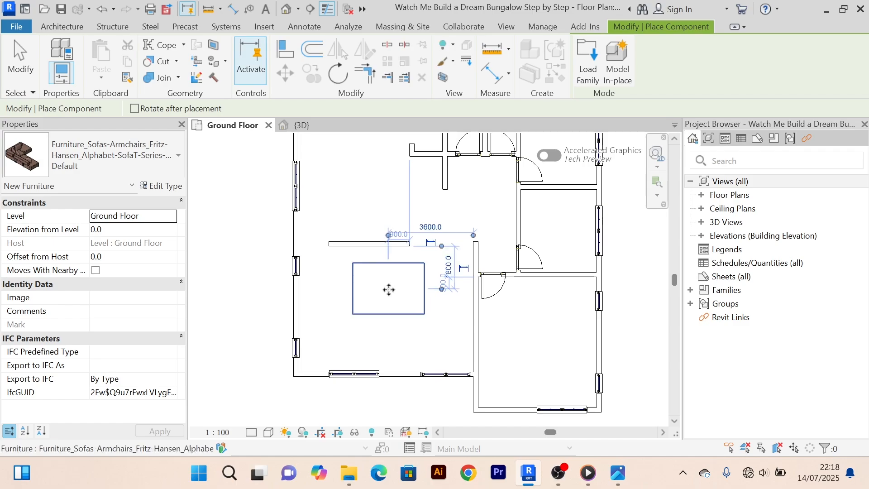
pyautogui.rightClick(360, 196)
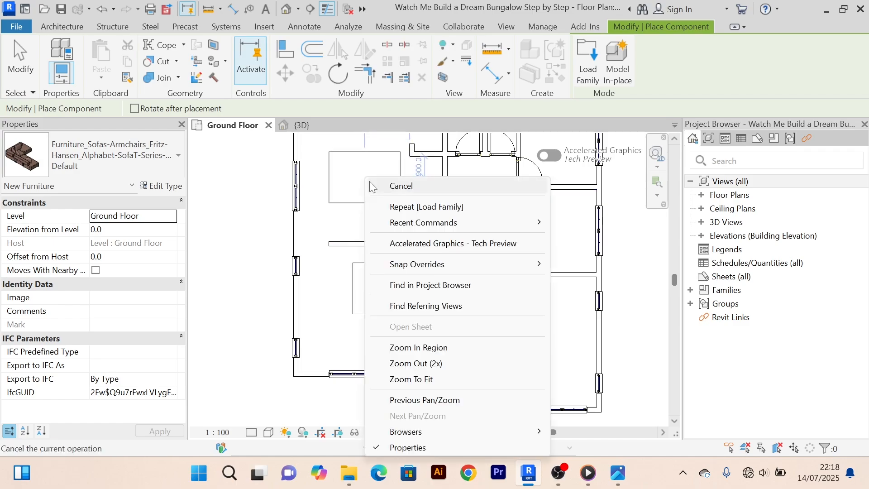
pyautogui.click(390, 187)
# Inspect the placed sofa from above in the 3D view, checking its orientation relative to the freestanding wall.
pyautogui.click(324, 130)
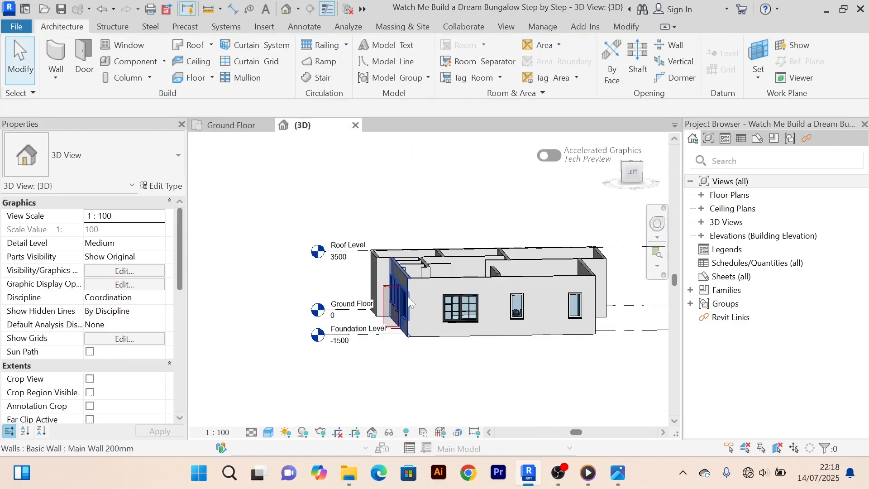
pyautogui.scroll(2, 423, 275)
pyautogui.scroll(-2, 423, 275)
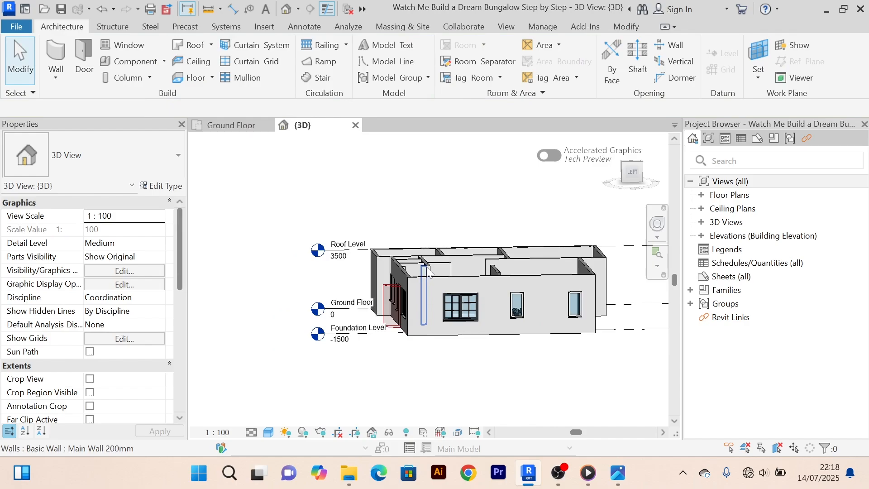
pyautogui.keyDown('shift'); pyautogui.moveTo(424, 277); pyautogui.dragTo(408, 289, button='middle'); pyautogui.keyUp('shift')
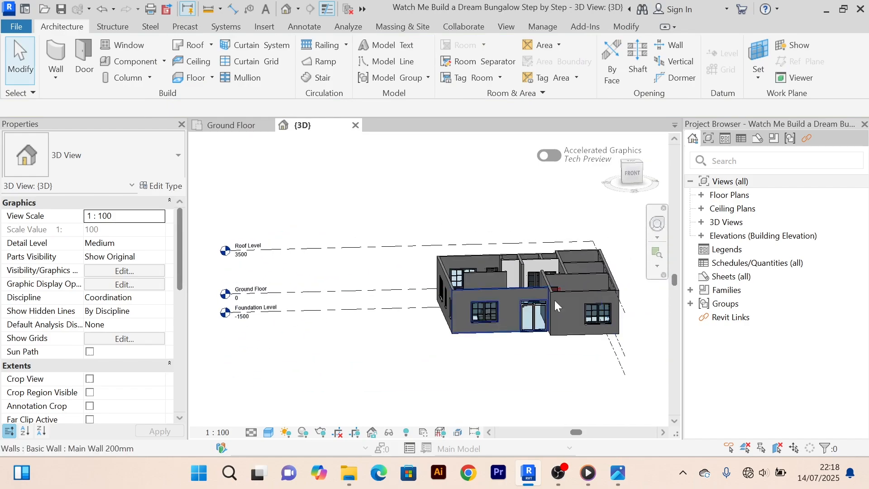
pyautogui.scroll(3, 555, 298)
pyautogui.moveTo(554, 293); pyautogui.dragTo(543, 308, button='middle')
pyautogui.keyDown('shift'); pyautogui.moveTo(488, 276); pyautogui.dragTo(451, 396, button='middle'); pyautogui.keyUp('shift')
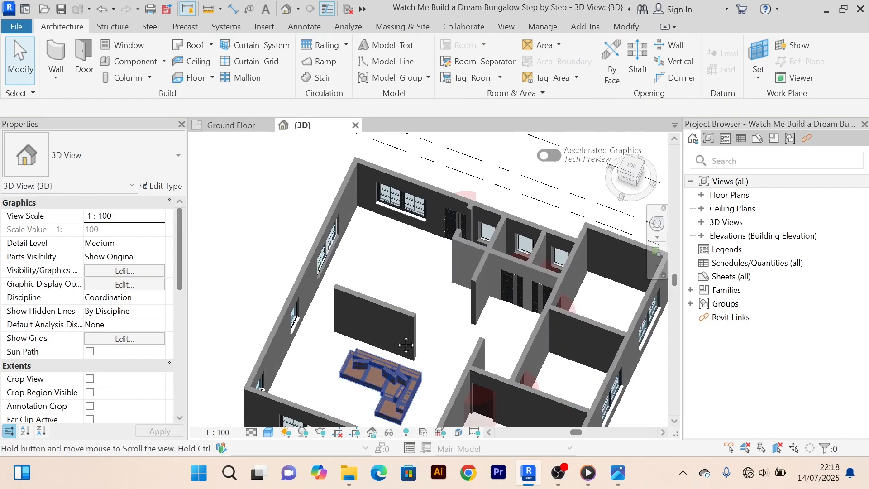
# Examine the corner sofa's seats and cushions up close in the 3D view, along with its position in the room.
pyautogui.scroll(5, 426, 294)
pyautogui.scroll(4, 461, 272)
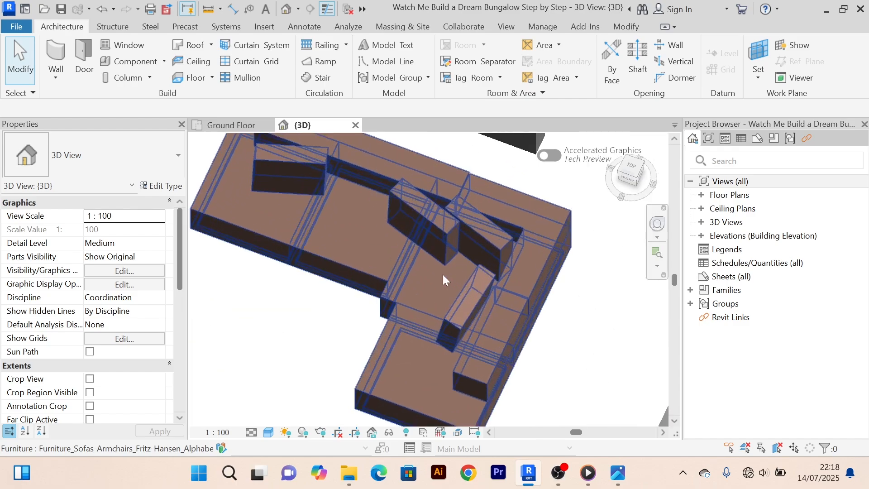
pyautogui.scroll(-1, 508, 266)
pyautogui.scroll(-1, 509, 267)
pyautogui.moveTo(509, 271); pyautogui.dragTo(503, 254, button='middle')
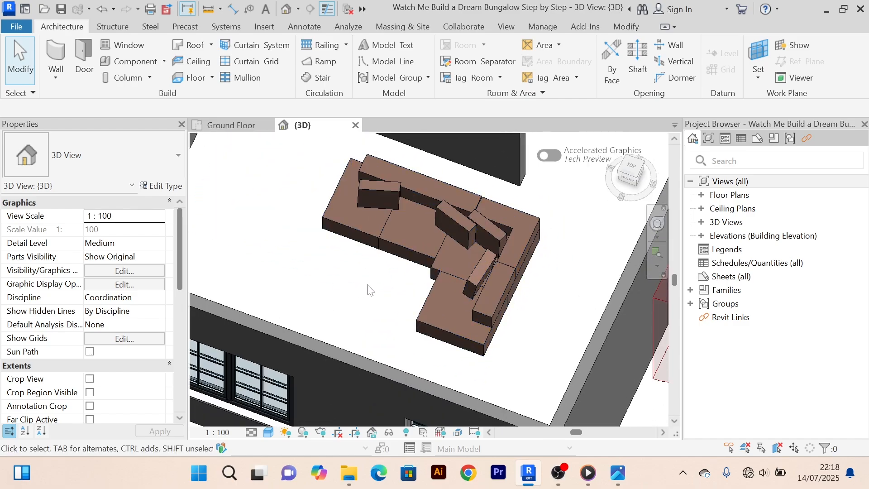
pyautogui.scroll(-2, 446, 248)
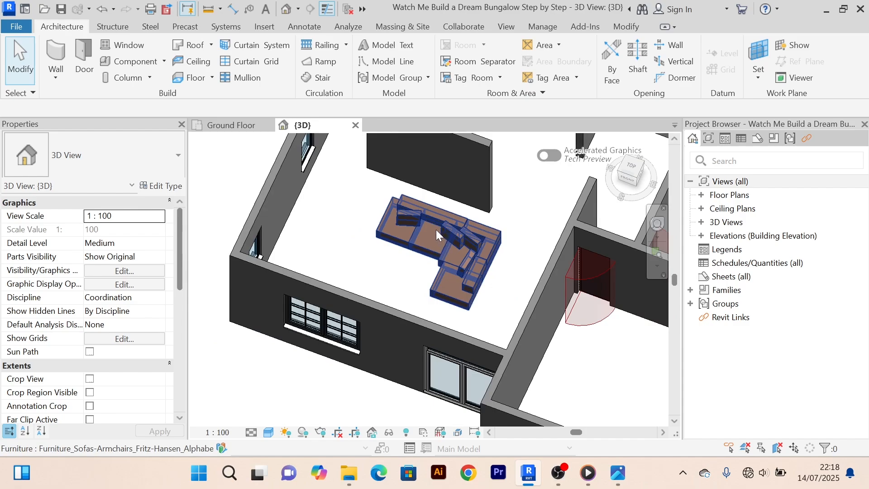
# Switch to the Ground Floor plan and set its visual style to Shaded.
pyautogui.click(231, 125)
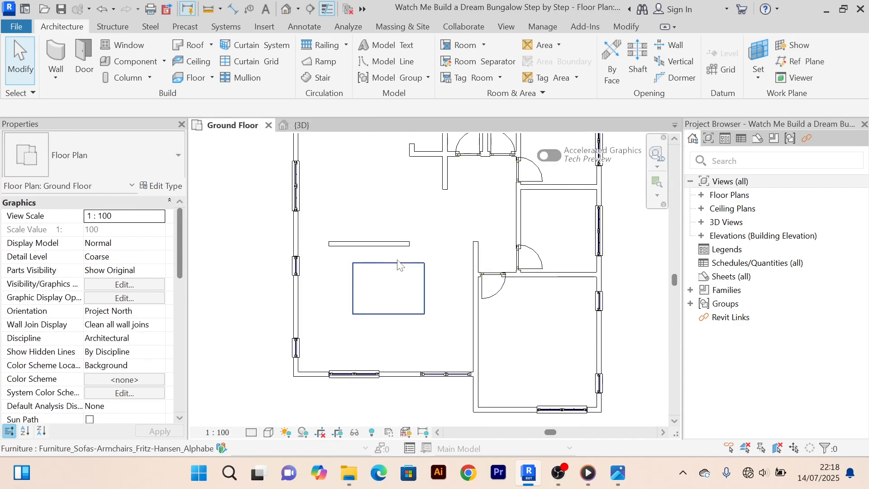
pyautogui.click(426, 297)
pyautogui.scroll(-2, 423, 325)
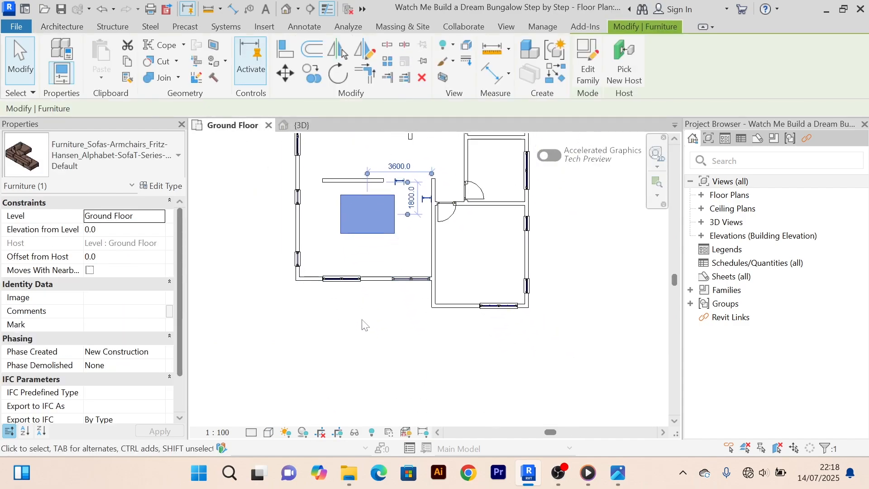
pyautogui.click(270, 432)
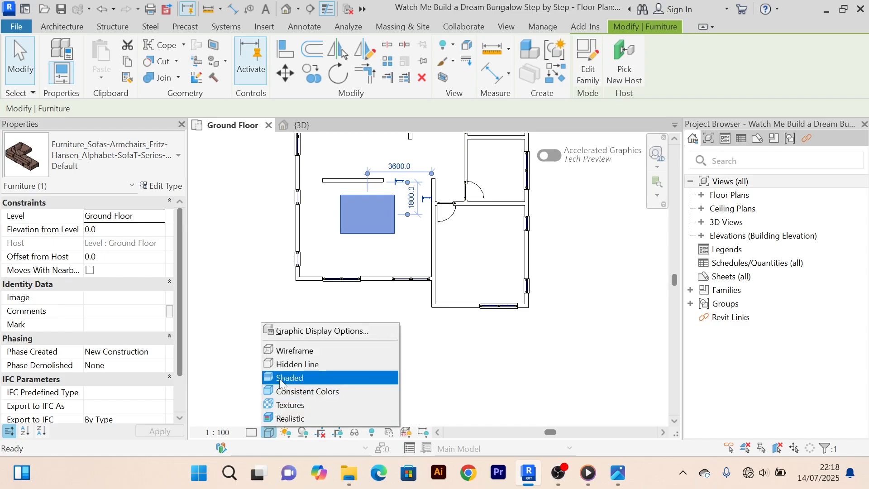
pyautogui.click(292, 378)
pyautogui.scroll(2, 376, 247)
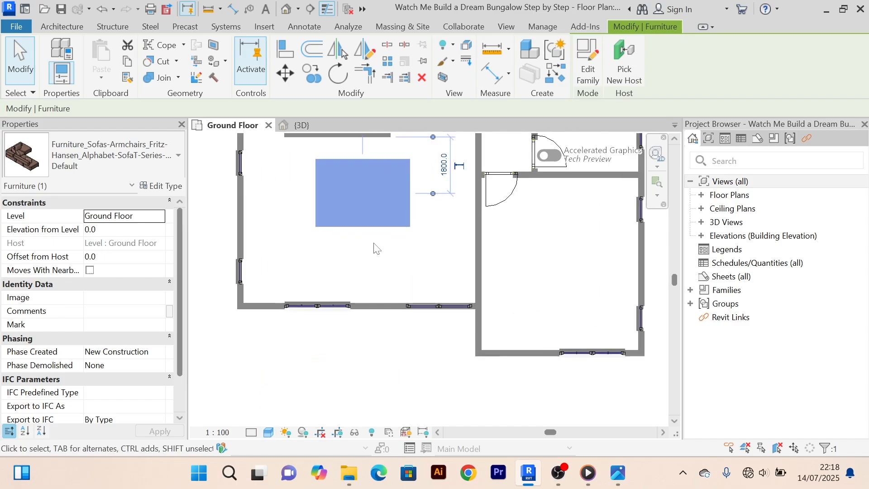
pyautogui.click(379, 270)
pyautogui.scroll(-3, 380, 270)
pyautogui.scroll(3, 372, 257)
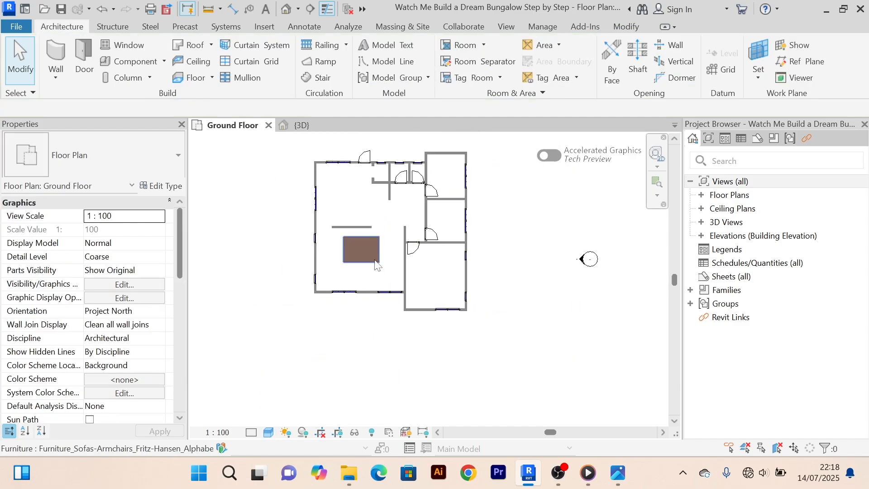
# Try the Fine detail level in the Ground Floor plan and check how the sofa and windows are drawn.
pyautogui.scroll(-3, 390, 284)
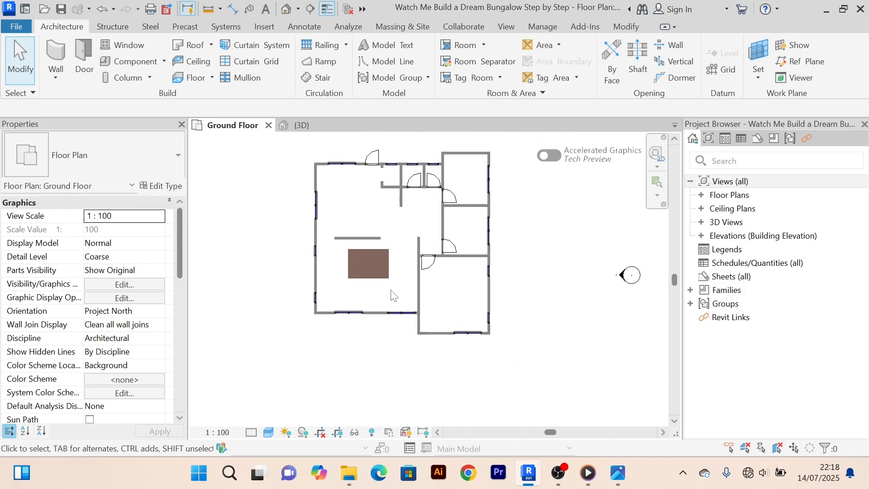
pyautogui.scroll(2, 387, 290)
pyautogui.click(382, 269)
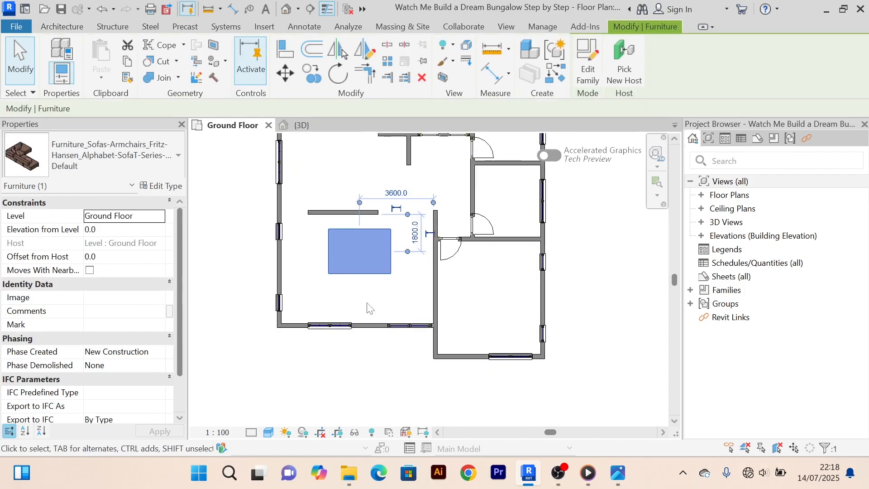
pyautogui.scroll(-2, 368, 304)
pyautogui.moveTo(353, 384); pyautogui.dragTo(357, 361, button='middle')
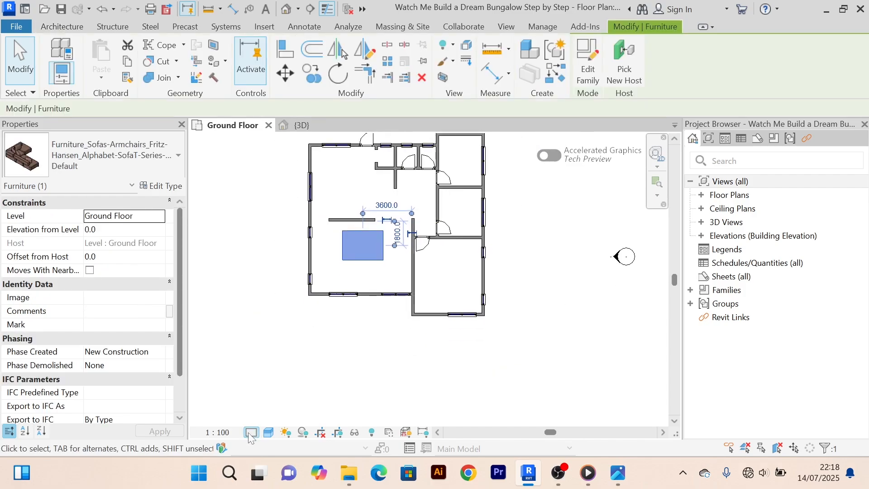
pyautogui.click(251, 432)
pyautogui.click(267, 416)
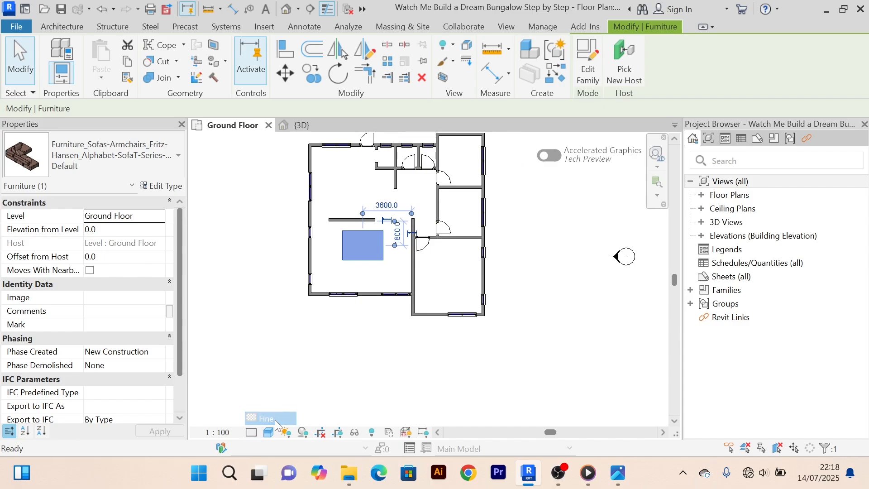
pyautogui.click(309, 380)
pyautogui.moveTo(333, 347); pyautogui.dragTo(273, 318, button='middle')
pyautogui.scroll(2, 288, 236)
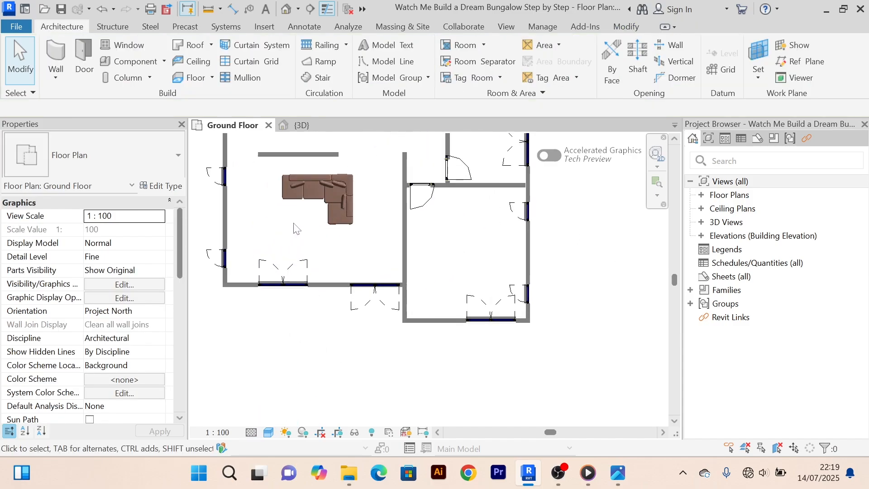
pyautogui.moveTo(307, 227); pyautogui.dragTo(357, 228, button='middle')
pyautogui.scroll(1, 330, 254)
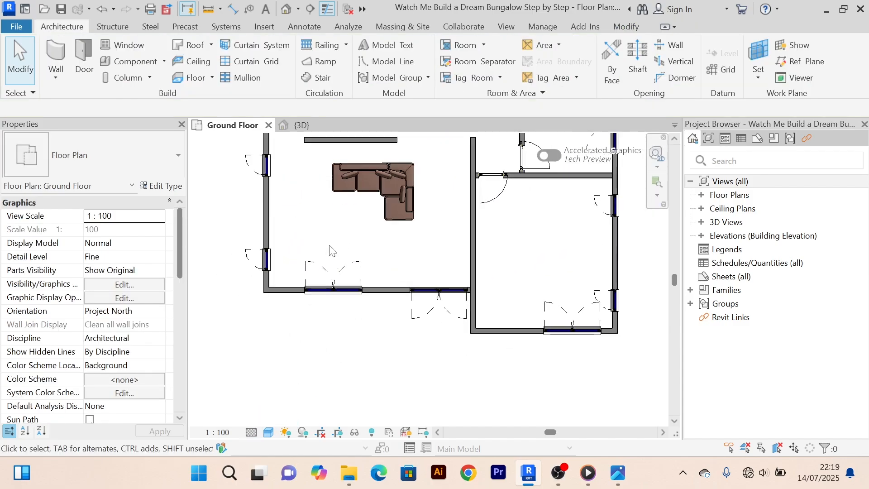
# Set the Ground Floor plan's detail level to Medium and check the sofa's outline.
pyautogui.click(254, 434)
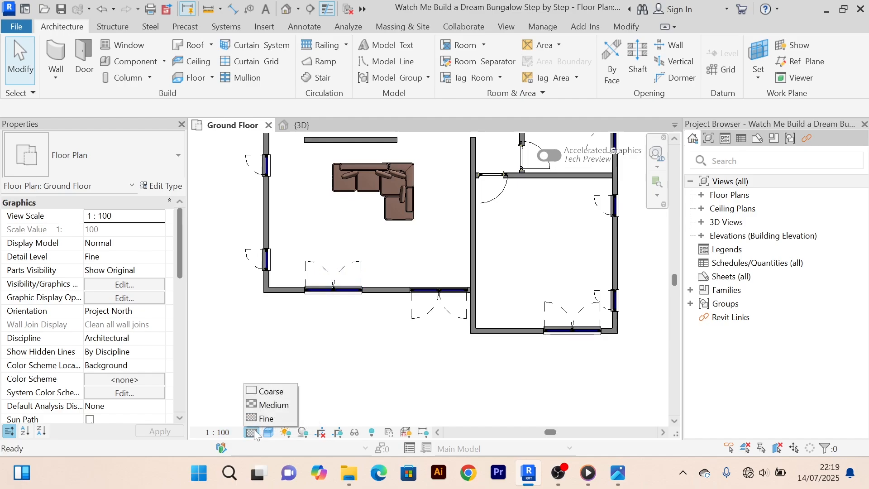
pyautogui.click(273, 403)
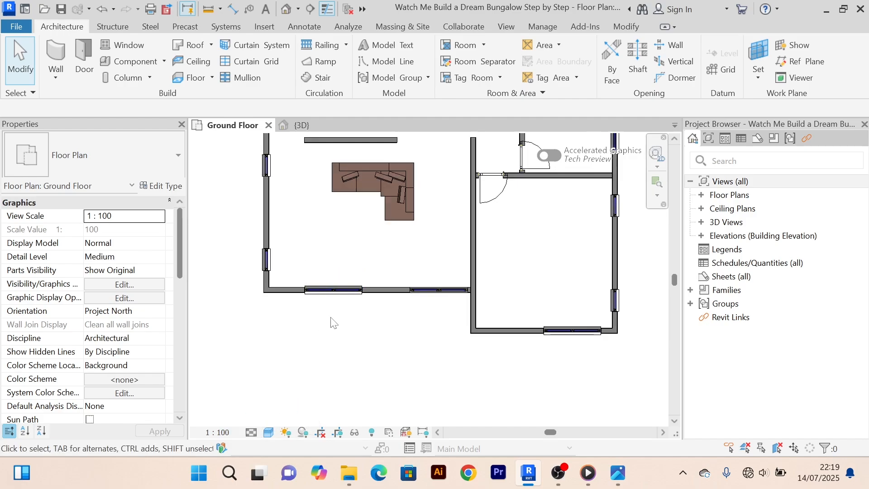
pyautogui.scroll(-2, 329, 325)
pyautogui.scroll(2, 360, 310)
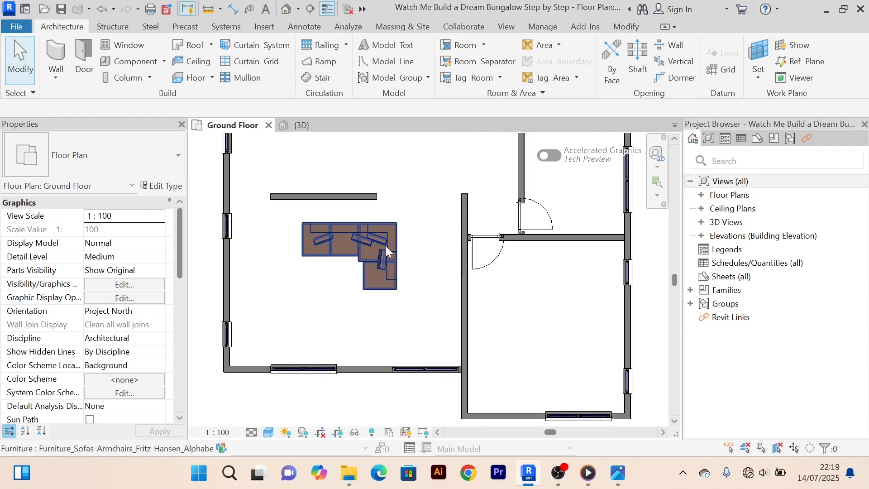
# Examine the L-shaped sofa's placement relative to the surrounding walls and windows in the living room.
pyautogui.scroll(-3, 383, 290)
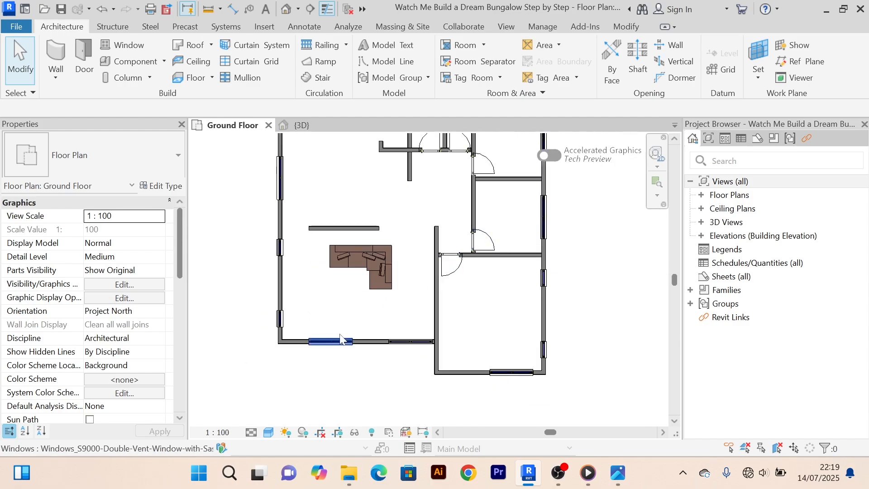
pyautogui.scroll(4, 340, 336)
pyautogui.moveTo(309, 312); pyautogui.dragTo(355, 295, button='middle')
pyautogui.scroll(2, 291, 298)
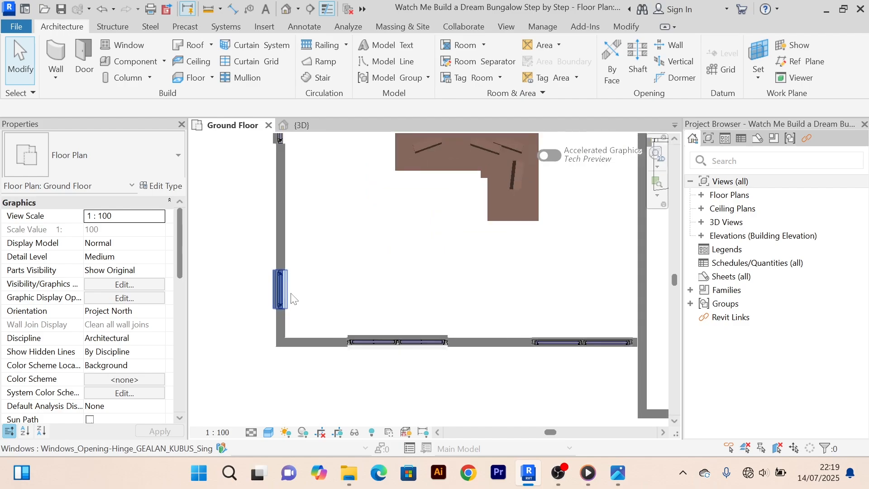
pyautogui.scroll(-3, 343, 274)
pyautogui.scroll(3, 368, 307)
pyautogui.scroll(-3, 370, 296)
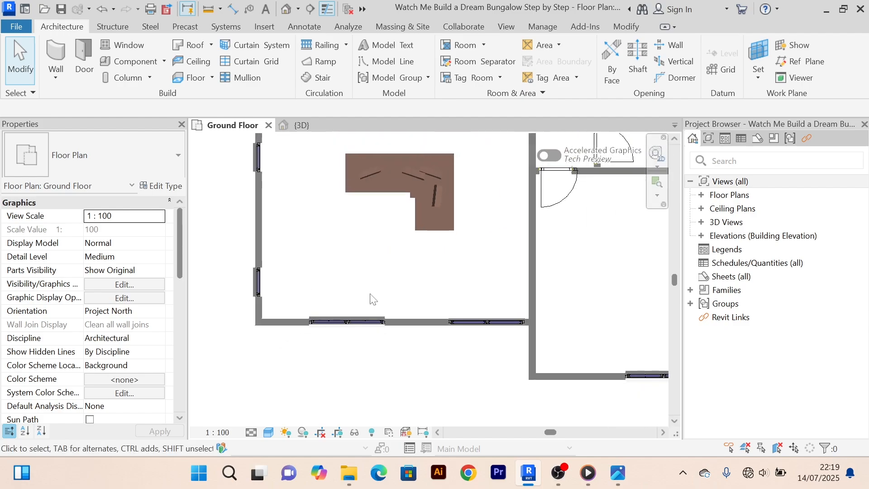
pyautogui.scroll(1, 372, 299)
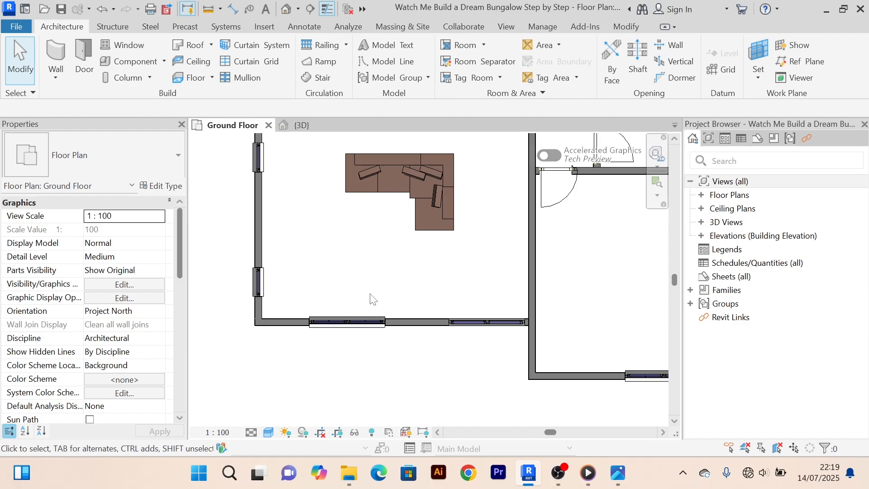
pyautogui.scroll(-2, 370, 298)
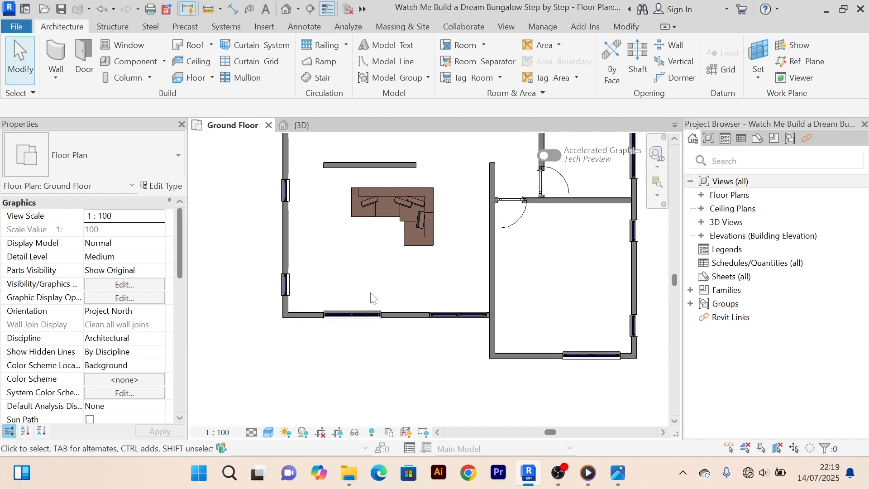
pyautogui.moveTo(383, 278); pyautogui.dragTo(403, 268, button='middle')
pyautogui.scroll(2, 409, 289)
pyautogui.scroll(3, 399, 297)
pyautogui.scroll(-4, 399, 288)
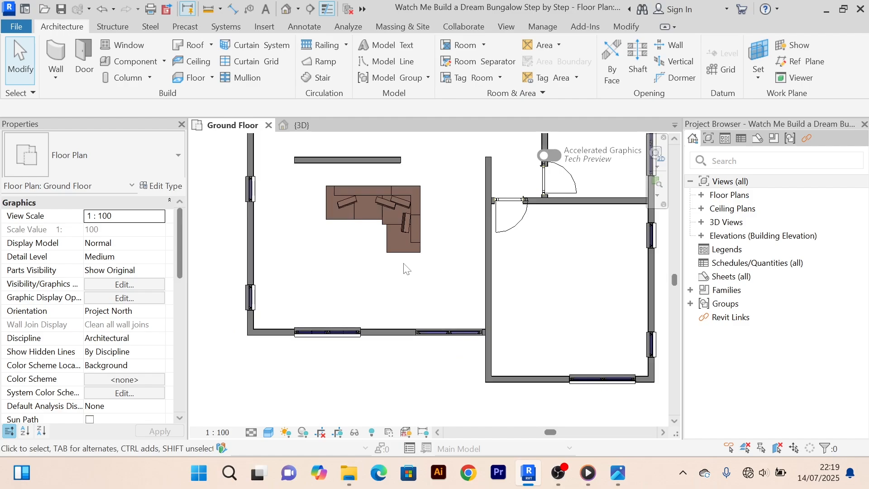
# Rotate the L-shaped sofa 90° clockwise about the midpoint of its upper back edge.
pyautogui.click(413, 246)
pyautogui.scroll(-1, 407, 292)
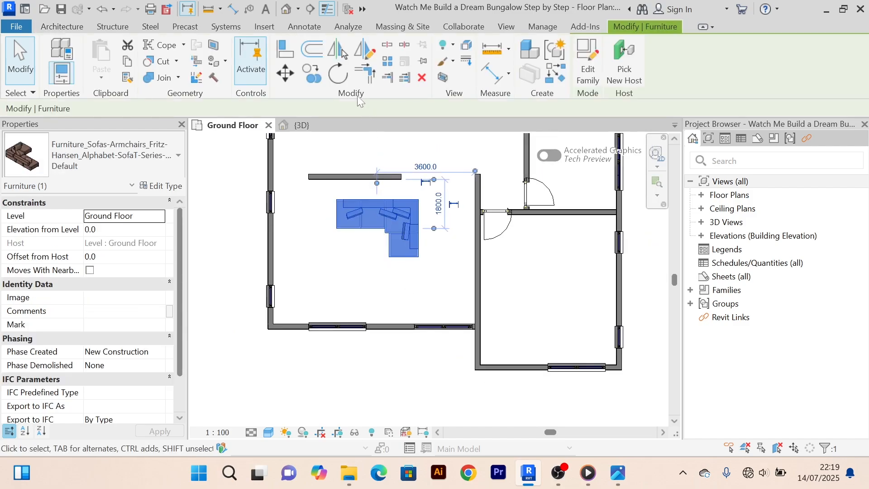
pyautogui.click(336, 73)
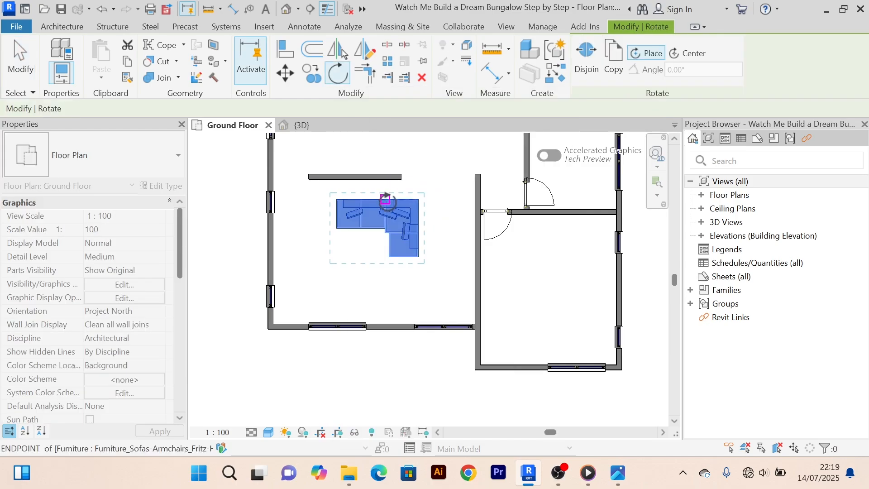
pyautogui.click(378, 198)
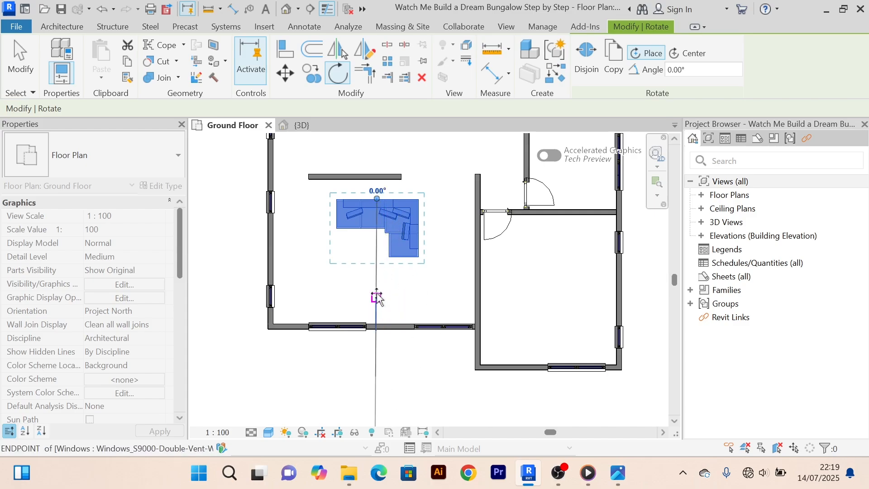
pyautogui.click(376, 298)
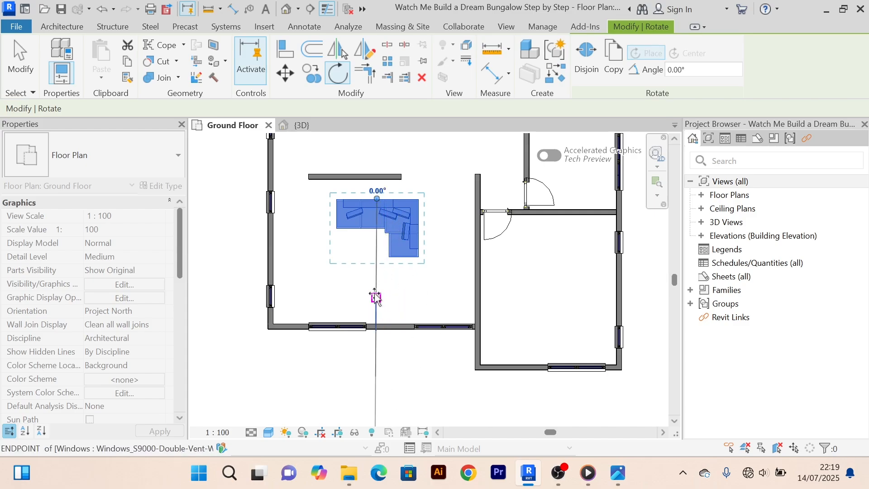
pyautogui.click(259, 193)
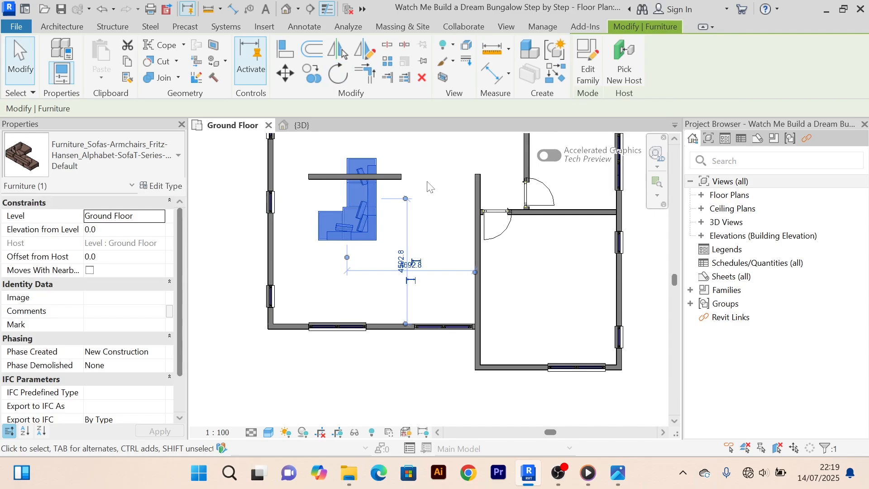
# Nudge the rotated sofa down about 1800 mm, clear of the short partition wall and towards the lower exterior wall.
pyautogui.press('Down')
pyautogui.press('Down')
pyautogui.press('Down')
pyautogui.press('Down')
pyautogui.press('Down')
pyautogui.press('Down')
pyautogui.press('Down')
pyautogui.press('Down')
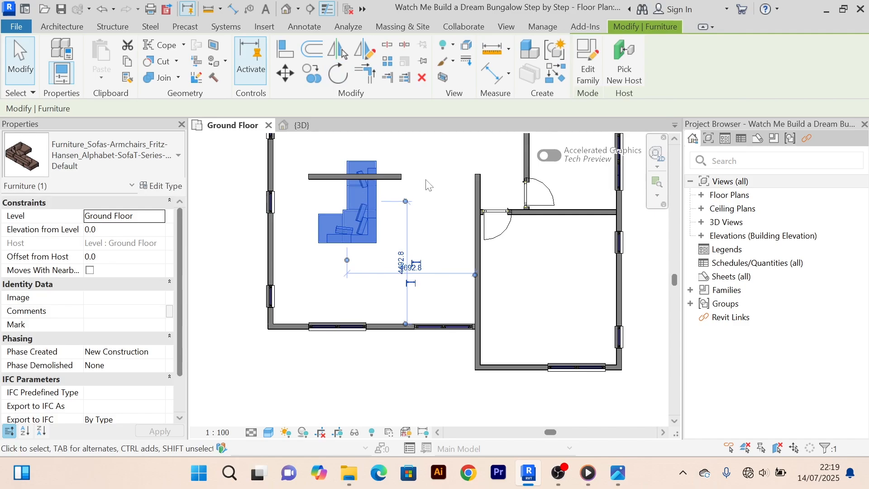
pyautogui.press('Down')
pyautogui.press('Down')
pyautogui.press('Down')
pyautogui.press('Down')
pyautogui.press('Down')
pyautogui.press('Down')
pyautogui.press('Down')
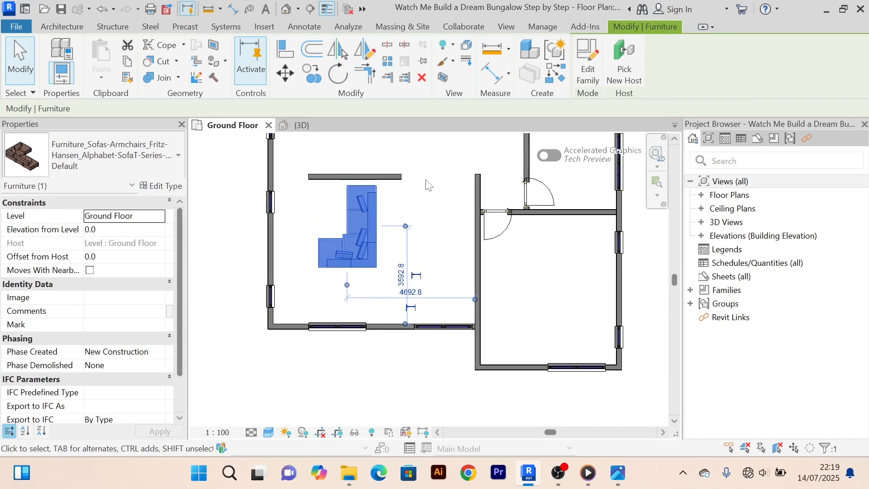
pyautogui.press('Down')
pyautogui.press('Down')
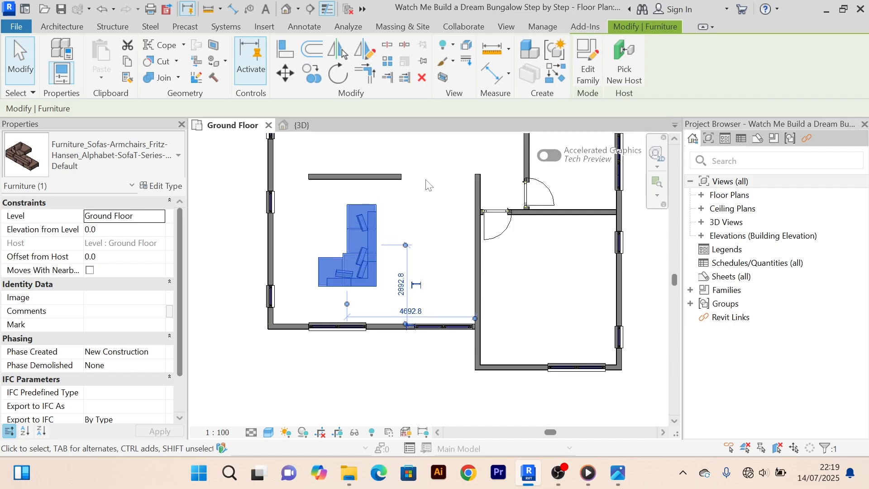
pyautogui.press('Down')
pyautogui.press('Down')
pyautogui.press('Down')
pyautogui.press('Down')
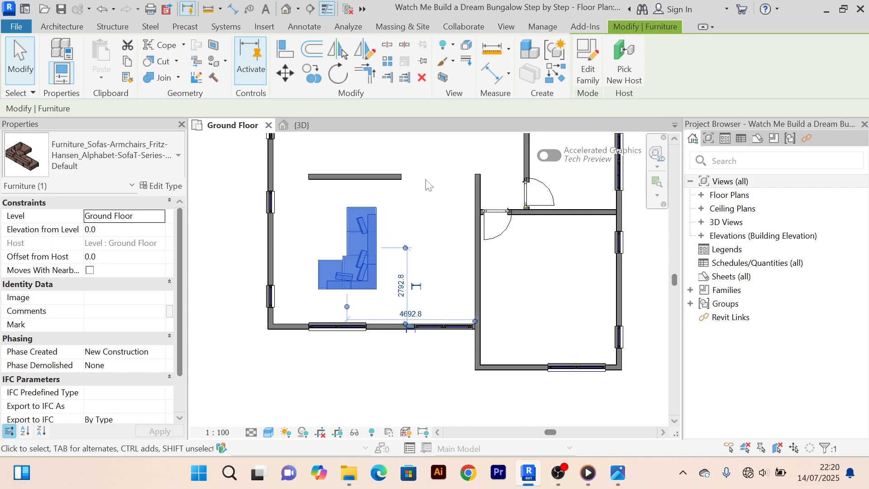
# Nudge the sofa right towards the long partition wall and down to about 2290 mm from the lower exterior wall.
pyautogui.press('Right')
pyautogui.press('Right')
pyautogui.press('Right')
pyautogui.press('Right')
pyautogui.press('Right')
pyautogui.press('Right')
pyautogui.press('Right')
pyautogui.press('Right')
pyautogui.press('Right')
pyautogui.press('Right')
pyautogui.press('Right')
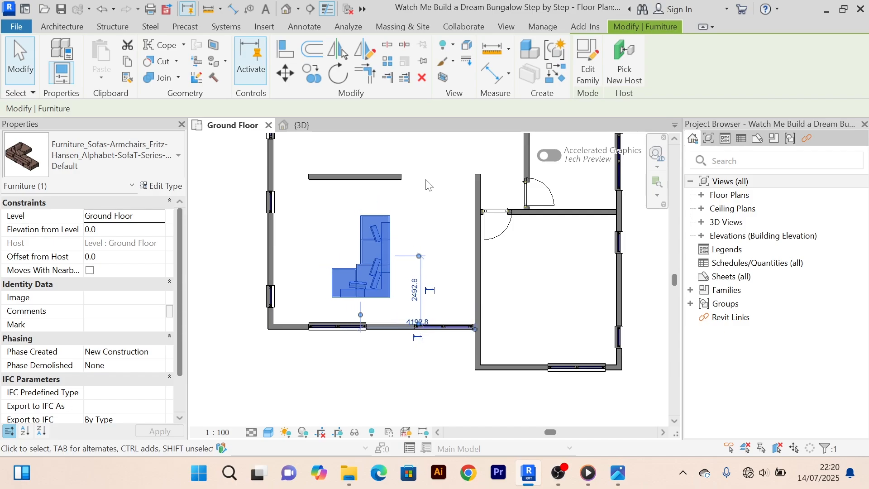
pyautogui.press('Down')
pyautogui.press('Right')
pyautogui.press('Right')
pyautogui.press('Right')
pyautogui.press('Right')
pyautogui.press('Right')
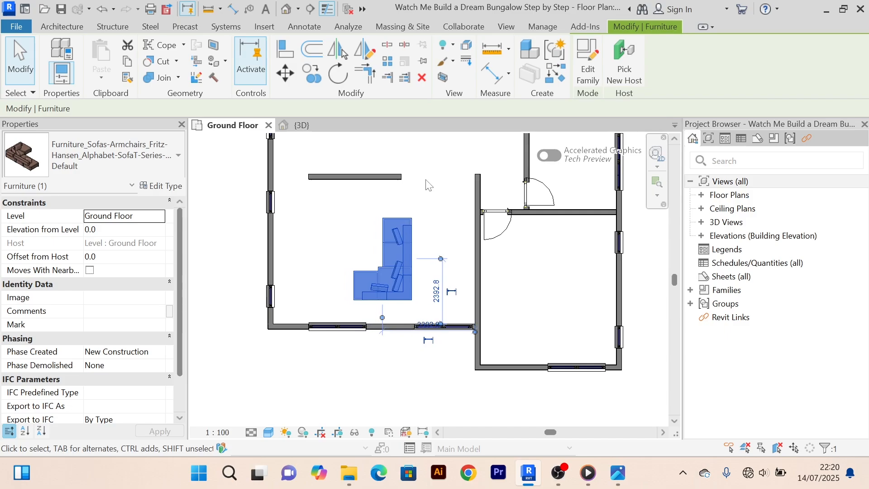
pyautogui.press('Down')
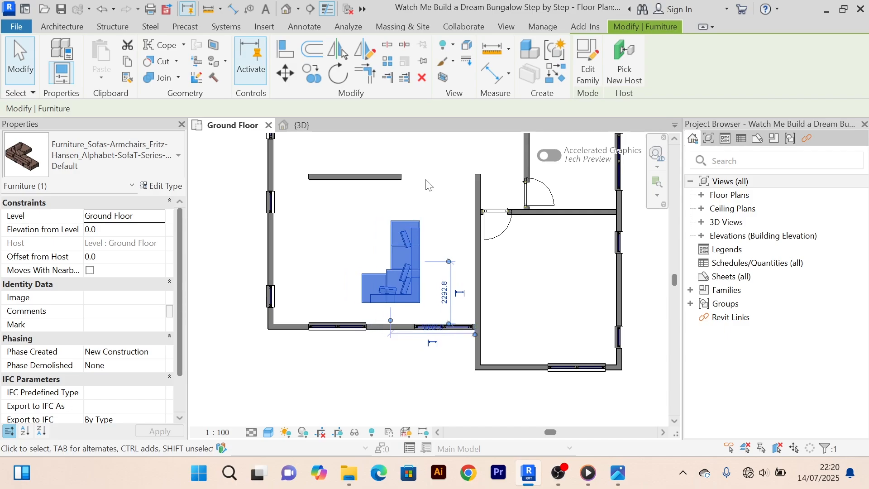
pyautogui.press('Right')
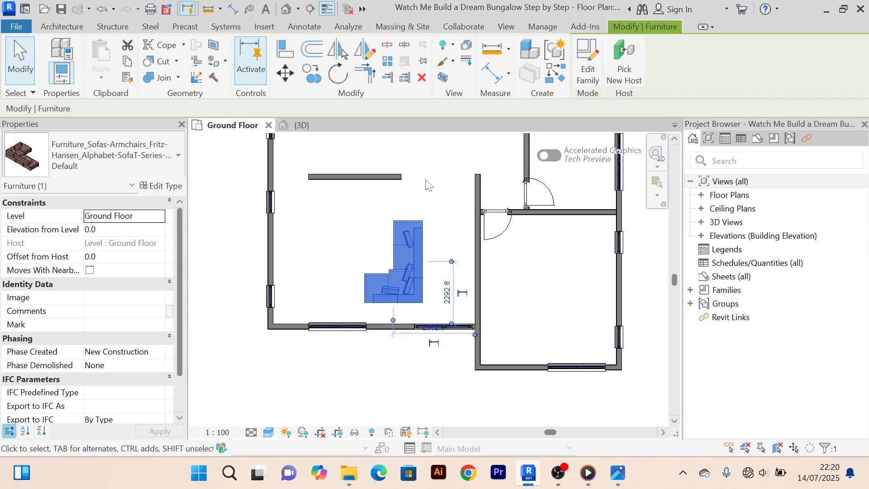
pyautogui.click(432, 194)
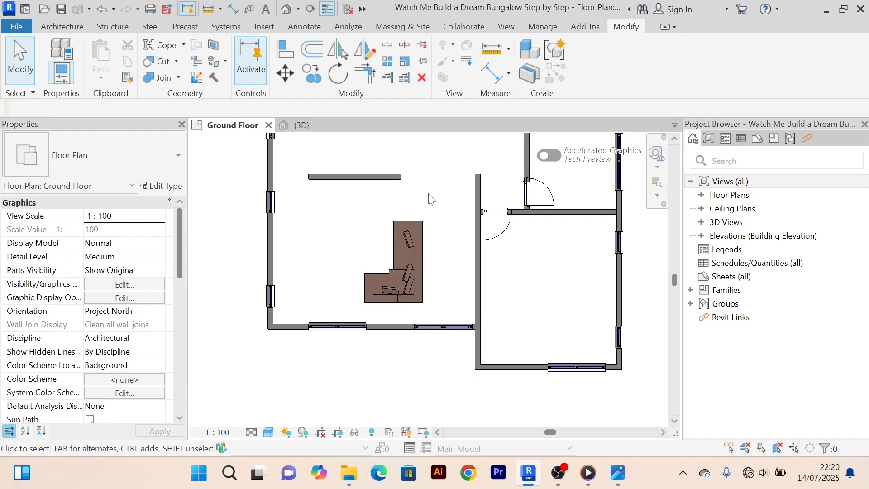
# Rotate the sofa another 90° clockwise about its default rotation centre.
pyautogui.click(424, 268)
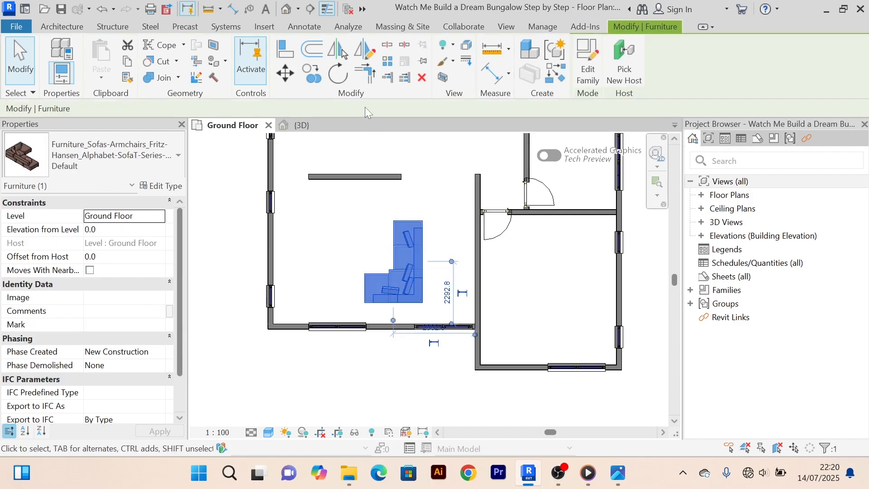
pyautogui.click(339, 73)
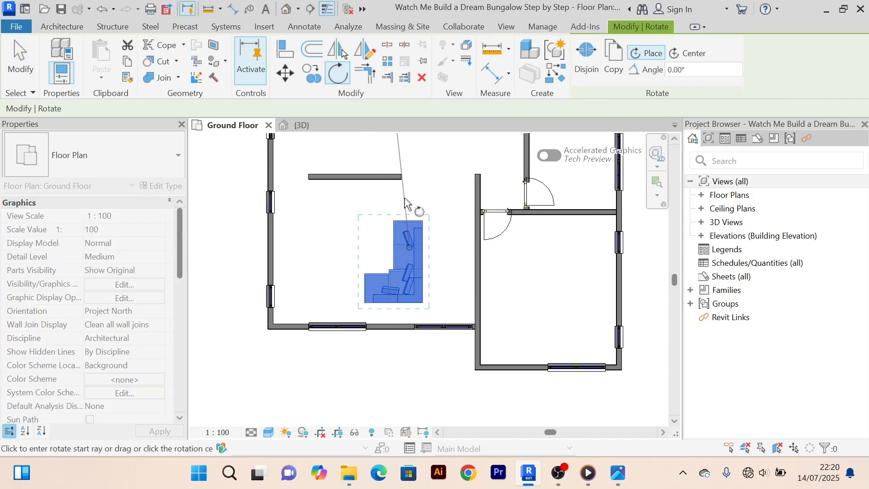
pyautogui.click(414, 165)
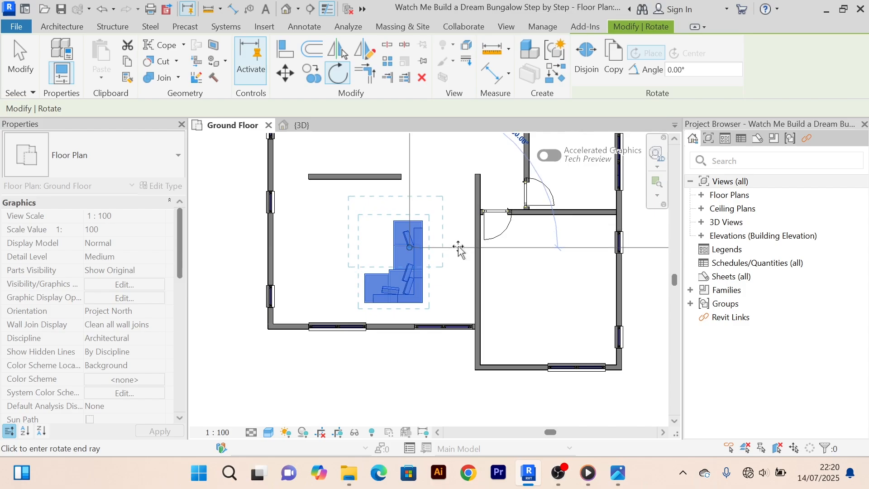
pyautogui.scroll(-2, 459, 248)
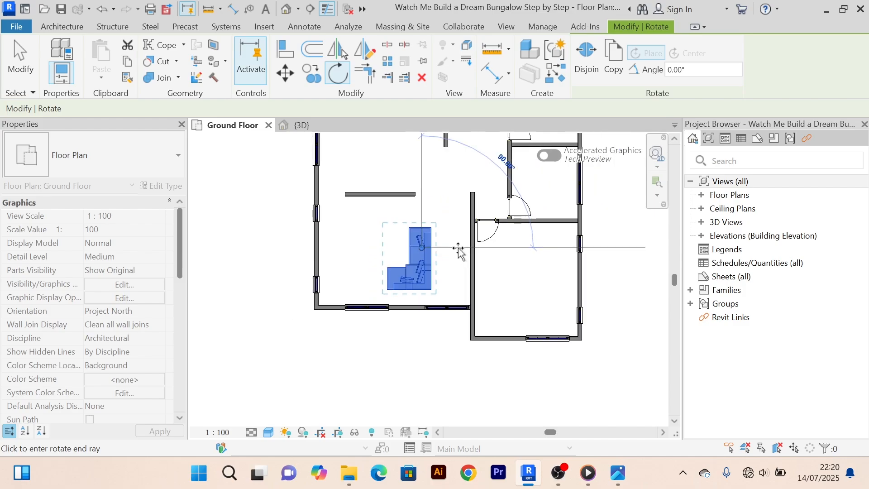
pyautogui.click(459, 248)
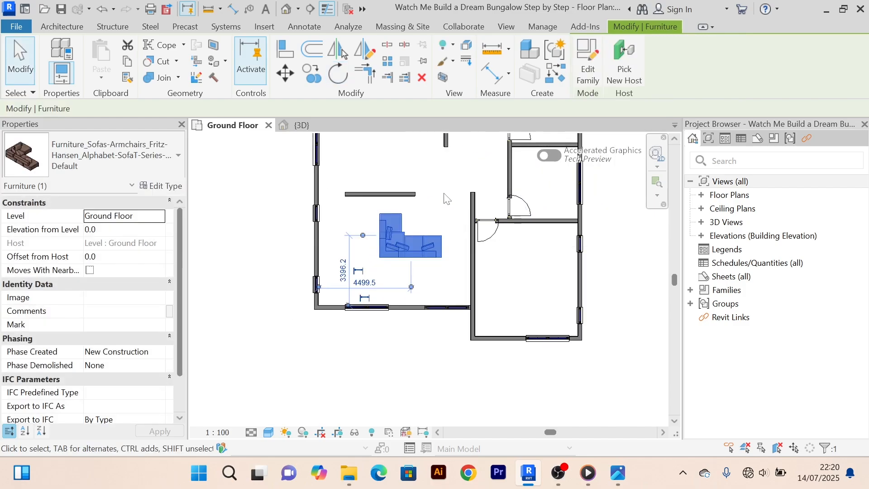
# Nudge the sofa left and down to about 3200 mm from the living room's left exterior wall.
pyautogui.press('Left')
pyautogui.press('Left')
pyautogui.press('Left')
pyautogui.press('Left')
pyautogui.press('Left')
pyautogui.press('Left')
pyautogui.press('Left')
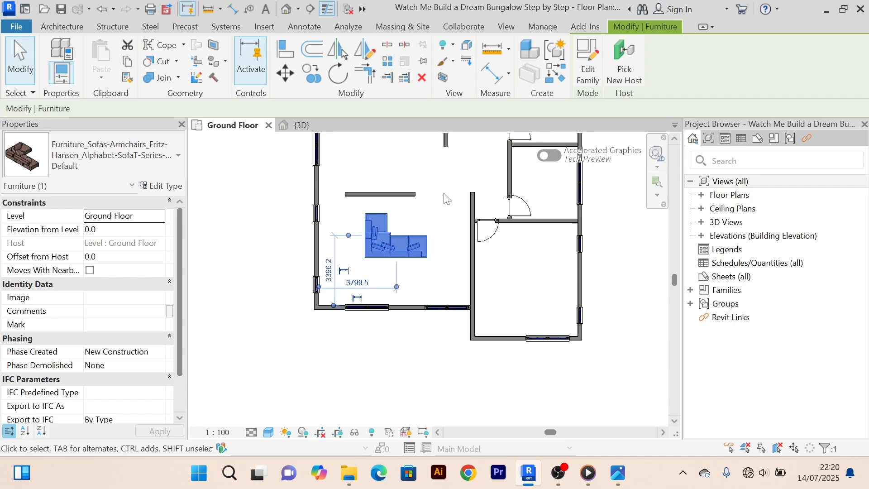
pyautogui.press('Down')
pyautogui.press('Down')
pyautogui.press('Down')
pyautogui.press('Down')
pyautogui.press('Down')
pyautogui.press('Down')
pyautogui.press('Left')
pyautogui.press('Left')
pyautogui.press('Left')
pyautogui.press('Left')
pyautogui.press('Left')
pyautogui.press('Left')
pyautogui.press('Left')
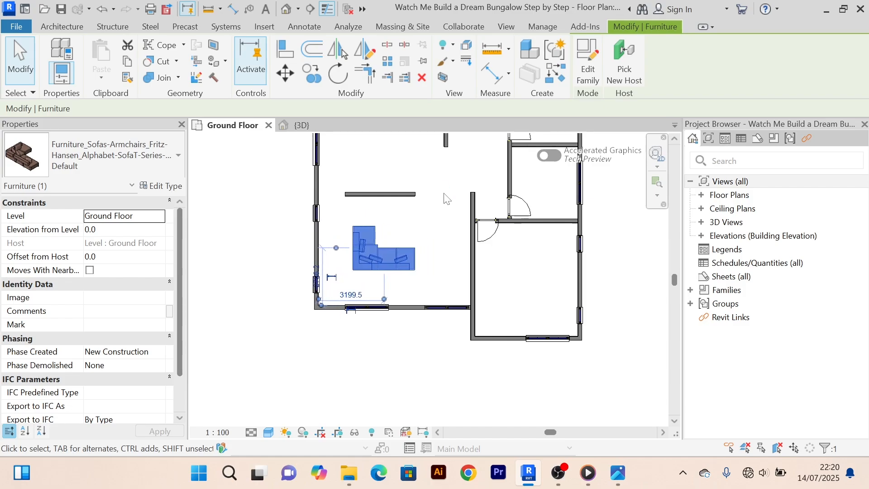
# Settle the sofa in the living room's lower-left corner, about 2500 mm from the left wall and 2600 mm from the lower wall.
pyautogui.press('Down')
pyautogui.press('Down')
pyautogui.press('Down')
pyautogui.press('Left')
pyautogui.press('Left')
pyautogui.press('Left')
pyautogui.press('Left')
pyautogui.press('Left')
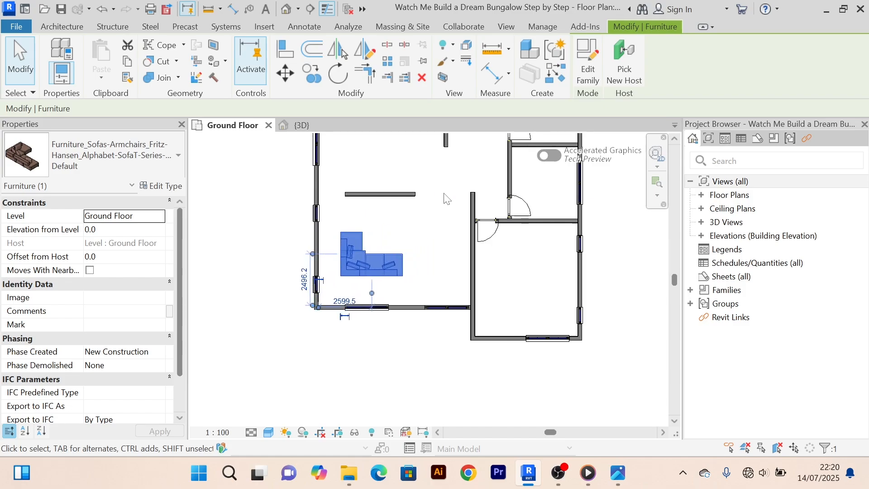
pyautogui.press('Left')
pyautogui.press('Down')
pyautogui.press('Down')
pyautogui.press('Down')
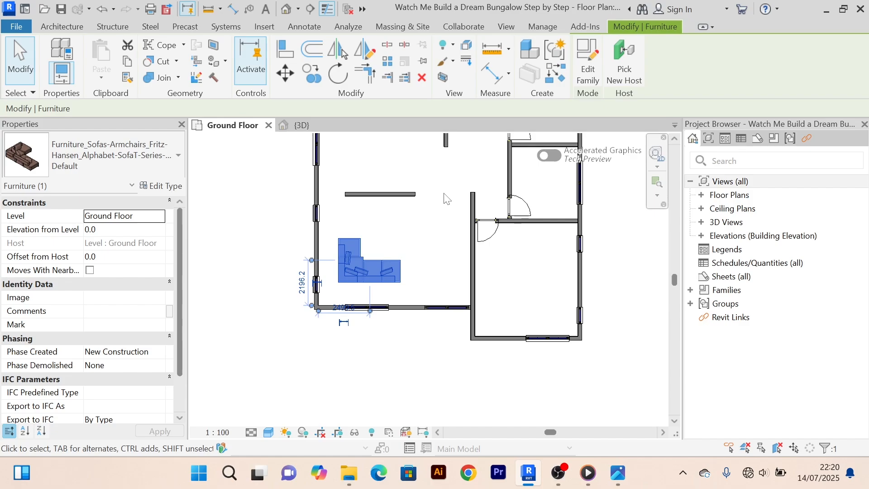
pyautogui.press('Up')
pyautogui.press('Up')
pyautogui.press('Up')
pyautogui.press('Up')
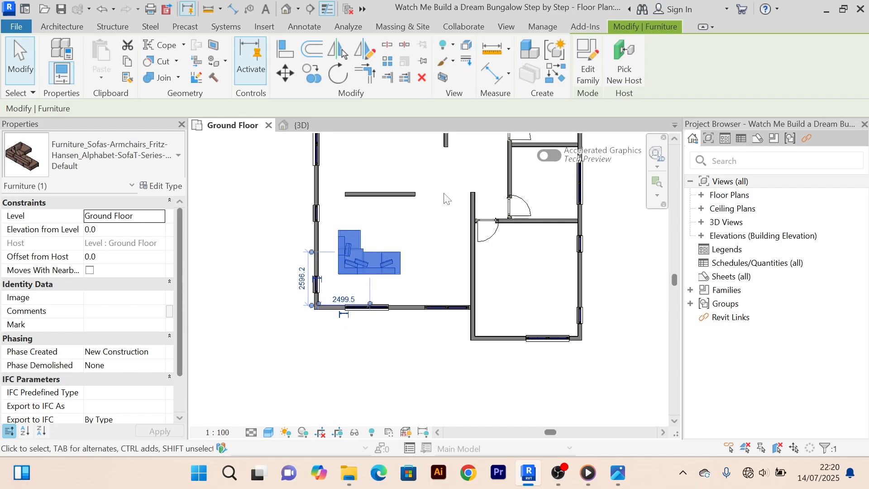
pyautogui.click(446, 237)
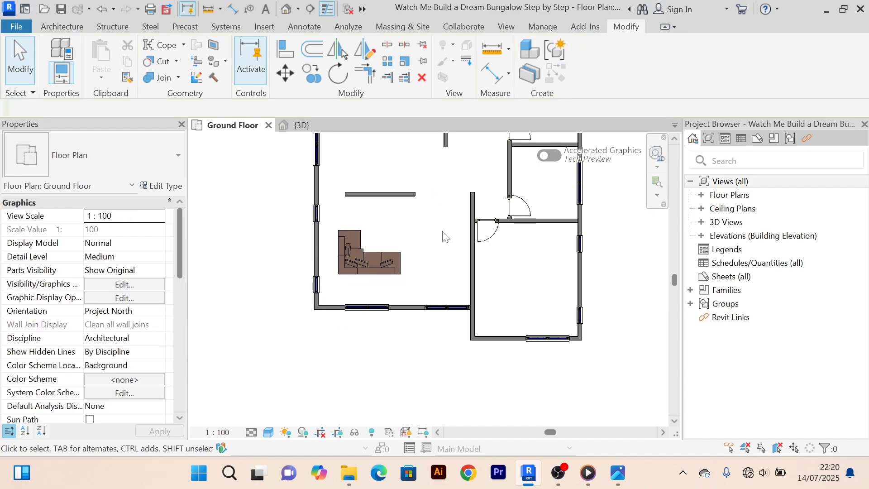
# Mirror a copy of the L-shaped sofa about the outer end edge of its long arm, then deselect it.
pyautogui.scroll(2, 385, 264)
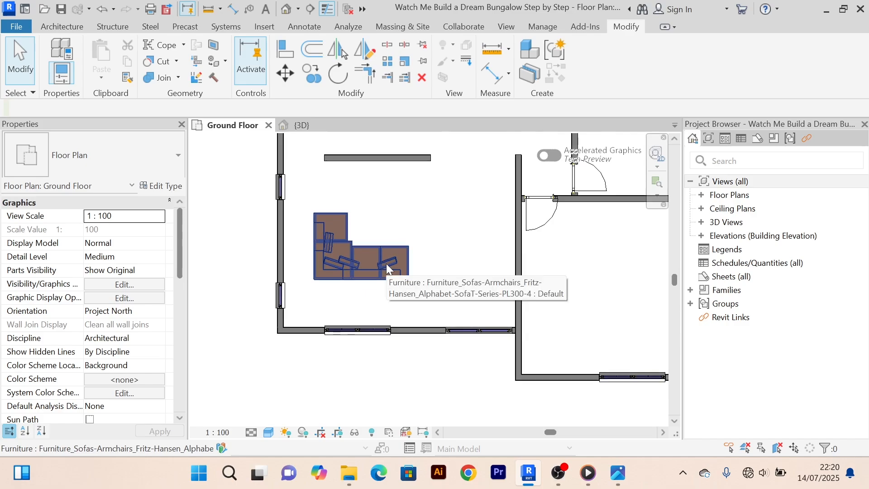
pyautogui.click(396, 263)
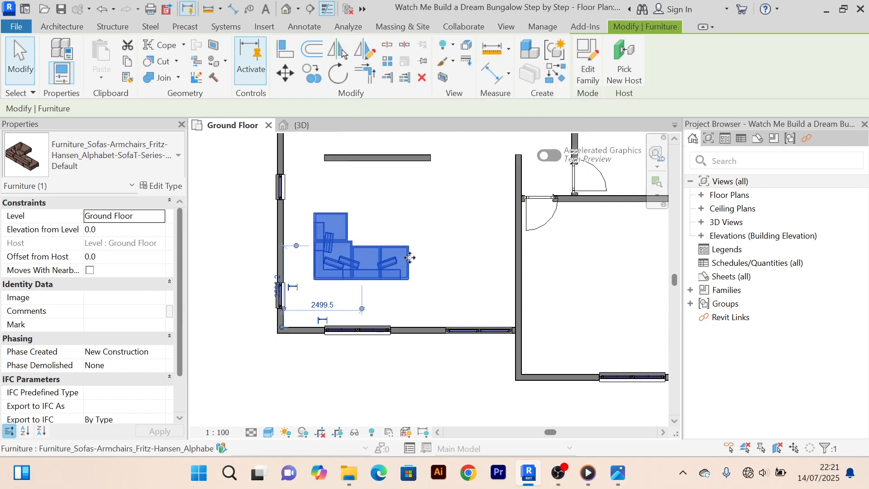
pyautogui.scroll(3, 411, 274)
pyautogui.scroll(-3, 411, 273)
pyautogui.scroll(3, 411, 274)
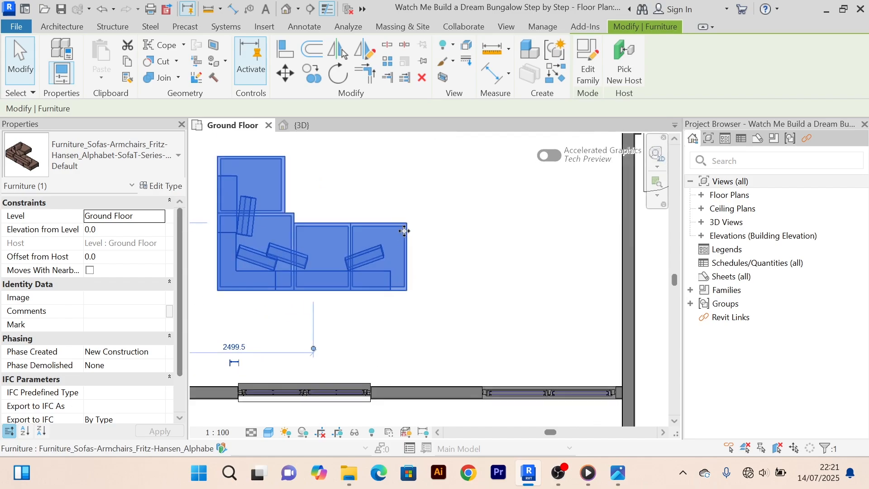
pyautogui.scroll(1, 411, 282)
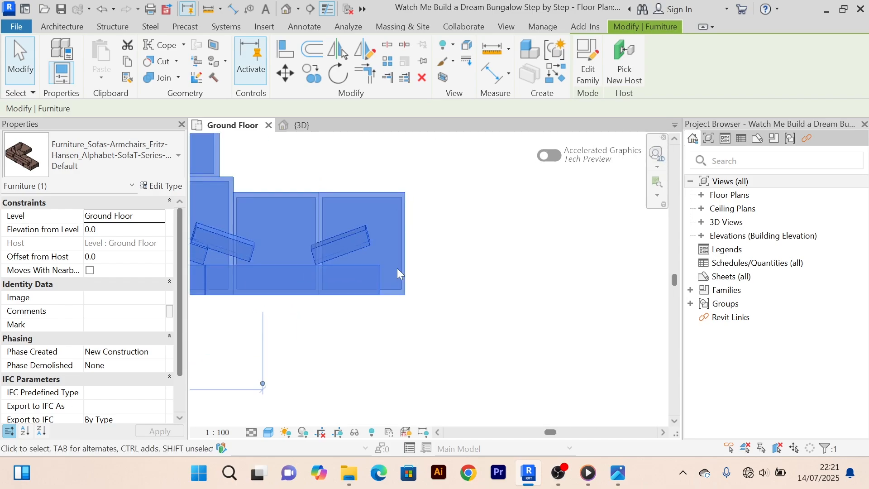
pyautogui.scroll(-2, 397, 268)
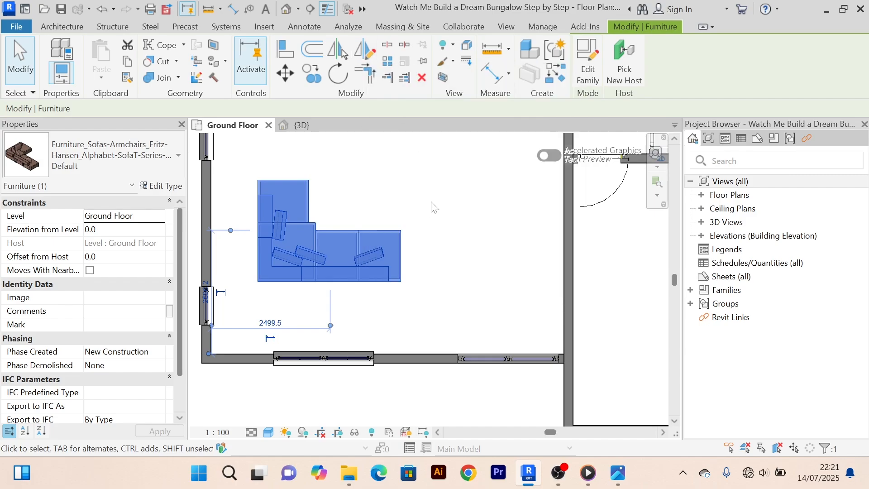
pyautogui.scroll(-3, 430, 244)
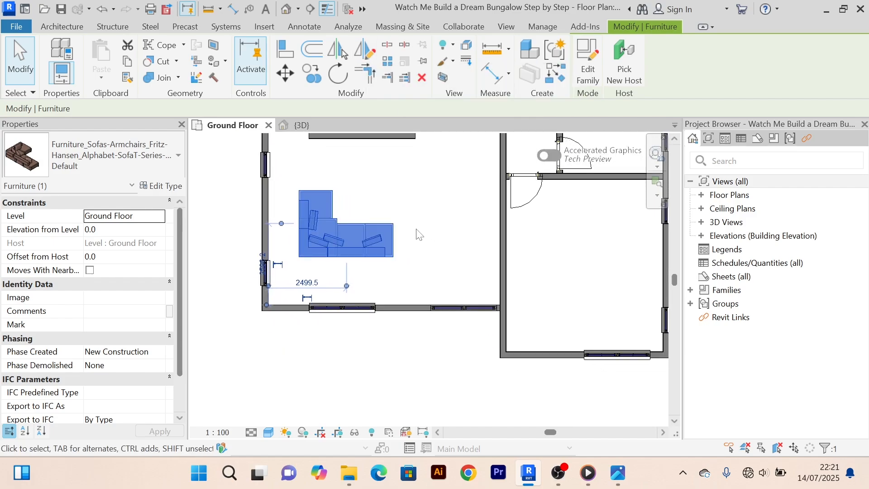
pyautogui.scroll(3, 413, 208)
pyautogui.scroll(-3, 413, 209)
pyautogui.moveTo(414, 212); pyautogui.dragTo(399, 206, button='middle')
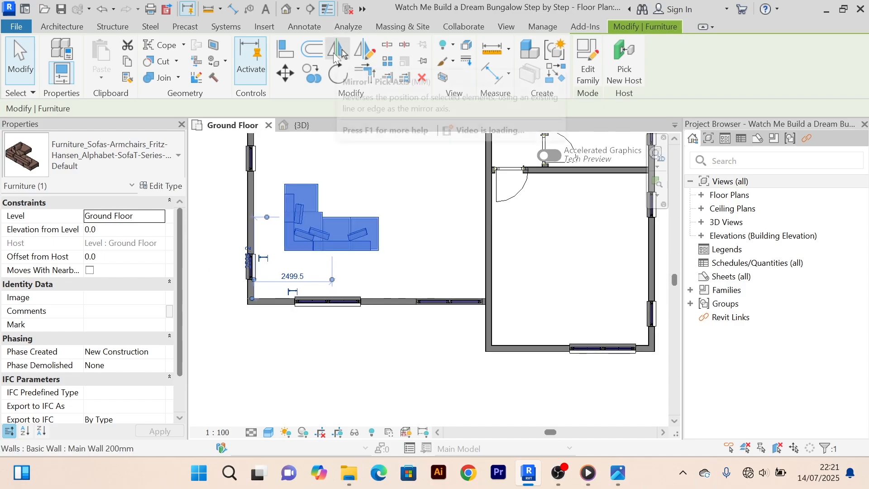
pyautogui.click(336, 51)
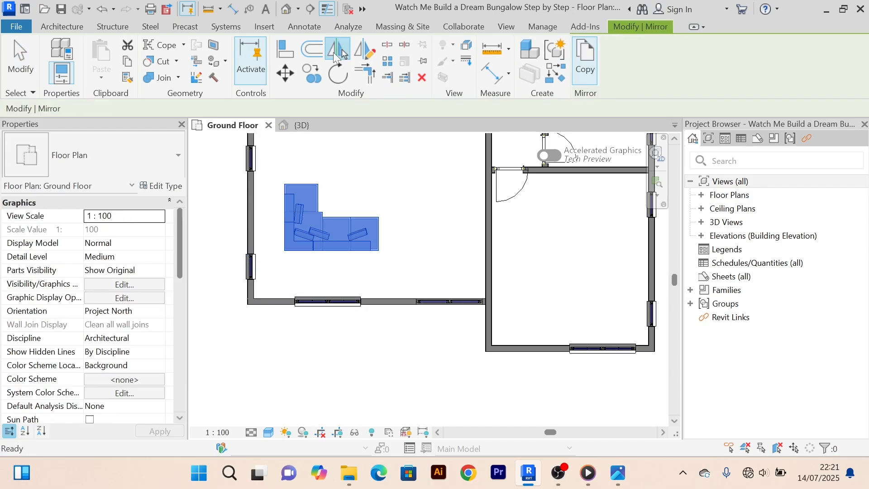
pyautogui.scroll(2, 384, 247)
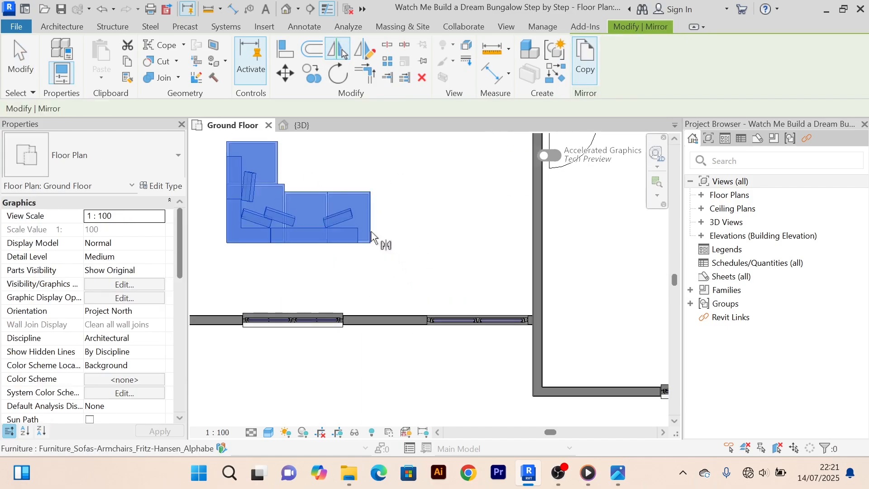
pyautogui.scroll(3, 375, 220)
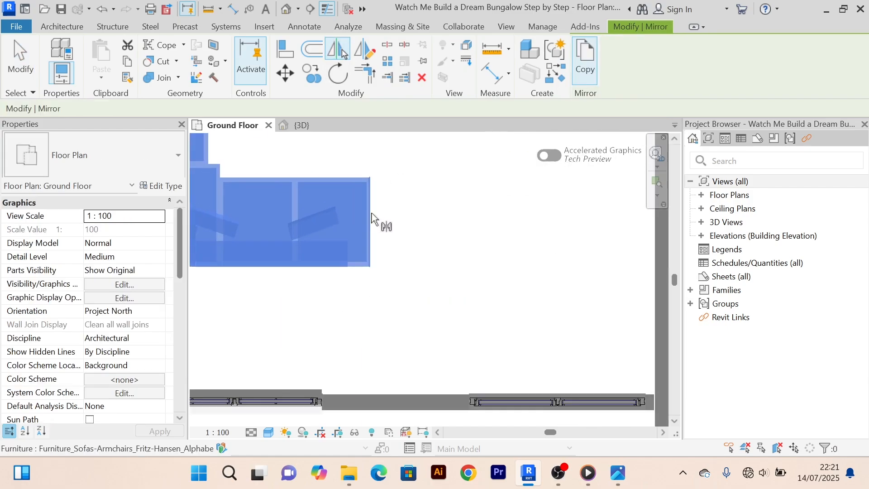
pyautogui.click(366, 216)
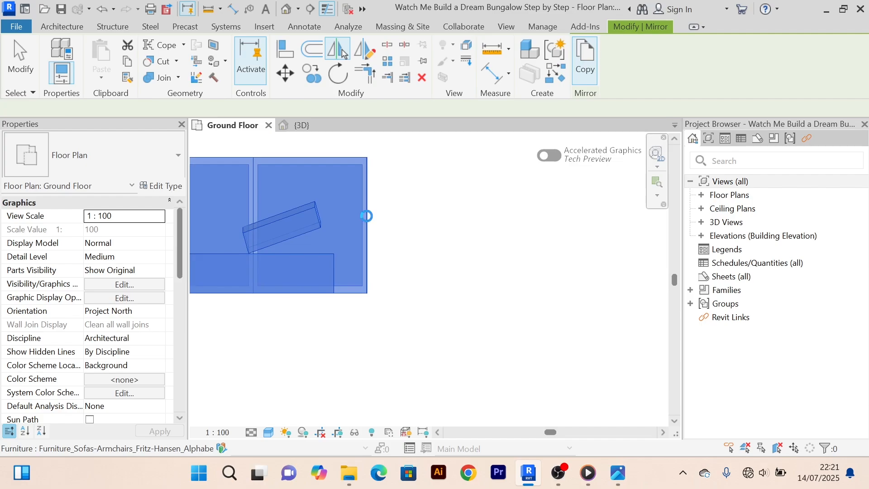
pyautogui.scroll(-4, 368, 219)
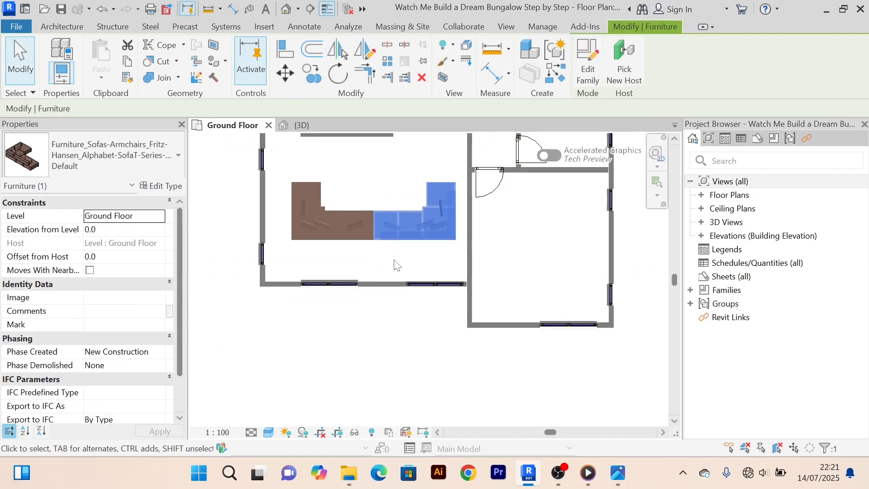
pyautogui.scroll(1, 395, 196)
pyautogui.scroll(2, 384, 190)
pyautogui.scroll(-3, 384, 191)
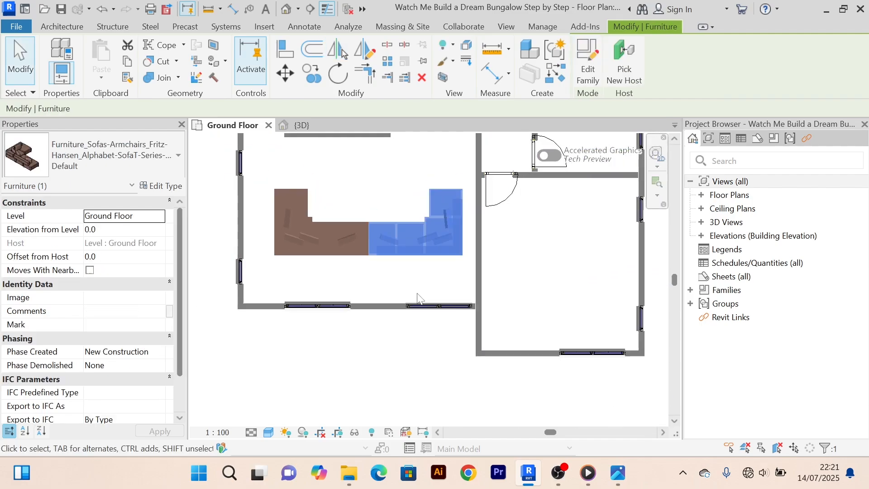
pyautogui.click(415, 291)
pyautogui.scroll(-2, 414, 287)
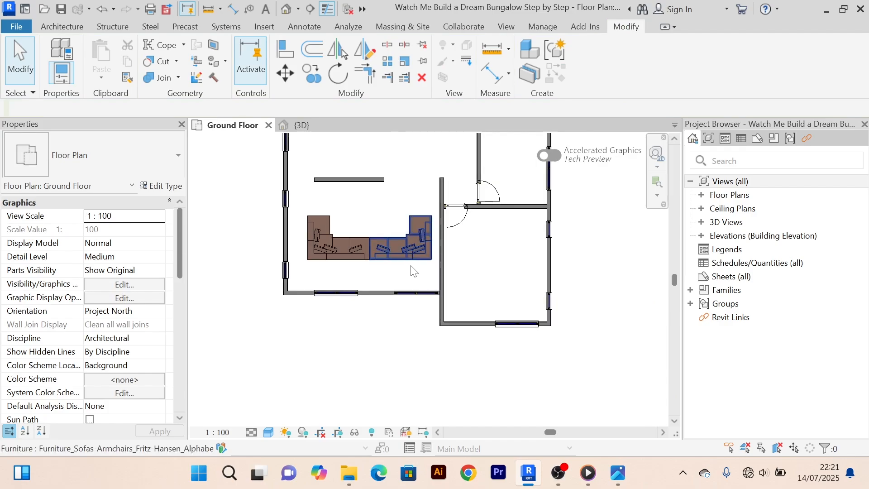
# Cycle the mirrored sofa through 90° turns, leaving it rotated 90° counter-clockwise with its long arm parallel to the partition wall.
pyautogui.scroll(2, 414, 280)
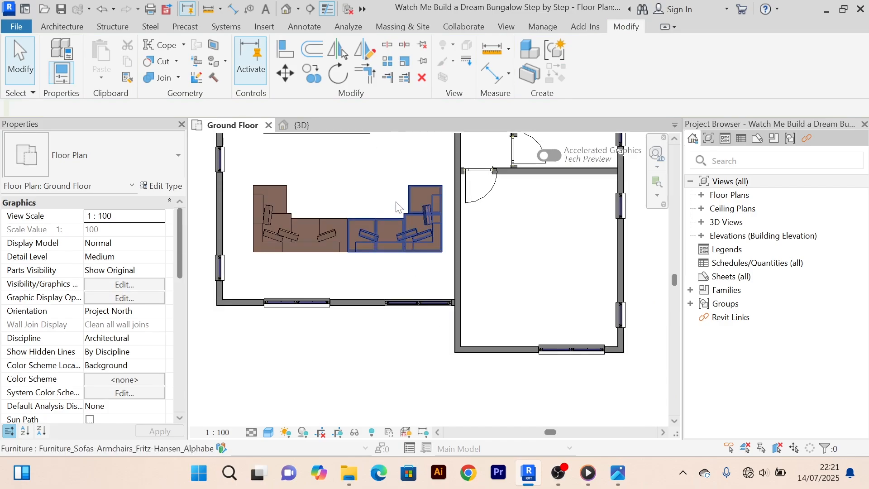
pyautogui.click(410, 242)
pyautogui.scroll(-1, 355, 271)
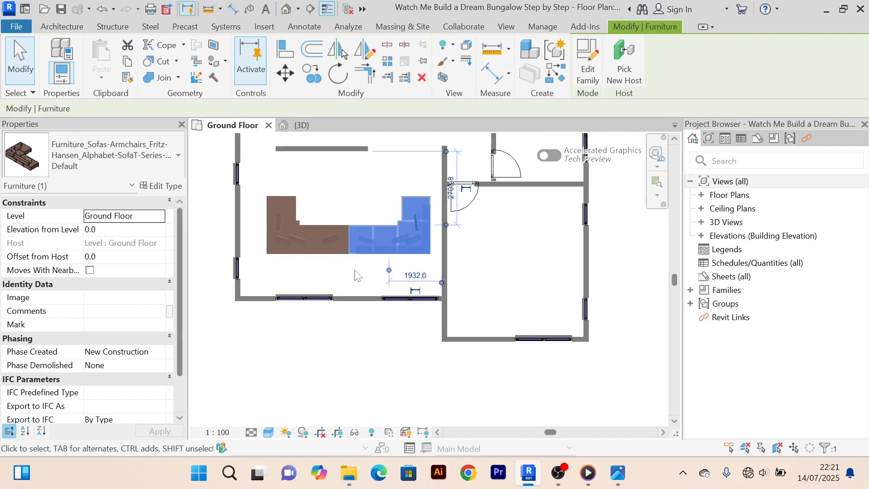
pyautogui.moveTo(355, 272); pyautogui.dragTo(354, 283, button='middle')
pyautogui.scroll(1, 359, 213)
pyautogui.moveTo(359, 213); pyautogui.dragTo(348, 215, button='middle')
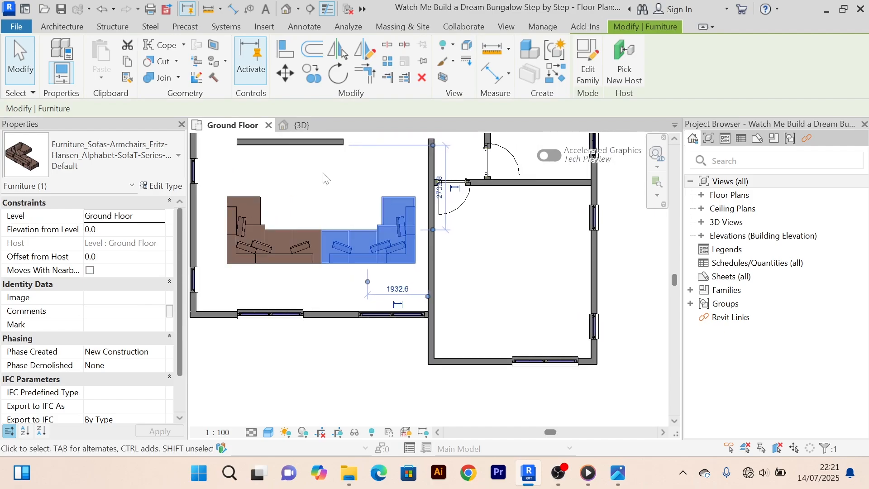
pyautogui.scroll(-1, 325, 177)
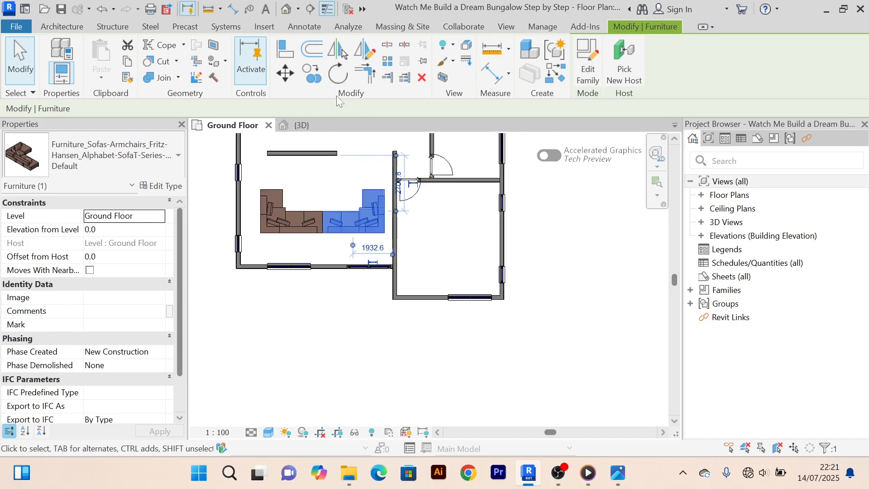
pyautogui.press('space')
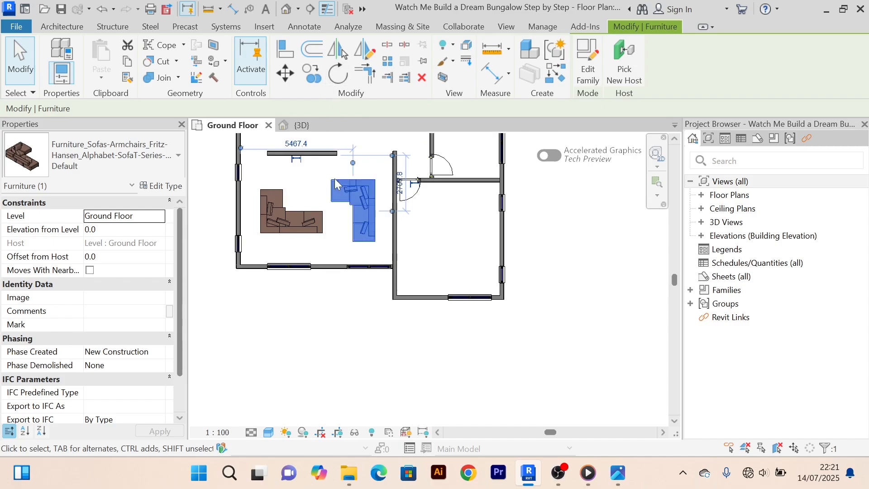
pyautogui.press('space')
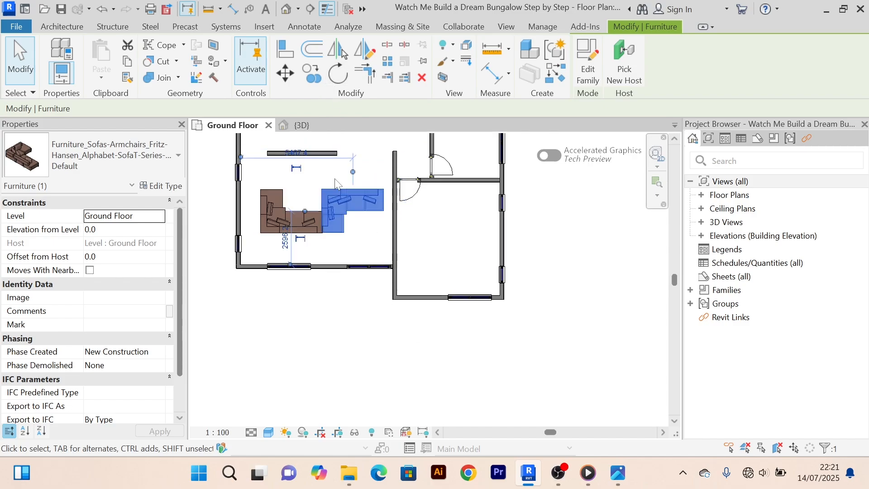
pyautogui.press('space')
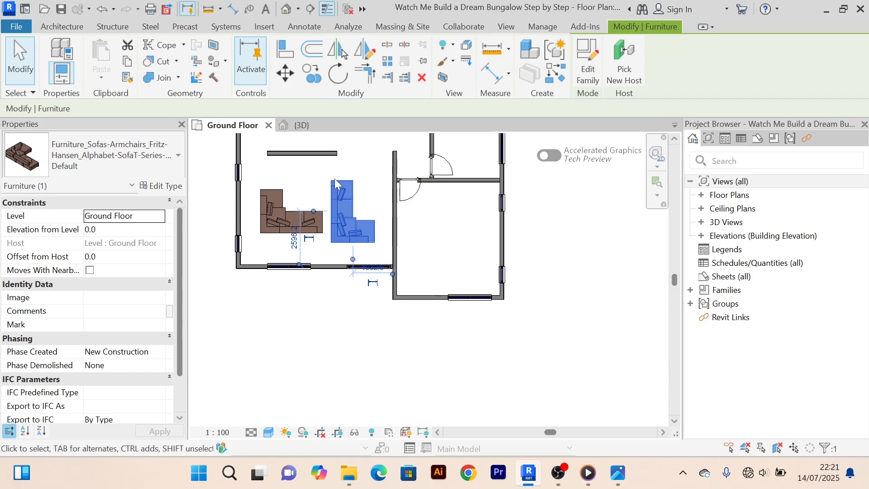
pyautogui.press('space')
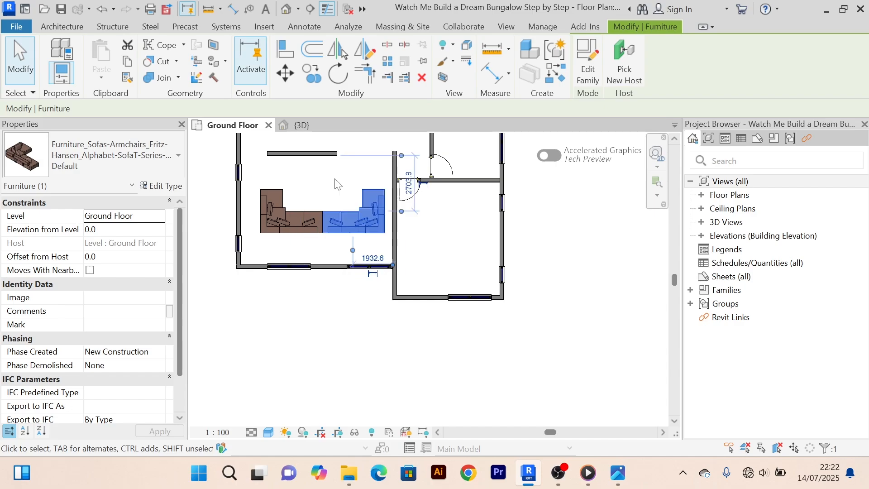
pyautogui.press('space')
# Nudge the rotated sofa up and left to about 5167 mm from the living room's left exterior wall.
pyautogui.moveTo(335, 182); pyautogui.dragTo(334, 177)
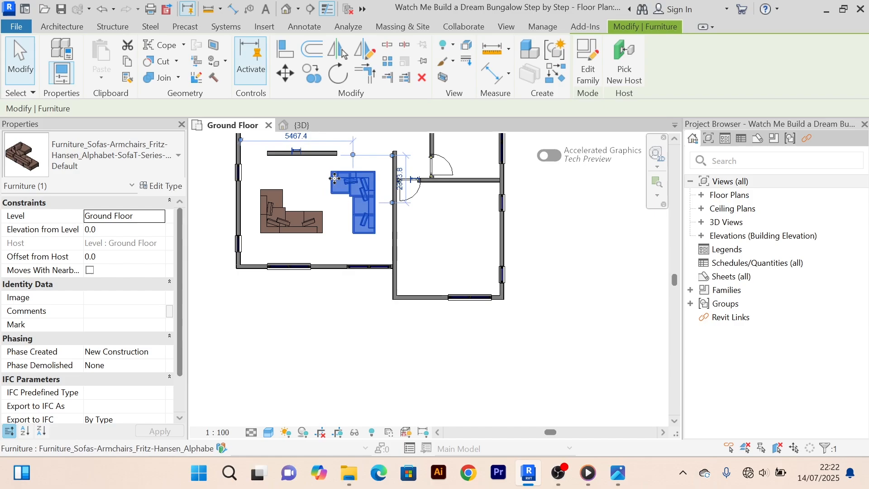
pyautogui.press('Left')
pyautogui.press('Left')
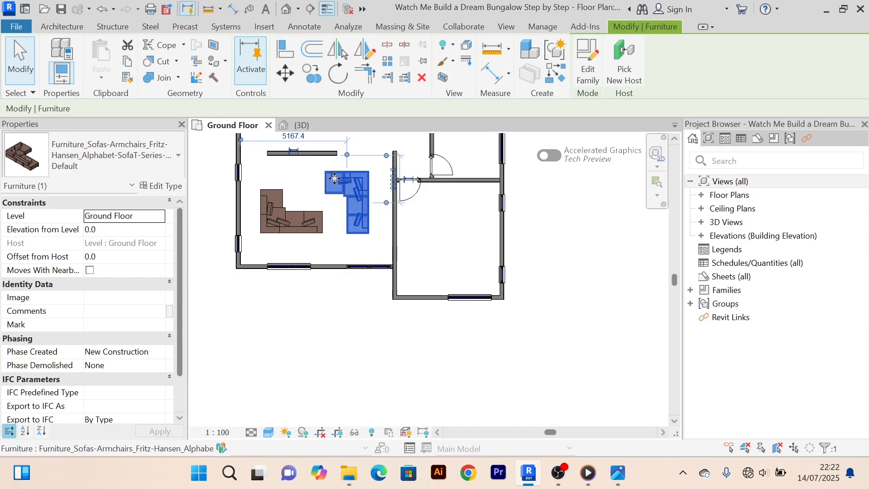
pyautogui.press('Up')
pyautogui.press('Up')
pyautogui.press('Up')
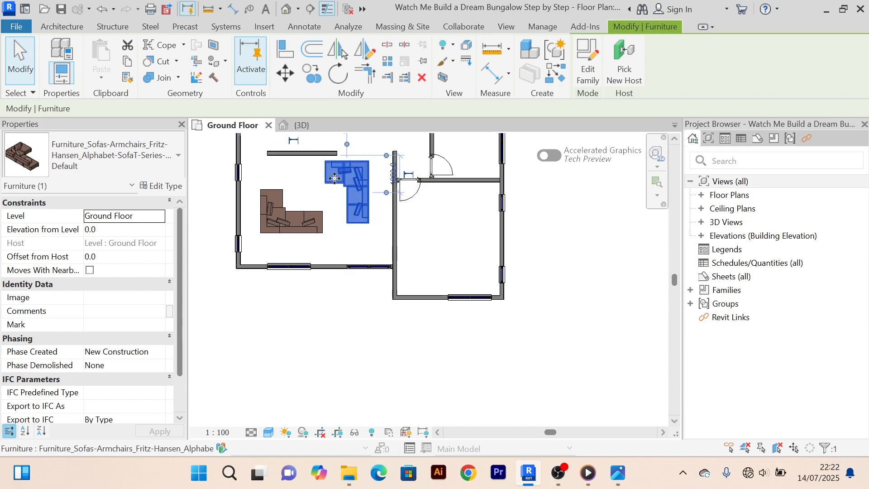
# Settle the rotated sofa slightly lower and to the right, about 2004 mm below the short free-standing wall.
pyautogui.press('Down')
pyautogui.press('Left')
pyautogui.press('Left')
pyautogui.press('Left')
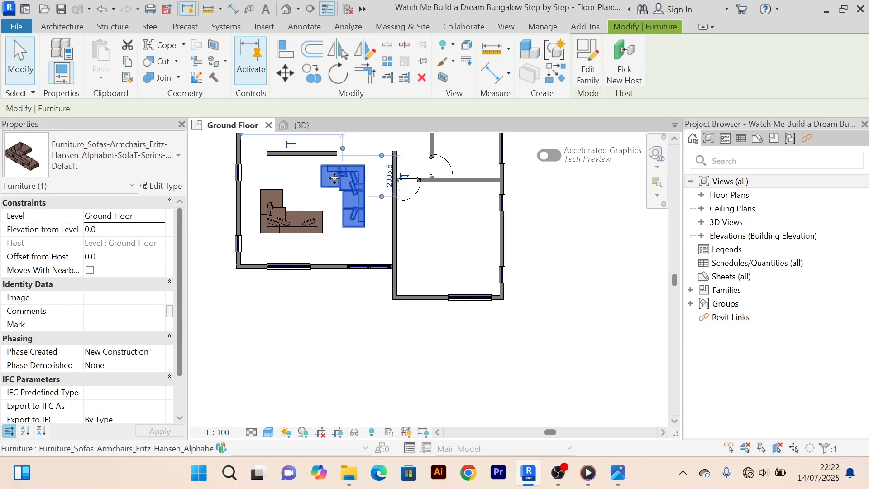
pyautogui.press('Right')
pyautogui.press('Right')
pyautogui.press('Right')
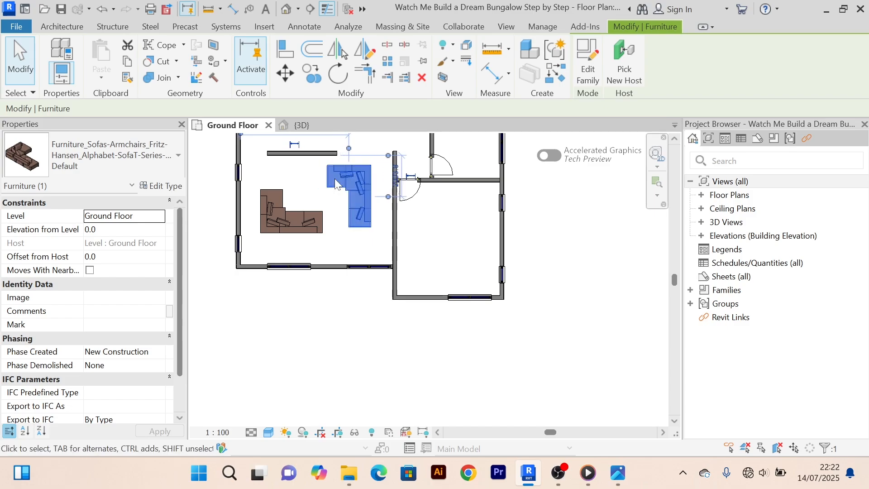
pyautogui.press('Up')
pyautogui.press('Down')
pyautogui.click(340, 348)
pyautogui.moveTo(349, 256); pyautogui.dragTo(321, 294, button='middle')
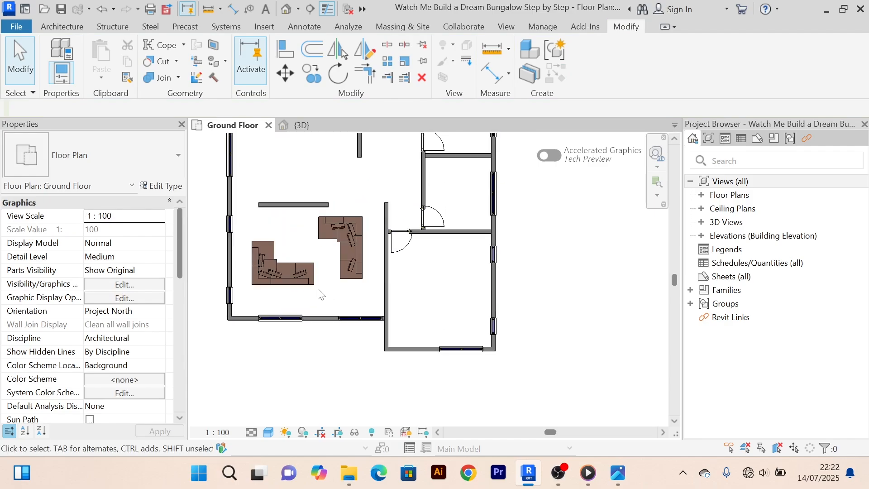
# Nudge the original sofa left, closer to the living room's left exterior wall.
pyautogui.click(322, 292)
pyautogui.scroll(-2, 323, 292)
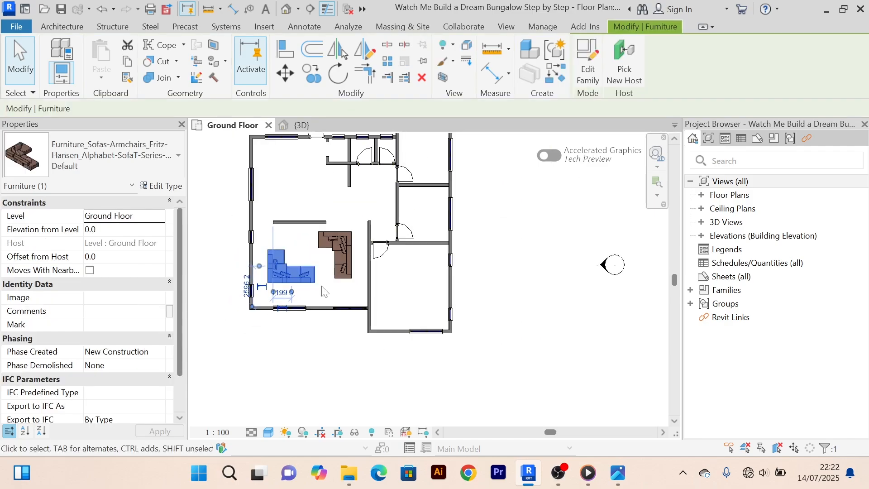
pyautogui.press('Left')
pyautogui.press('Left')
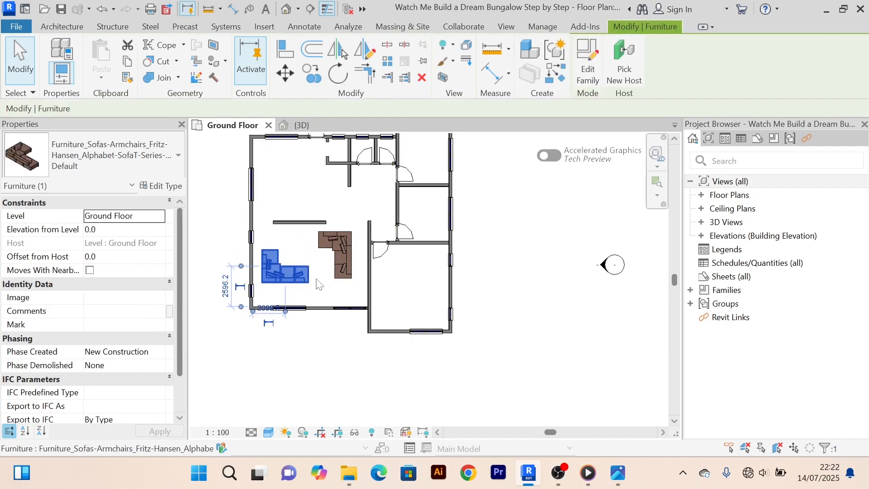
# Nudge the mirrored sofa left to about 4867 mm from the living room's left exterior wall.
pyautogui.click(339, 277)
pyautogui.press('Left')
pyautogui.press('Left')
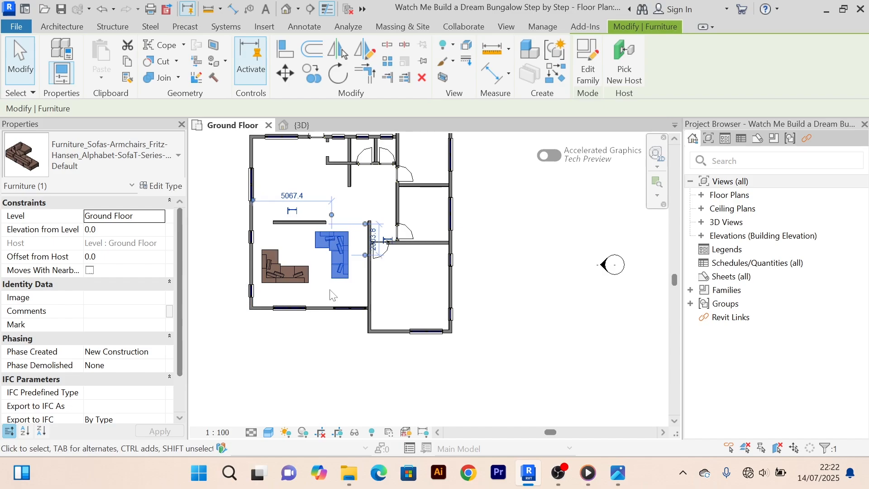
pyautogui.click(334, 296)
pyautogui.scroll(3, 321, 263)
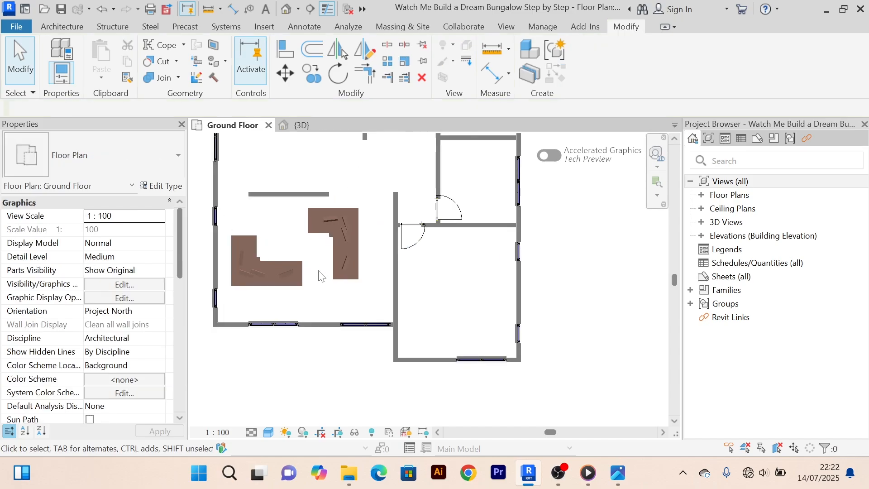
# Rotate the mirrored sofa 270° counter-clockwise in 90° turns so its long side runs parallel to the lower exterior wall.
pyautogui.click(348, 261)
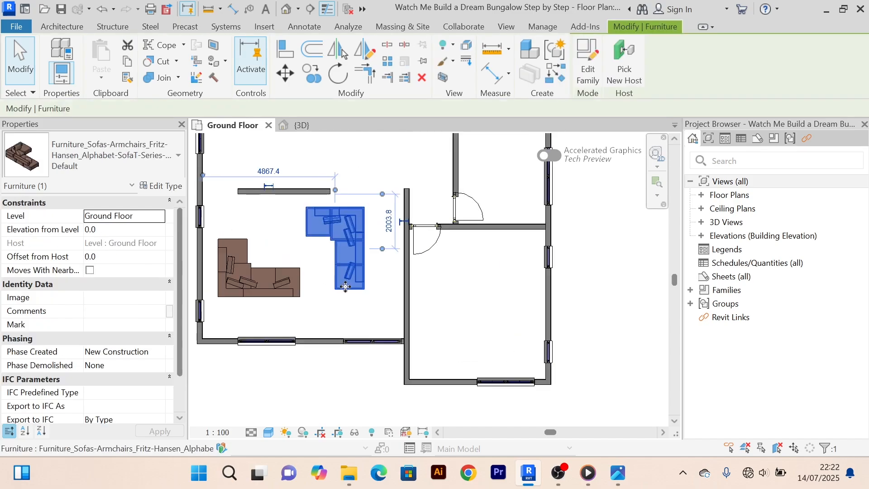
pyautogui.press('space')
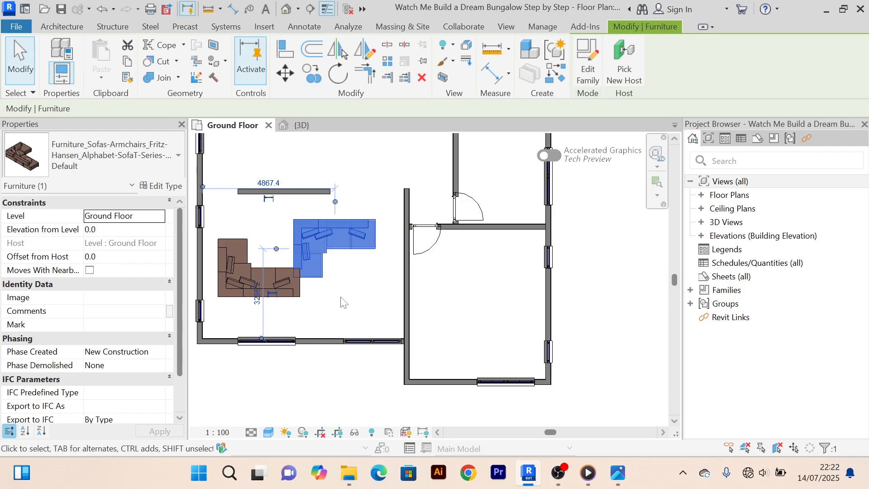
pyautogui.press('space')
pyautogui.press('space')
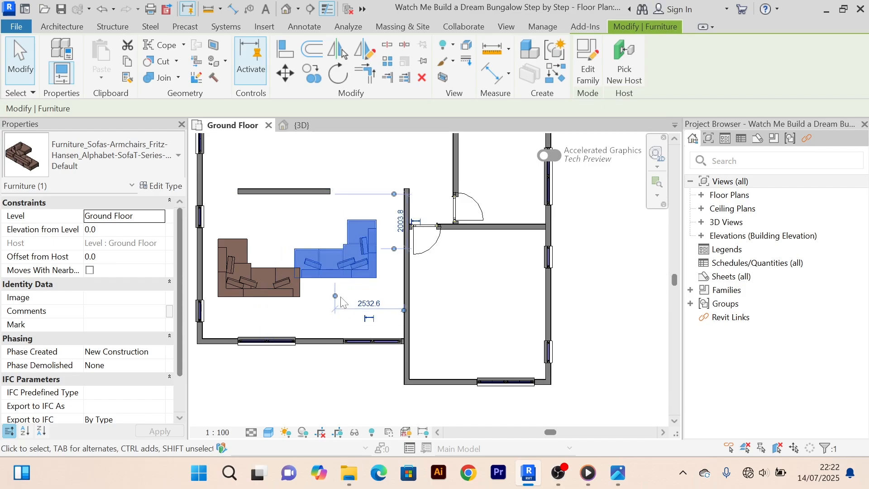
# Delete the mirrored sofa from the living room, leaving only the original L-shaped sofa.
pyautogui.press('space')
pyautogui.press('space')
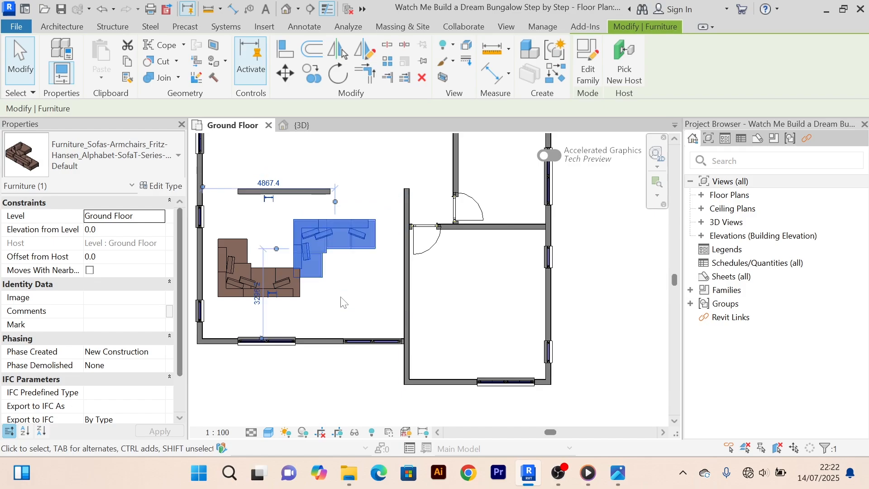
pyautogui.press('Delete')
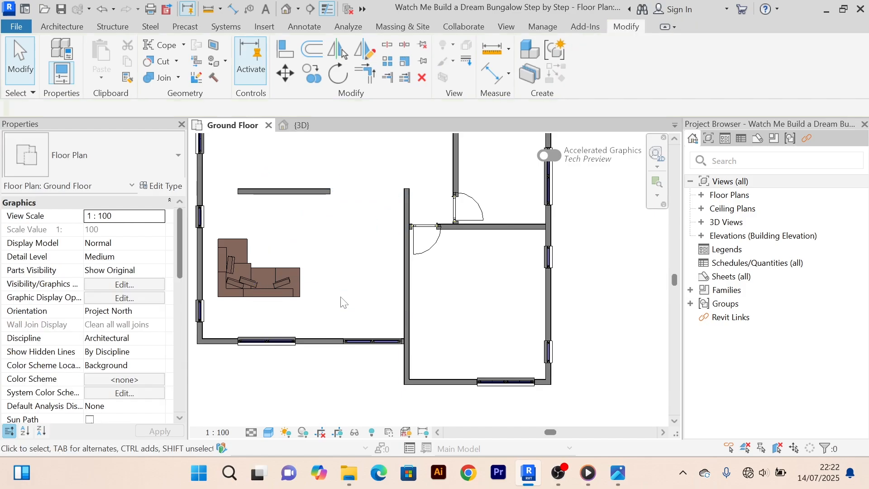
pyautogui.scroll(-3, 340, 288)
pyautogui.scroll(2, 369, 240)
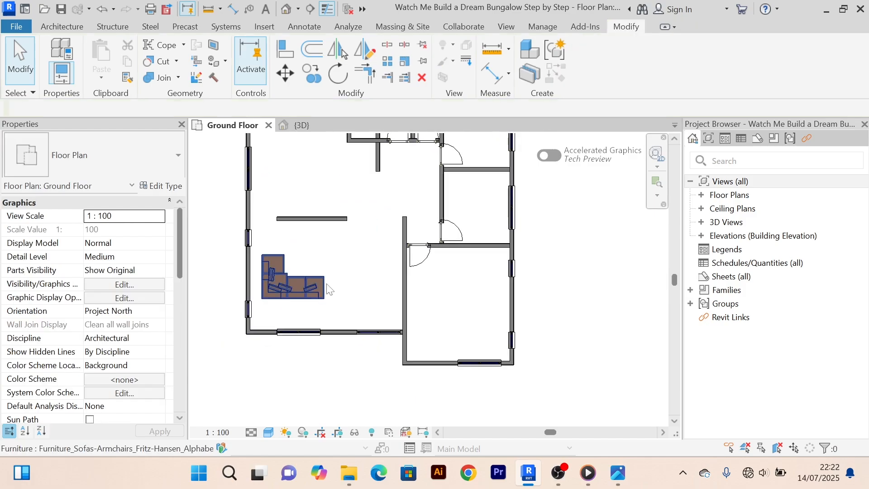
# Nudge the remaining sofa right until its centre is about 2500 mm from the living room's left exterior wall.
pyautogui.click(326, 287)
pyautogui.press('Right')
pyautogui.press('Right')
pyautogui.press('Right')
pyautogui.press('Right')
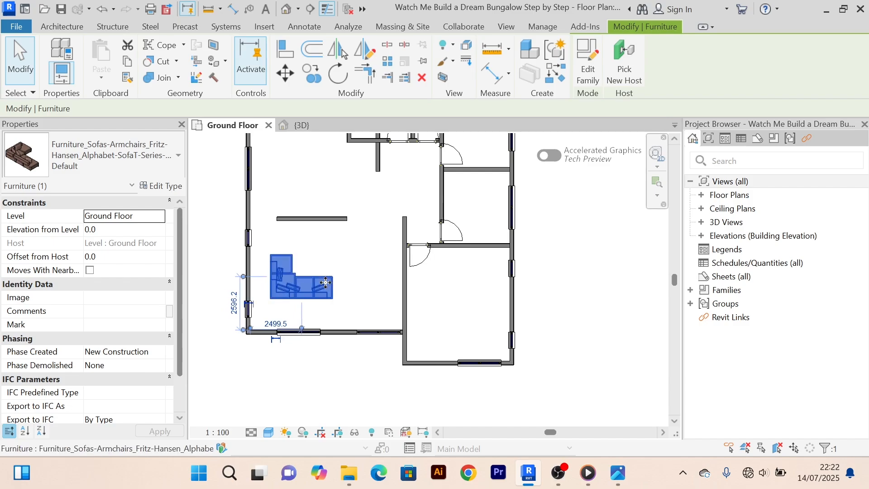
pyautogui.click(354, 274)
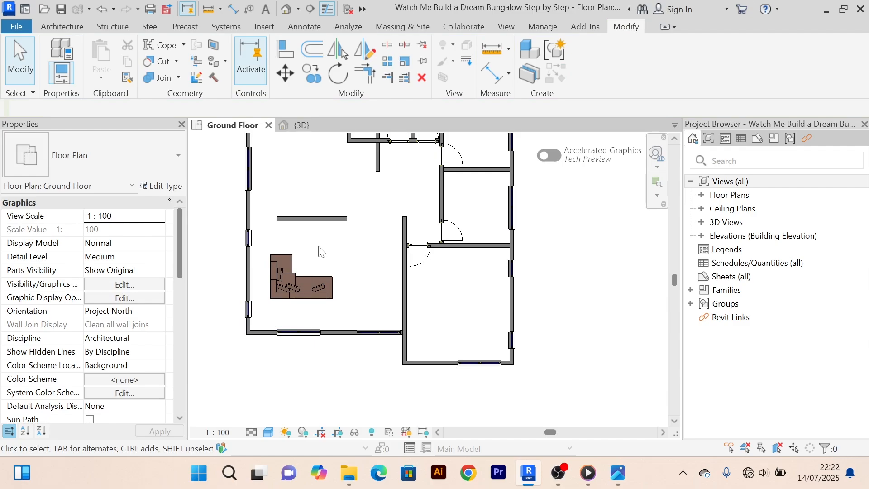
# Load the Kitchen_5847 component family from the REVIT LIBRARIES folder.
pyautogui.click(48, 26)
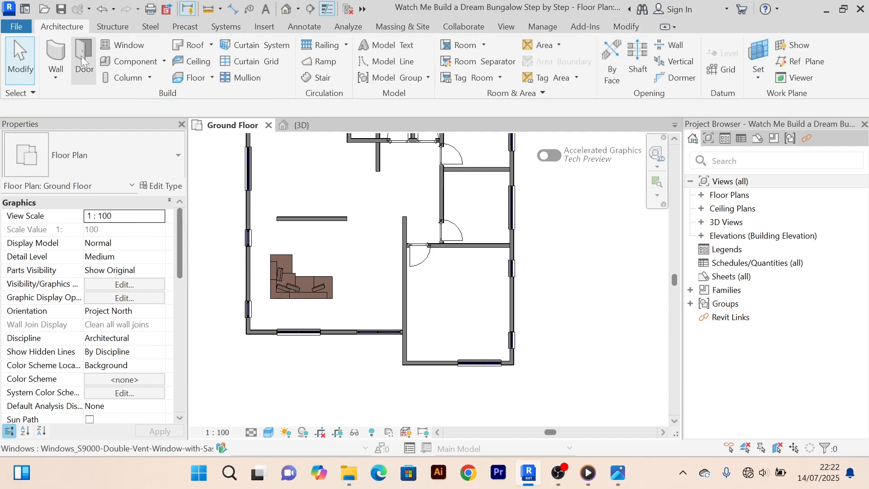
pyautogui.click(164, 63)
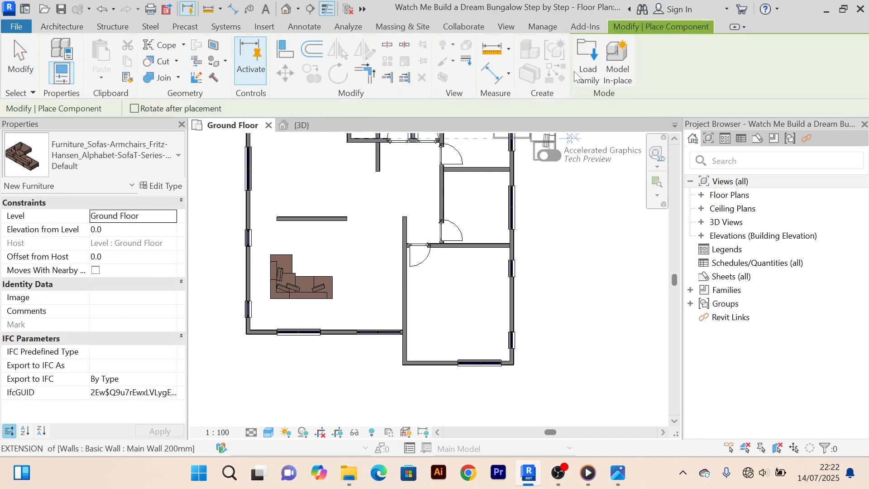
pyautogui.click(587, 73)
pyautogui.scroll(-5, 452, 249)
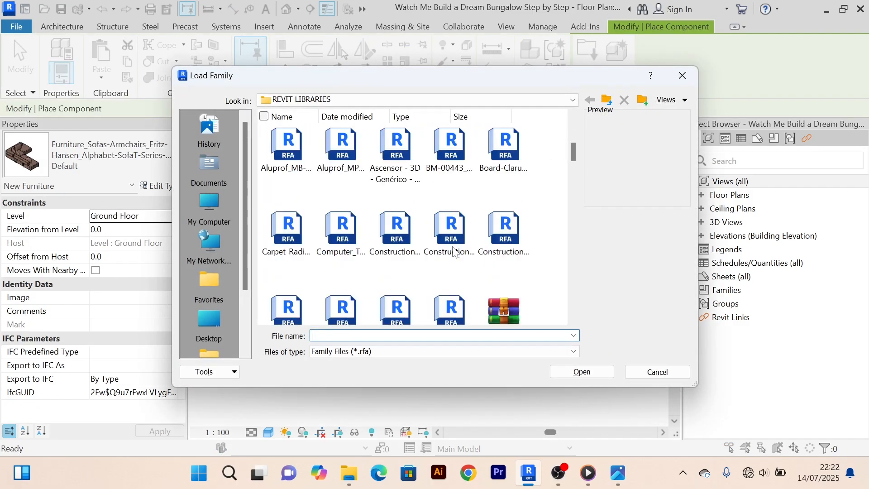
pyautogui.scroll(-5, 442, 232)
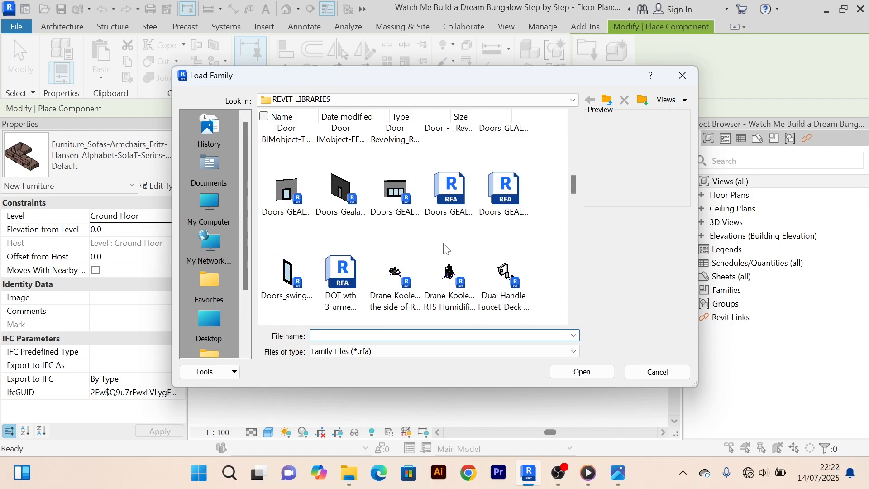
pyautogui.scroll(-5, 466, 223)
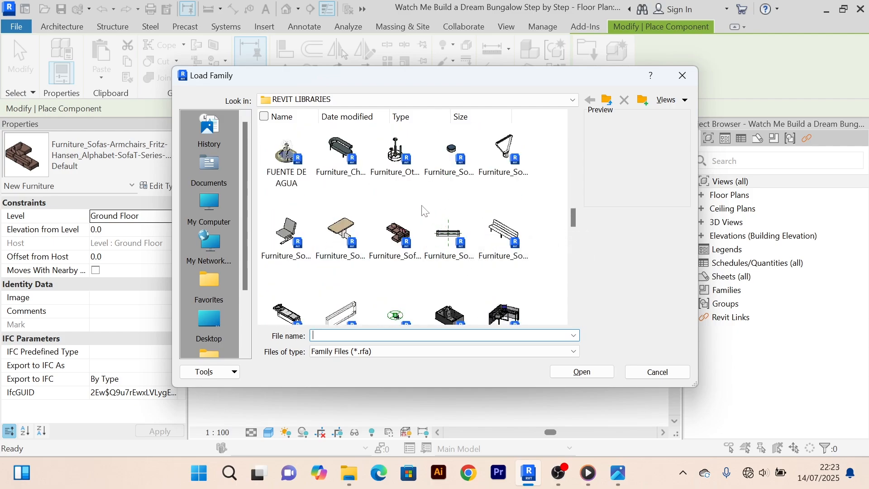
pyautogui.scroll(-3, 425, 210)
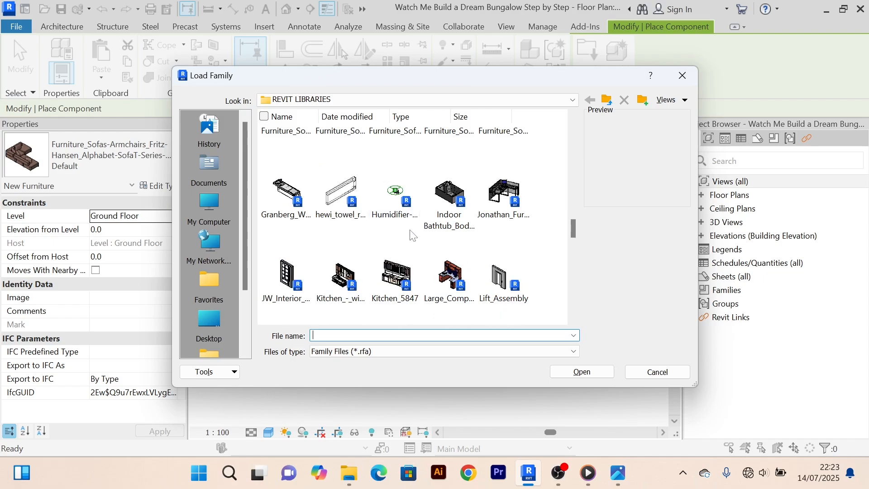
pyautogui.scroll(-3, 412, 234)
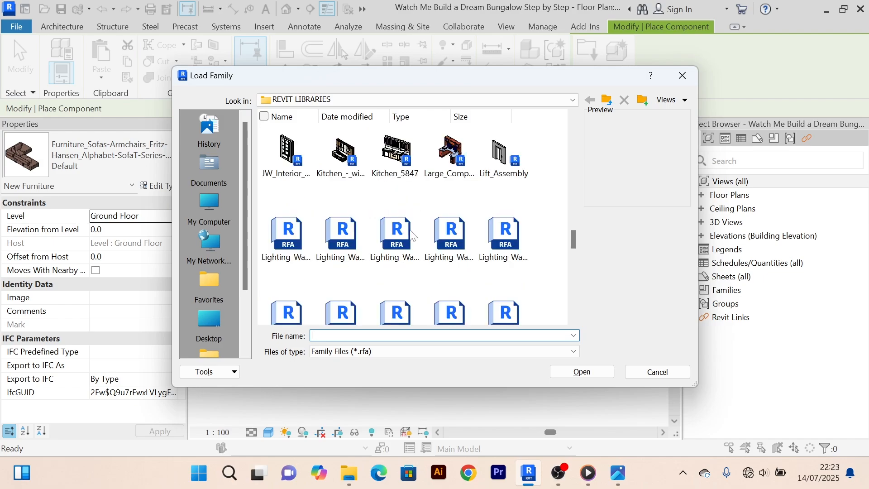
pyautogui.click(397, 165)
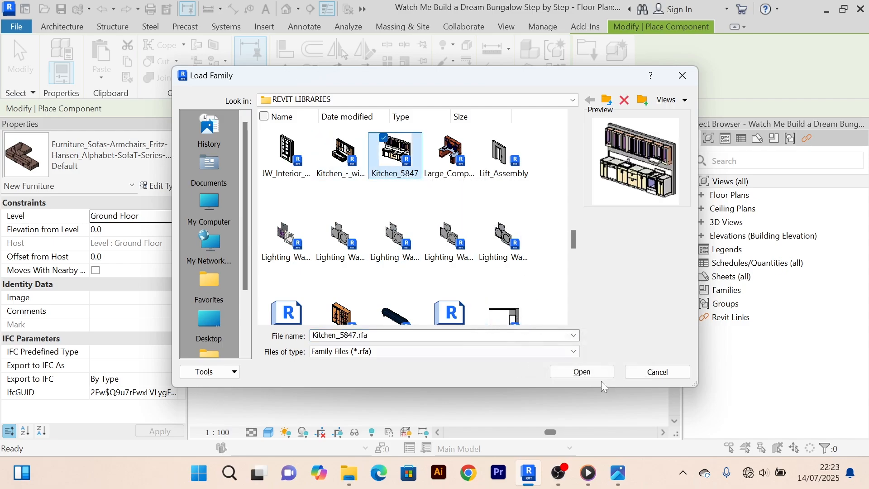
pyautogui.click(583, 376)
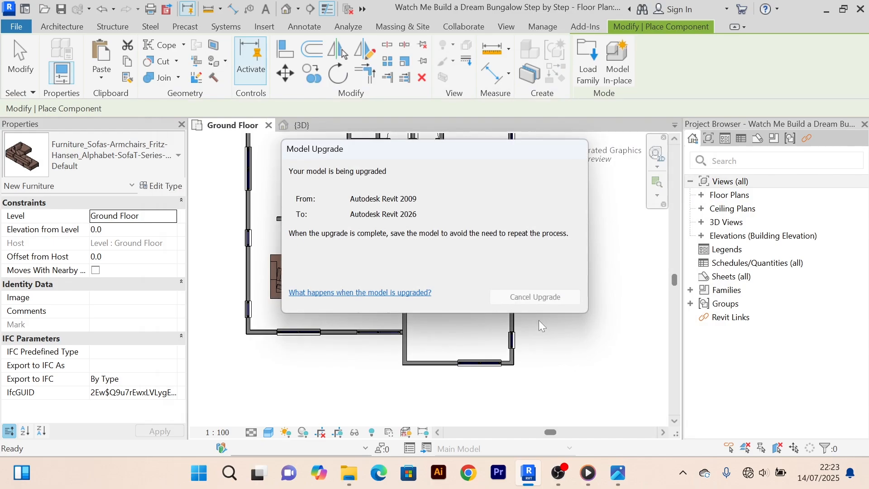
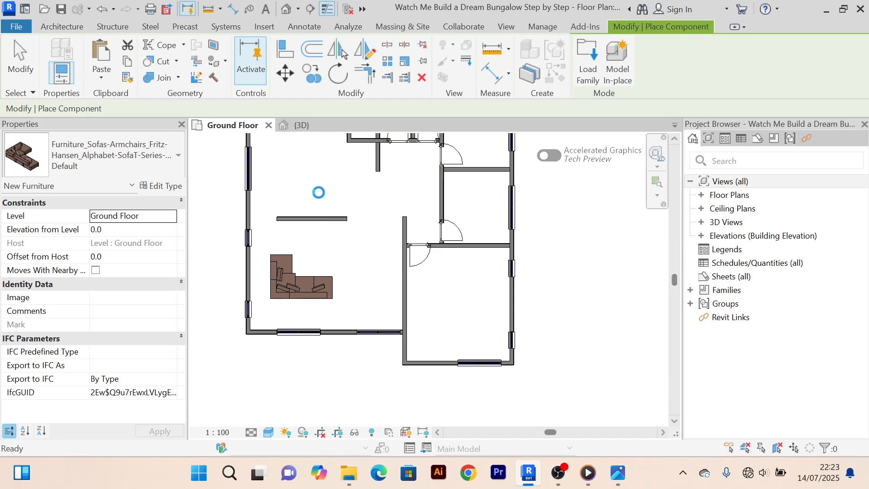
# Place the Kitchen_5847 unit against the upper exterior wall, in the corner with the left exterior wall, and end placement.
pyautogui.scroll(-1, 318, 192)
pyautogui.moveTo(326, 208); pyautogui.dragTo(325, 281, button='middle')
pyautogui.scroll(1, 297, 208)
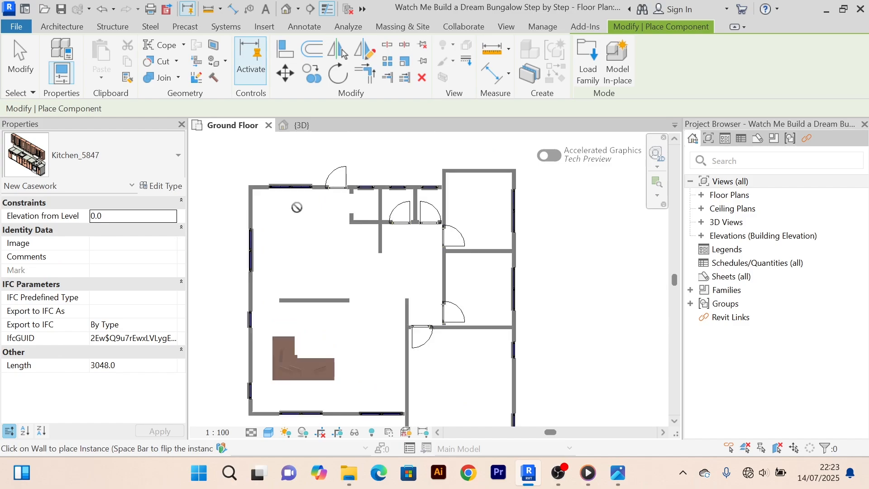
pyautogui.scroll(1, 297, 208)
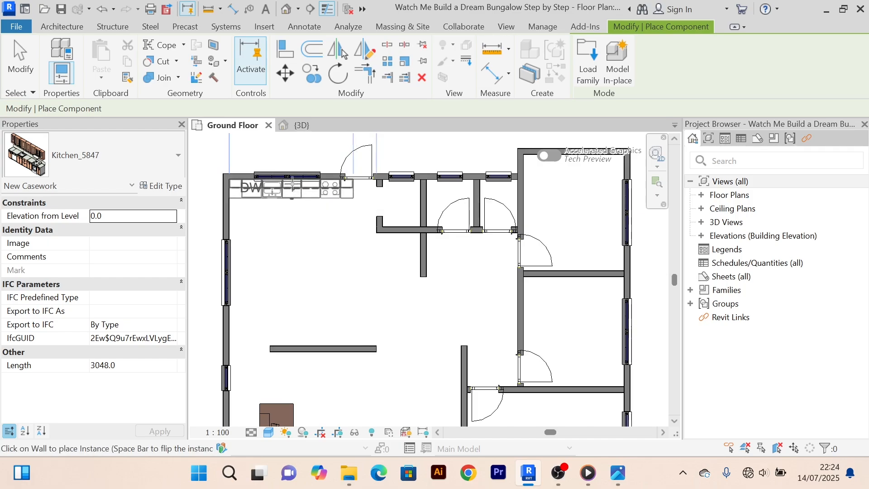
pyautogui.click(293, 184)
pyautogui.rightClick(411, 154)
pyautogui.click(434, 163)
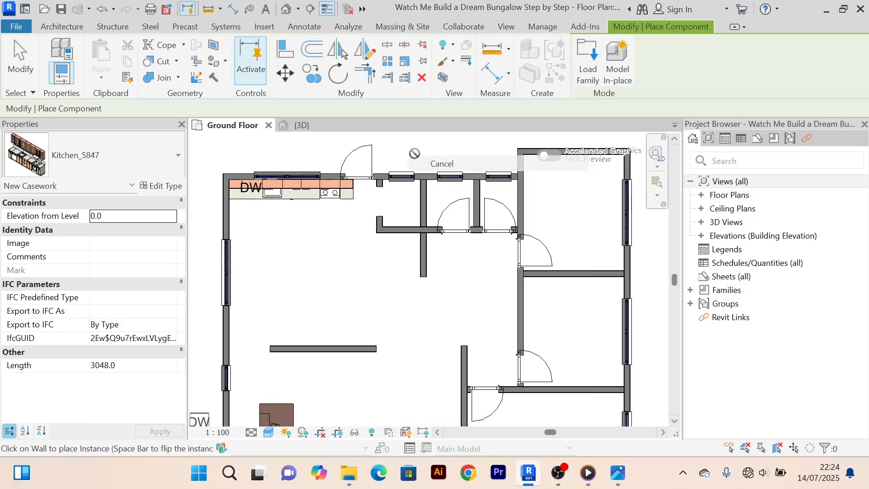
pyautogui.click(435, 159)
# Delete the two short vertical wall stubs beside the kitchen's exterior door.
pyautogui.scroll(3, 447, 198)
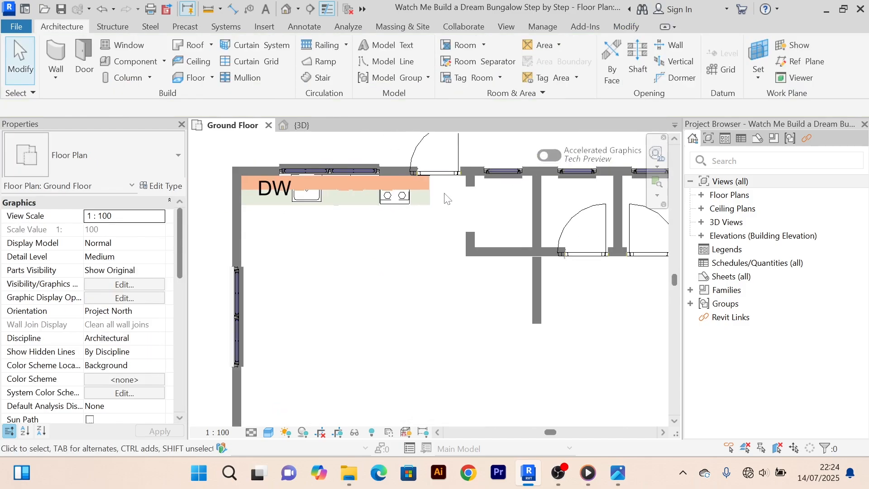
pyautogui.scroll(-2, 447, 198)
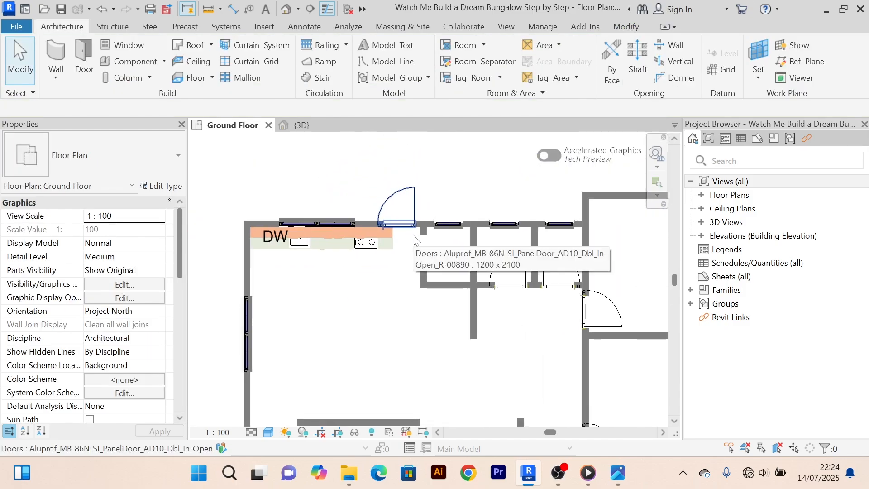
pyautogui.moveTo(413, 236); pyautogui.dragTo(411, 246, button='middle')
pyautogui.scroll(4, 407, 246)
pyautogui.scroll(-3, 407, 246)
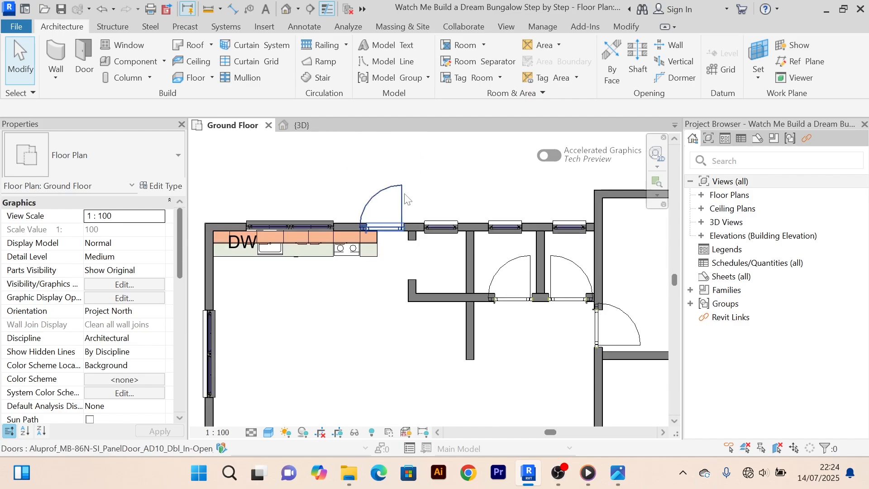
pyautogui.click(401, 195)
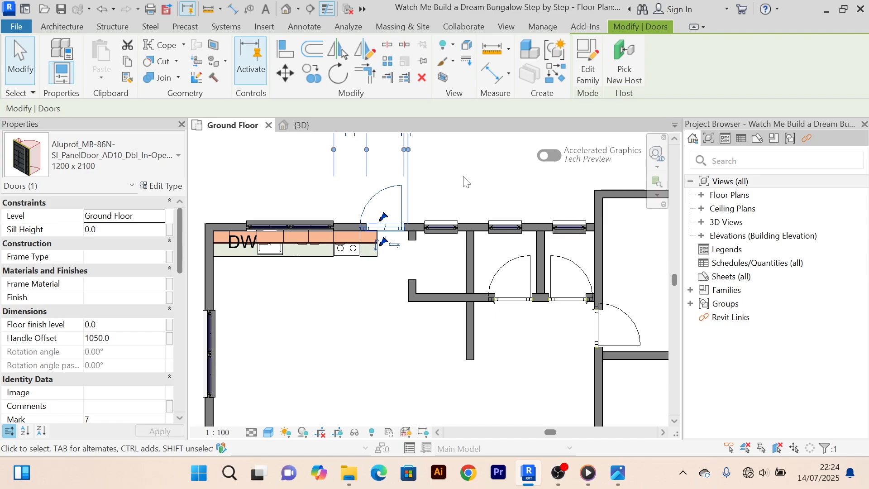
pyautogui.click(413, 283)
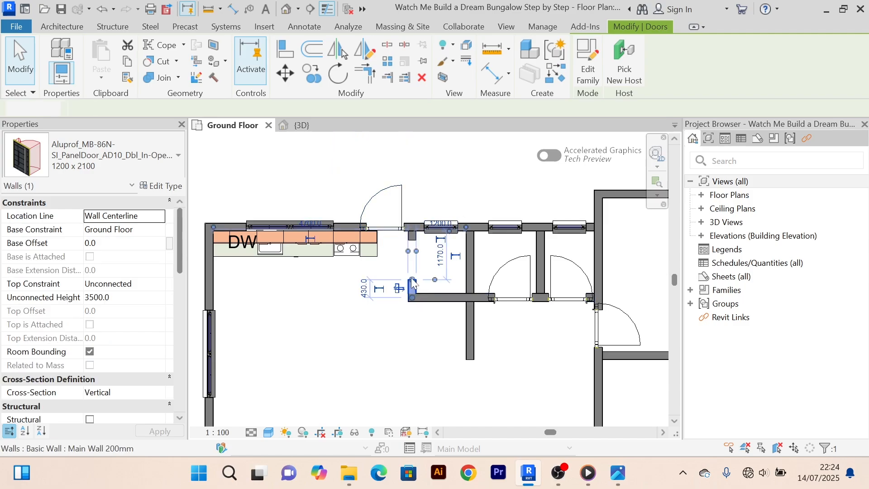
pyautogui.press('Delete')
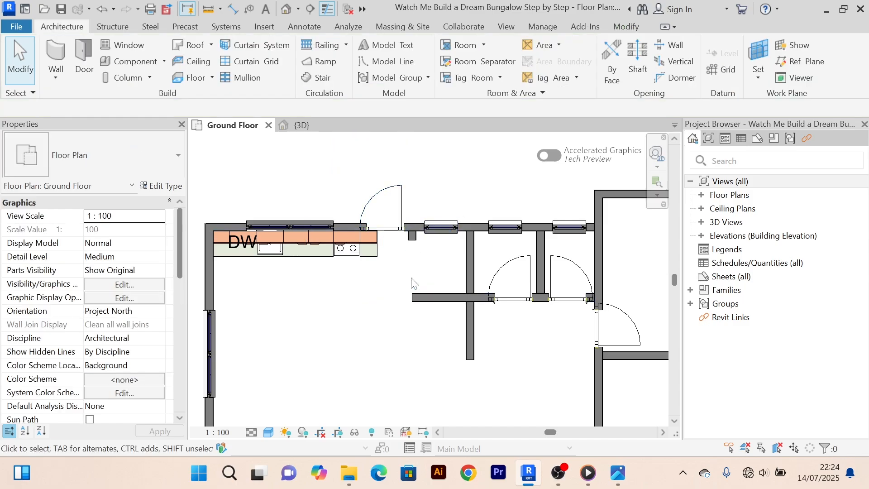
pyautogui.click(412, 236)
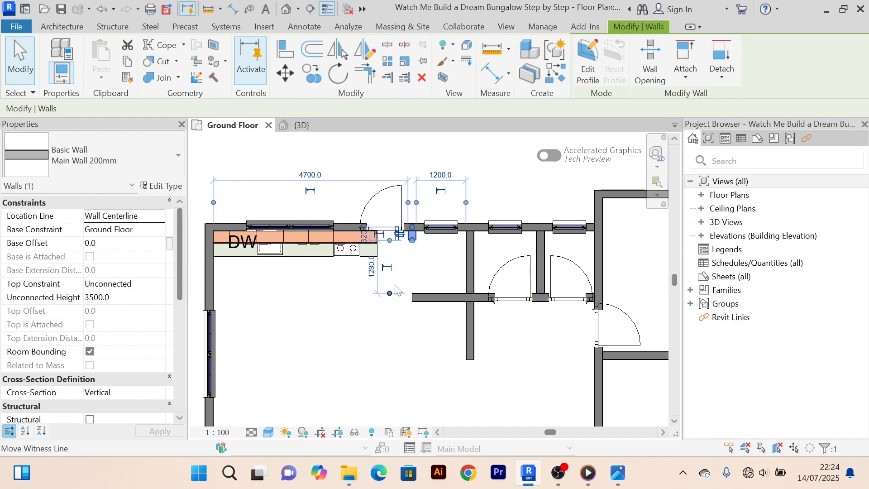
pyautogui.press('Delete')
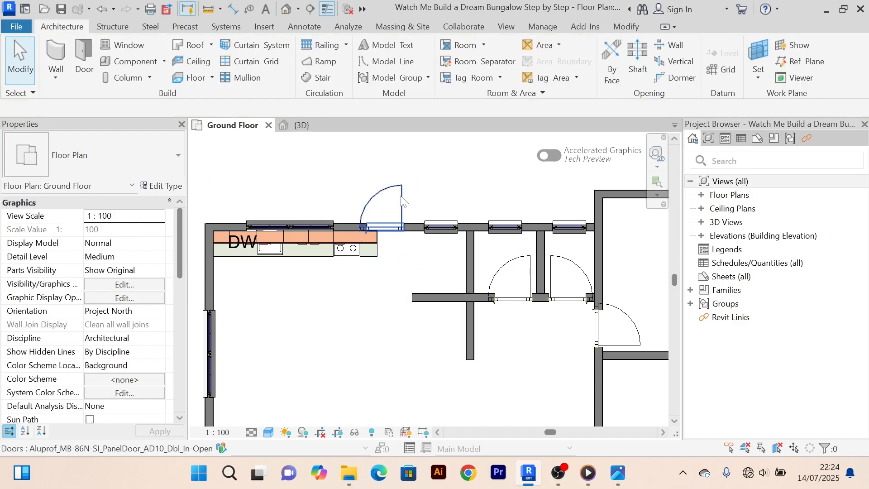
# Nudge the kitchen's exterior door right, away from the kitchen units, to 130 mm from the neighbouring small window.
pyautogui.click(401, 203)
pyautogui.scroll(2, 450, 205)
pyautogui.moveTo(473, 222); pyautogui.dragTo(479, 322, button='middle')
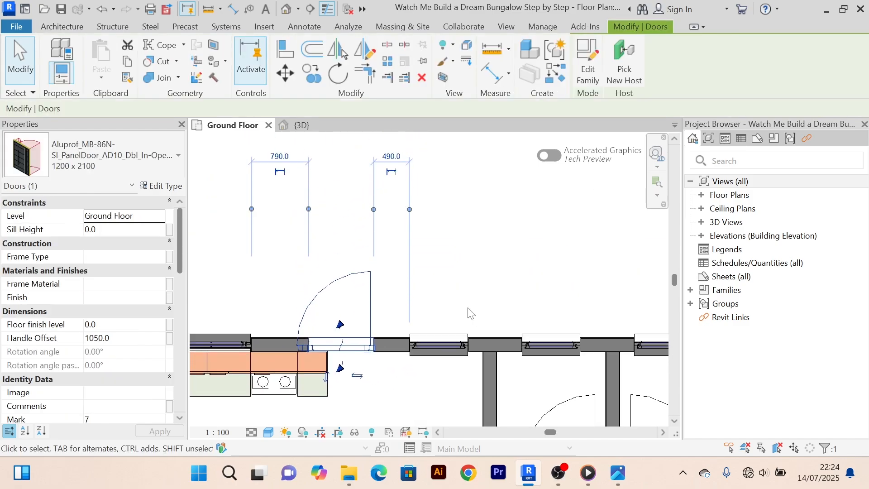
pyautogui.press('Right')
pyautogui.press('Right')
pyautogui.press('Right')
pyautogui.press('Right')
pyautogui.press('Right')
pyautogui.press('Right')
pyautogui.press('Right')
pyautogui.press('Right')
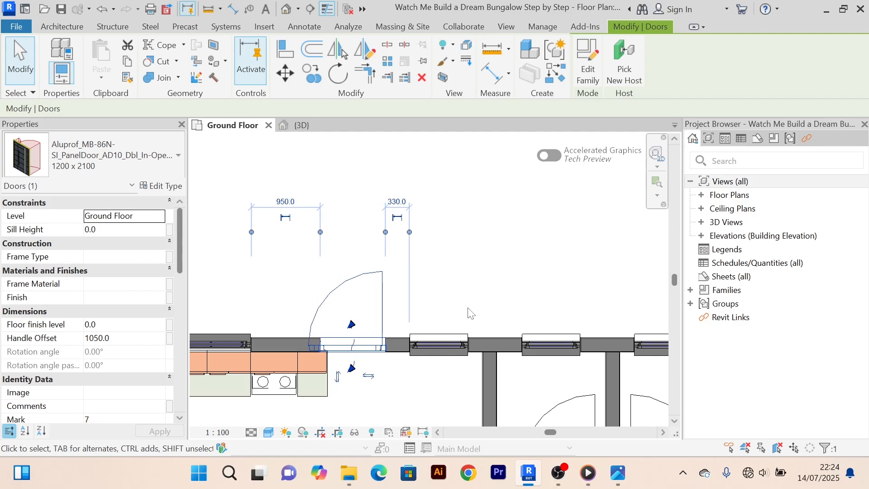
pyautogui.press('Right')
pyautogui.press('Right')
pyautogui.press('Right')
pyautogui.press('Right')
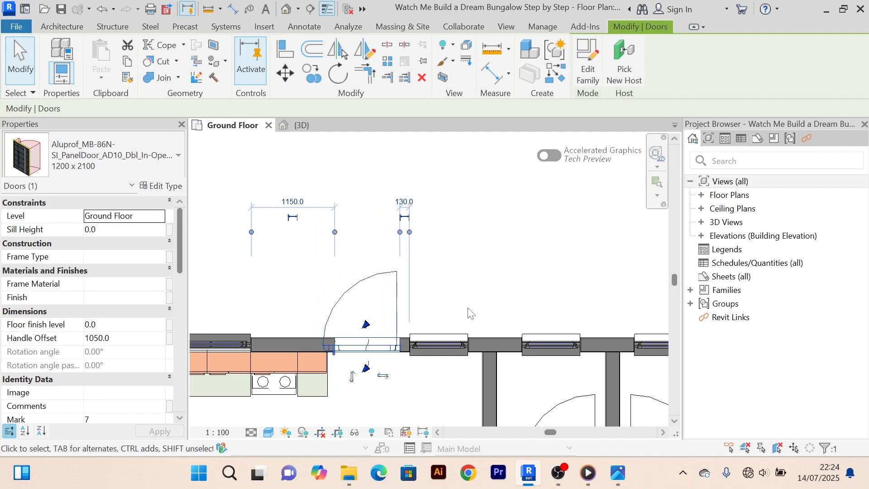
# Delete the small window immediately right of the kitchen's exterior door.
pyautogui.click(447, 346)
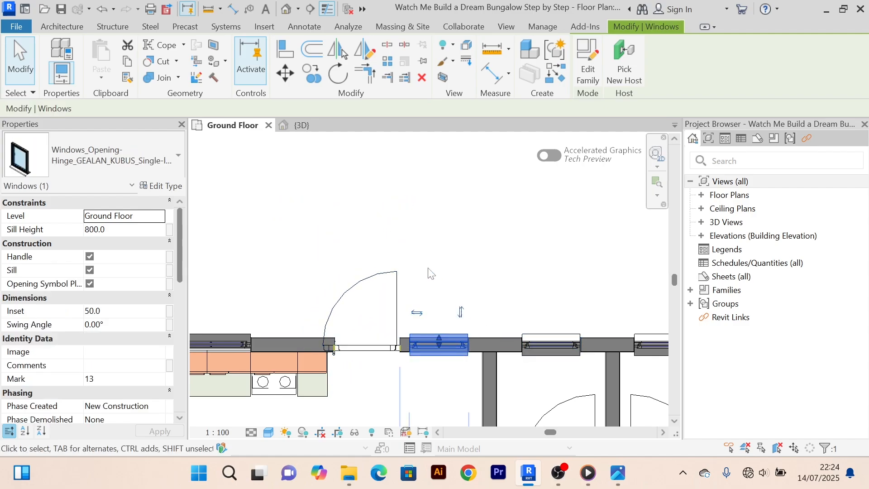
pyautogui.click(429, 273)
# Nudge the exterior door further right along the upper wall to 140 mm from the partition wall.
pyautogui.click(393, 280)
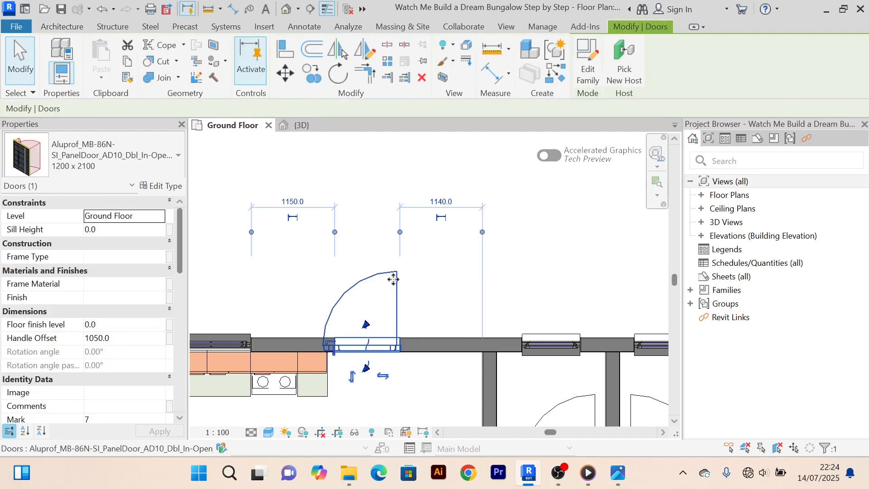
pyautogui.press('Right')
pyautogui.press('Right')
pyautogui.press('Right')
pyautogui.press('Right')
pyautogui.press('Right')
pyautogui.press('Right')
pyautogui.press('Right')
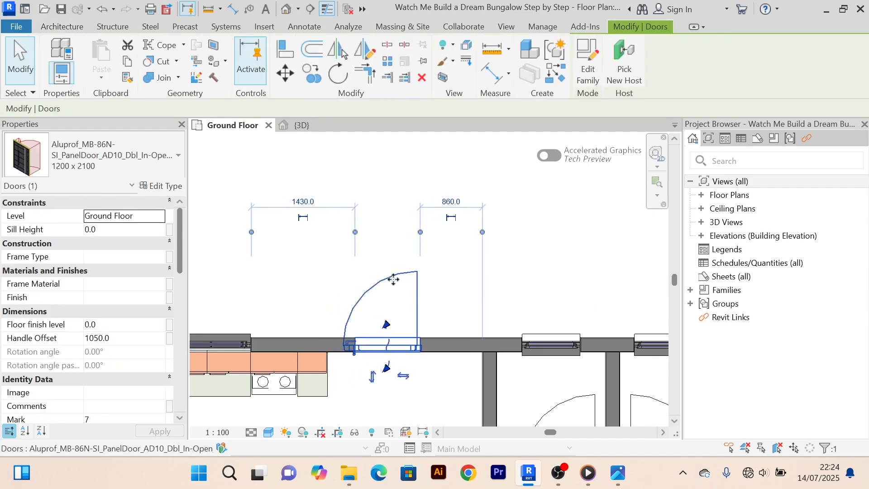
pyautogui.press('Right')
pyautogui.press('Right')
pyautogui.press('Right')
pyautogui.press('Right')
pyautogui.press('Right')
pyautogui.press('Right')
pyautogui.press('Right')
pyautogui.press('Right')
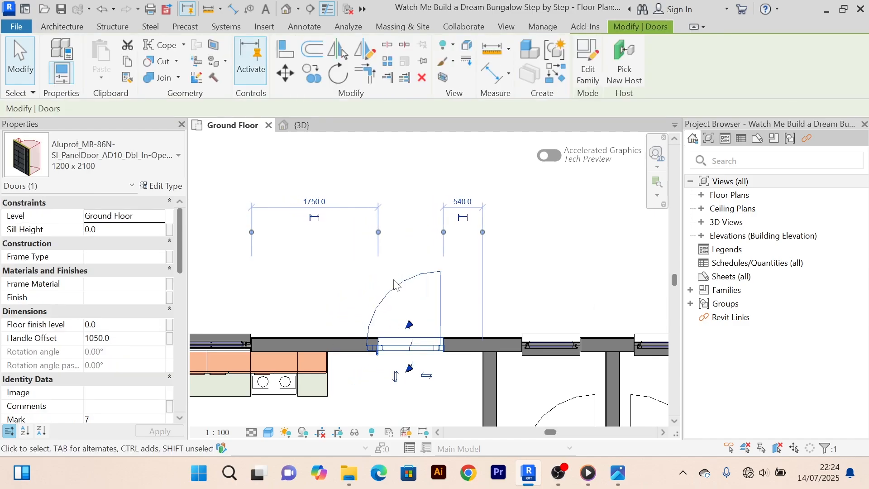
pyautogui.press('Right')
pyautogui.press('Right')
pyautogui.press('Right')
pyautogui.press('Right')
pyautogui.press('Right')
pyautogui.press('Right')
pyautogui.press('Right')
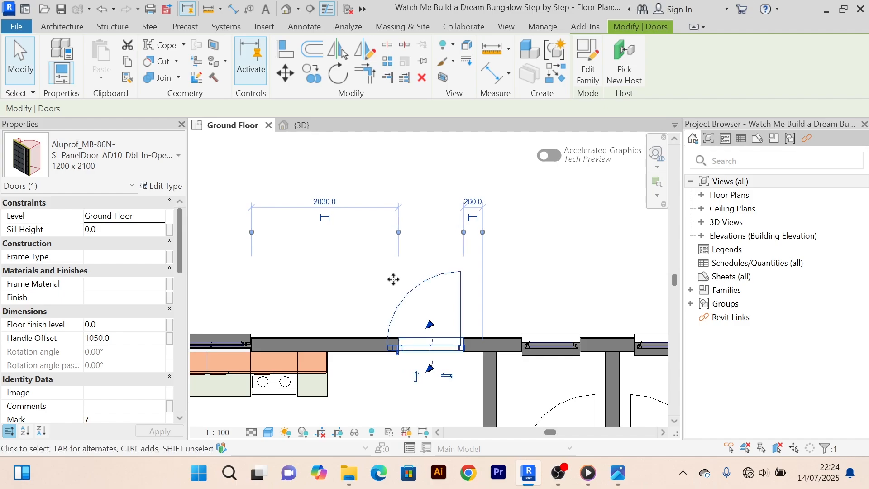
pyautogui.press('Right')
pyautogui.press('Right')
pyautogui.press('Right')
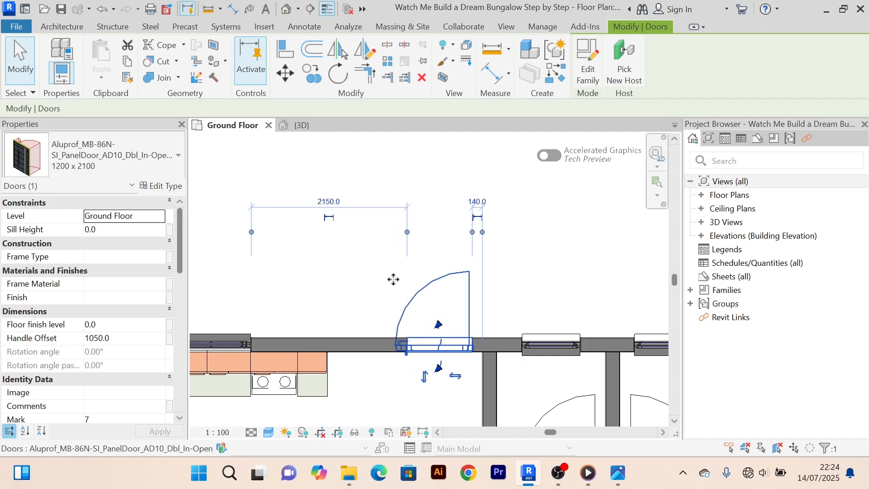
# Nudge the kitchen's exterior door right once more, to 100 mm from the partition wall.
pyautogui.press('Right')
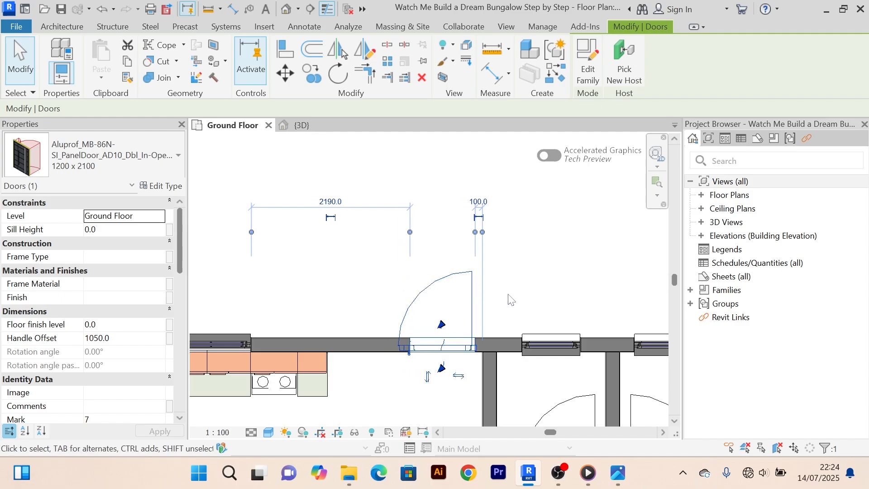
pyautogui.click(553, 279)
# Draw a short vertical Main Wall 200mm down from the upper wall between the kitchen units and exterior door, matching the existing partition.
pyautogui.scroll(-2, 543, 271)
pyautogui.moveTo(542, 270); pyautogui.dragTo(518, 249, button='middle')
pyautogui.scroll(2, 453, 363)
pyautogui.moveTo(454, 364); pyautogui.dragTo(436, 315, button='middle')
pyautogui.scroll(-1, 435, 346)
pyautogui.scroll(-2, 422, 324)
pyautogui.scroll(1, 416, 298)
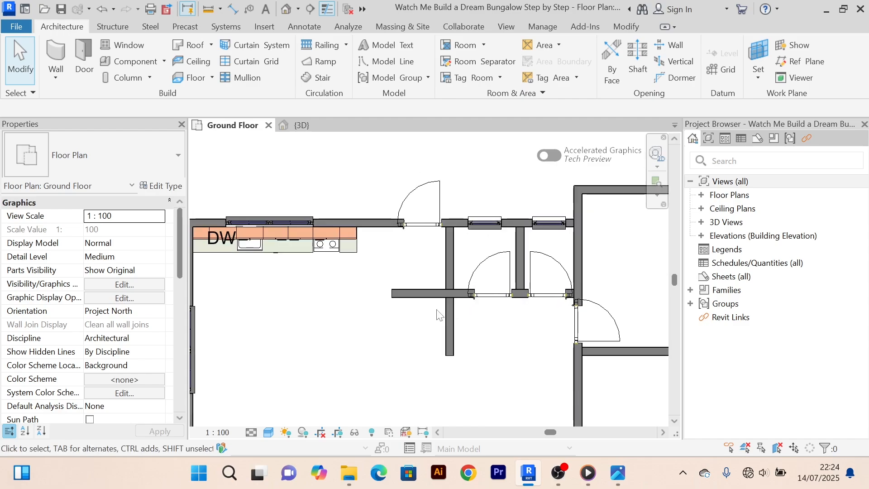
pyautogui.scroll(2, 421, 281)
pyautogui.scroll(-1, 432, 285)
pyautogui.moveTo(434, 286); pyautogui.dragTo(435, 281, button='middle')
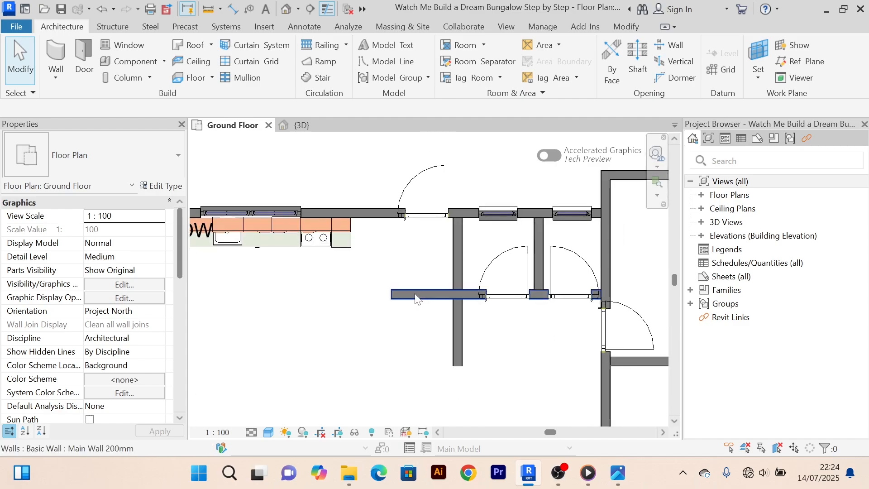
pyautogui.click(458, 344)
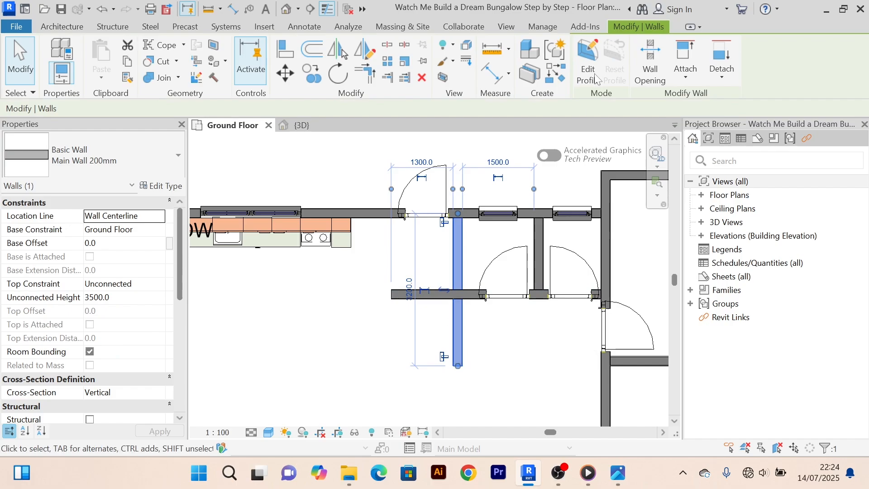
pyautogui.click(563, 80)
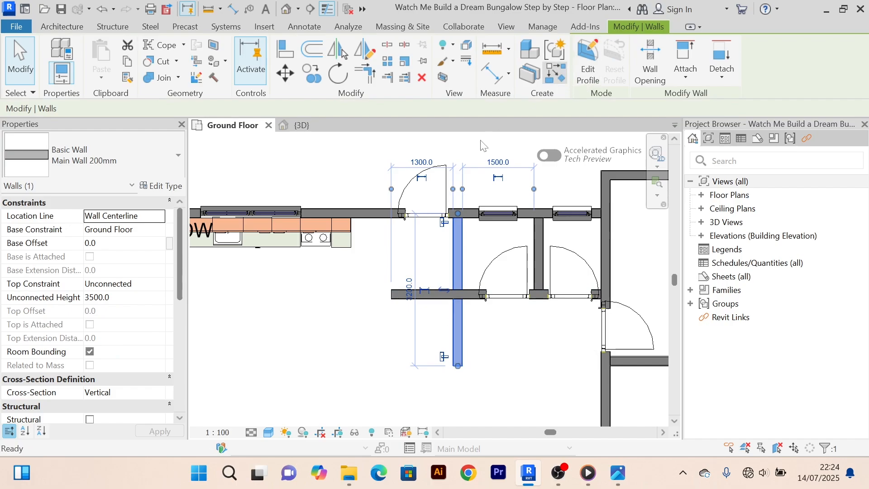
pyautogui.click(368, 213)
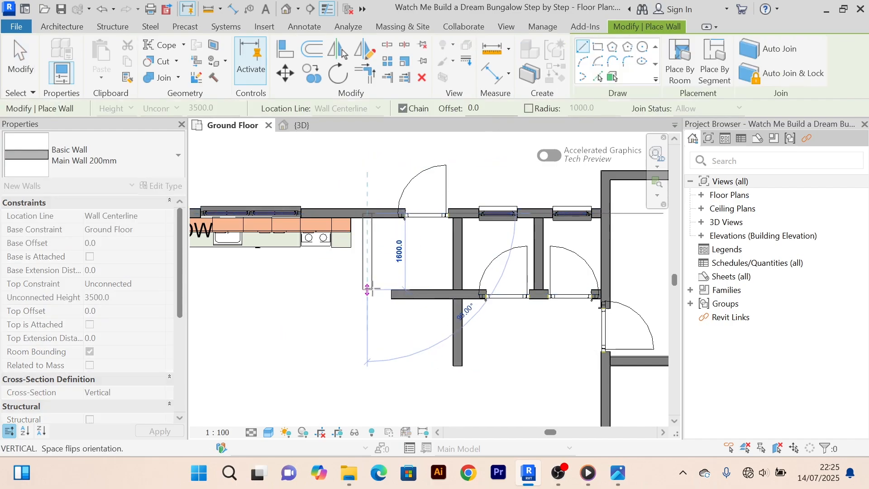
pyautogui.rightClick(370, 166)
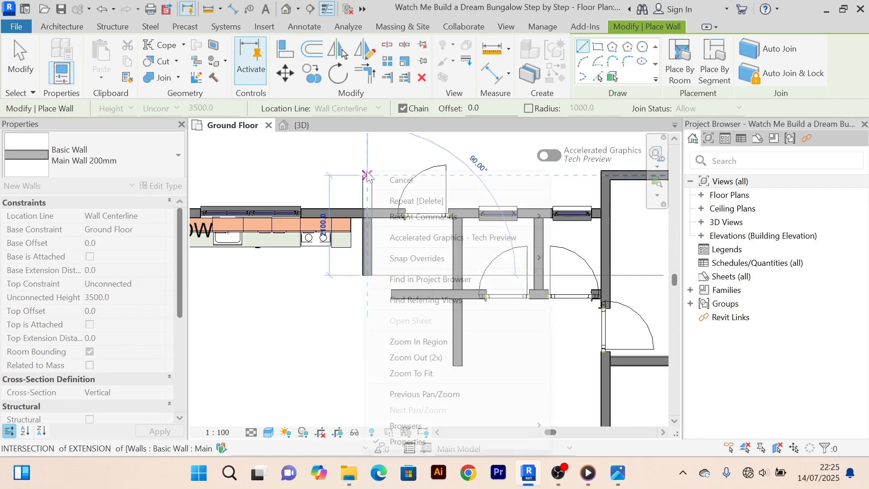
pyautogui.click(384, 174)
# Trim the horizontal wall below the two small rooms back to the vertical partition, removing its overhang on the kitchen side.
pyautogui.scroll(3, 362, 246)
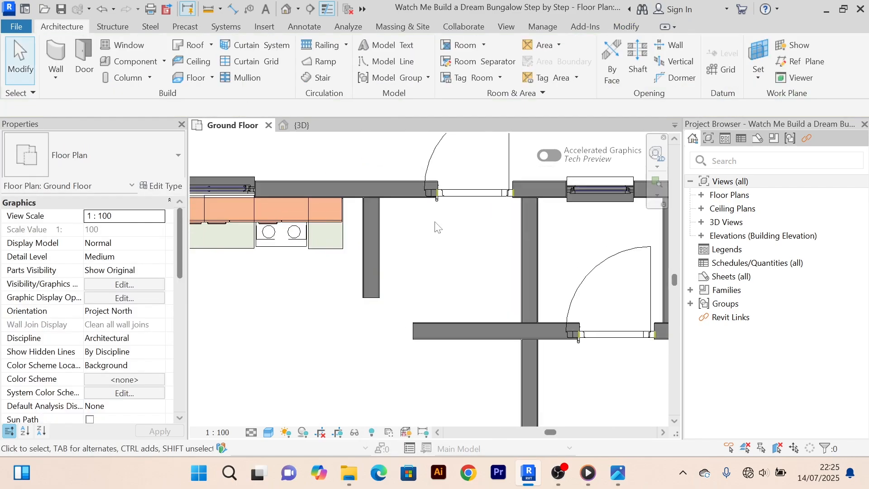
pyautogui.scroll(-3, 439, 269)
pyautogui.moveTo(444, 285); pyautogui.dragTo(403, 237, button='middle')
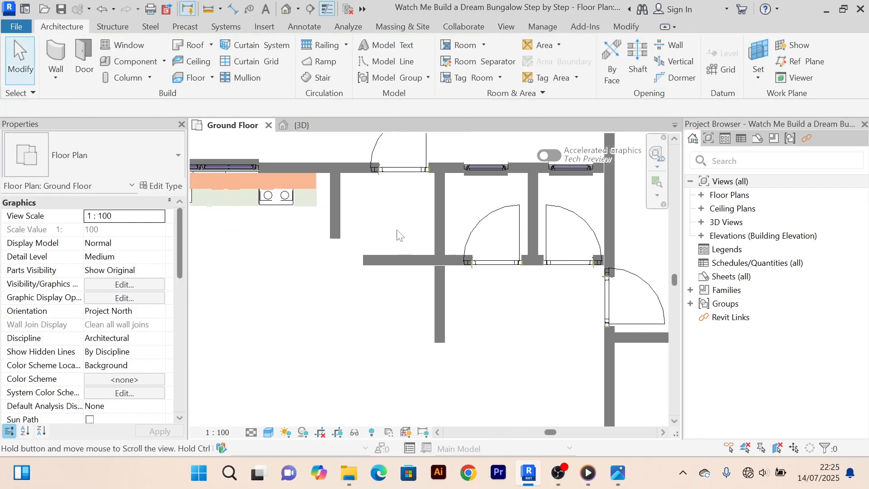
pyautogui.scroll(3, 443, 269)
pyautogui.moveTo(440, 210); pyautogui.dragTo(414, 248, button='middle')
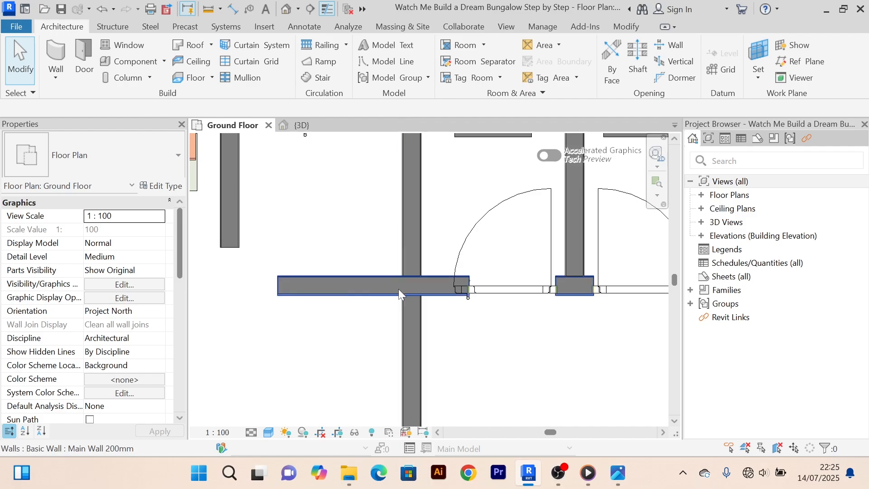
pyautogui.click(328, 293)
pyautogui.scroll(-3, 329, 294)
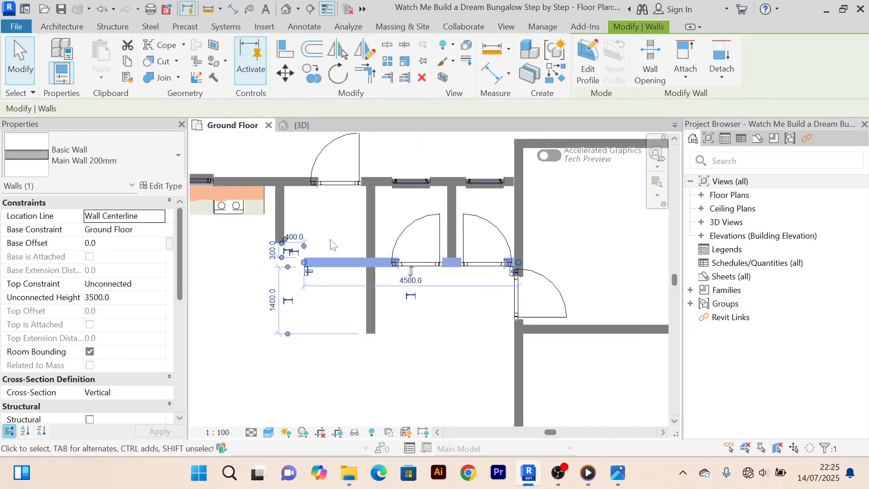
pyautogui.click(404, 78)
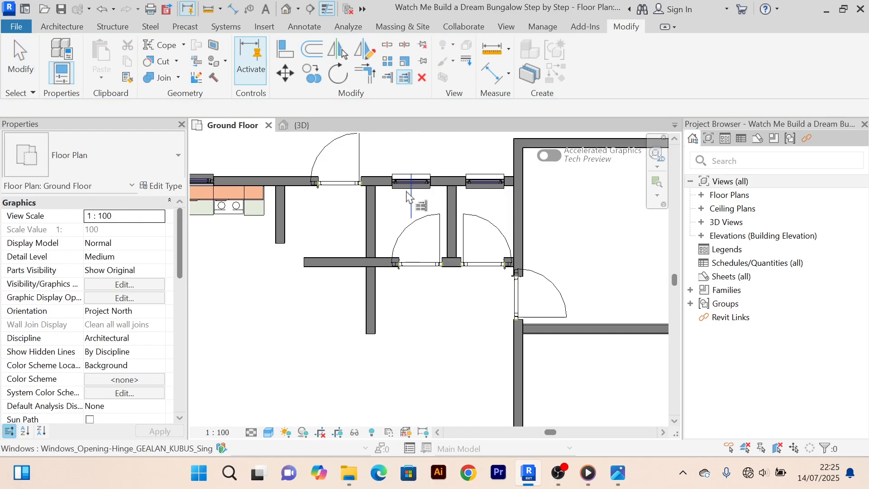
pyautogui.scroll(2, 372, 267)
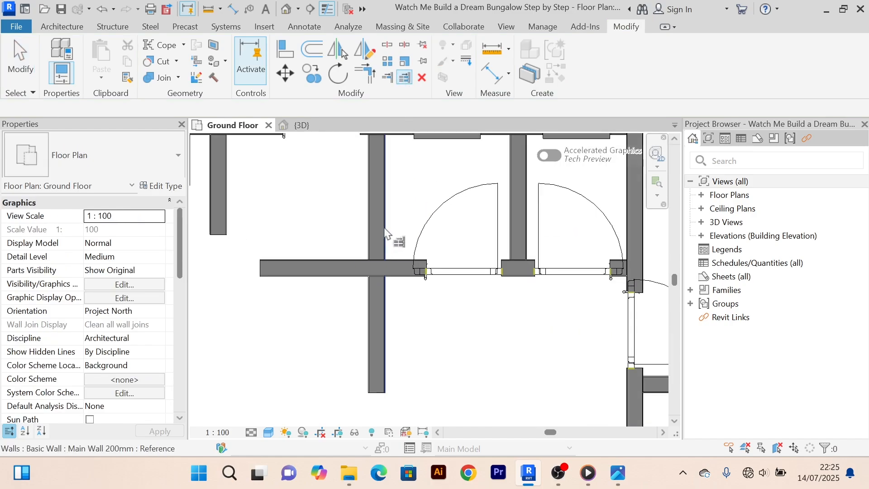
pyautogui.click(385, 231)
pyautogui.click(411, 265)
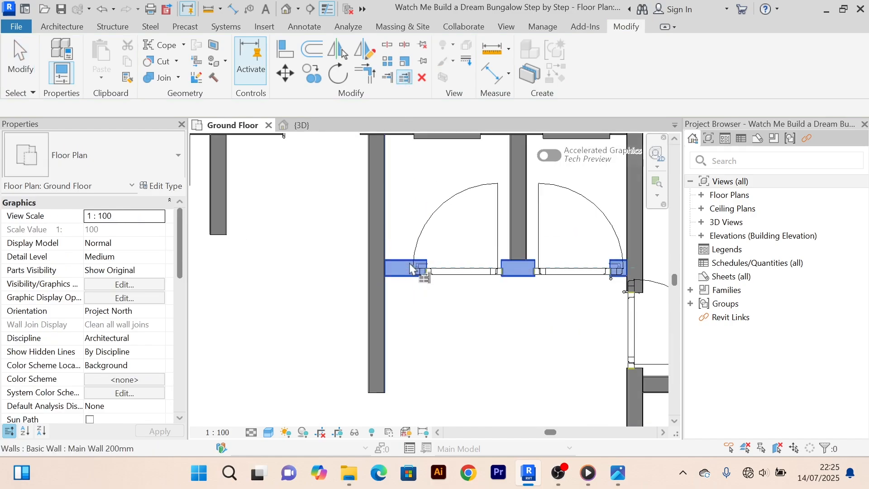
pyautogui.scroll(-2, 407, 263)
pyautogui.rightClick(357, 230)
pyautogui.click(383, 208)
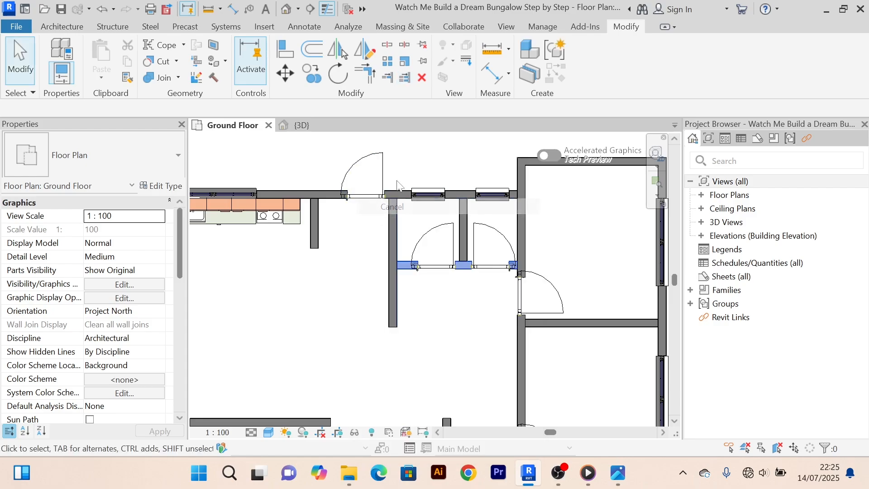
pyautogui.rightClick(410, 152)
pyautogui.click(429, 162)
# Align the kitchen-side face of the new short wall with the end of the kitchen units.
pyautogui.moveTo(382, 286); pyautogui.dragTo(385, 272, button='middle')
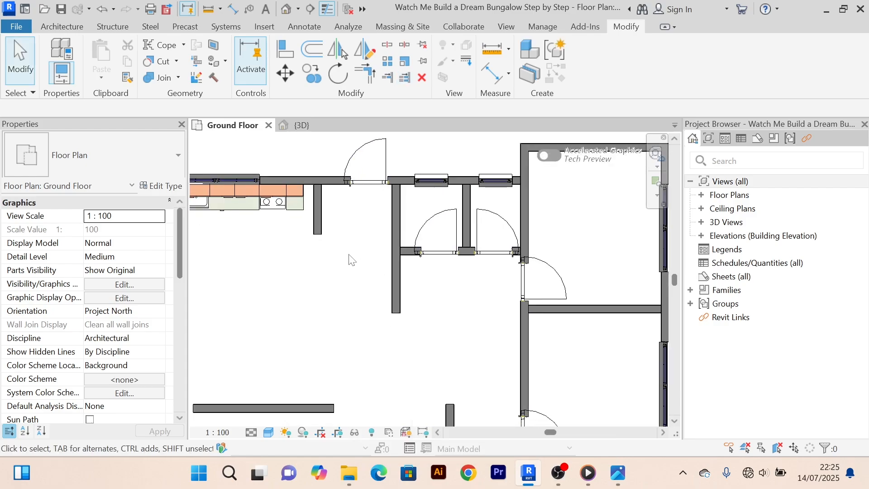
pyautogui.scroll(3, 335, 251)
pyautogui.scroll(-3, 362, 285)
pyautogui.moveTo(335, 251); pyautogui.dragTo(371, 283, button='middle')
pyautogui.scroll(4, 359, 239)
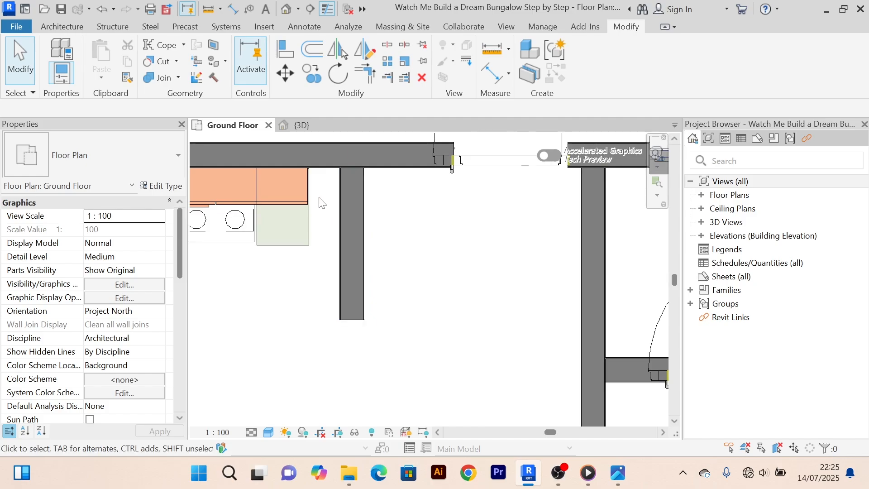
pyautogui.scroll(1, 310, 197)
pyautogui.scroll(-2, 313, 201)
pyautogui.scroll(1, 317, 204)
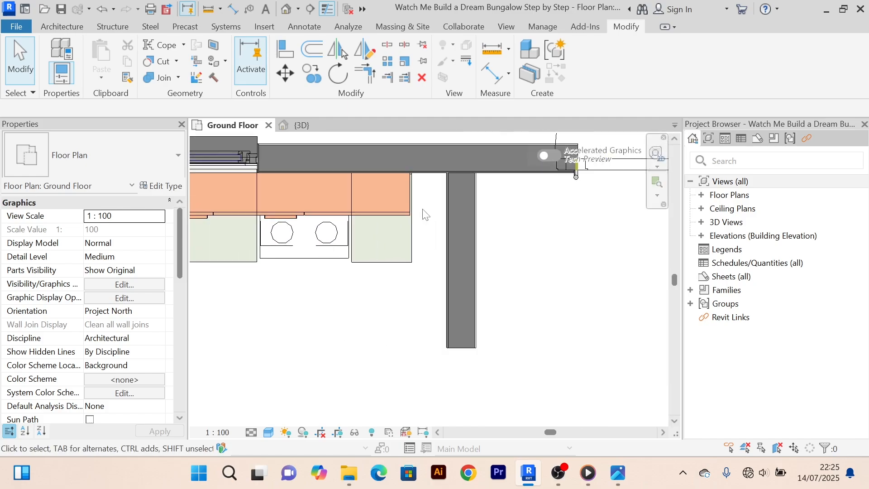
pyautogui.scroll(-1, 317, 204)
pyautogui.moveTo(316, 204); pyautogui.dragTo(433, 226, button='middle')
pyautogui.scroll(2, 407, 238)
pyautogui.scroll(2, 410, 231)
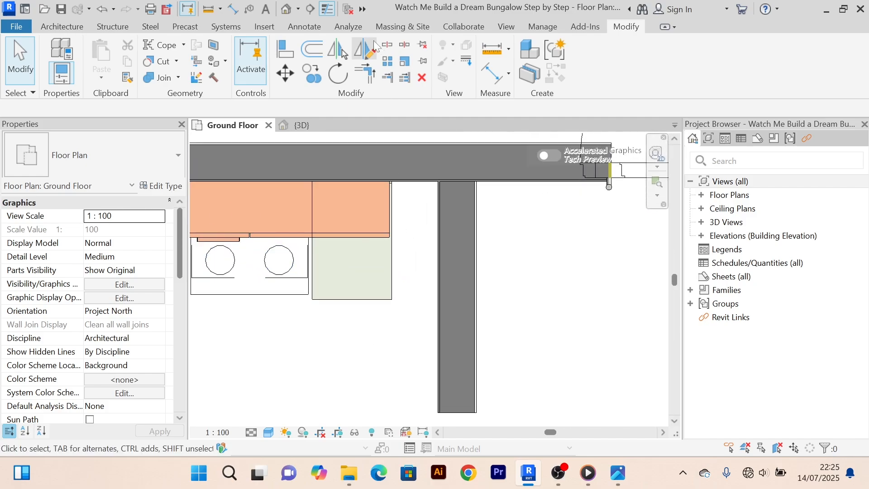
pyautogui.click(288, 55)
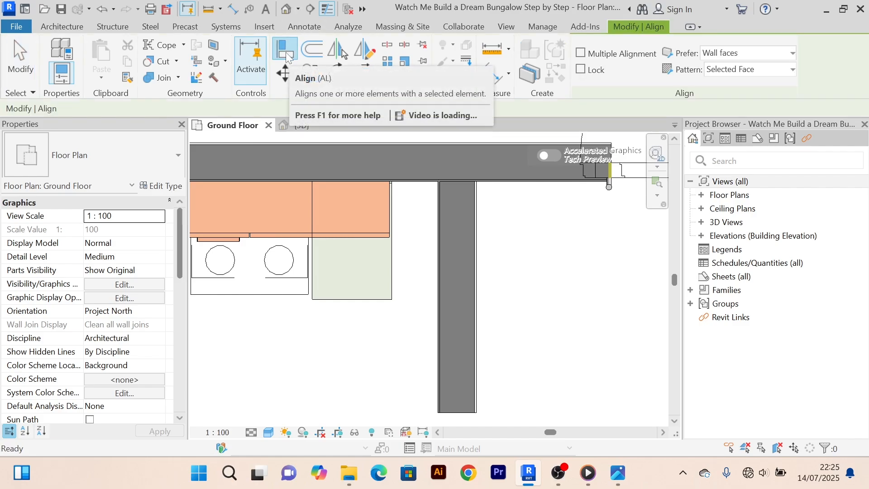
pyautogui.click(398, 234)
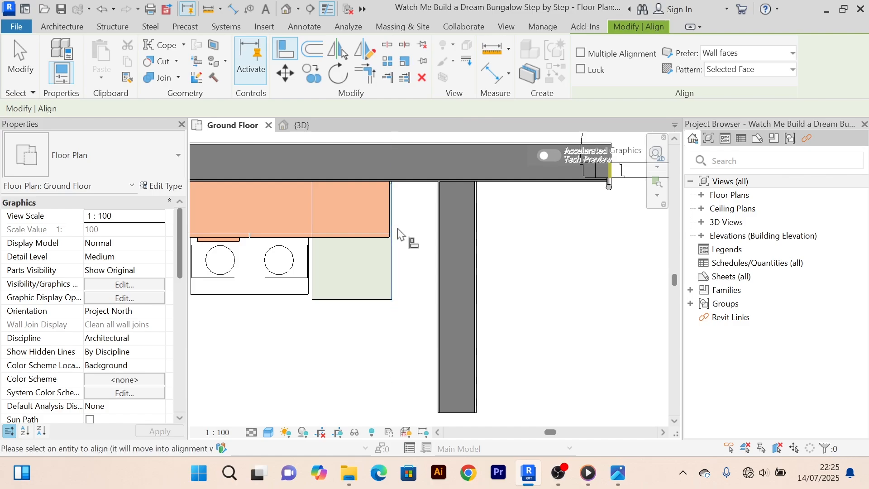
pyautogui.click(439, 248)
pyautogui.scroll(-2, 439, 248)
pyautogui.rightClick(439, 171)
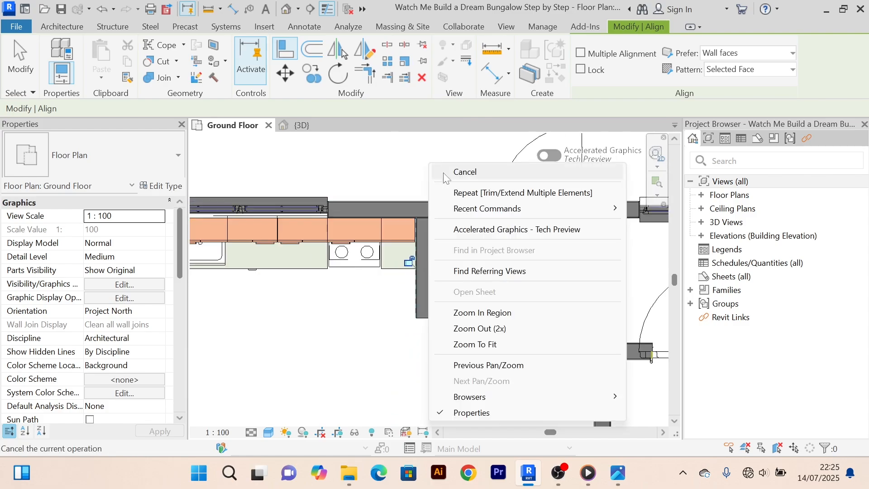
pyautogui.click(443, 173)
# Examine the kitchen layout, the short wall beside the units, the exterior door passage and the surrounding open space.
pyautogui.scroll(-2, 443, 229)
pyautogui.scroll(2, 392, 227)
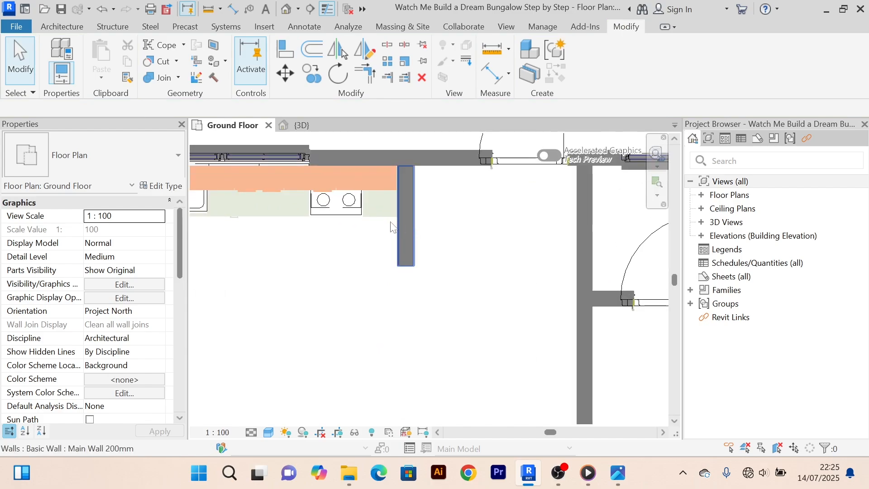
pyautogui.scroll(-3, 390, 223)
pyautogui.moveTo(375, 252); pyautogui.dragTo(419, 248, button='middle')
pyautogui.scroll(2, 291, 225)
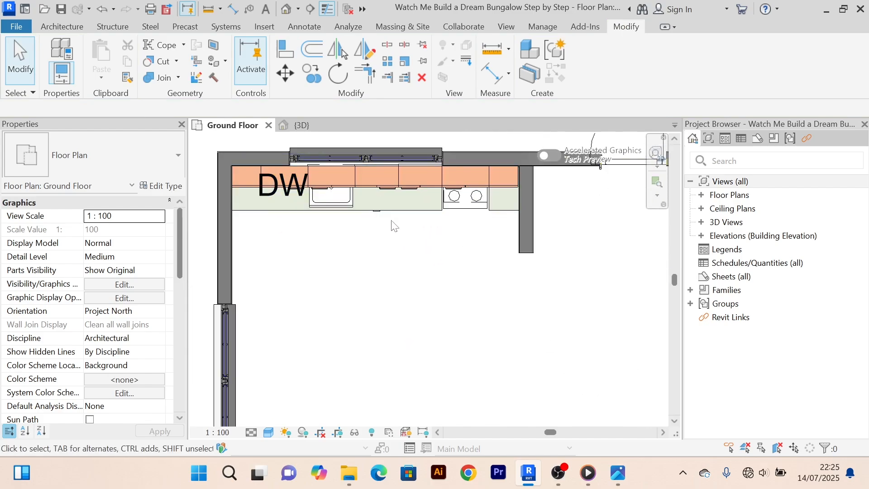
pyautogui.scroll(-2, 438, 222)
pyautogui.moveTo(524, 219); pyautogui.dragTo(436, 225, button='middle')
pyautogui.scroll(2, 435, 219)
pyautogui.scroll(-2, 488, 170)
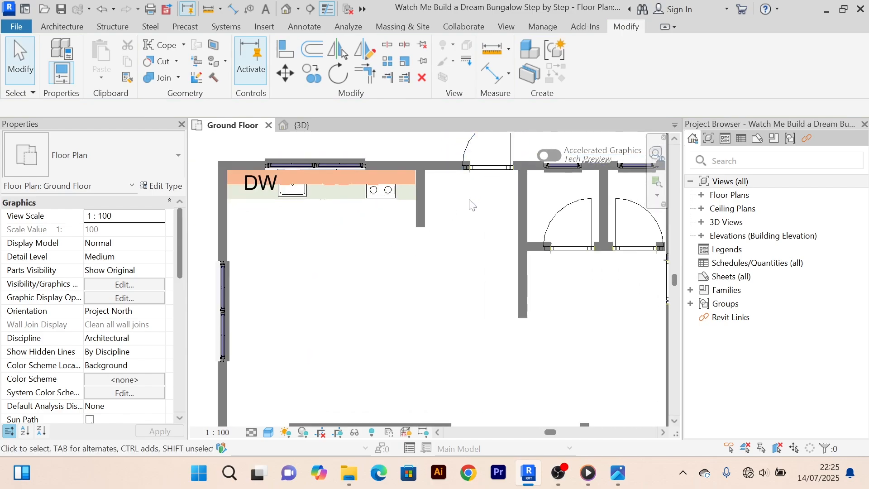
pyautogui.moveTo(463, 169); pyautogui.dragTo(440, 209, button='middle')
pyautogui.scroll(2, 453, 197)
pyautogui.scroll(-2, 455, 196)
pyautogui.scroll(2, 467, 210)
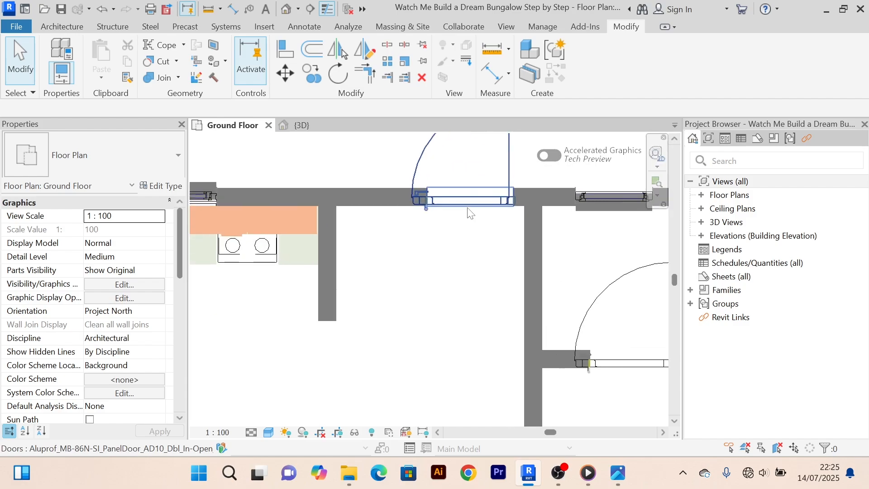
pyautogui.scroll(-3, 471, 212)
pyautogui.scroll(1, 483, 308)
pyautogui.moveTo(484, 311); pyautogui.dragTo(477, 252, button='middle')
pyautogui.scroll(-2, 485, 285)
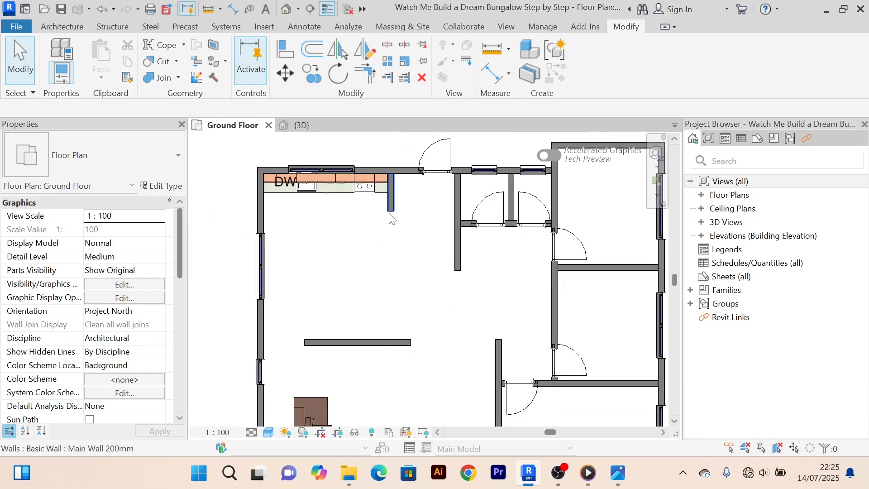
pyautogui.scroll(2, 417, 233)
pyautogui.scroll(-2, 426, 235)
pyautogui.scroll(2, 430, 229)
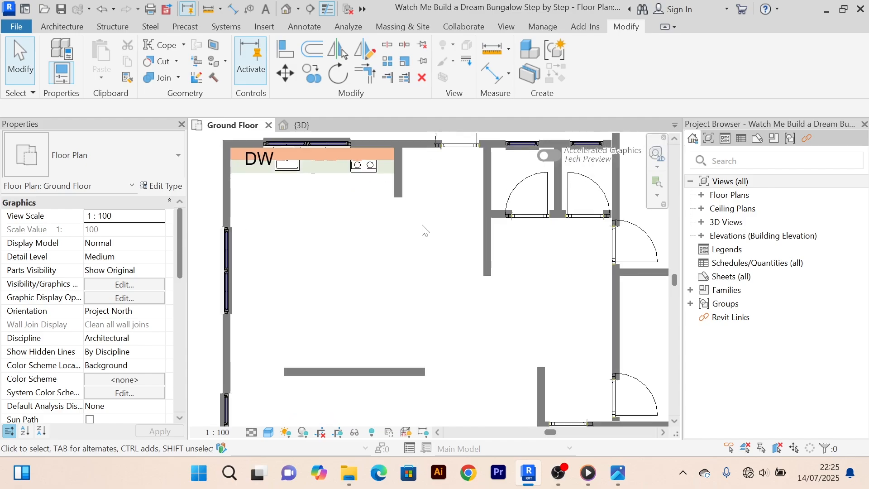
pyautogui.scroll(-2, 424, 229)
pyautogui.moveTo(413, 244); pyautogui.dragTo(435, 221, button='middle')
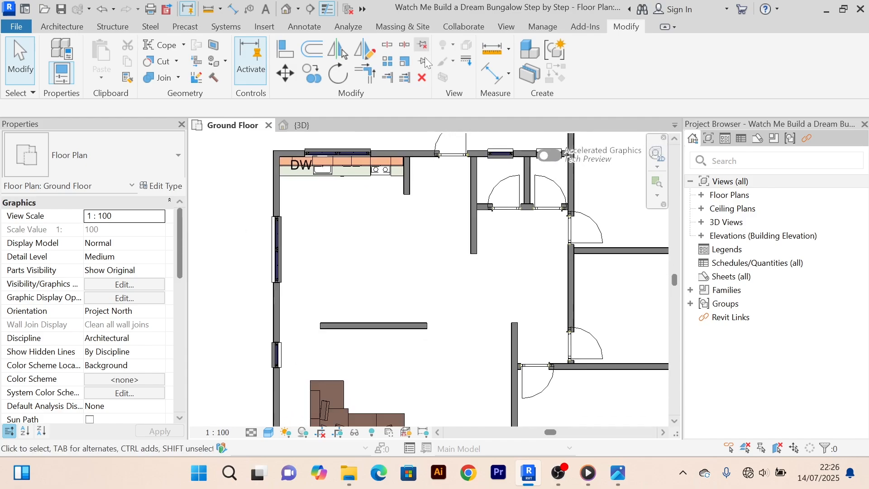
# Place an aligned dimension across the exterior door passage, between the short kitchen wall and the vertical partition.
pyautogui.click(491, 73)
pyautogui.scroll(3, 398, 186)
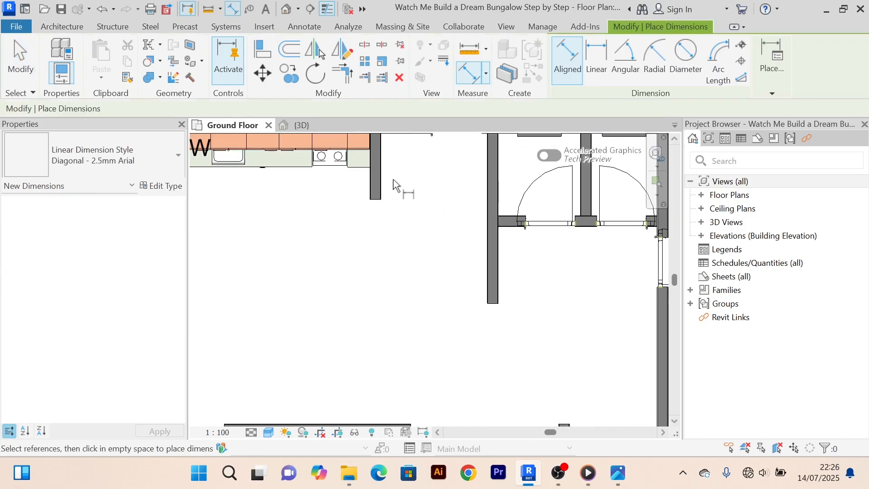
pyautogui.click(382, 173)
pyautogui.click(487, 169)
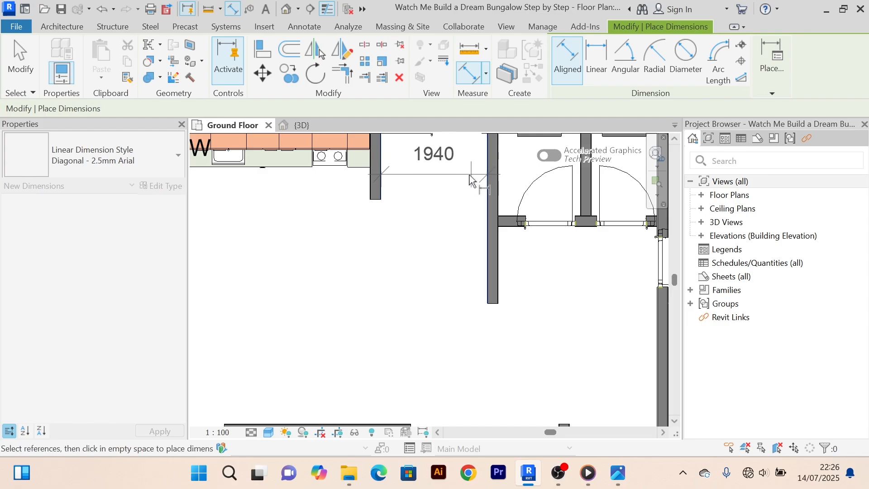
pyautogui.click(461, 177)
pyautogui.scroll(-2, 453, 194)
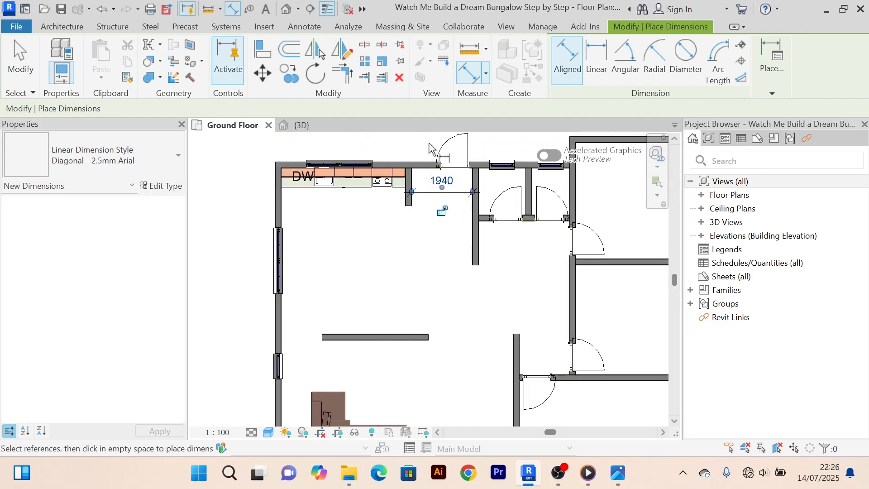
pyautogui.rightClick(405, 145)
pyautogui.click(421, 152)
pyautogui.rightClick(411, 142)
pyautogui.click(422, 153)
# Align the lower end of the short kitchen wall with the lower end of the vertical partition across the door passage.
pyautogui.scroll(2, 425, 218)
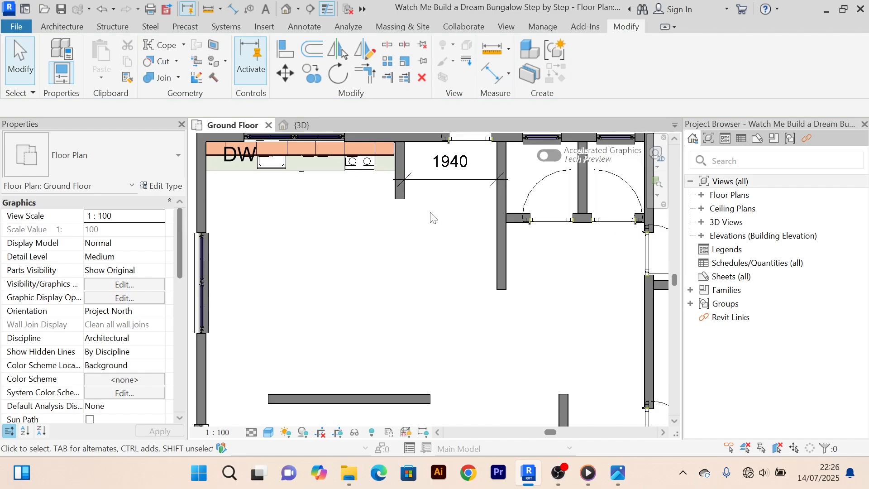
pyautogui.click(290, 54)
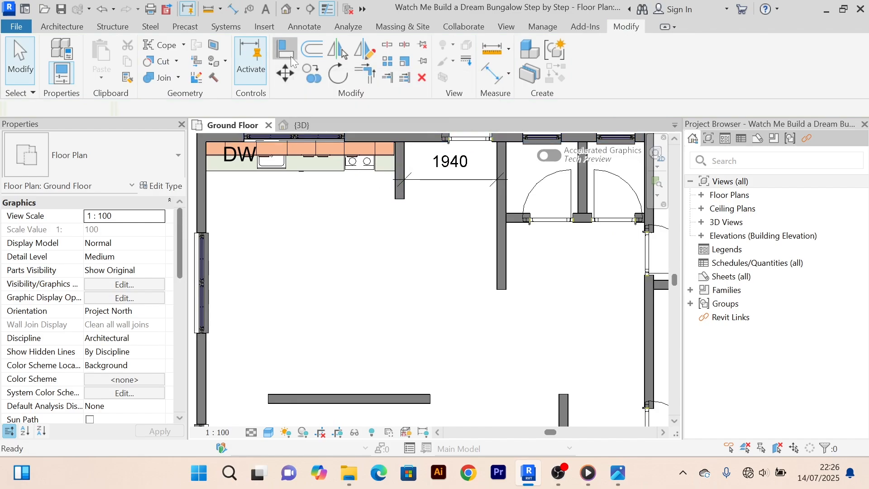
pyautogui.click(502, 290)
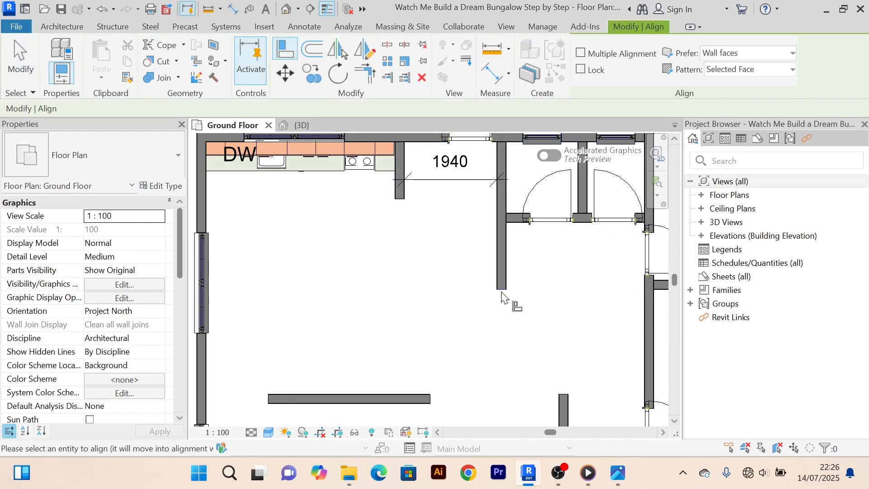
pyautogui.click(400, 201)
pyautogui.scroll(-3, 402, 203)
pyautogui.moveTo(415, 213); pyautogui.dragTo(426, 237, button='middle')
pyautogui.rightClick(395, 169)
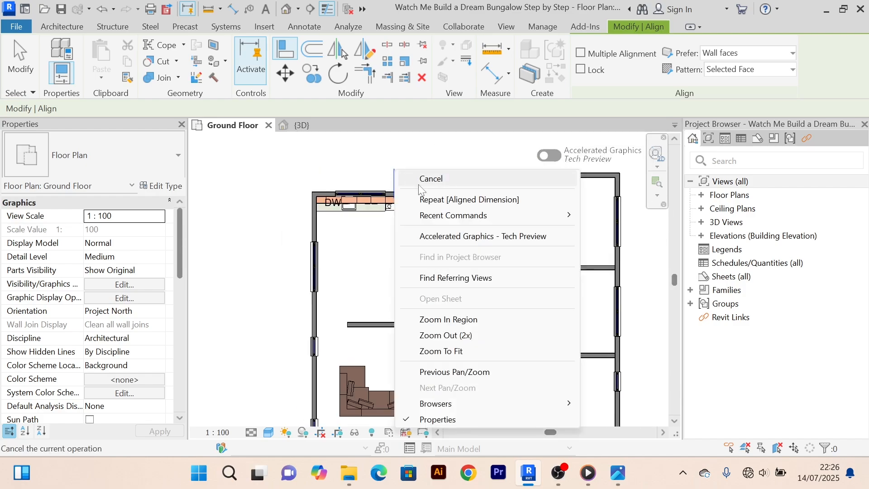
pyautogui.click(417, 181)
pyautogui.rightClick(398, 151)
pyautogui.click(422, 160)
pyautogui.scroll(2, 418, 251)
pyautogui.scroll(-2, 418, 251)
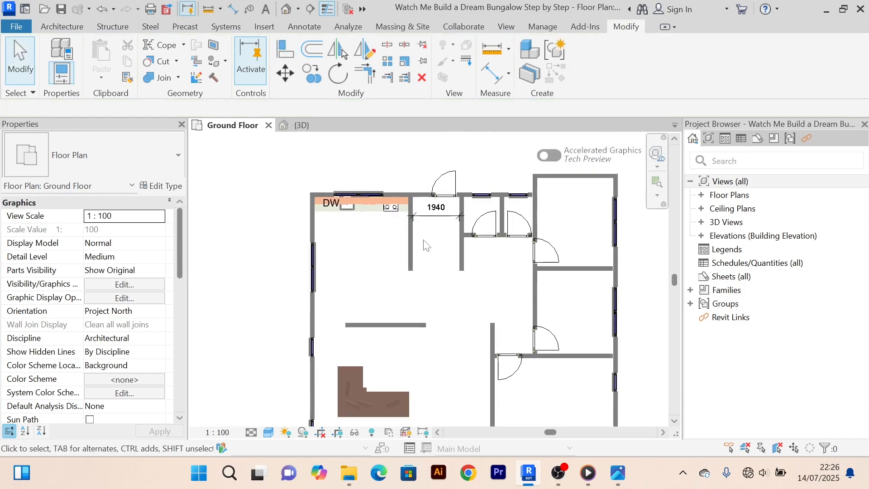
# Examine the extended kitchen wall, the exterior door passage, the open living area and the overall ground floor layout.
pyautogui.moveTo(425, 245); pyautogui.dragTo(420, 261, button='middle')
pyautogui.scroll(1, 418, 266)
pyautogui.scroll(1, 410, 276)
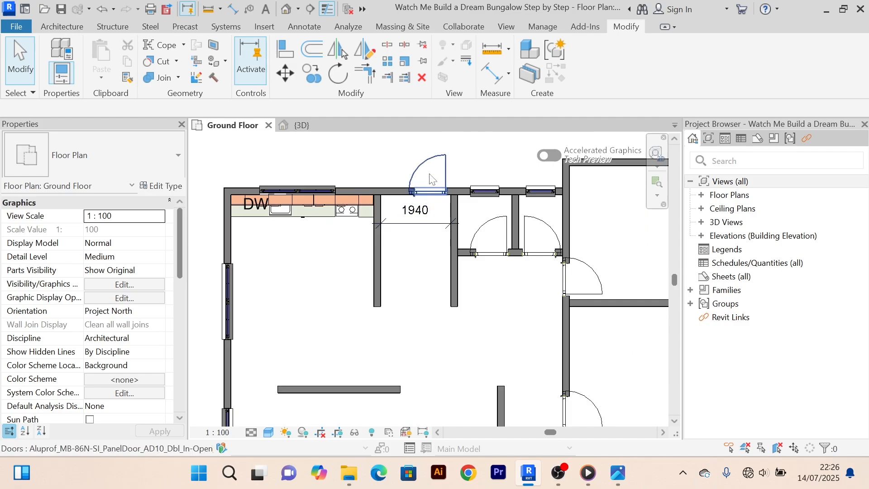
pyautogui.scroll(-2, 424, 255)
pyautogui.moveTo(424, 255); pyautogui.dragTo(415, 237, button='middle')
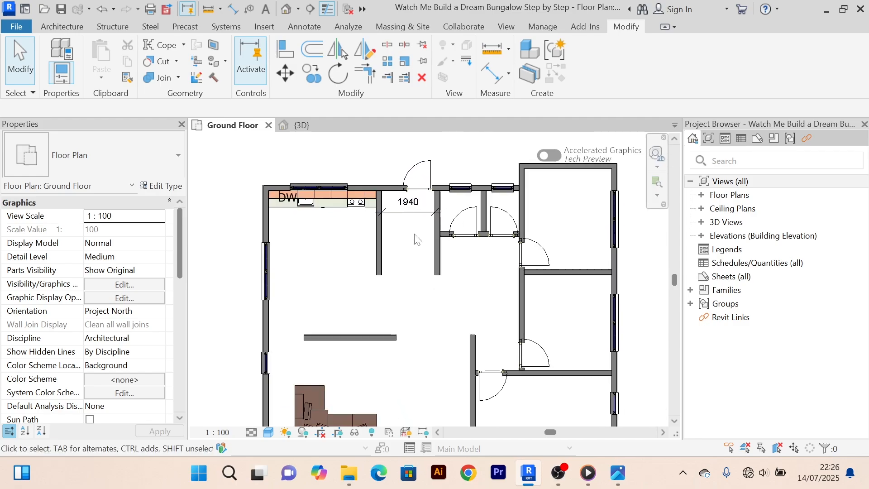
pyautogui.scroll(-2, 321, 235)
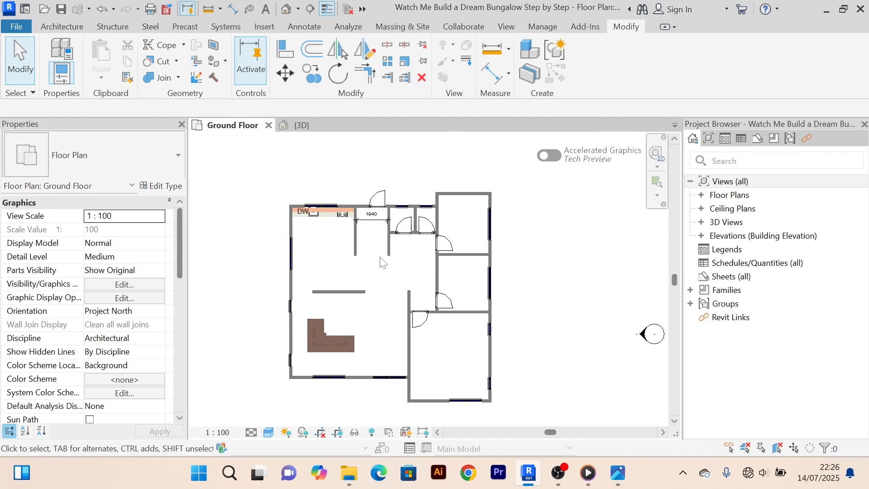
pyautogui.scroll(2, 365, 240)
pyautogui.scroll(2, 364, 236)
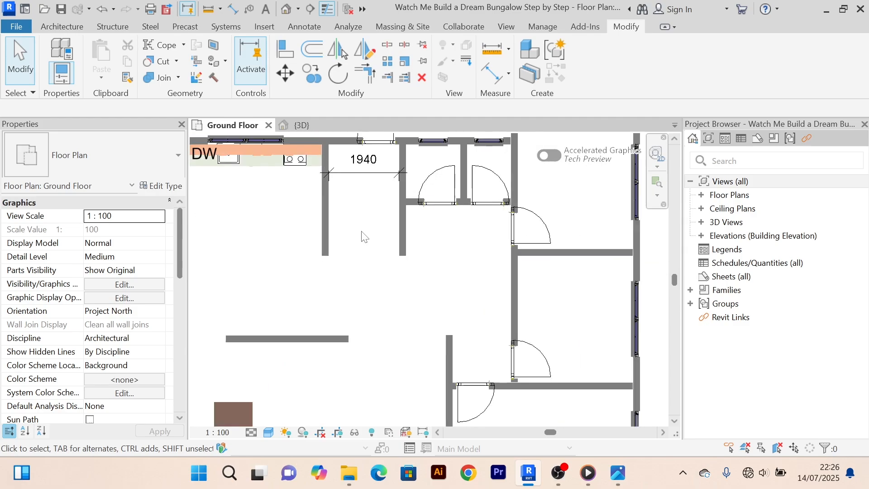
pyautogui.scroll(-2, 378, 233)
pyautogui.scroll(-2, 407, 319)
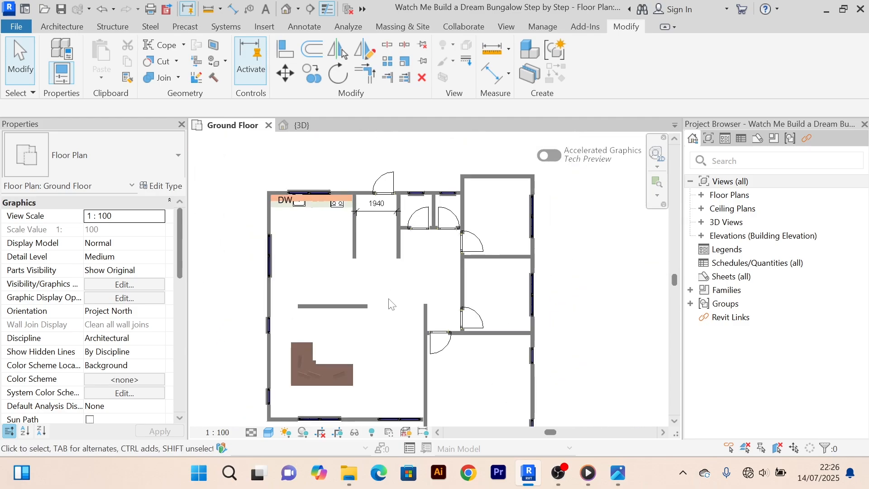
pyautogui.scroll(1, 380, 247)
pyautogui.scroll(1, 423, 227)
pyautogui.scroll(-1, 384, 240)
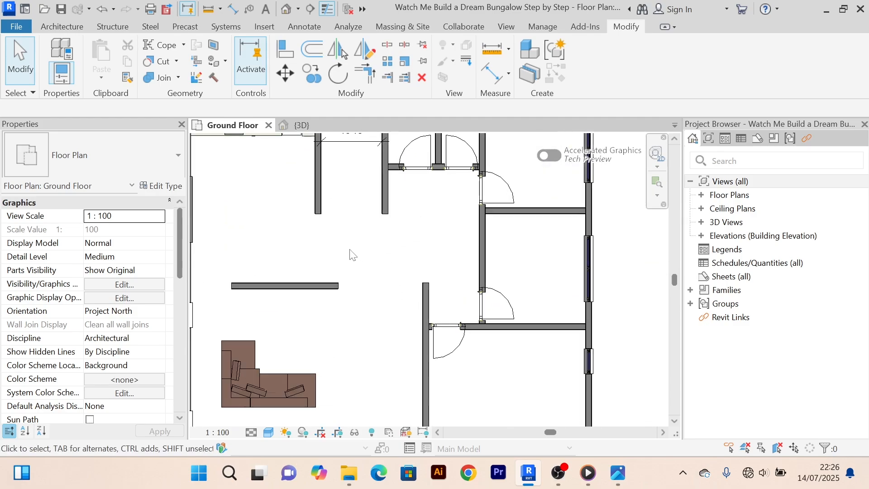
pyautogui.scroll(-2, 378, 281)
pyautogui.scroll(3, 348, 230)
pyautogui.moveTo(349, 230); pyautogui.dragTo(369, 239, button='middle')
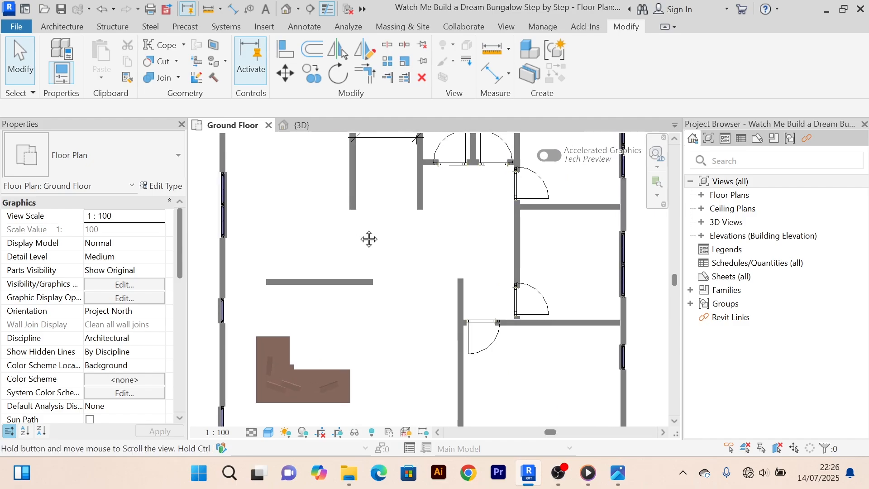
pyautogui.scroll(-2, 353, 230)
pyautogui.moveTo(301, 224); pyautogui.dragTo(307, 225, button='middle')
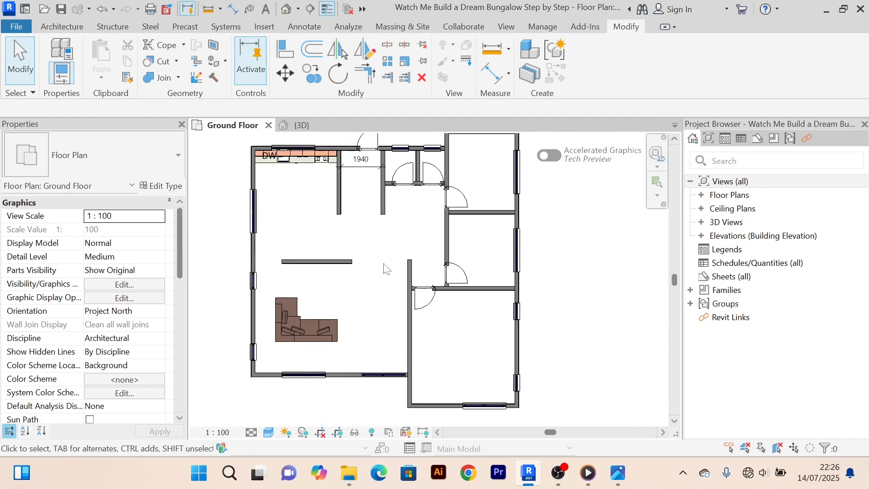
pyautogui.scroll(2, 346, 310)
pyautogui.scroll(-2, 374, 295)
pyautogui.moveTo(383, 296); pyautogui.dragTo(385, 311, button='middle')
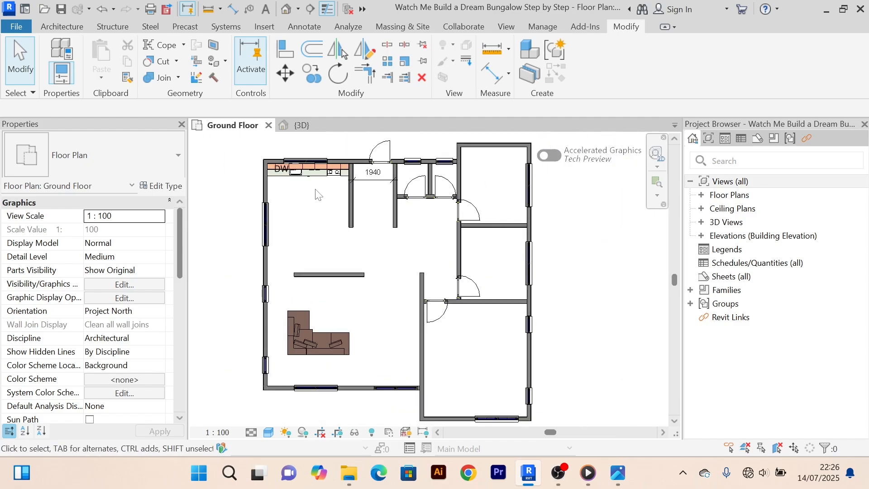
pyautogui.scroll(2, 329, 226)
pyautogui.scroll(-1, 322, 207)
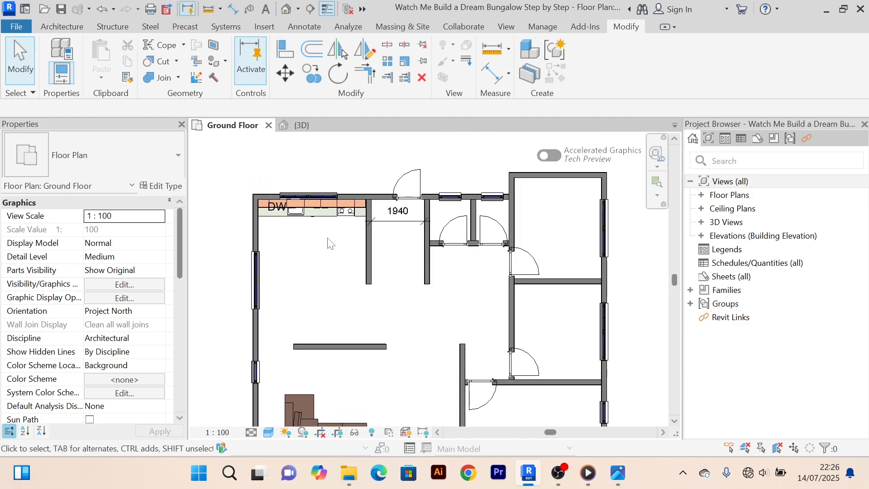
pyautogui.scroll(2, 333, 226)
pyautogui.scroll(-1, 333, 238)
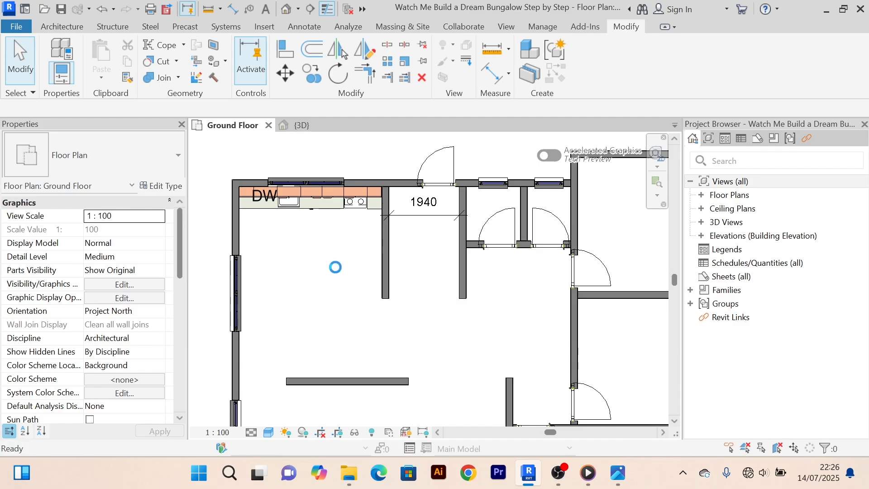
pyautogui.scroll(-3, 335, 267)
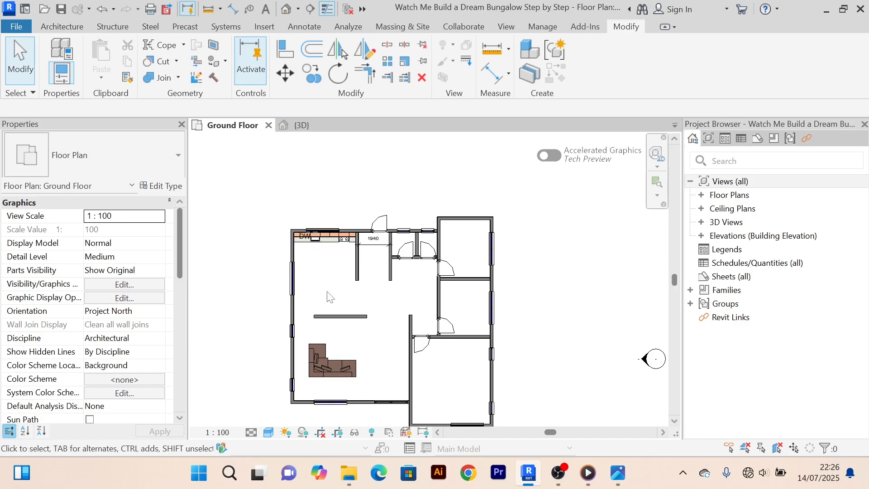
pyautogui.scroll(4, 330, 297)
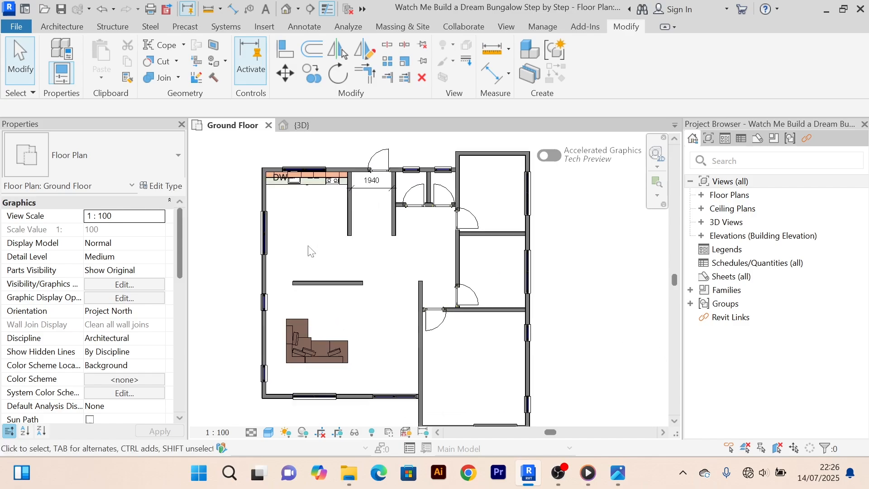
# Start placing a component, open family loading and look through the REVIT LIBRARIES folder for suitable furniture.
pyautogui.click(69, 29)
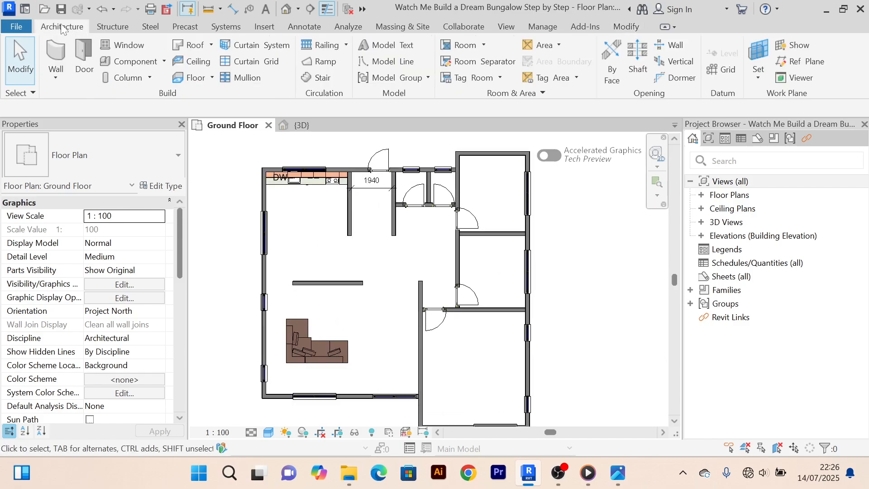
pyautogui.click(162, 63)
pyautogui.click(150, 84)
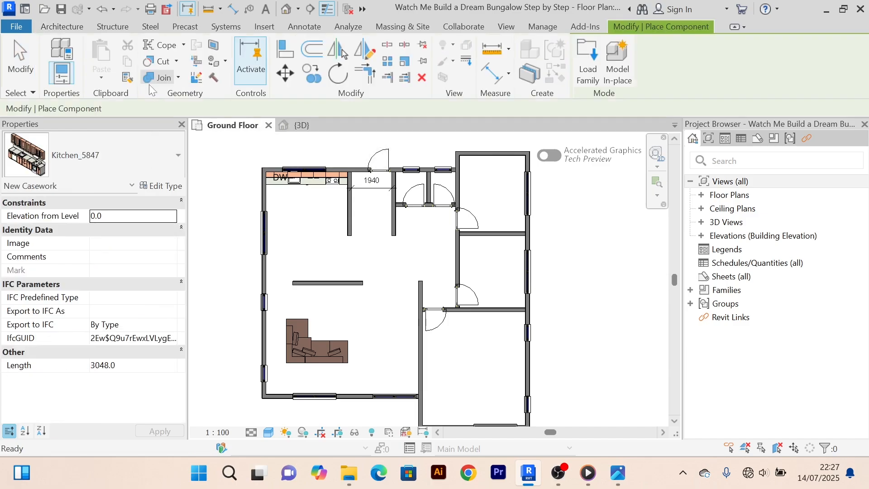
pyautogui.click(587, 63)
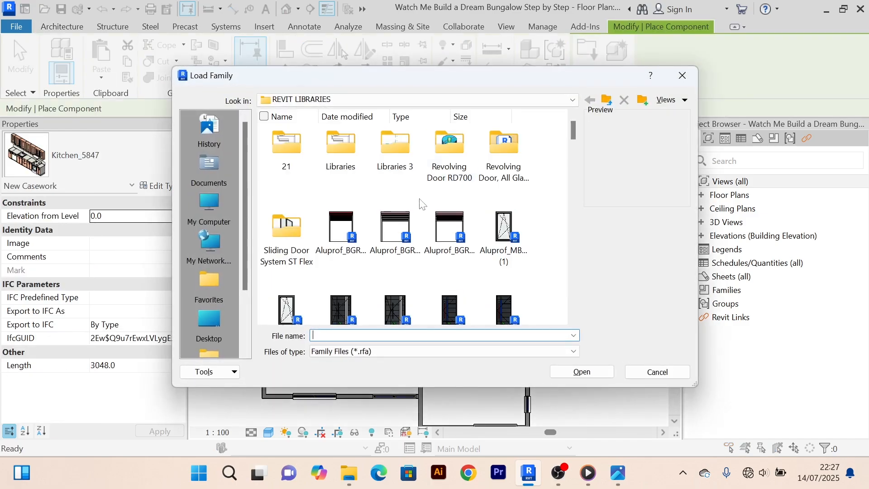
pyautogui.scroll(-3, 438, 240)
pyautogui.scroll(-10, 438, 240)
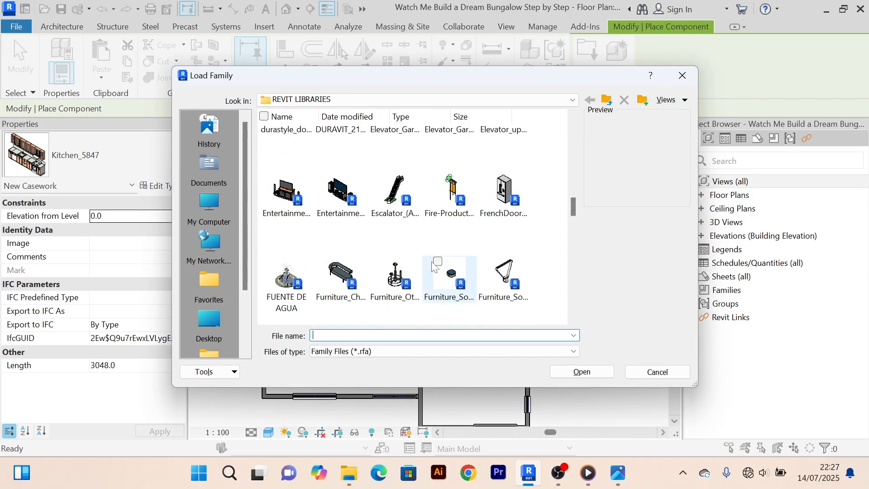
pyautogui.scroll(-3, 442, 251)
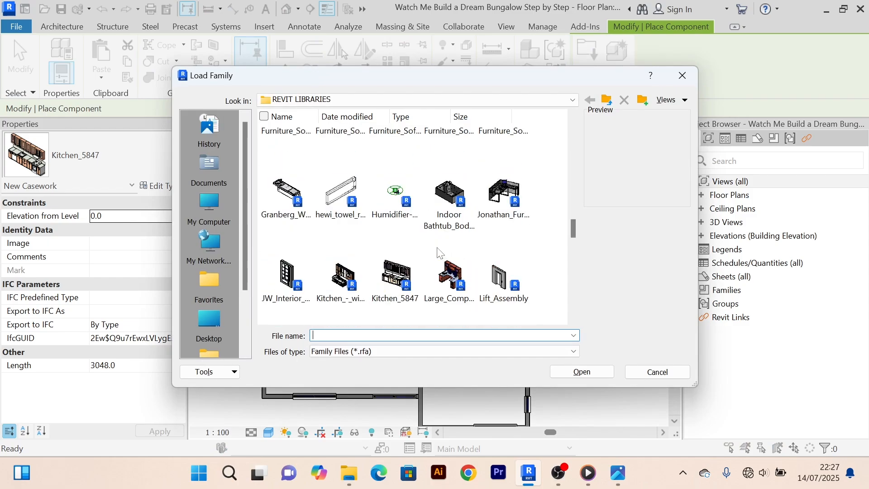
pyautogui.scroll(-2, 438, 252)
pyautogui.scroll(-2, 408, 256)
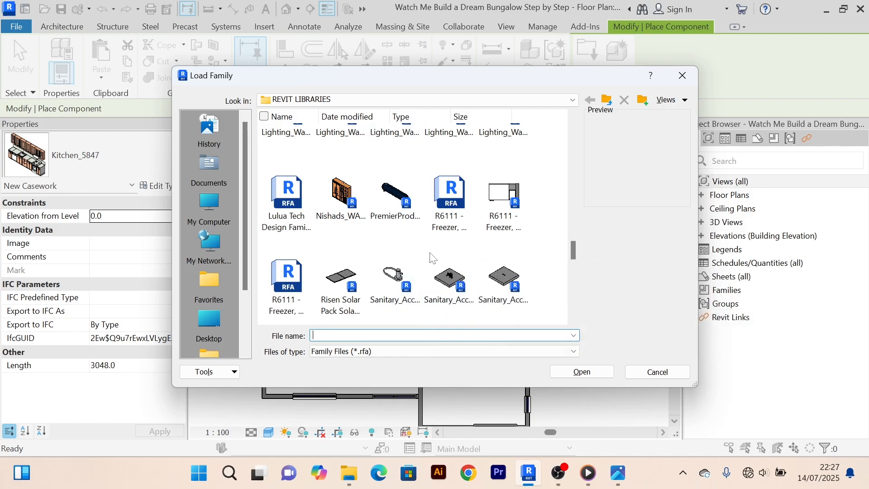
pyautogui.scroll(-2, 432, 258)
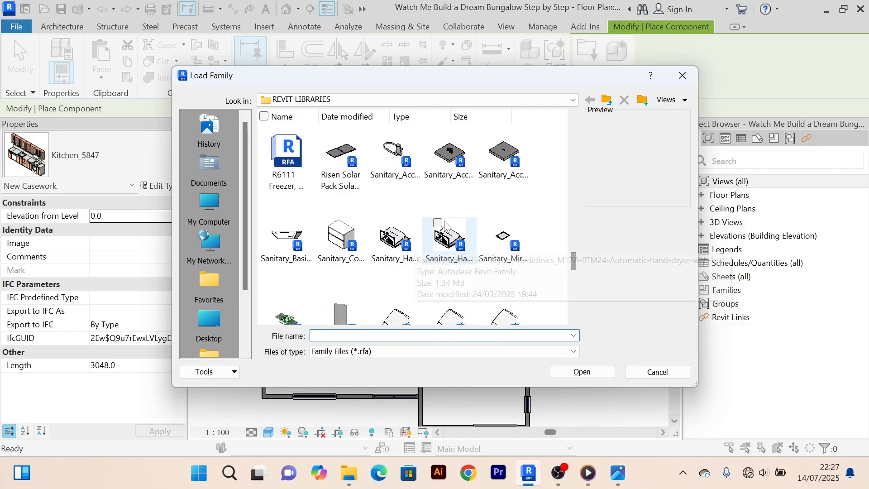
pyautogui.scroll(-2, 413, 259)
pyautogui.scroll(-2, 441, 252)
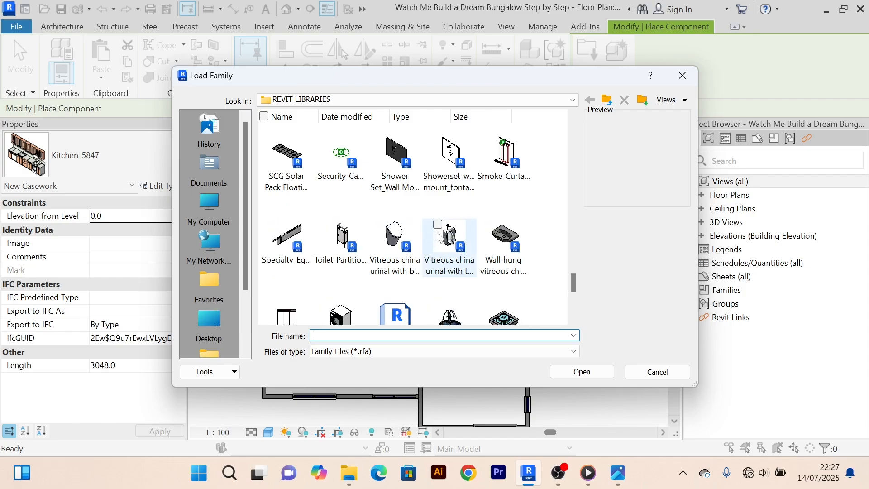
pyautogui.scroll(-3, 448, 253)
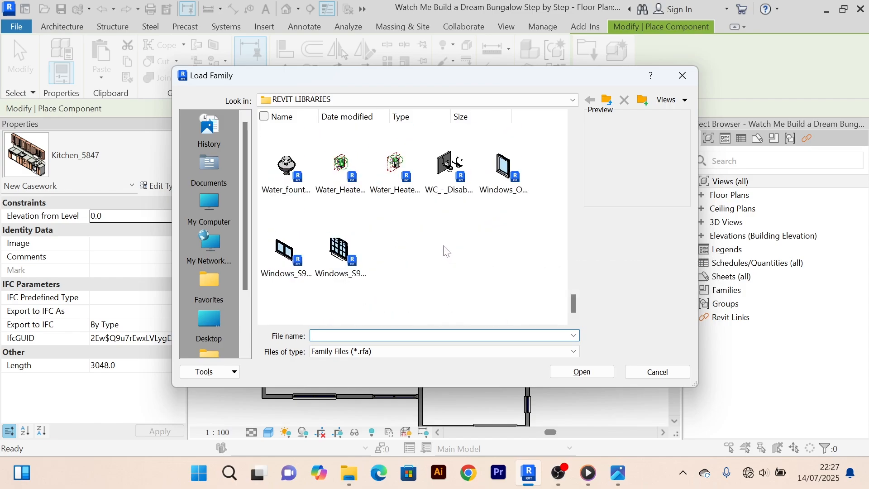
pyautogui.scroll(2, 438, 246)
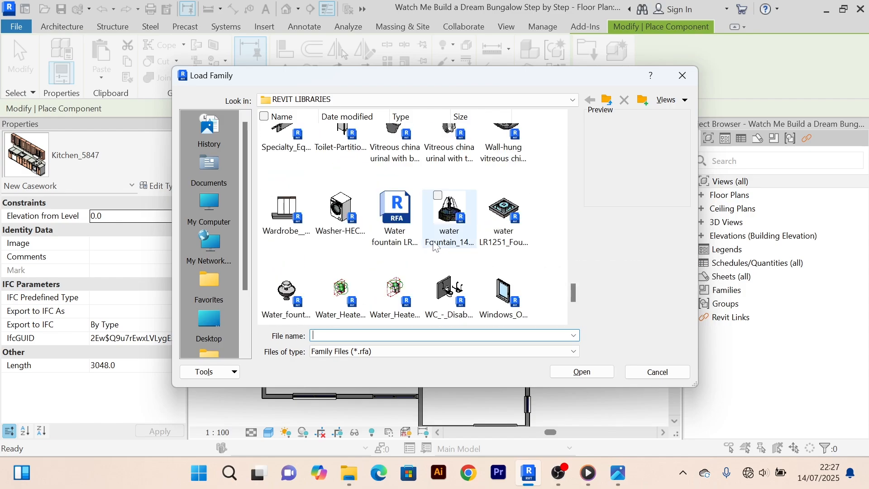
pyautogui.scroll(4, 436, 247)
pyautogui.scroll(3, 436, 246)
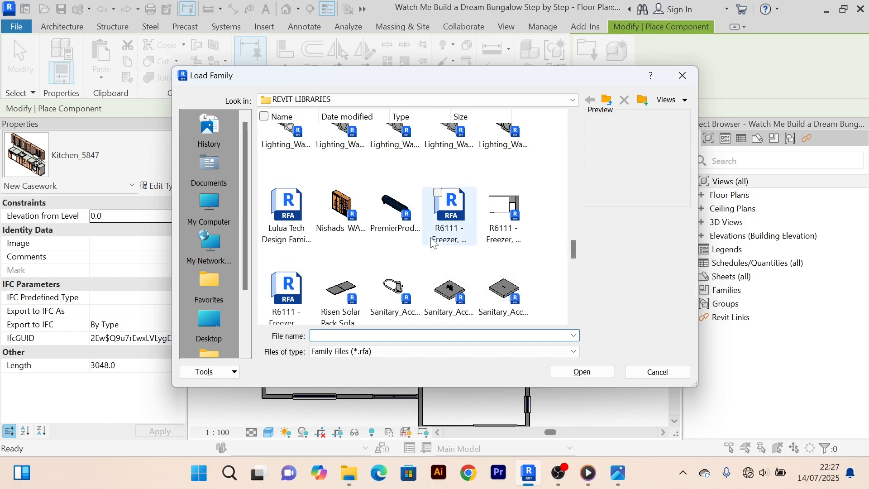
pyautogui.scroll(3, 431, 243)
pyautogui.scroll(2, 431, 242)
pyautogui.scroll(-4, 452, 245)
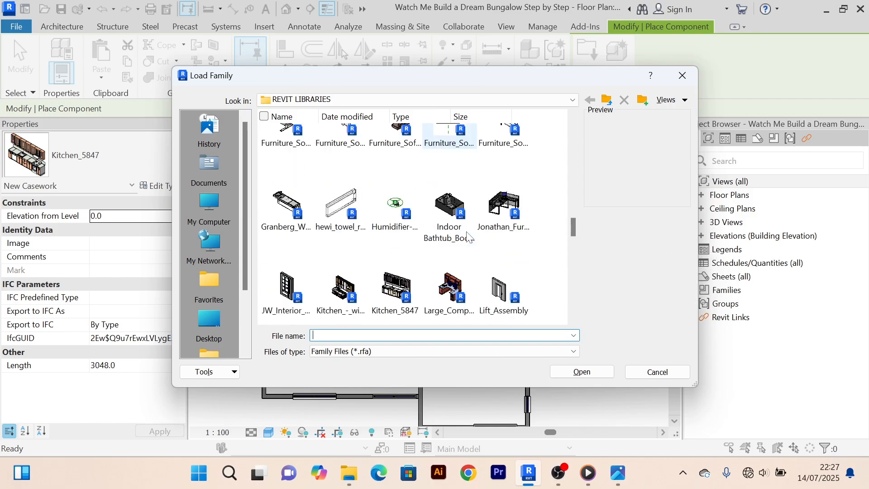
pyautogui.scroll(3, 453, 243)
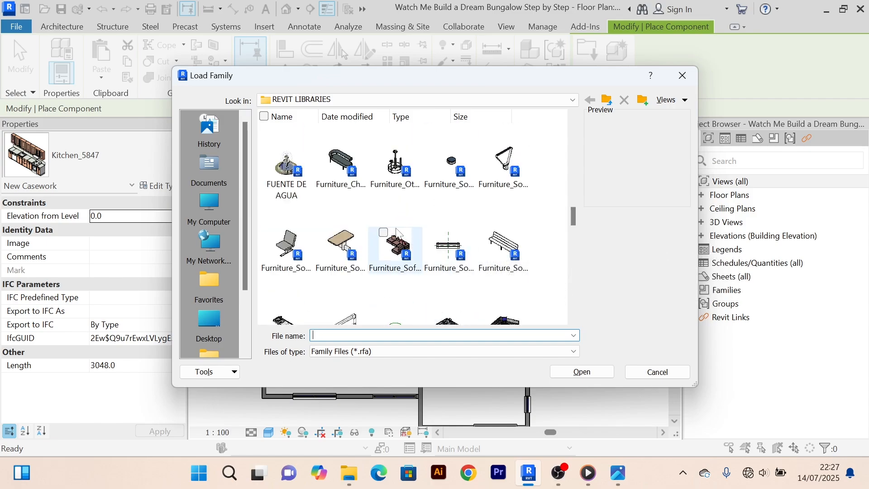
pyautogui.scroll(4, 388, 243)
pyautogui.scroll(2, 373, 206)
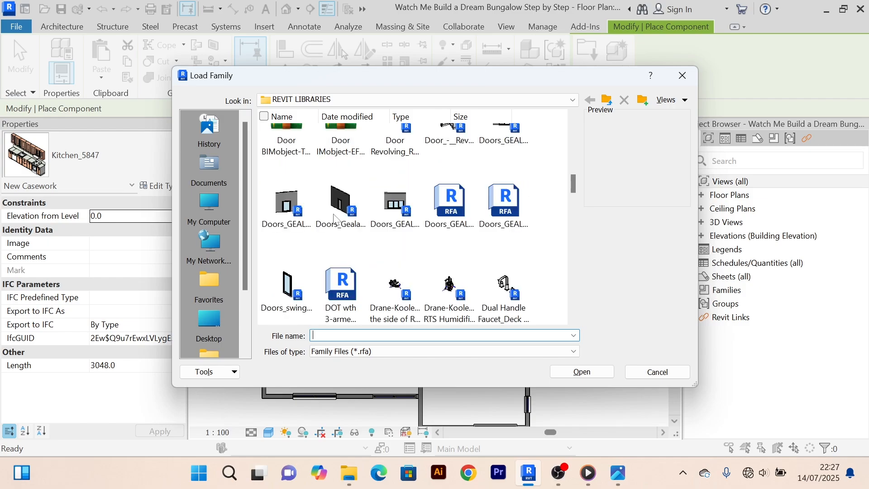
pyautogui.scroll(3, 391, 206)
pyautogui.scroll(3, 392, 206)
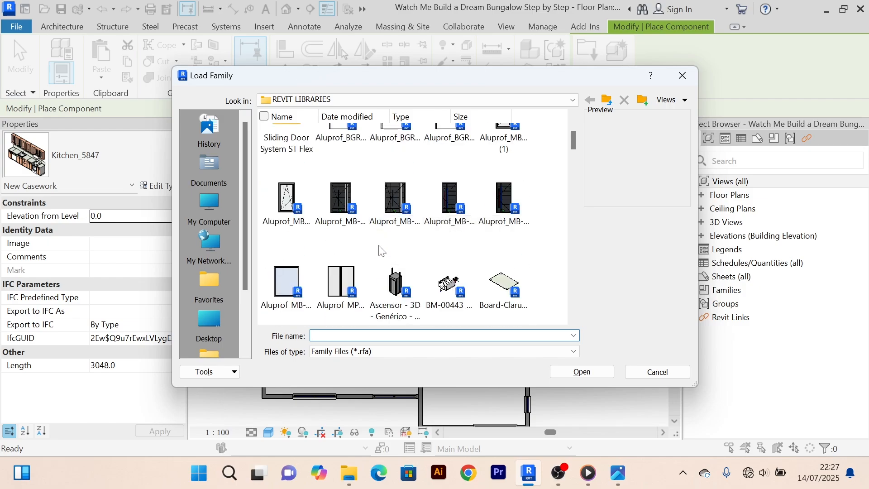
pyautogui.scroll(2, 420, 254)
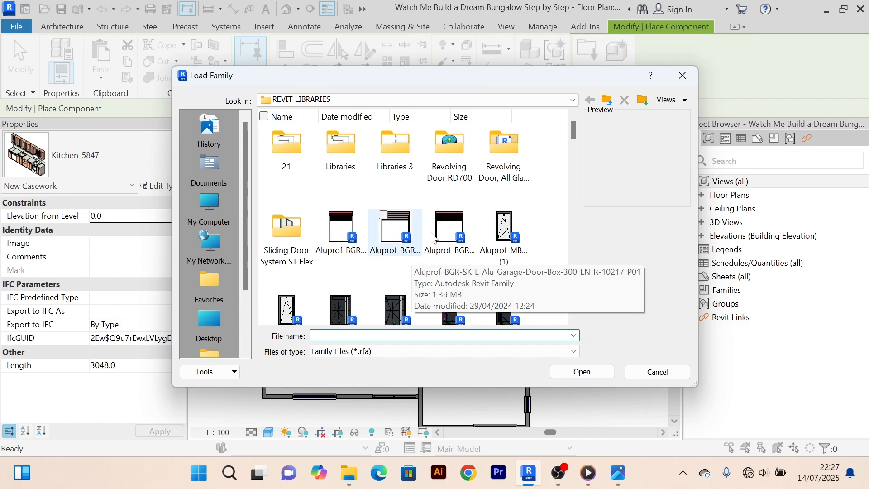
# Check the REVIT LIBRARIES families from doors to windows once more, and leave family loading and component placement without choosing one.
pyautogui.scroll(-5, 423, 254)
pyautogui.scroll(-2, 421, 233)
pyautogui.scroll(4, 420, 233)
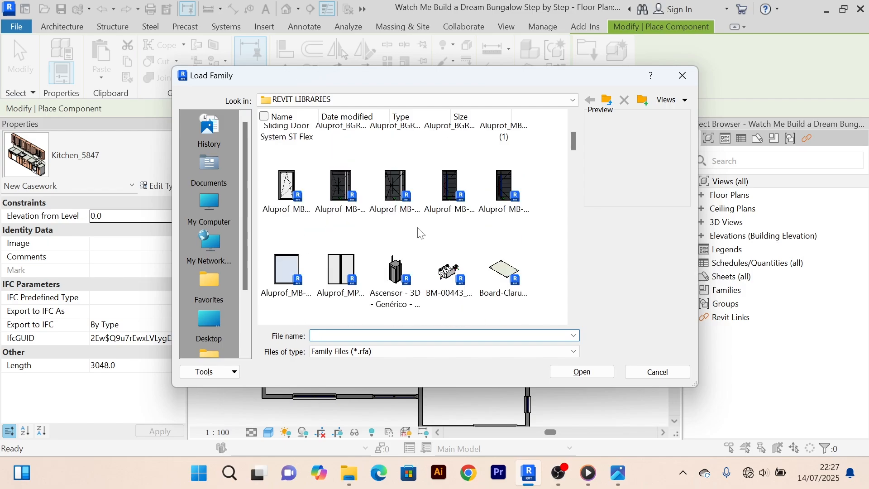
pyautogui.scroll(-1, 469, 222)
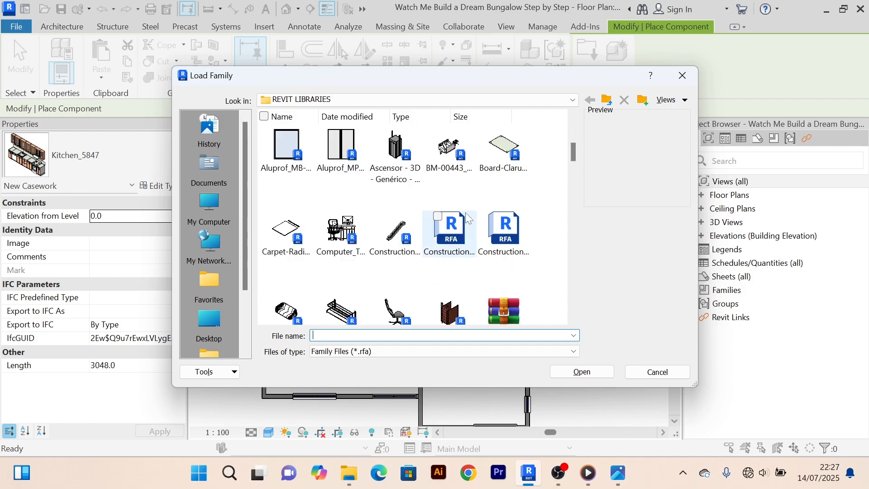
pyautogui.scroll(-4, 465, 213)
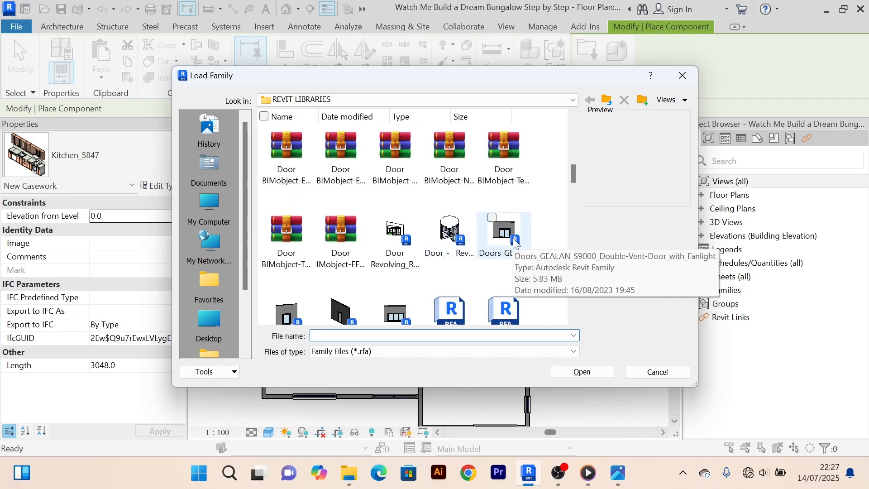
pyautogui.scroll(-3, 516, 243)
pyautogui.scroll(-6, 486, 245)
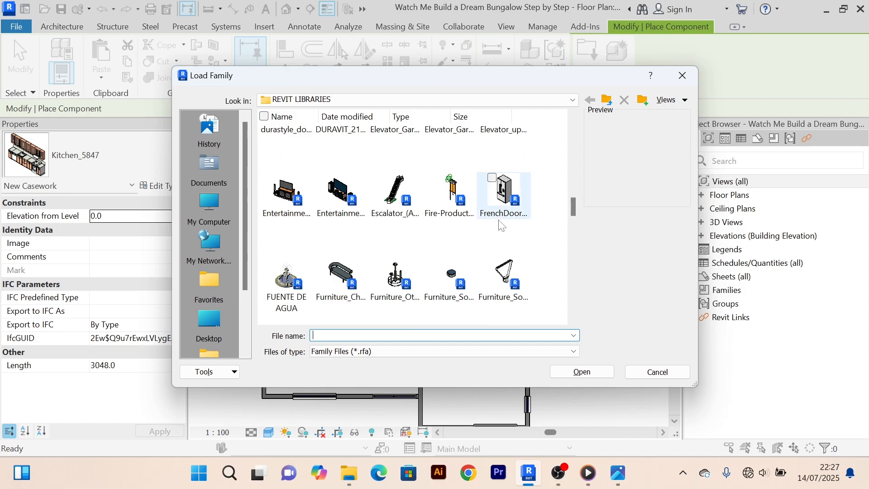
pyautogui.scroll(-3, 448, 247)
pyautogui.scroll(-3, 448, 247)
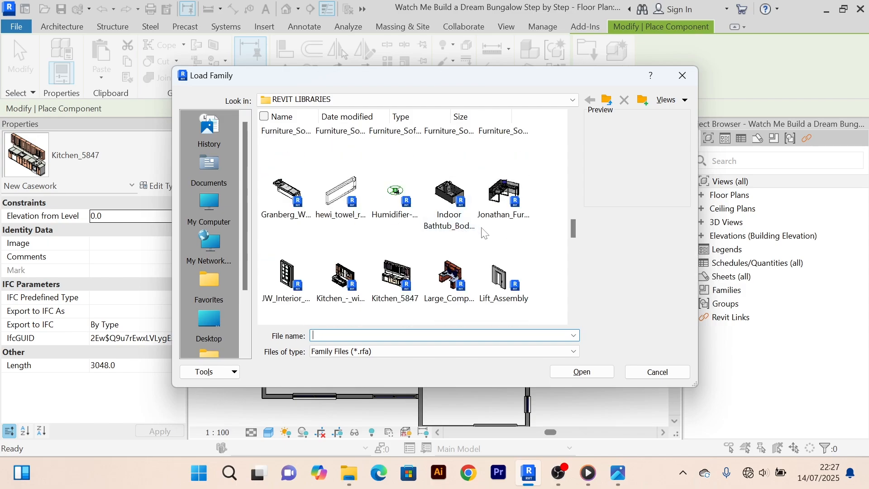
pyautogui.scroll(-6, 487, 257)
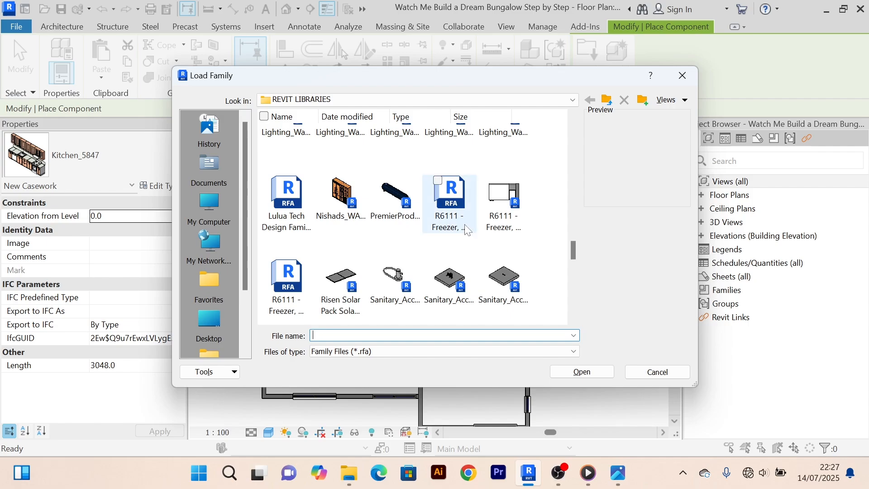
pyautogui.scroll(-5, 469, 237)
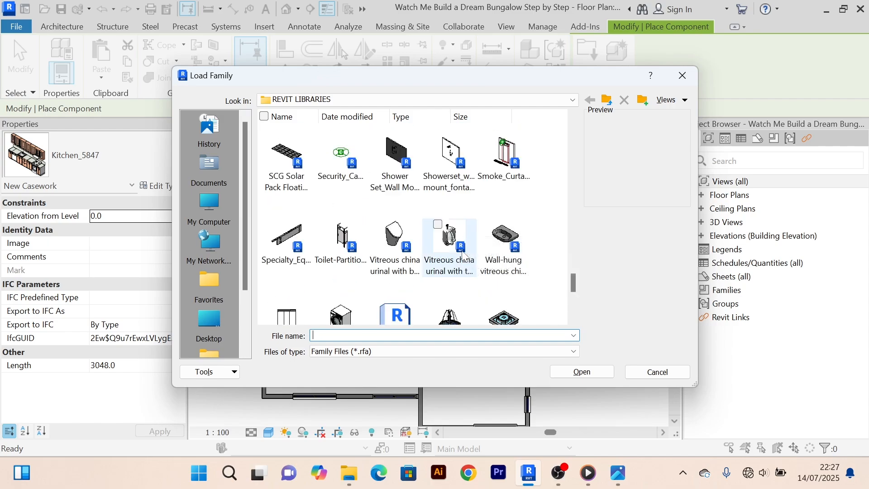
pyautogui.scroll(-5, 507, 238)
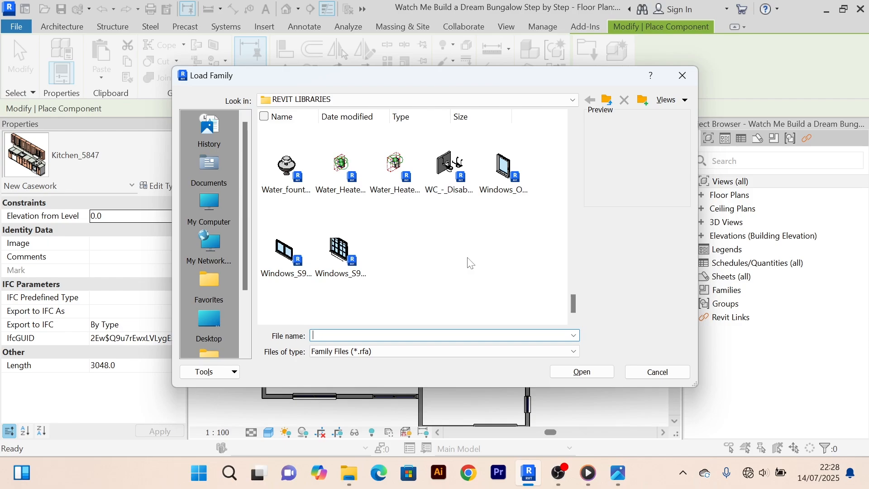
pyautogui.click(669, 377)
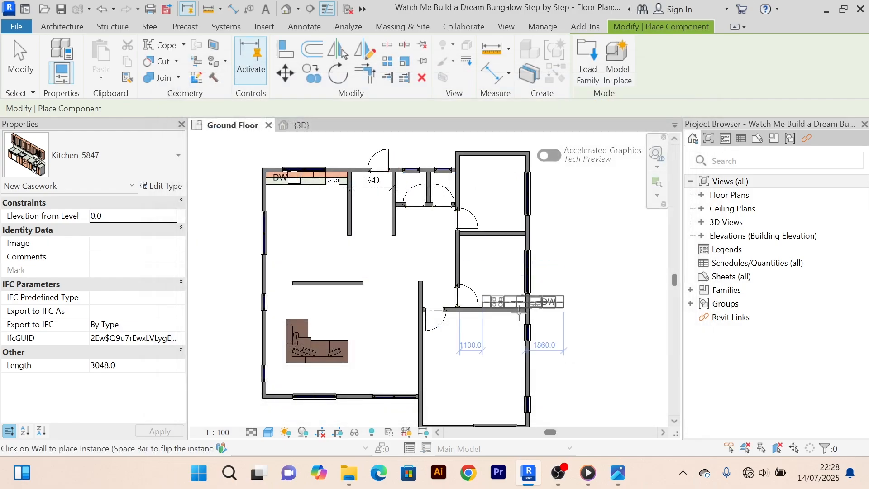
pyautogui.rightClick(575, 288)
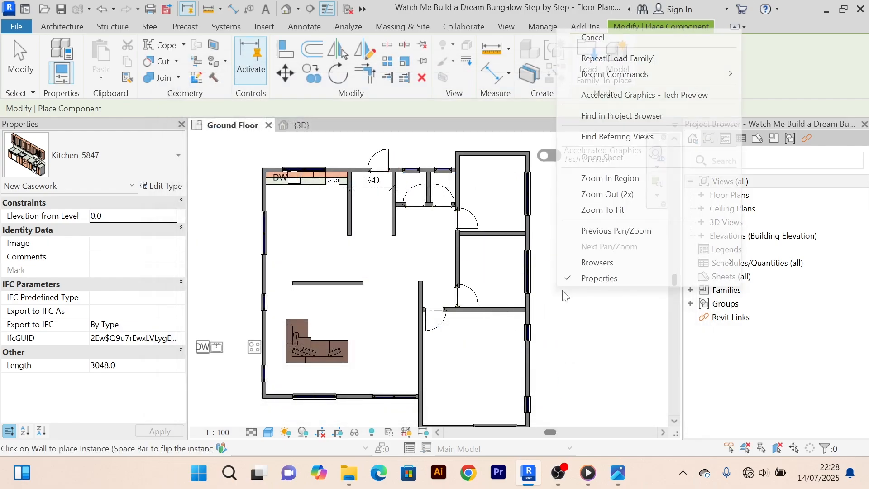
pyautogui.click(593, 39)
pyautogui.scroll(-2, 582, 316)
pyautogui.moveTo(582, 317); pyautogui.dragTo(548, 299, button='middle')
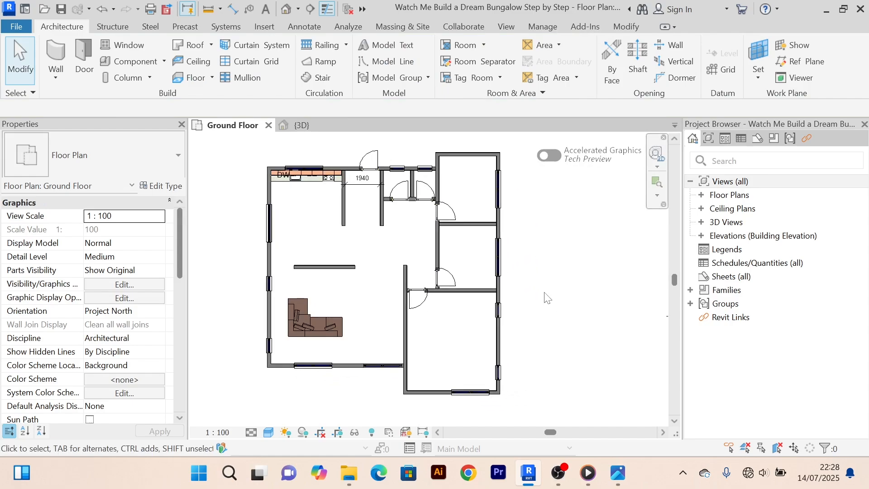
# Switch to File Explorer and examine the family thumbnails in the REVIT LIBRARIES folder.
pyautogui.click(351, 481)
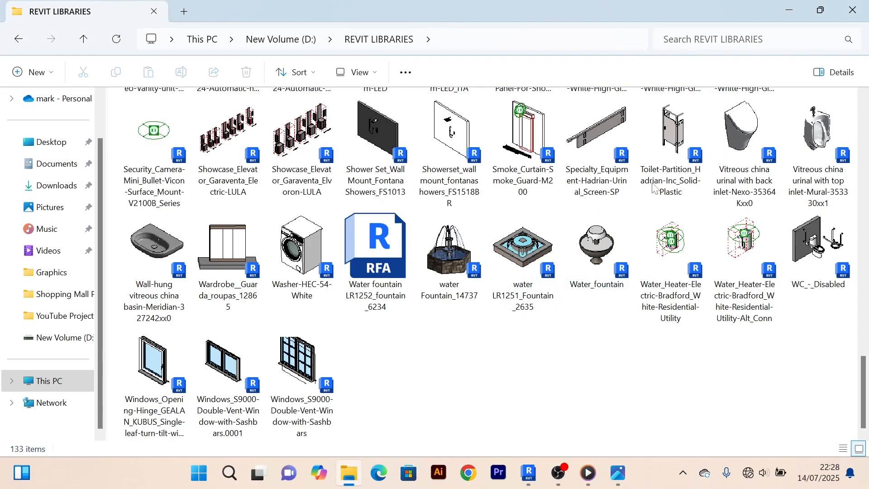
pyautogui.click(769, 39)
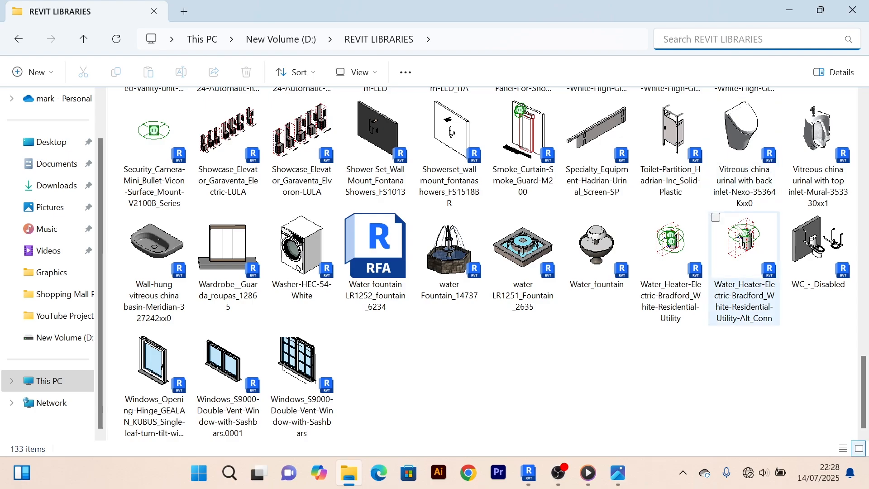
pyautogui.scroll(10, 636, 250)
pyautogui.scroll(3, 636, 250)
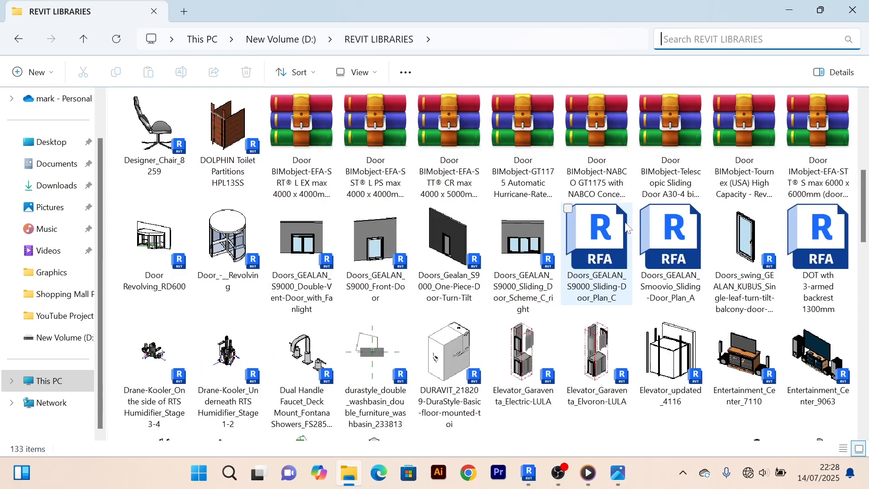
pyautogui.scroll(5, 588, 248)
pyautogui.scroll(-6, 547, 246)
pyautogui.scroll(-10, 546, 246)
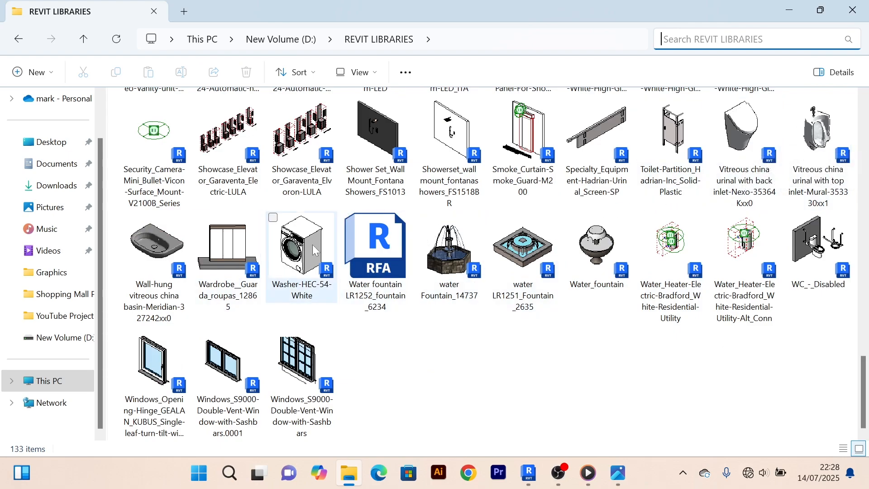
pyautogui.scroll(10, 407, 255)
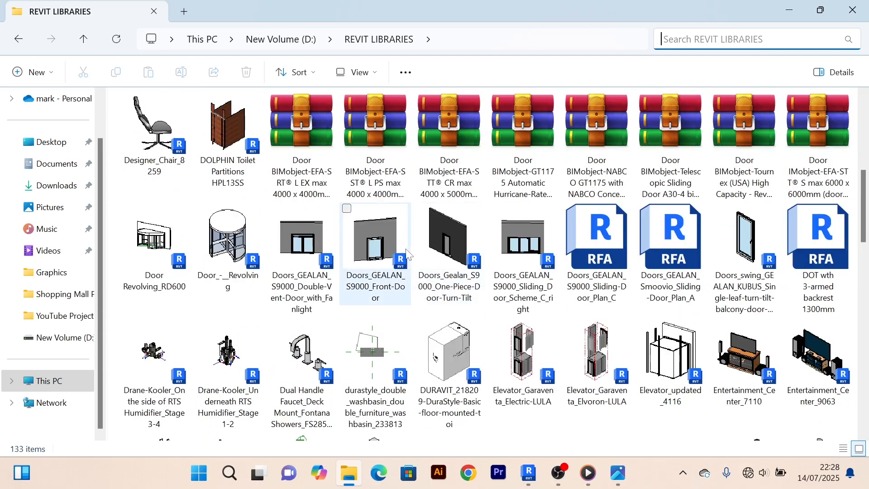
pyautogui.scroll(-3, 407, 255)
pyautogui.scroll(3, 406, 254)
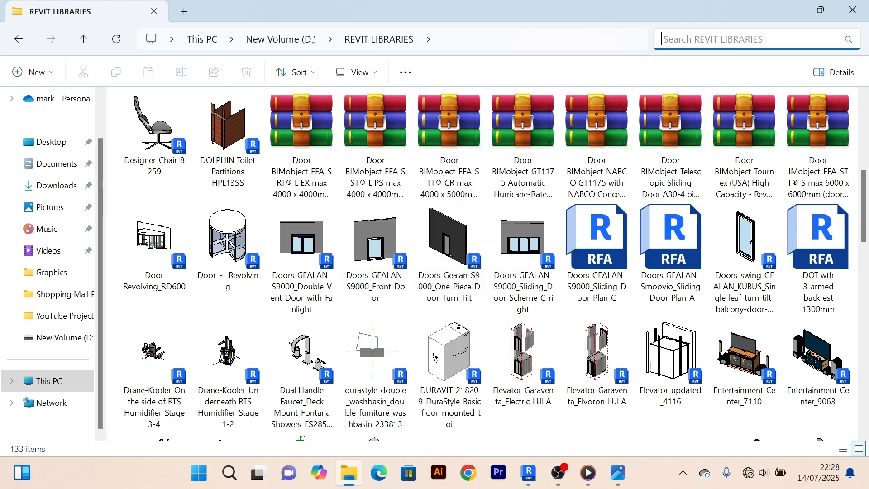
# Search the REVIT LIBRARIES folder for "tv" and look through the matching families and their folder locations.
pyautogui.write('tv')
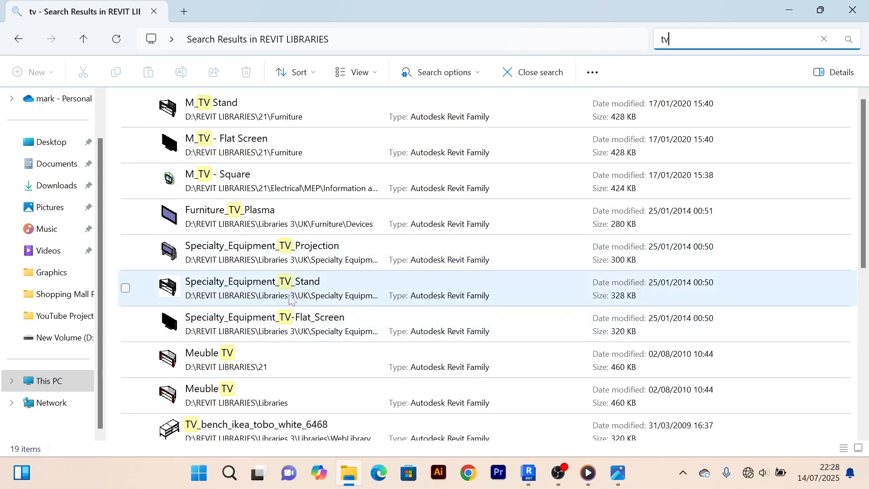
pyautogui.scroll(-5, 301, 285)
pyautogui.scroll(-4, 300, 297)
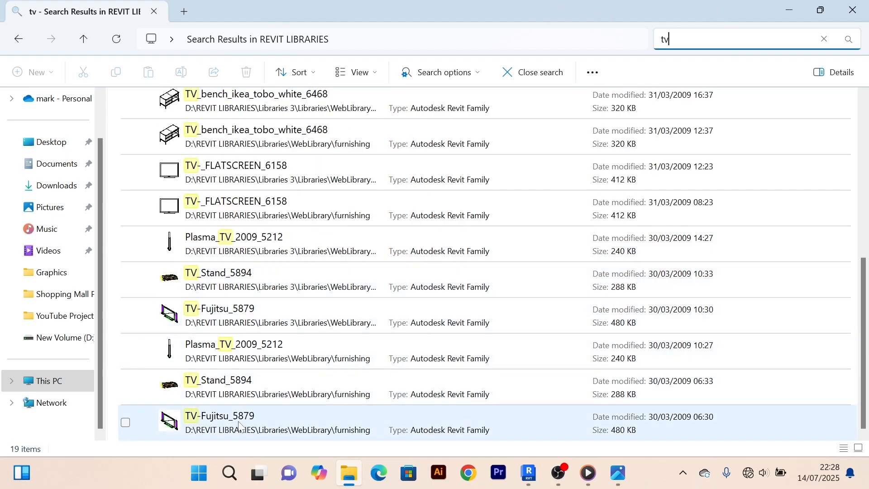
# Compare the TV and TV stand families among the REVIT LIBRARIES search results.
pyautogui.click(240, 425)
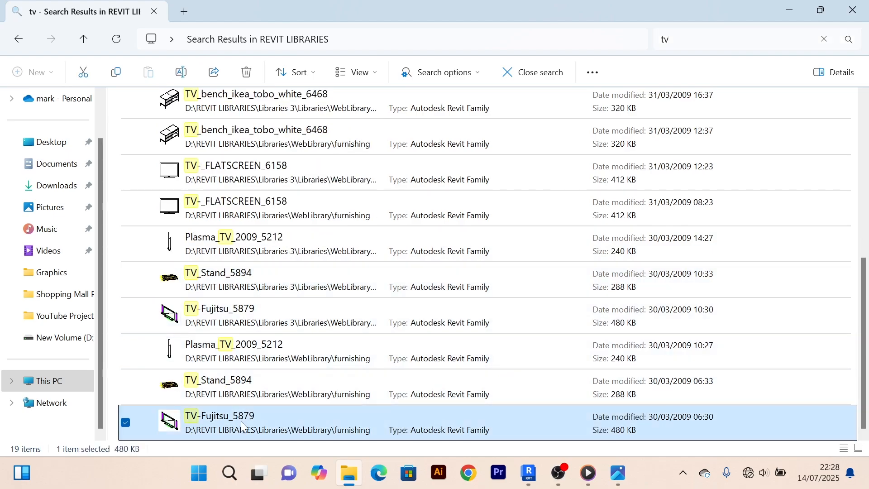
pyautogui.click(247, 398)
pyautogui.click(237, 282)
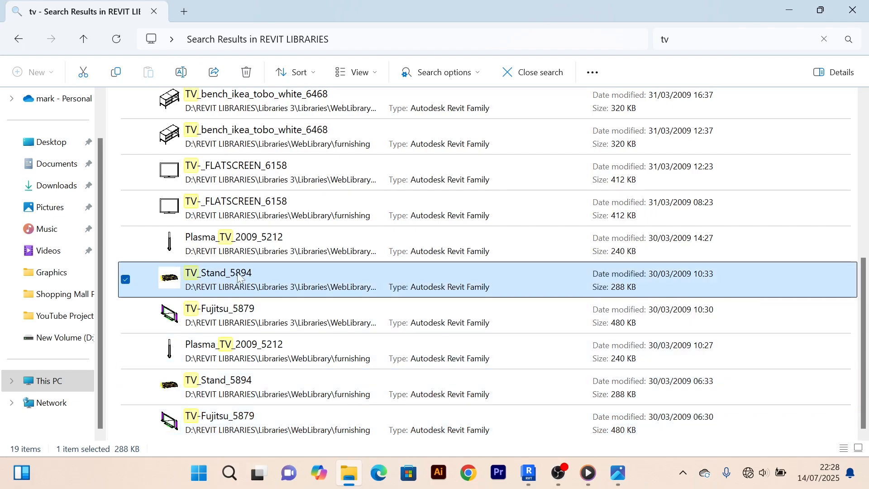
pyautogui.scroll(3, 263, 246)
pyautogui.scroll(3, 263, 246)
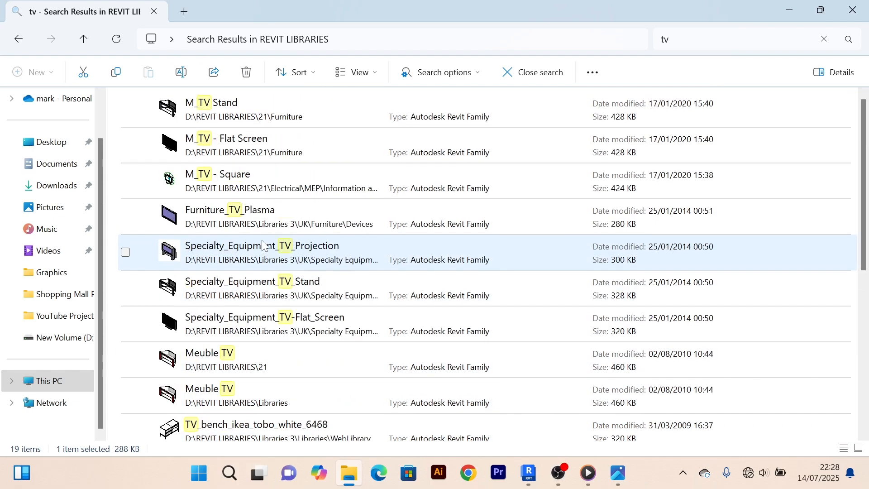
pyautogui.click(232, 142)
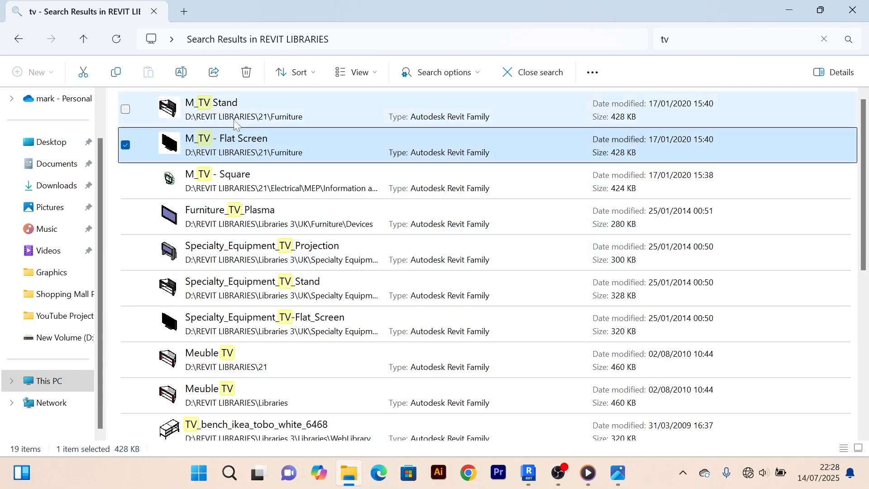
pyautogui.scroll(-5, 265, 228)
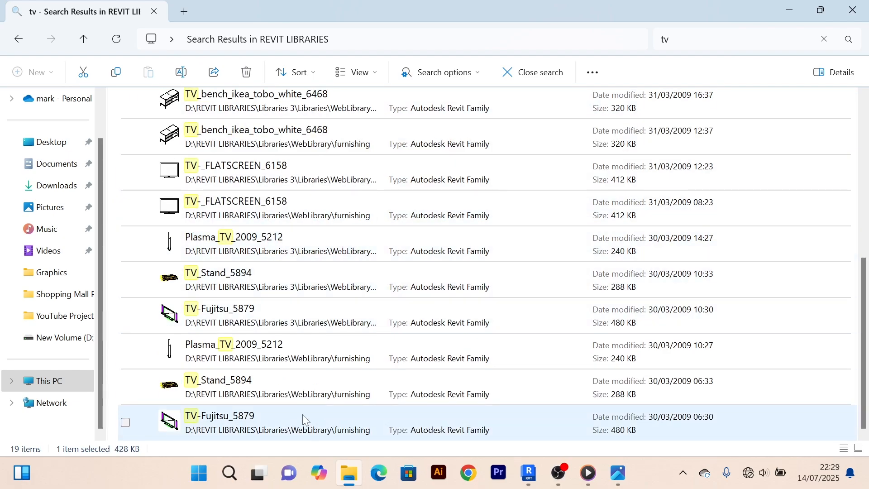
# Open the folder that contains the WebLibrary copy of TV-Fujitsu_5879 and show its files as large thumbnails.
pyautogui.rightClick(278, 425)
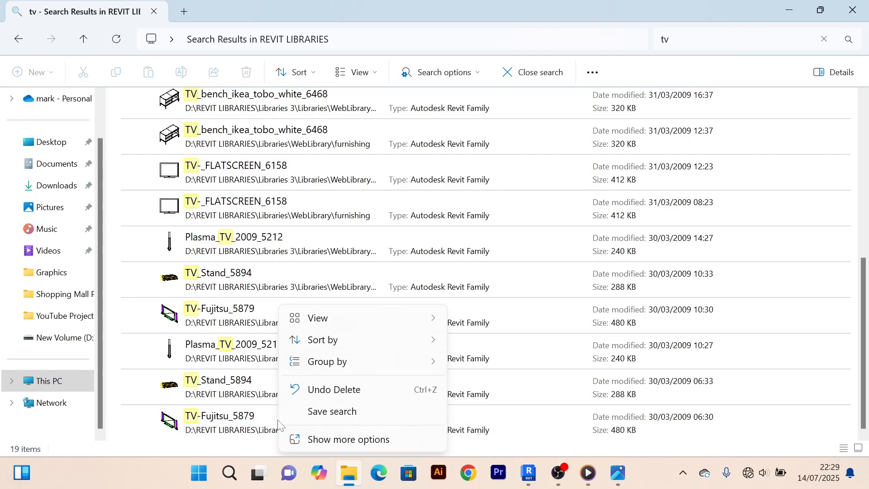
pyautogui.click(248, 423)
pyautogui.rightClick(247, 423)
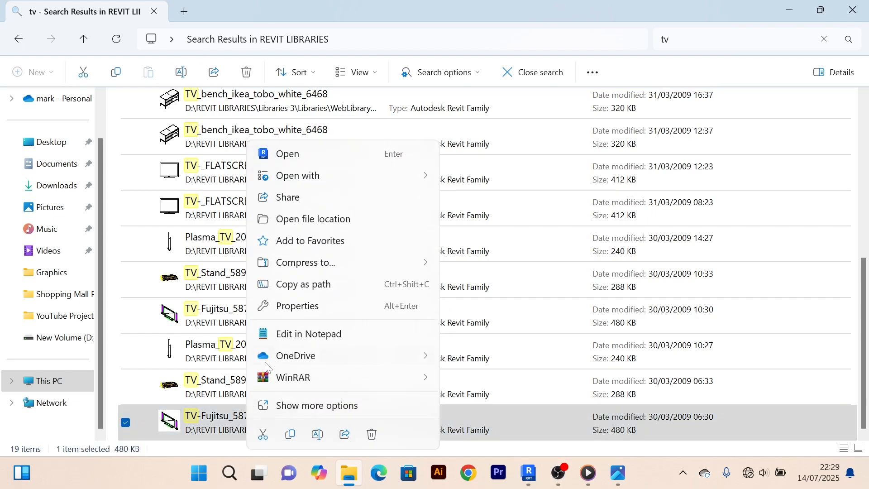
pyautogui.click(343, 221)
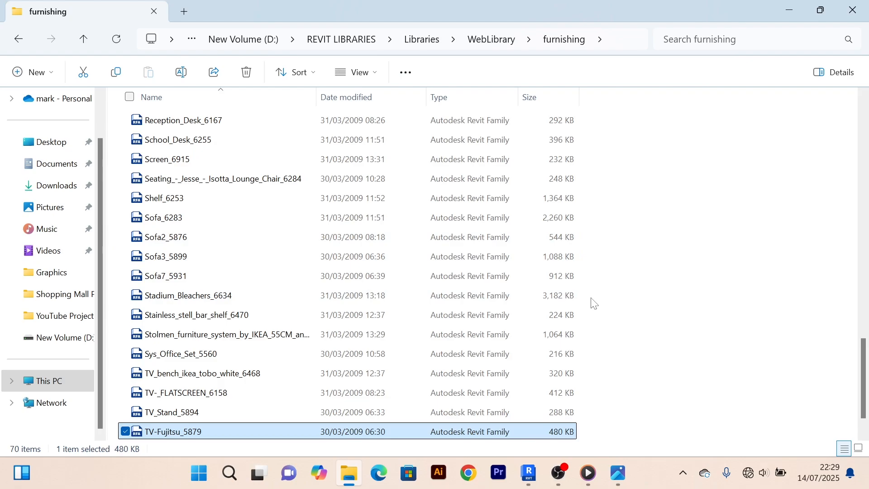
pyautogui.hotkey('ctrl', 'shift', '2')
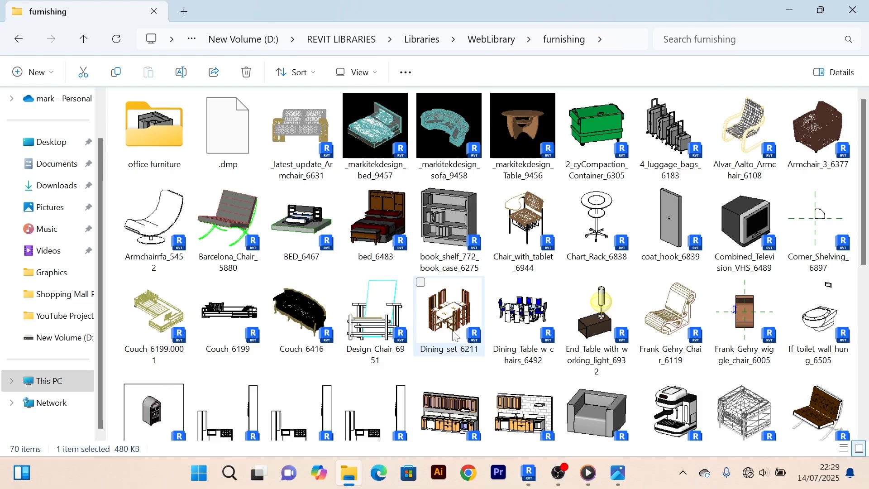
# Find the TV_Stand_5894 family in the furnishing folder and open it in Revit, upgrading the model.
pyautogui.moveTo(550, 313)
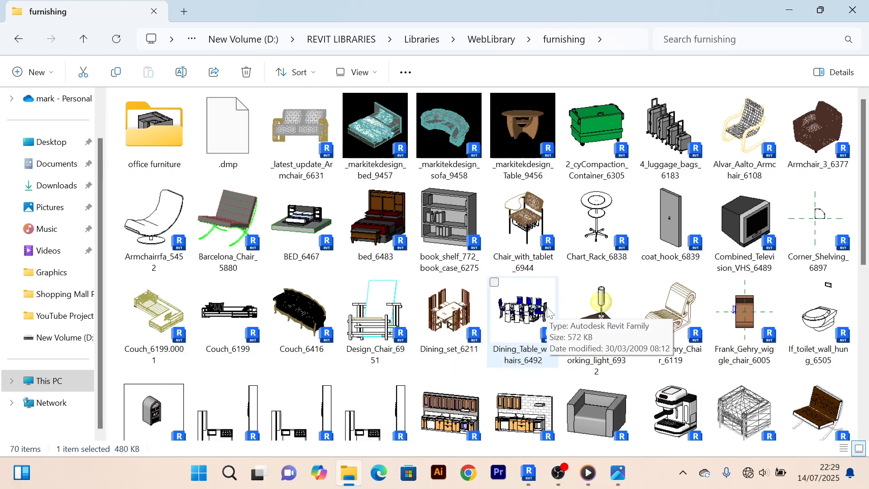
pyautogui.scroll(-3, 550, 312)
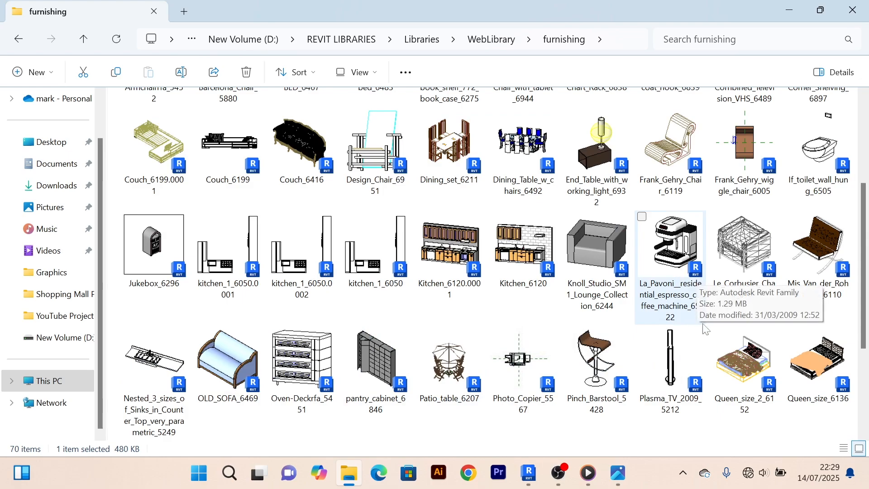
pyautogui.click(732, 382)
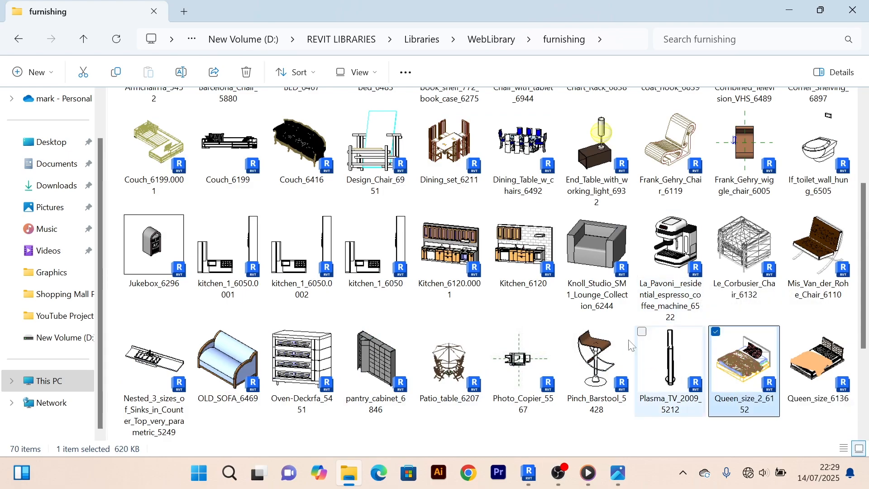
pyautogui.scroll(-4, 734, 380)
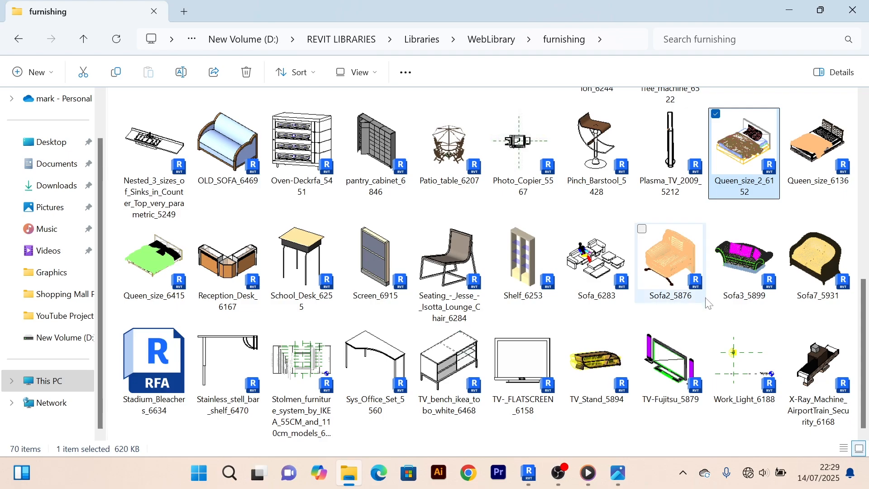
pyautogui.click(605, 372)
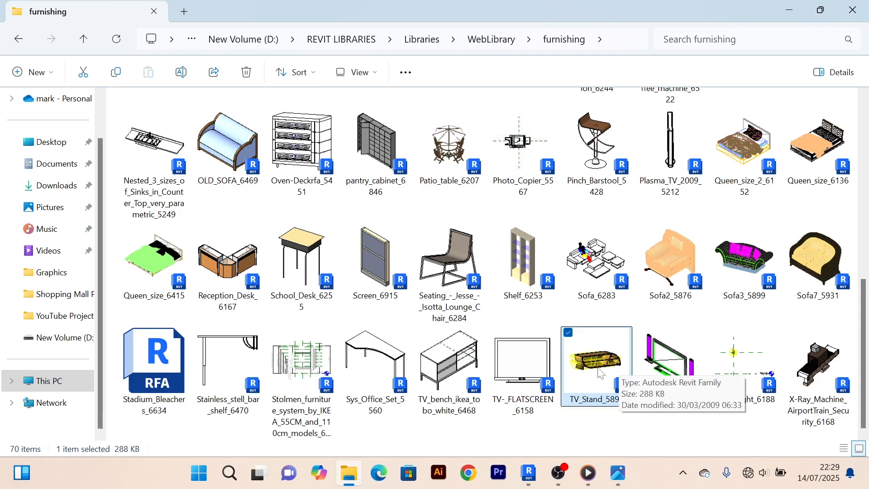
pyautogui.doubleClick(599, 373)
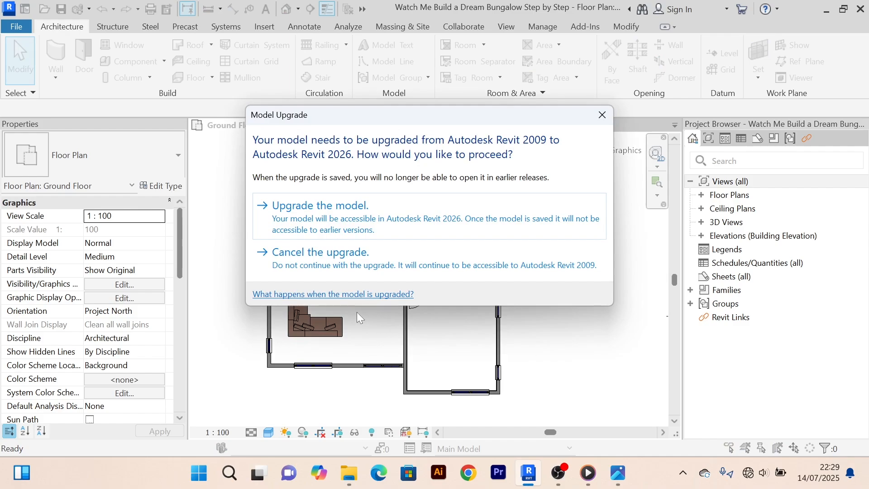
pyautogui.click(347, 222)
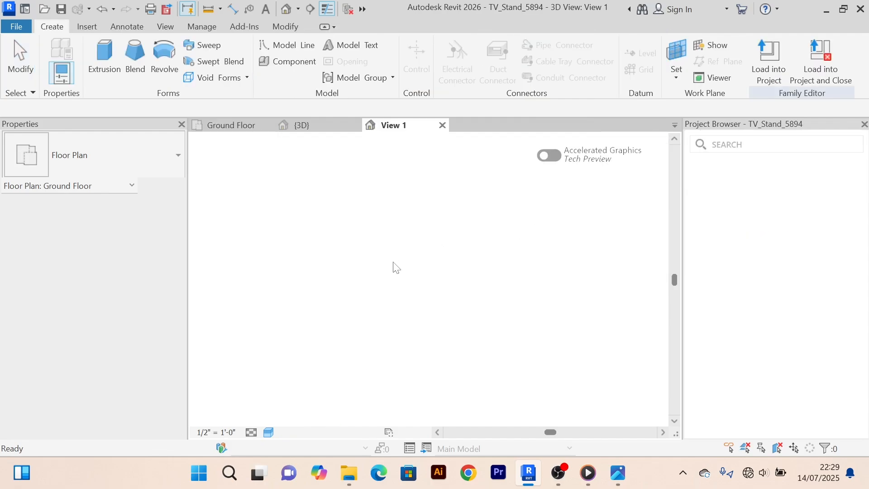
# Load the TV stand into the bungalow project and place it against the midpoint of the short wall facing the sofa.
pyautogui.scroll(-2, 472, 251)
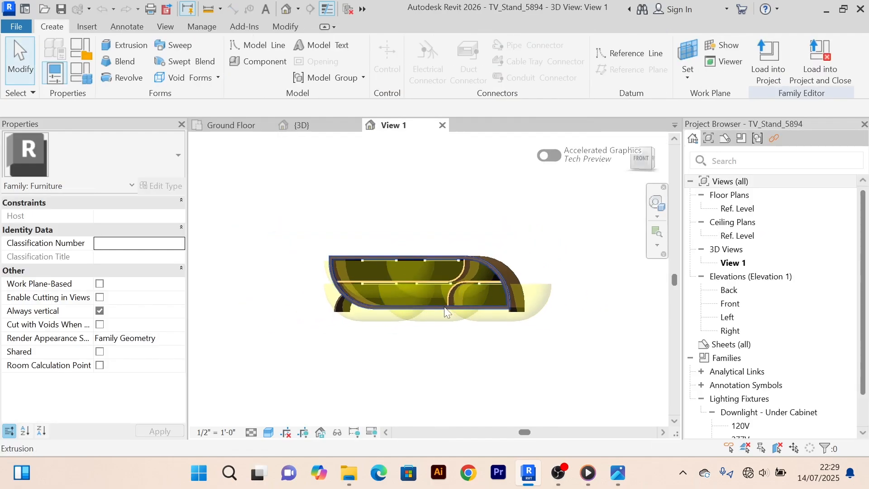
pyautogui.click(772, 58)
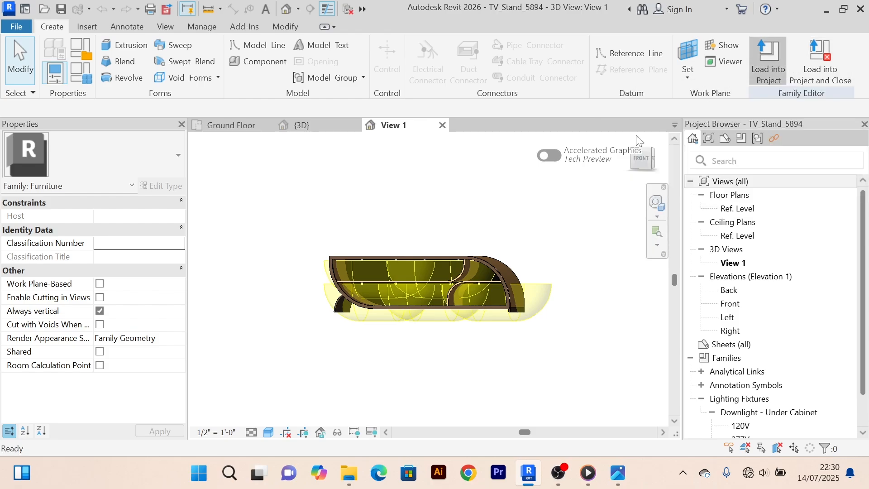
pyautogui.scroll(4, 324, 277)
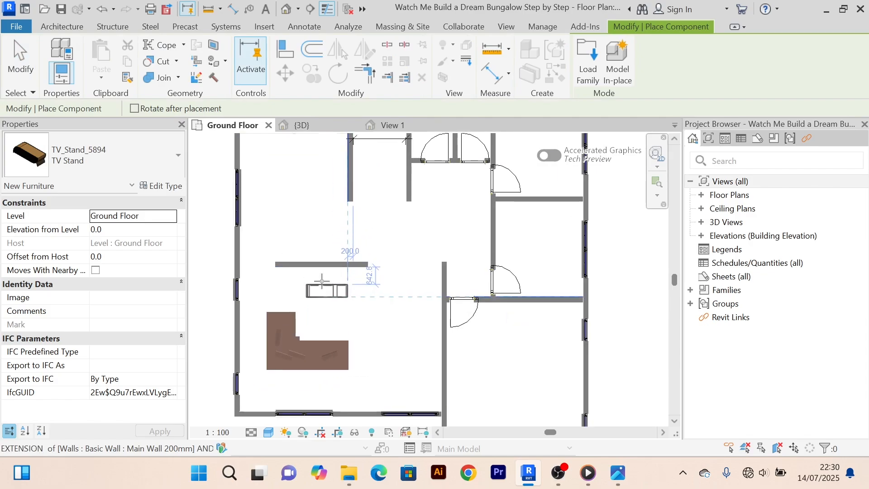
pyautogui.scroll(1, 321, 281)
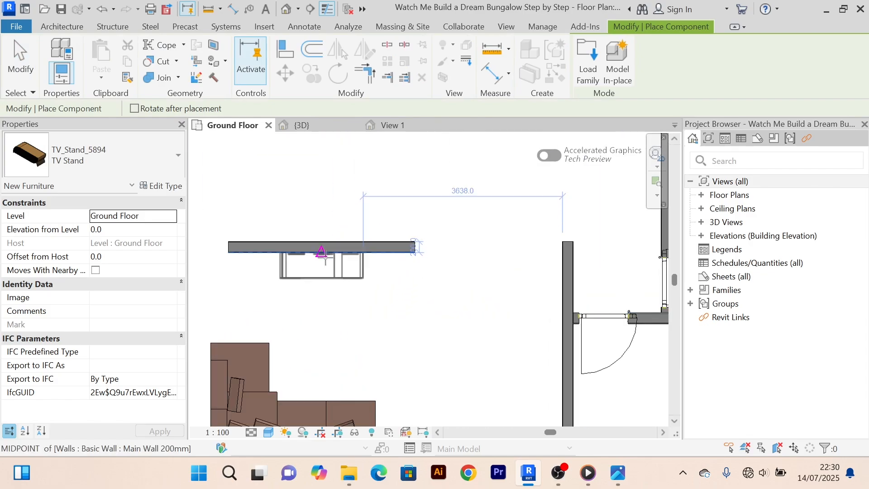
pyautogui.click(322, 252)
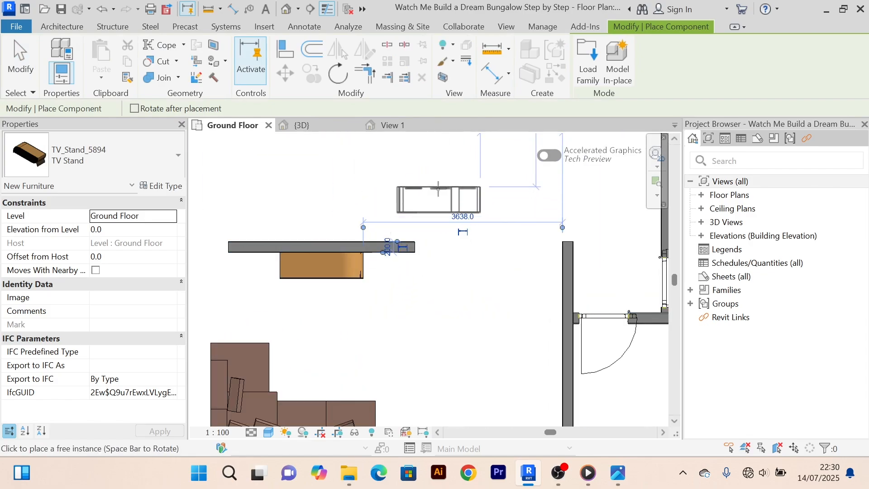
pyautogui.rightClick(441, 195)
pyautogui.rightClick(452, 190)
pyautogui.click(455, 182)
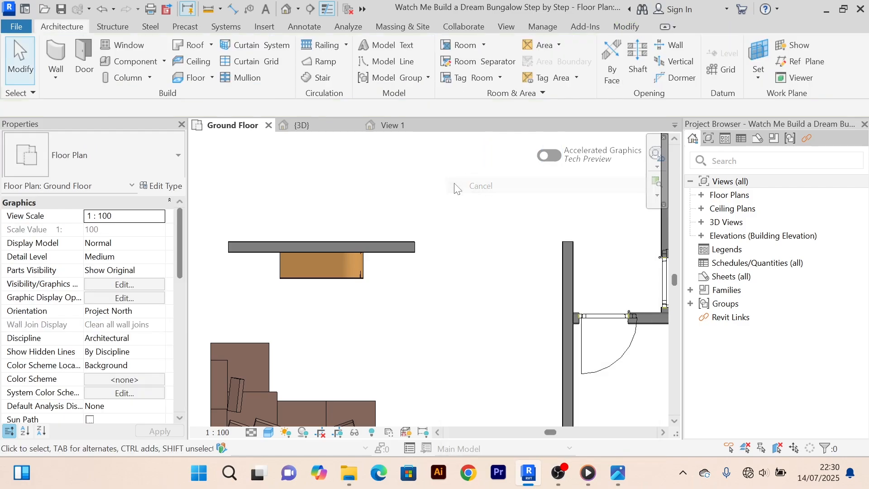
# Open the TV-Fujitsu_5879 family from the furnishing folder in File Explorer, upgrading the model, and close the TV stand family's view.
pyautogui.moveTo(458, 187); pyautogui.dragTo(459, 195, button='middle')
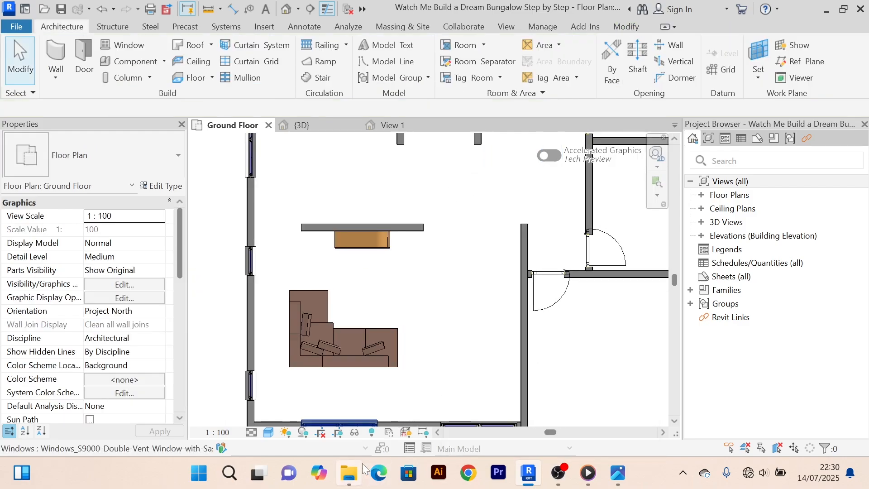
pyautogui.click(352, 475)
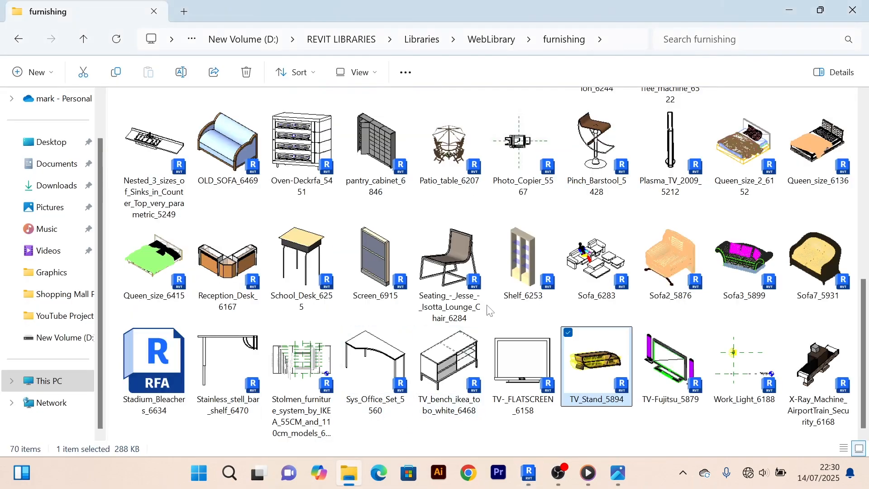
pyautogui.doubleClick(666, 378)
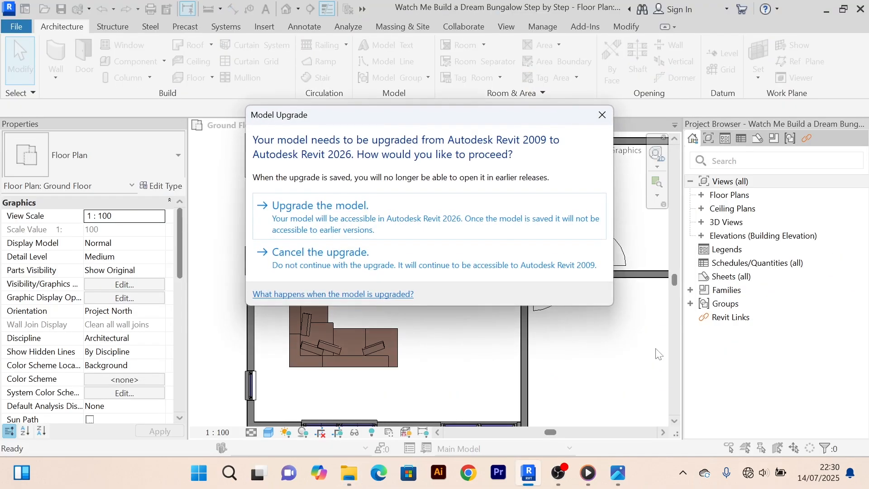
pyautogui.click(297, 225)
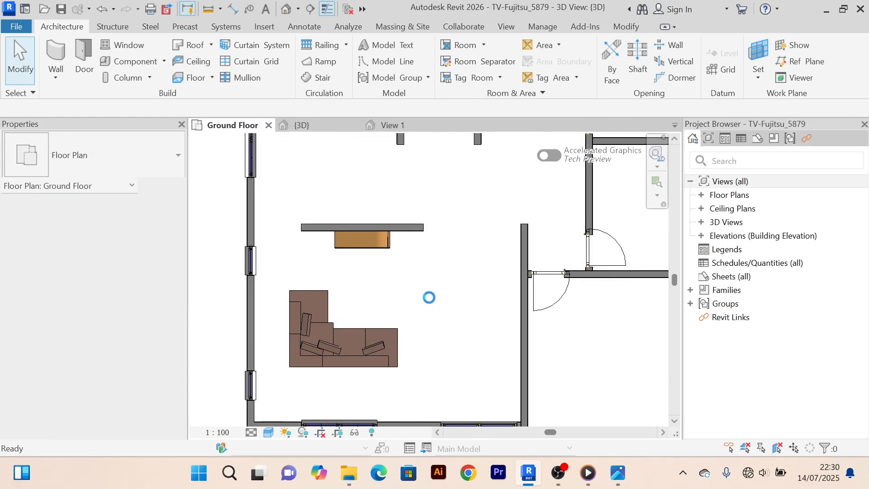
pyautogui.click(407, 126)
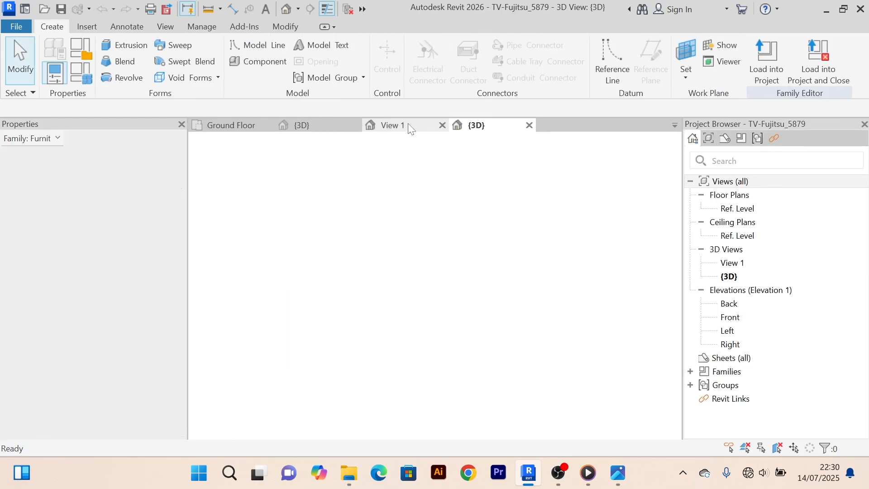
pyautogui.click(443, 125)
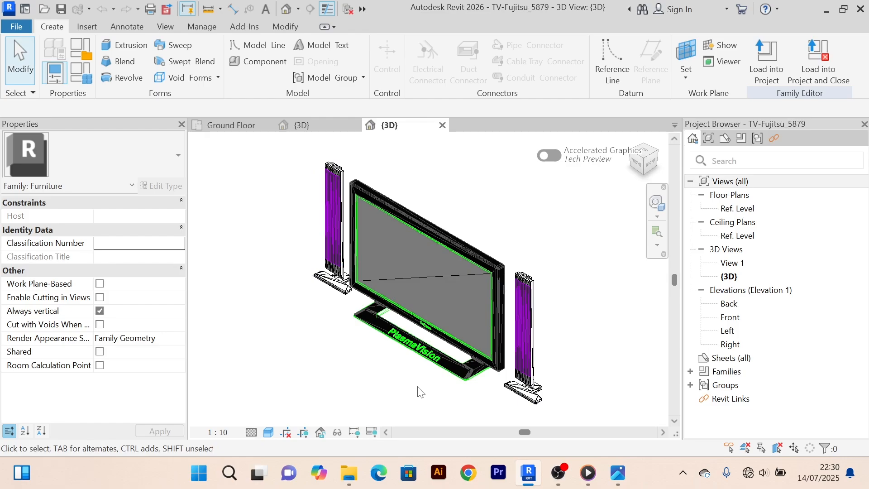
# Load the TV-Fujitsu_5879 family into the bungalow project and place one TV centred on the TV stand.
pyautogui.click(759, 68)
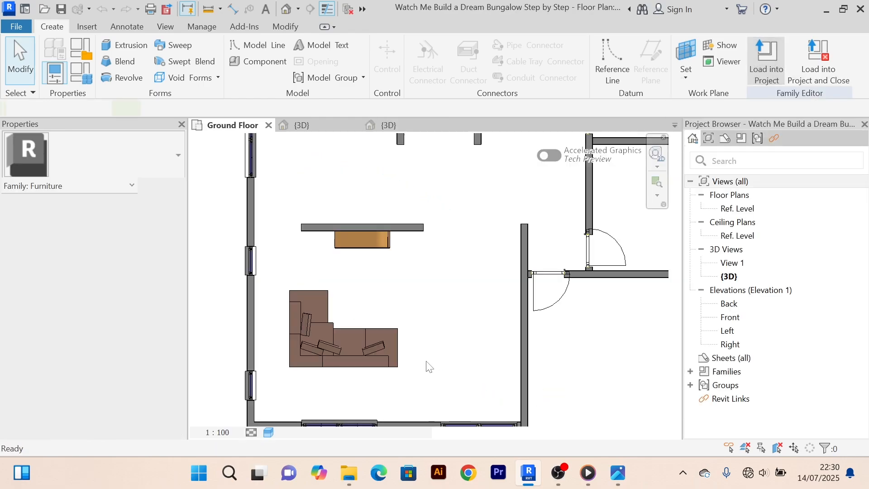
pyautogui.scroll(5, 350, 233)
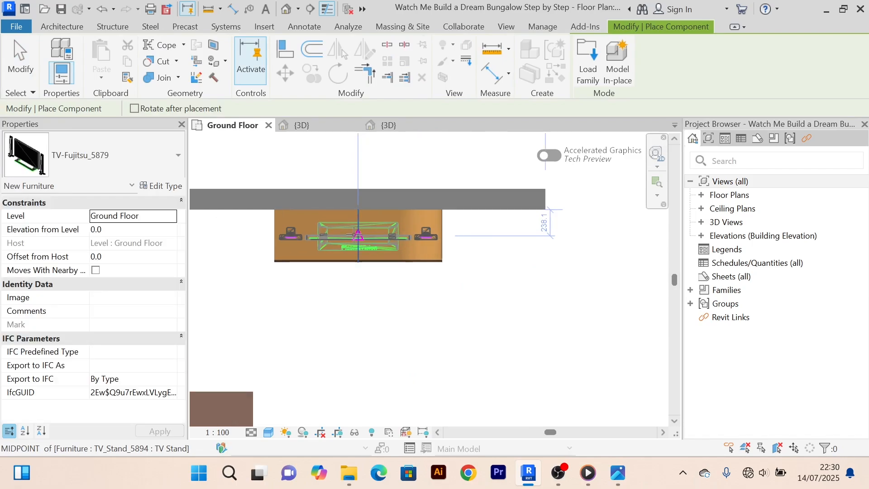
pyautogui.click(362, 233)
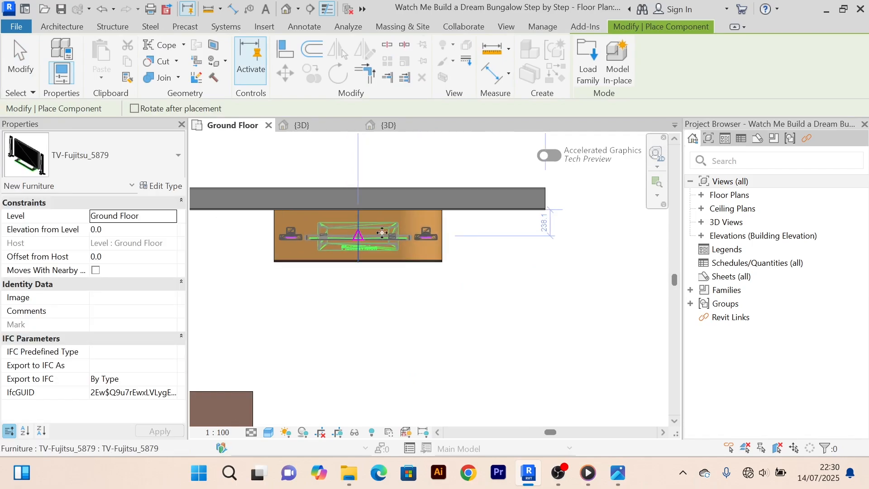
pyautogui.rightClick(516, 285)
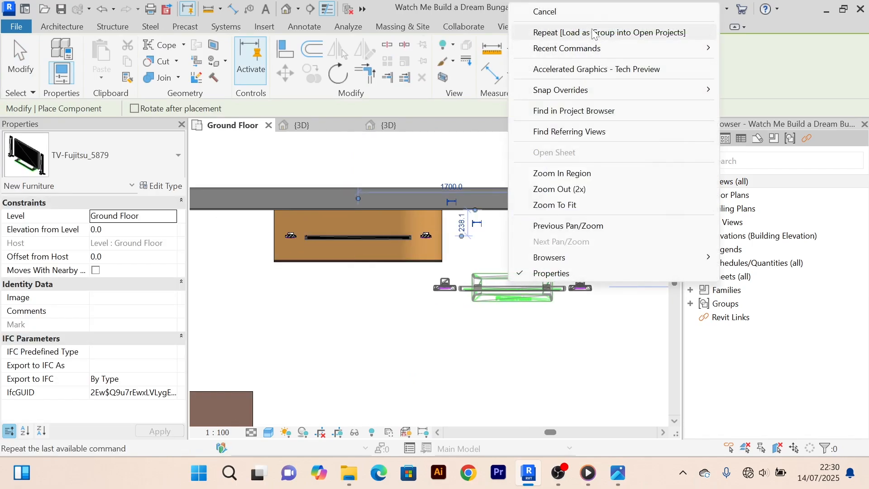
pyautogui.press('Escape')
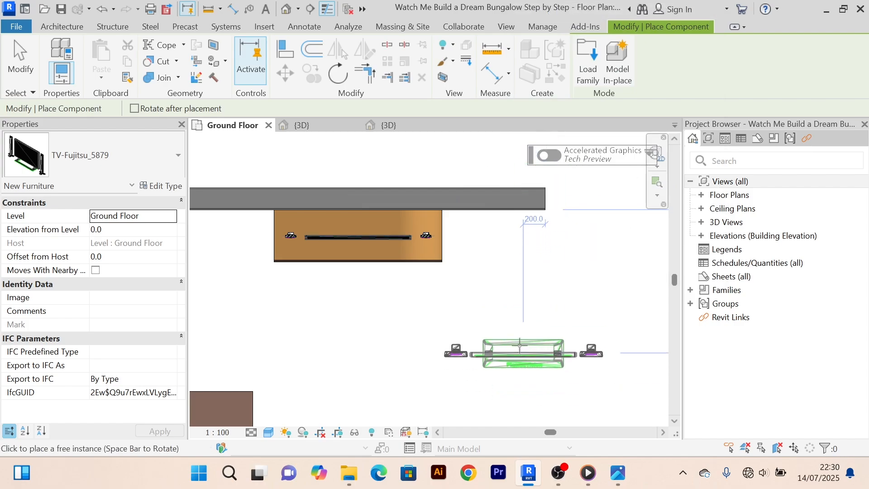
pyautogui.rightClick(522, 345)
pyautogui.click(593, 75)
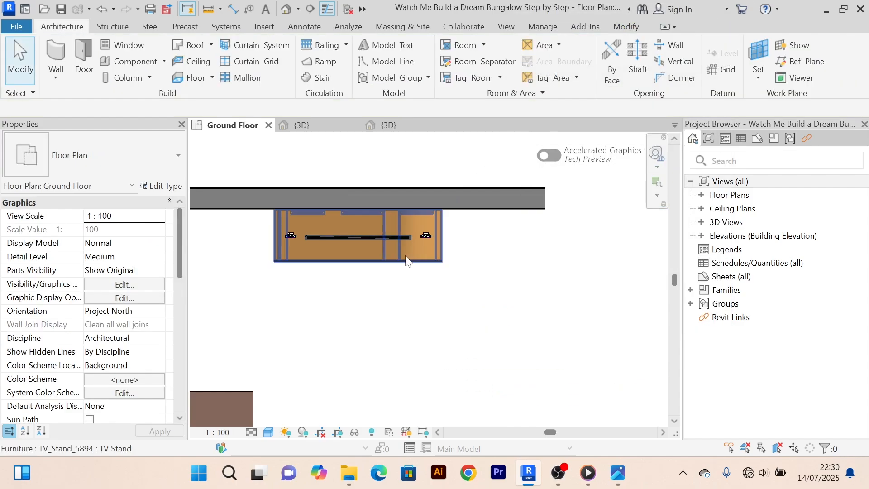
# Set the TV's elevation from the Ground Floor level to 600 so it sits on top of the stand.
pyautogui.click(355, 243)
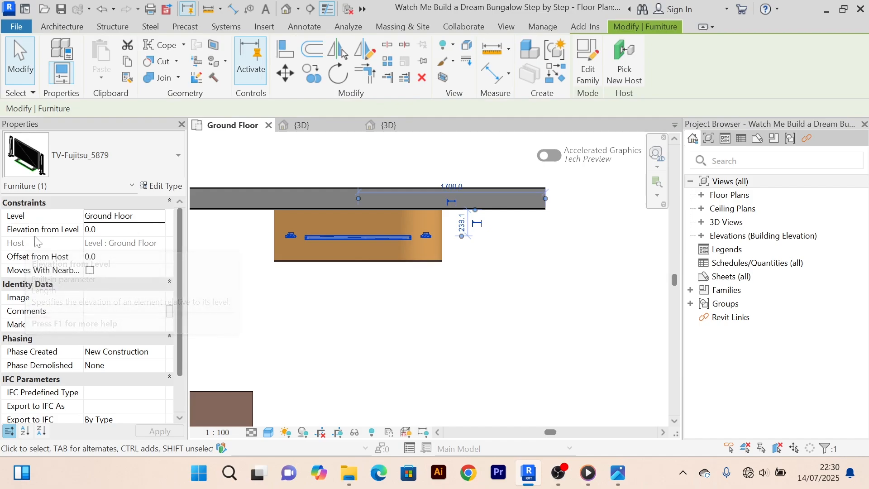
pyautogui.click(108, 230)
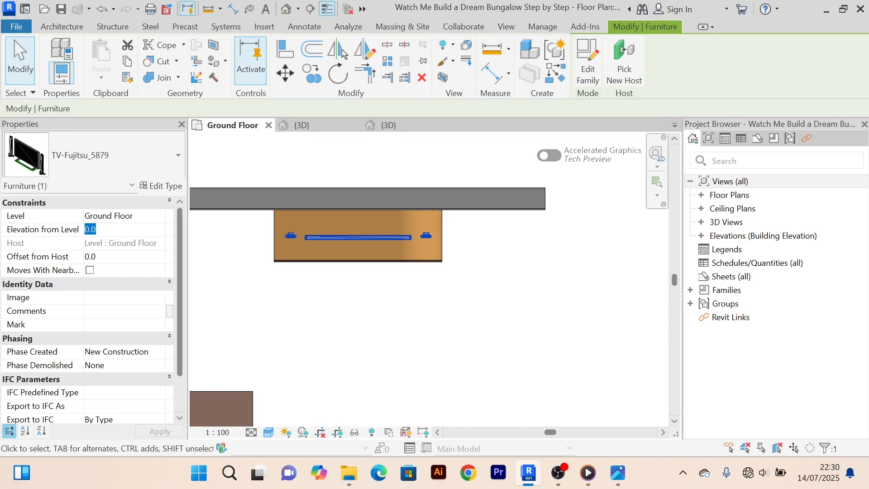
pyautogui.write('60')
pyautogui.click(385, 326)
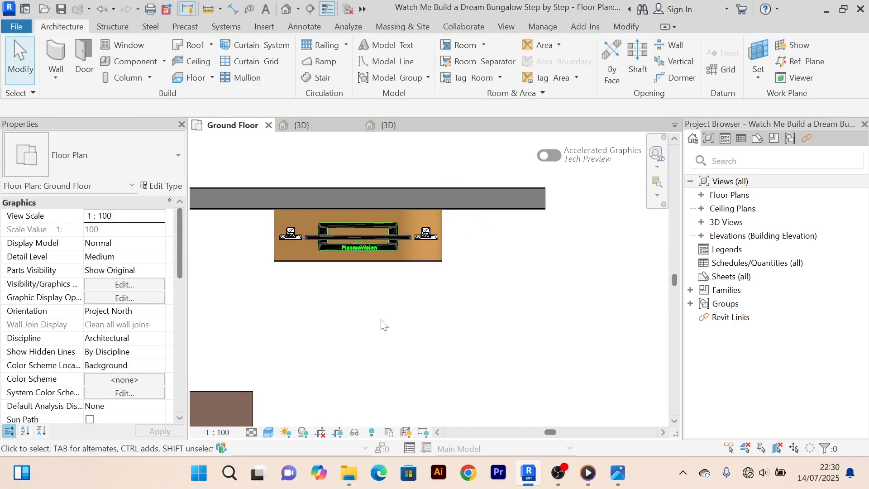
pyautogui.scroll(2, 354, 236)
pyautogui.scroll(-4, 359, 274)
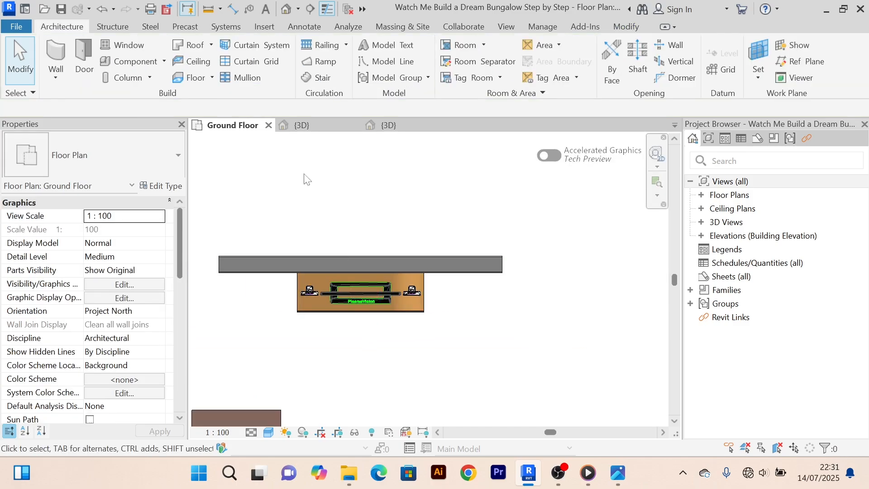
# Inspect the TV and its stand in the 3D view and nudge the TV slightly sideways along the stand's top.
pyautogui.click(308, 125)
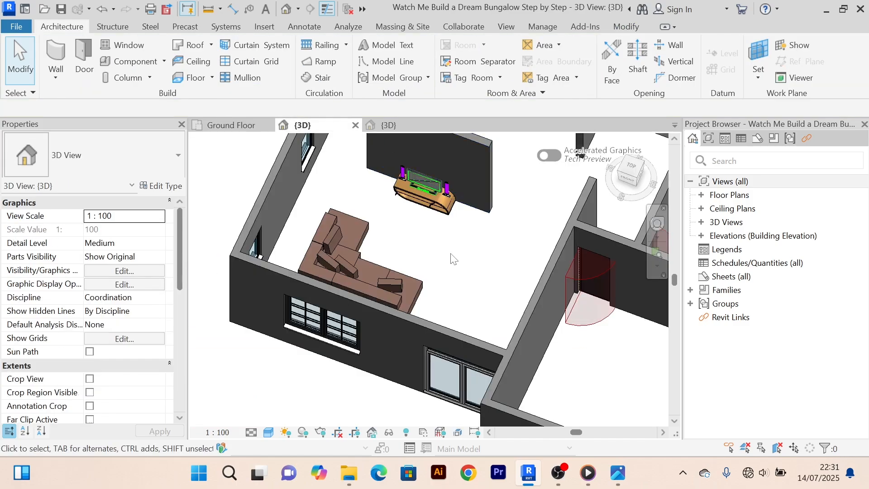
pyautogui.keyDown('shift'); pyautogui.moveTo(448, 251); pyautogui.dragTo(449, 279, button='middle'); pyautogui.keyUp('shift')
pyautogui.scroll(1, 455, 199)
pyautogui.scroll(3, 408, 245)
pyautogui.scroll(3, 408, 238)
pyautogui.moveTo(425, 241)
pyautogui.keyDown('shift'); pyautogui.mouseDown(button='middle')
pyautogui.moveTo(427, 209)
pyautogui.moveTo(423, 225)
pyautogui.mouseUp(button='middle'); pyautogui.keyUp('shift')
pyautogui.scroll(-3, 426, 209)
pyautogui.scroll(2, 423, 220)
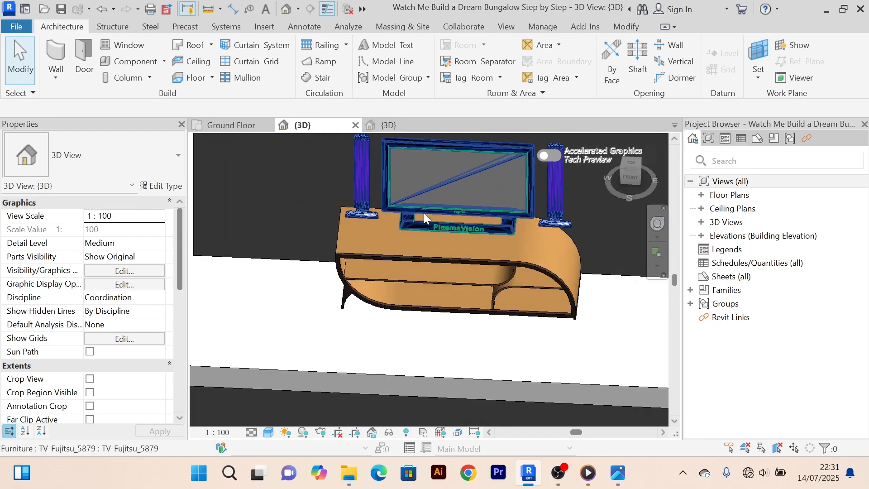
pyautogui.click(425, 209)
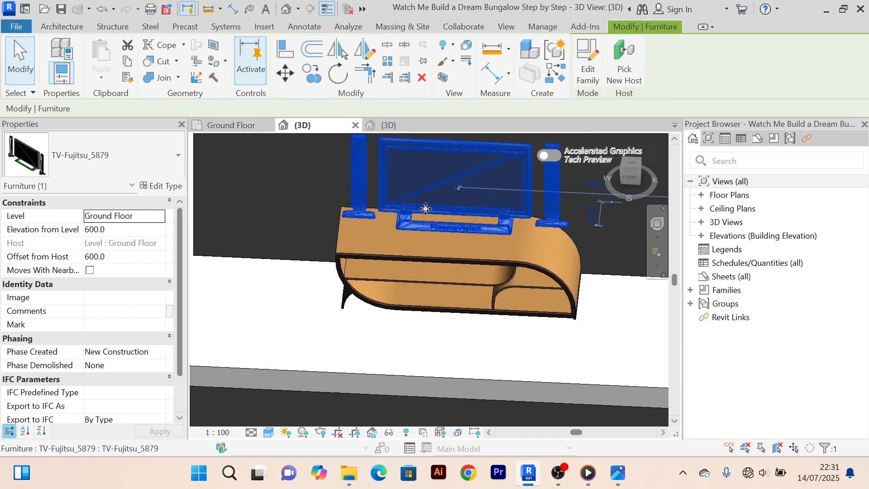
pyautogui.click(430, 299)
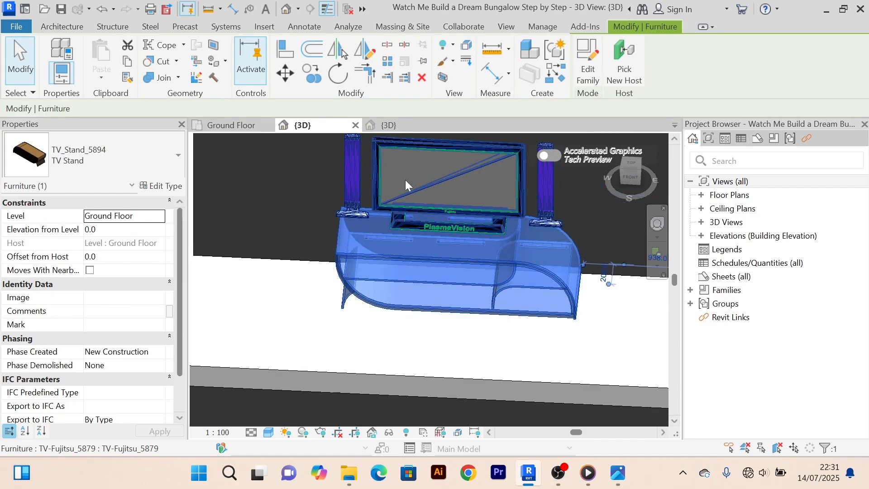
pyautogui.scroll(-3, 405, 301)
pyautogui.click(565, 280)
pyautogui.scroll(-2, 566, 282)
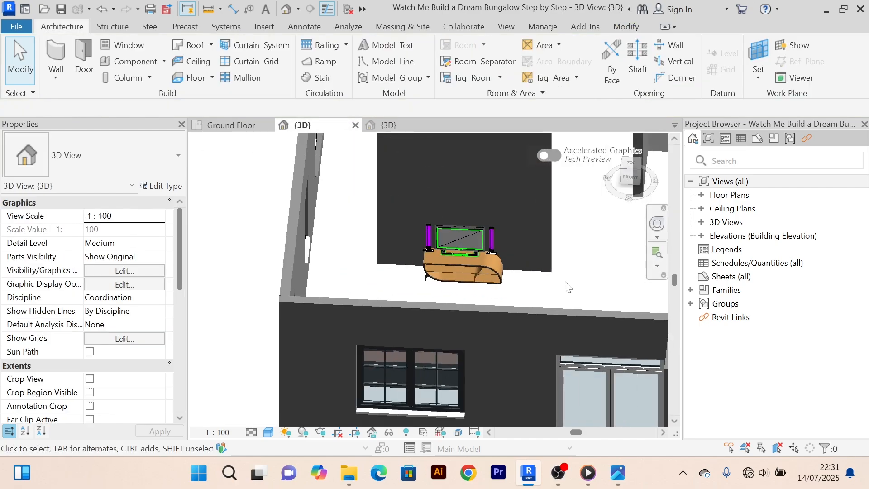
pyautogui.moveTo(575, 291); pyautogui.dragTo(550, 316, button='middle')
pyautogui.scroll(3, 564, 296)
pyautogui.scroll(-3, 564, 297)
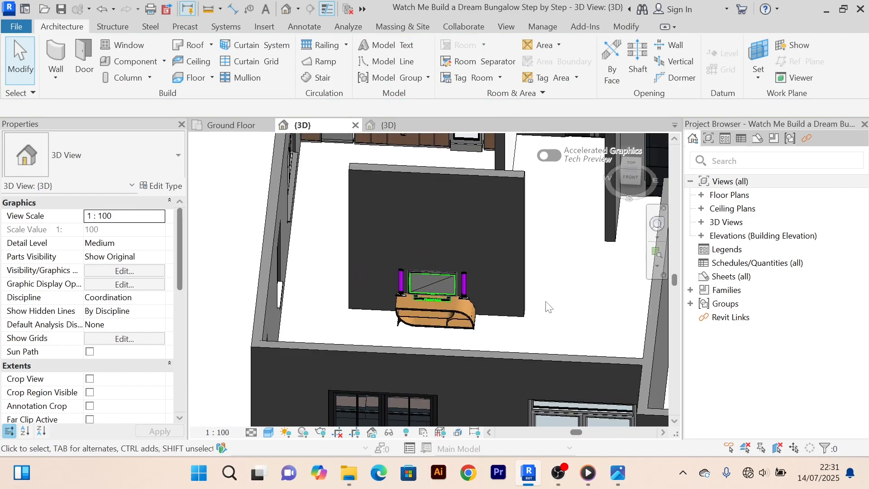
# Close the TV family's 3D view and return to the Ground Floor plan of the bungalow.
pyautogui.click(240, 128)
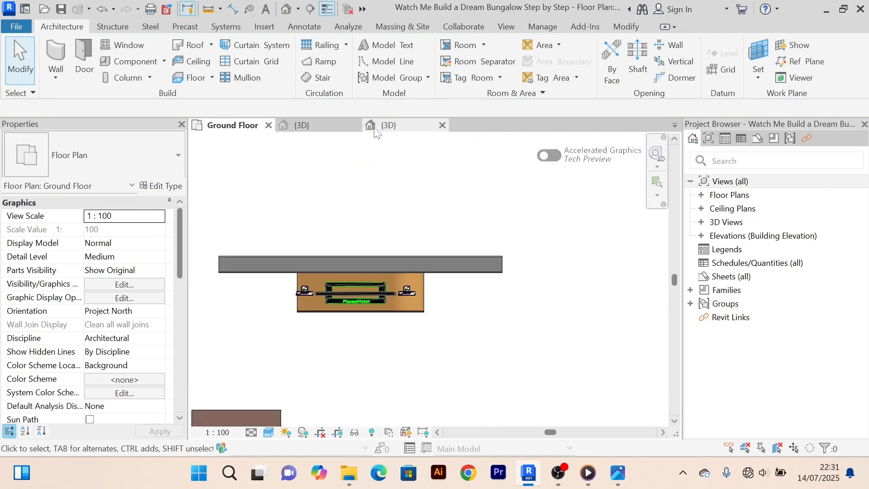
pyautogui.click(400, 129)
pyautogui.click(443, 125)
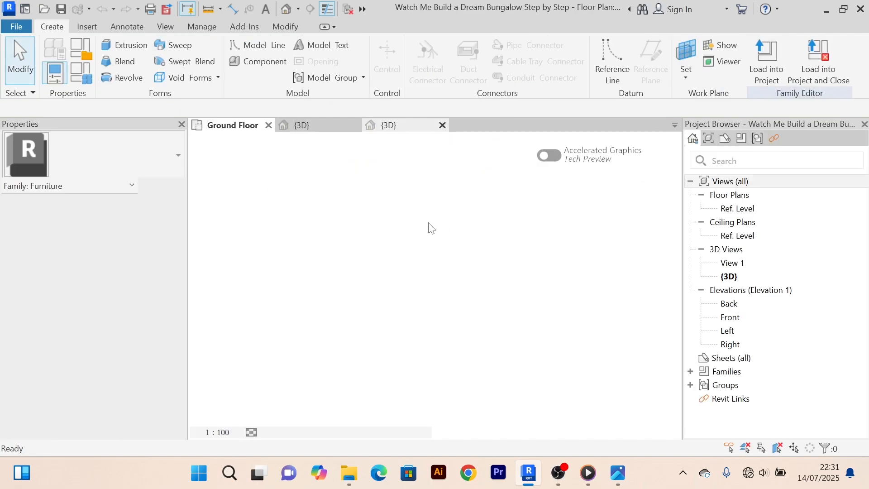
pyautogui.scroll(-3, 437, 294)
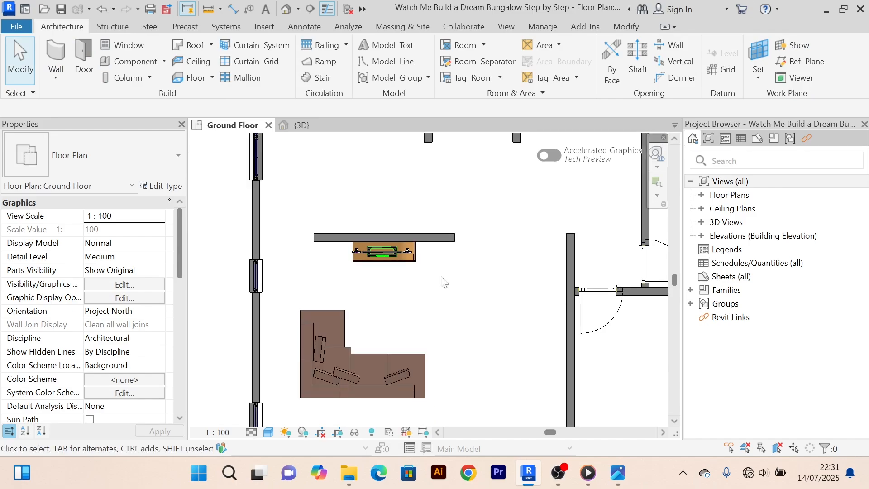
pyautogui.scroll(-4, 443, 282)
pyautogui.moveTo(444, 281)
pyautogui.mouseDown(button='middle')
pyautogui.moveTo(449, 286)
pyautogui.moveTo(425, 329)
pyautogui.moveTo(444, 278)
pyautogui.moveTo(437, 271)
pyautogui.mouseUp(button='middle')
pyautogui.scroll(1, 438, 310)
pyautogui.click(397, 325)
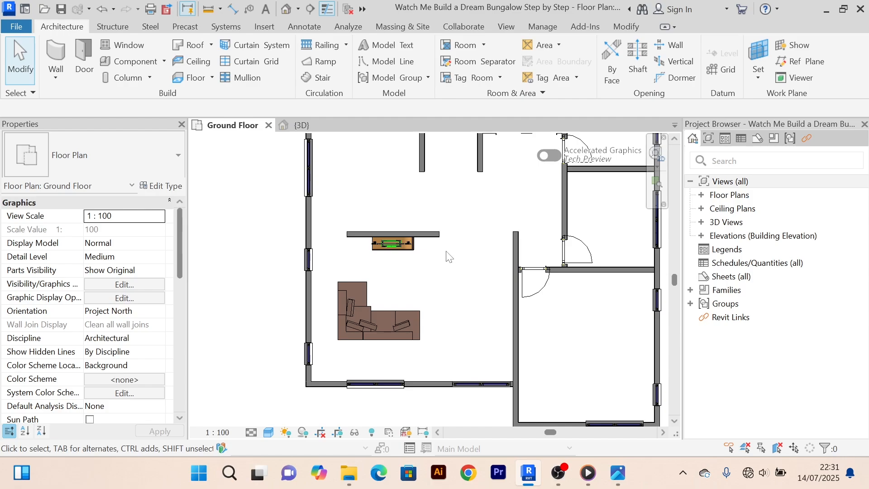
pyautogui.scroll(-3, 390, 297)
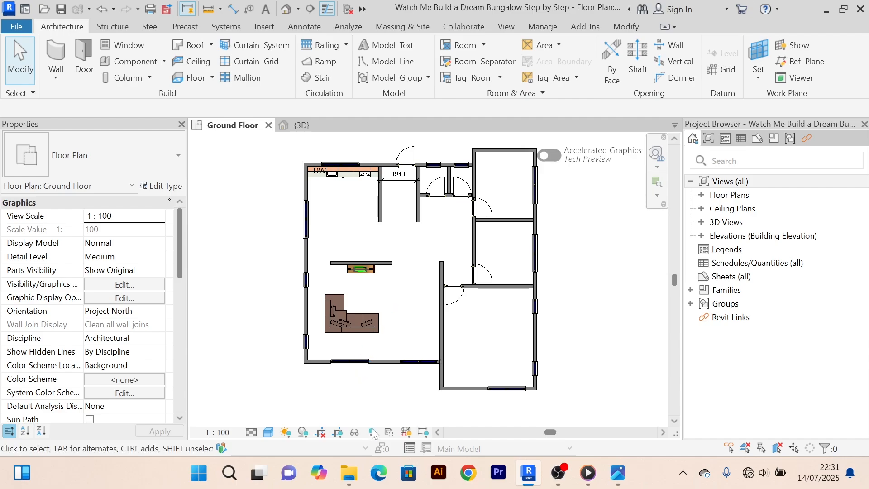
# Open the Dining_Table_w_chairs_6492 family from the furnishing folder in File Explorer, upgrading the model in Revit.
pyautogui.click(351, 473)
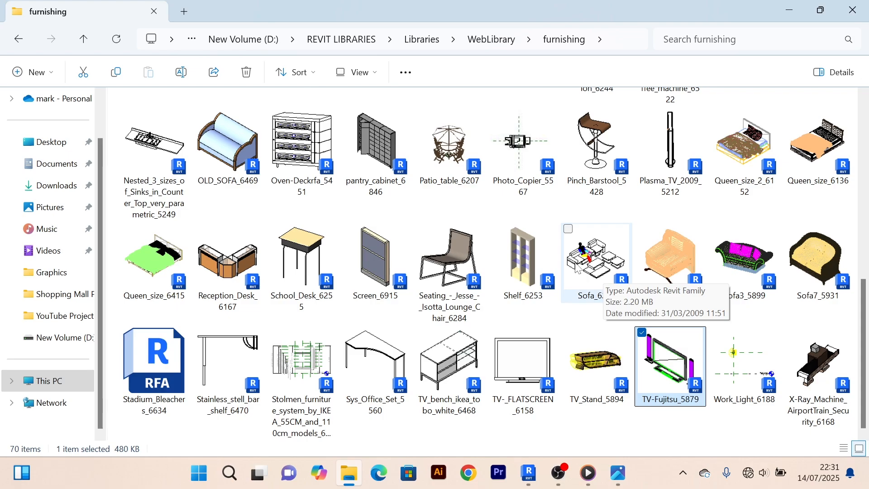
pyautogui.scroll(3, 498, 185)
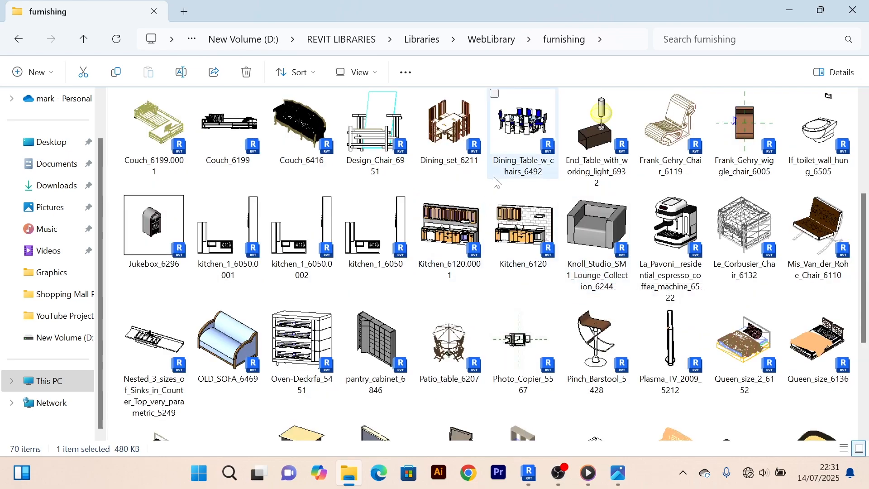
pyautogui.scroll(3, 496, 182)
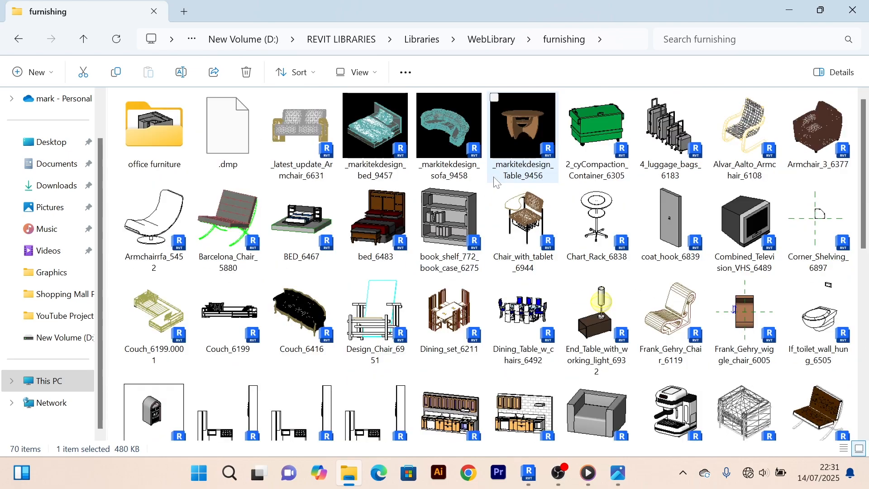
pyautogui.click(527, 332)
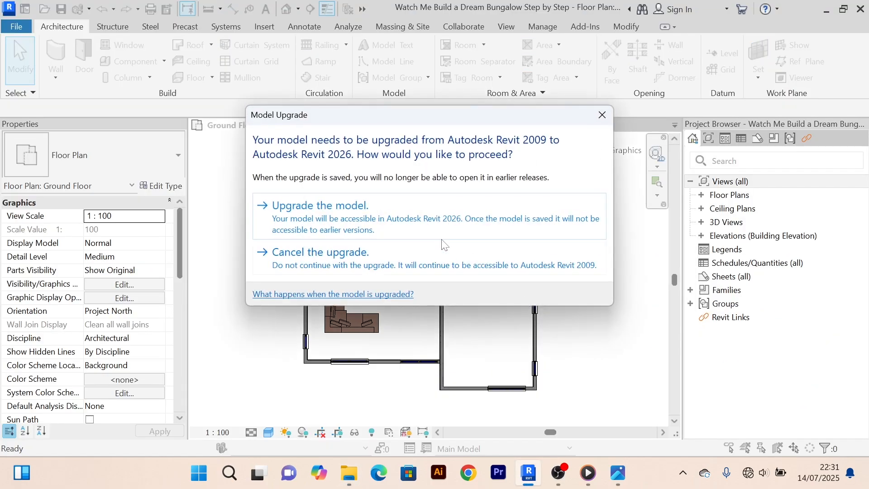
pyautogui.click(335, 222)
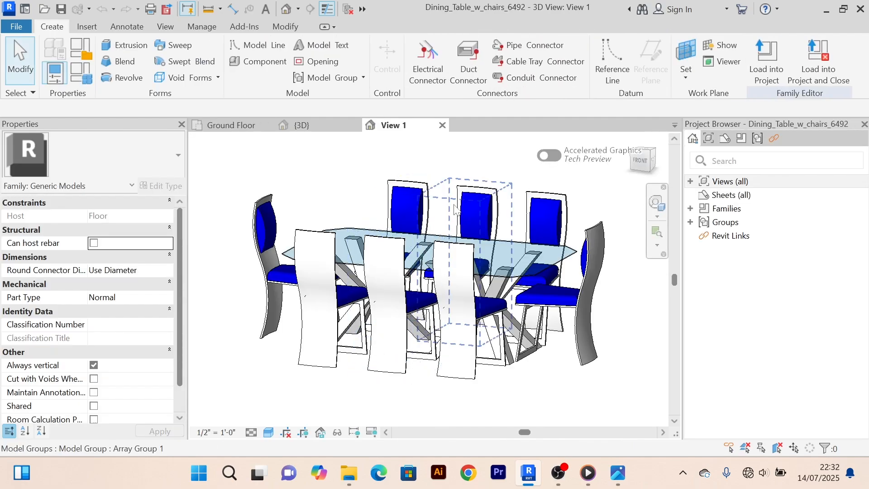
# Load the Dining_Table_w_chairs_6492 family into the bungalow project and try to place it between the kitchen and the TV wall.
pyautogui.click(770, 67)
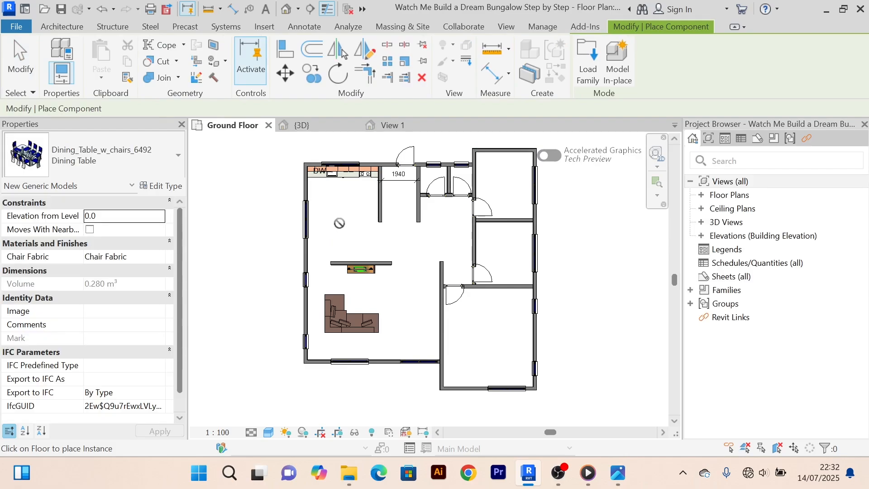
pyautogui.scroll(2, 344, 224)
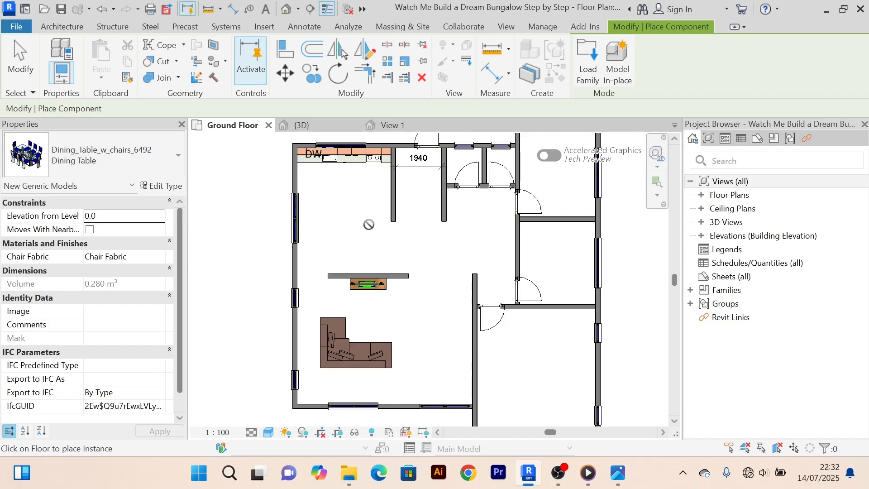
pyautogui.scroll(-2, 359, 235)
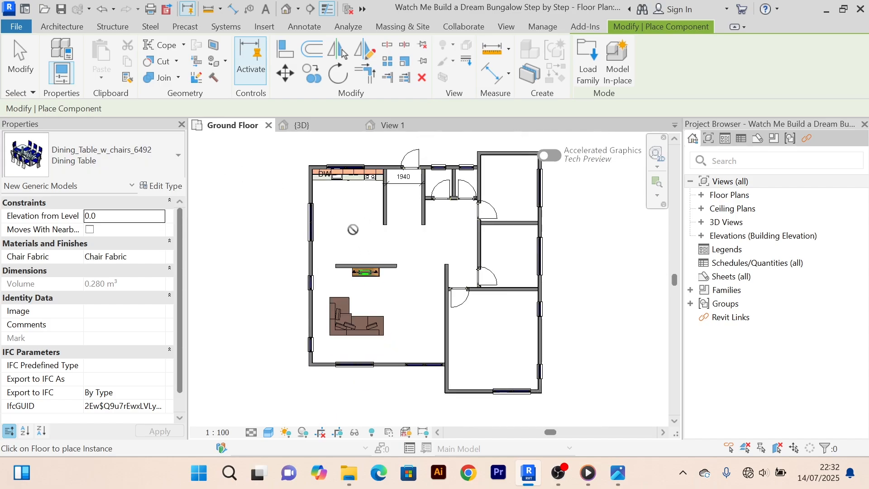
# Look through the loaded component types for an alternative to the floor-hosted dining table.
pyautogui.click(173, 157)
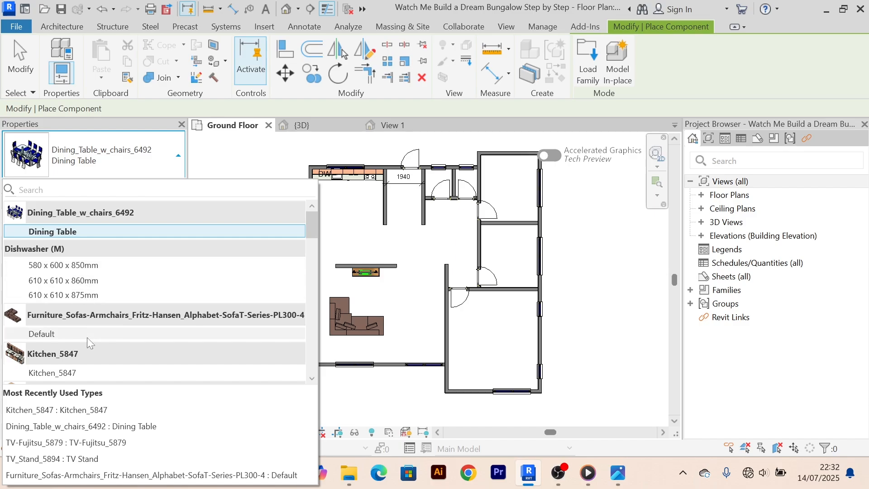
pyautogui.scroll(-10, 107, 355)
pyautogui.scroll(-3, 121, 354)
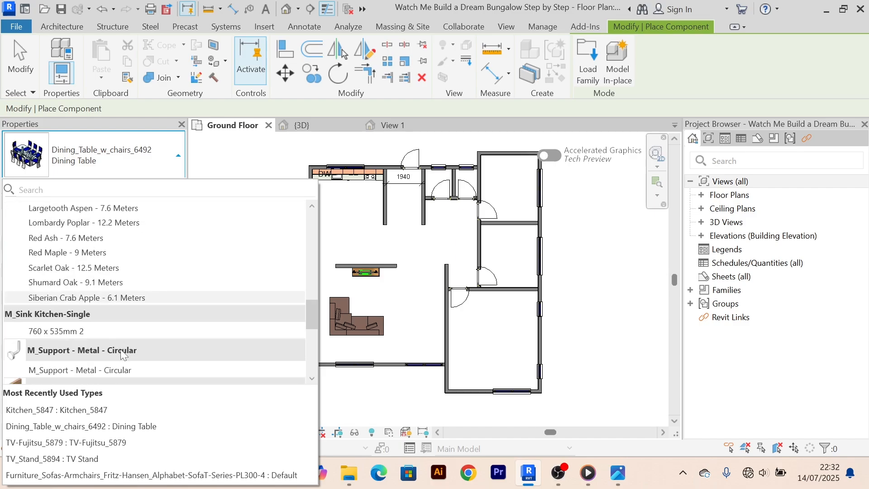
pyautogui.scroll(-5, 128, 351)
pyautogui.scroll(10, 132, 347)
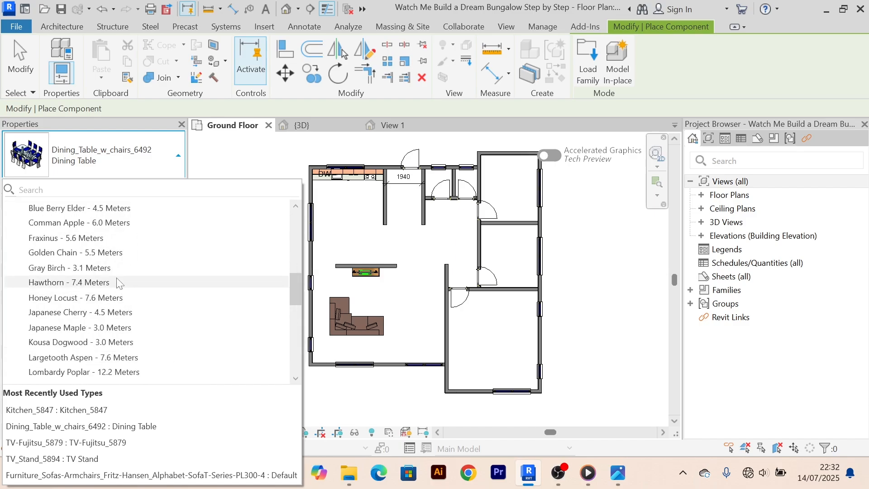
pyautogui.scroll(15, 117, 282)
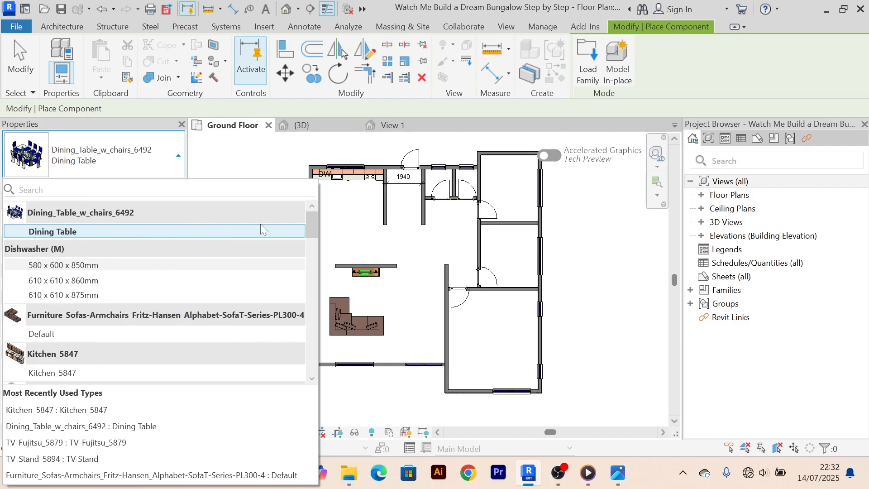
pyautogui.click(233, 113)
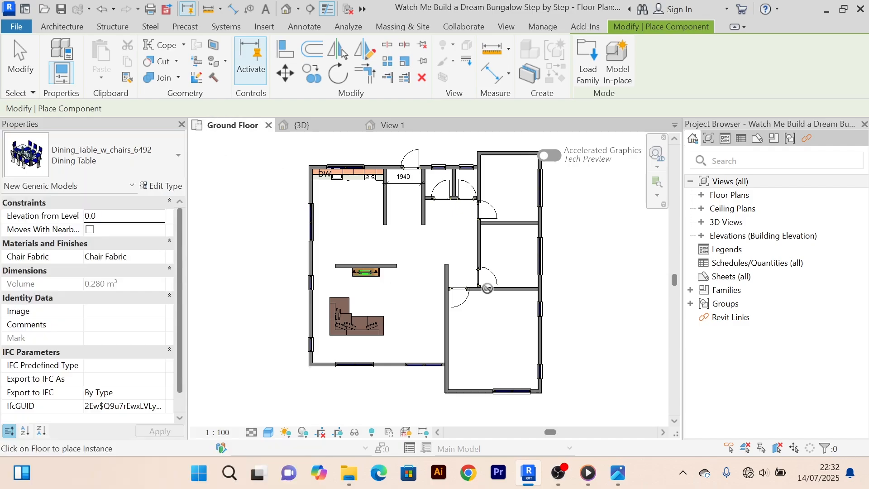
# Cancel the placement of the dining table with chairs.
pyautogui.scroll(-4, 563, 227)
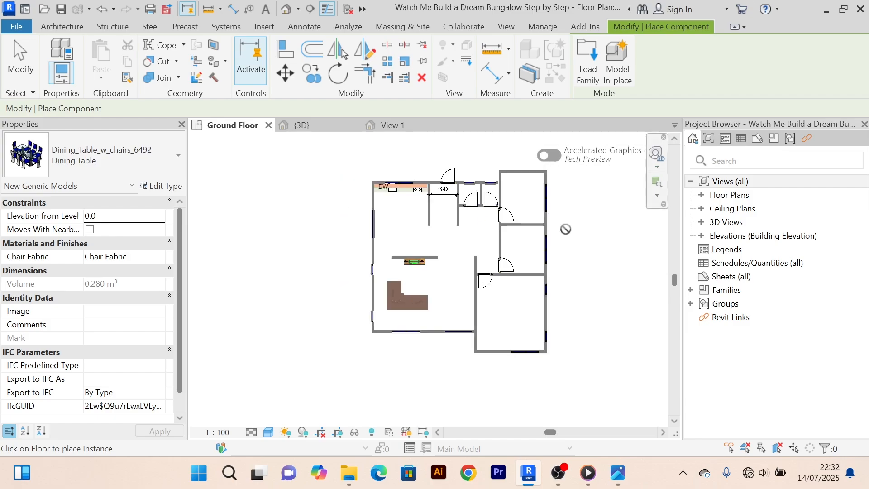
pyautogui.scroll(4, 520, 303)
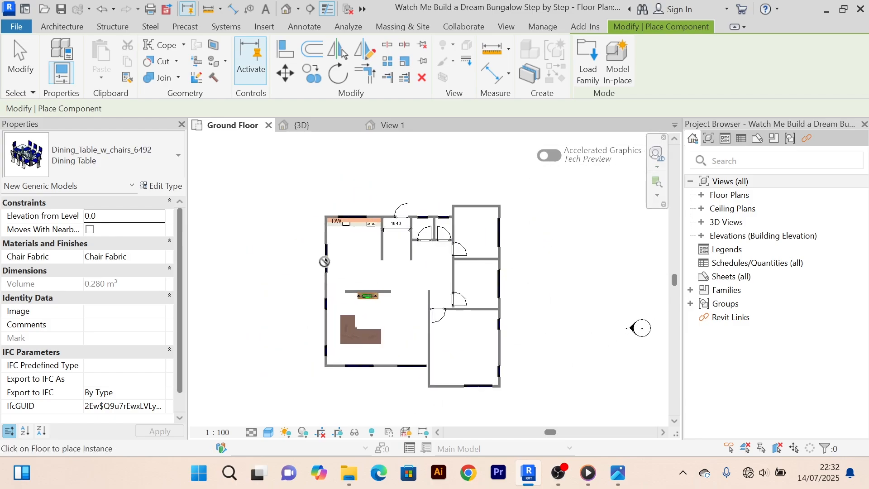
pyautogui.rightClick(286, 205)
pyautogui.click(286, 207)
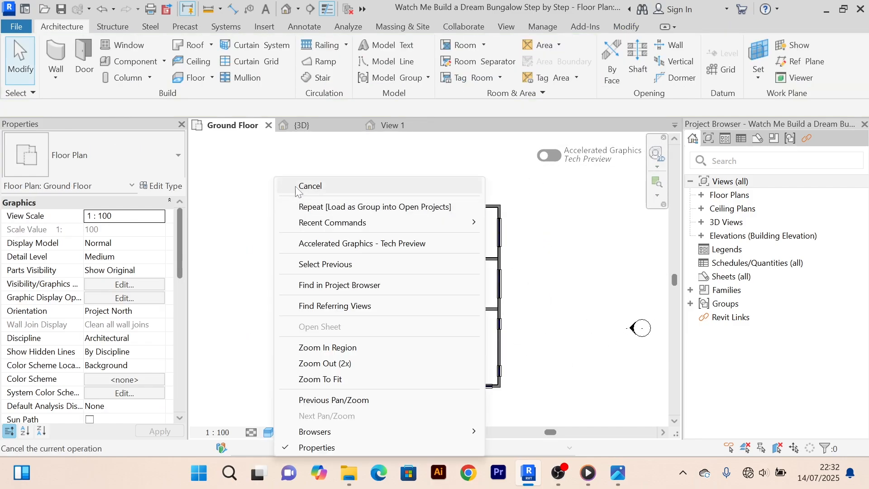
pyautogui.scroll(3, 349, 242)
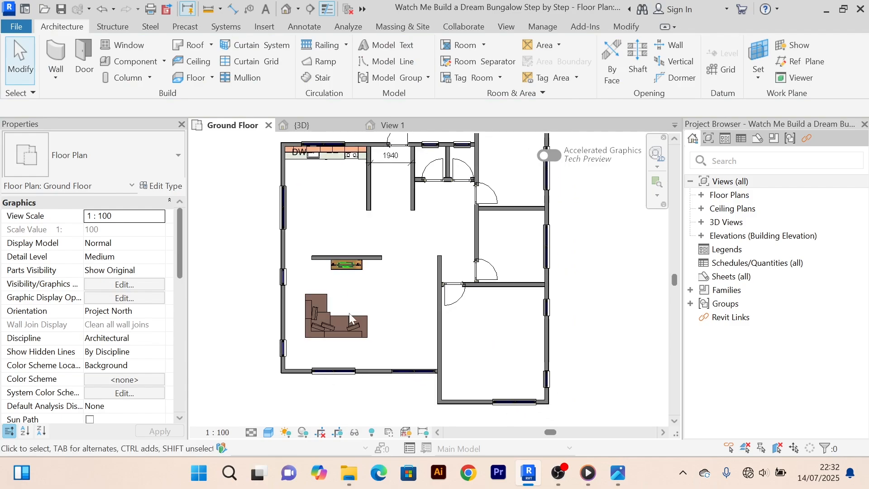
# Open the Dining_set_6211 family from the furnishing folder in File Explorer, upgrading the model in Revit.
pyautogui.click(348, 472)
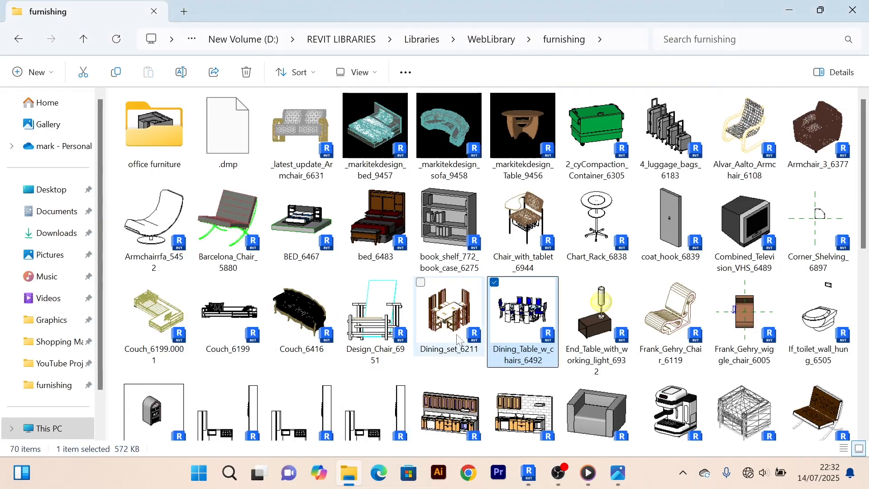
pyautogui.click(454, 334)
pyautogui.doubleClick(458, 333)
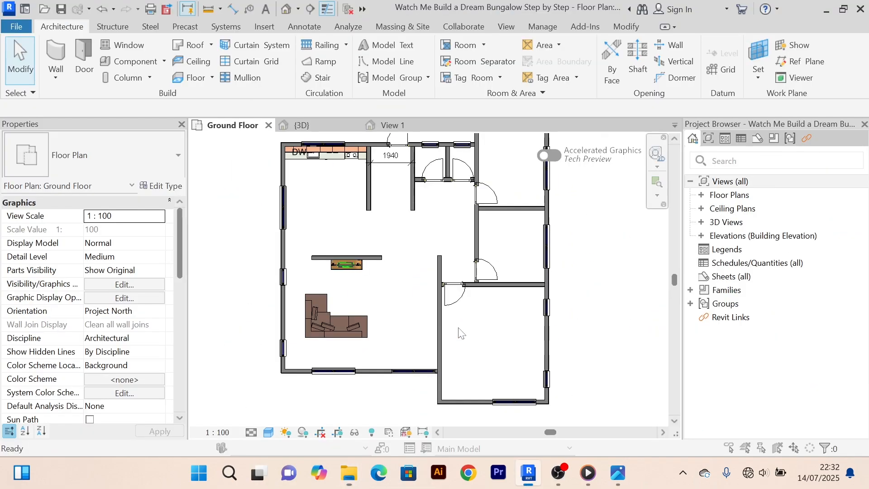
pyautogui.click(396, 228)
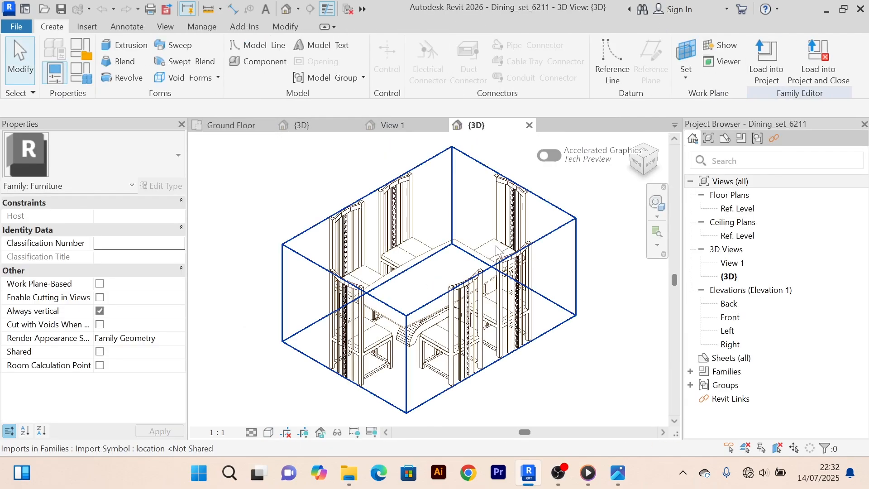
# Load the Dining_set_6211 family into the bungalow project and place it between the kitchen units and the TV wall on the Ground Floor plan.
pyautogui.scroll(4, 471, 276)
pyautogui.scroll(-4, 471, 276)
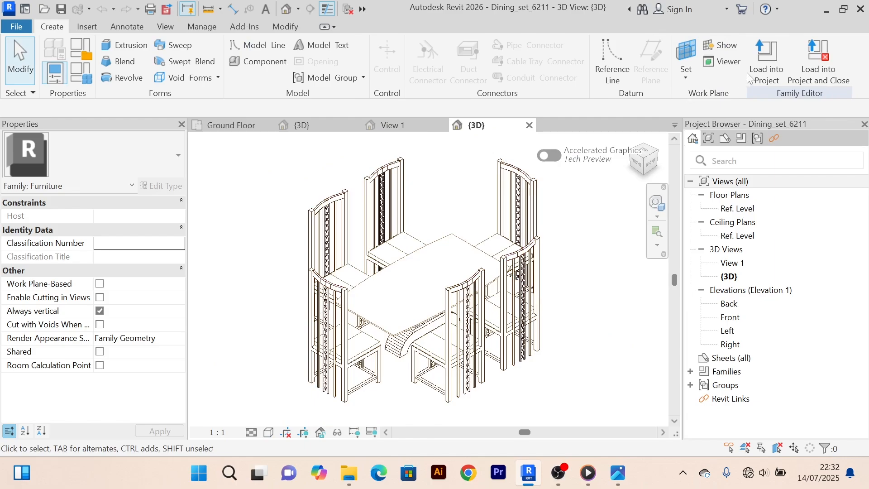
pyautogui.click(393, 125)
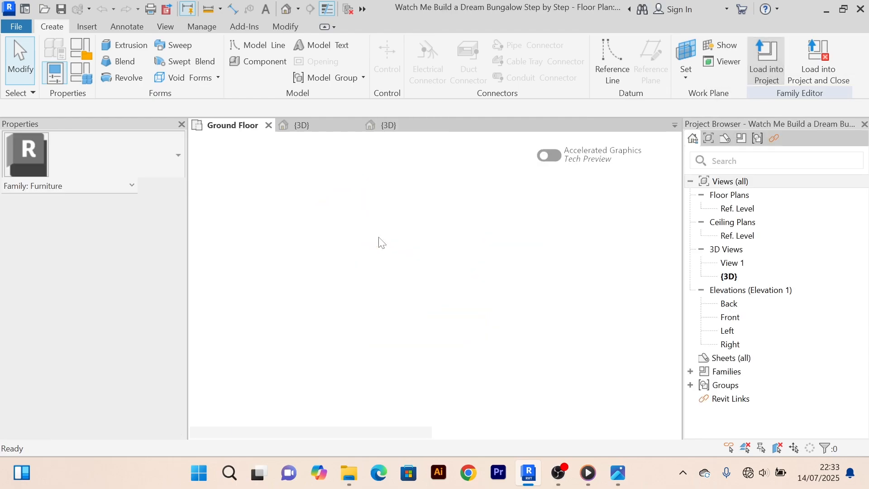
pyautogui.scroll(2, 316, 220)
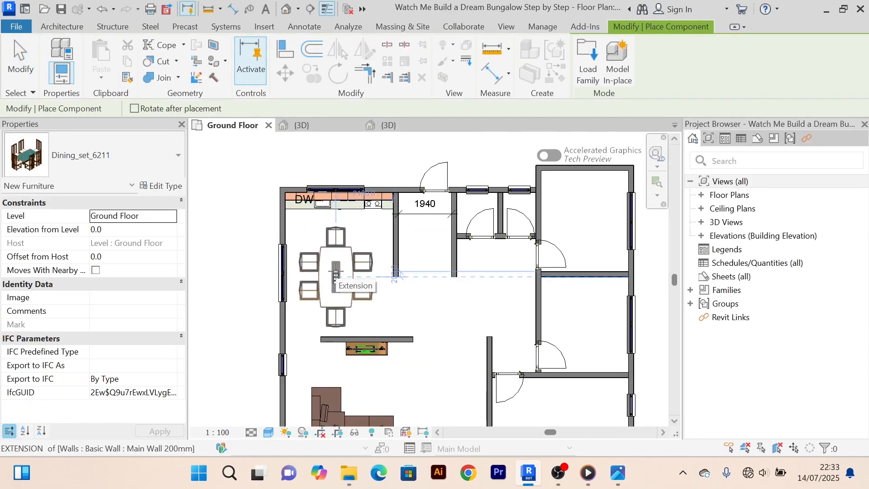
pyautogui.click(335, 270)
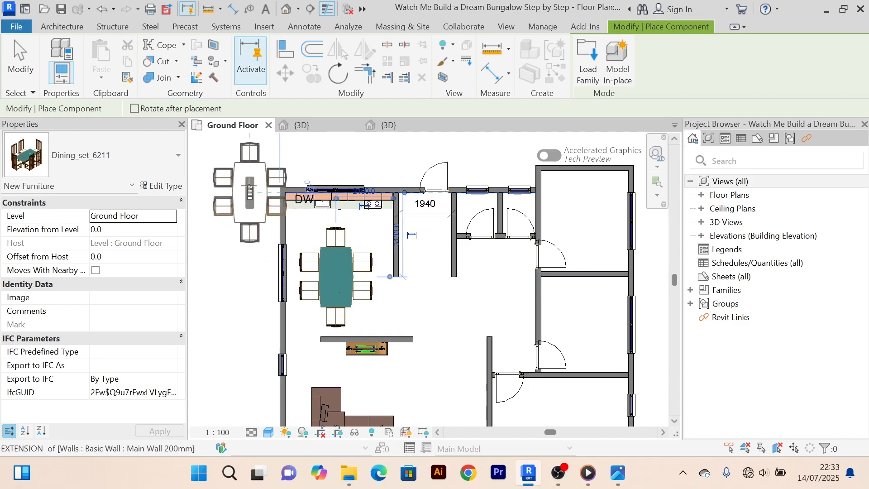
pyautogui.rightClick(257, 179)
pyautogui.click(267, 185)
pyautogui.click(267, 185)
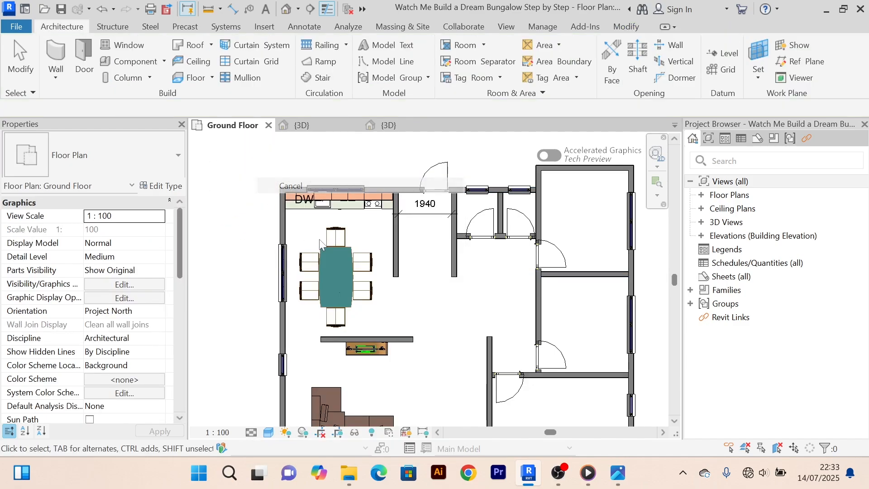
# Examine the placed dining set in the bungalow's 3D view, and open and close its family.
pyautogui.scroll(2, 348, 283)
pyautogui.scroll(-2, 416, 294)
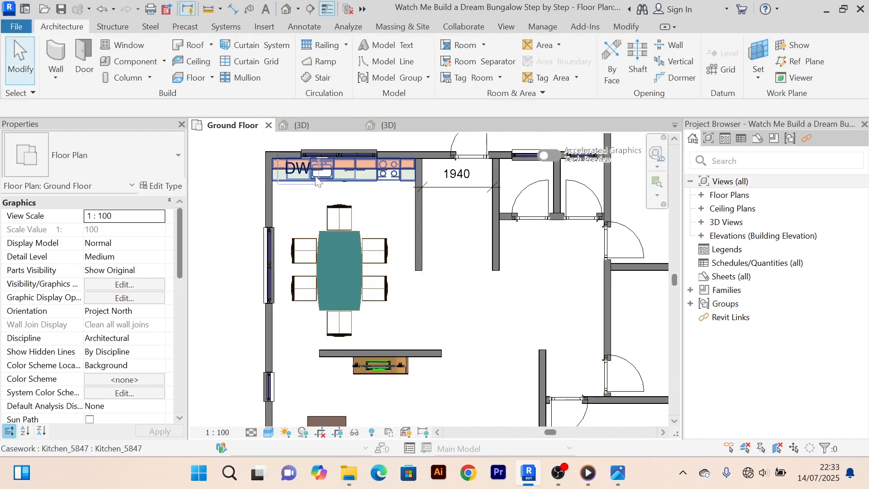
pyautogui.click(330, 129)
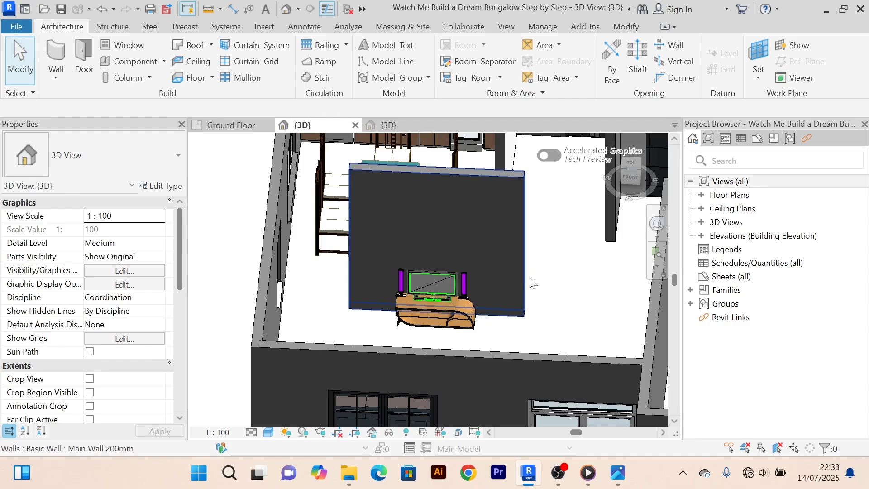
pyautogui.keyDown('shift'); pyautogui.moveTo(533, 282); pyautogui.dragTo(417, 106, button='middle'); pyautogui.keyUp('shift')
pyautogui.scroll(2, 412, 176)
pyautogui.moveTo(413, 180); pyautogui.dragTo(419, 257, button='middle')
pyautogui.scroll(3, 432, 243)
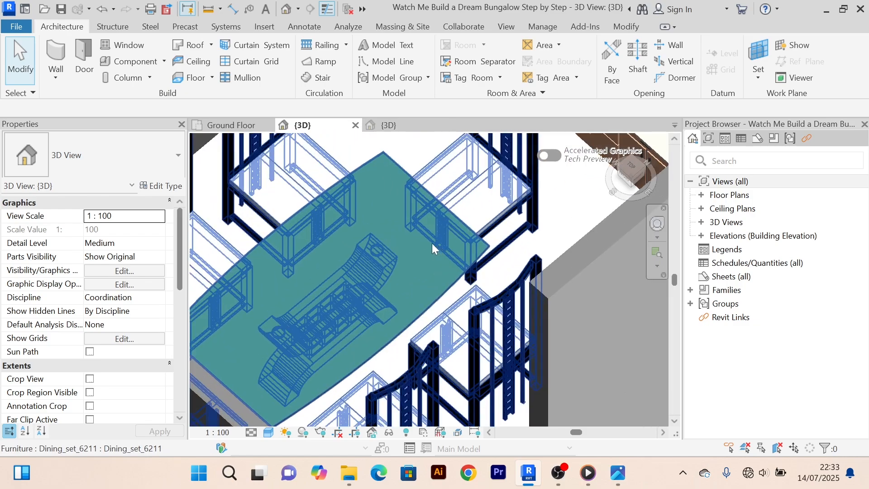
pyautogui.scroll(-2, 335, 271)
pyautogui.scroll(2, 445, 226)
pyautogui.scroll(-5, 441, 223)
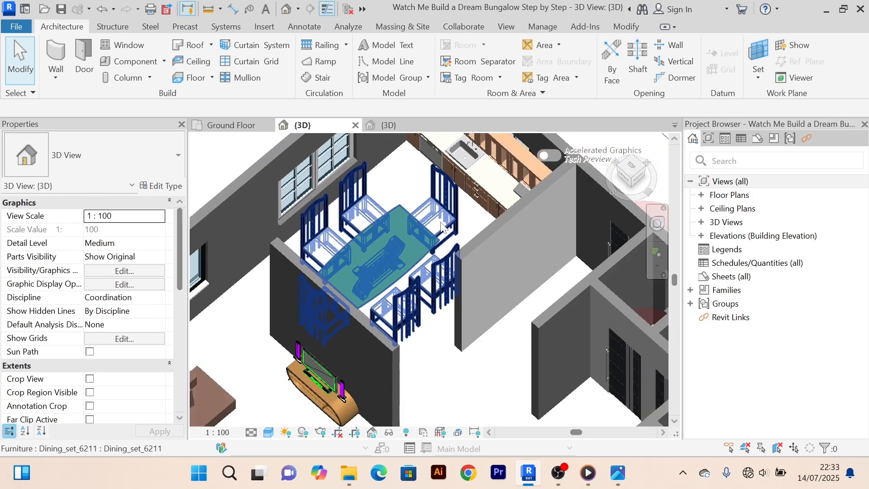
pyautogui.doubleClick(441, 224)
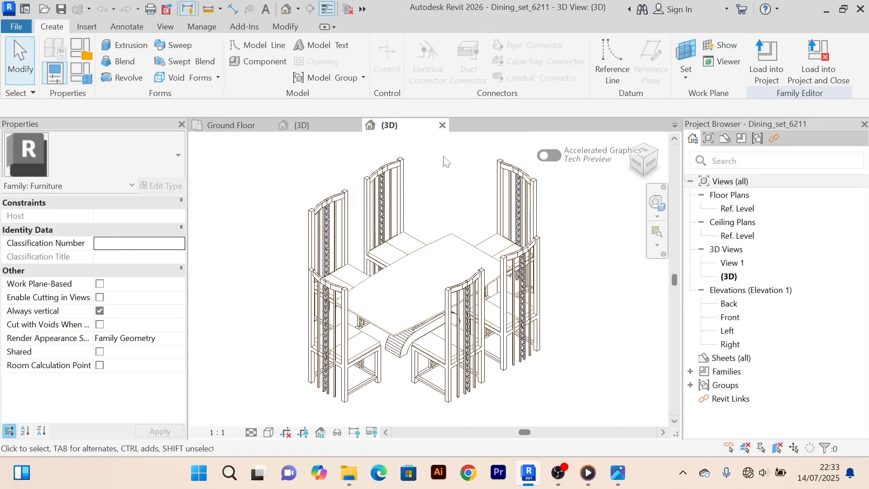
pyautogui.click(443, 125)
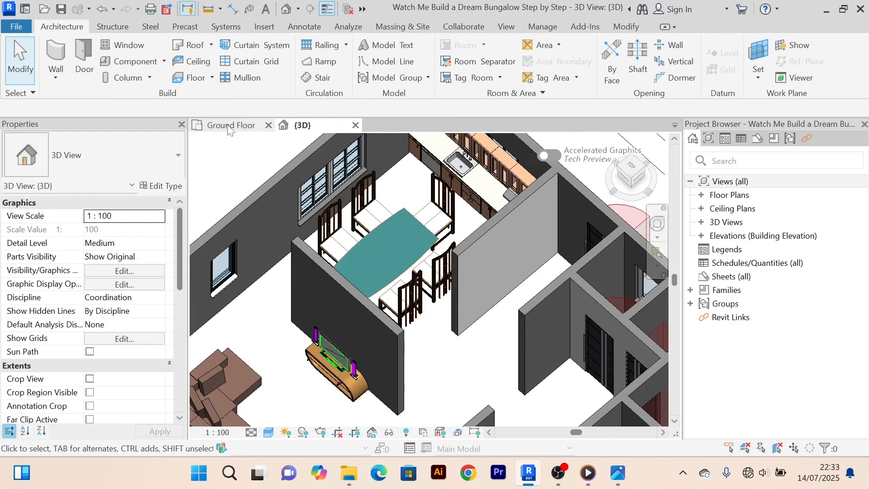
# Open the dining set's family from the Ground Floor plan, inspect its imported geometry, and close the family without changes.
pyautogui.click(231, 125)
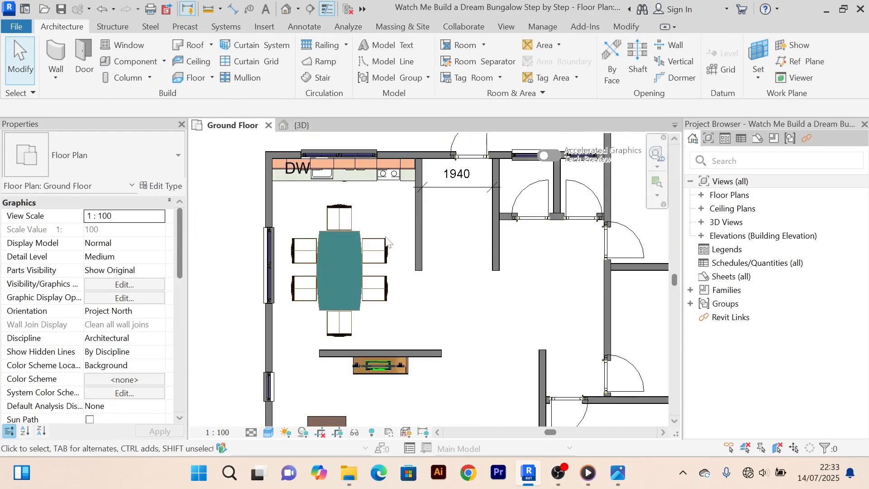
pyautogui.click(378, 249)
pyautogui.moveTo(424, 295); pyautogui.dragTo(412, 267, button='middle')
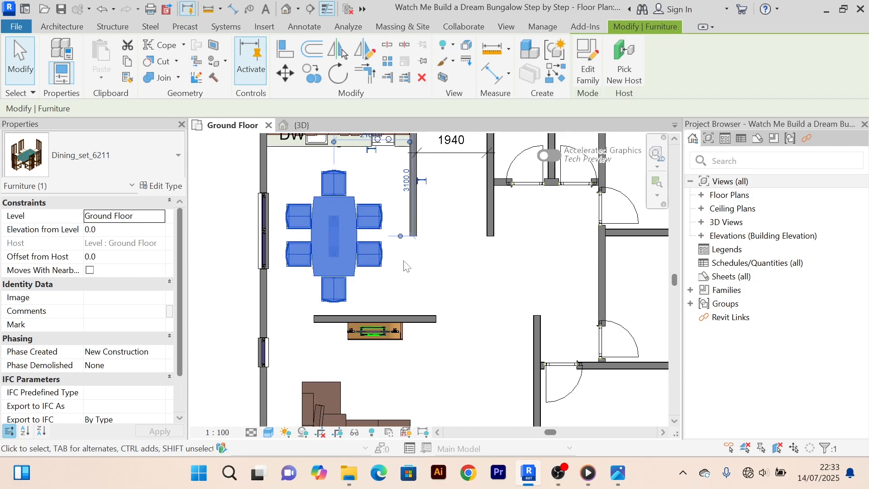
pyautogui.click(591, 79)
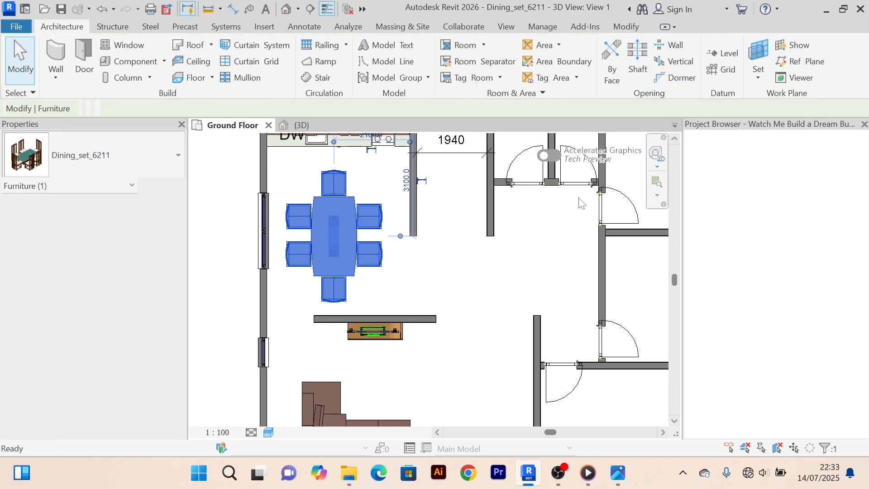
pyautogui.scroll(-3, 488, 230)
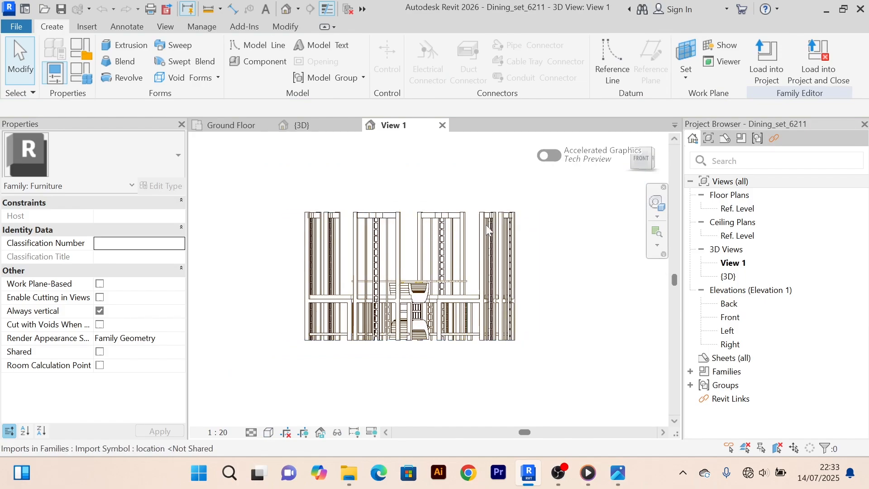
pyautogui.click(423, 258)
pyautogui.scroll(3, 424, 258)
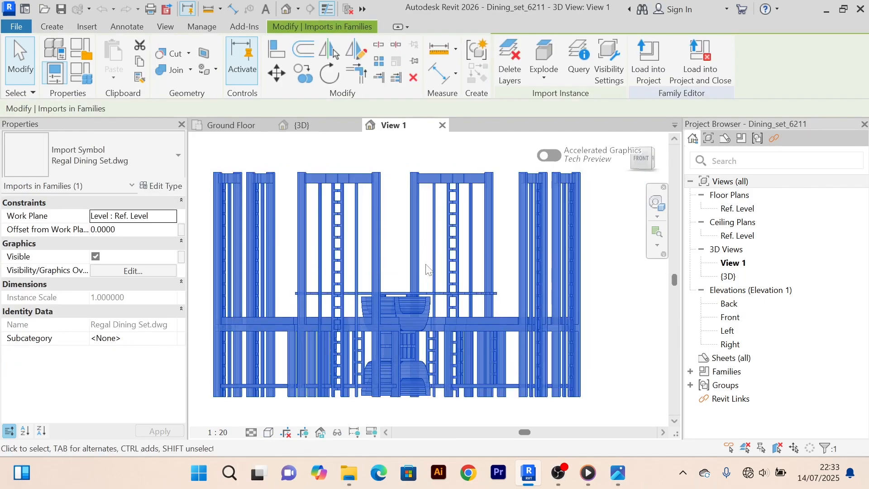
pyautogui.scroll(-2, 423, 259)
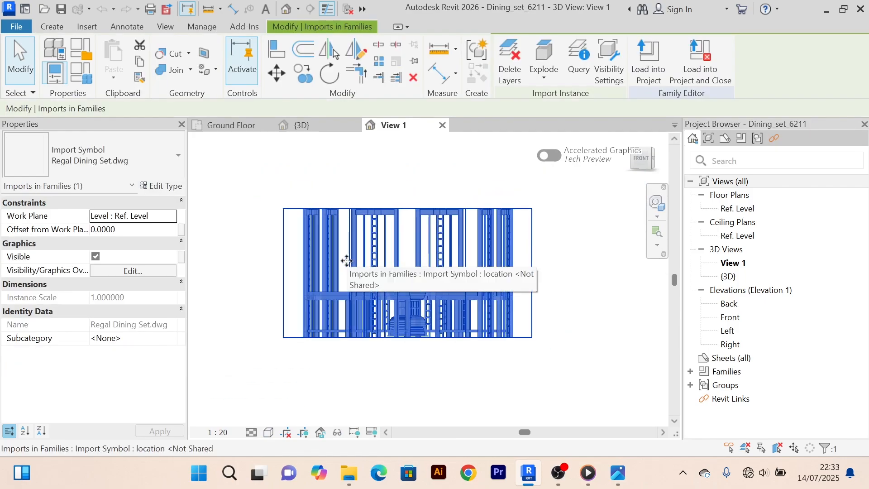
pyautogui.click(447, 126)
pyautogui.click(467, 243)
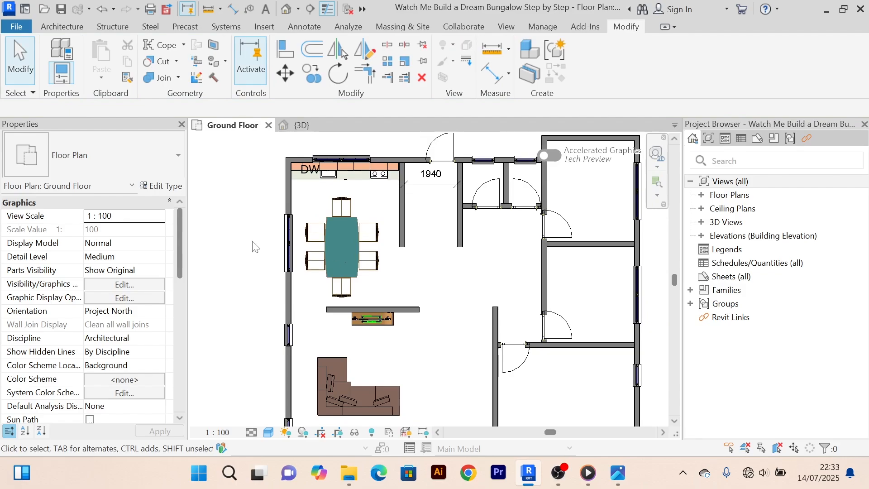
# Check the type properties of the dining set for size parameters and cancel without changes.
pyautogui.click(317, 243)
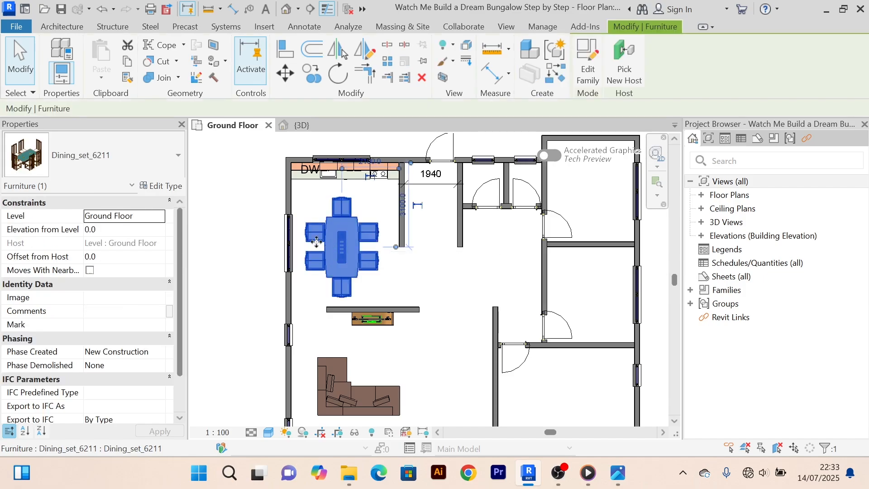
pyautogui.click(165, 186)
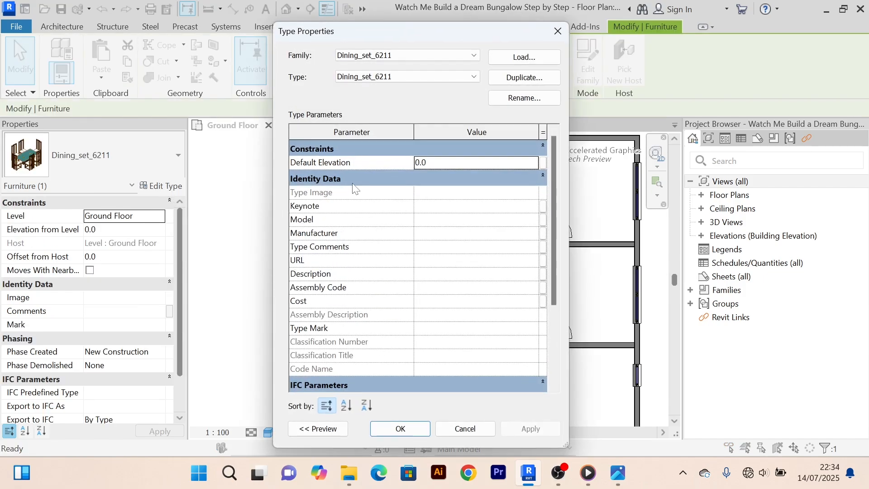
pyautogui.scroll(-5, 364, 238)
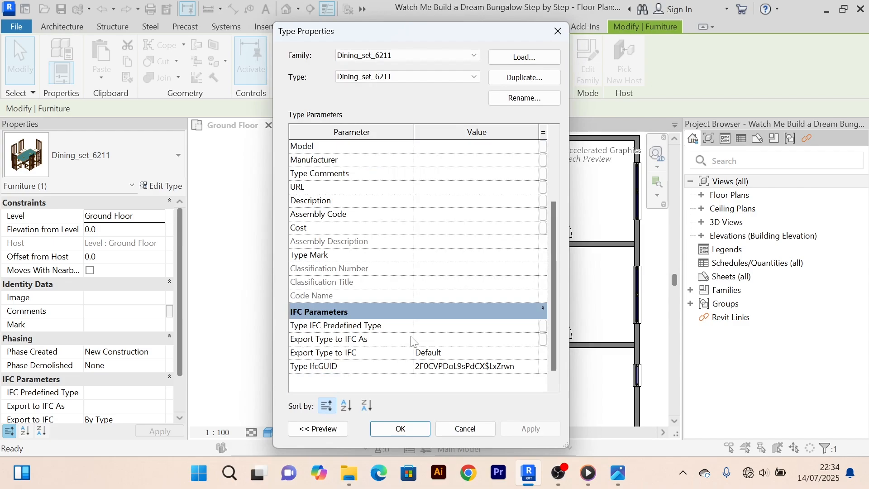
pyautogui.scroll(5, 401, 282)
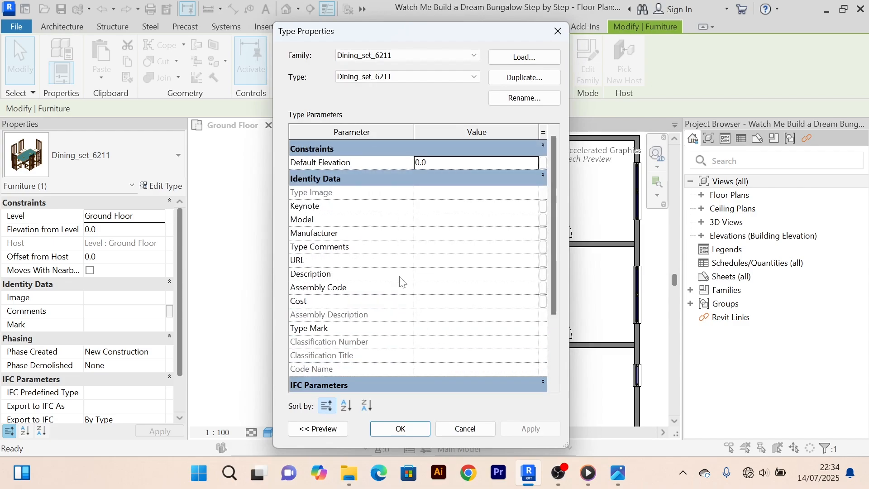
pyautogui.click(466, 429)
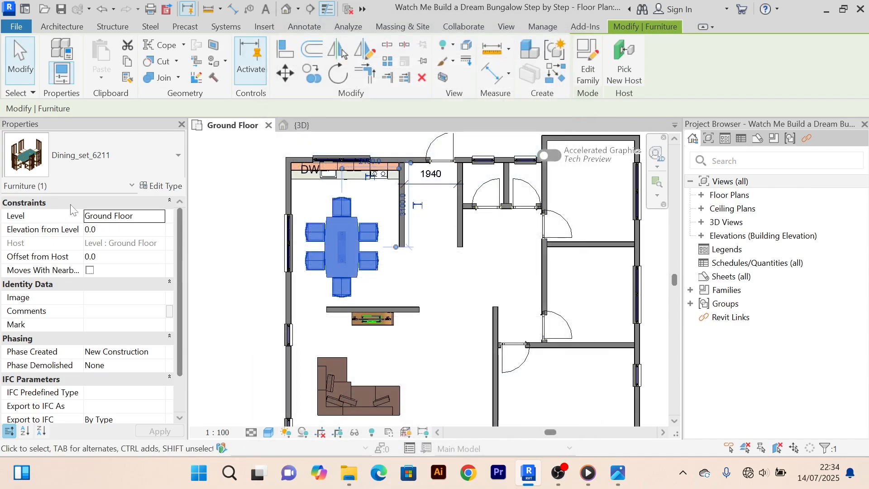
# Look through the loaded furniture types for an alternative to the dining set and deselect it.
pyautogui.click(178, 155)
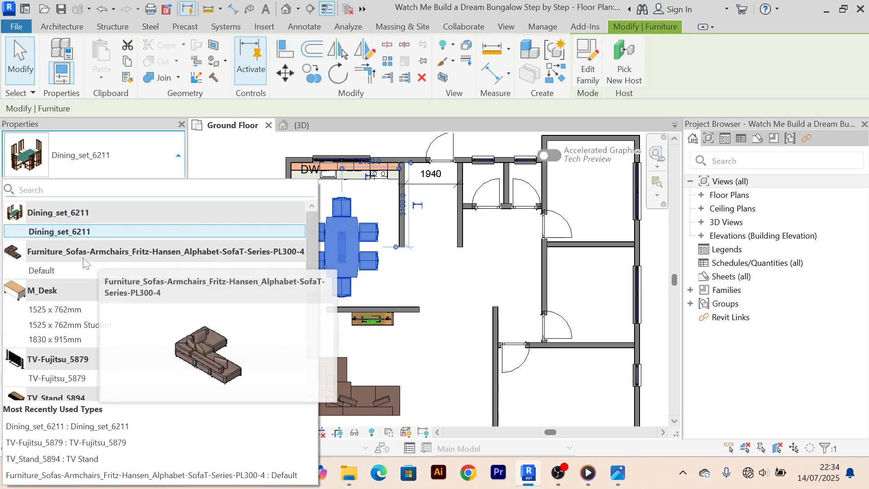
pyautogui.scroll(-1, 112, 227)
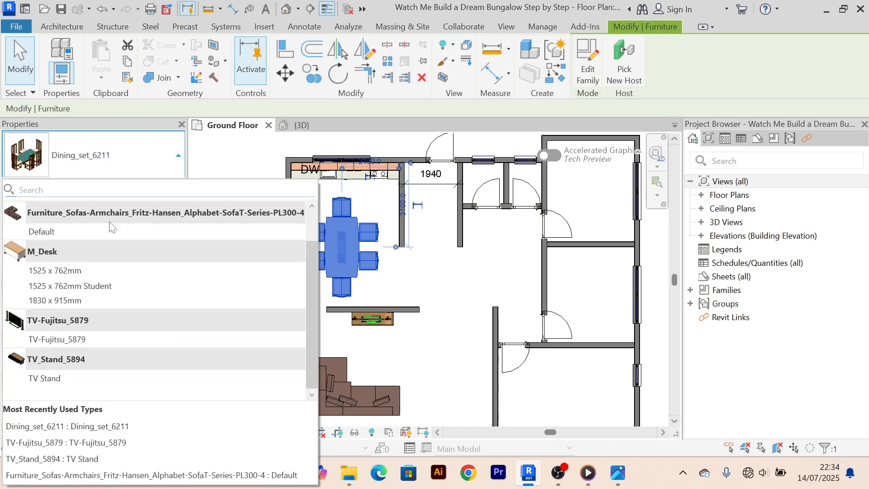
pyautogui.click(179, 155)
pyautogui.click(417, 270)
pyautogui.scroll(-4, 394, 268)
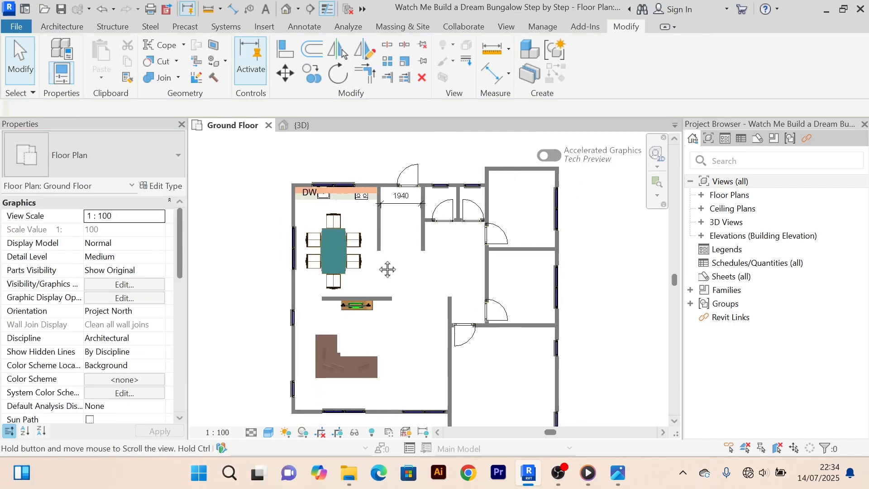
# Move the TV wall together with the TV stand and TV about 540 mm away from the dining set, toward the sofa.
pyautogui.scroll(2, 353, 254)
pyautogui.scroll(-2, 351, 253)
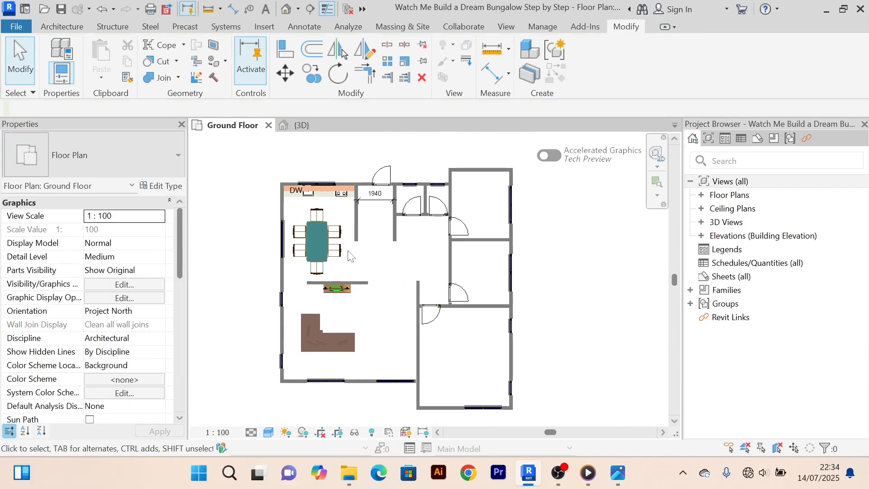
pyautogui.scroll(4, 335, 250)
pyautogui.moveTo(351, 243); pyautogui.dragTo(364, 265, button='middle')
pyautogui.scroll(3, 352, 274)
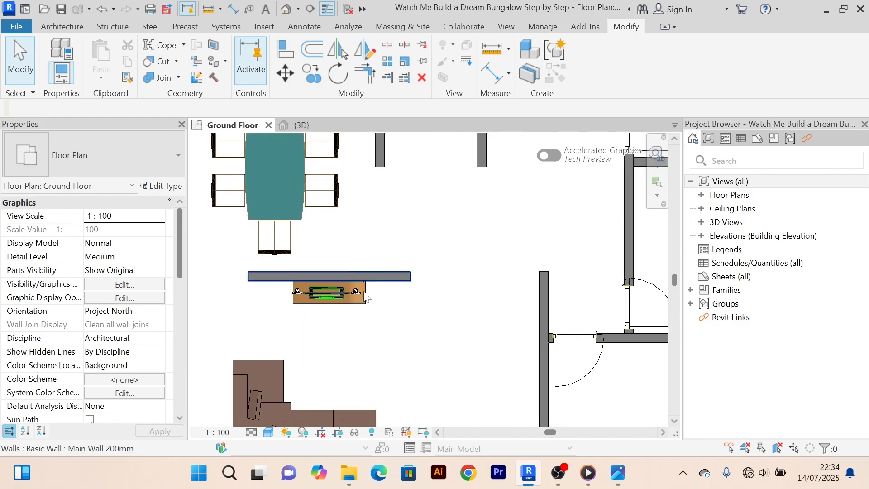
pyautogui.moveTo(385, 318); pyautogui.dragTo(354, 295)
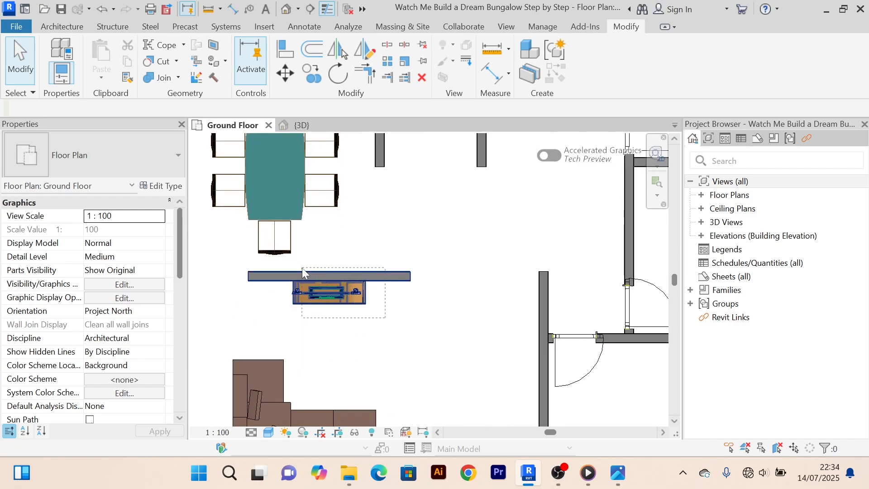
pyautogui.moveTo(302, 268); pyautogui.dragTo(301, 268)
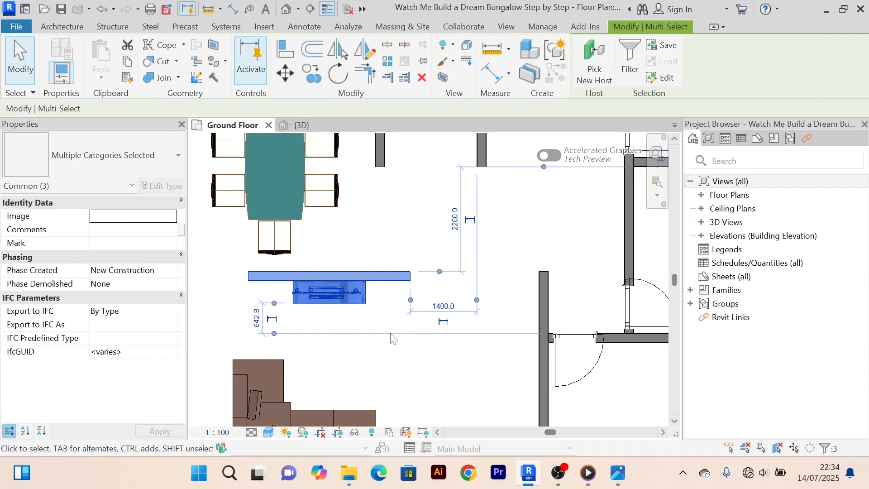
pyautogui.press('Down')
pyautogui.press('Down')
pyautogui.press('Down')
pyautogui.press('Down')
pyautogui.press('Down')
pyautogui.press('Down')
pyautogui.press('Down')
pyautogui.press('Down')
pyautogui.press('Down')
pyautogui.press('Down')
pyautogui.press('Down')
pyautogui.press('Down')
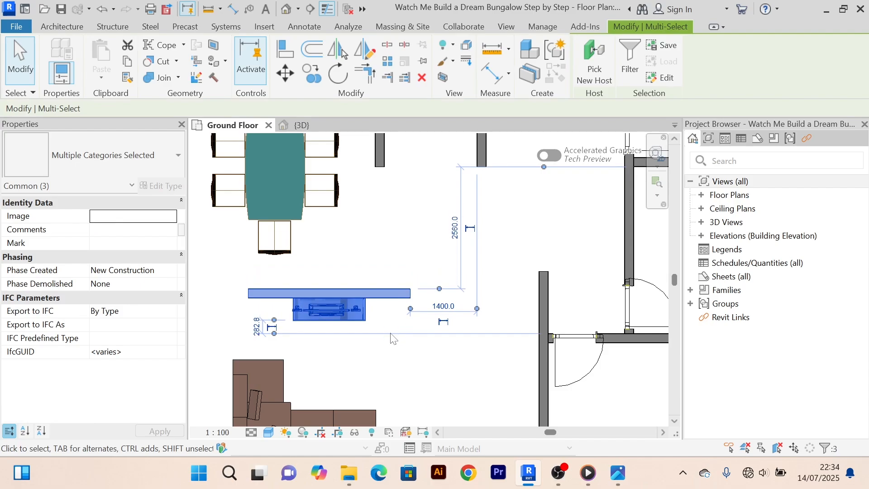
pyautogui.press('Down')
pyautogui.press('Down')
pyautogui.scroll(-2, 398, 333)
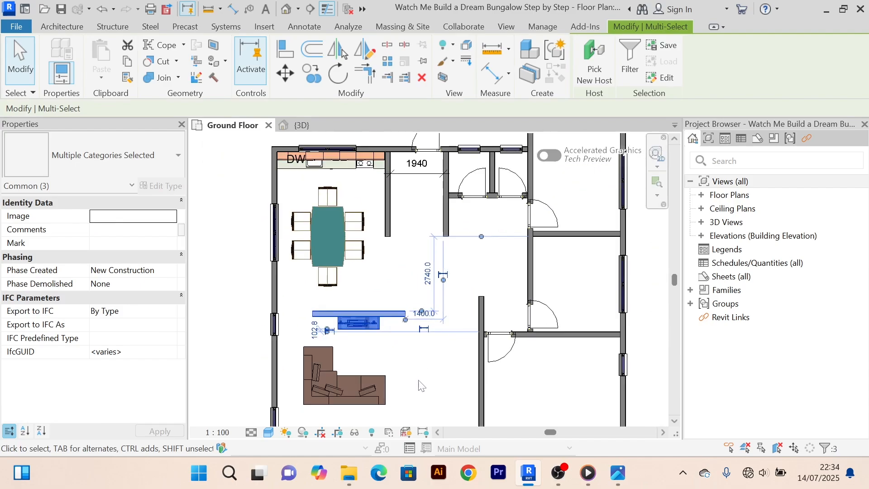
# Move the L-shaped sofa about 800 mm away from the TV stand, toward the living room's outer wall.
pyautogui.moveTo(428, 391); pyautogui.dragTo(426, 315, button='middle')
pyautogui.click(409, 314)
pyautogui.click(386, 325)
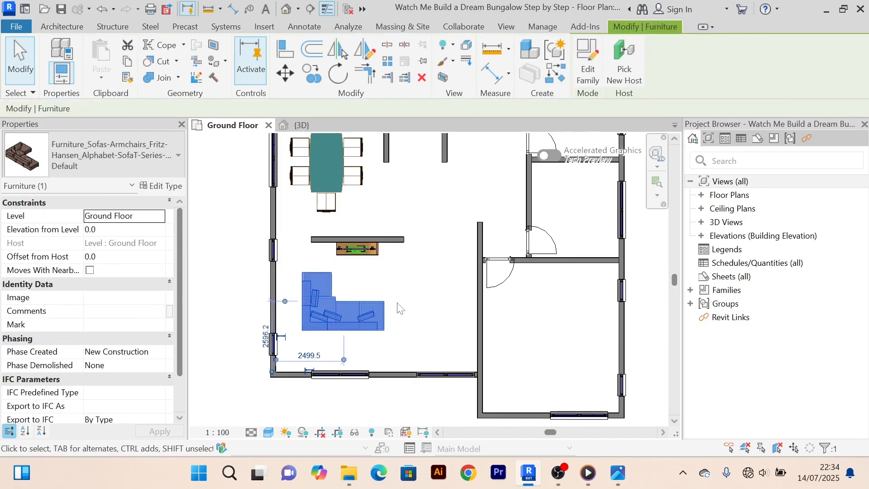
pyautogui.press('Down')
pyautogui.press('Down')
pyautogui.press('Down')
pyautogui.press('Down')
pyautogui.press('Down')
pyautogui.press('Down')
pyautogui.press('Down')
pyautogui.press('Down')
pyautogui.press('Down')
pyautogui.press('Down')
pyautogui.press('Down')
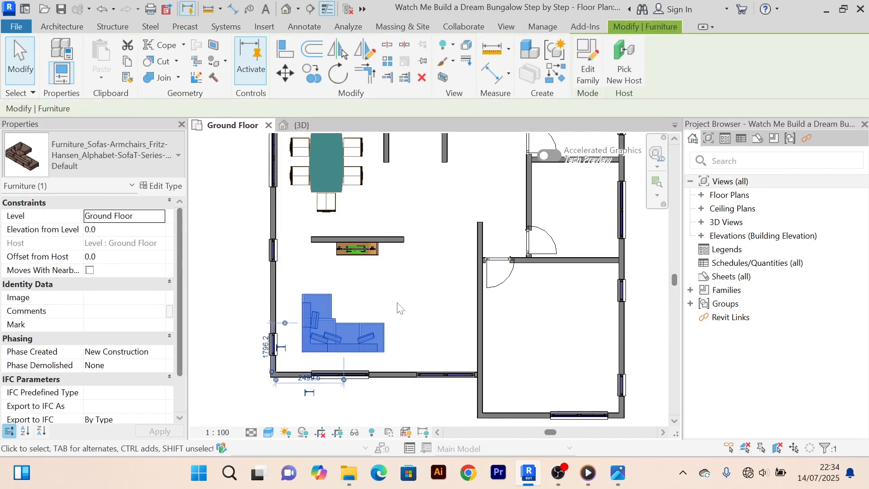
pyautogui.click(419, 291)
pyautogui.moveTo(423, 269); pyautogui.dragTo(371, 434, button='middle')
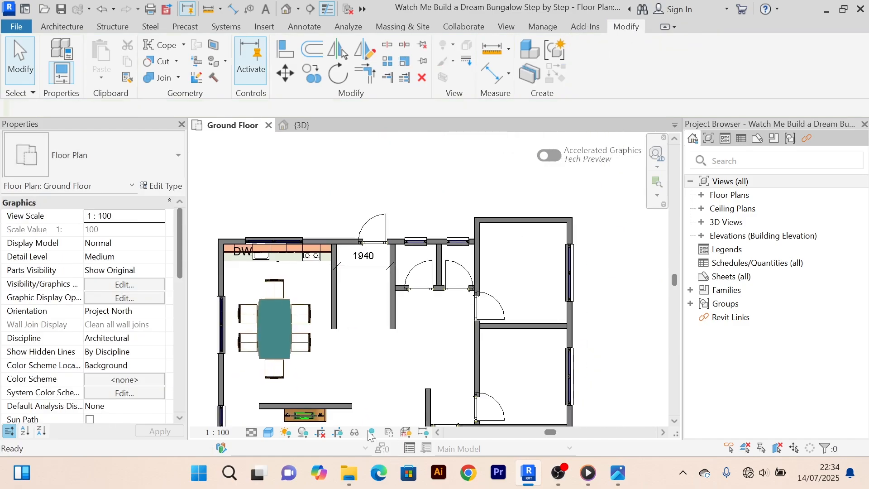
# Nudge the dining set about 400 mm away from the kitchen units toward the TV wall and about 100 mm toward the kitchen partition.
pyautogui.moveTo(367, 384); pyautogui.dragTo(432, 344, button='middle')
pyautogui.click(371, 320)
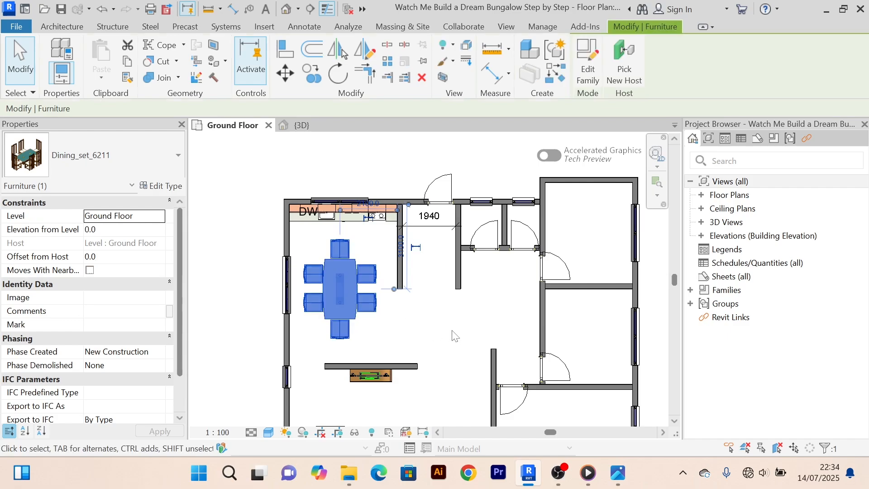
pyautogui.press('Down')
pyautogui.press('Down')
pyautogui.press('Down')
pyautogui.press('Right')
pyautogui.press('Right')
pyautogui.press('Right')
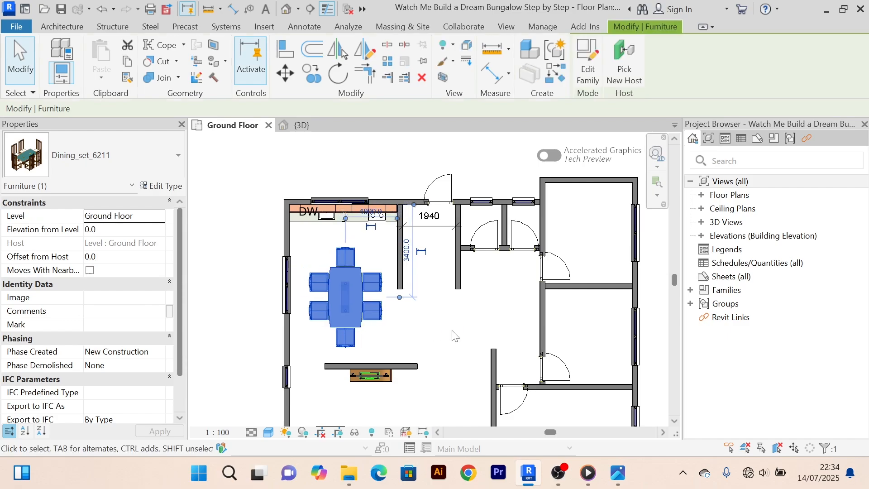
pyautogui.press('Left')
pyautogui.press('Down')
pyautogui.press('Left')
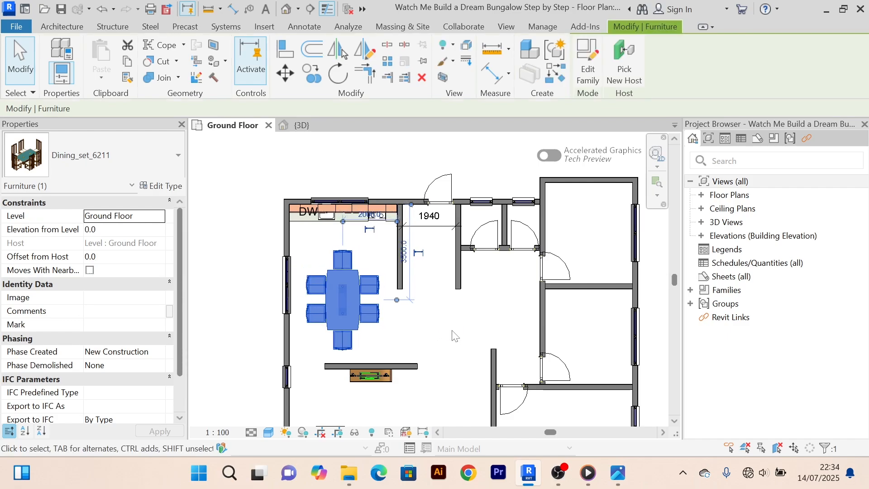
pyautogui.click(453, 335)
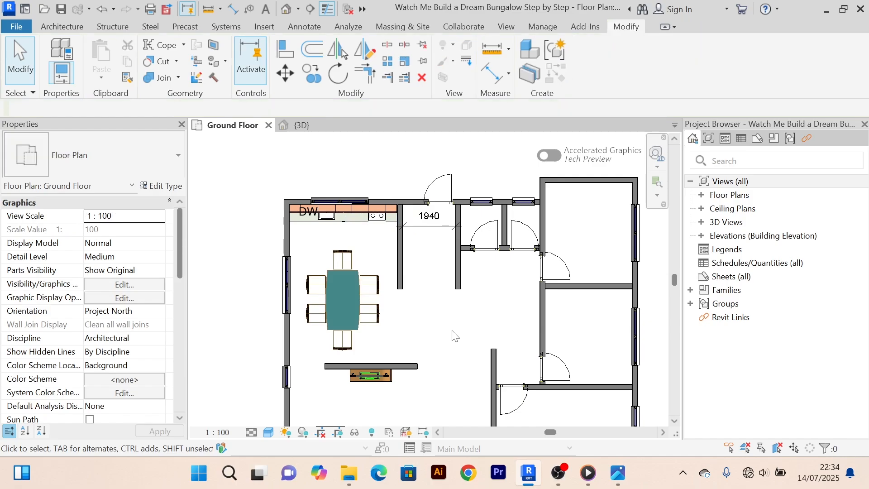
# Examine the spacing of the dining set, TV wall and sofa across the ground floor layout.
pyautogui.moveTo(452, 335); pyautogui.dragTo(455, 327, button='middle')
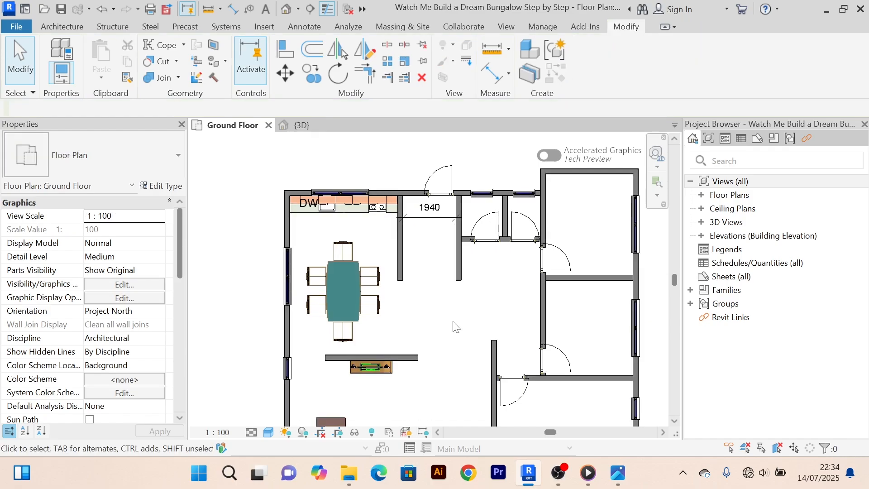
pyautogui.scroll(-3, 456, 327)
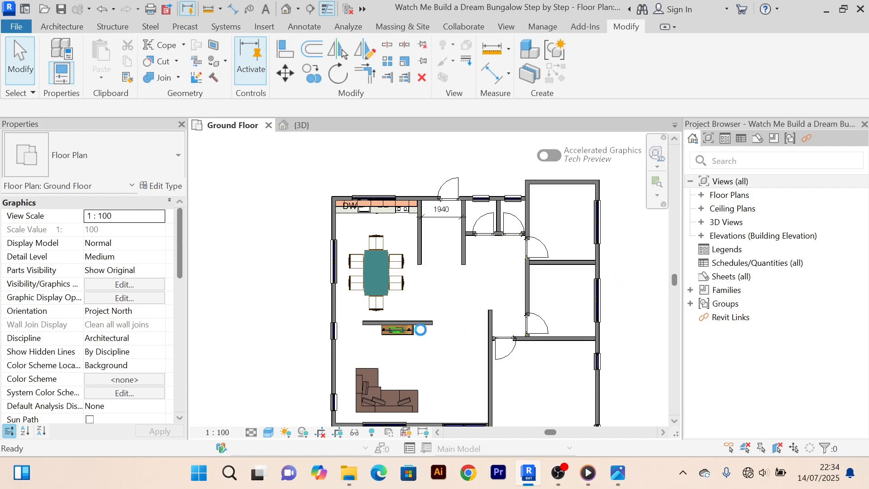
pyautogui.scroll(-2, 439, 324)
pyautogui.moveTo(447, 324); pyautogui.dragTo(440, 299, button='middle')
pyautogui.scroll(3, 456, 300)
pyautogui.scroll(-2, 459, 310)
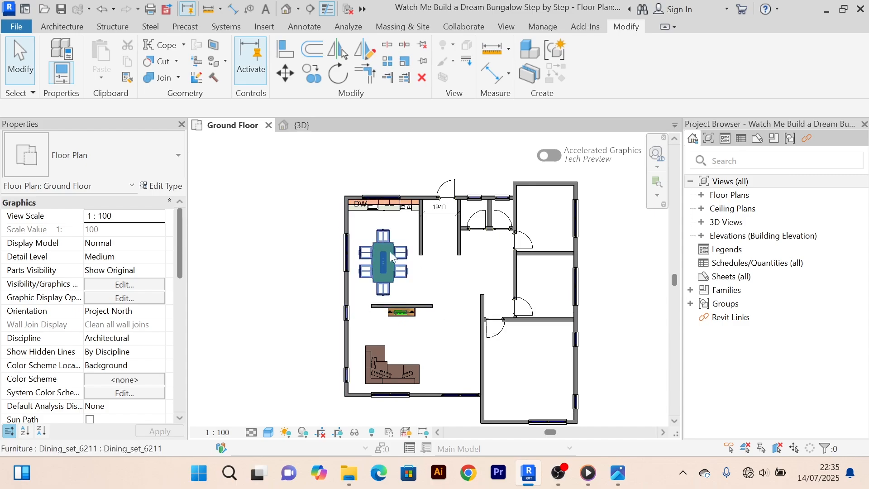
pyautogui.scroll(3, 408, 292)
pyautogui.moveTo(423, 296); pyautogui.dragTo(450, 274, button='middle')
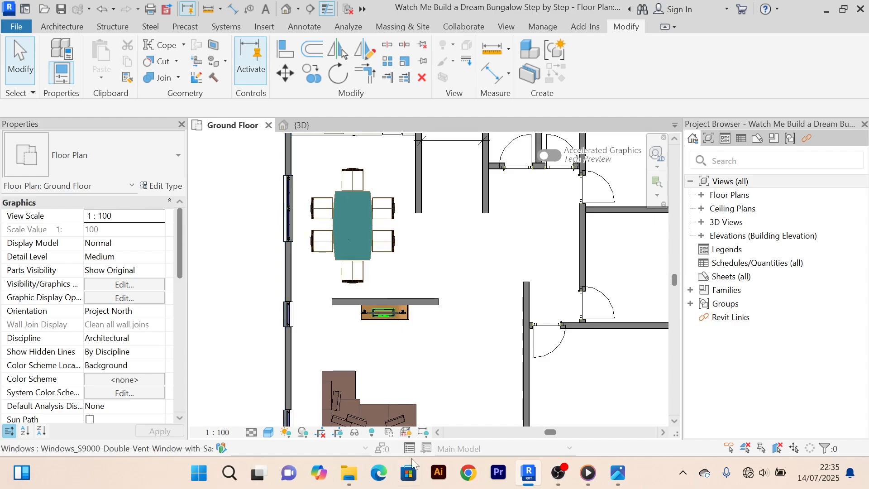
# Open the Queen_size_2_6152 bed family from the furnishing library folder and load it into the bungalow project.
pyautogui.click(351, 474)
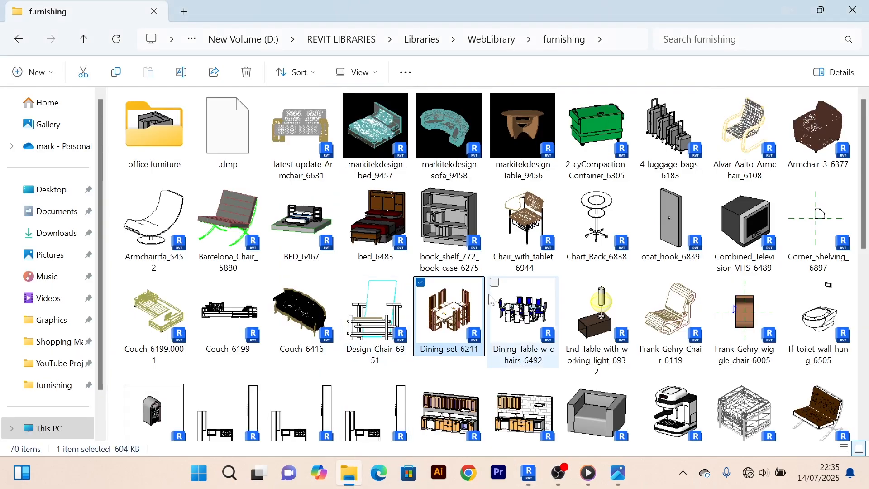
pyautogui.scroll(-6, 618, 255)
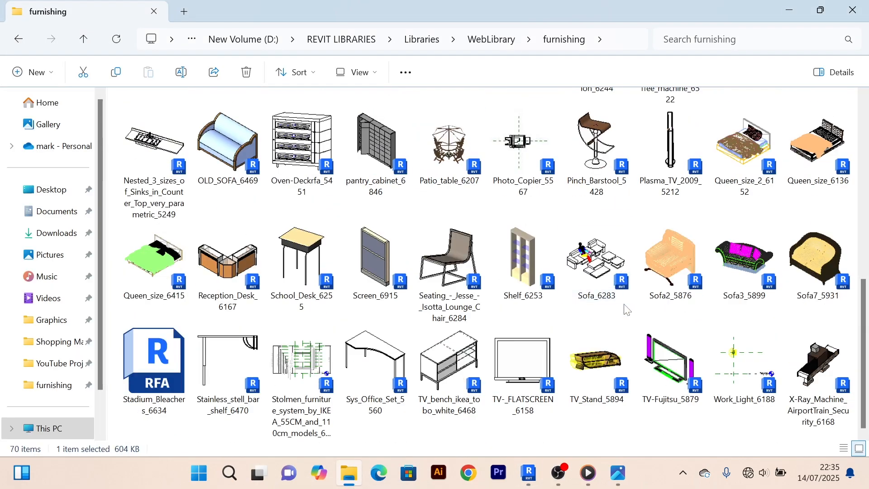
pyautogui.click(735, 167)
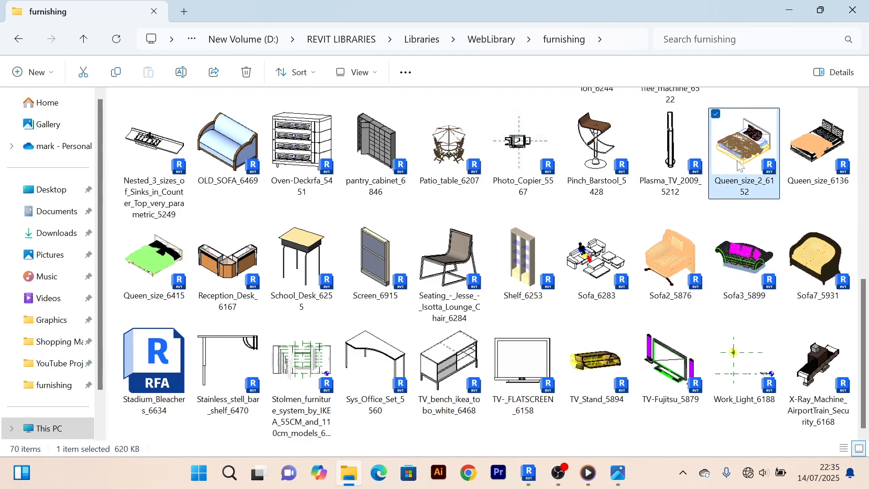
pyautogui.doubleClick(740, 166)
pyautogui.click(327, 208)
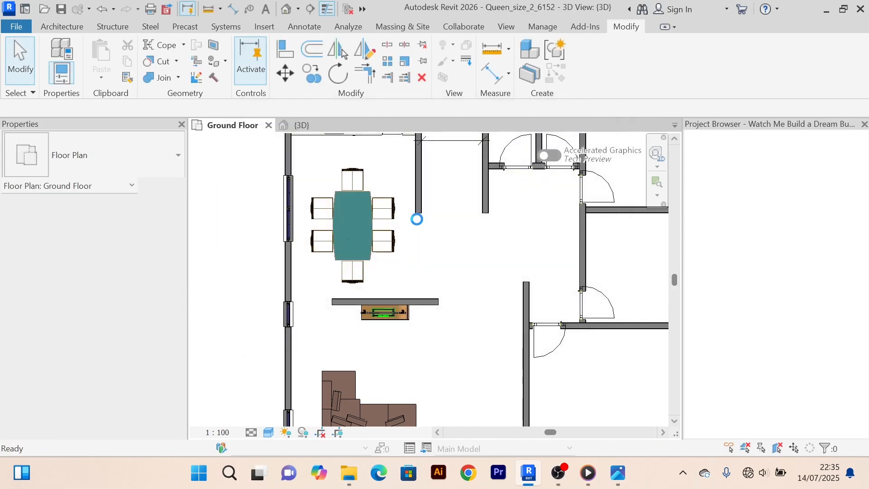
pyautogui.scroll(2, 516, 307)
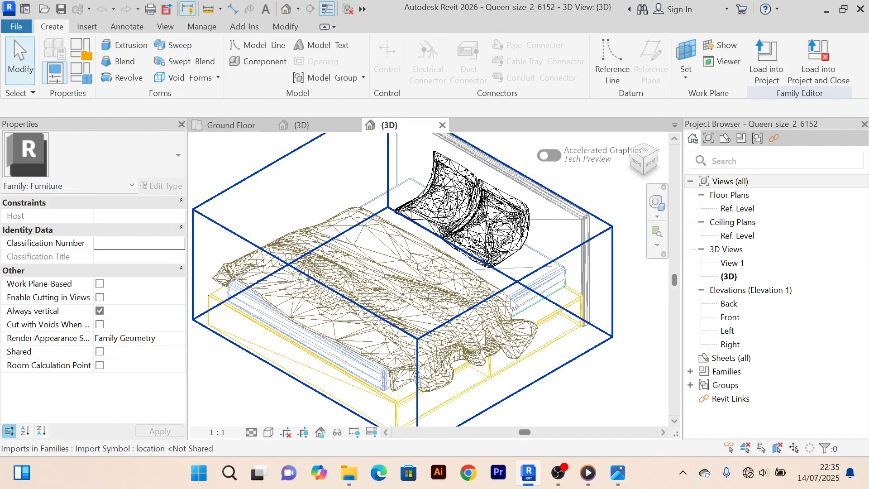
pyautogui.scroll(-3, 515, 306)
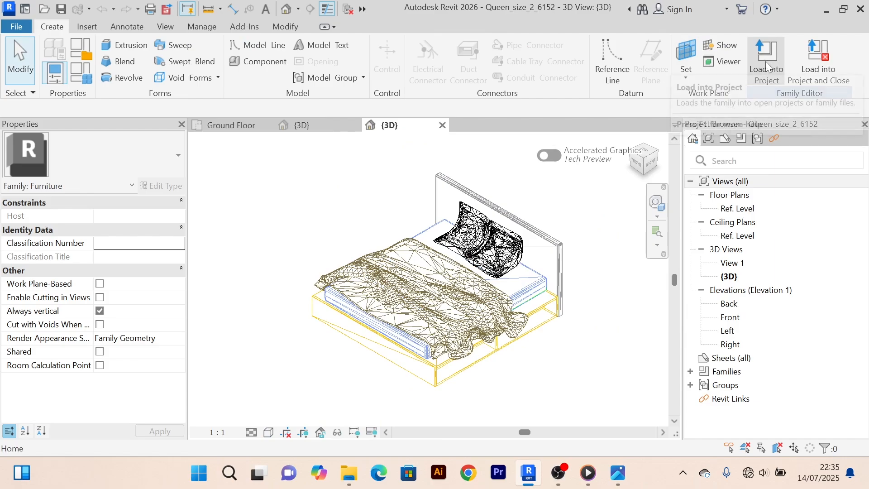
pyautogui.click(767, 63)
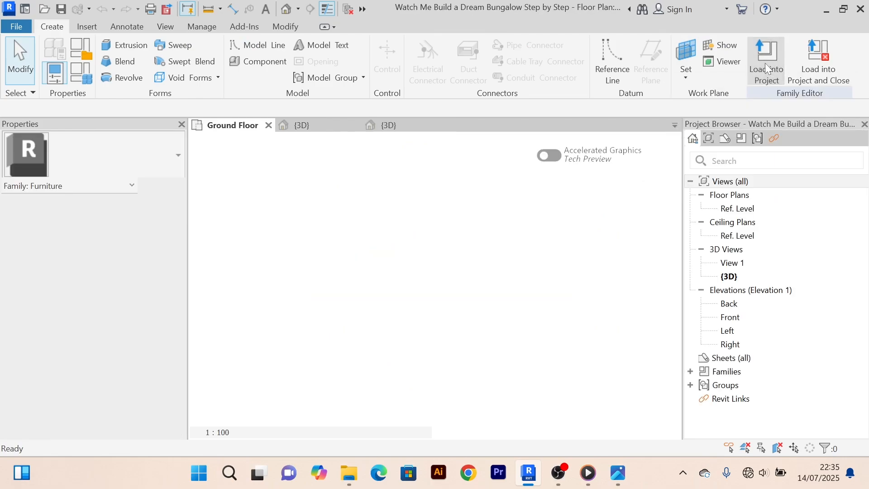
# Place the queen-size bed in the largest bedroom, headboard rotated toward the outer side wall and bed centre about 1500 mm from it, and end placement.
pyautogui.moveTo(562, 271); pyautogui.dragTo(438, 229, button='middle')
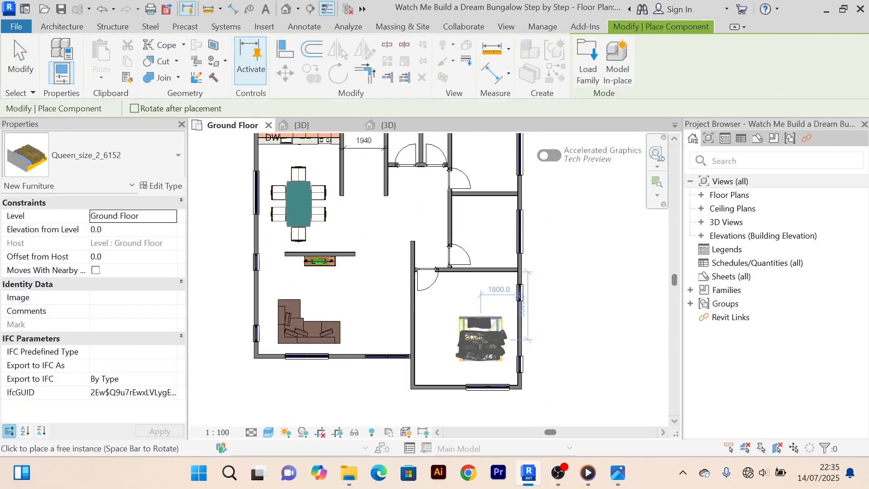
pyautogui.scroll(2, 458, 353)
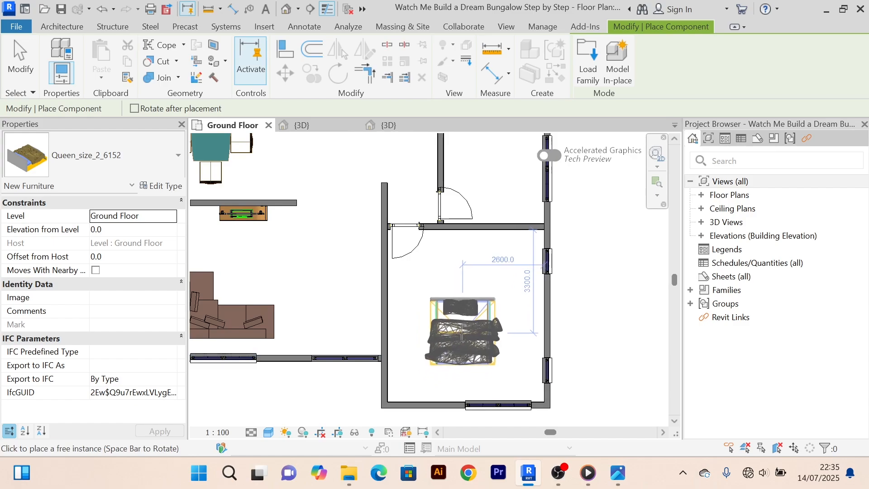
pyautogui.moveTo(463, 332); pyautogui.dragTo(459, 322, button='middle')
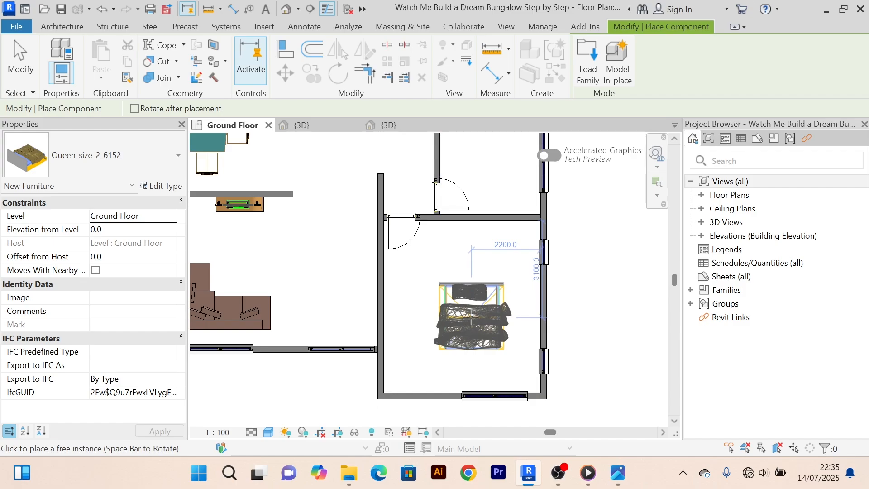
pyautogui.press('space')
pyautogui.press('space')
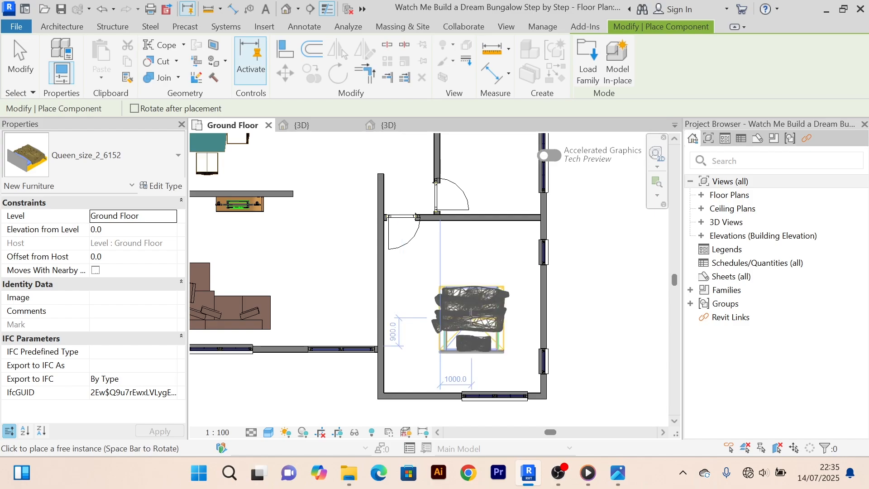
pyautogui.press('space')
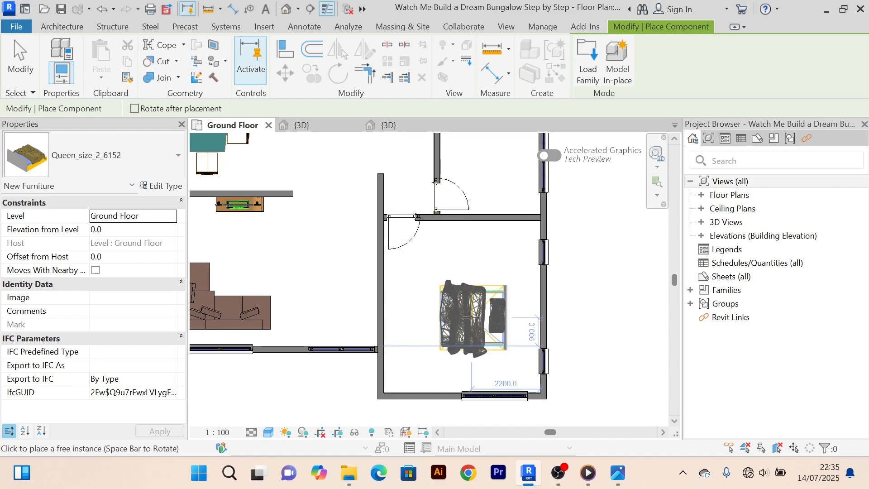
pyautogui.scroll(2, 492, 314)
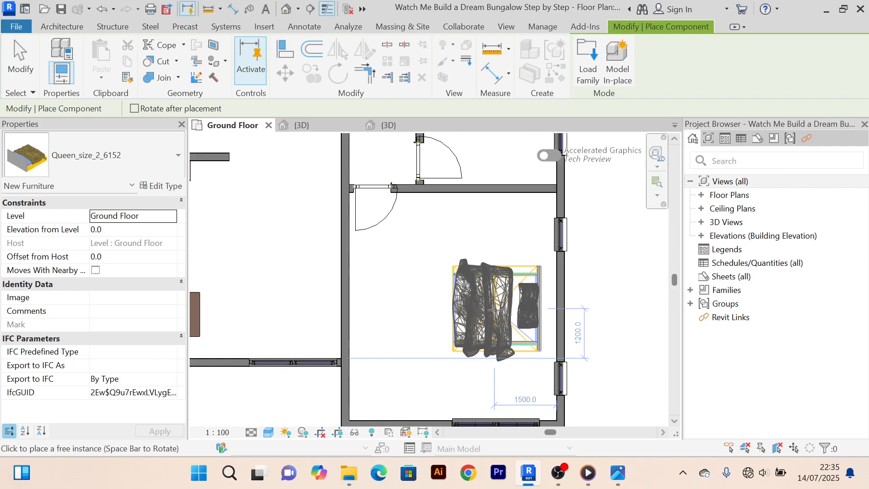
pyautogui.click(495, 314)
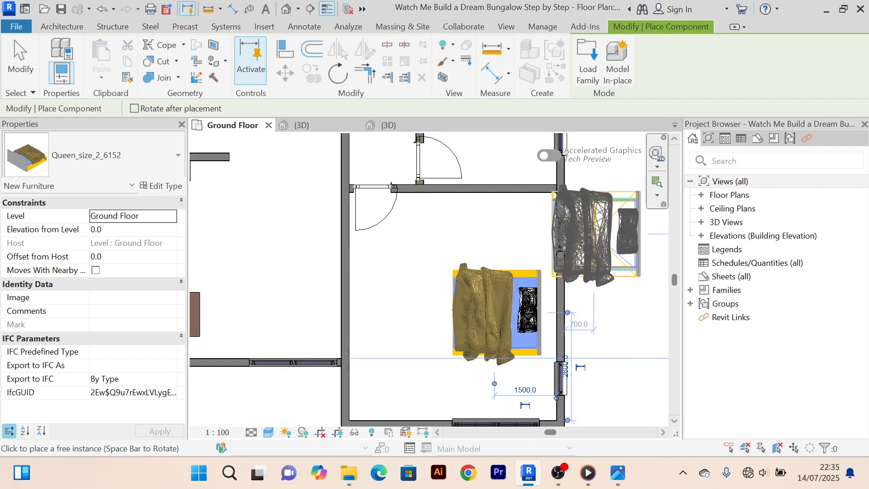
pyautogui.rightClick(602, 180)
pyautogui.click(631, 190)
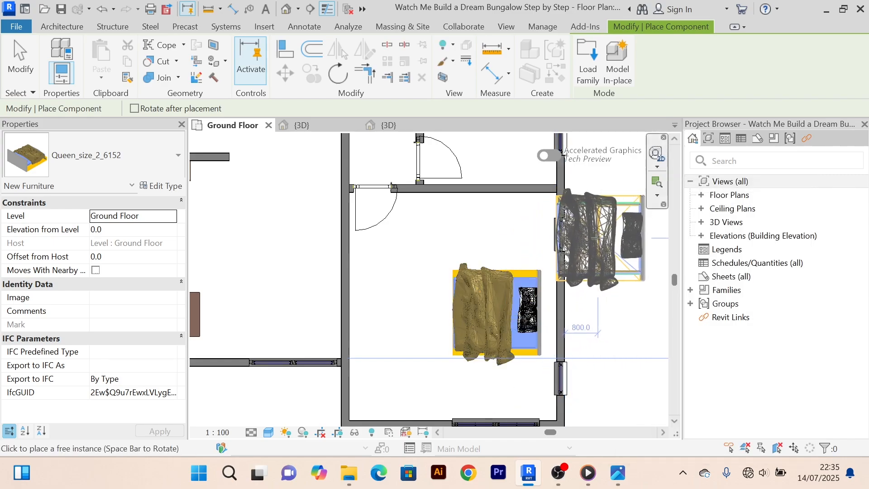
pyautogui.rightClick(600, 238)
pyautogui.click(630, 187)
# Inspect the placed bed up close in plan, and close the bed family that is still open.
pyautogui.scroll(6, 509, 295)
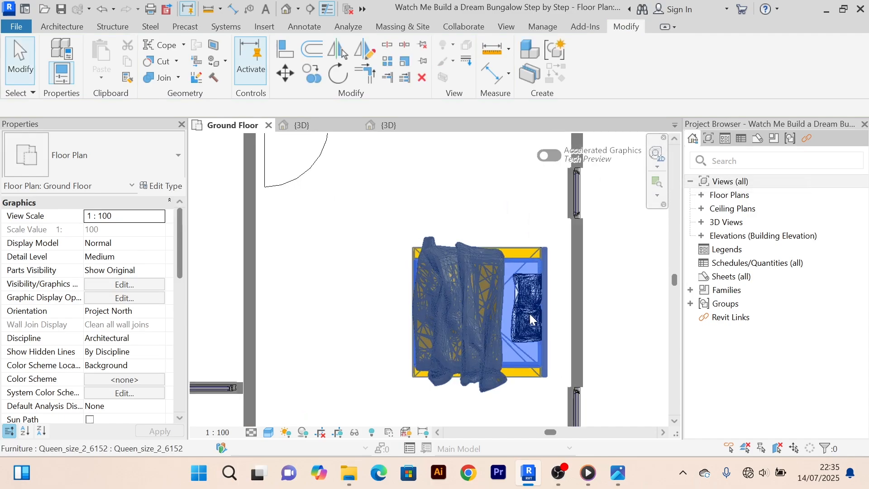
pyautogui.scroll(-1, 509, 294)
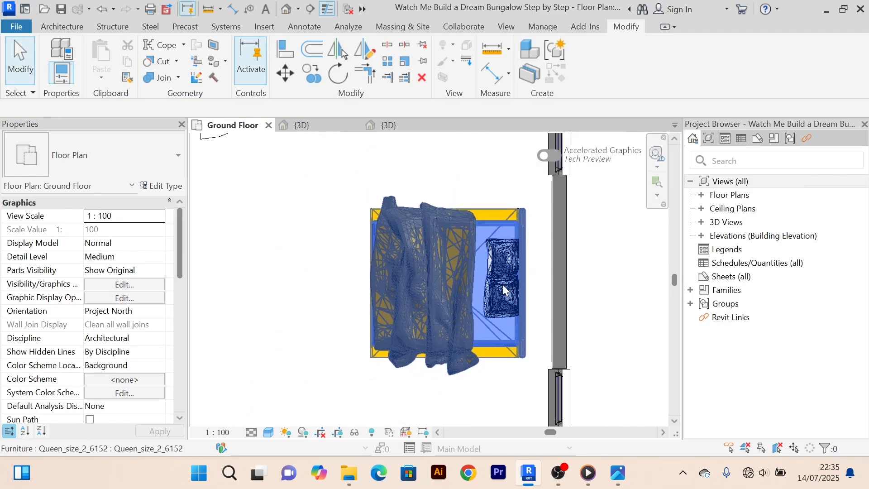
pyautogui.scroll(2, 510, 294)
pyautogui.scroll(-4, 513, 295)
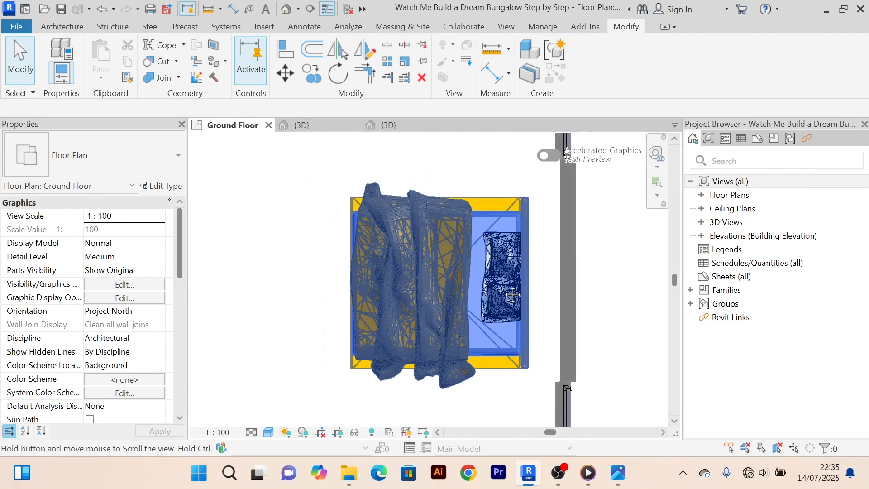
pyautogui.doubleClick(438, 215)
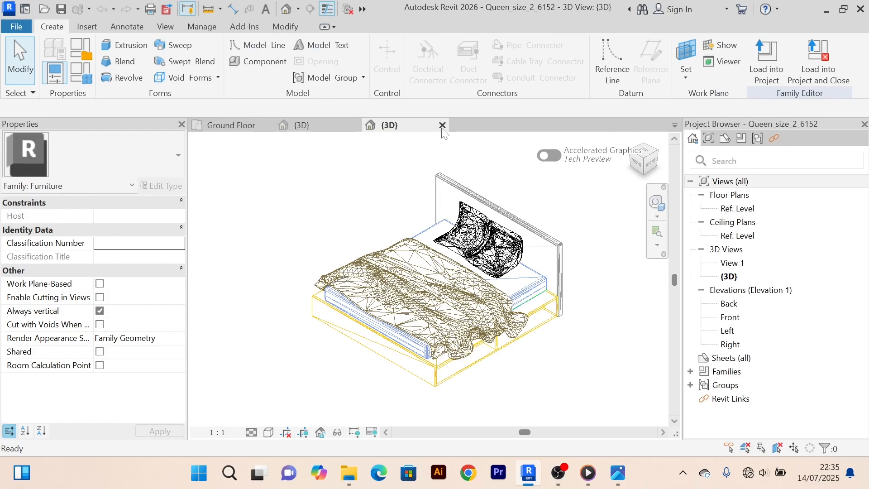
pyautogui.click(442, 125)
# Examine the placed queen-size bed and its distance from the bedroom walls in the project's 3D view.
pyautogui.click(330, 129)
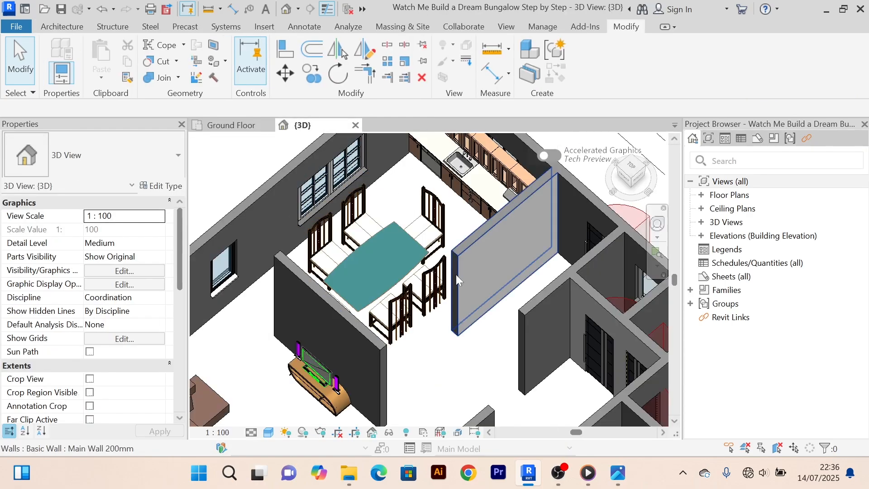
pyautogui.scroll(-5, 457, 276)
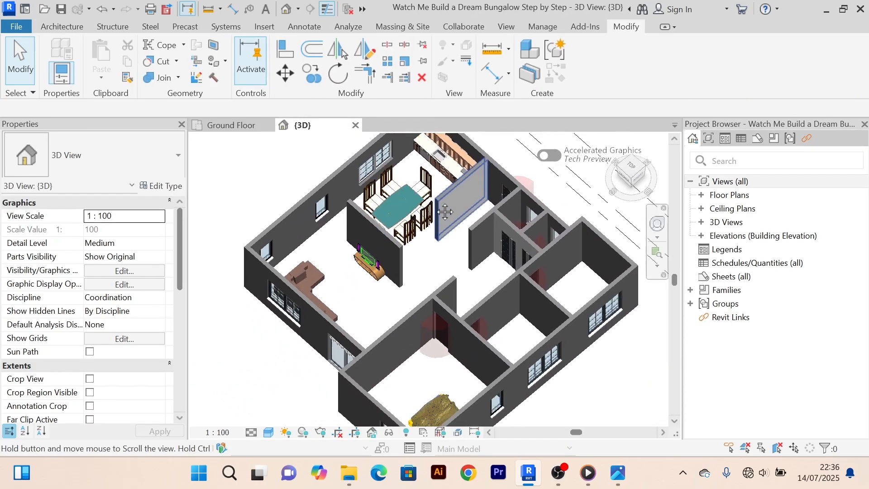
pyautogui.keyDown('shift'); pyautogui.moveTo(445, 212); pyautogui.dragTo(523, 311, button='middle'); pyautogui.keyUp('shift')
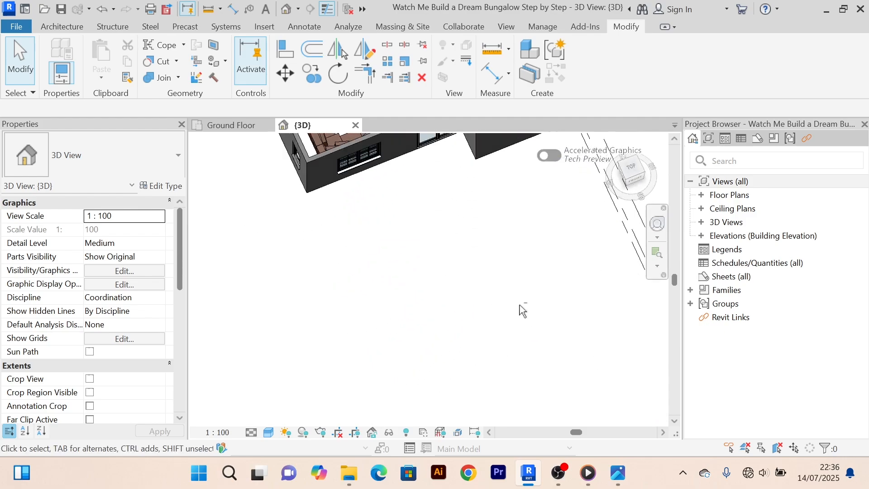
pyautogui.moveTo(475, 236); pyautogui.dragTo(456, 420, button='middle')
pyautogui.scroll(4, 440, 304)
pyautogui.moveTo(439, 307); pyautogui.dragTo(391, 386, button='middle')
pyautogui.scroll(1, 625, 283)
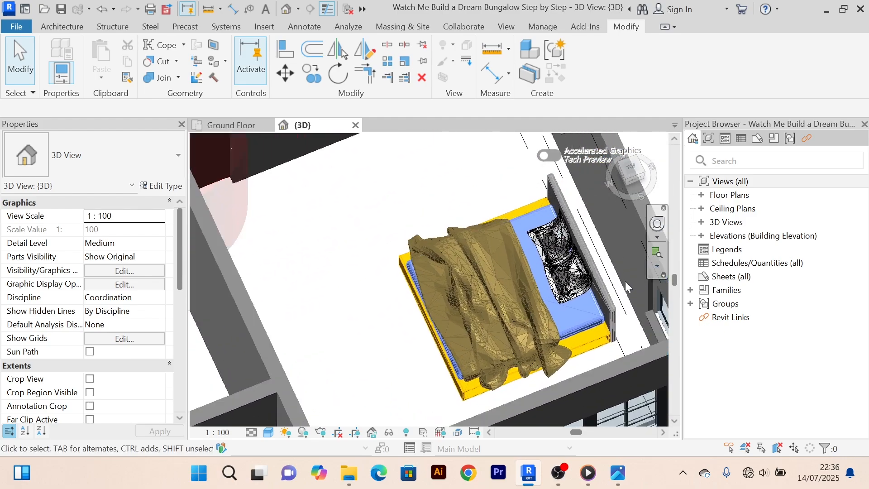
pyautogui.scroll(3, 551, 310)
pyautogui.scroll(-3, 297, 284)
pyautogui.moveTo(297, 284); pyautogui.dragTo(347, 258, button='middle')
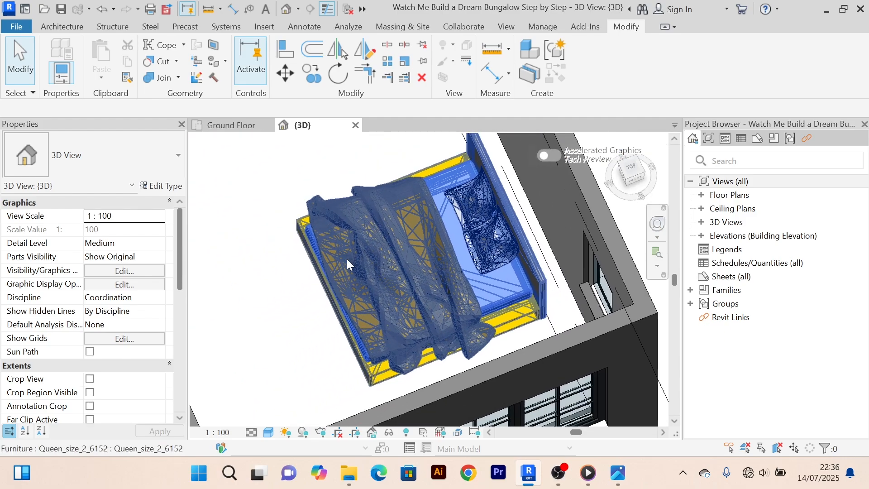
pyautogui.scroll(4, 394, 276)
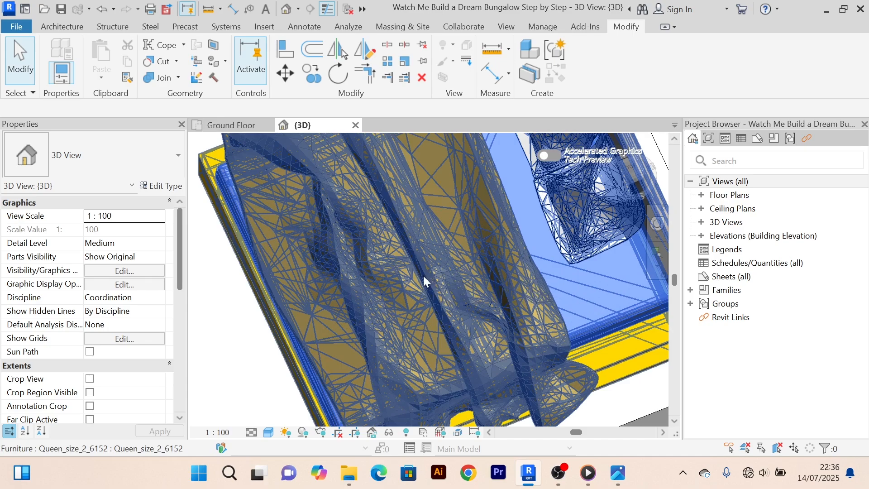
pyautogui.scroll(-2, 423, 276)
pyautogui.scroll(-2, 309, 327)
pyautogui.moveTo(309, 327); pyautogui.dragTo(320, 314, button='middle')
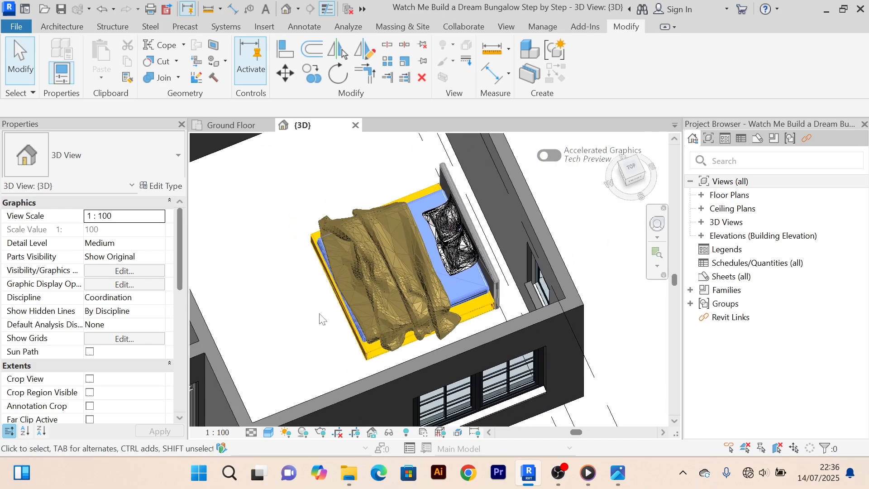
# Return to the Ground Floor plan and nudge the queen-size bed toward the outer side wall until its headboard sits against it.
pyautogui.click(232, 126)
pyautogui.scroll(-2, 492, 239)
pyautogui.click(486, 240)
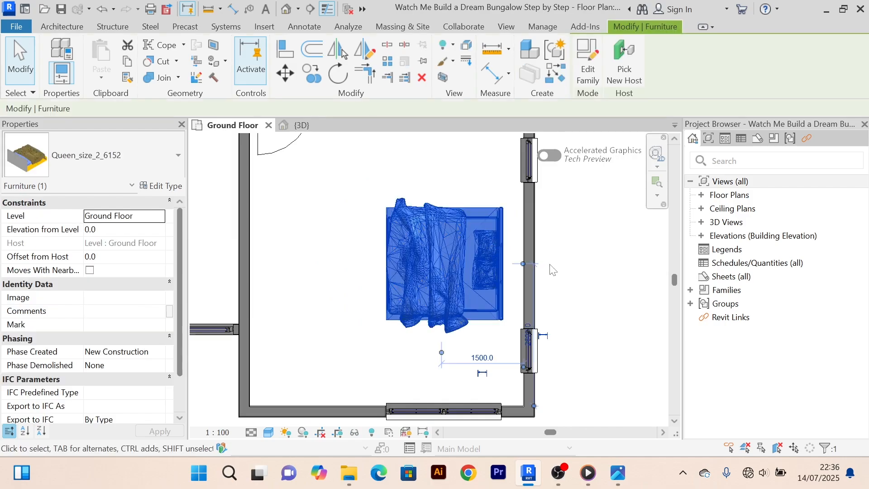
pyautogui.press('Up')
pyautogui.press('Right')
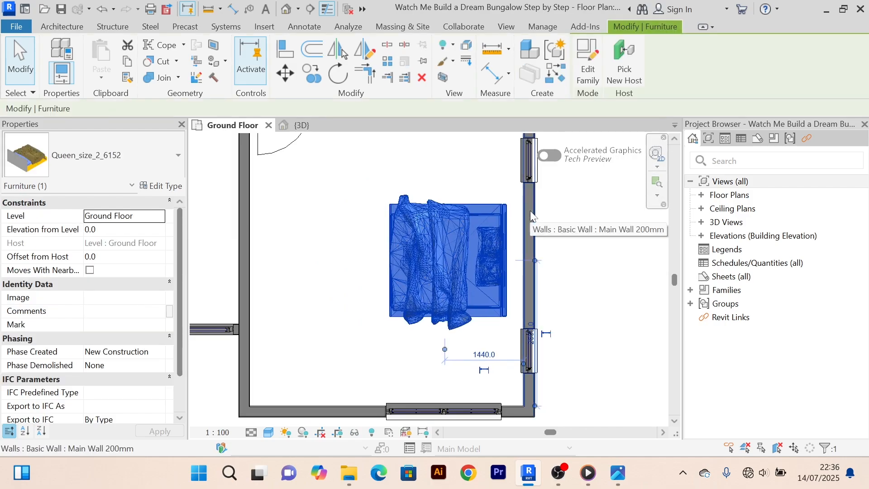
pyautogui.press('Right')
pyautogui.press('Right')
pyautogui.press('Right')
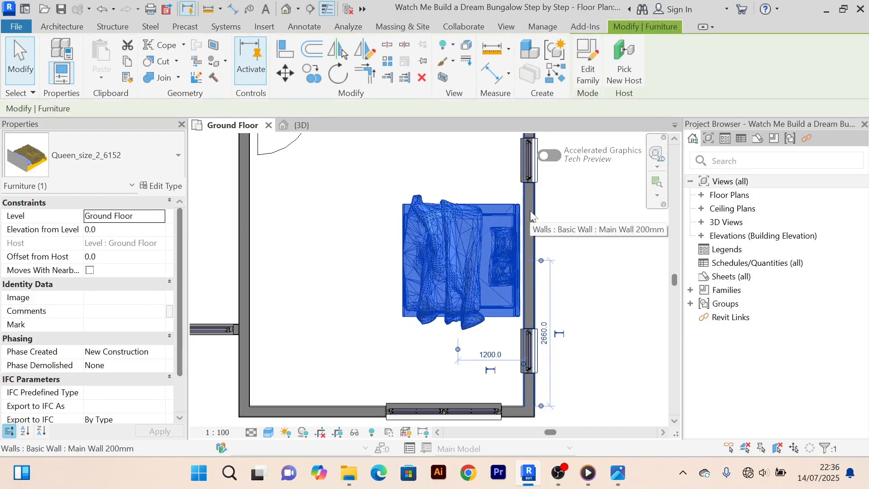
pyautogui.press('Right')
pyautogui.click(584, 229)
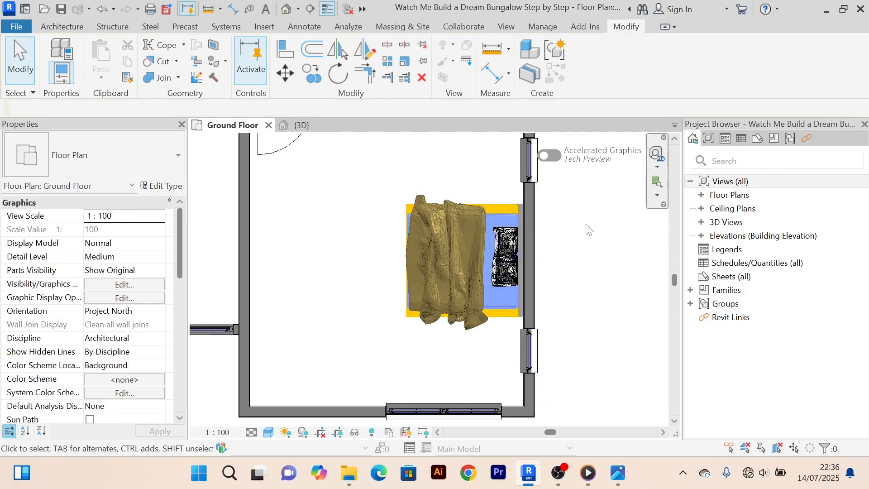
# Examine the bed's position in the largest bedroom and its clearance to the walls, door and windows in plan.
pyautogui.scroll(-1, 585, 234)
pyautogui.moveTo(589, 241); pyautogui.dragTo(552, 280, button='middle')
pyautogui.scroll(2, 446, 255)
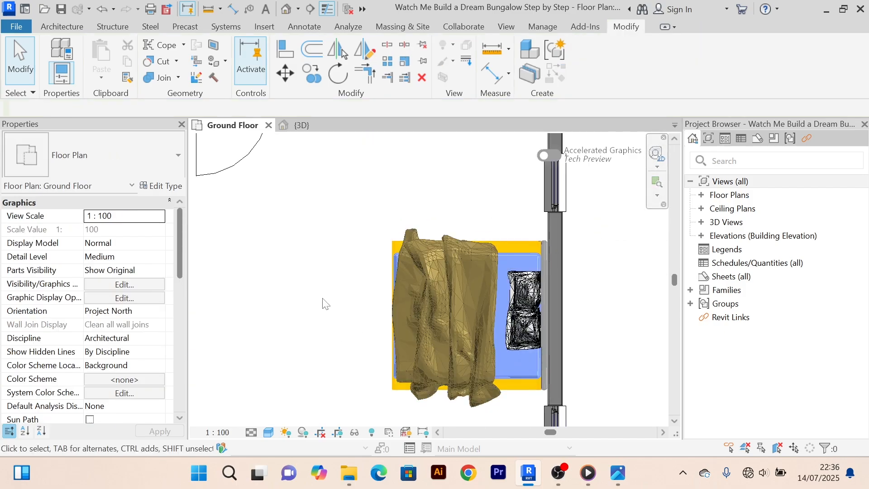
pyautogui.scroll(-1, 323, 302)
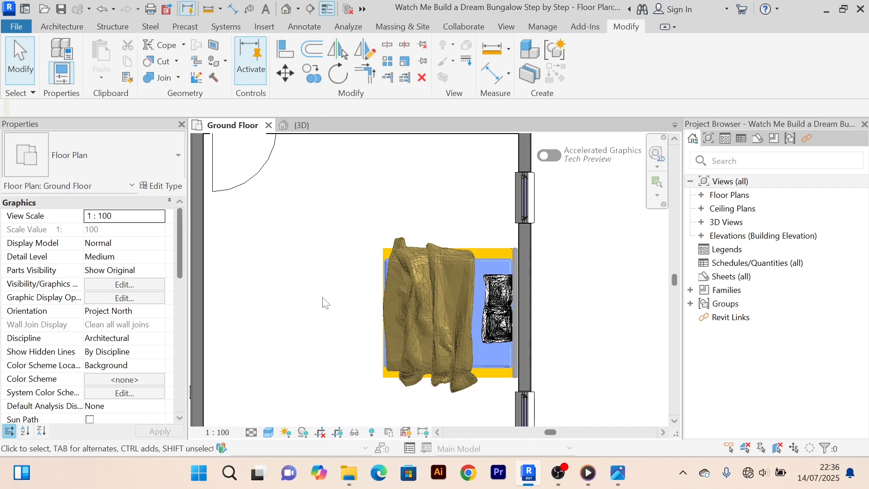
pyautogui.scroll(-2, 323, 303)
pyautogui.scroll(-1, 322, 297)
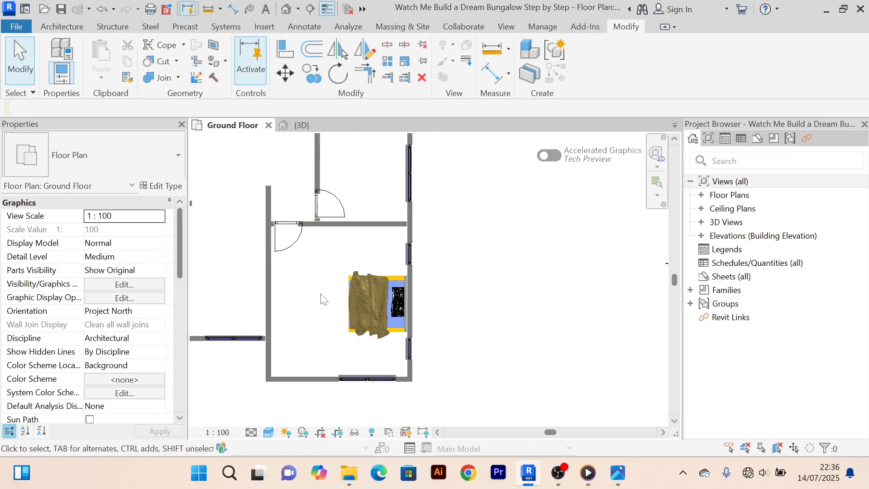
pyautogui.scroll(2, 364, 249)
pyautogui.scroll(-1, 375, 238)
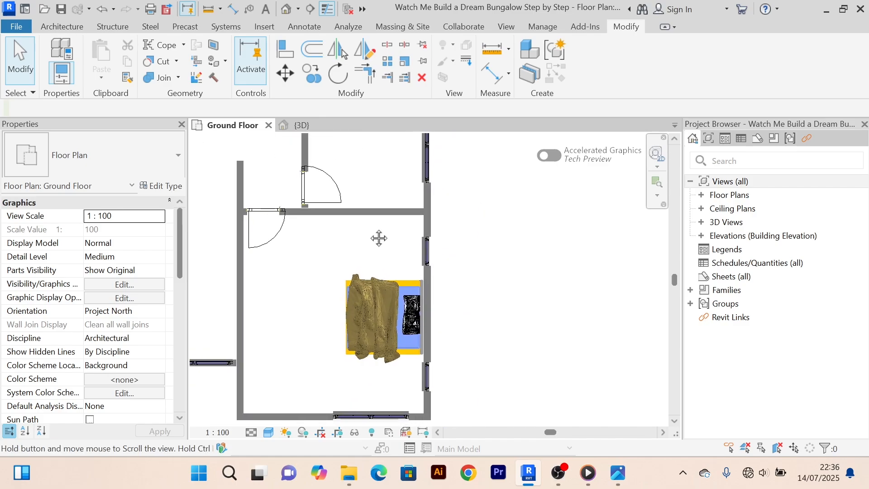
pyautogui.scroll(-1, 368, 226)
pyautogui.scroll(1, 353, 235)
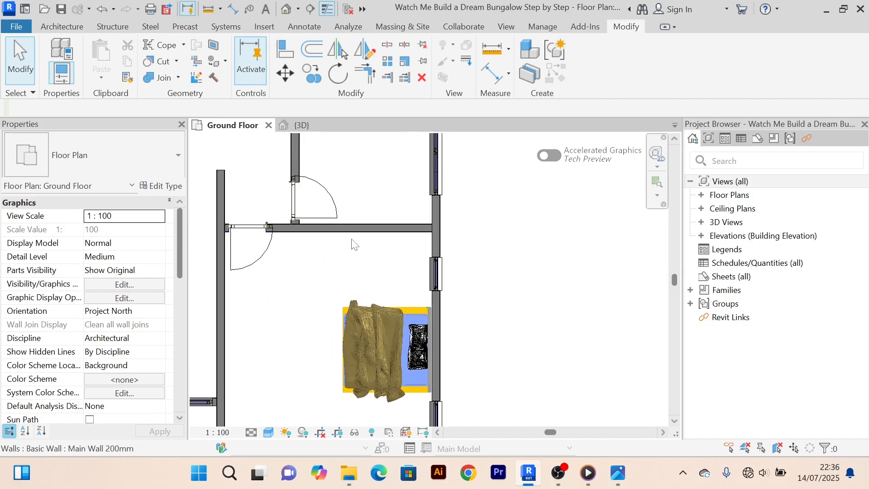
pyautogui.scroll(-2, 406, 217)
pyautogui.scroll(1, 364, 258)
pyautogui.scroll(1, 363, 253)
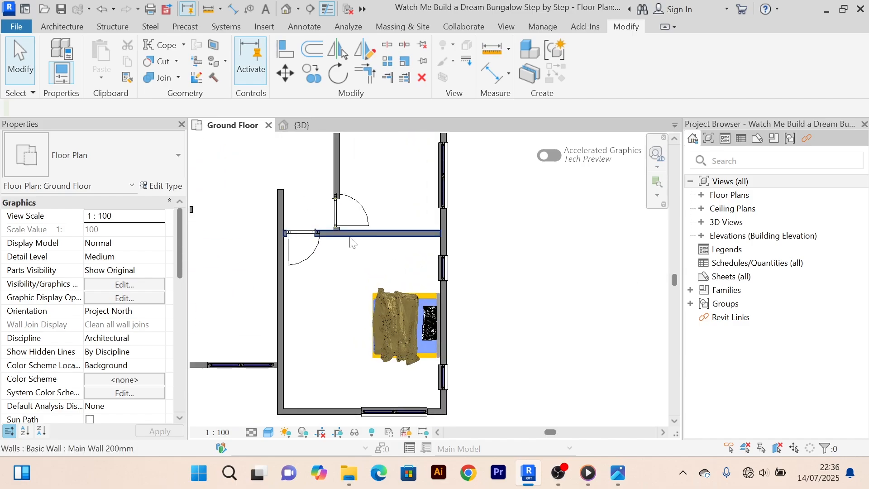
pyautogui.scroll(-1, 461, 244)
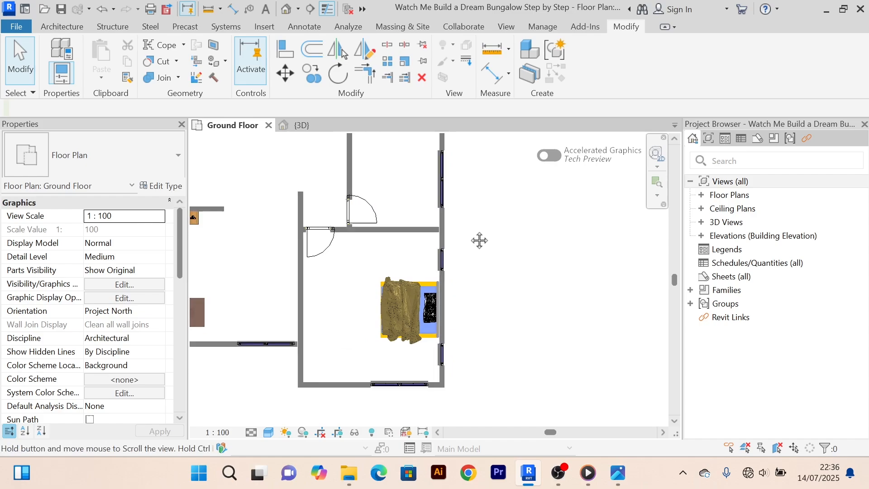
pyautogui.scroll(1, 407, 242)
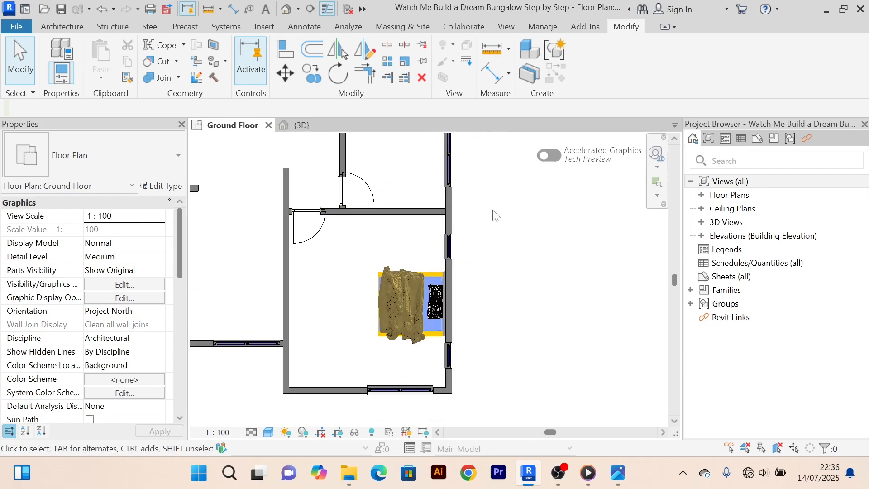
pyautogui.scroll(-2, 503, 222)
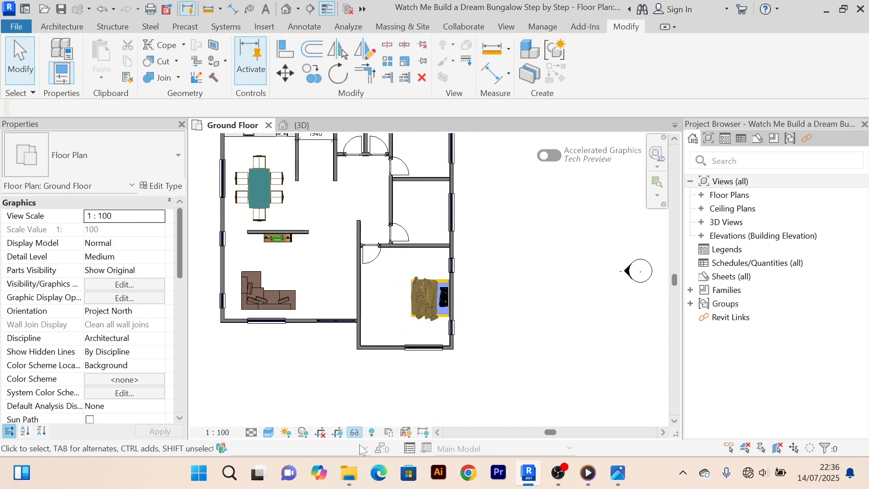
# Open the Queen_size_6136 bed family from the furnishing library folder, upgrade it to Revit 2026 and load it into the bungalow project.
pyautogui.click(349, 474)
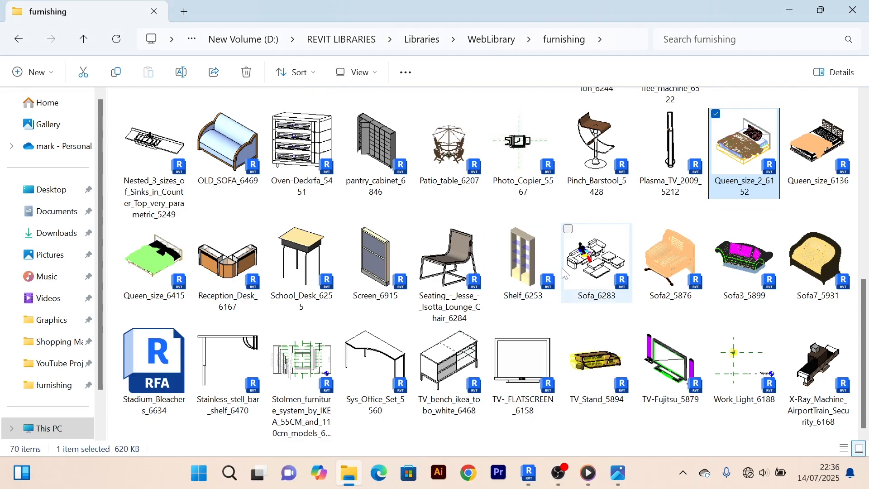
pyautogui.click(829, 149)
pyautogui.doubleClick(824, 150)
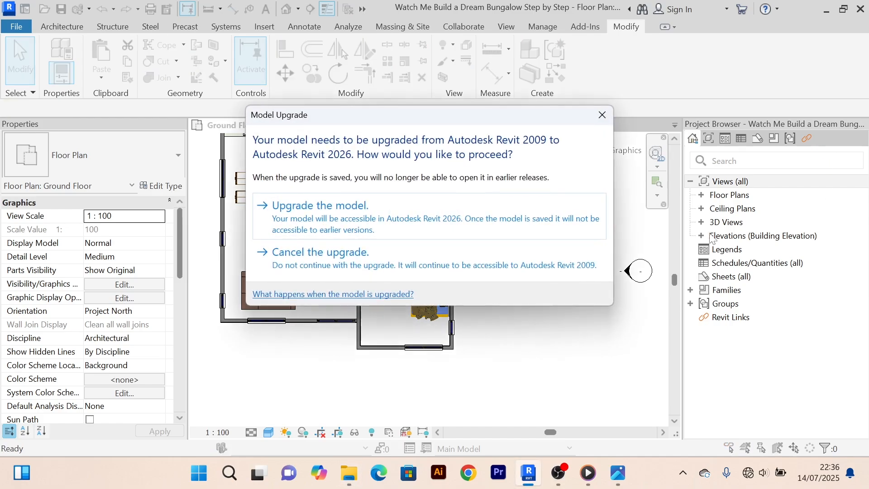
pyautogui.click(358, 207)
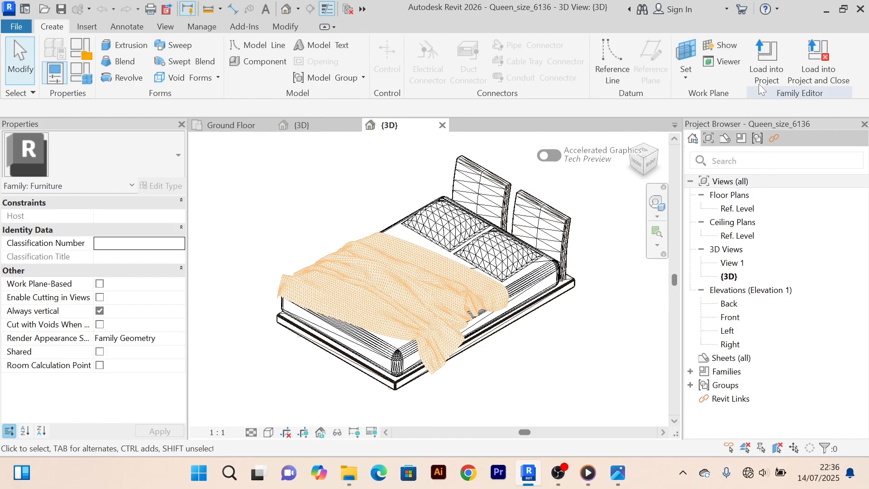
pyautogui.click(767, 63)
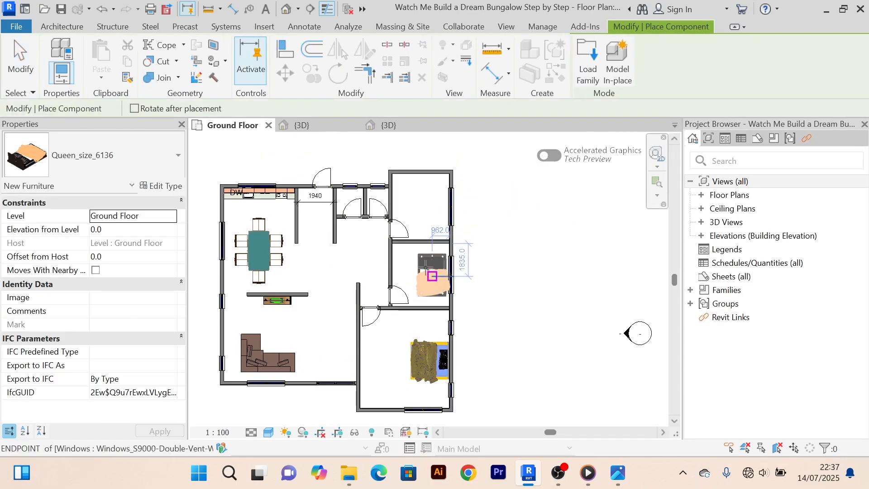
# Place a Queen_size_6136 bed in each smaller bedroom, headboard on the upper wall, centred 1300 mm from the outer side wall and 1200 mm from the headboard wall.
pyautogui.scroll(2, 427, 263)
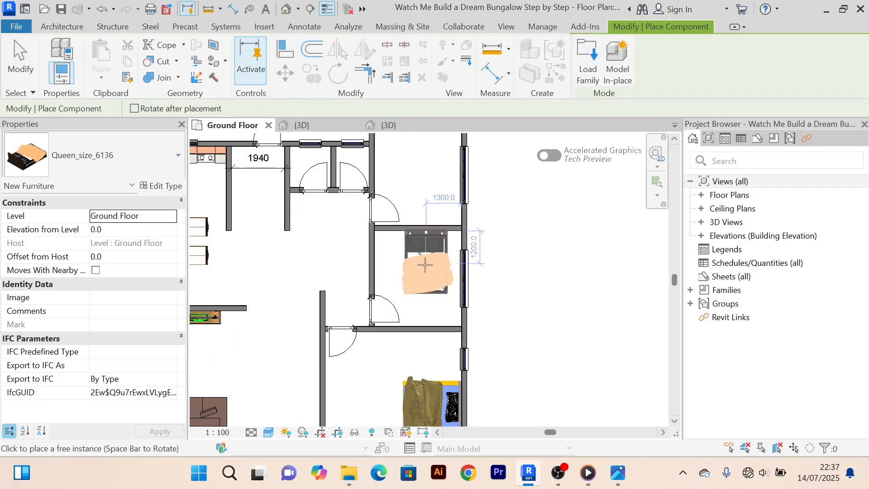
pyautogui.click(481, 259)
pyautogui.scroll(-2, 516, 290)
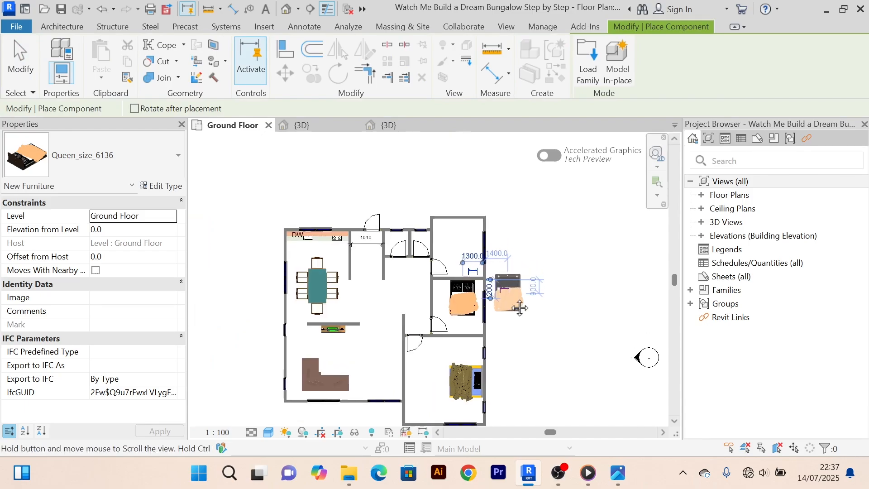
pyautogui.scroll(2, 461, 246)
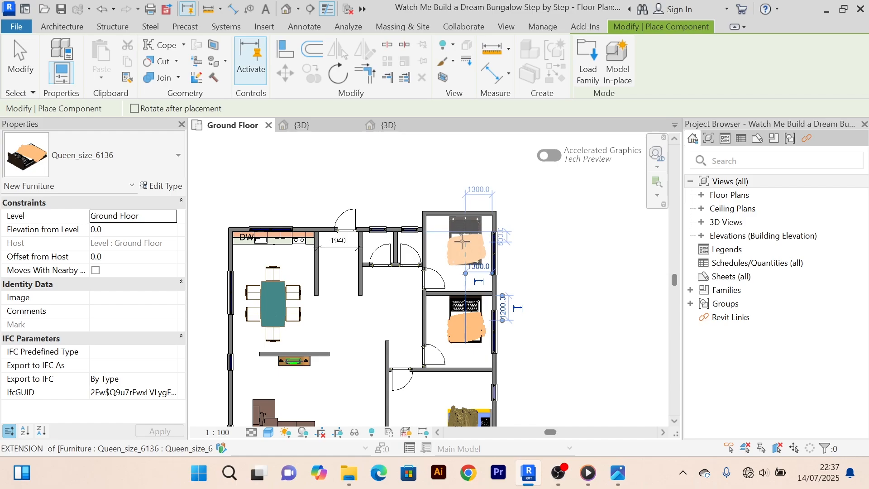
pyautogui.click(455, 190)
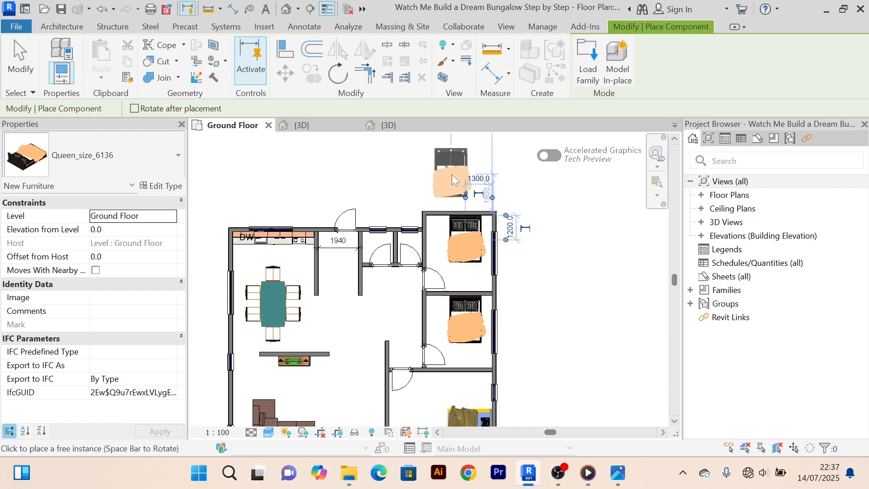
pyautogui.rightClick(459, 179)
pyautogui.click(493, 185)
# Examine the beds placed in the two smaller bedrooms and their fit against the walls, doors and windows in plan.
pyautogui.scroll(-3, 521, 255)
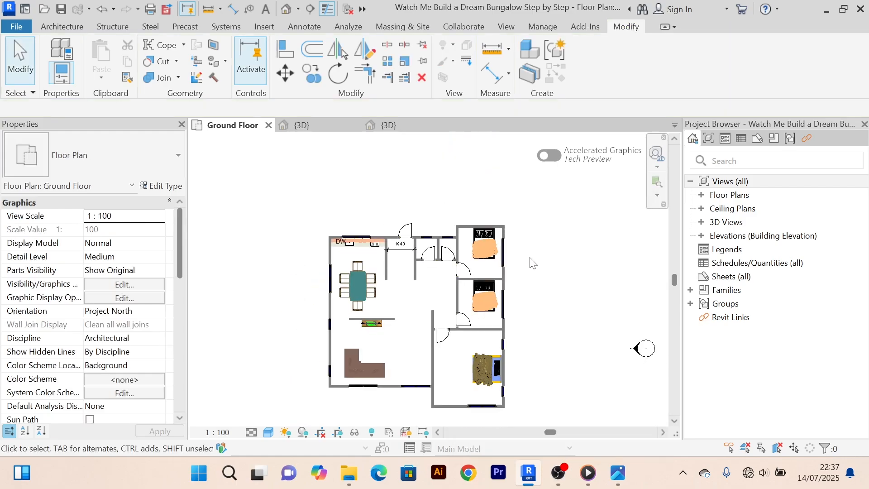
pyautogui.moveTo(531, 258); pyautogui.dragTo(496, 216, button='middle')
pyautogui.scroll(5, 474, 282)
pyautogui.scroll(-2, 439, 259)
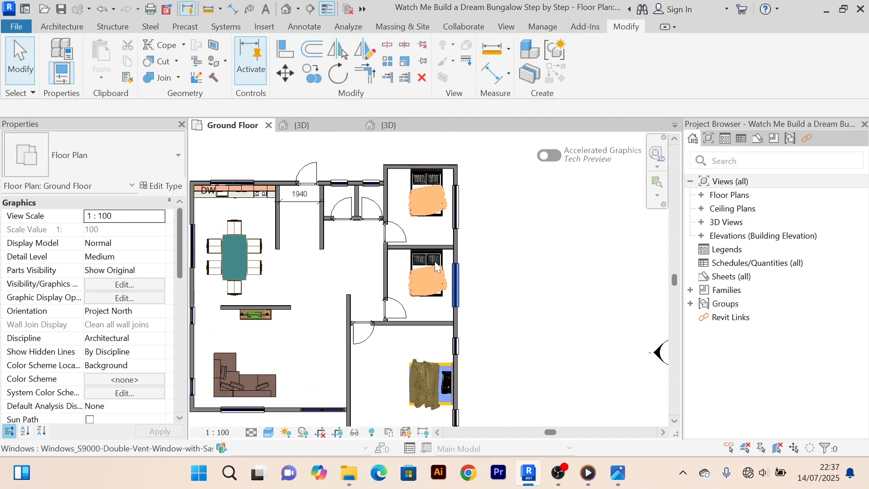
pyautogui.scroll(4, 439, 254)
pyautogui.scroll(-5, 439, 226)
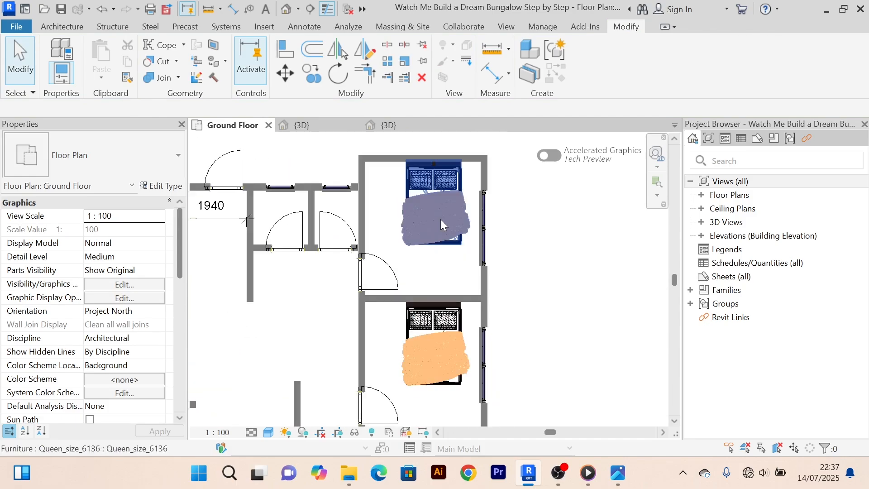
pyautogui.scroll(4, 475, 251)
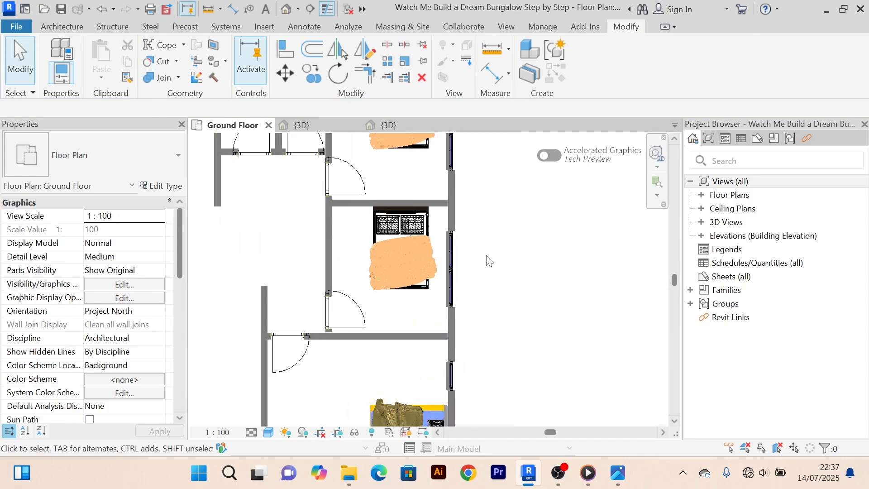
pyautogui.scroll(-2, 484, 255)
pyautogui.scroll(4, 464, 262)
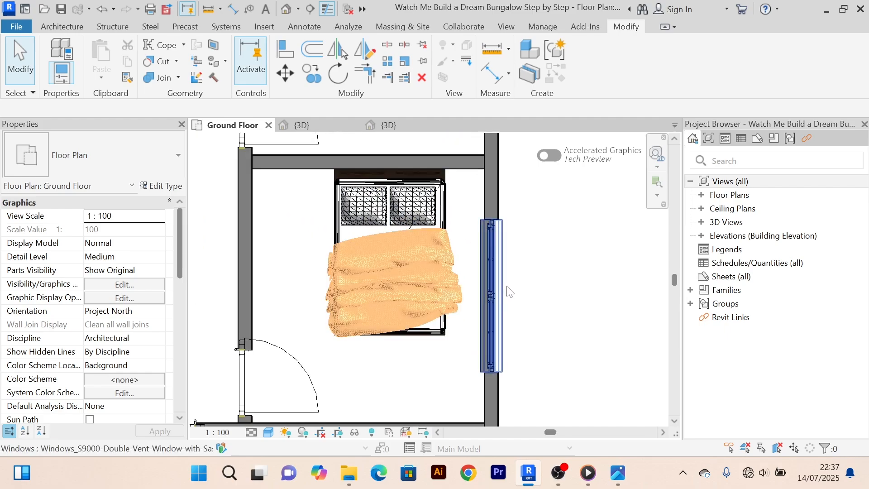
pyautogui.scroll(-1, 504, 282)
pyautogui.scroll(-1, 508, 302)
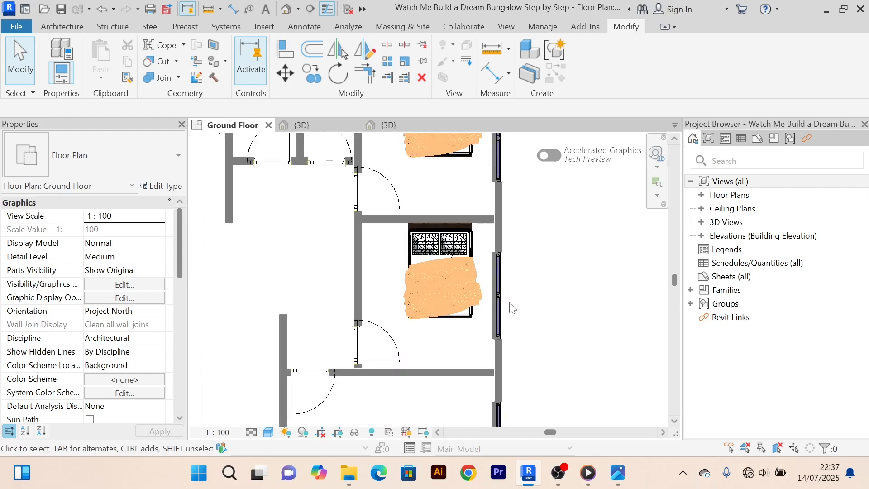
pyautogui.moveTo(518, 294); pyautogui.dragTo(492, 361, button='middle')
pyautogui.scroll(1, 498, 272)
pyautogui.moveTo(498, 271); pyautogui.dragTo(500, 341, button='middle')
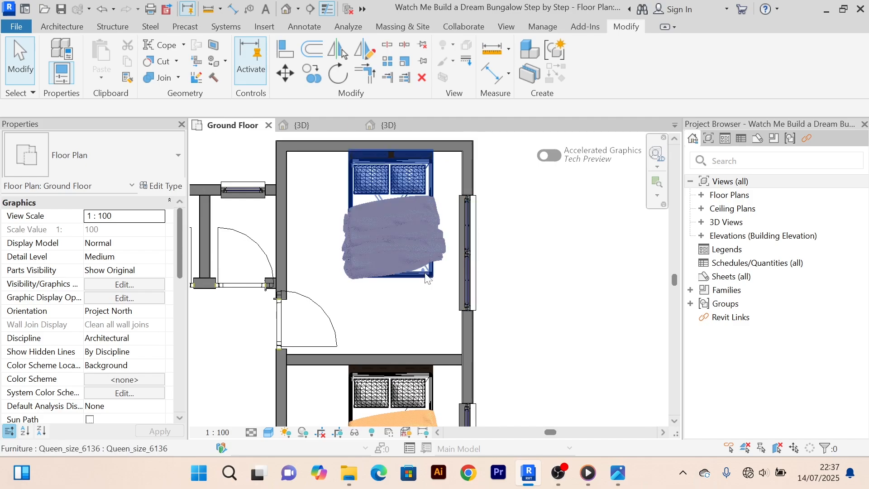
pyautogui.scroll(-2, 383, 229)
pyautogui.scroll(2, 383, 208)
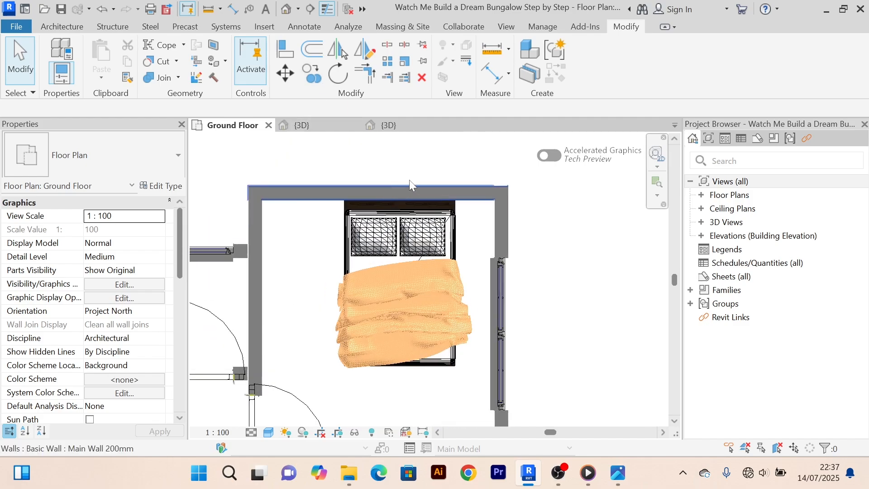
pyautogui.scroll(-2, 413, 174)
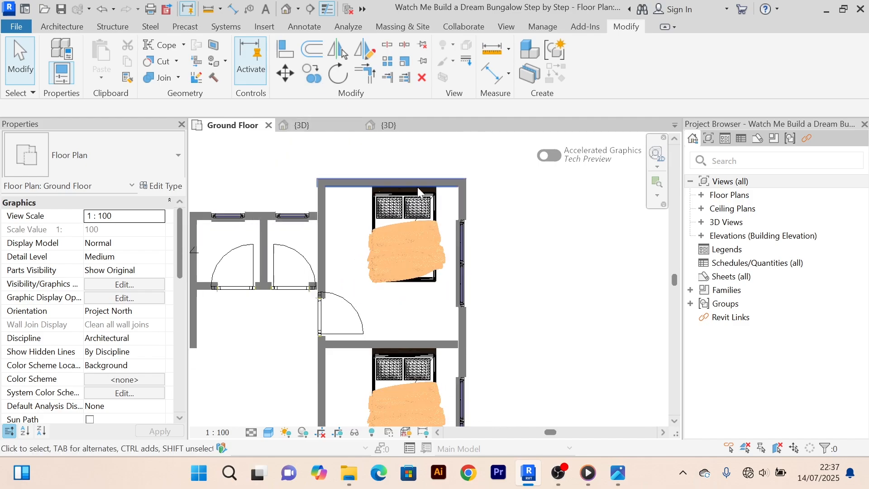
# Inspect the headboard of the largest bedroom's bed up close and how it meets the outer wall between the windows.
pyautogui.moveTo(510, 245); pyautogui.dragTo(462, 177, button='middle')
pyautogui.moveTo(489, 257); pyautogui.dragTo(470, 184, button='middle')
pyautogui.moveTo(463, 298); pyautogui.dragTo(476, 222, button='middle')
pyautogui.scroll(2, 353, 326)
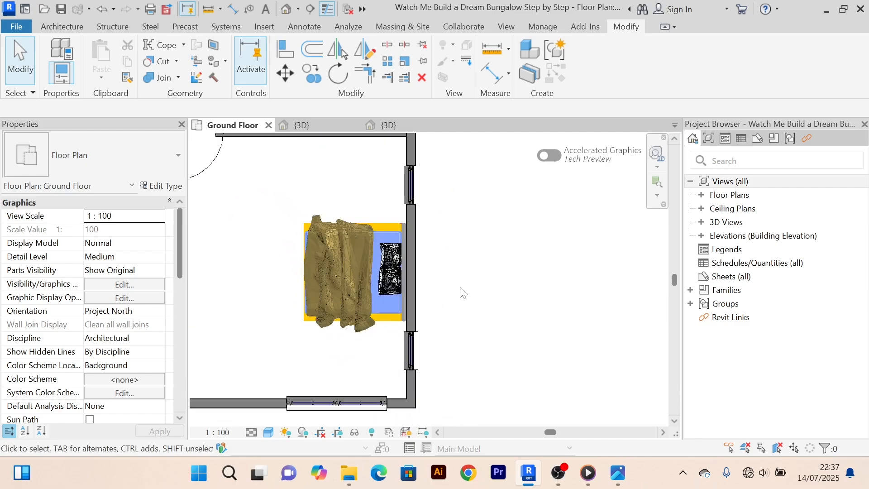
pyautogui.scroll(2, 429, 299)
pyautogui.scroll(-3, 408, 335)
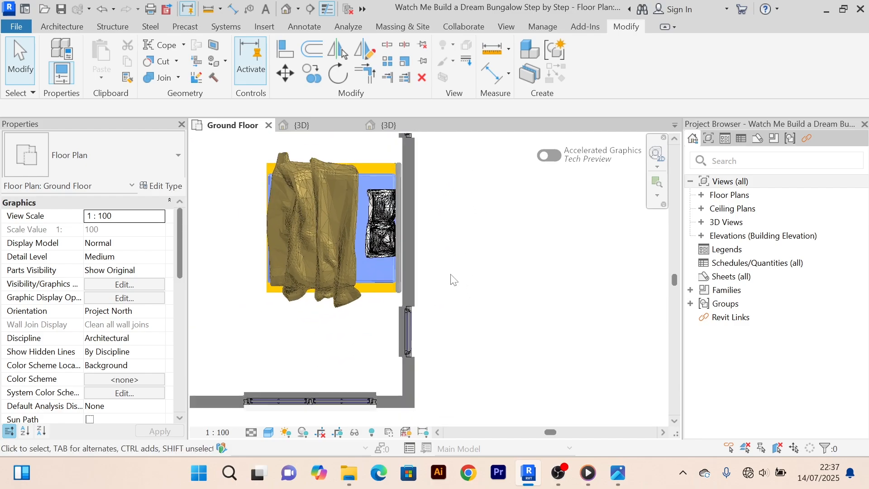
pyautogui.scroll(3, 414, 189)
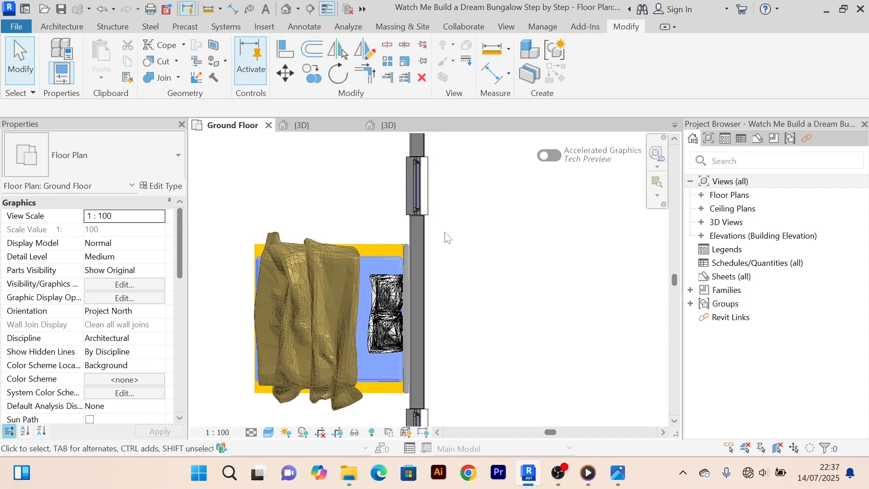
pyautogui.scroll(-2, 455, 217)
pyautogui.scroll(2, 415, 262)
pyautogui.scroll(2, 425, 255)
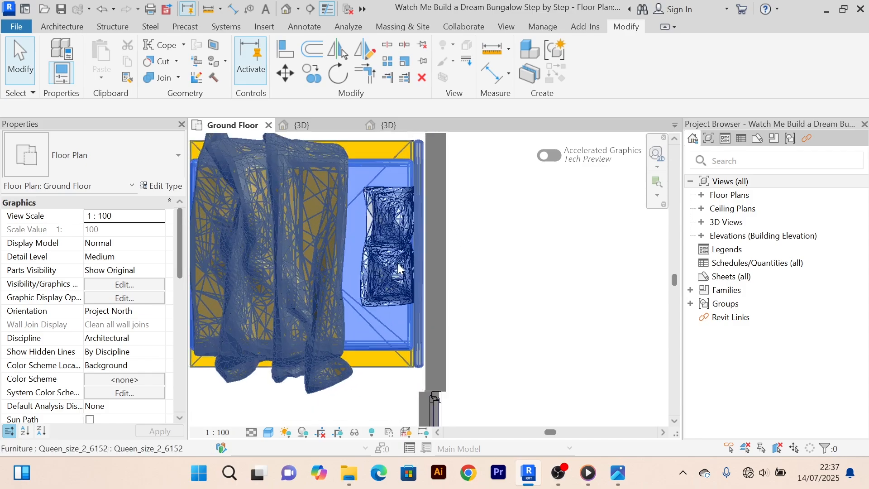
pyautogui.scroll(-3, 434, 249)
pyautogui.moveTo(482, 223); pyautogui.dragTo(470, 260, button='middle')
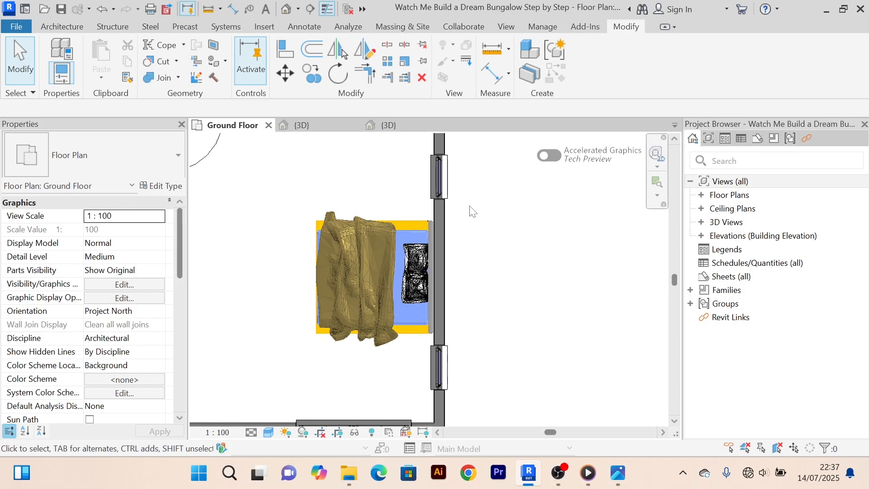
# Nudge the largest bedroom's bed slightly up along the outer wall, to 2700 mm from the room's lower wall.
pyautogui.scroll(-2, 458, 181)
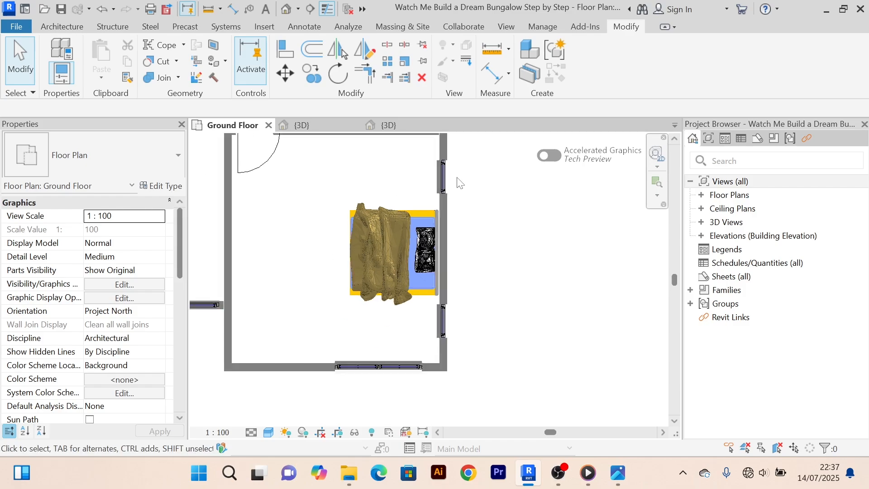
pyautogui.scroll(4, 429, 256)
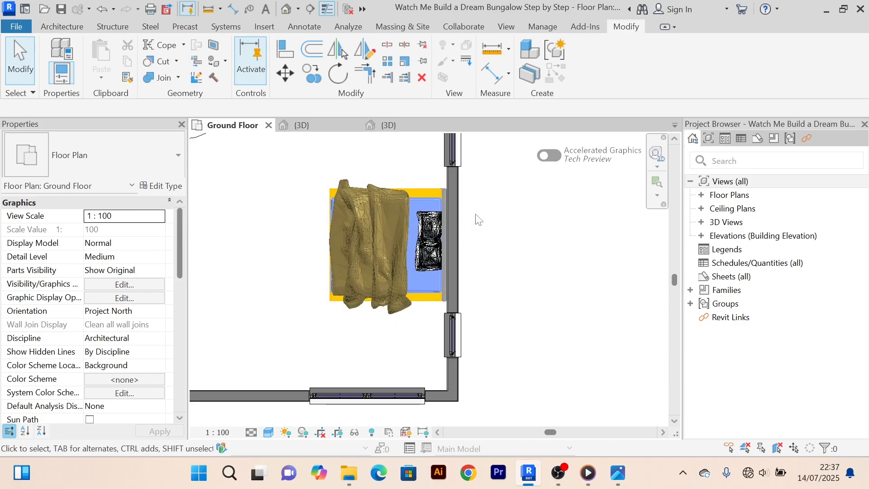
pyautogui.scroll(-2, 462, 249)
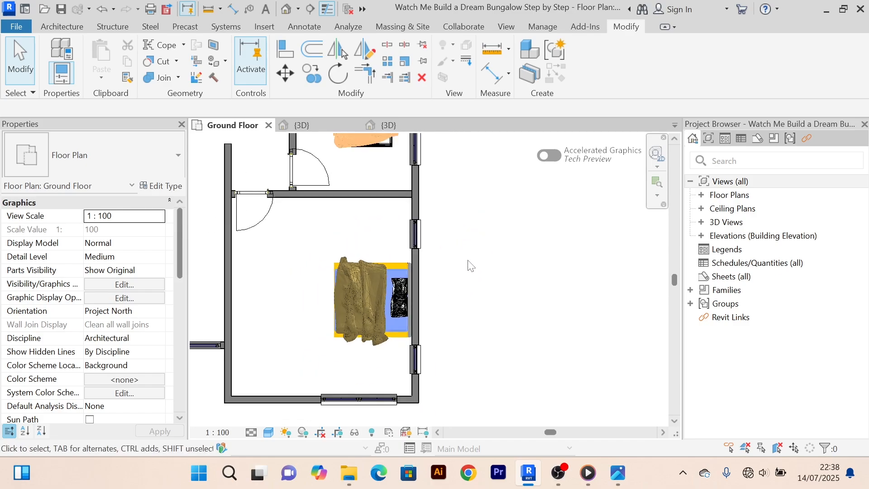
pyautogui.scroll(2, 363, 251)
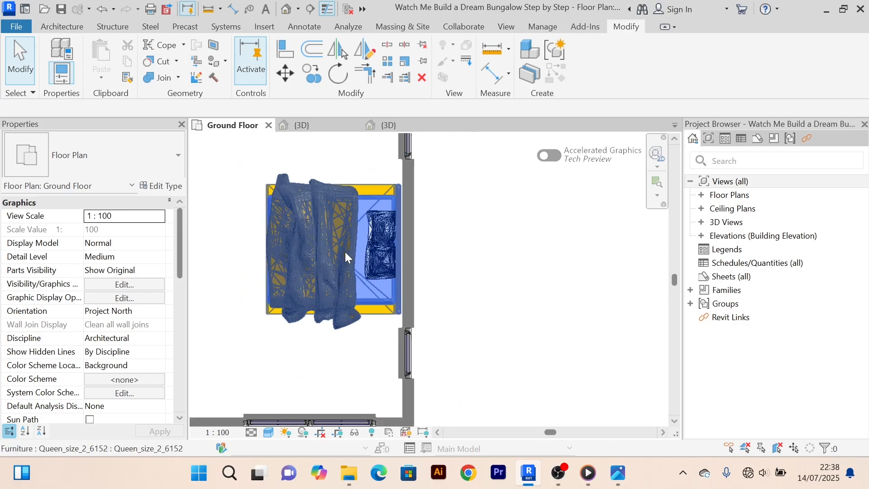
pyautogui.scroll(-3, 408, 247)
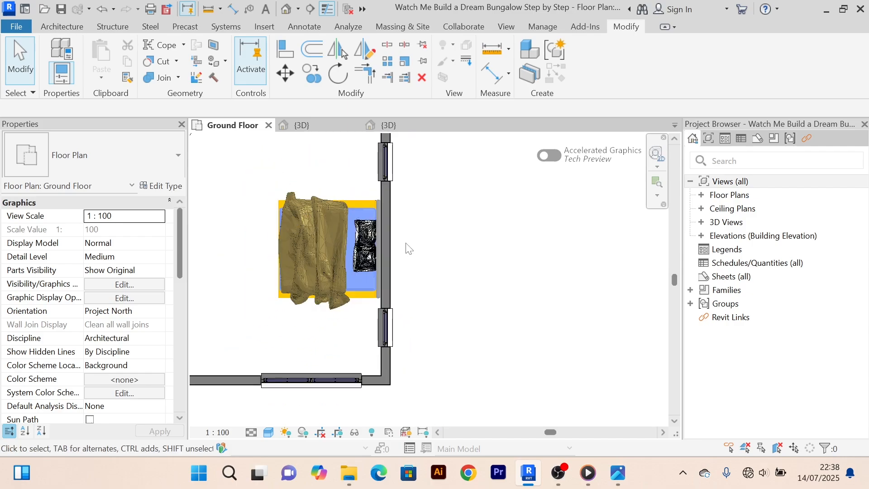
pyautogui.scroll(3, 420, 248)
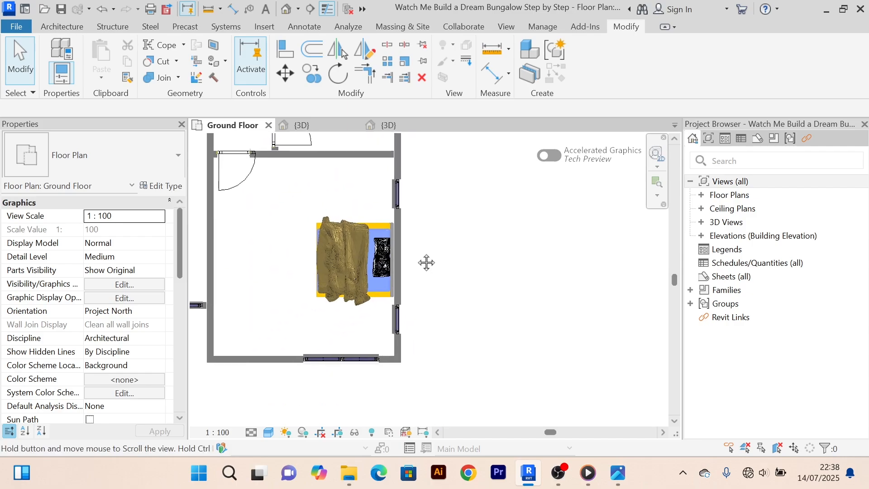
pyautogui.click(383, 252)
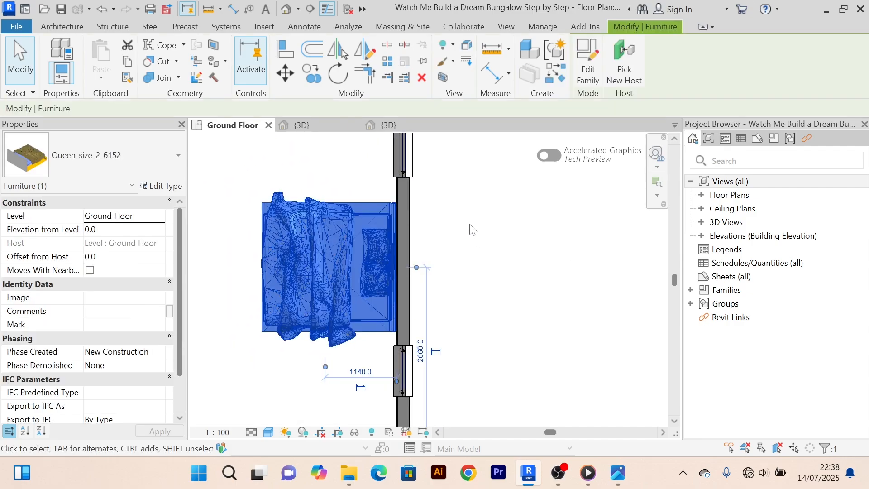
pyautogui.press('Up')
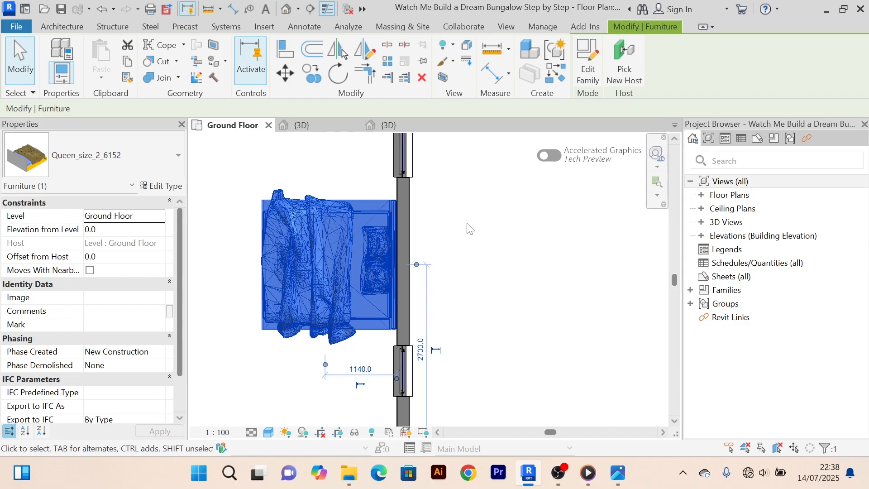
pyautogui.scroll(-5, 475, 231)
pyautogui.click(484, 238)
# Examine the furnished ground floor plan, checking the beds in all three bedrooms and the living, kitchen and dining areas.
pyautogui.scroll(3, 536, 308)
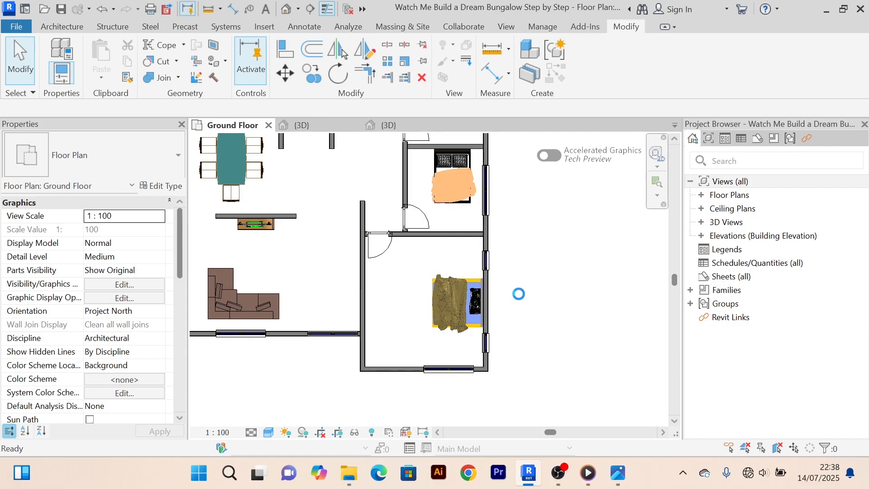
pyautogui.scroll(3, 452, 294)
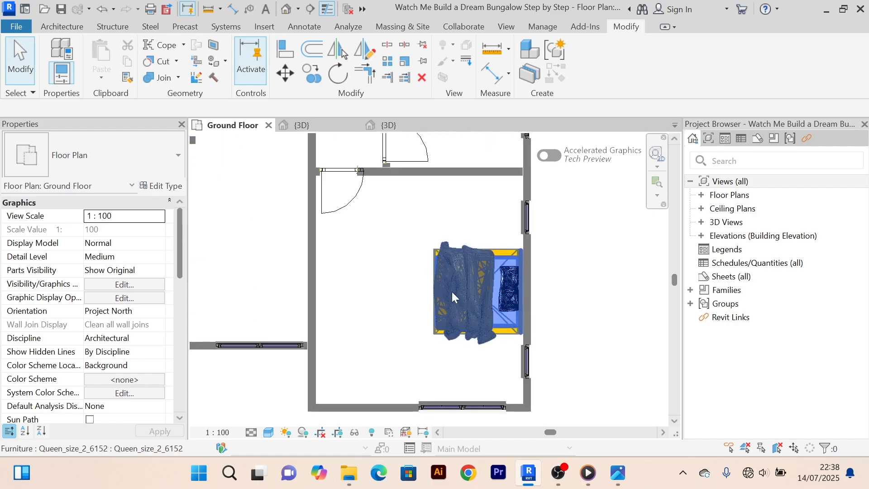
pyautogui.moveTo(474, 198); pyautogui.dragTo(487, 248, button='middle')
pyautogui.scroll(-5, 520, 281)
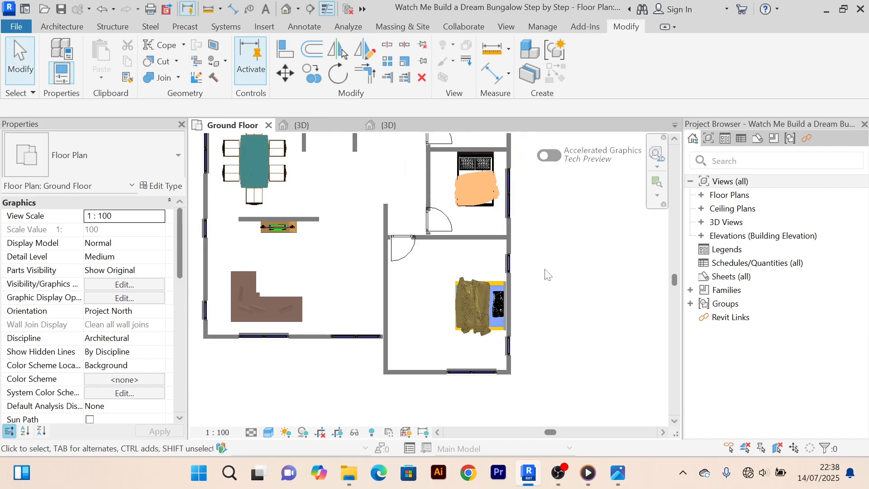
pyautogui.scroll(4, 515, 284)
pyautogui.scroll(-1, 513, 288)
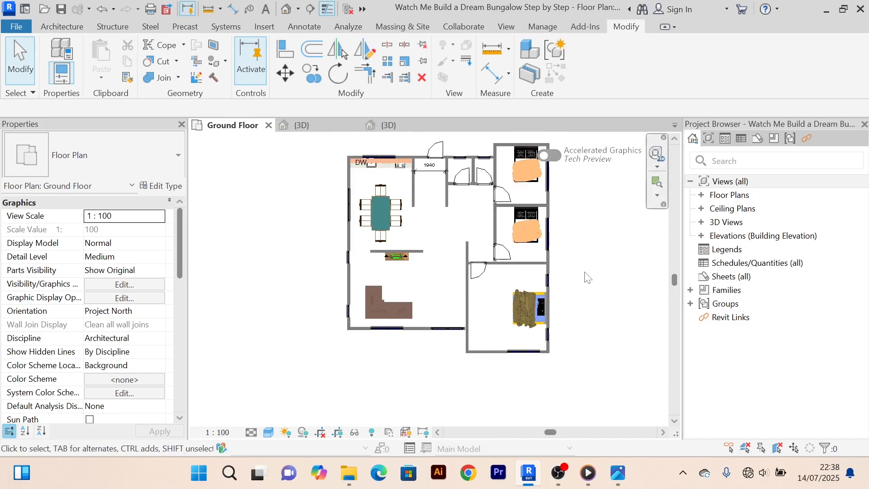
pyautogui.scroll(2, 512, 290)
pyautogui.scroll(-2, 590, 255)
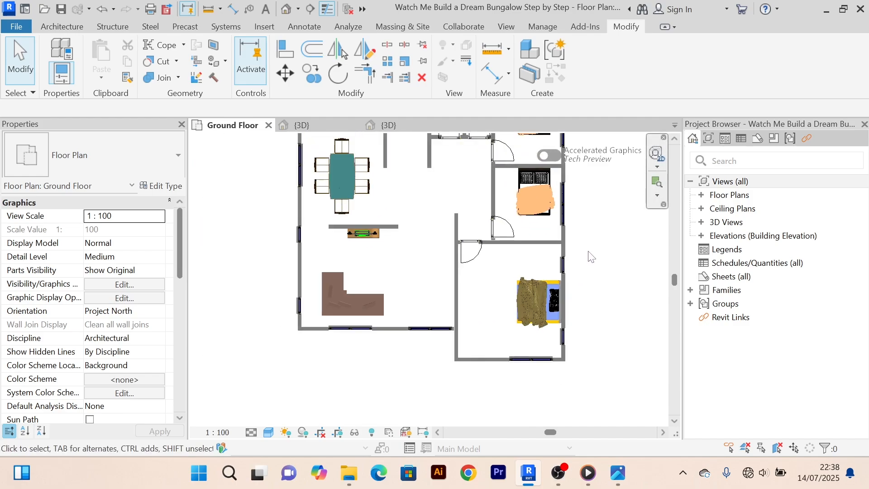
pyautogui.moveTo(579, 254); pyautogui.dragTo(562, 320, button='middle')
pyautogui.scroll(4, 457, 252)
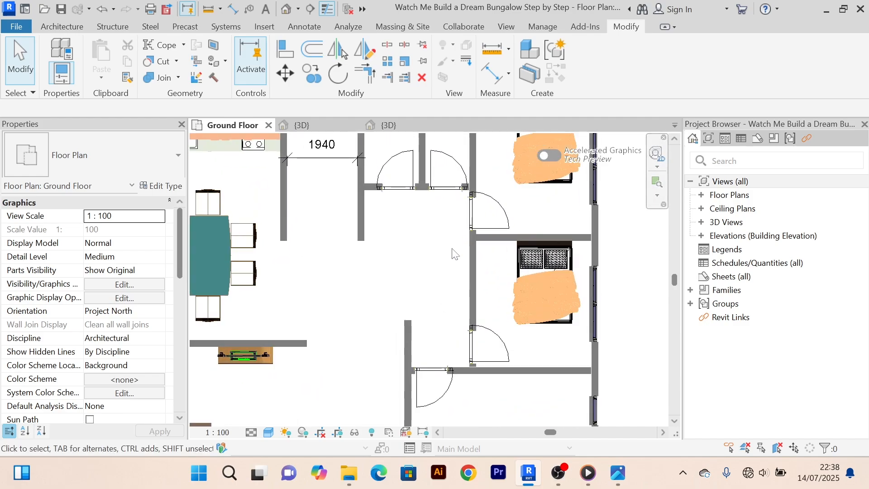
pyautogui.scroll(-3, 448, 252)
pyautogui.moveTo(392, 284); pyautogui.dragTo(395, 255, button='middle')
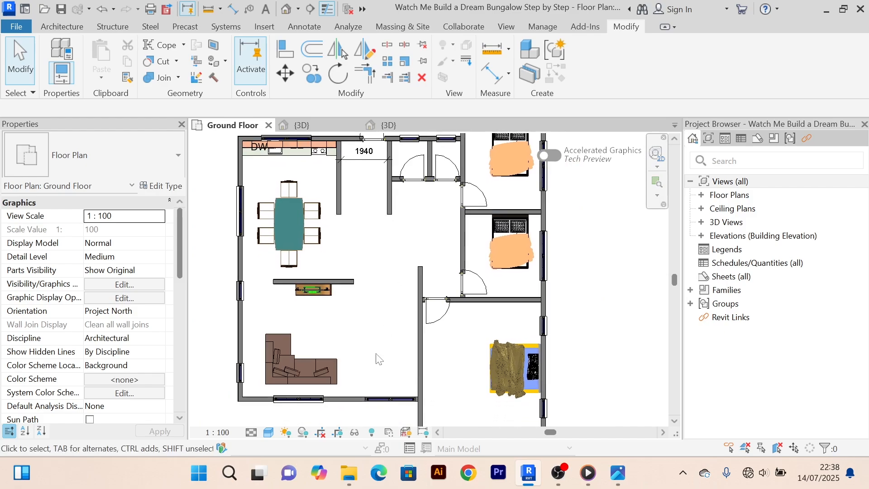
# Open the pantry_cabinet_6846 family from the furnishing library folder, upgrade it to Revit 2026, and bring up the open Queen_size_6136 family's view.
pyautogui.click(350, 474)
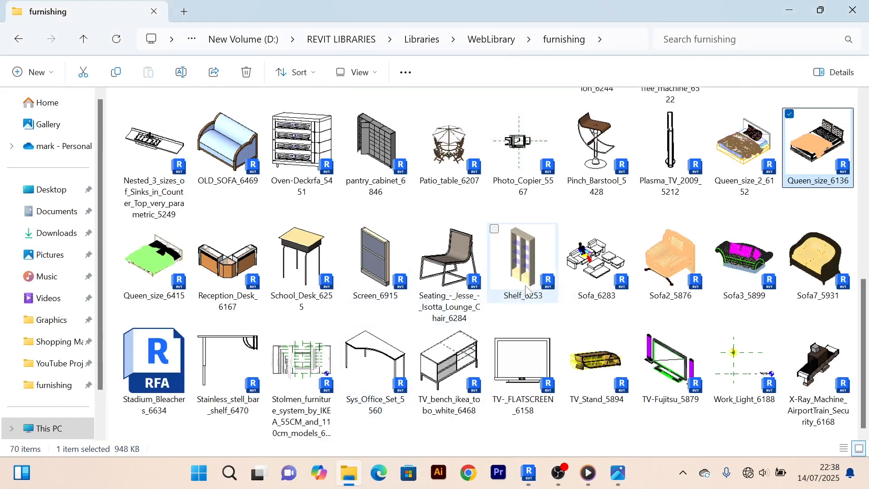
pyautogui.click(378, 145)
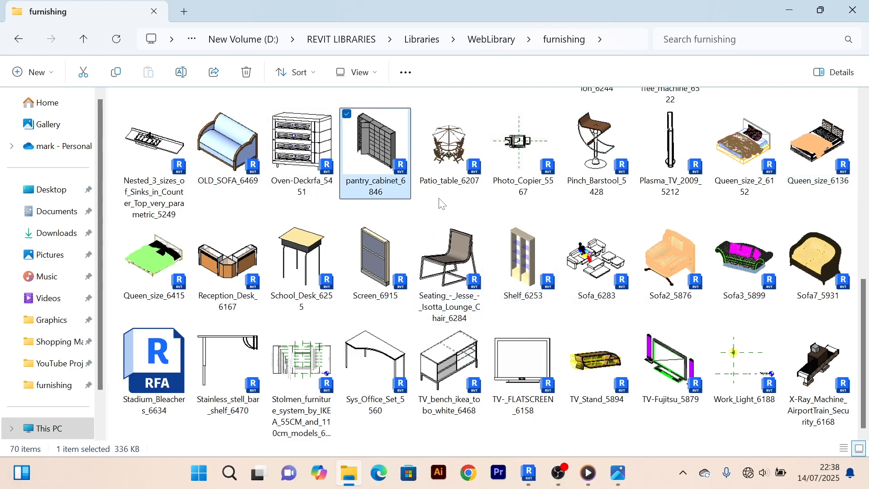
pyautogui.doubleClick(382, 147)
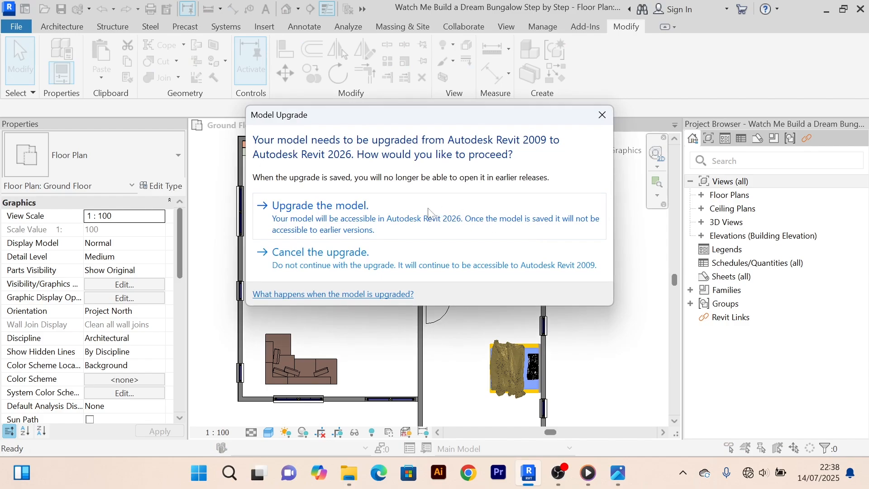
pyautogui.click(332, 222)
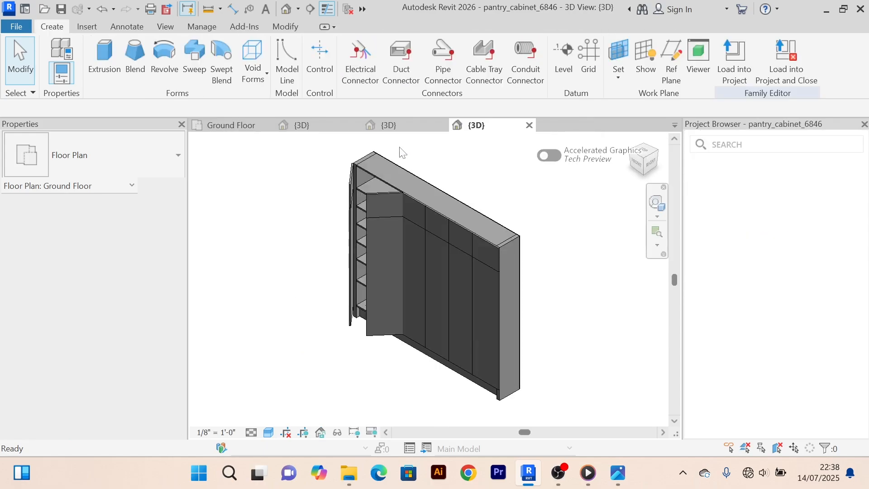
pyautogui.click(434, 125)
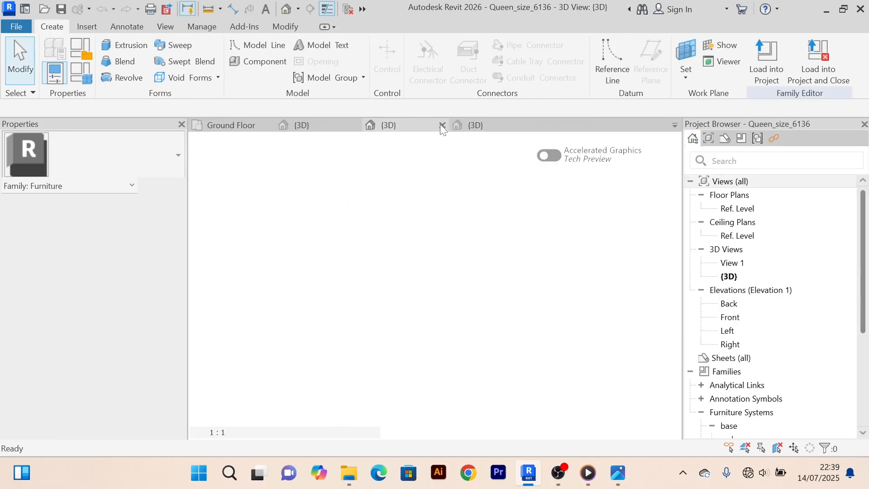
# Place the pantry_cabinet_6846 against the partition wall beside the kitchen counter, rotated so its doors face the dining area.
pyautogui.click(461, 128)
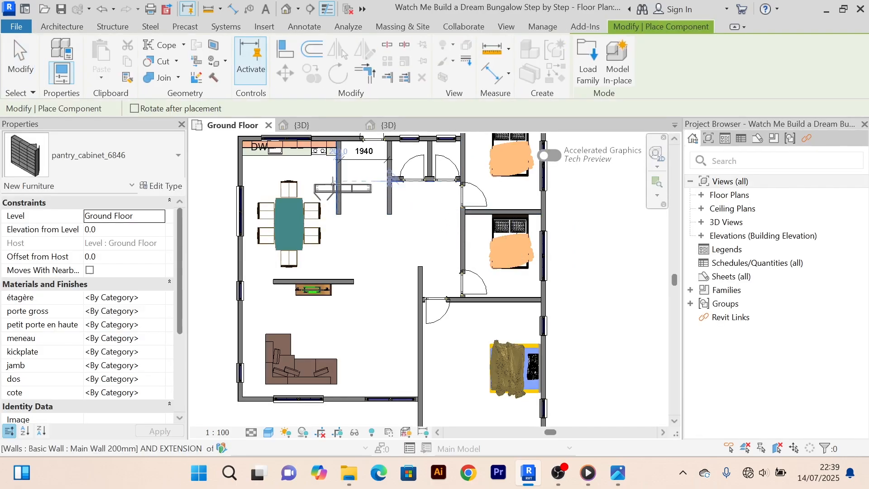
pyautogui.moveTo(335, 176); pyautogui.dragTo(331, 241, button='middle')
pyautogui.scroll(3, 332, 241)
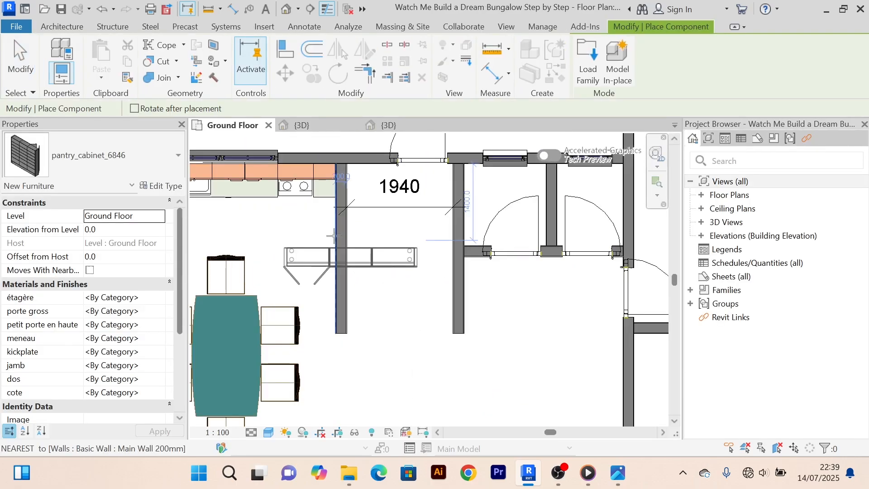
pyautogui.scroll(-1, 461, 226)
pyautogui.moveTo(462, 226); pyautogui.dragTo(496, 233, button='middle')
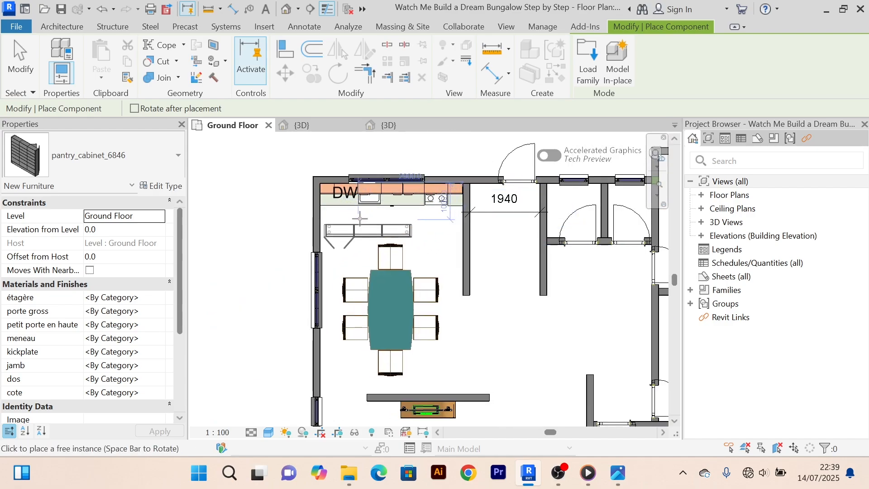
pyautogui.press('space')
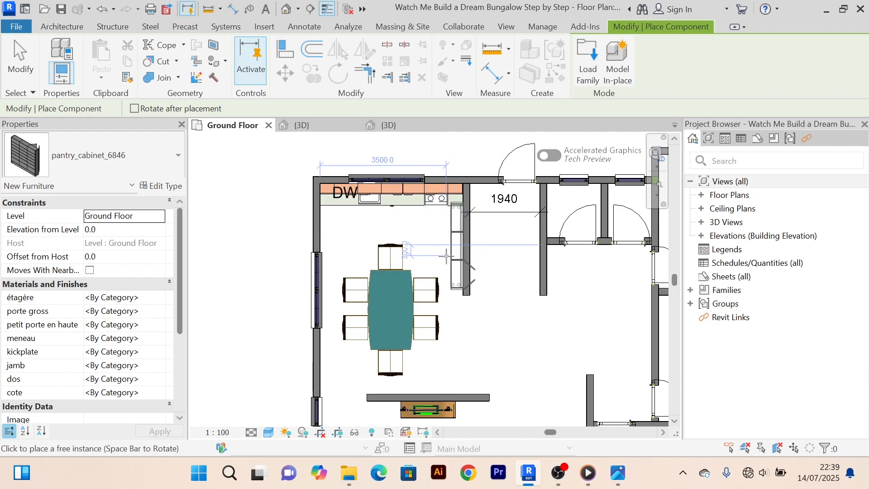
pyautogui.press('space')
pyautogui.press('space')
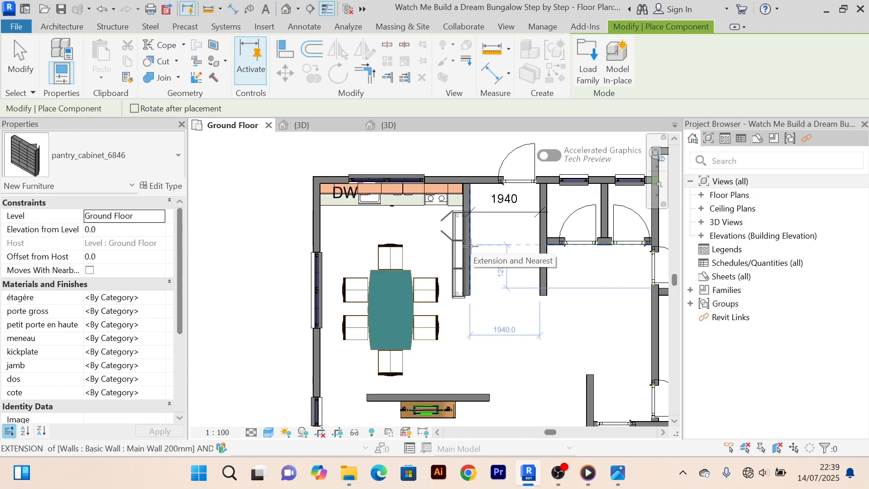
pyautogui.scroll(3, 471, 246)
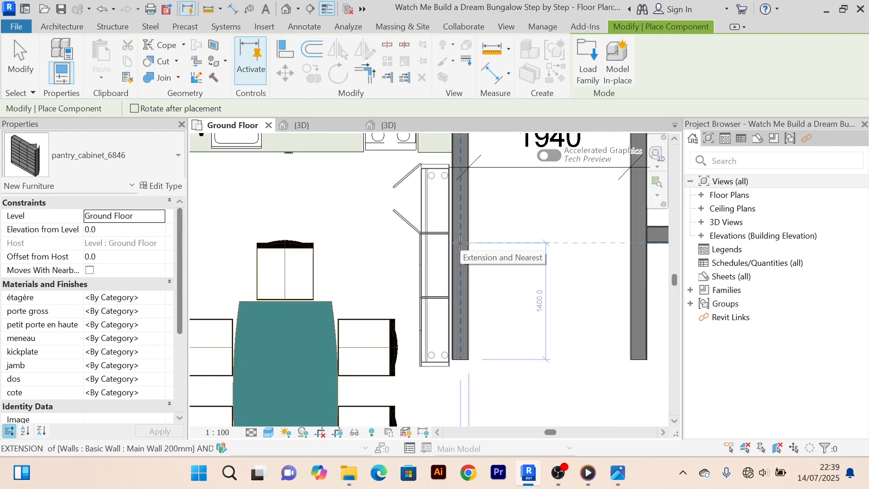
pyautogui.click(461, 243)
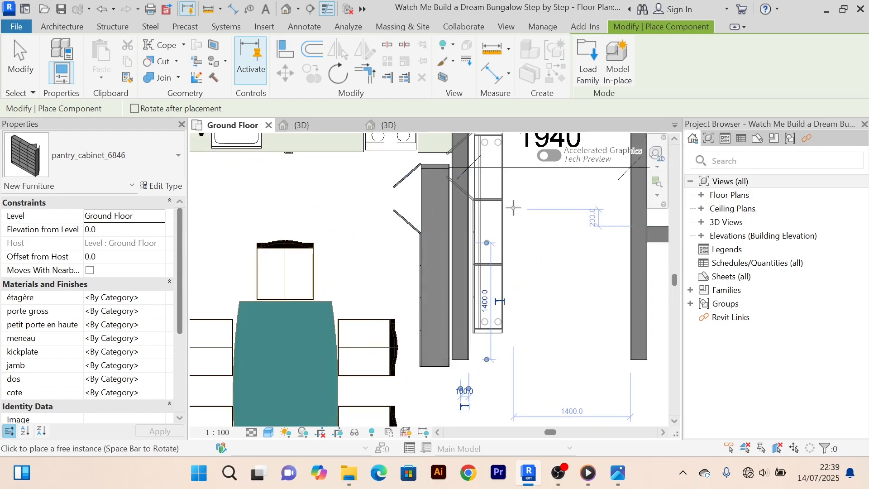
# End component placement and delete the pantry cabinet beside the kitchen partition wall.
pyautogui.rightClick(515, 178)
pyautogui.click(541, 187)
pyautogui.rightClick(531, 204)
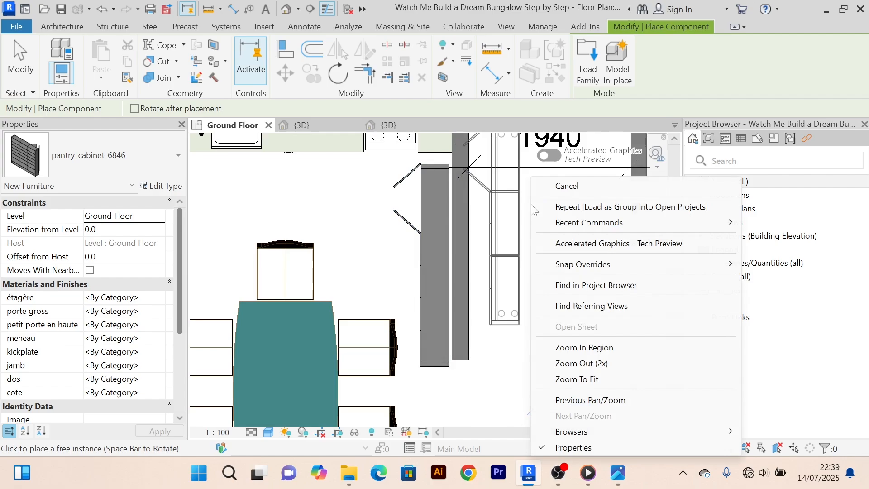
pyautogui.click(559, 189)
pyautogui.scroll(-2, 500, 231)
pyautogui.moveTo(508, 237); pyautogui.dragTo(510, 240, button='middle')
pyautogui.click(468, 278)
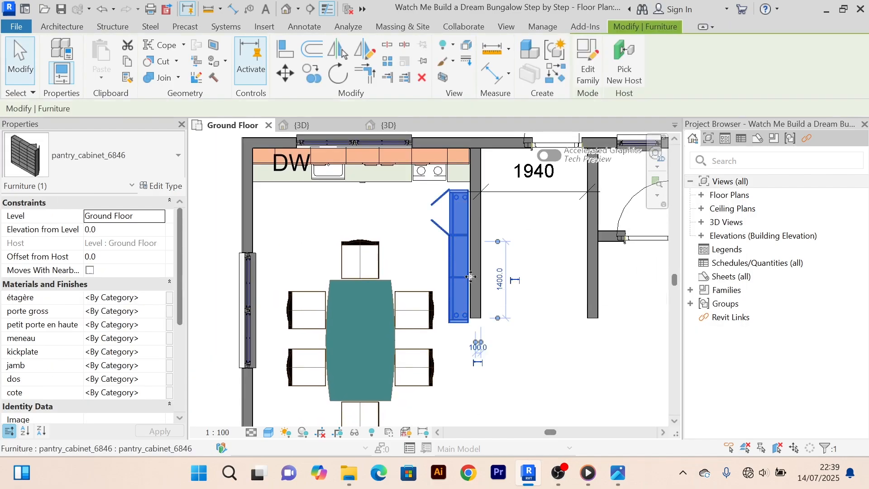
pyautogui.click(512, 269)
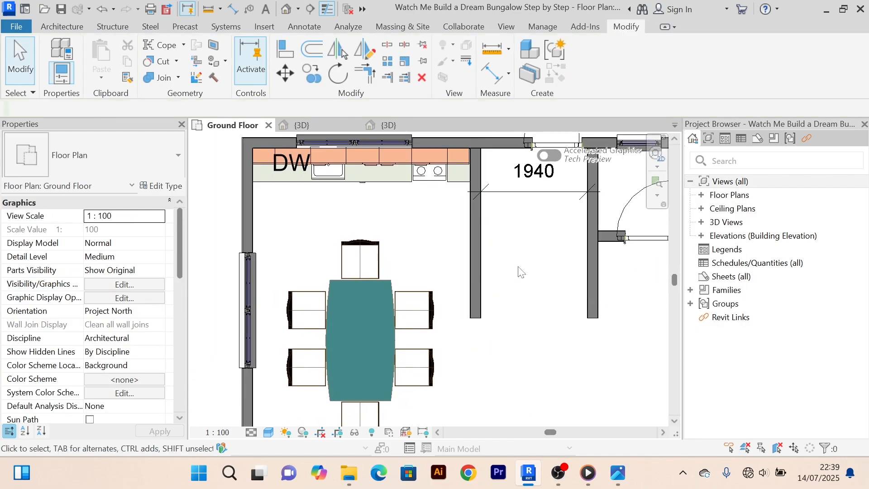
pyautogui.scroll(-2, 525, 272)
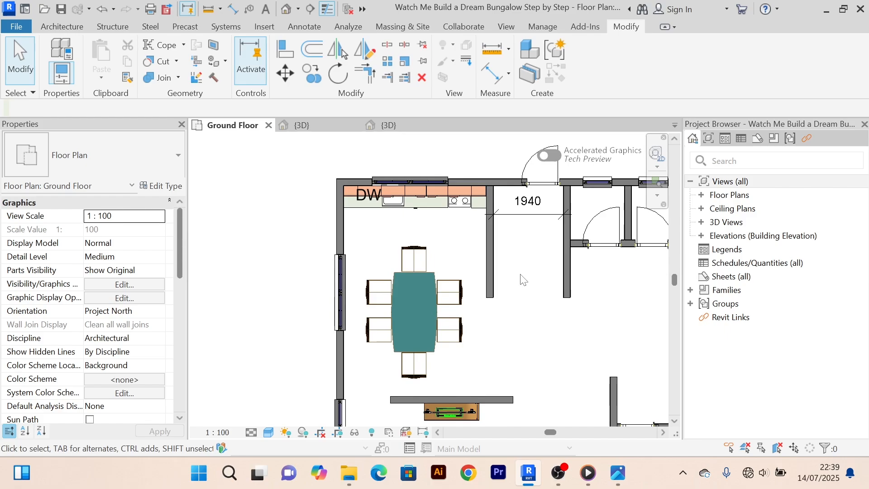
# Close the leftover family 3D view, switch to File Explorer and browse the furnishing folder for a shelf family.
pyautogui.click(405, 126)
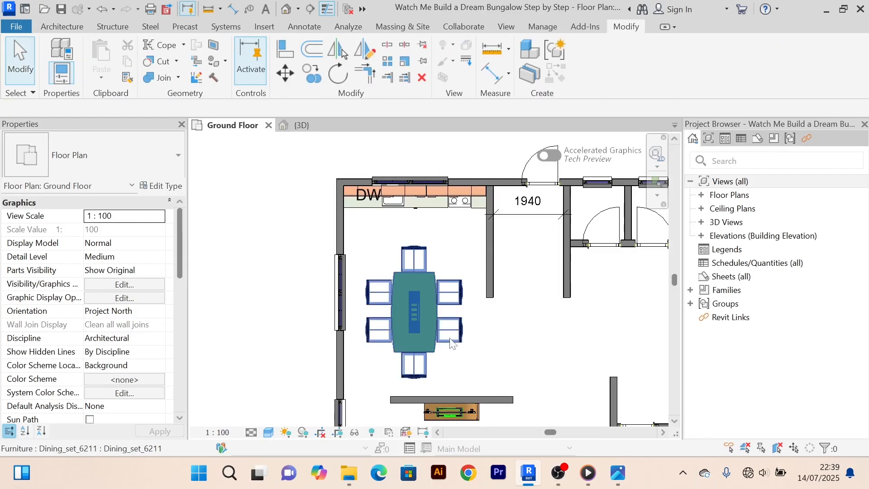
pyautogui.click(356, 475)
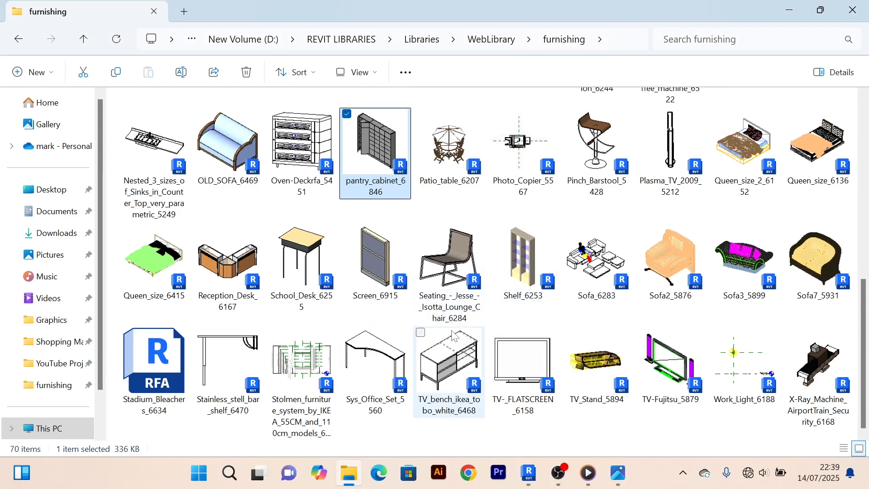
pyautogui.click(532, 282)
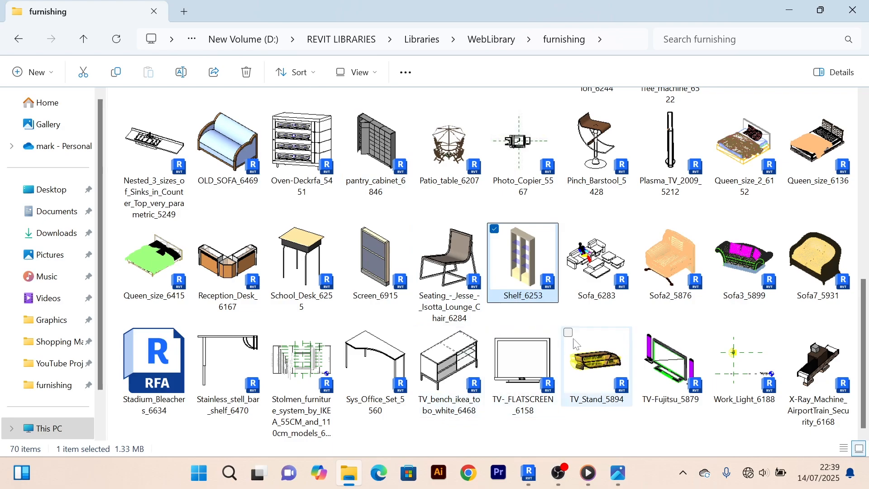
pyautogui.scroll(10, 526, 326)
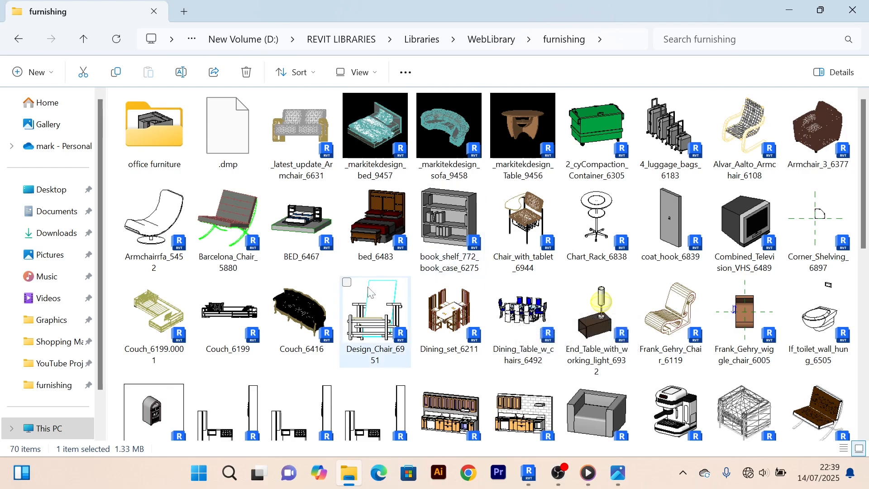
pyautogui.scroll(-3, 406, 275)
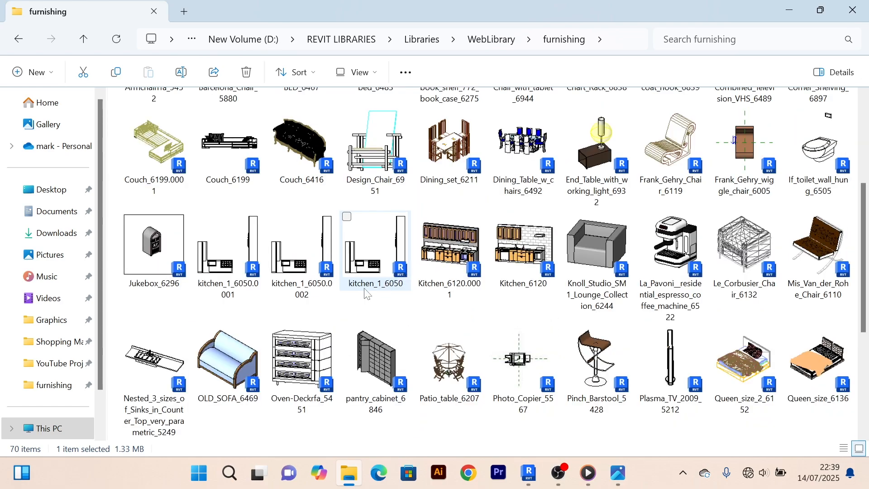
pyautogui.scroll(-3, 486, 325)
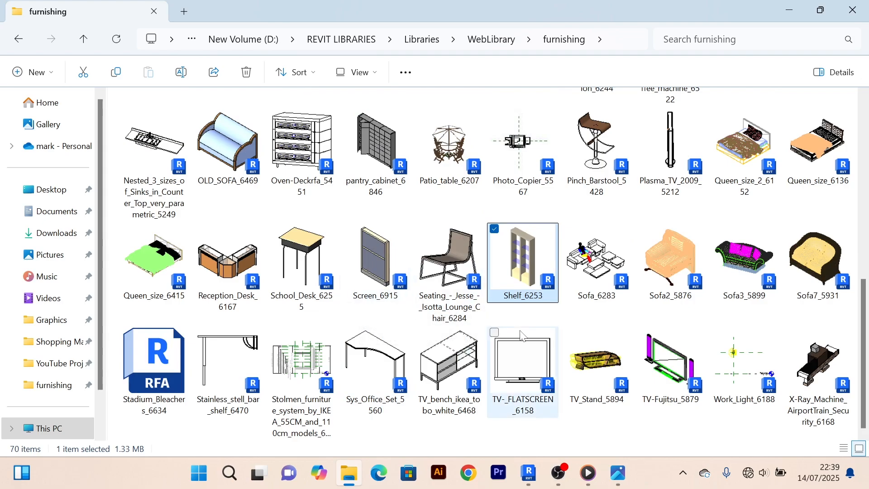
pyautogui.scroll(6, 624, 289)
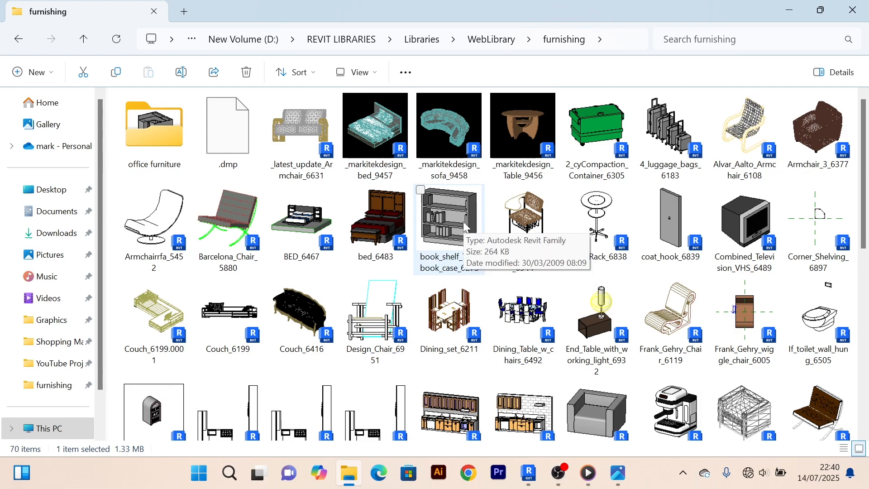
pyautogui.scroll(-3, 463, 222)
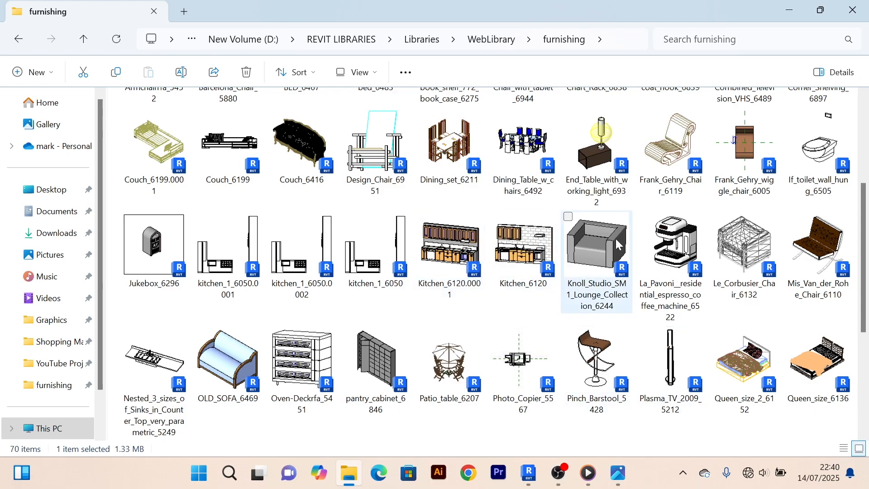
pyautogui.scroll(-4, 615, 238)
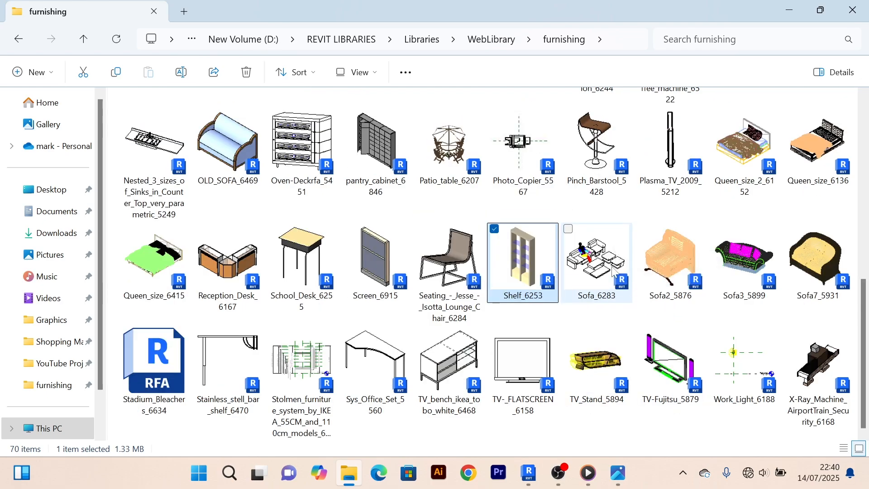
# Open the Shelf_6253 family, load it into the bungalow project and dismiss the Show Mass notice.
pyautogui.doubleClick(531, 257)
pyautogui.click(402, 229)
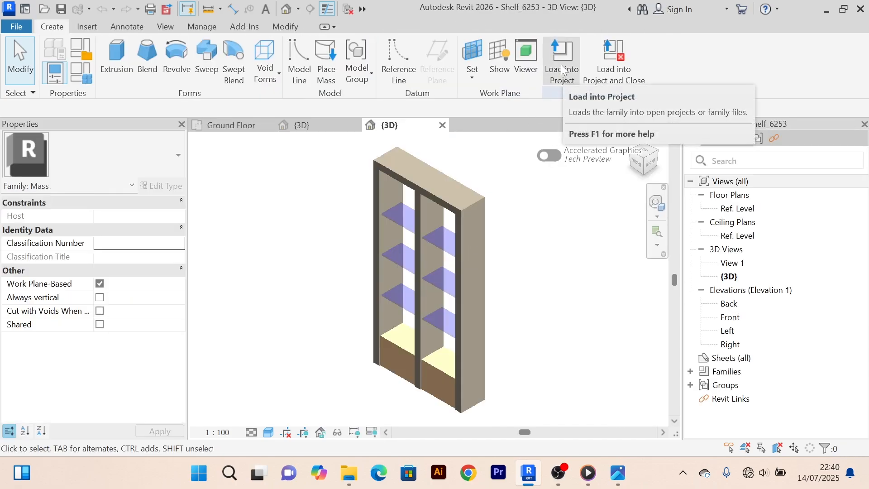
pyautogui.click(561, 68)
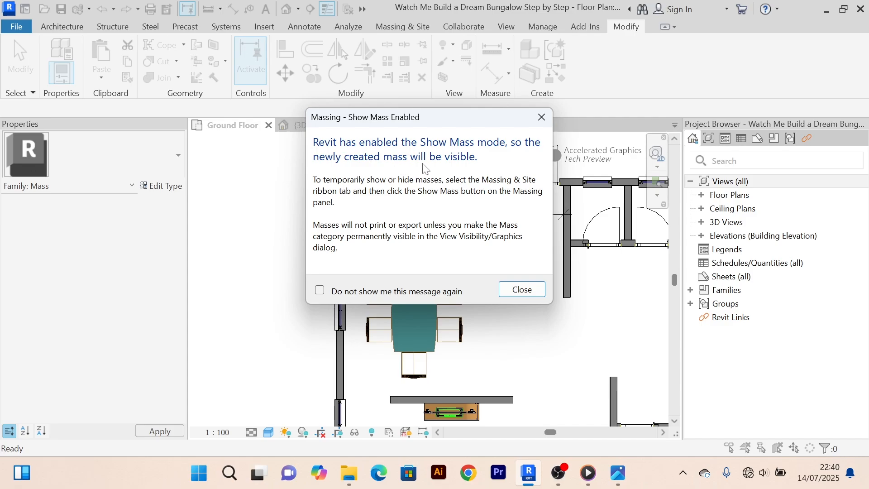
pyautogui.click(516, 290)
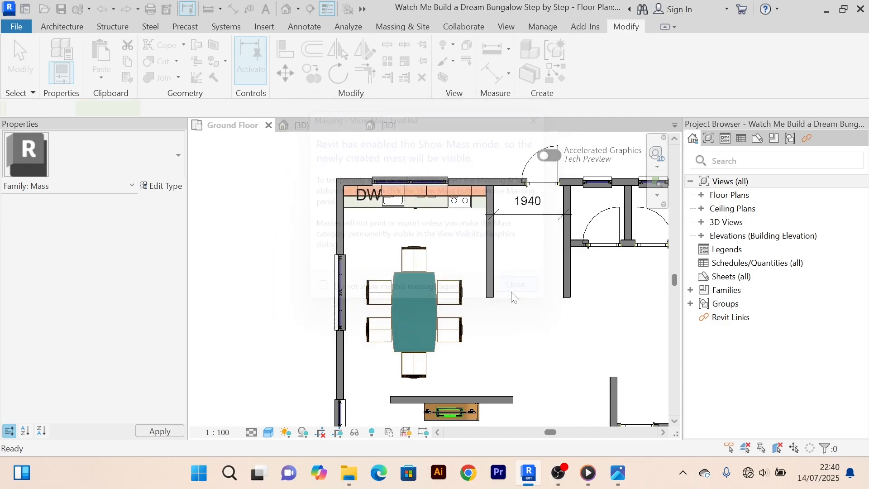
# Switch the shelf's placement from faces to the Ground Floor work plane.
pyautogui.moveTo(504, 296); pyautogui.dragTo(400, 224, button='middle')
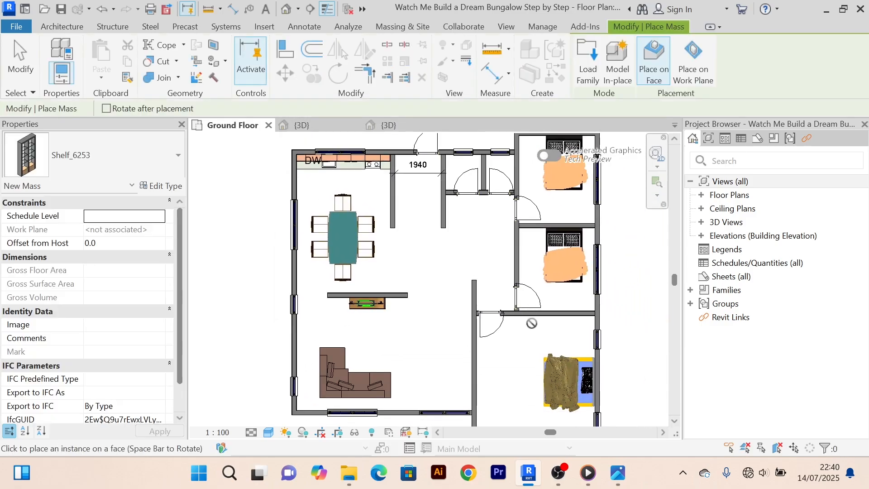
pyautogui.moveTo(531, 323); pyautogui.dragTo(499, 279, button='middle')
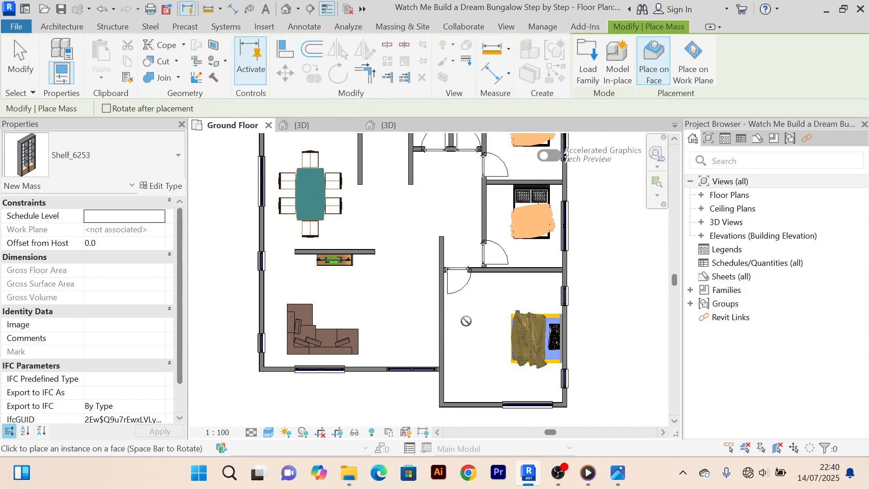
pyautogui.scroll(-2, 466, 322)
pyautogui.scroll(2, 465, 355)
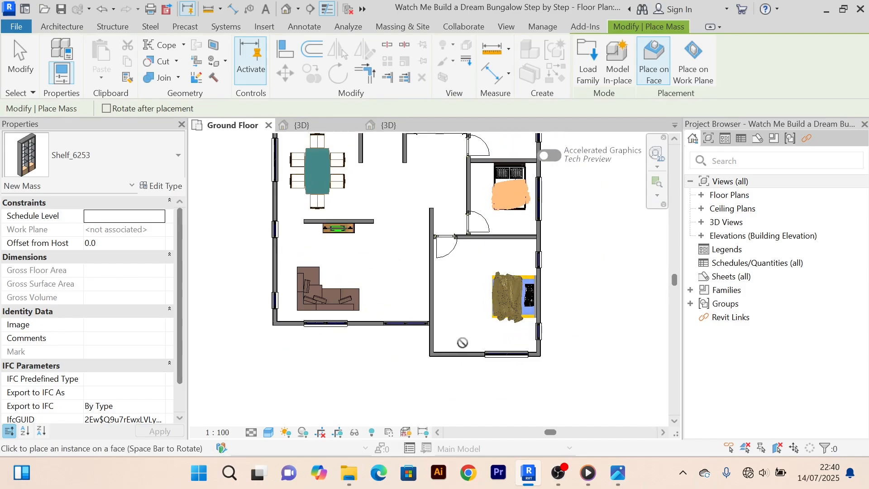
pyautogui.moveTo(462, 333); pyautogui.dragTo(476, 356, button='middle')
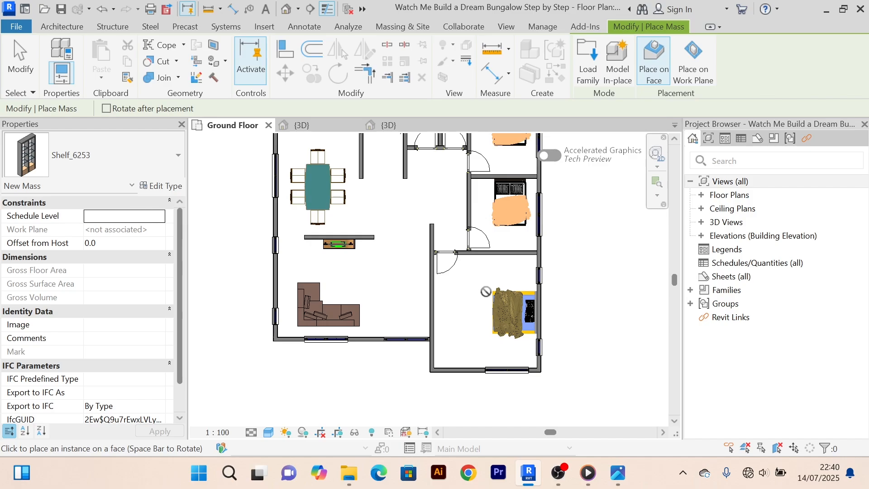
pyautogui.click(695, 77)
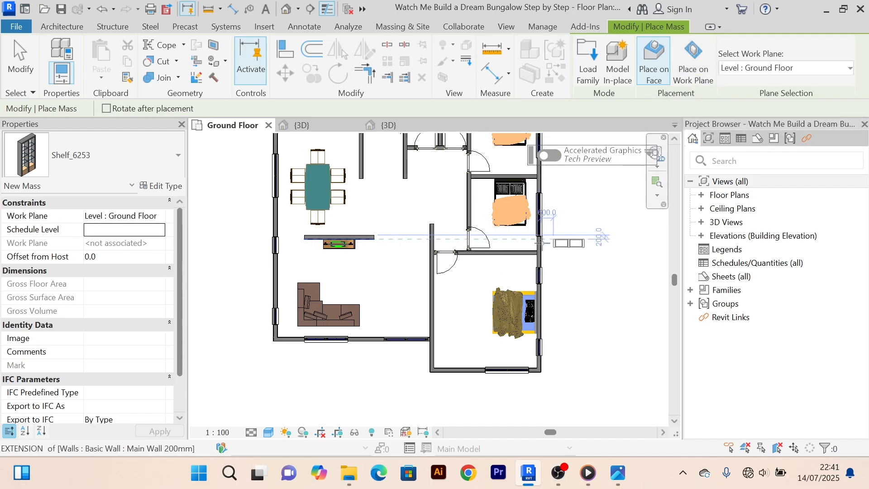
pyautogui.scroll(3, 493, 253)
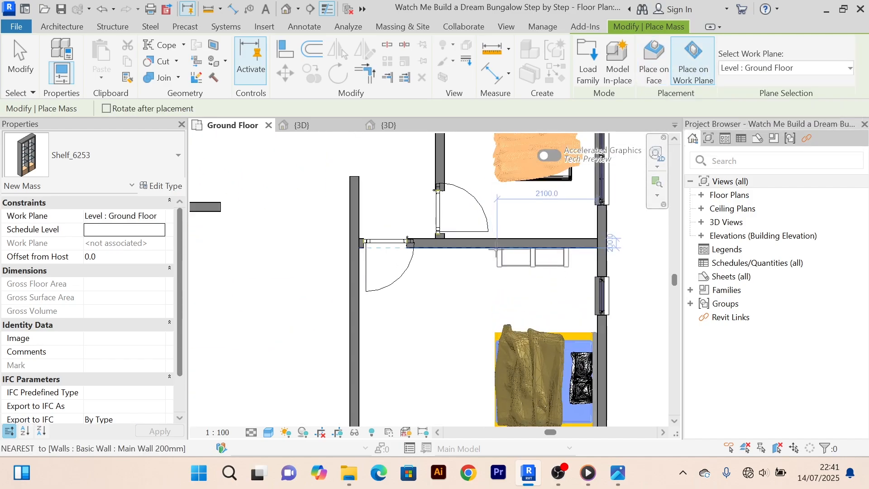
pyautogui.click(655, 69)
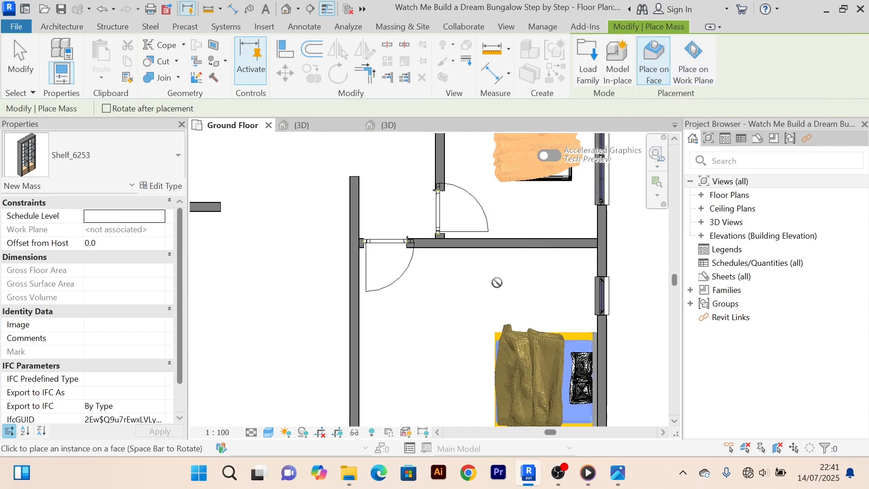
pyautogui.click(700, 76)
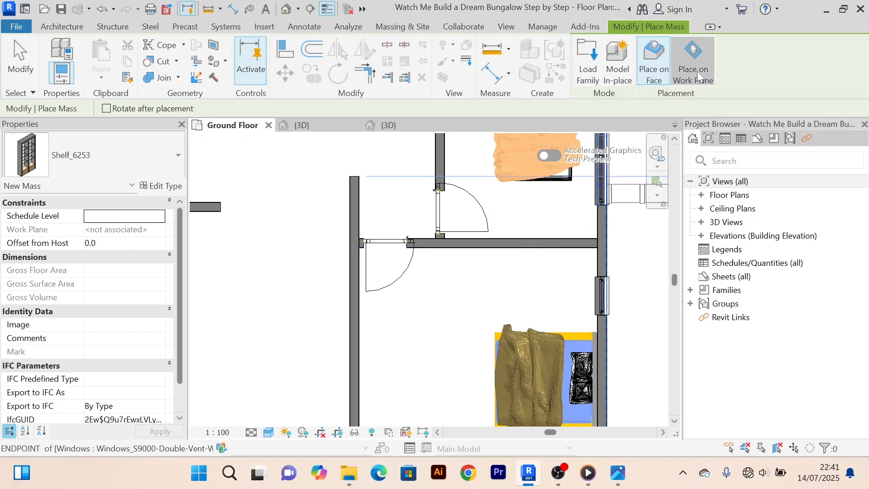
# Rotate the Shelf_6253 vertically and place it against the west wall of the bottom bedroom, below the door.
pyautogui.moveTo(422, 380); pyautogui.dragTo(465, 247, button='middle')
pyautogui.scroll(-1, 459, 305)
pyautogui.scroll(1, 395, 322)
pyautogui.scroll(1, 418, 304)
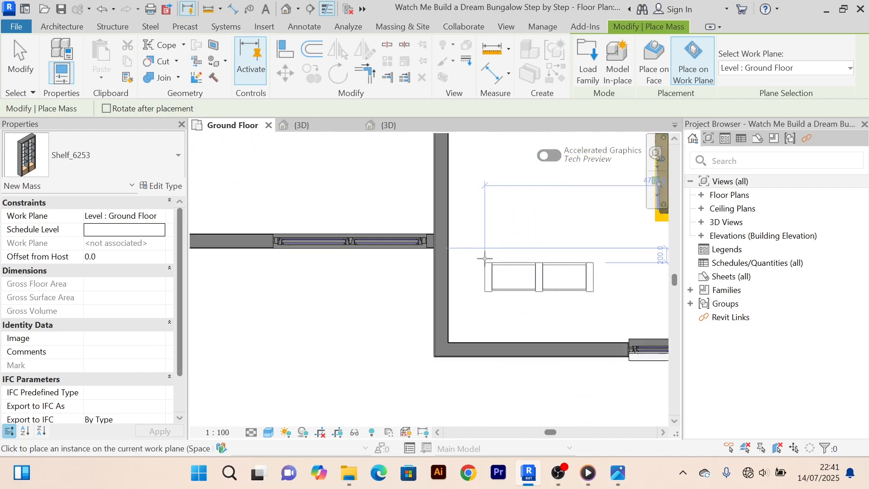
pyautogui.scroll(1, 484, 258)
pyautogui.scroll(-2, 469, 280)
pyautogui.moveTo(479, 297); pyautogui.dragTo(438, 308, button='middle')
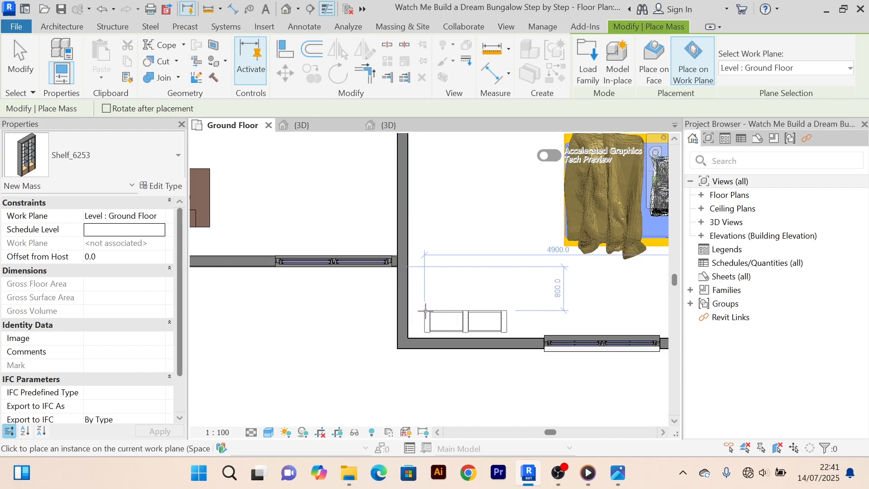
pyautogui.scroll(-2, 421, 315)
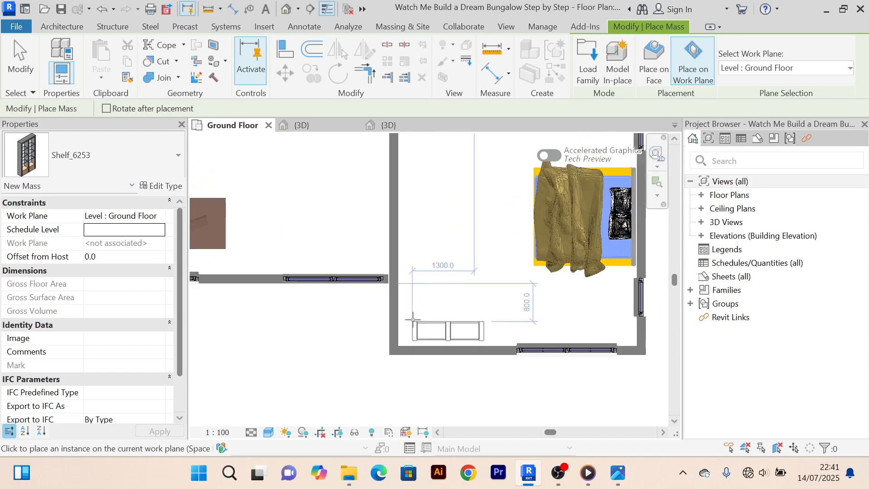
pyautogui.press('space')
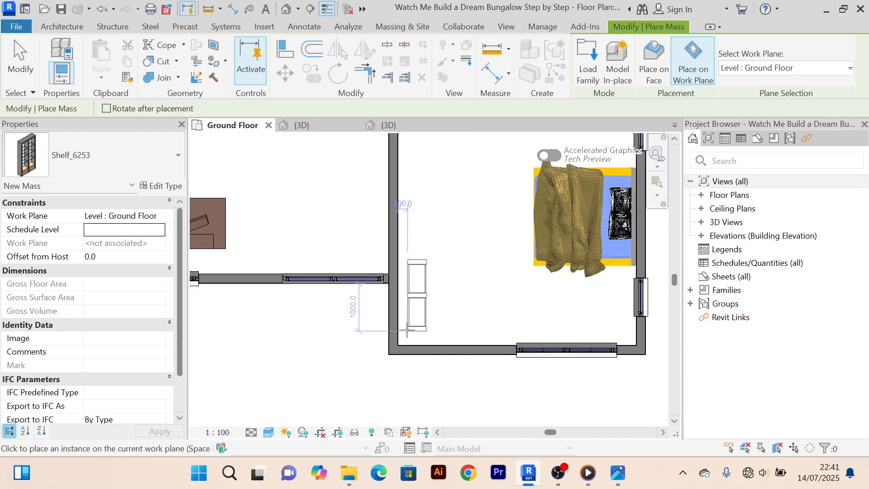
pyautogui.scroll(-3, 401, 335)
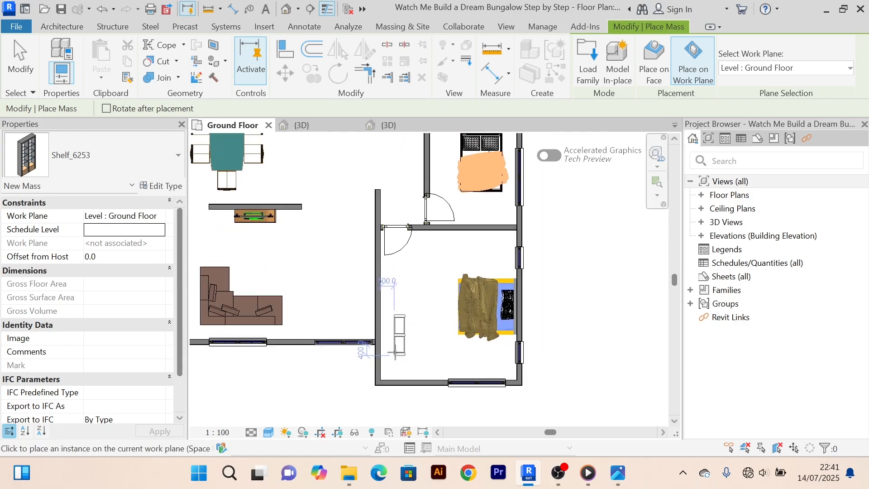
pyautogui.scroll(2, 393, 322)
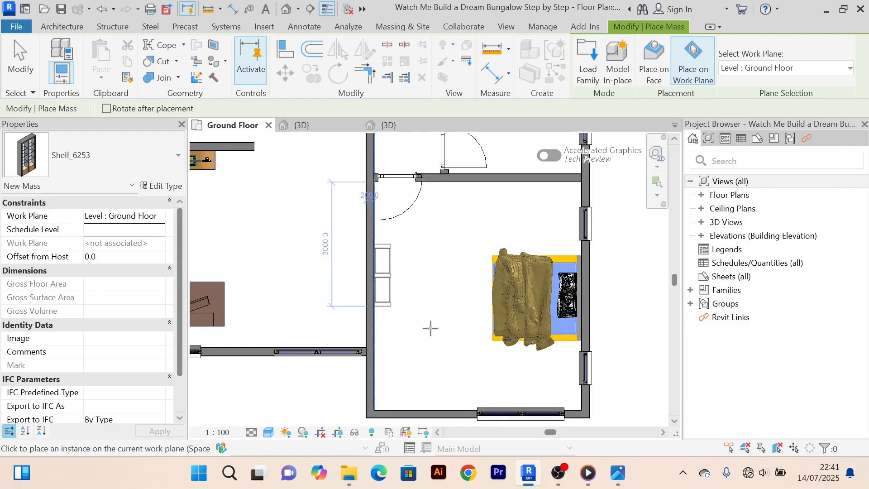
pyautogui.click(376, 305)
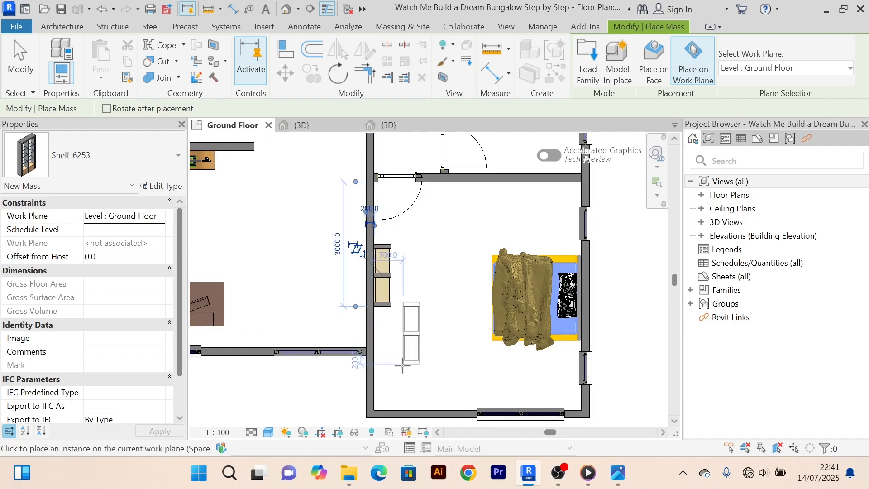
# Place a second shelf directly below the first along the bottom bedroom's west wall.
pyautogui.click(377, 365)
pyautogui.scroll(-1, 434, 348)
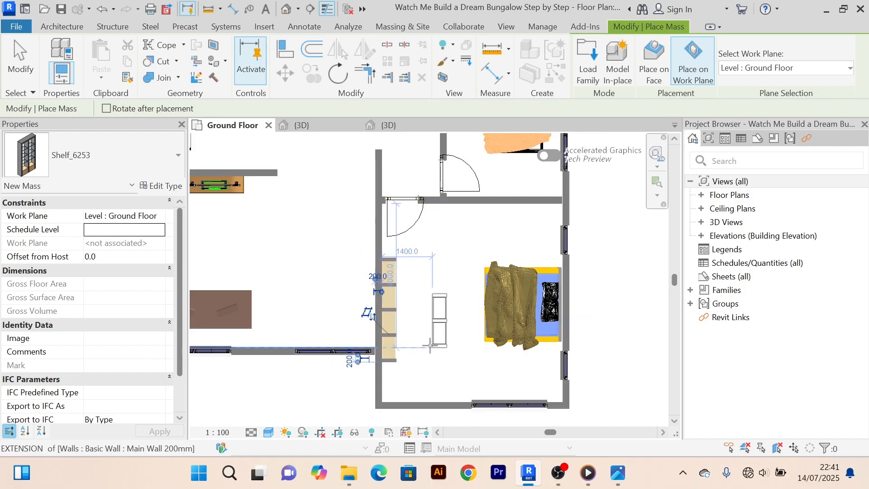
pyautogui.moveTo(433, 353); pyautogui.dragTo(390, 337, button='middle')
pyautogui.scroll(3, 385, 348)
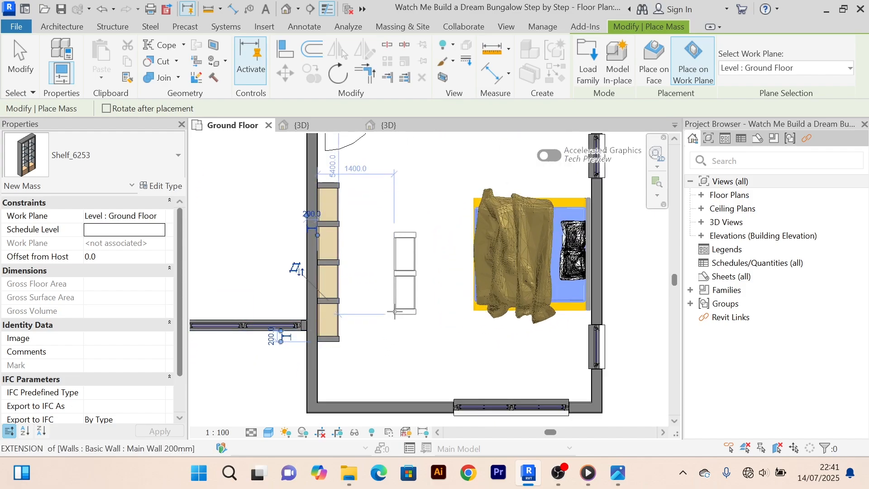
# Place a horizontal shelf against the lower wall of the middle bedroom, opposite the foot of the bed.
pyautogui.scroll(-4, 386, 348)
pyautogui.moveTo(435, 272); pyautogui.dragTo(398, 332, button='middle')
pyautogui.scroll(1, 380, 272)
pyautogui.scroll(1, 408, 335)
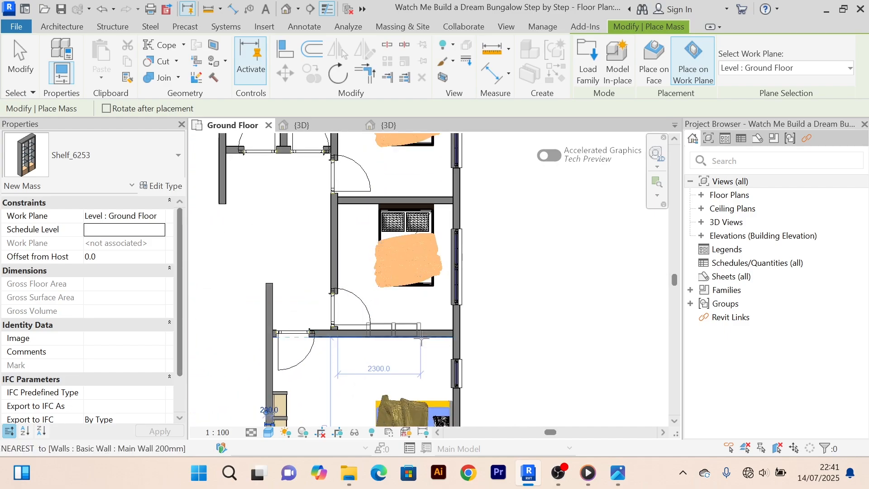
pyautogui.scroll(1, 422, 339)
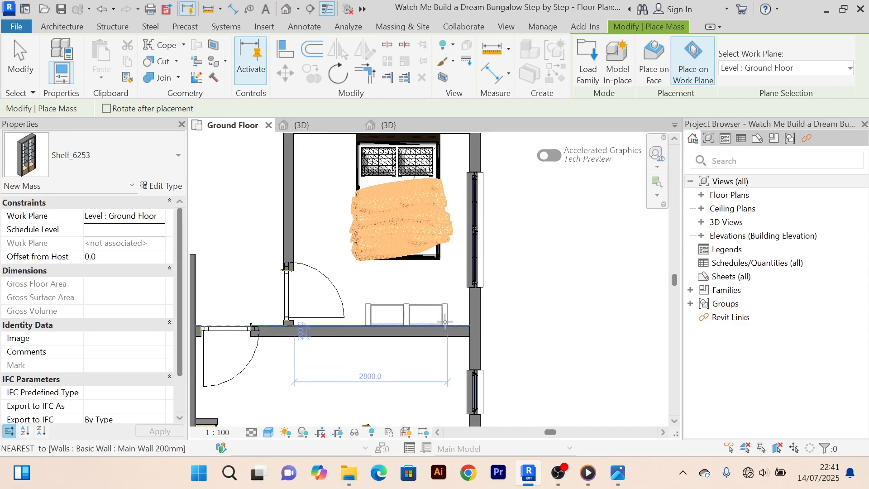
pyautogui.click(444, 322)
# Place a matching shelf against the lower wall of the top bedroom and end shelf placement.
pyautogui.scroll(-4, 458, 258)
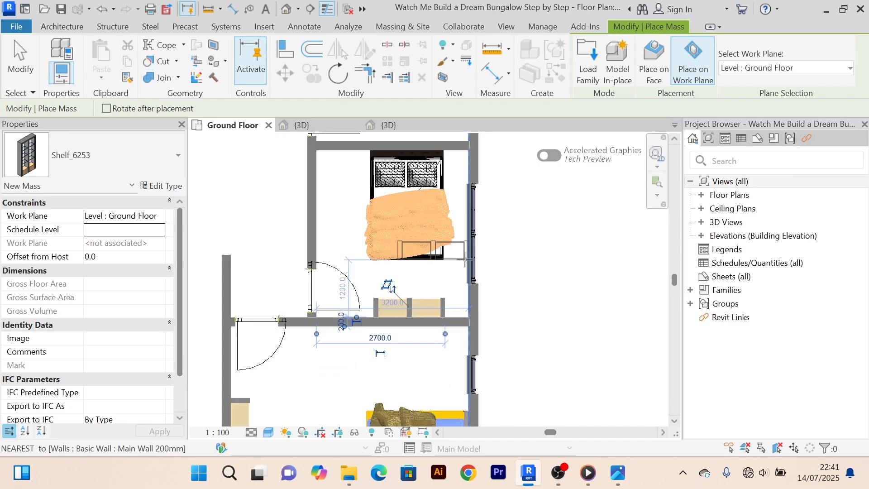
pyautogui.moveTo(492, 267); pyautogui.dragTo(491, 402, button='middle')
pyautogui.scroll(3, 456, 297)
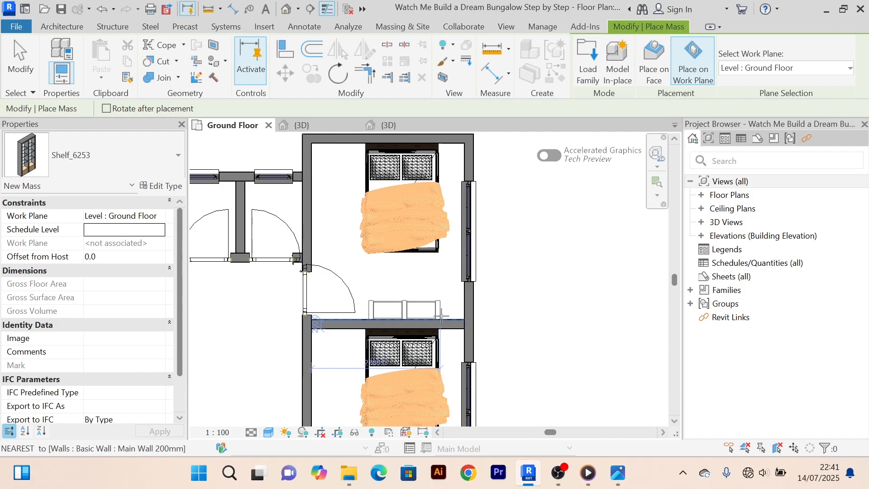
pyautogui.click(441, 315)
pyautogui.scroll(-3, 520, 258)
pyautogui.rightClick(561, 179)
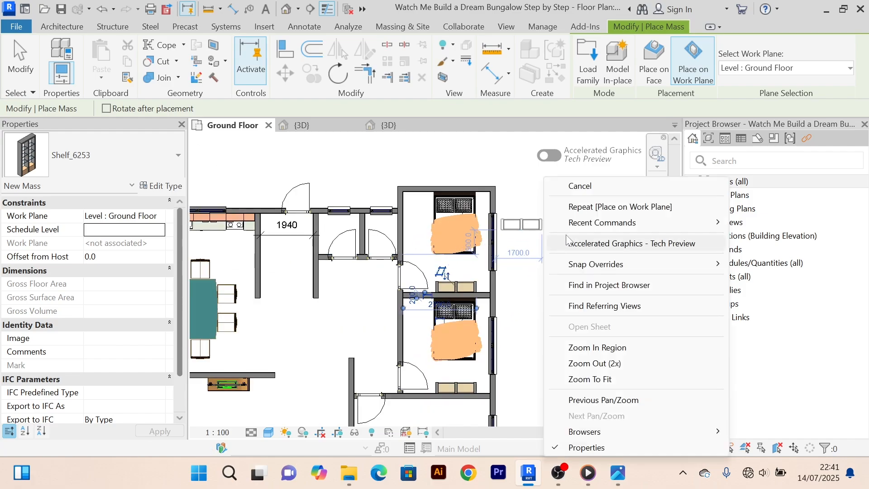
pyautogui.click(584, 187)
pyautogui.rightClick(556, 276)
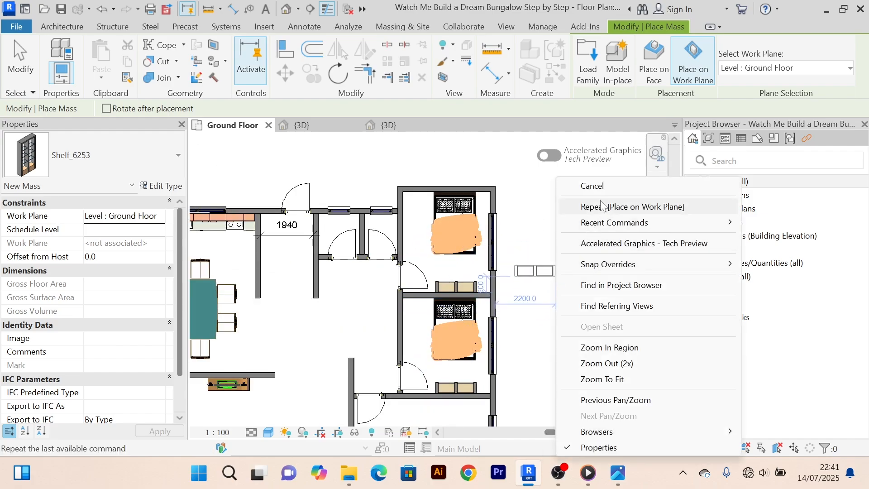
pyautogui.click(605, 190)
# Examine the shelves in the three bedrooms and review the overall ground floor furniture layout.
pyautogui.scroll(2, 534, 310)
pyautogui.moveTo(538, 312); pyautogui.dragTo(549, 266, button='middle')
pyautogui.scroll(2, 465, 272)
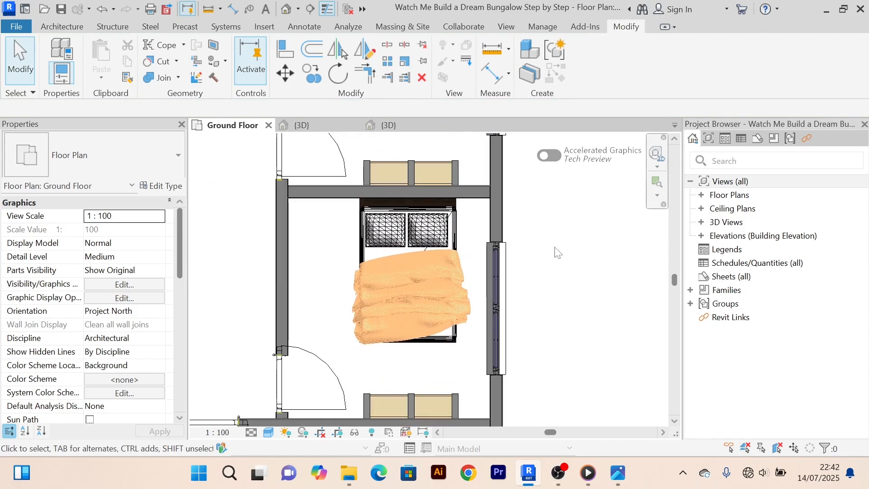
pyautogui.scroll(-2, 555, 253)
pyautogui.moveTo(565, 230); pyautogui.dragTo(521, 285, button='middle')
pyautogui.scroll(-2, 569, 255)
pyautogui.scroll(2, 546, 255)
pyautogui.scroll(-2, 545, 254)
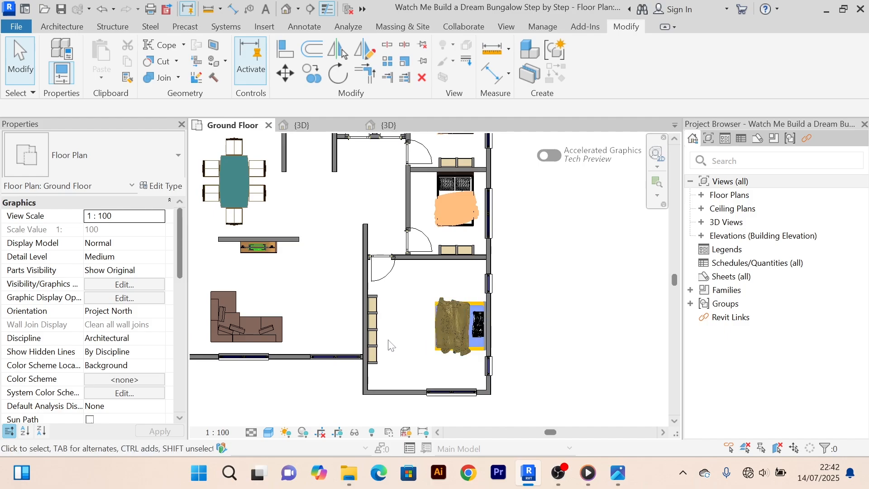
pyautogui.scroll(2, 411, 319)
pyautogui.scroll(-1, 411, 318)
pyautogui.moveTo(412, 313)
pyautogui.mouseDown(button='middle')
pyautogui.moveTo(415, 307)
pyautogui.moveTo(402, 318)
pyautogui.mouseUp(button='middle')
pyautogui.scroll(-1, 410, 316)
pyautogui.scroll(1, 409, 302)
pyautogui.scroll(2, 401, 319)
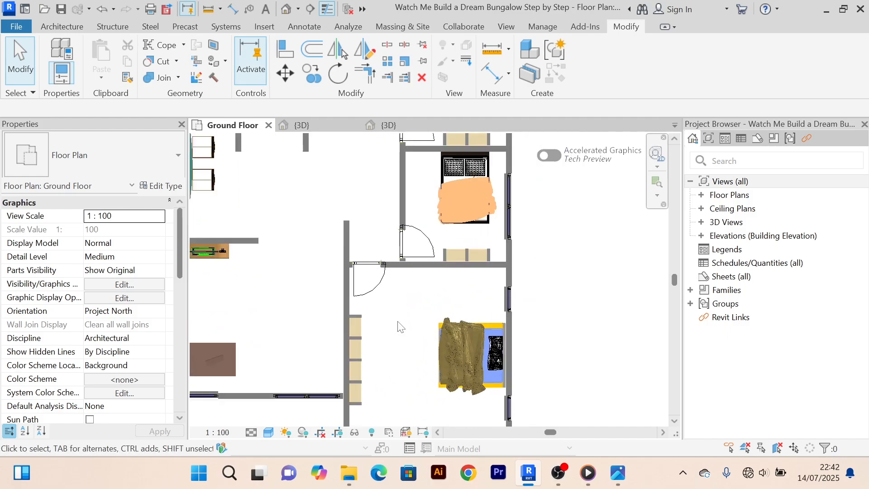
pyautogui.scroll(-2, 411, 310)
pyautogui.scroll(-1, 361, 259)
pyautogui.moveTo(345, 243); pyautogui.dragTo(334, 305, button='middle')
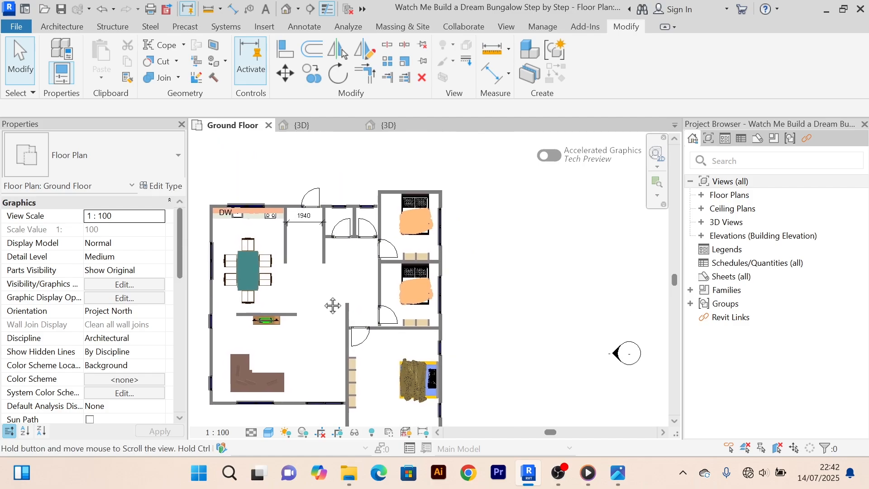
pyautogui.scroll(1, 350, 236)
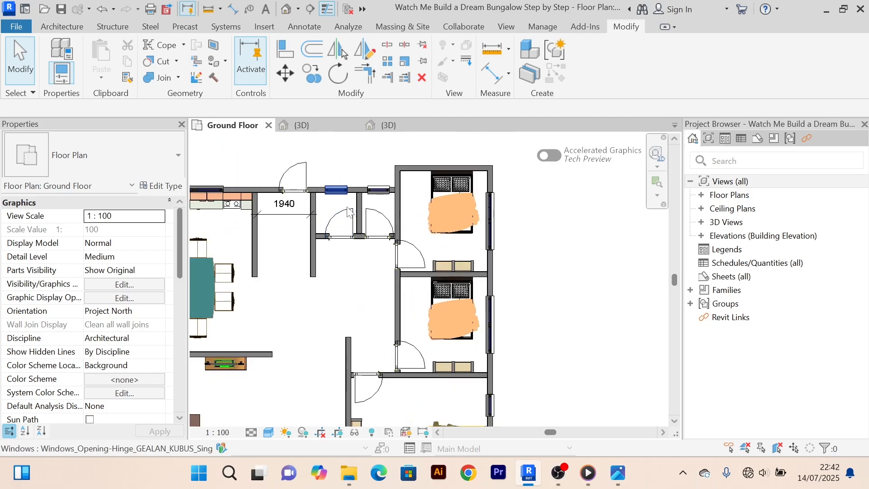
pyautogui.scroll(2, 346, 206)
pyautogui.scroll(-1, 416, 197)
pyautogui.scroll(-1, 325, 252)
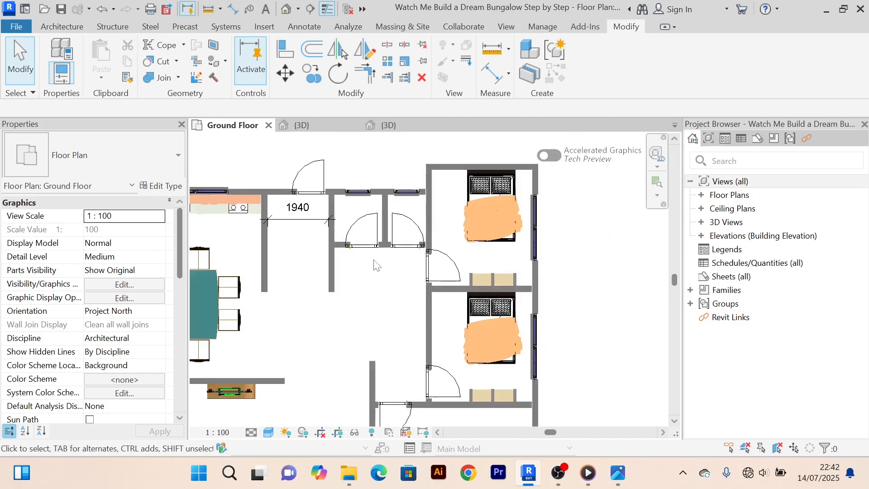
pyautogui.scroll(-2, 380, 271)
pyautogui.moveTo(381, 272); pyautogui.dragTo(374, 258, button='middle')
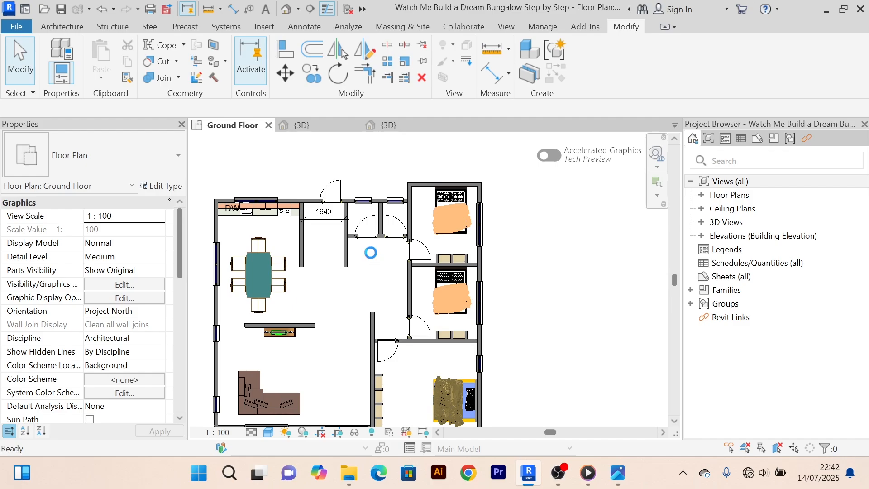
pyautogui.moveTo(387, 317); pyautogui.dragTo(398, 225, button='middle')
pyautogui.scroll(-1, 390, 258)
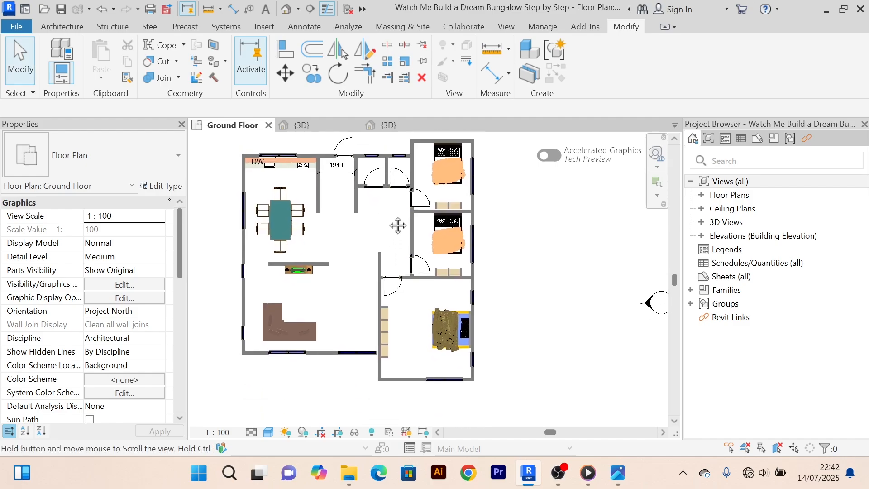
# Switch to File Explorer and open the Sofa_6283 family from the furnishing folder.
pyautogui.click(349, 473)
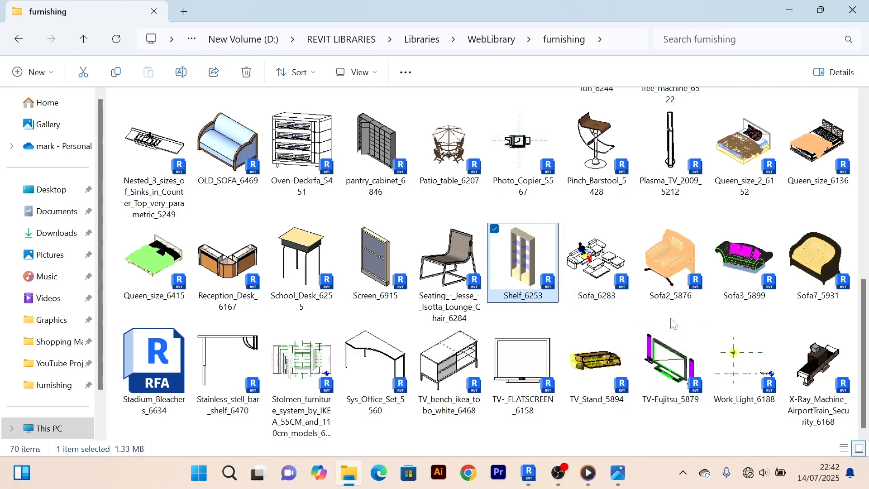
pyautogui.click(618, 265)
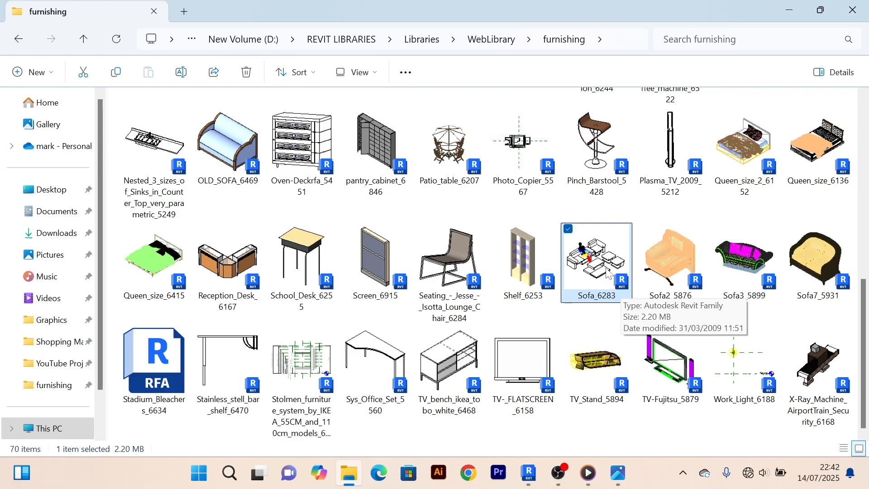
pyautogui.doubleClick(607, 271)
pyautogui.click(460, 235)
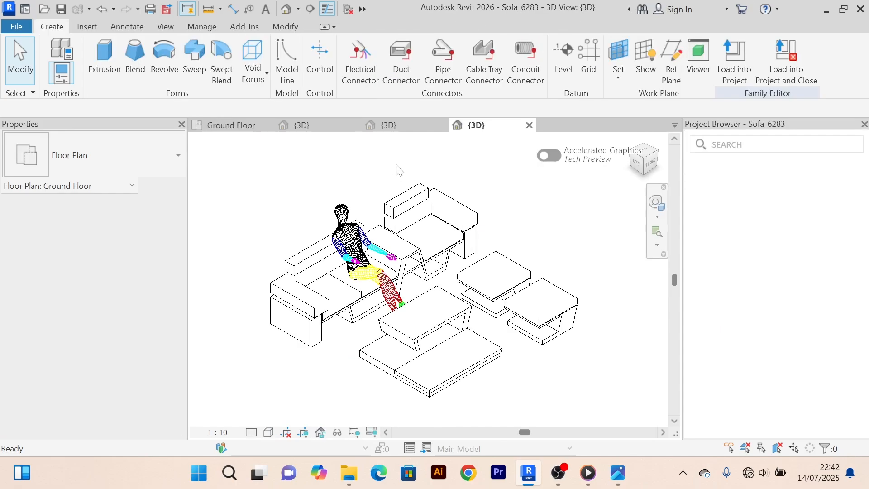
# Close the Shelf_6253 family view and load Sofa_6283 into the bungalow project.
pyautogui.click(388, 125)
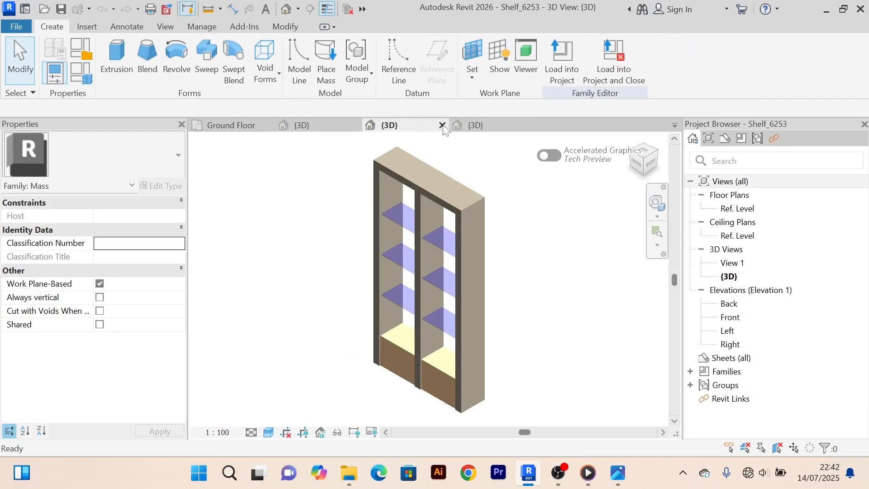
pyautogui.click(442, 125)
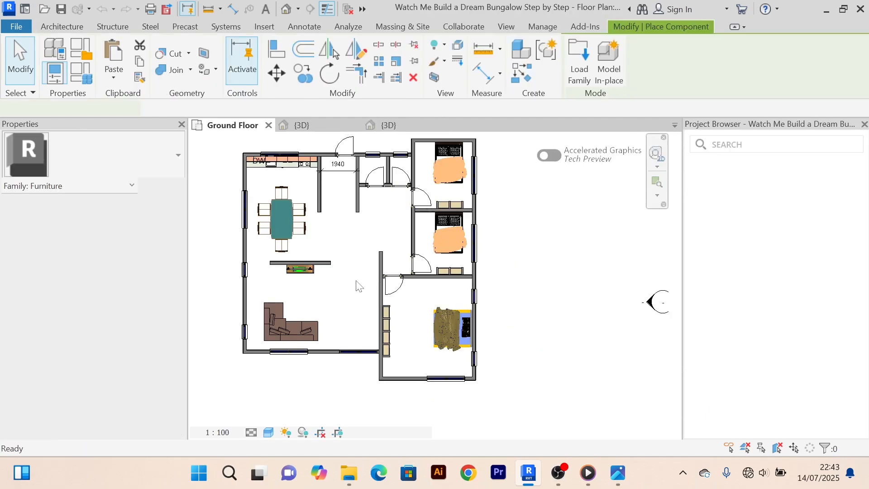
# Rotate the Sofa_6283 set to face the TV, place it in the living room beside the L-shaped sofa and end placement.
pyautogui.scroll(1, 317, 303)
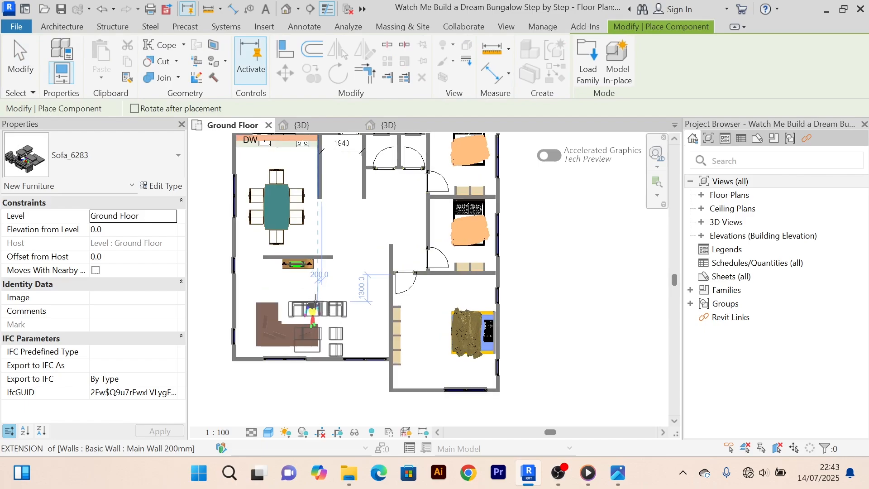
pyautogui.scroll(3, 333, 283)
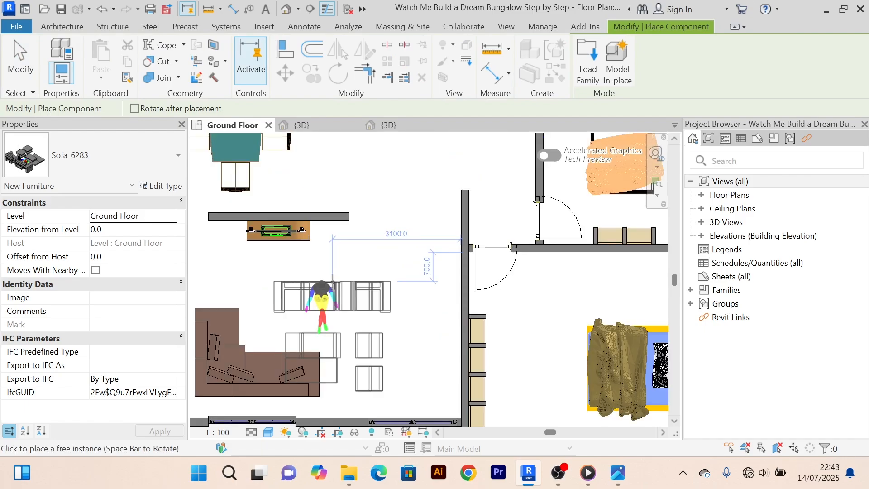
pyautogui.press('space')
pyautogui.press('space')
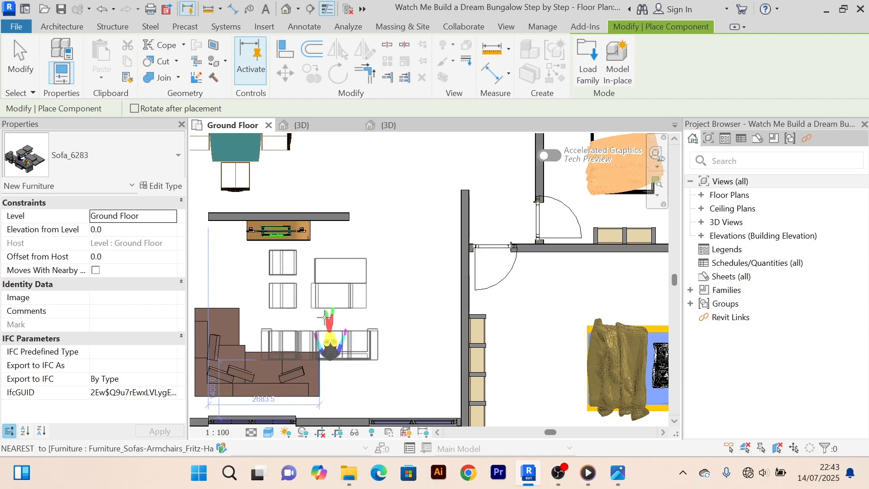
pyautogui.click(315, 361)
pyautogui.rightClick(393, 178)
pyautogui.click(411, 194)
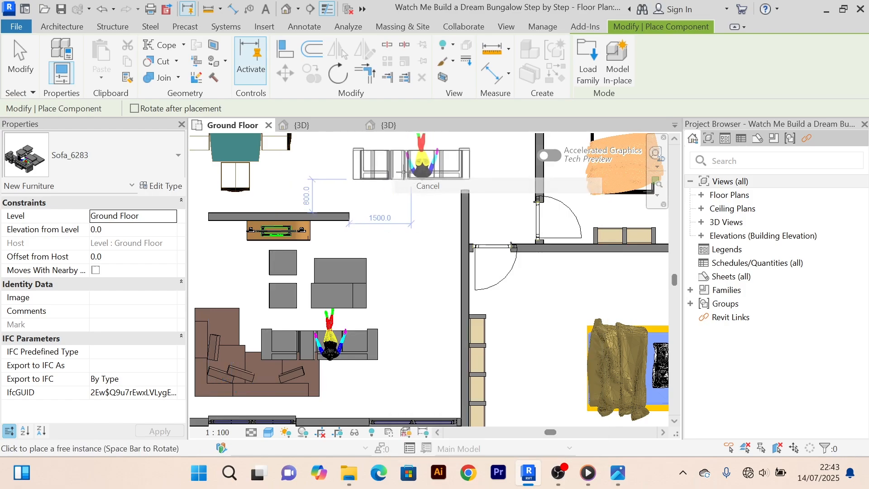
pyautogui.rightClick(398, 172)
pyautogui.click(414, 179)
# Temporarily hide the brown L-shaped sofa in the living room and apply the hiding permanently to the Ground Floor view.
pyautogui.moveTo(246, 359); pyautogui.dragTo(309, 321, button='middle')
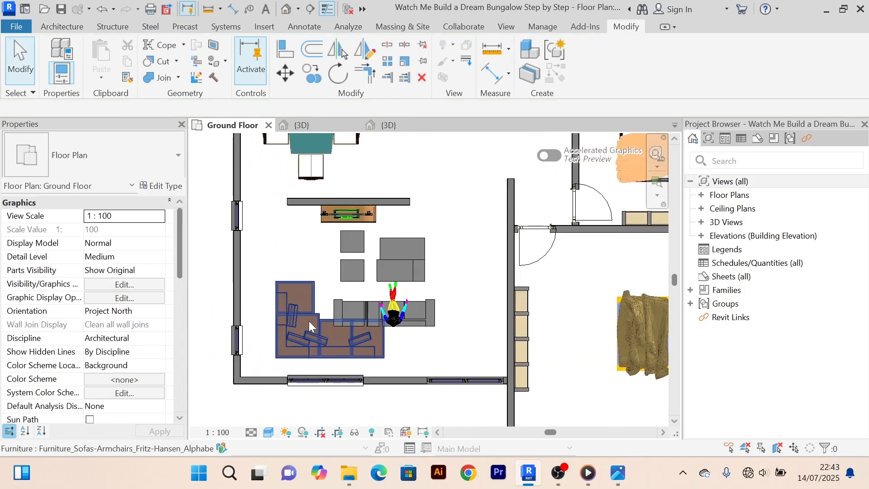
pyautogui.click(292, 309)
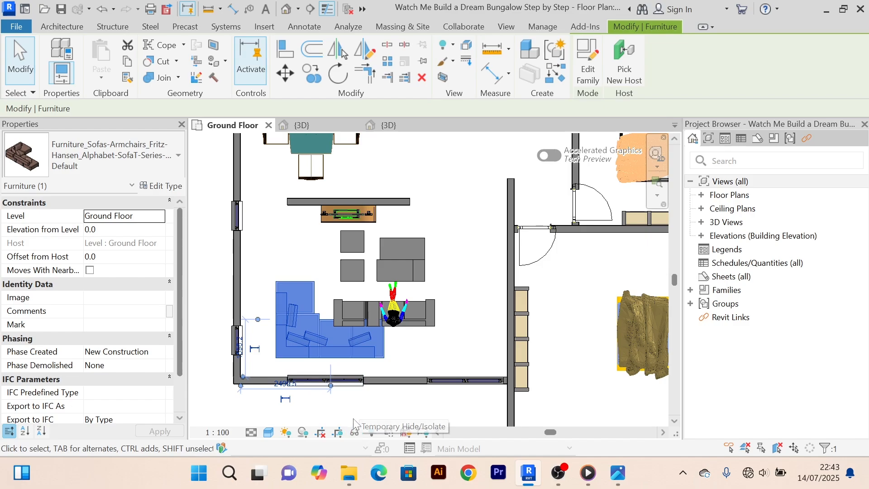
pyautogui.click(355, 433)
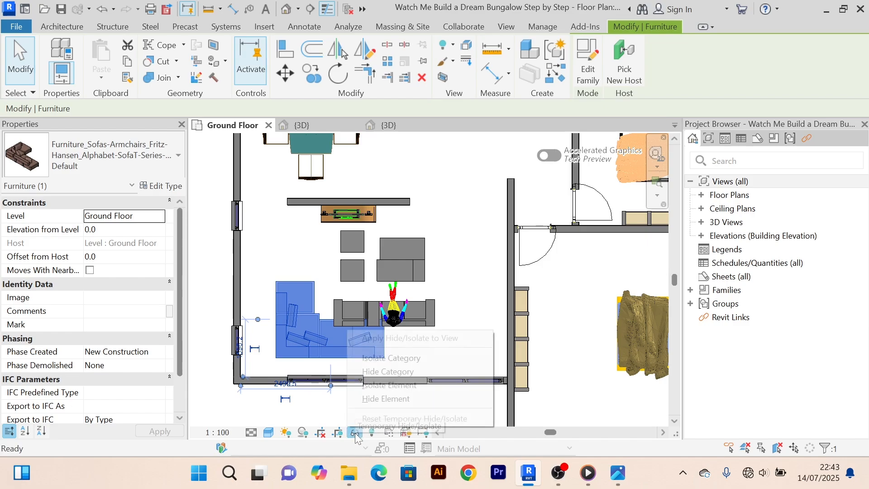
pyautogui.click(361, 400)
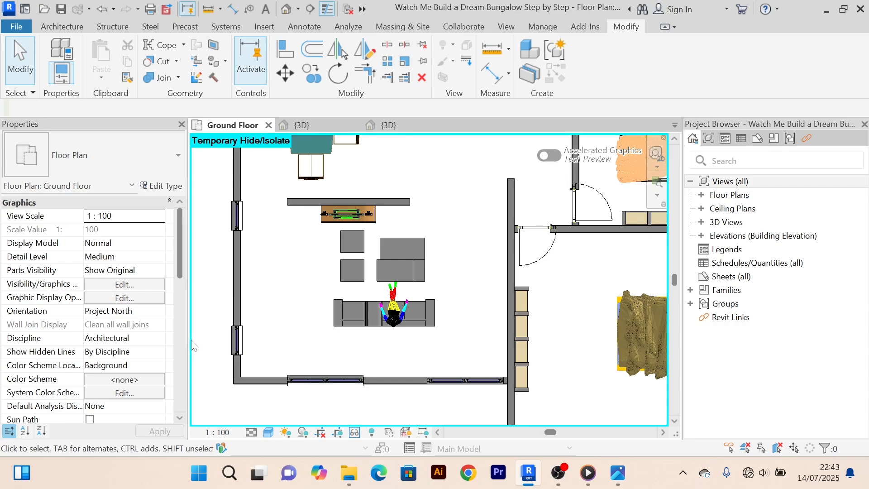
pyautogui.click(355, 435)
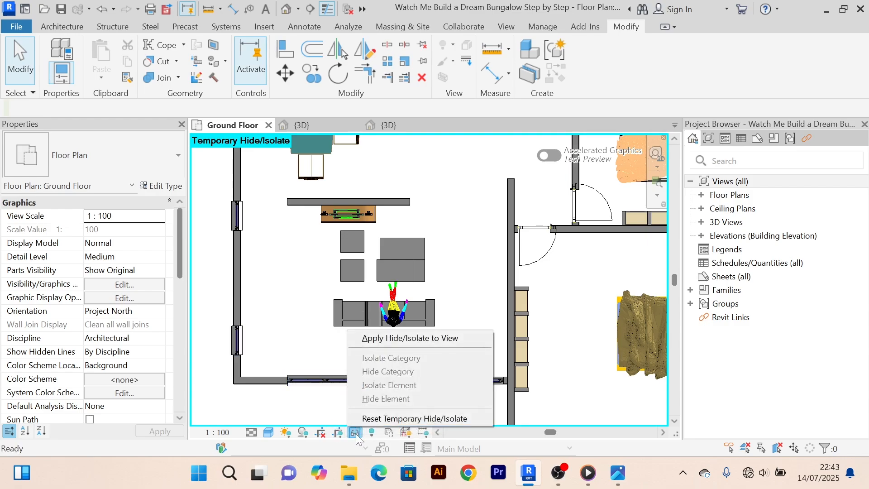
pyautogui.click(387, 338)
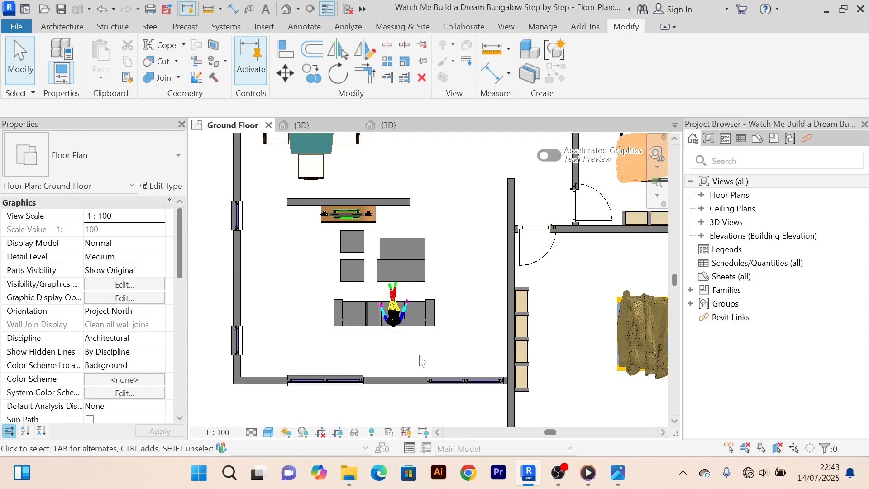
# Nudge the Sofa_6283 set down and to the left in the living room, to about 680 mm from the lower wall.
pyautogui.click(400, 333)
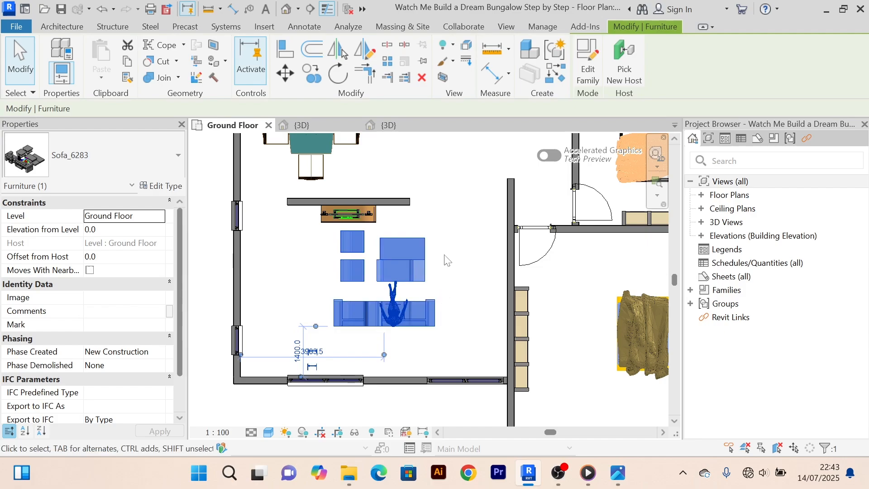
pyautogui.press('Down')
pyautogui.press('Down')
pyautogui.press('Down')
pyautogui.press('Down')
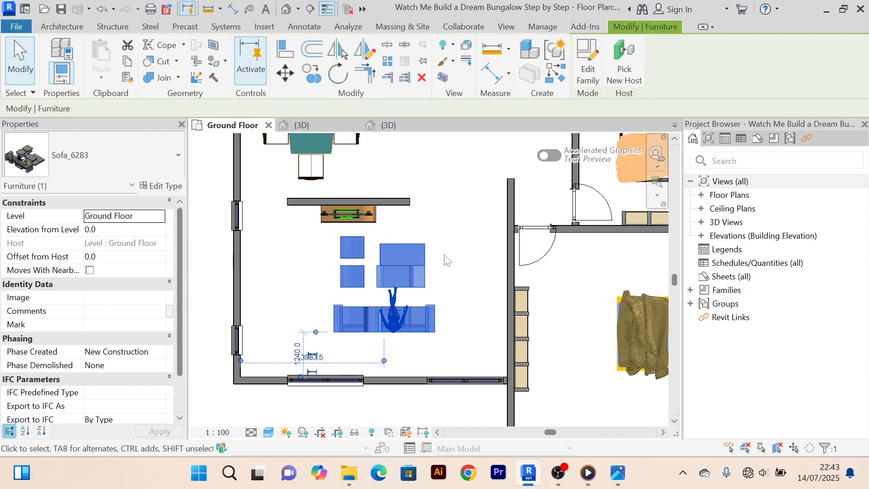
pyautogui.press('Left')
pyautogui.press('Left')
pyautogui.press('Left')
pyautogui.press('Left')
pyautogui.press('Left')
pyautogui.press('Down')
pyautogui.press('Down')
pyautogui.press('Down')
pyautogui.press('Down')
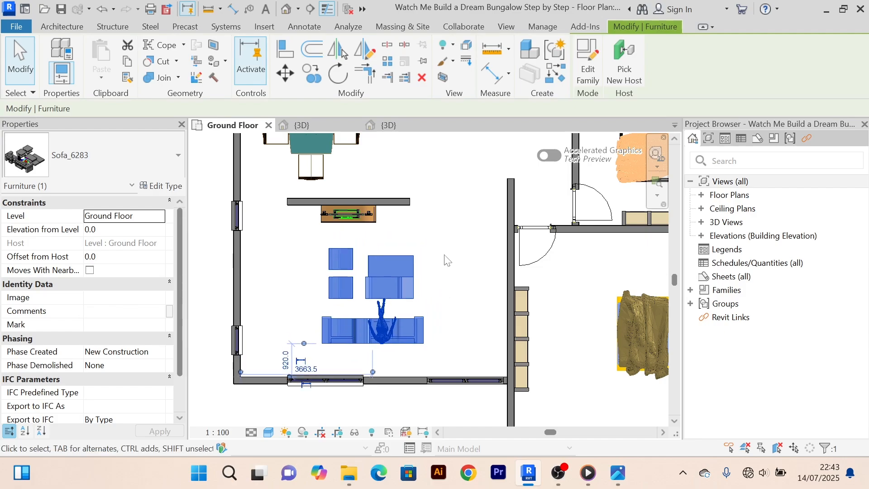
pyautogui.press('Left')
pyautogui.press('Left')
pyautogui.press('Left')
pyautogui.press('Left')
pyautogui.press('Left')
pyautogui.press('Left')
pyautogui.press('Left')
pyautogui.press('Left')
pyautogui.press('Down')
pyautogui.press('Left')
pyautogui.press('Left')
pyautogui.press('Left')
pyautogui.press('Left')
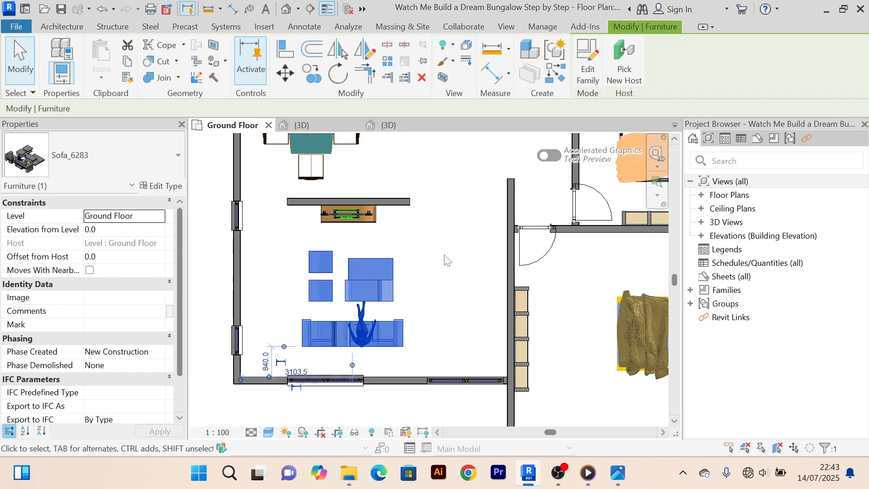
pyautogui.press('Right')
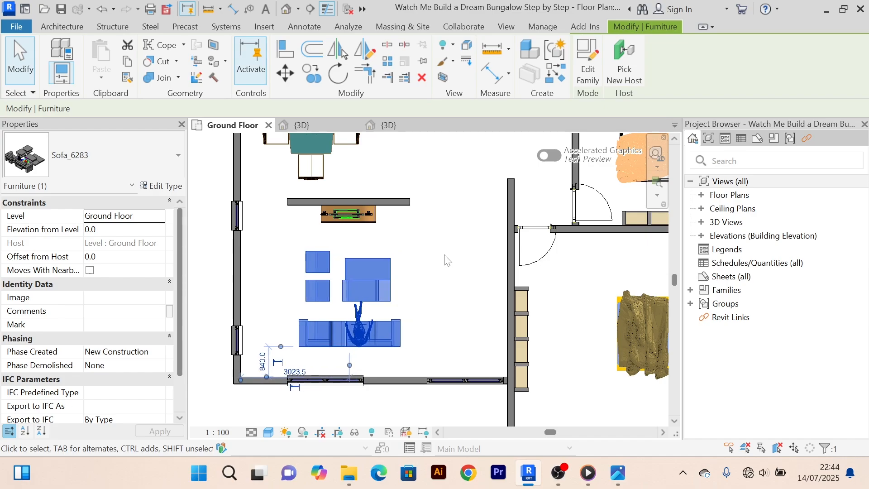
pyautogui.press('Left')
pyautogui.press('Down')
pyautogui.press('Down')
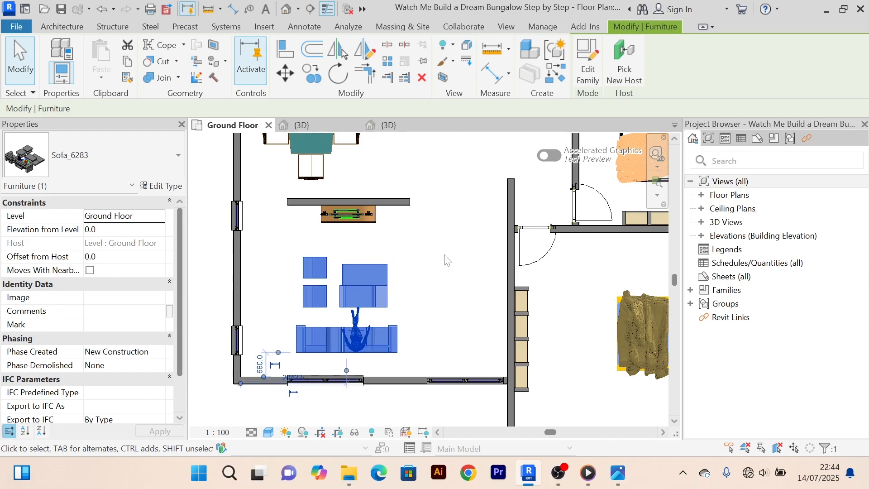
pyautogui.click(442, 252)
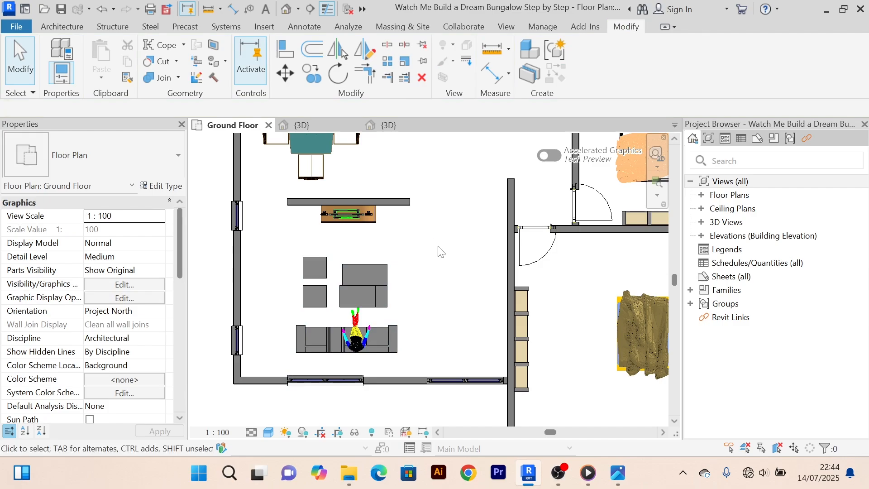
# Close the Sofa_6283 family view and examine the living room sofas and surrounding rooms in the project's 3D view.
pyautogui.click(400, 127)
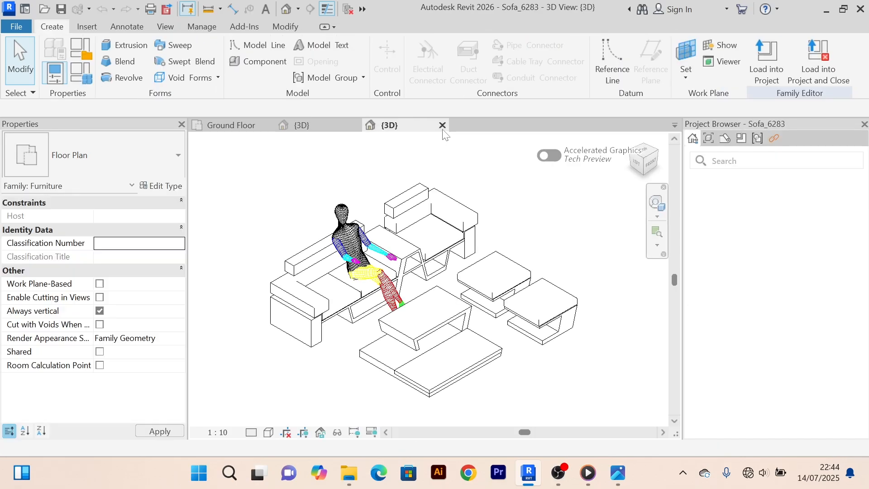
pyautogui.click(441, 124)
pyautogui.click(319, 126)
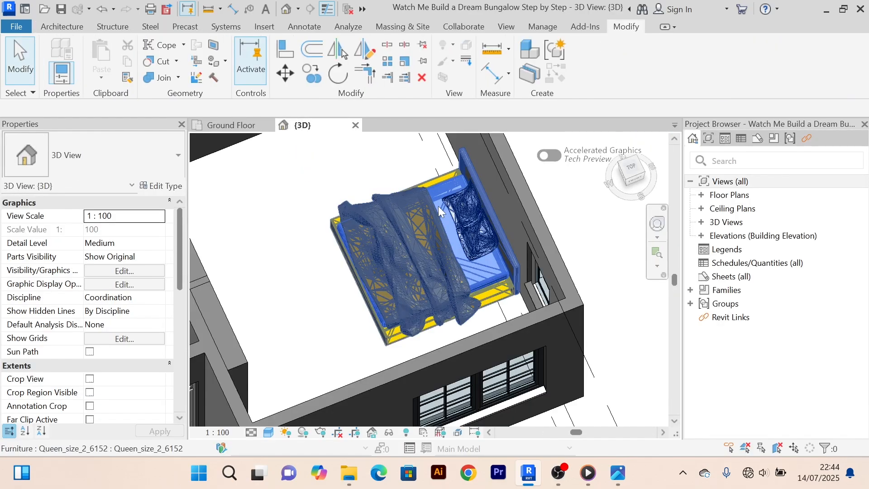
pyautogui.scroll(-5, 353, 272)
pyautogui.moveTo(235, 264); pyautogui.dragTo(452, 233, button='middle')
pyautogui.scroll(2, 371, 292)
pyautogui.scroll(3, 371, 292)
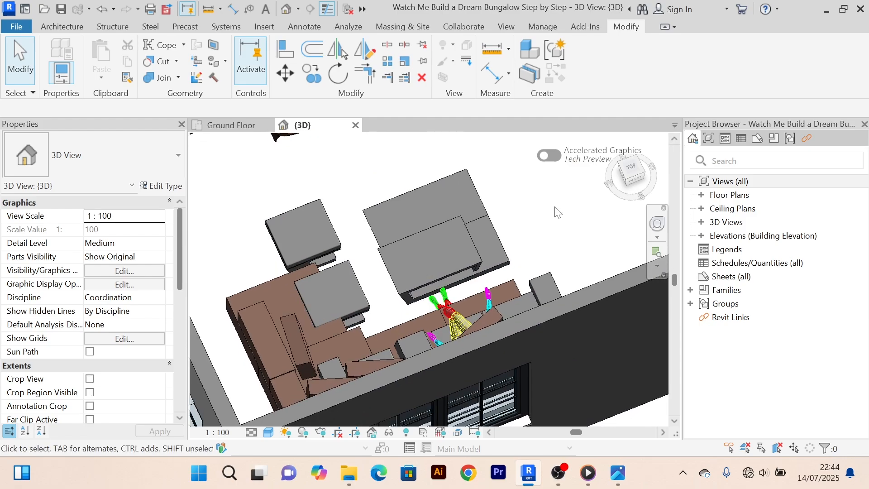
pyautogui.scroll(2, 365, 293)
pyautogui.scroll(-2, 349, 273)
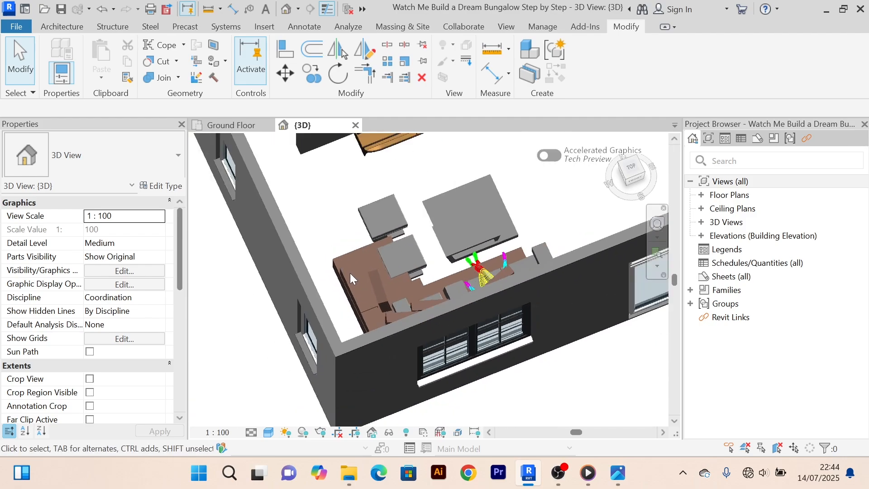
pyautogui.scroll(2, 349, 273)
pyautogui.scroll(-5, 348, 273)
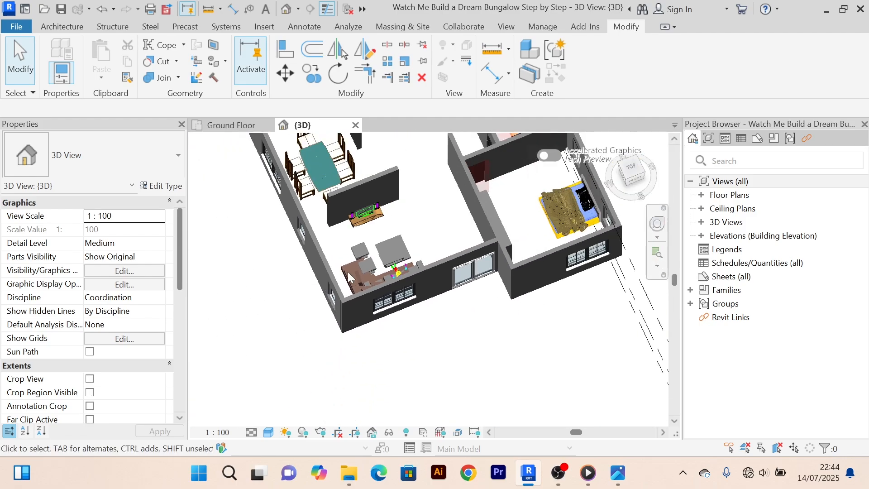
pyautogui.scroll(3, 352, 279)
pyautogui.scroll(-4, 352, 273)
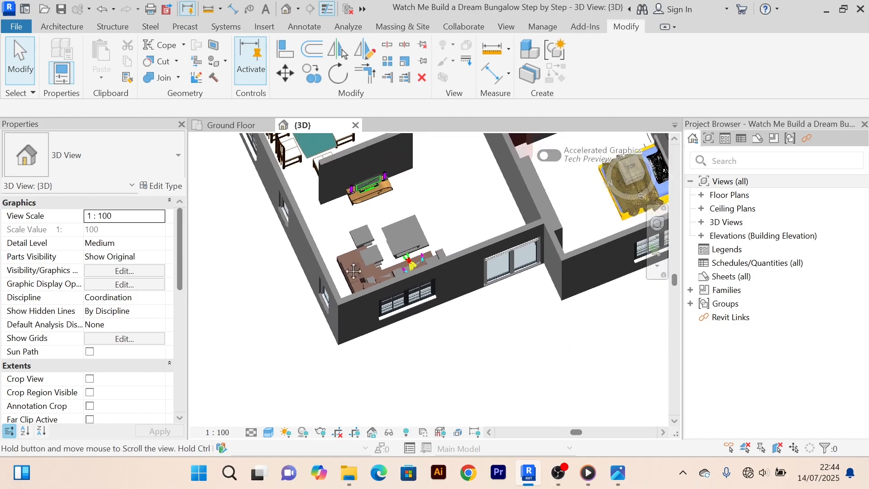
# Return to the Ground Floor plan and reveal its hidden elements around the living room.
pyautogui.click(230, 126)
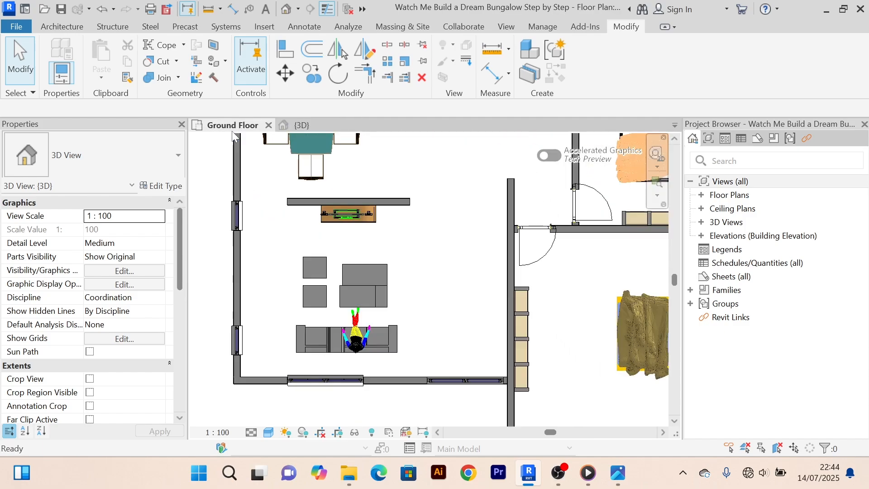
pyautogui.moveTo(431, 335); pyautogui.dragTo(432, 291, button='middle')
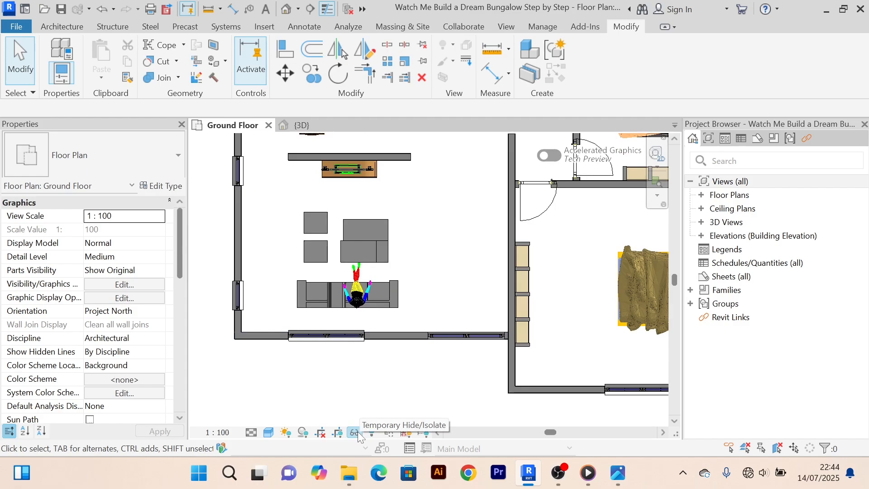
pyautogui.click(355, 433)
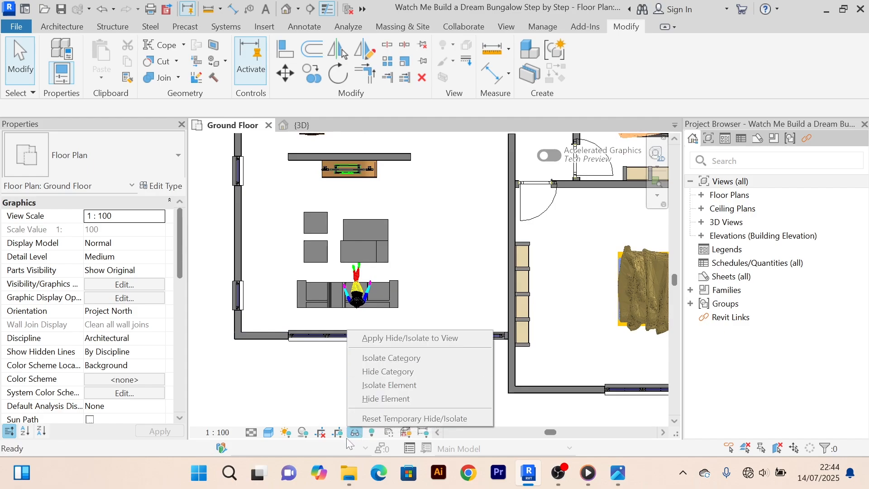
pyautogui.click(329, 408)
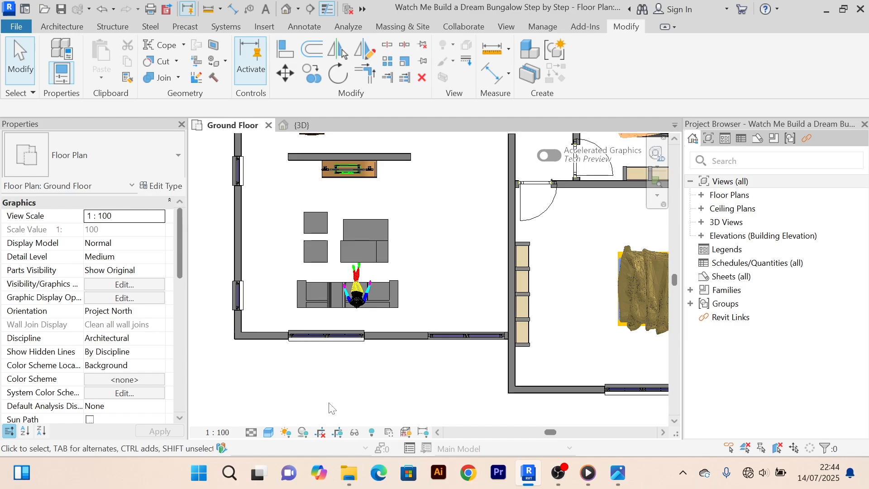
pyautogui.click(372, 433)
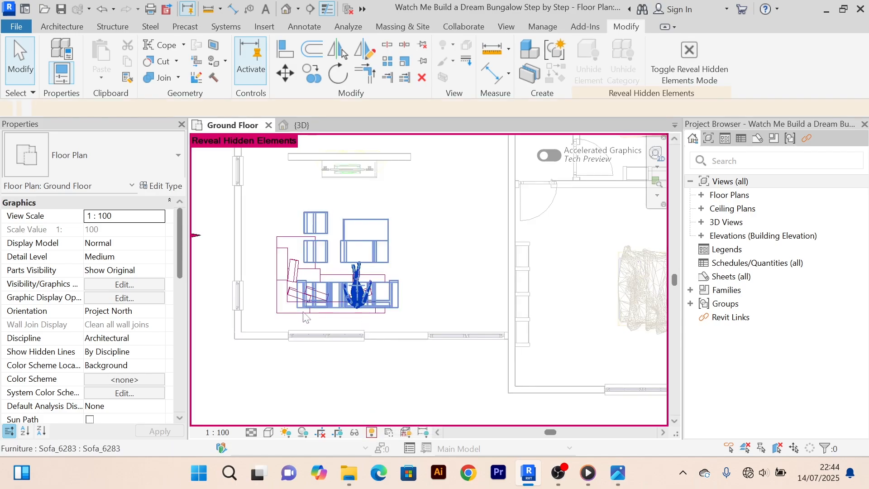
pyautogui.scroll(3, 291, 293)
pyautogui.scroll(-2, 275, 243)
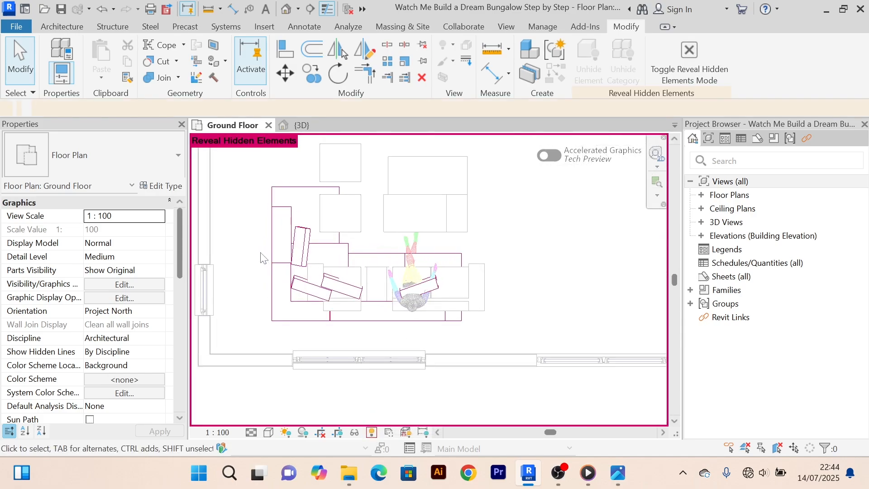
pyautogui.scroll(-2, 455, 282)
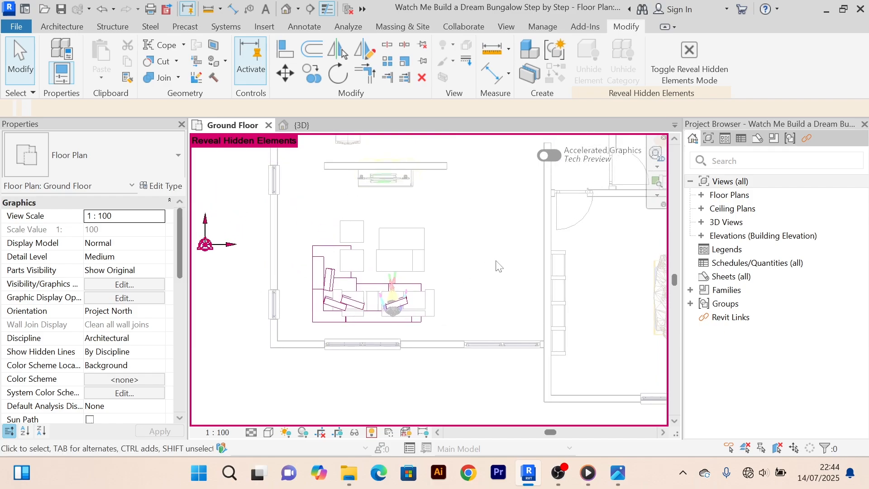
# Unhide the L-shaped sofa element in the Ground Floor view and leave the reveal hidden elements mode.
pyautogui.rightClick(274, 304)
pyautogui.click(430, 291)
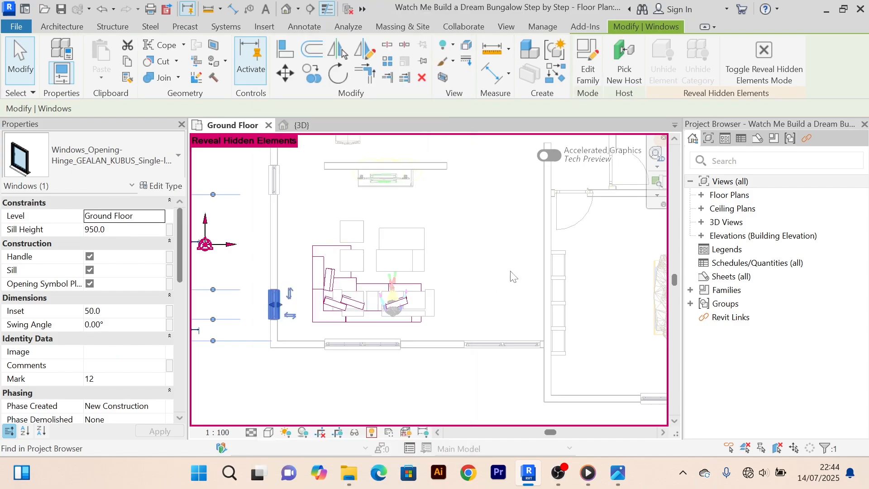
pyautogui.scroll(2, 316, 273)
pyautogui.click(312, 271)
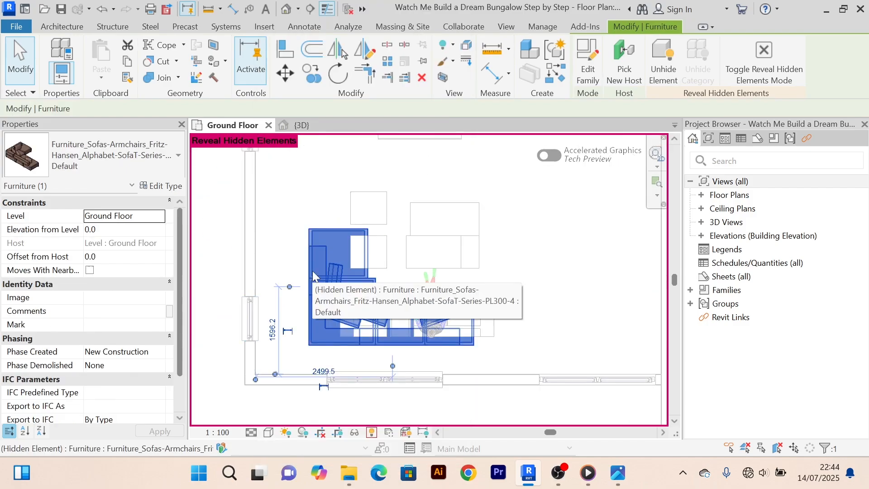
pyautogui.rightClick(313, 274)
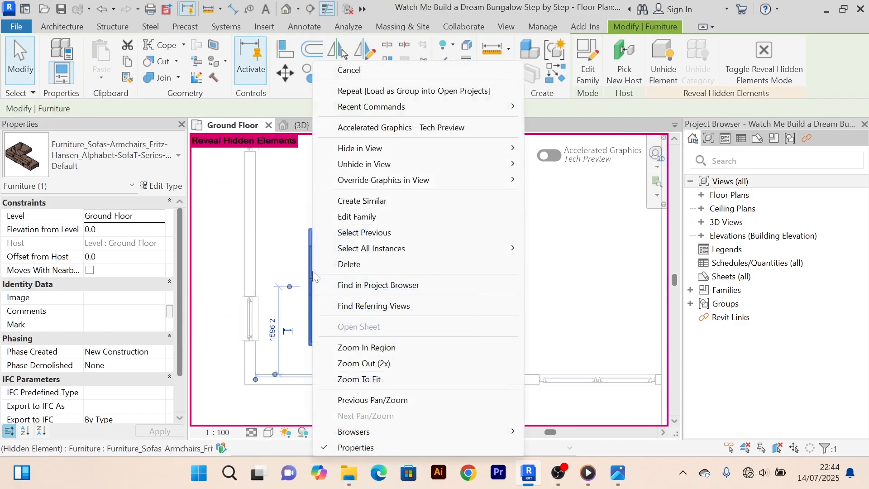
pyautogui.moveTo(379, 167)
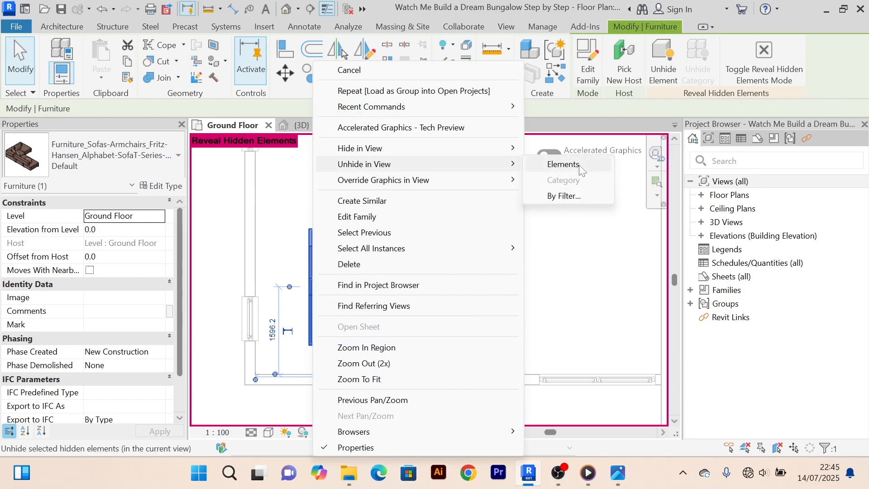
pyautogui.click(564, 164)
pyautogui.scroll(-4, 516, 281)
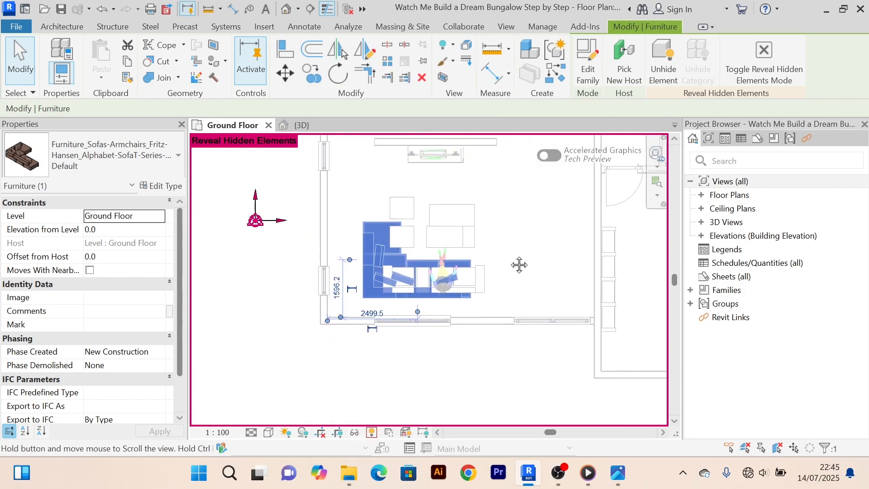
pyautogui.scroll(-1, 510, 259)
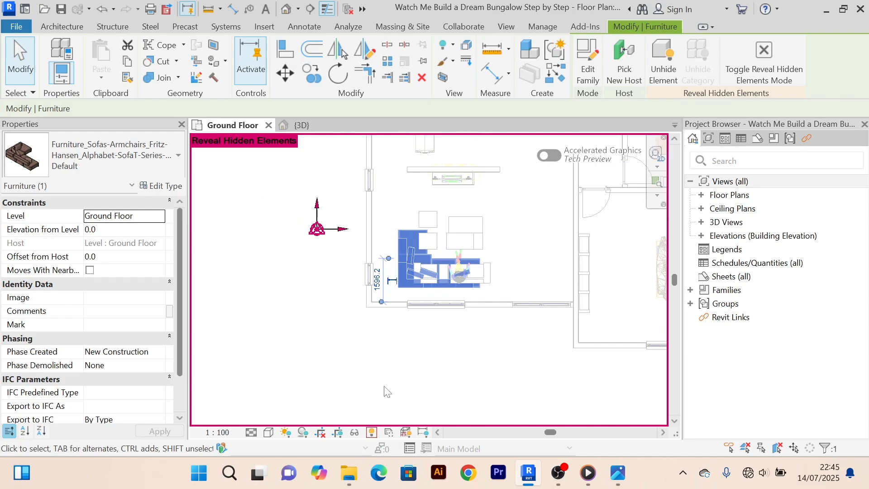
pyautogui.click(372, 433)
# Delete the brown L-shaped sofa overlapping the Sofa_6283 set in the living room.
pyautogui.scroll(3, 379, 226)
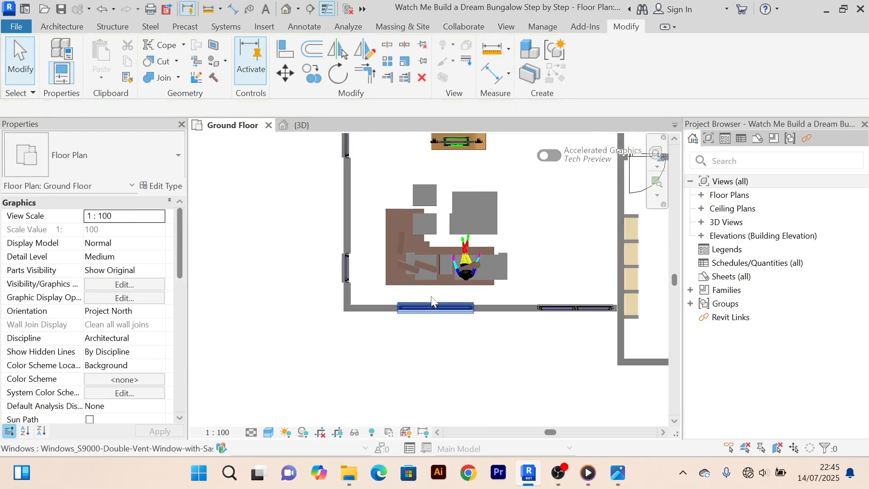
pyautogui.scroll(4, 379, 227)
pyautogui.click(381, 229)
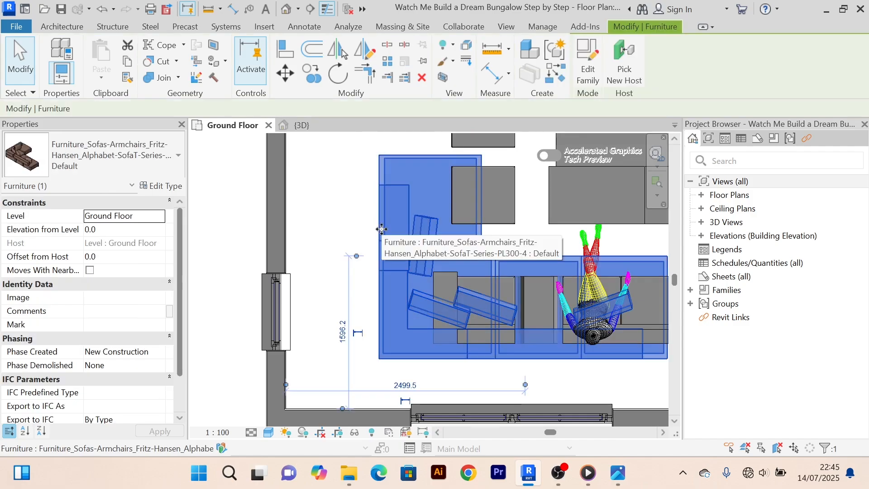
pyautogui.press('Escape')
pyautogui.scroll(-5, 381, 229)
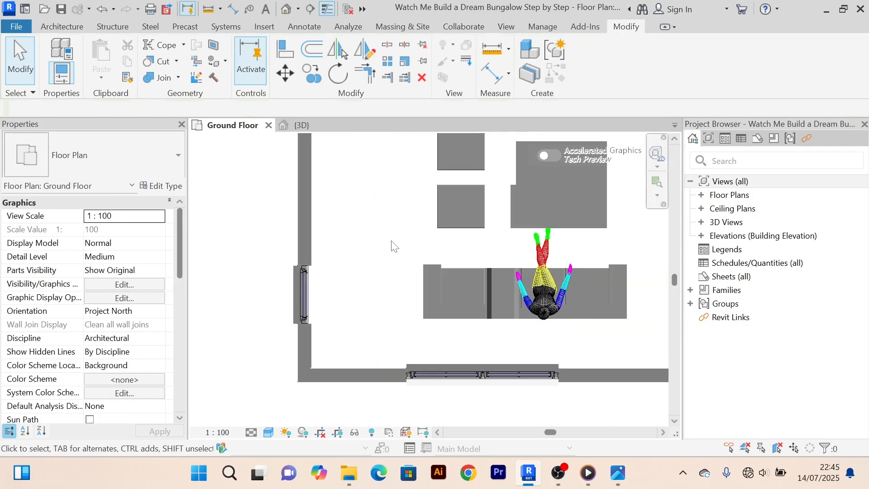
# Examine the furnished Ground Floor plan, from the living room to the two small rooms beside the upper bedroom.
pyautogui.scroll(-2, 516, 239)
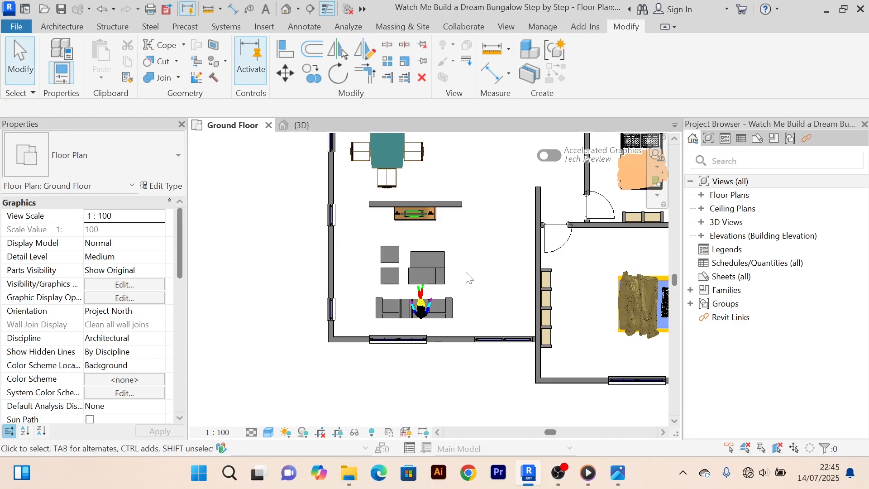
pyautogui.scroll(-3, 469, 278)
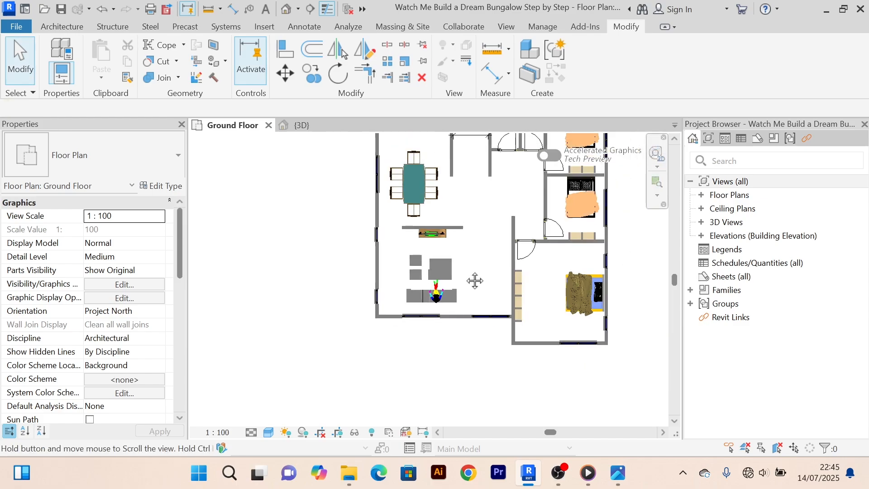
pyautogui.scroll(3, 351, 341)
pyautogui.scroll(-2, 381, 324)
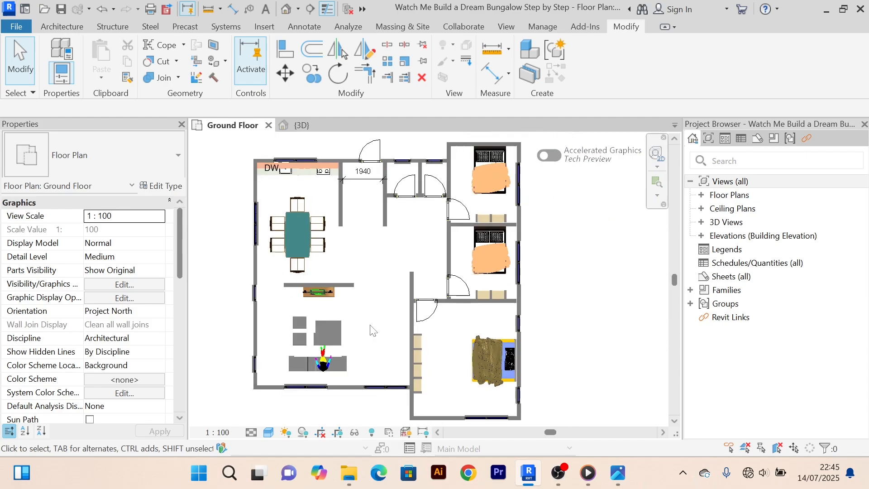
pyautogui.scroll(7, 410, 182)
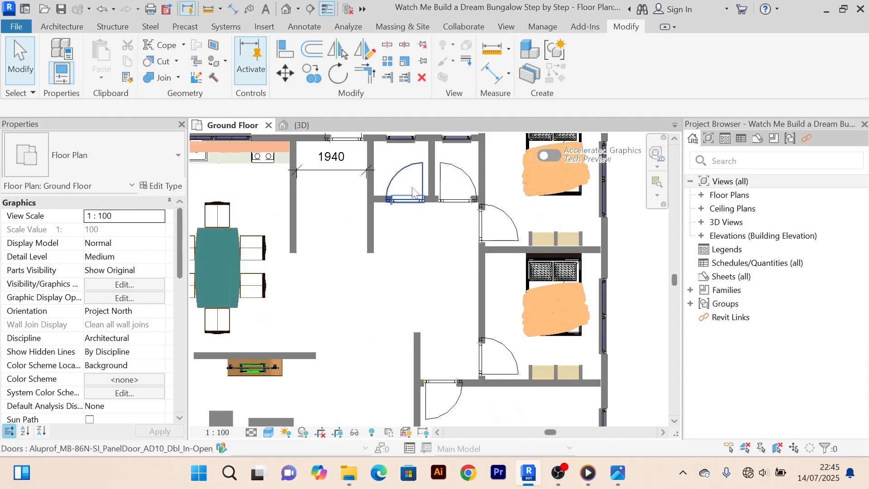
pyautogui.scroll(-5, 409, 178)
pyautogui.moveTo(425, 250); pyautogui.dragTo(424, 284, button='middle')
pyautogui.scroll(1, 410, 201)
pyautogui.scroll(2, 410, 201)
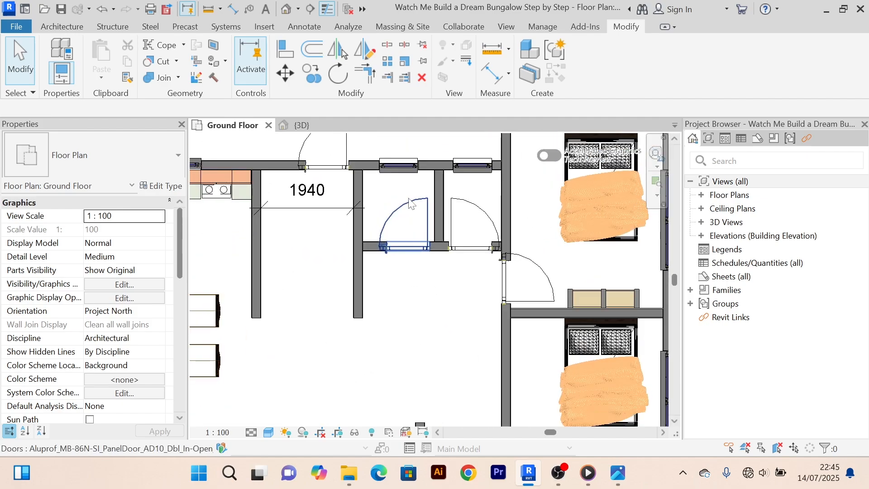
pyautogui.scroll(-4, 471, 190)
pyautogui.scroll(3, 445, 223)
pyautogui.scroll(-1, 458, 256)
pyautogui.scroll(-1, 461, 261)
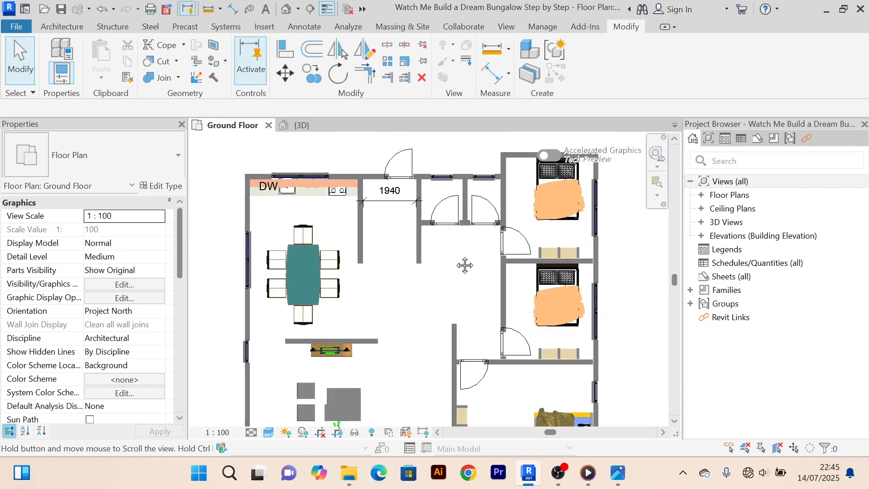
pyautogui.scroll(1, 466, 264)
pyautogui.scroll(-1, 438, 224)
pyautogui.scroll(-1, 444, 229)
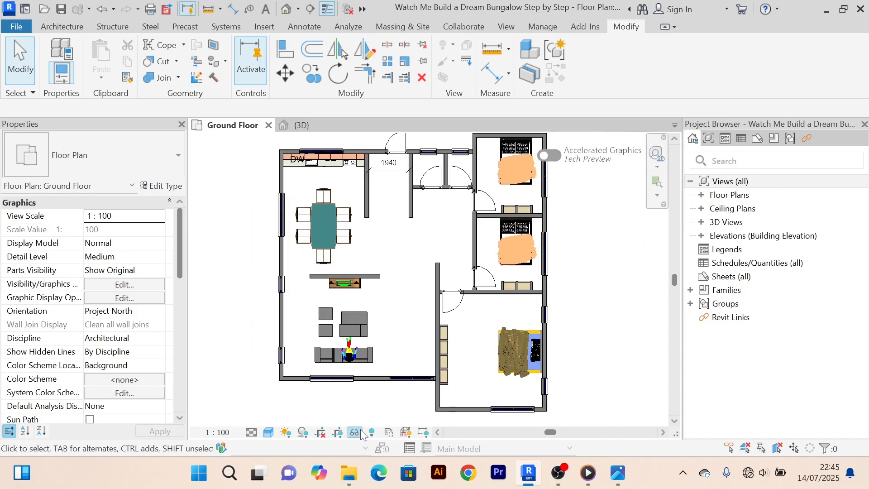
# Switch to File Explorer and go from the furnishing folder up to the REVIT LIBRARIES folder.
pyautogui.click(349, 473)
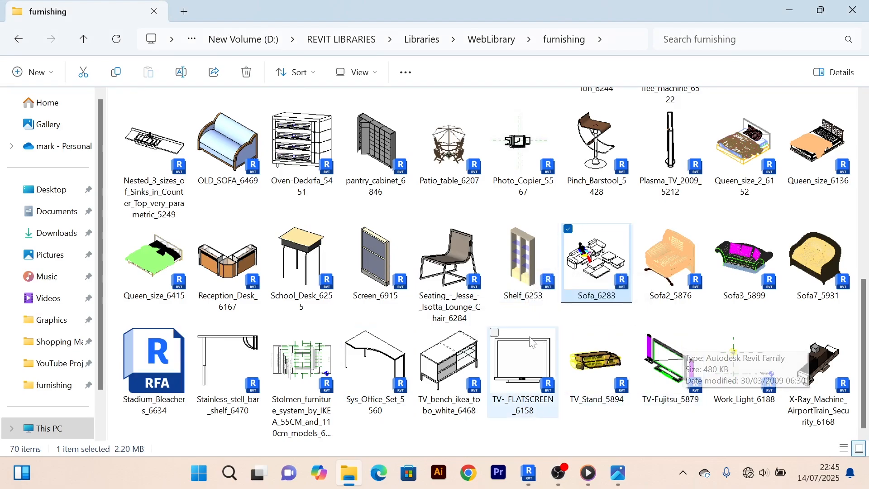
pyautogui.scroll(10, 362, 363)
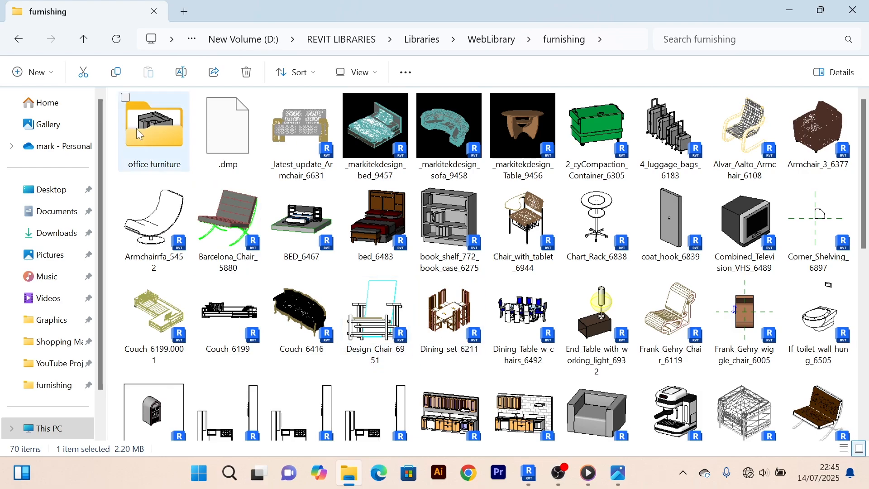
pyautogui.click(84, 38)
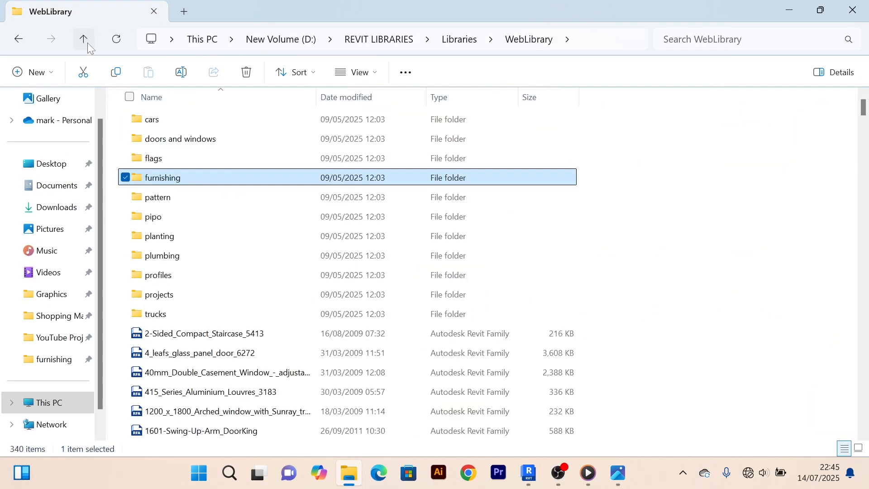
pyautogui.click(87, 40)
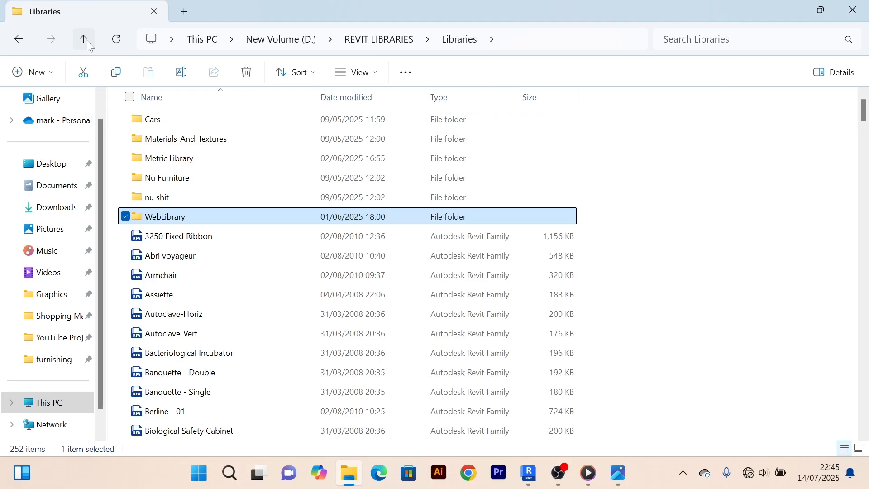
pyautogui.click(87, 39)
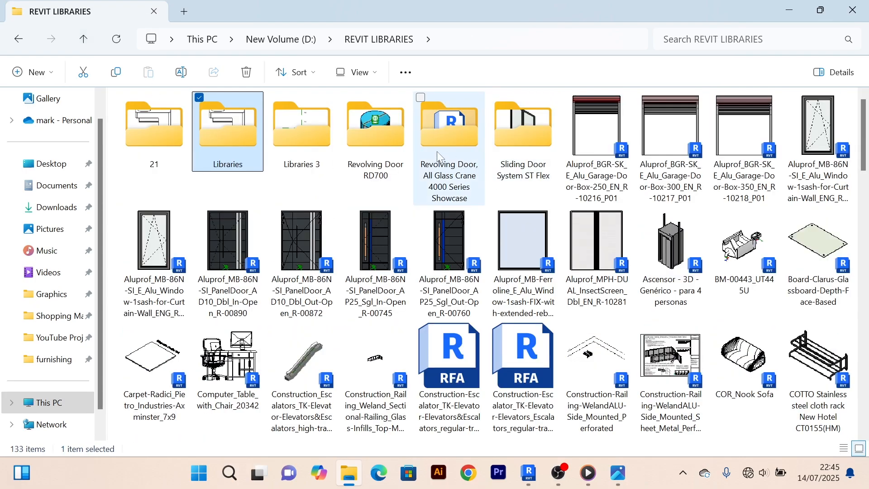
# Look through the families in the REVIT LIBRARIES folder for bathroom fixtures.
pyautogui.scroll(-10, 437, 151)
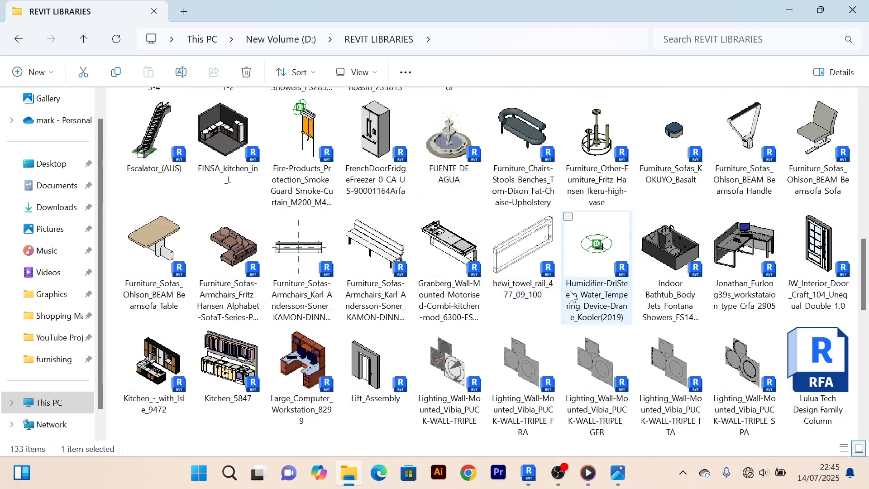
pyautogui.scroll(-10, 572, 297)
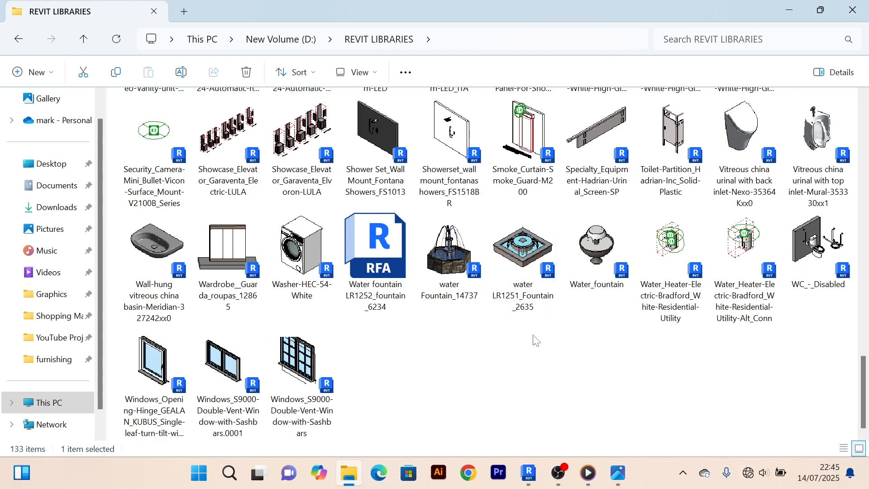
pyautogui.scroll(5, 533, 334)
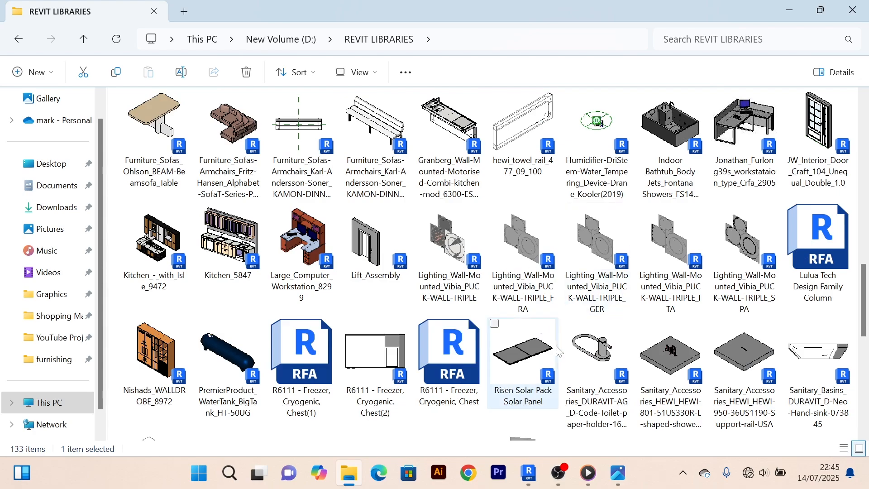
pyautogui.click(516, 310)
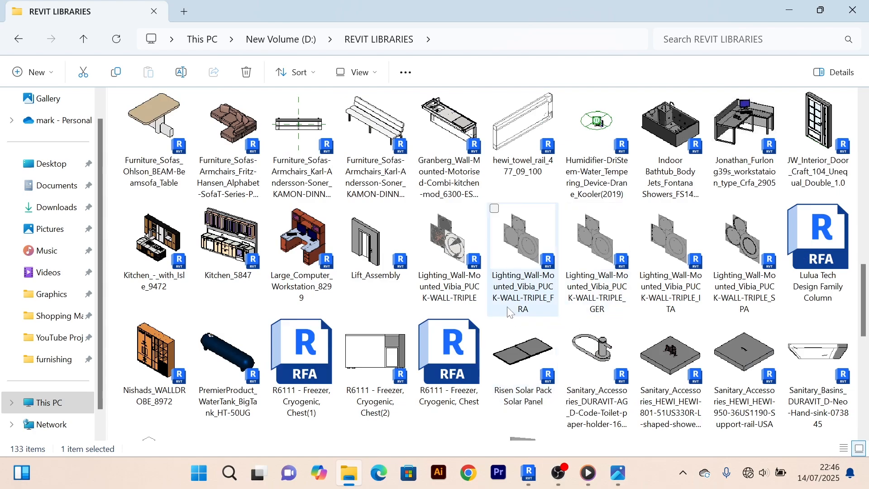
pyautogui.scroll(10, 511, 313)
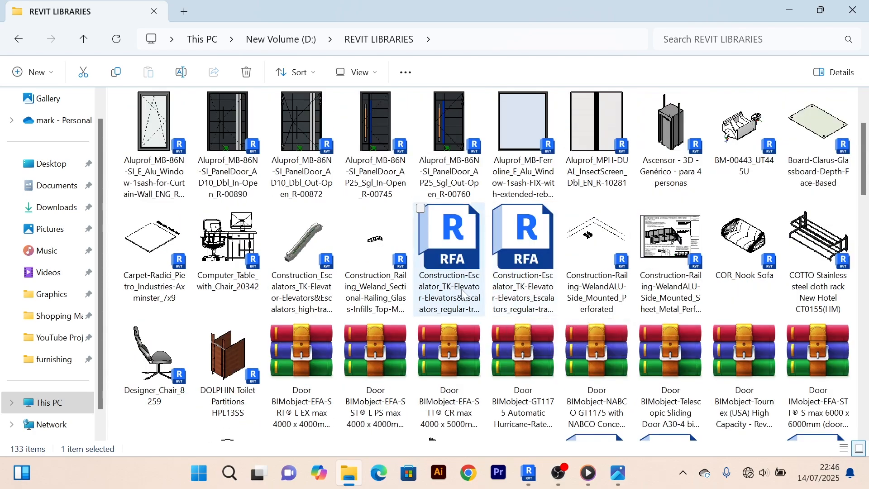
pyautogui.scroll(3, 697, 239)
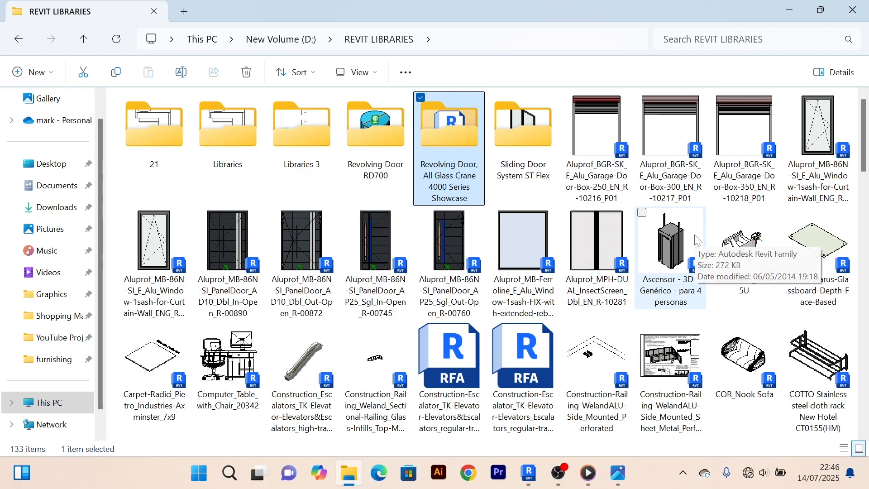
pyautogui.scroll(-13, 697, 240)
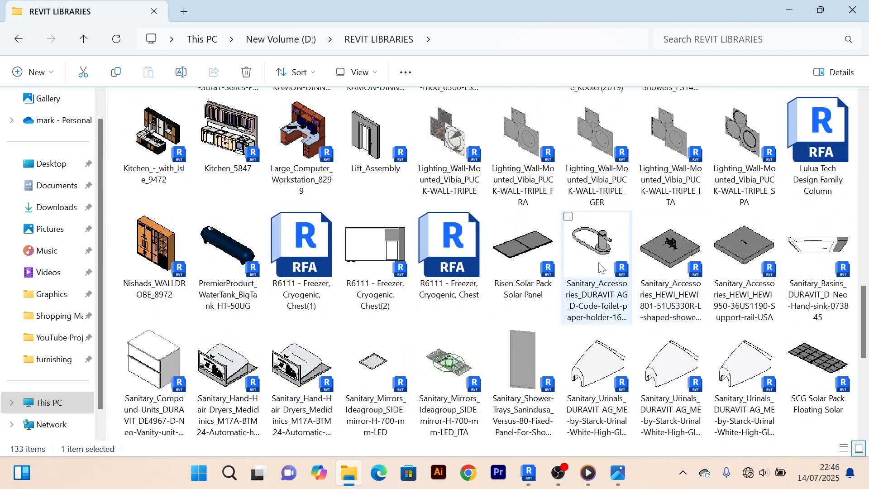
pyautogui.scroll(-5, 601, 268)
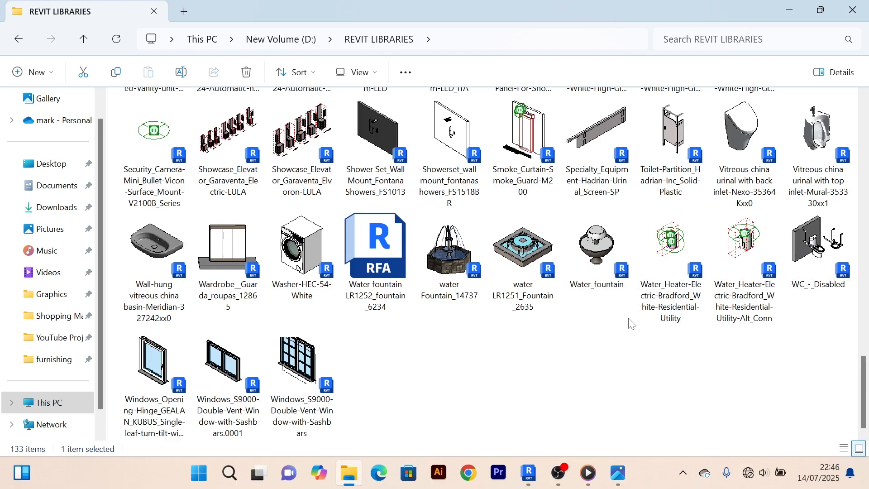
pyautogui.scroll(18, 630, 322)
# Search the REVIT LIBRARIES folder for "toile" and look through the toilet families found.
pyautogui.click(770, 40)
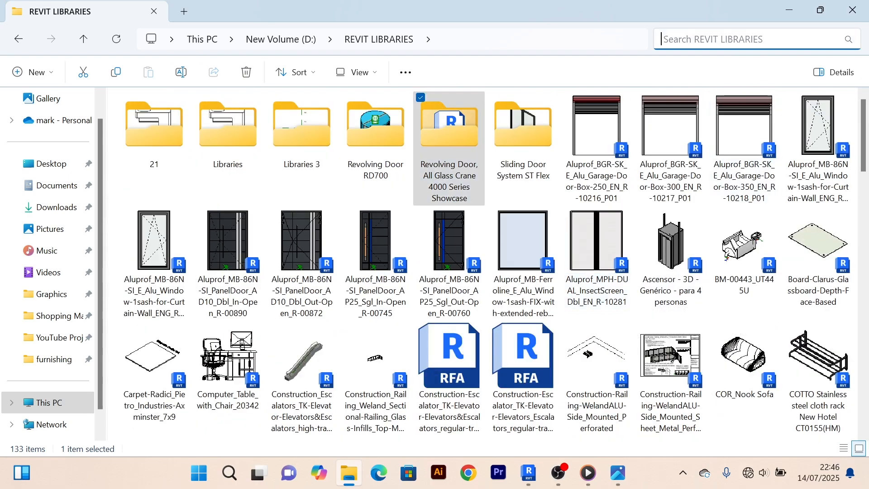
pyautogui.write('toi')
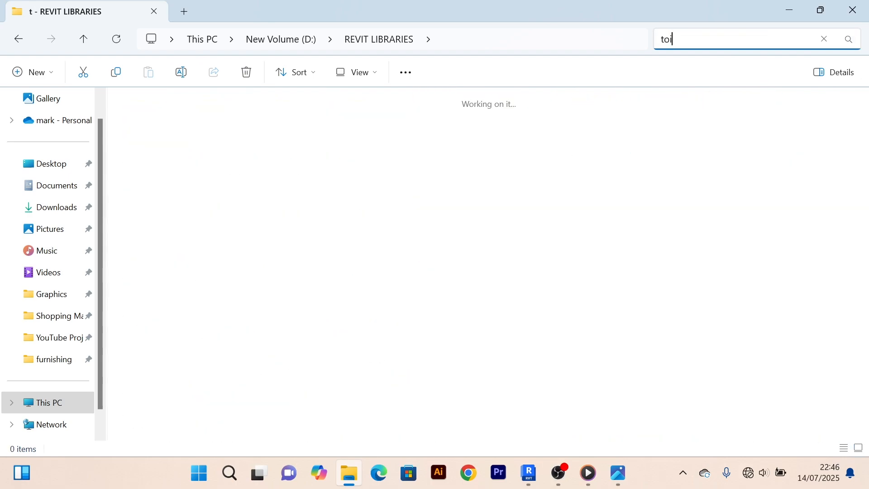
pyautogui.write('le')
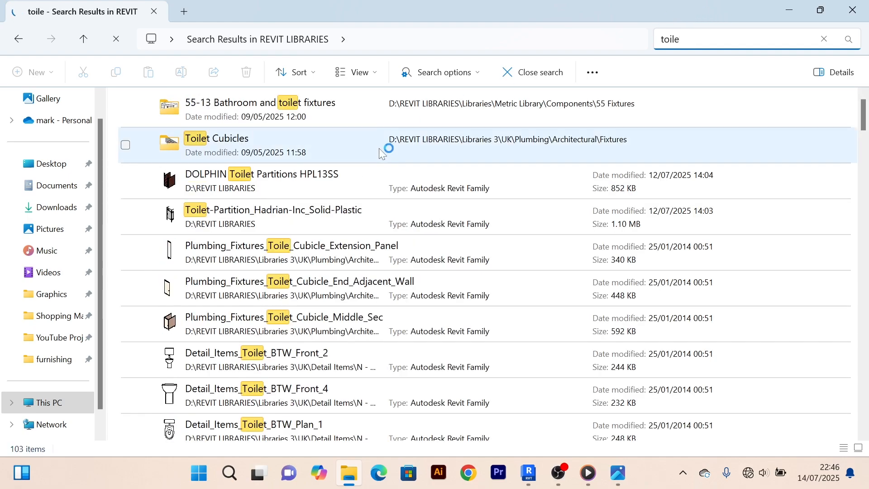
pyautogui.scroll(-5, 346, 244)
pyautogui.scroll(-5, 292, 349)
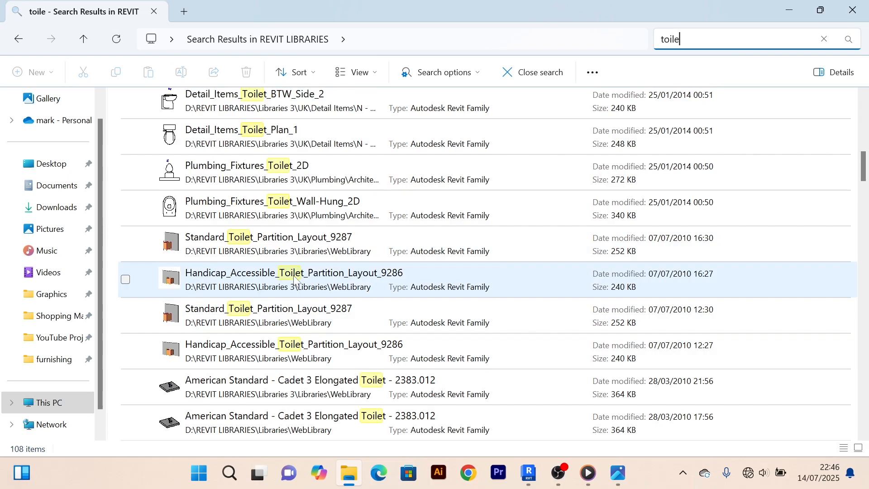
pyautogui.scroll(-3, 311, 356)
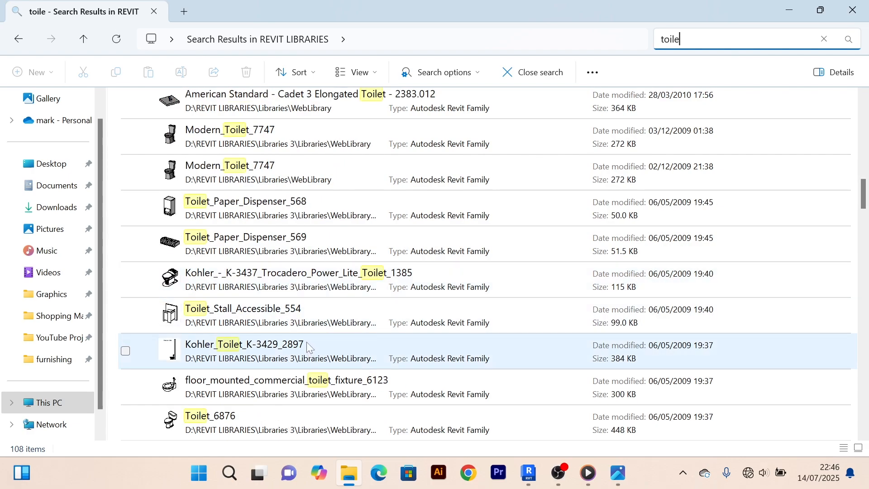
# Open the file location of the Kohler_-_K-3437_Trocadero_Power_Lite_Toilet_1385 family and show the folder's files as large icons.
pyautogui.click(272, 281)
pyautogui.rightClick(266, 281)
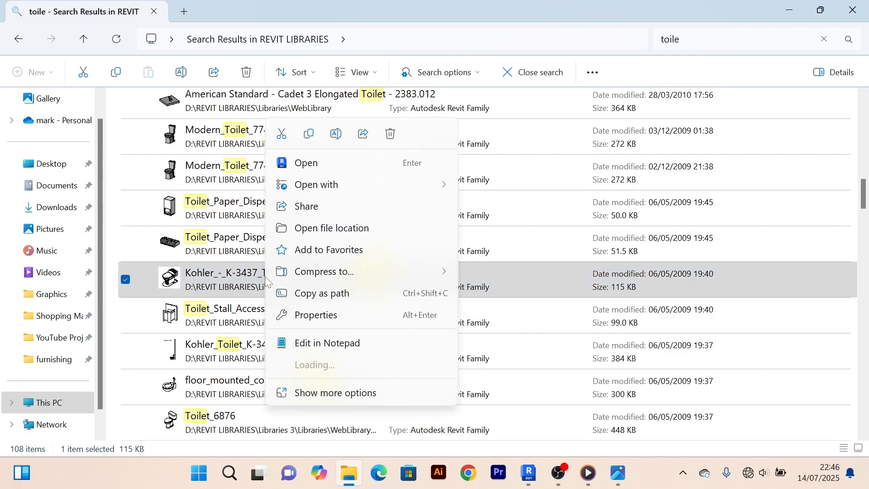
pyautogui.click(342, 229)
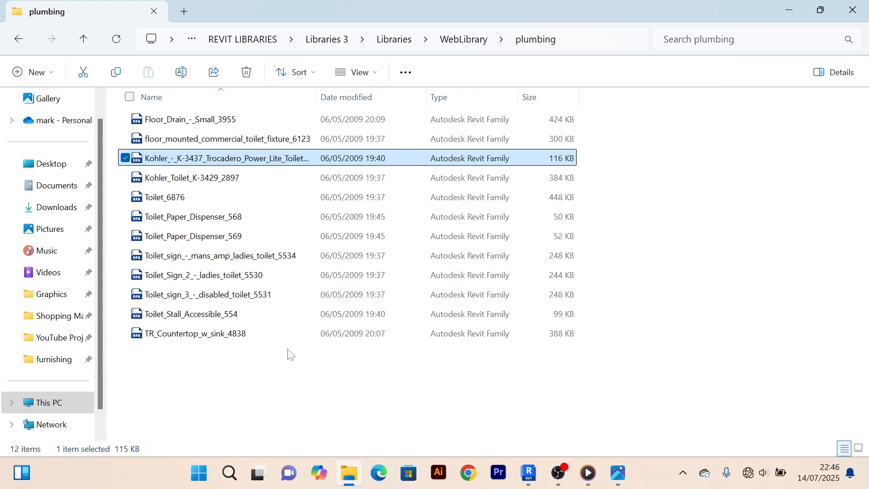
pyautogui.hotkey('ctrl', 'shift', '2')
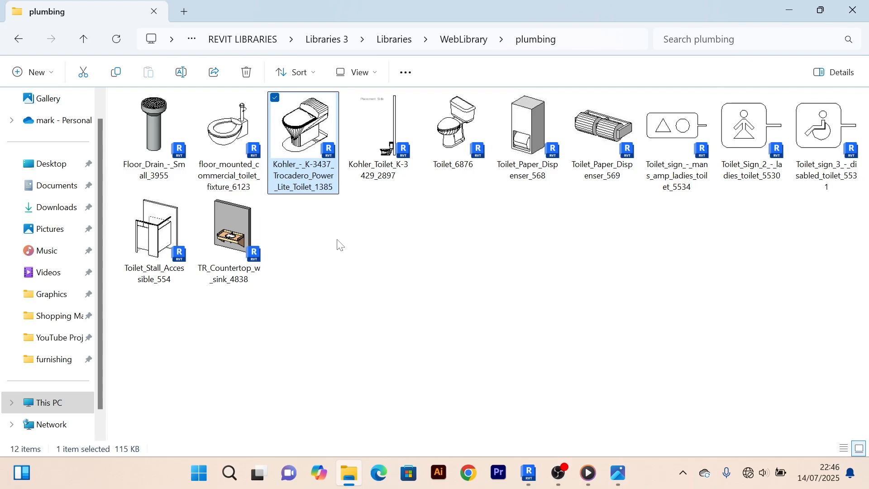
# Open the Kohler K-3437 Trocadero toilet family with the model upgrade to Revit 2026 and load it into the bungalow project.
pyautogui.doubleClick(316, 148)
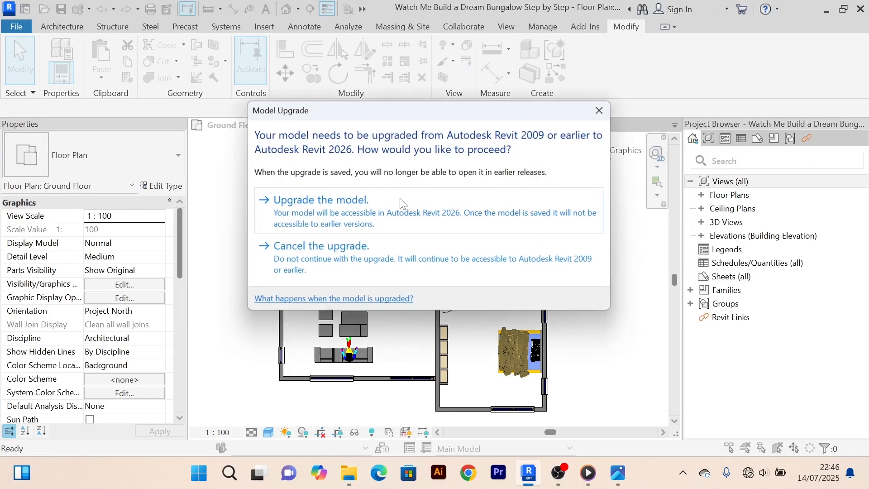
pyautogui.click(341, 221)
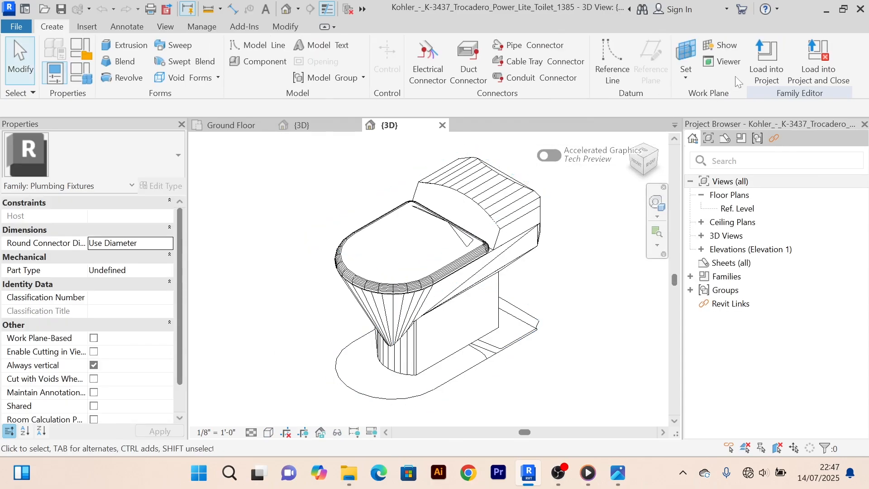
pyautogui.click(770, 64)
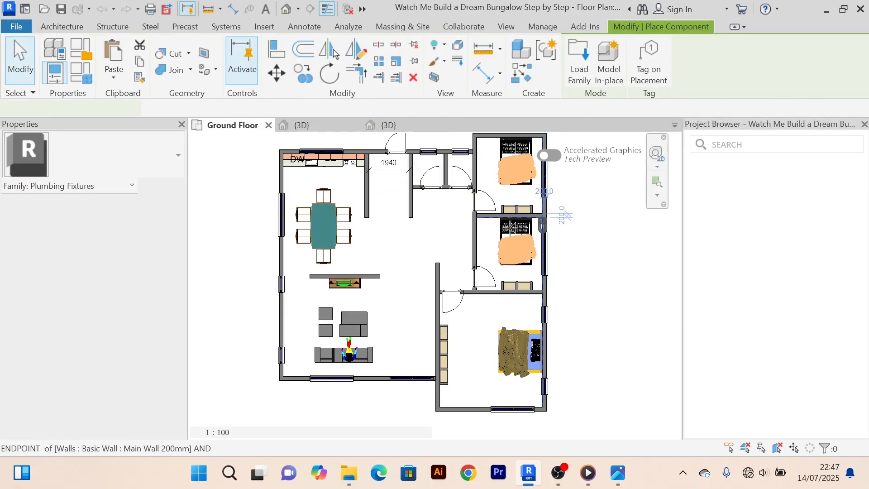
# Place the Kohler toilet near the window of the small room beside the 1940 passage, rotated so its tank backs onto the partition wall.
pyautogui.scroll(4, 497, 213)
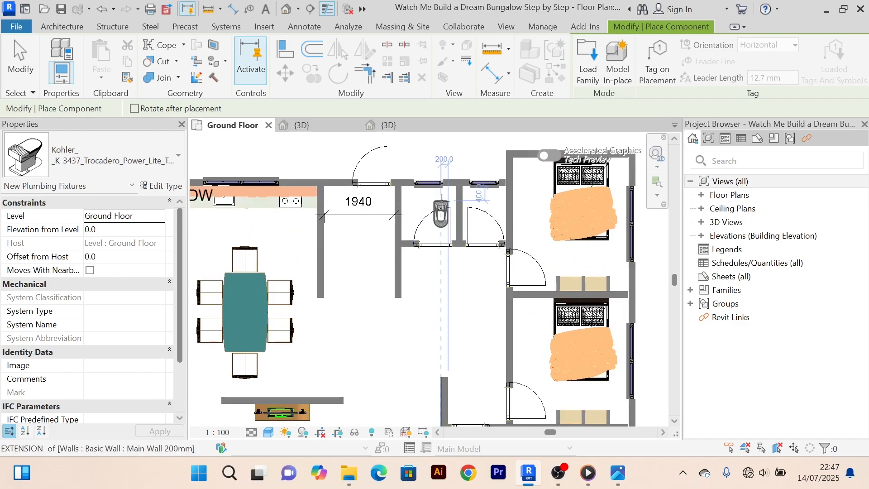
pyautogui.scroll(4, 520, 181)
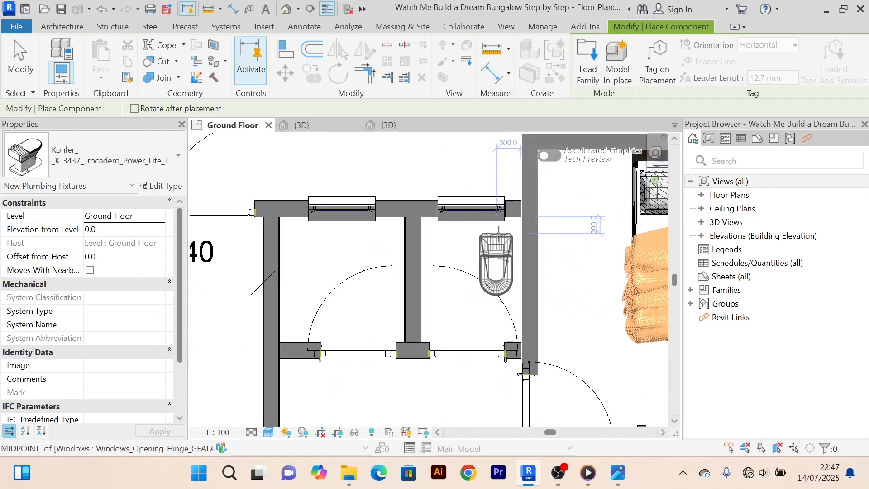
pyautogui.scroll(2, 499, 234)
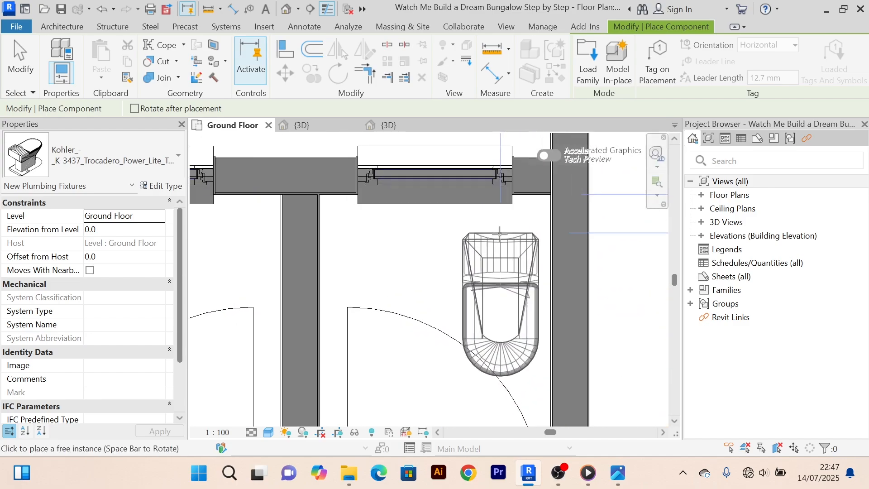
pyautogui.scroll(-4, 500, 234)
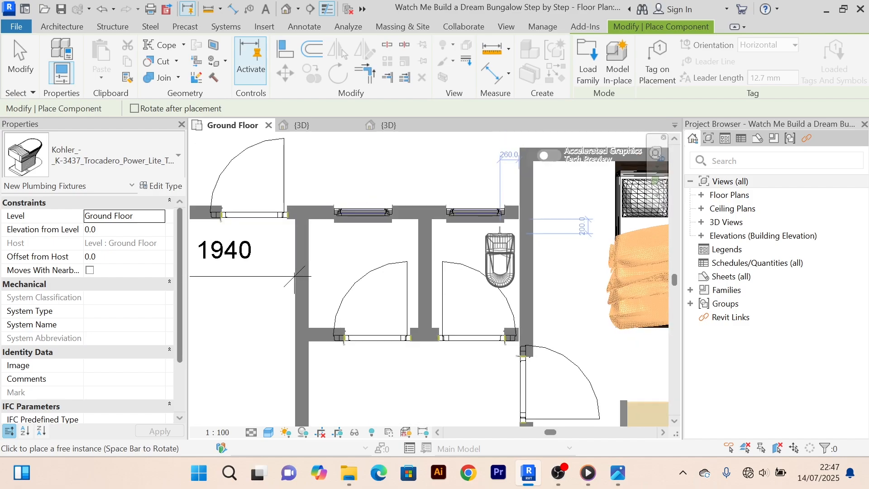
pyautogui.moveTo(381, 231); pyautogui.dragTo(439, 228, button='middle')
pyautogui.scroll(2, 402, 230)
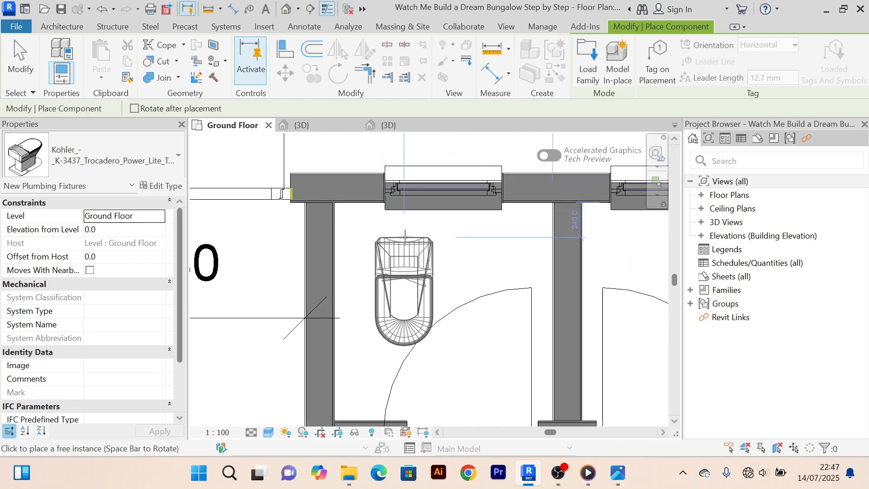
pyautogui.press('space')
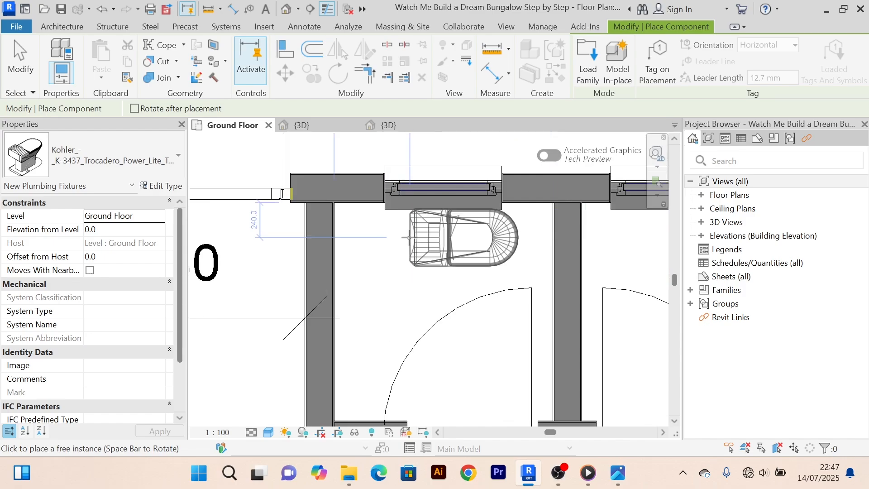
pyautogui.press('space')
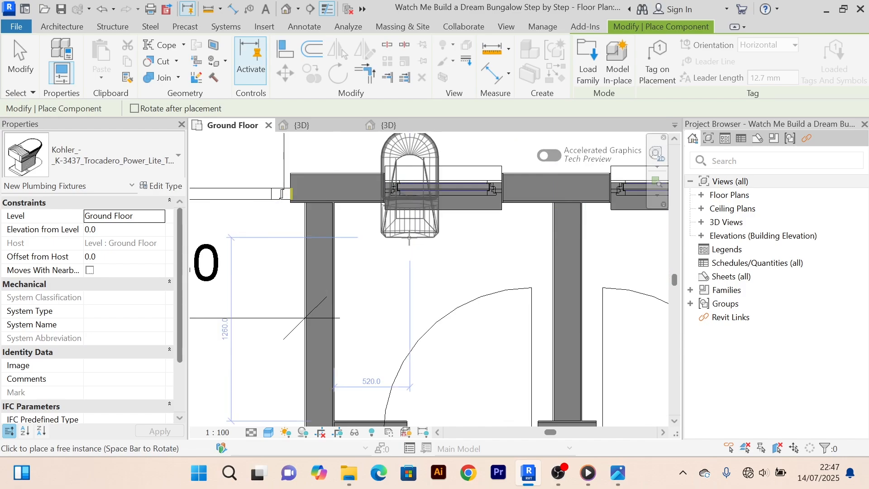
pyautogui.press('space')
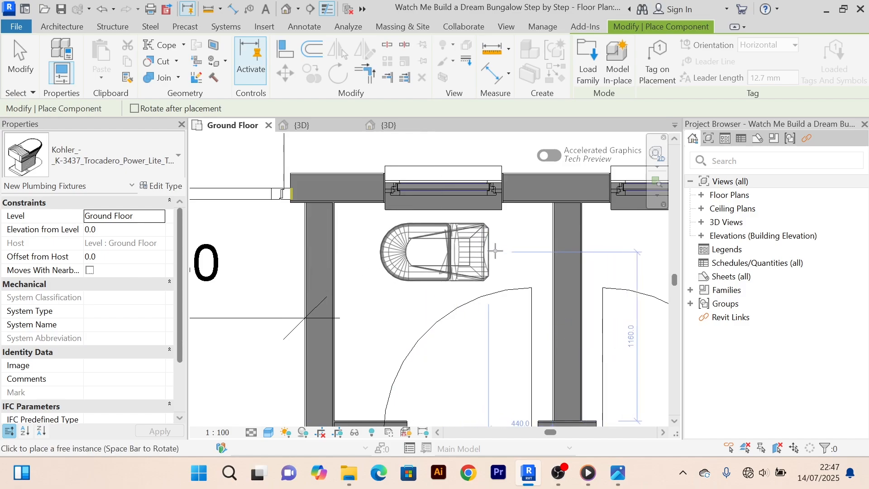
pyautogui.click(552, 246)
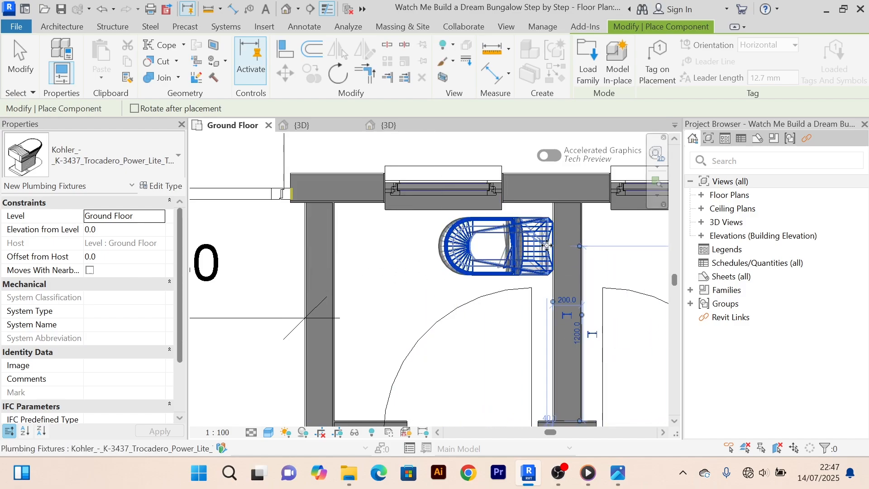
pyautogui.rightClick(463, 260)
pyautogui.click(515, 187)
pyautogui.rightClick(446, 284)
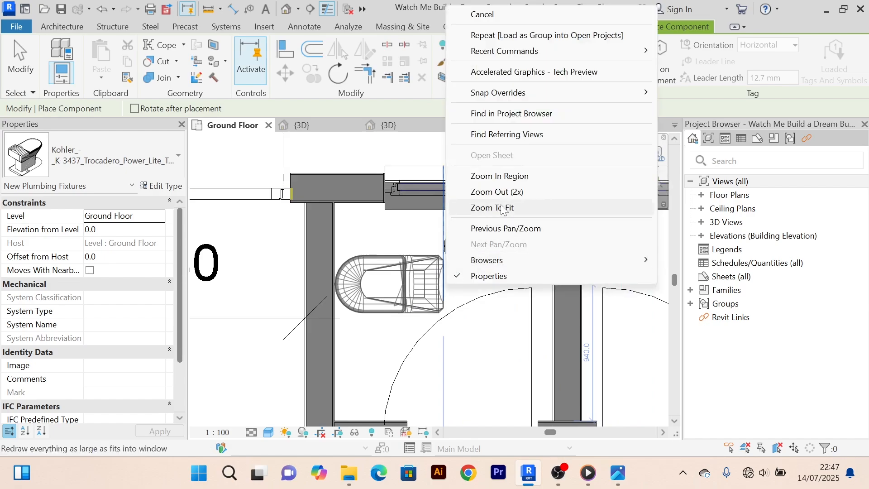
pyautogui.click(560, 15)
pyautogui.scroll(-3, 493, 272)
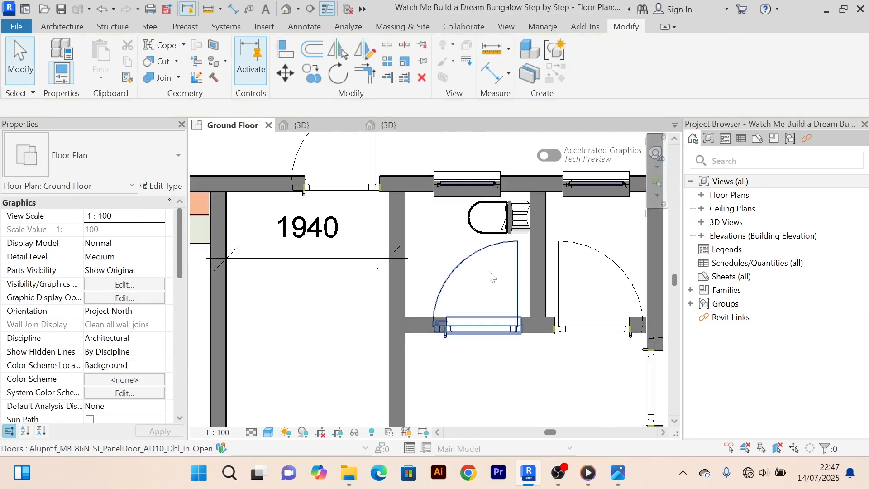
pyautogui.scroll(3, 496, 220)
pyautogui.scroll(-3, 498, 222)
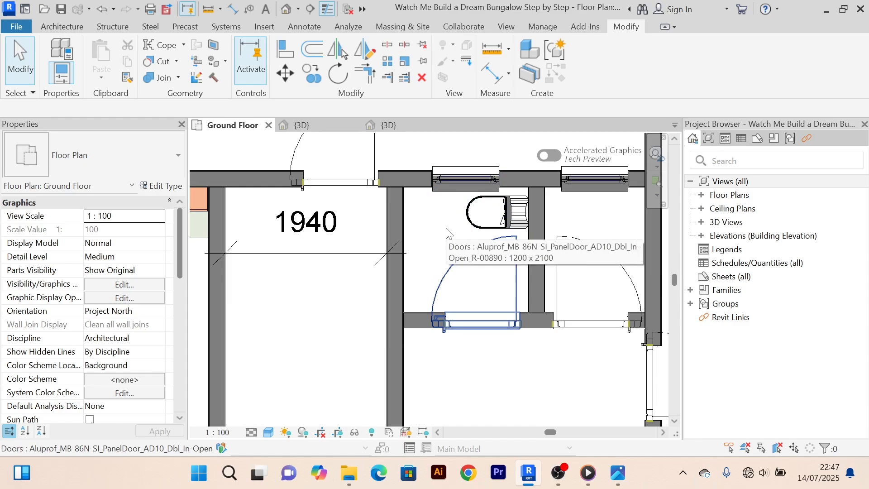
# Open the Toilet_Paper_Dispenser_568 family from the plumbing folder with the model upgrade to Revit 2026, and close the Kohler toilet family.
pyautogui.click(351, 479)
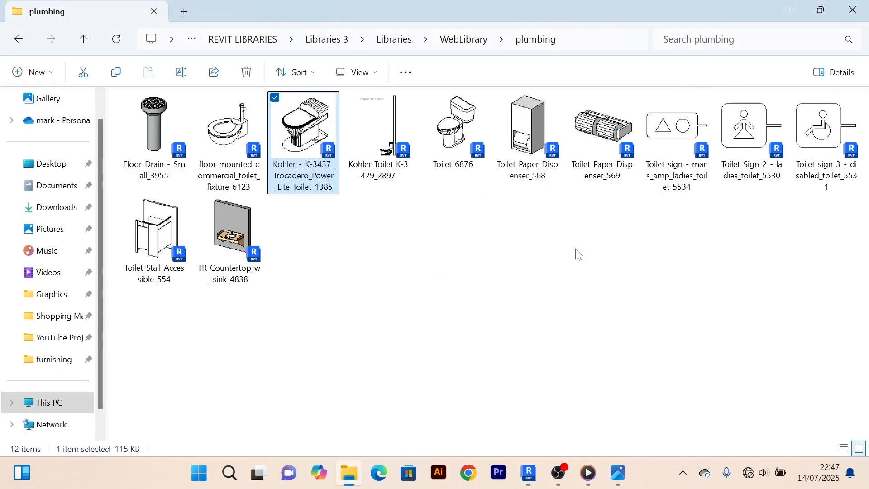
pyautogui.click(552, 155)
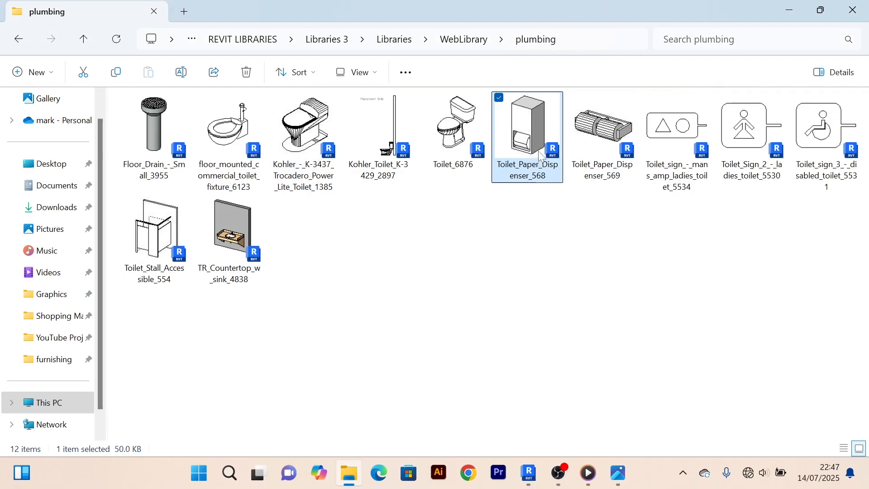
pyautogui.doubleClick(541, 157)
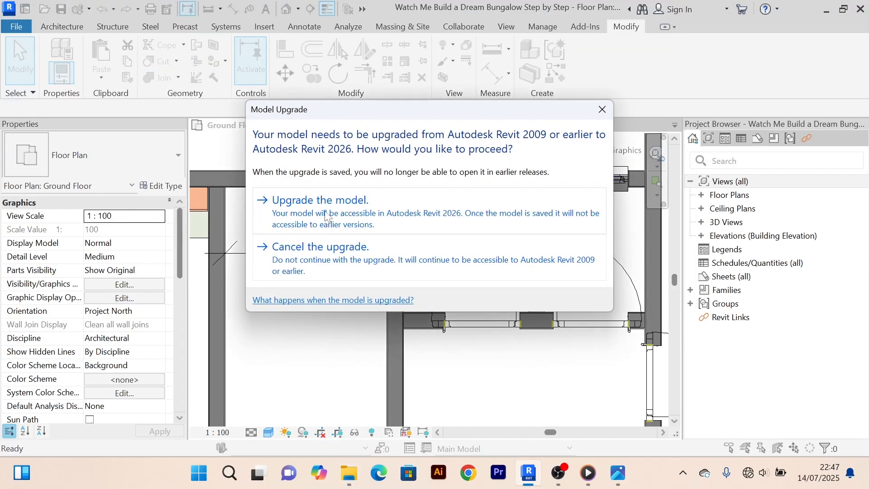
pyautogui.click(330, 226)
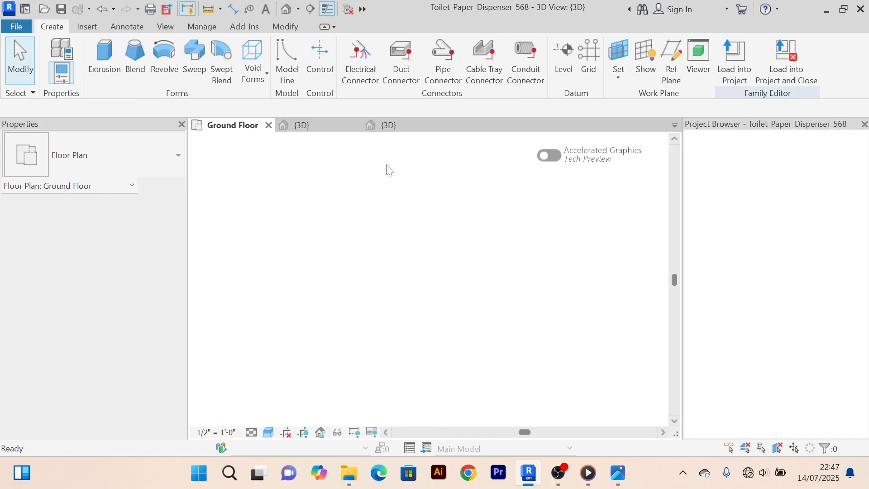
pyautogui.click(408, 126)
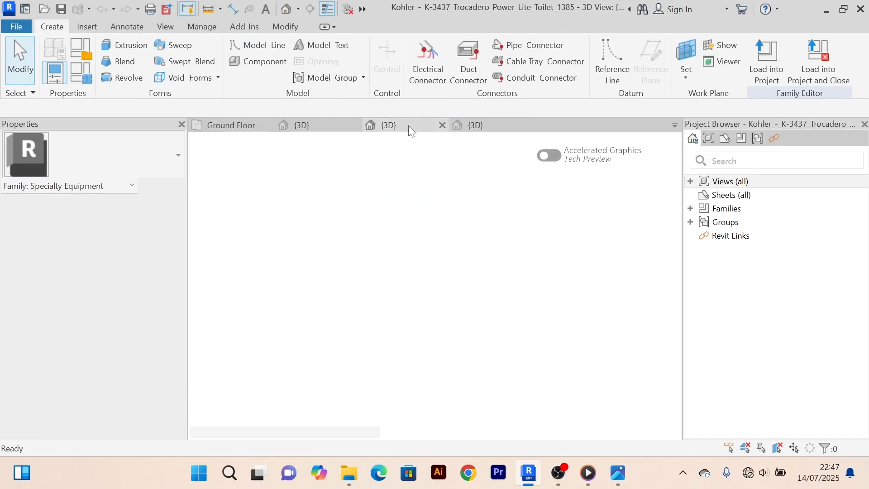
pyautogui.click(443, 126)
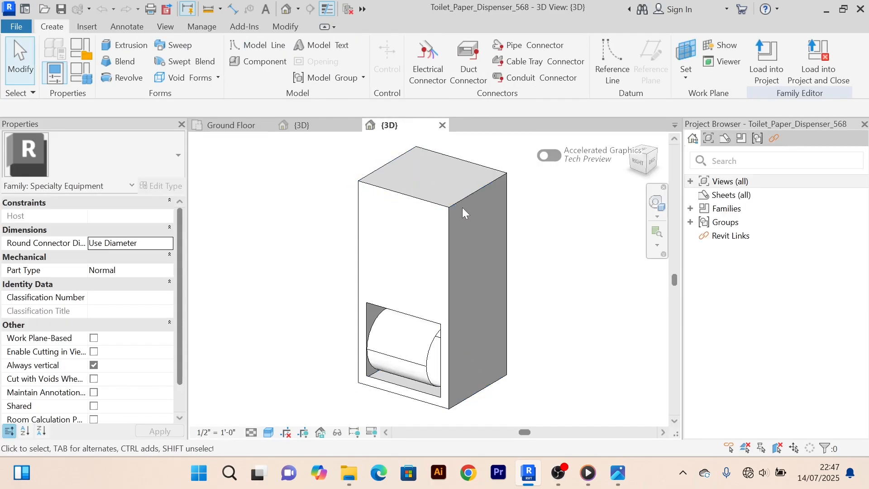
# Load the toilet paper dispenser into the bungalow project and place it beside the toilet, rotated with its back against the partition wall.
pyautogui.click(767, 60)
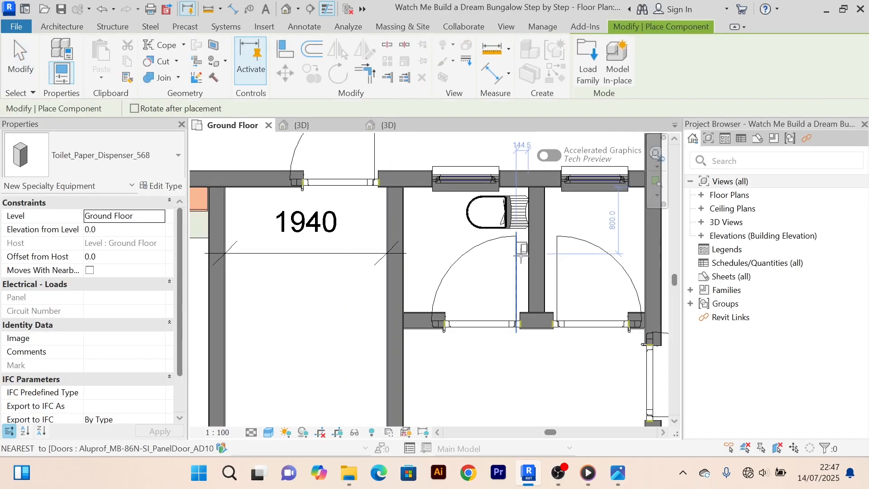
pyautogui.scroll(-2, 518, 258)
pyautogui.scroll(3, 519, 263)
pyautogui.scroll(4, 506, 258)
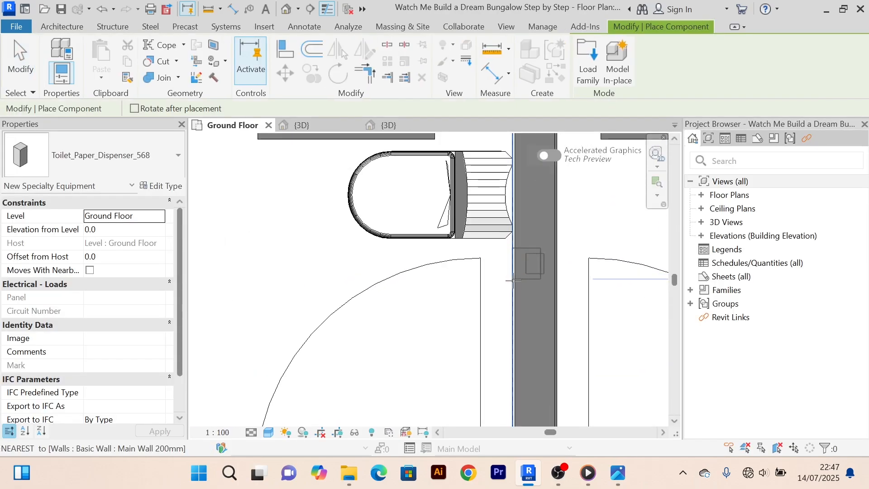
pyautogui.press('space')
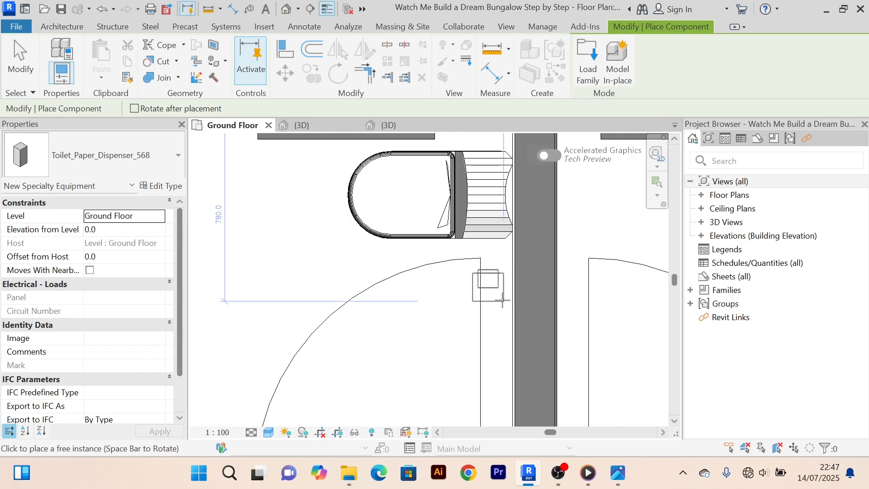
pyautogui.press('space')
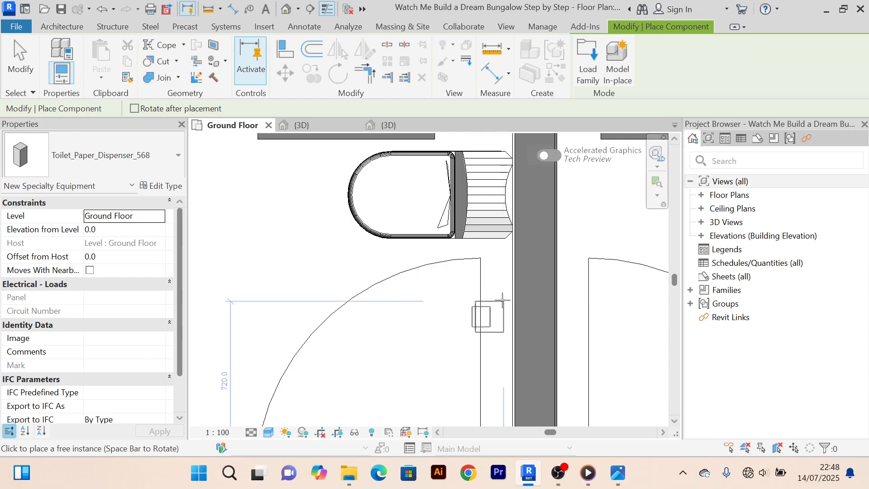
pyautogui.click(518, 275)
pyautogui.rightClick(301, 209)
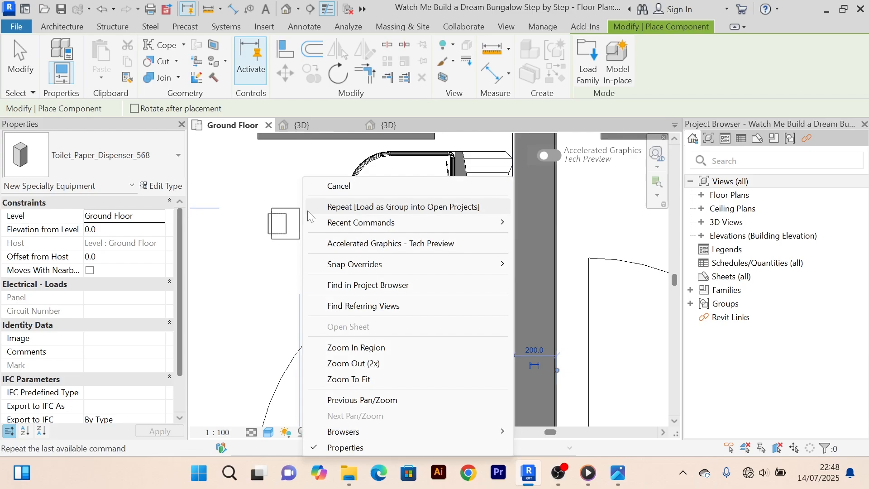
pyautogui.click(327, 191)
pyautogui.rightClick(303, 175)
pyautogui.click(314, 184)
pyautogui.scroll(2, 454, 304)
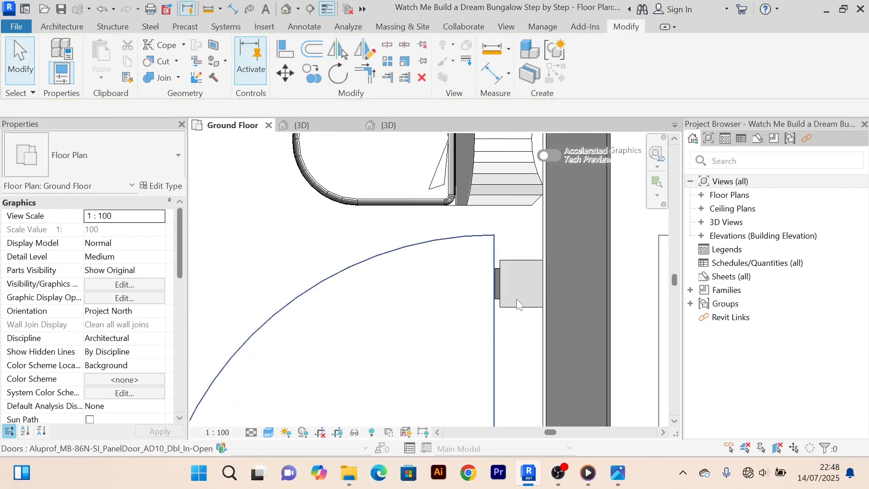
# Set the toilet paper dispenser's elevation from the Ground Floor level to 600.
pyautogui.click(518, 298)
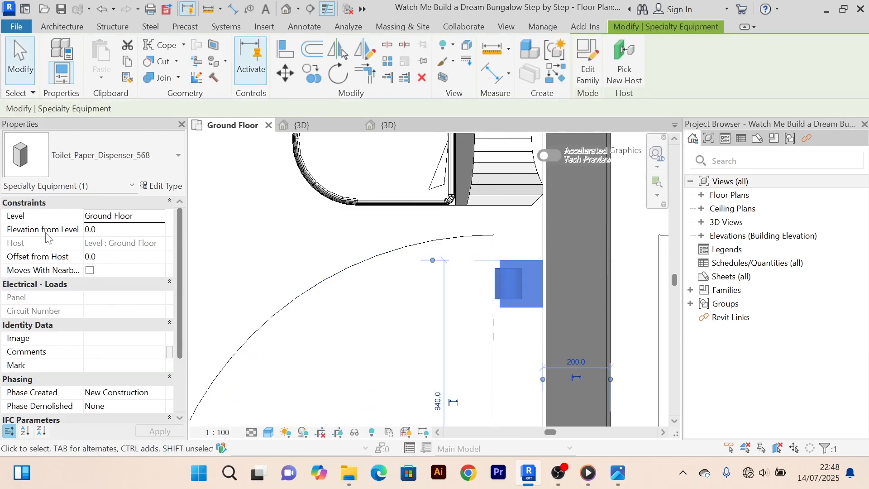
pyautogui.click(108, 231)
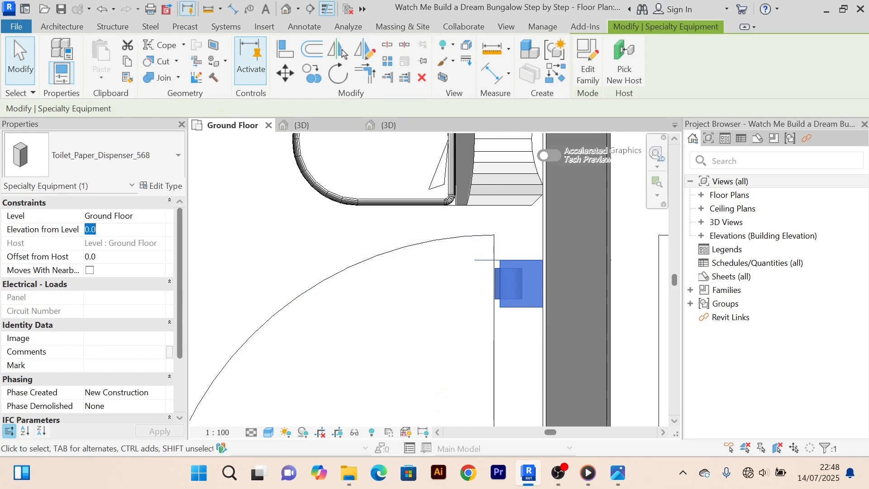
pyautogui.write('4')
pyautogui.press('BackSpace')
pyautogui.press('BackSpace')
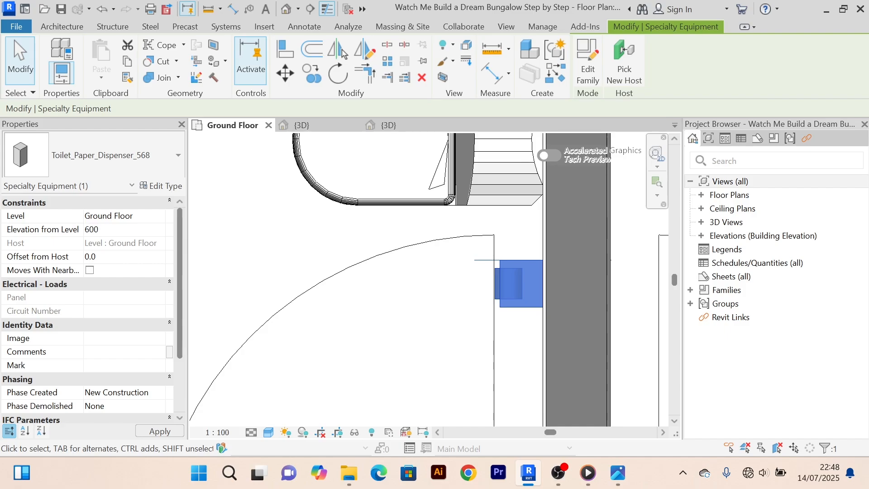
pyautogui.press('Return')
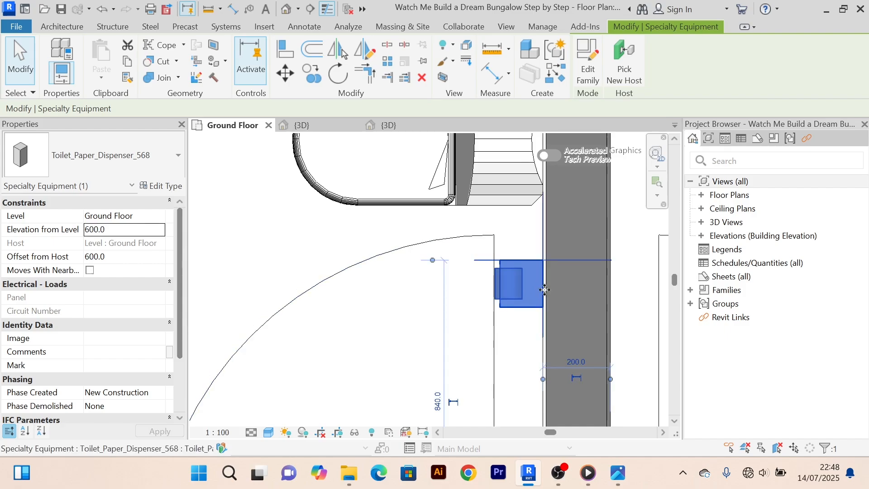
pyautogui.scroll(2, 525, 290)
pyautogui.moveTo(514, 288); pyautogui.dragTo(513, 282)
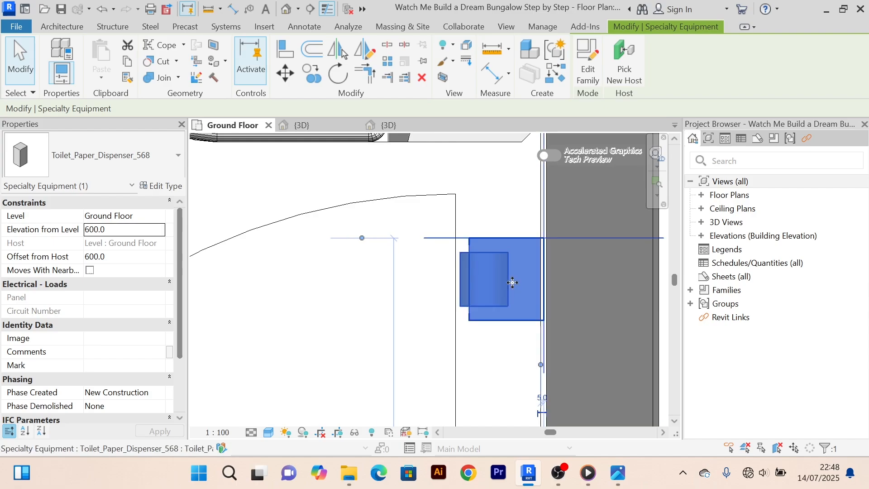
pyautogui.scroll(-3, 518, 240)
pyautogui.click(276, 225)
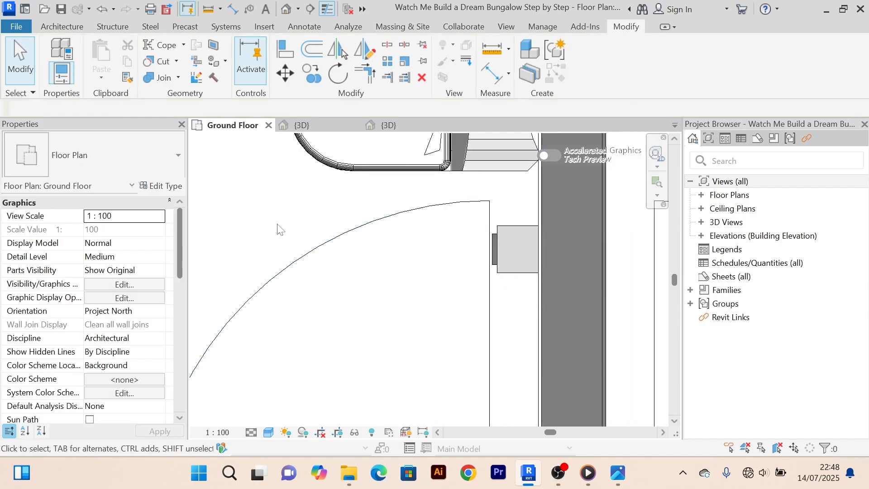
pyautogui.scroll(-2, 276, 225)
pyautogui.moveTo(276, 225); pyautogui.dragTo(314, 173, button='middle')
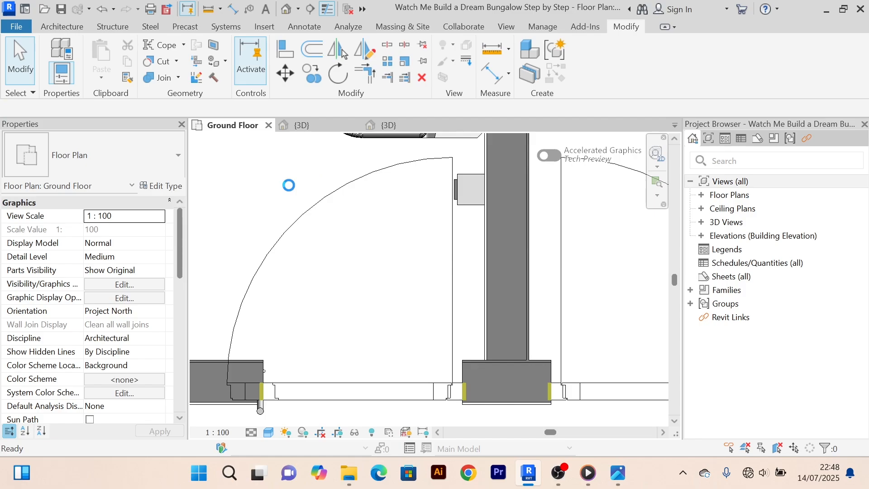
pyautogui.scroll(-3, 290, 185)
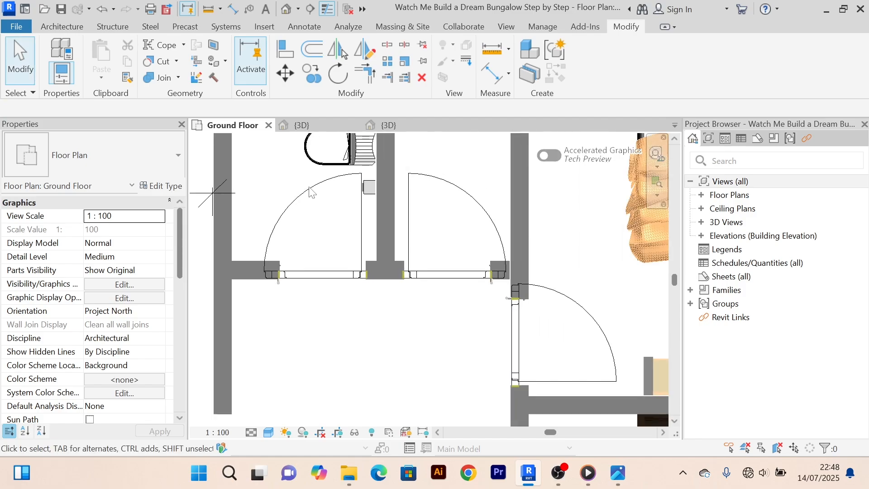
pyautogui.moveTo(339, 192); pyautogui.dragTo(344, 236, button='middle')
pyautogui.scroll(5, 367, 228)
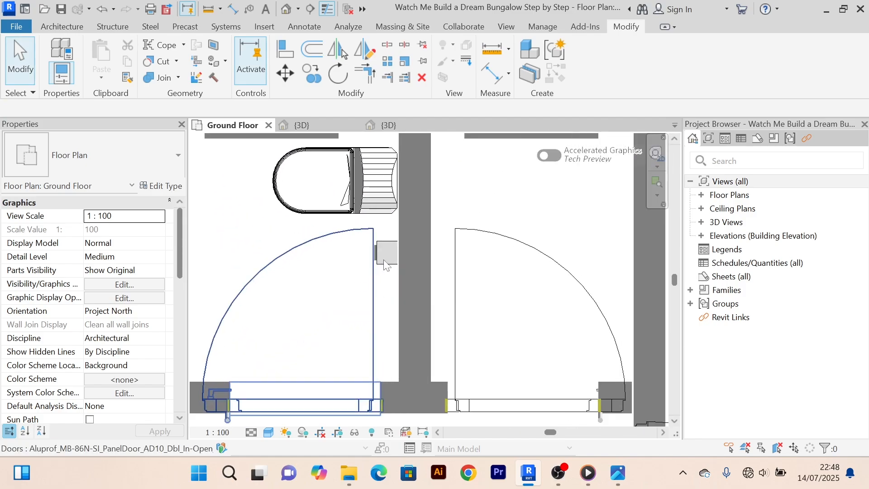
pyautogui.scroll(-5, 403, 241)
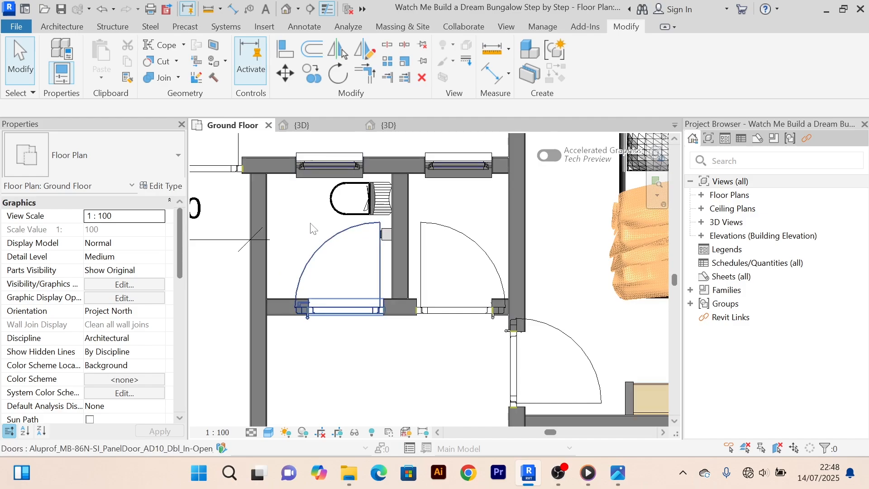
pyautogui.moveTo(317, 227); pyautogui.dragTo(344, 221, button='middle')
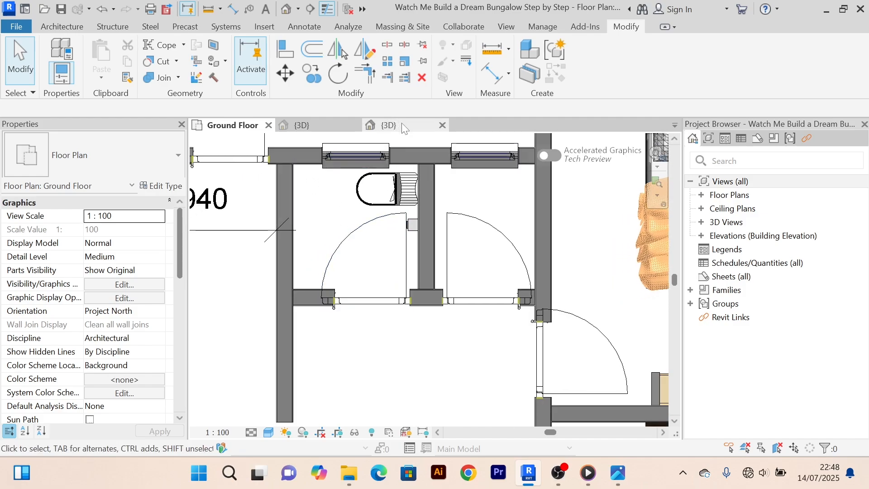
# Close the toilet paper dispenser family and browse up from the plumbing folder to the REVIT LIBRARIES folder.
pyautogui.click(434, 126)
pyautogui.click(442, 125)
pyautogui.click(442, 125)
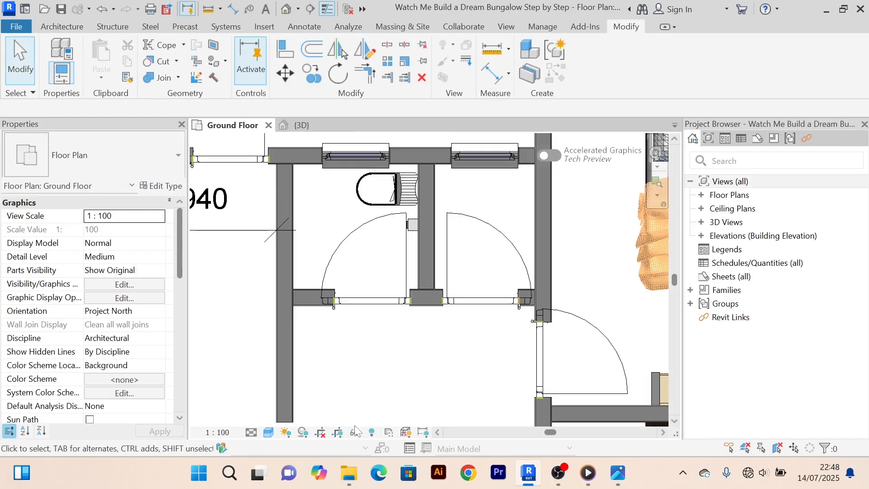
pyautogui.click(348, 474)
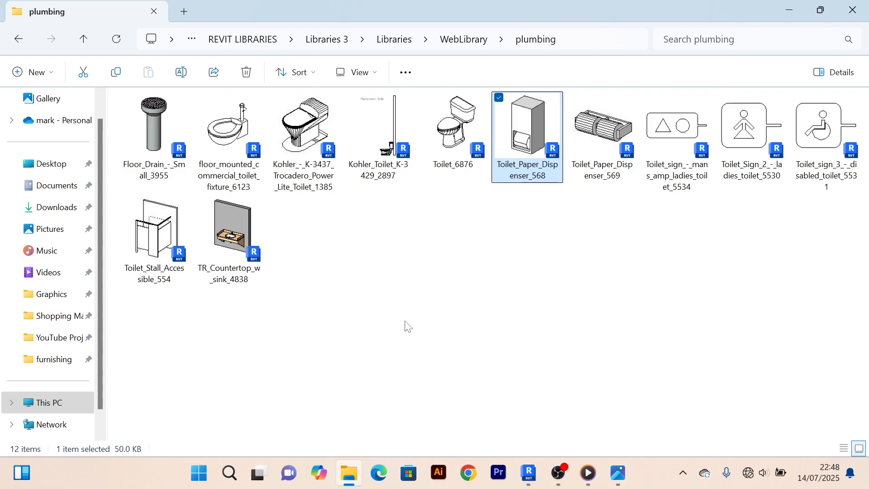
pyautogui.click(84, 40)
pyautogui.click(84, 39)
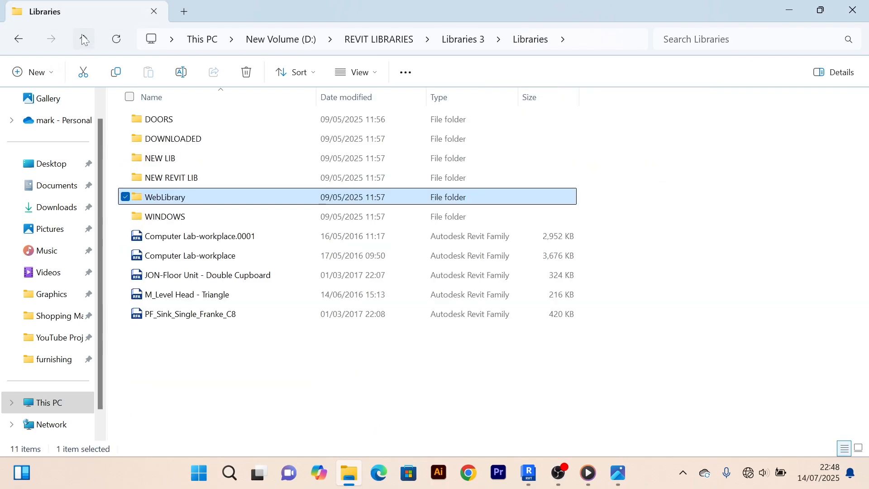
pyautogui.click(84, 39)
pyautogui.click(84, 40)
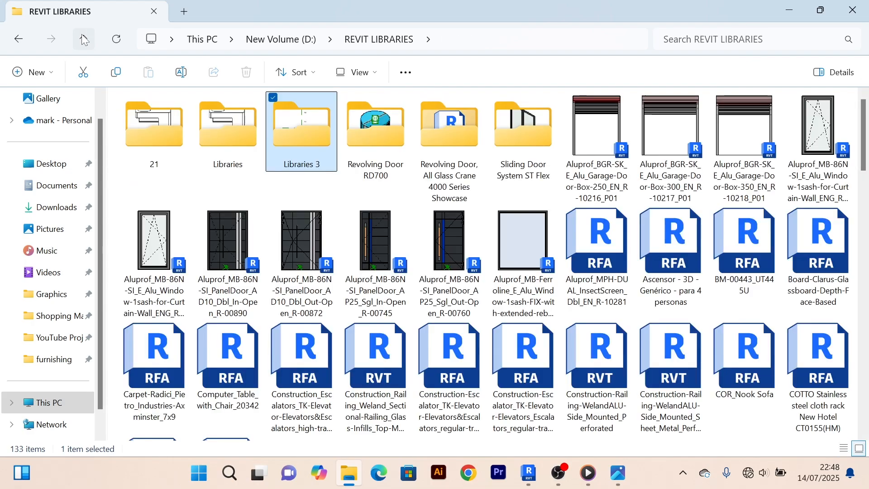
# Open the Wall-hung vitreous china basin-Meridian-327242xx0 family with the model upgrade to Revit 2026.
pyautogui.scroll(-5, 480, 261)
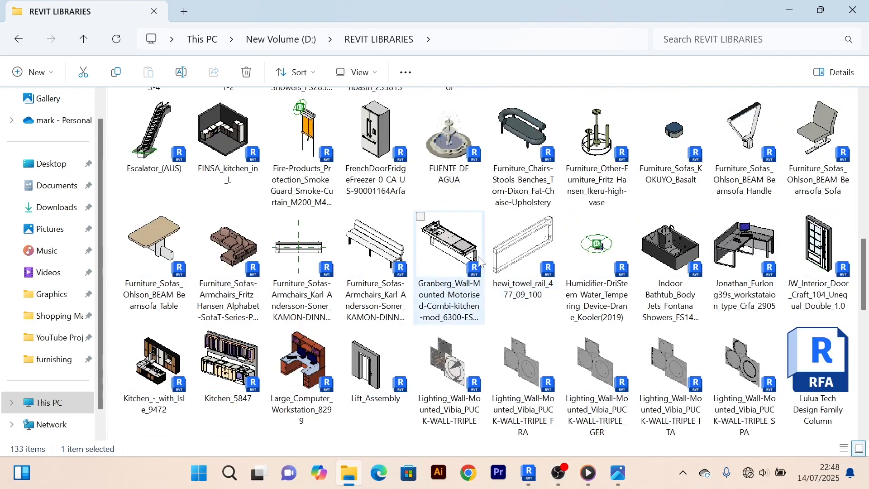
pyautogui.scroll(-8, 436, 251)
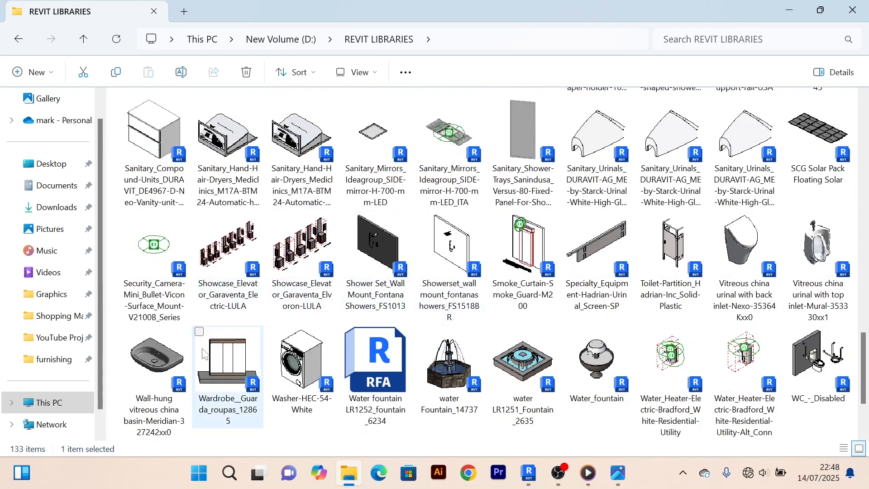
pyautogui.doubleClick(170, 356)
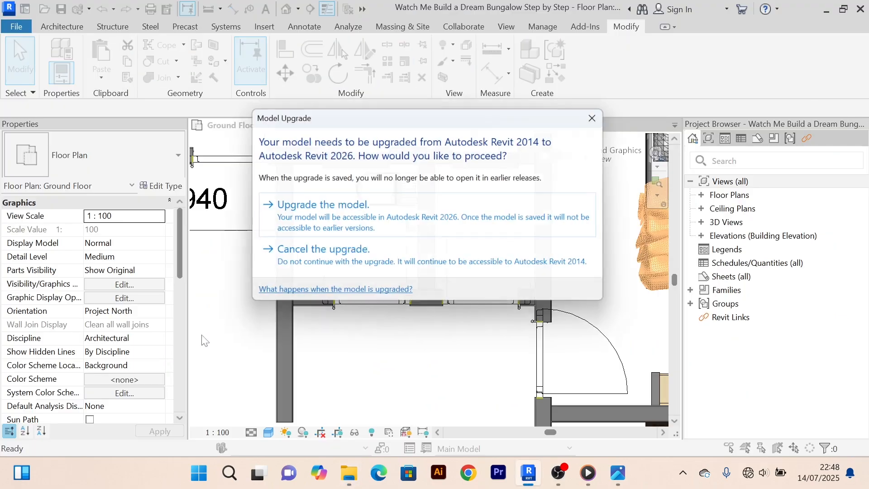
pyautogui.click(395, 217)
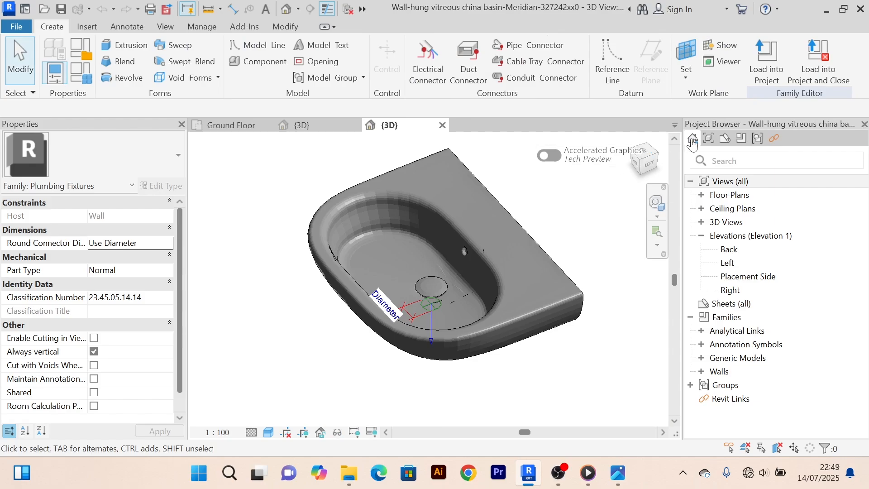
# Load the wall-hung basin into the bungalow project and place it in the toilet room on the wall shared with the 1940 passage.
pyautogui.click(766, 61)
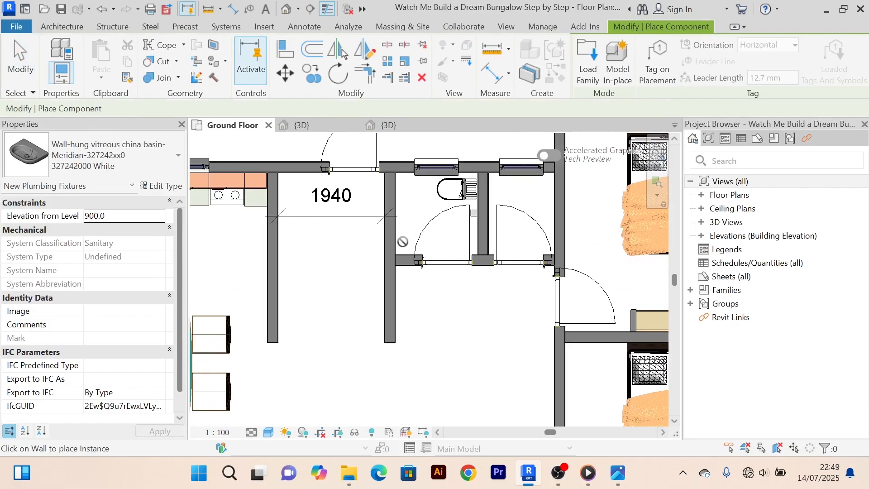
pyautogui.scroll(2, 402, 242)
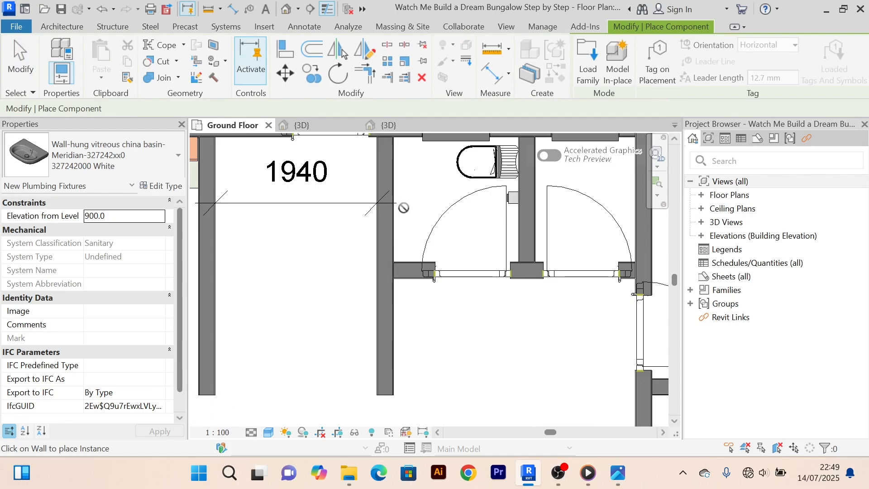
pyautogui.scroll(-2, 438, 278)
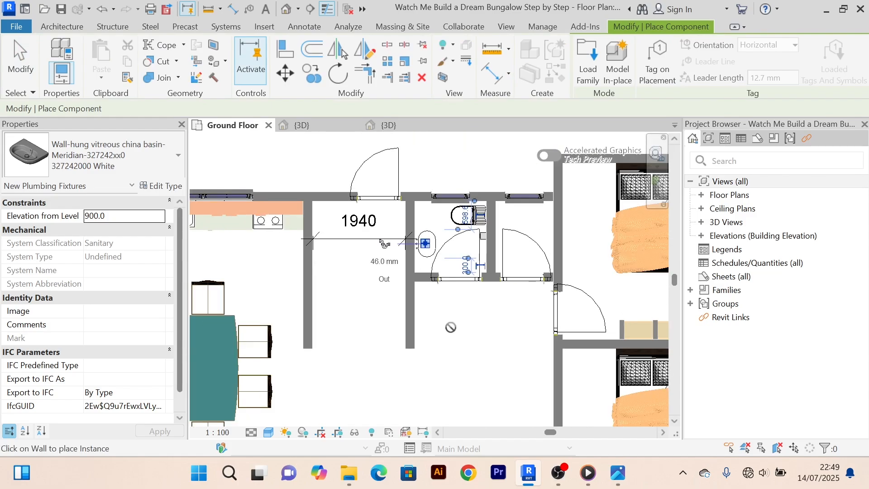
pyautogui.scroll(4, 447, 272)
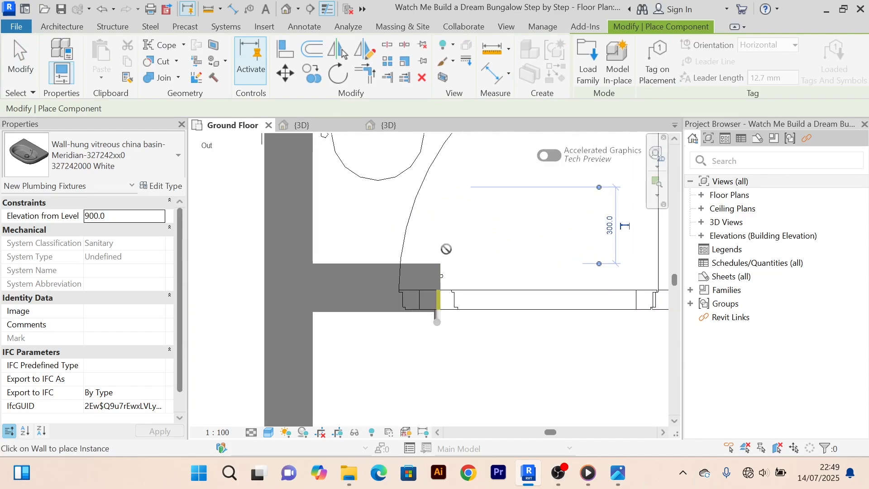
pyautogui.scroll(-2, 446, 249)
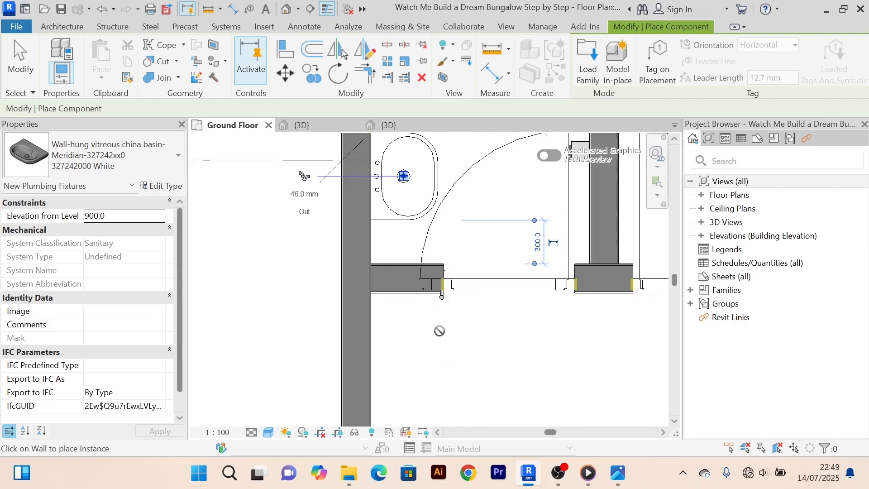
# Place a second wall-hung basin on the dining area's exterior wall, between the kitchen counter and the window, and finish placing basins.
pyautogui.scroll(-3, 449, 360)
pyautogui.moveTo(466, 372); pyautogui.dragTo(439, 273, button='middle')
pyautogui.scroll(-3, 430, 332)
pyautogui.scroll(-3, 430, 272)
pyautogui.scroll(4, 343, 274)
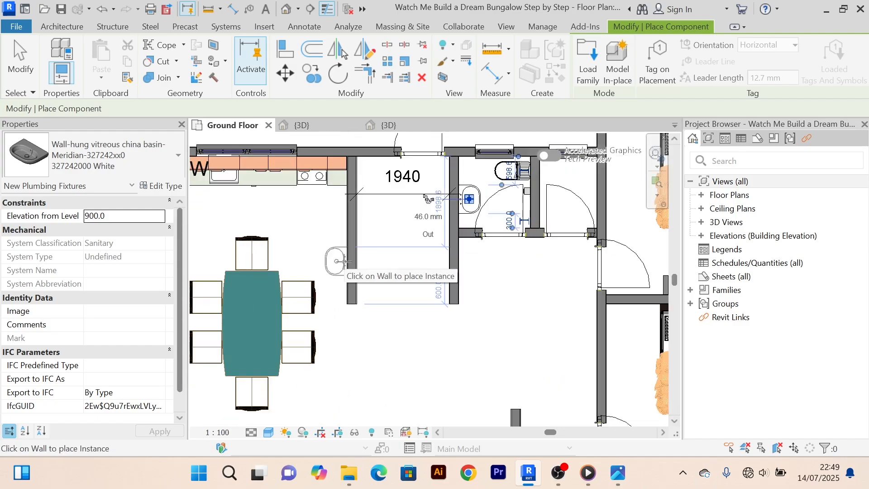
pyautogui.scroll(3, 342, 262)
pyautogui.scroll(-5, 343, 262)
pyautogui.moveTo(356, 269); pyautogui.dragTo(447, 282, button='middle')
pyautogui.scroll(2, 323, 247)
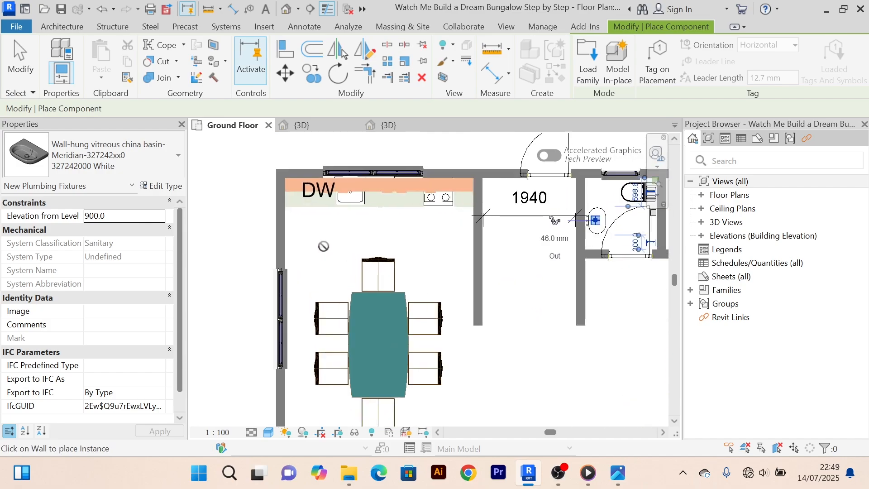
pyautogui.scroll(3, 317, 246)
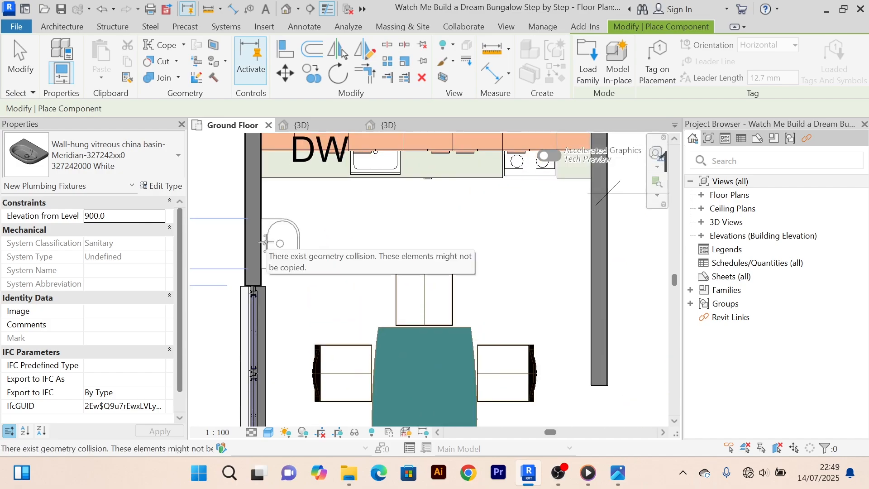
pyautogui.scroll(-3, 290, 242)
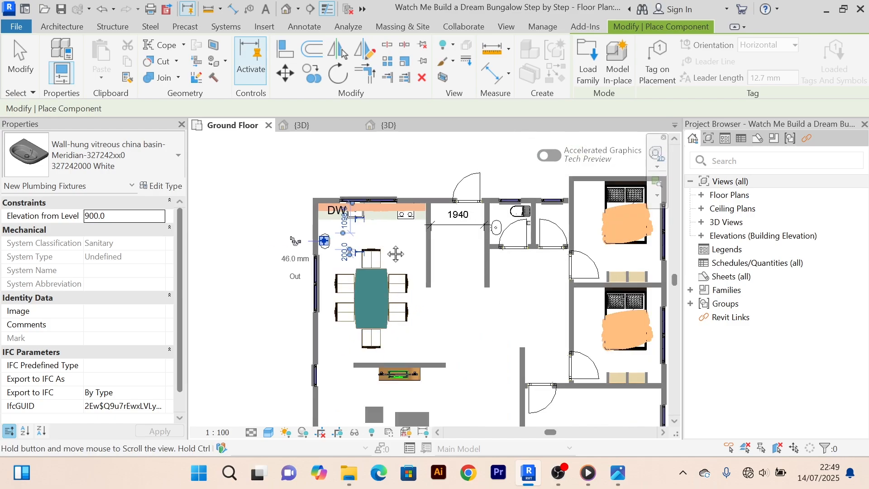
pyautogui.moveTo(395, 254); pyautogui.dragTo(373, 268, button='middle')
pyautogui.scroll(2, 511, 254)
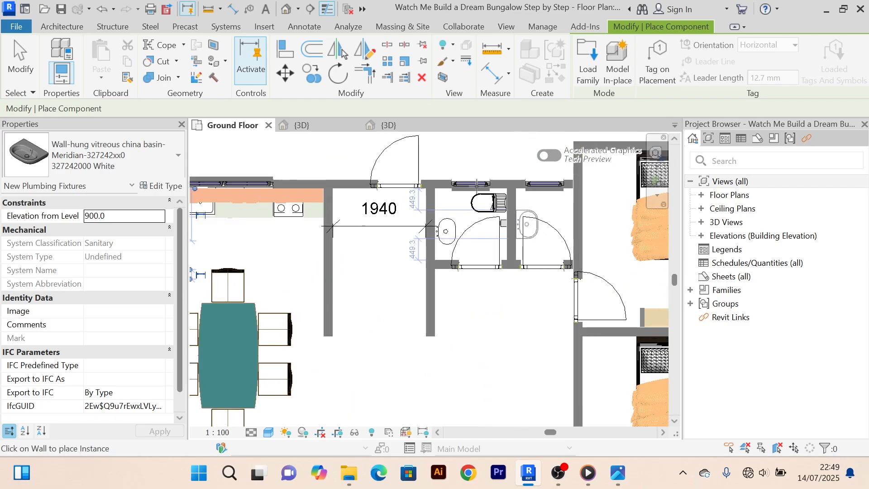
pyautogui.rightClick(451, 166)
pyautogui.click(474, 168)
pyautogui.scroll(-1, 473, 164)
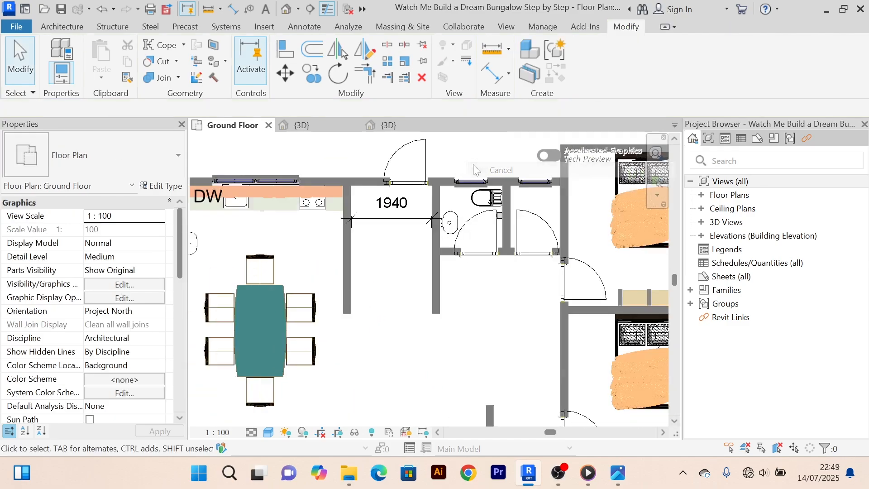
pyautogui.scroll(-2, 474, 164)
pyautogui.scroll(3, 442, 259)
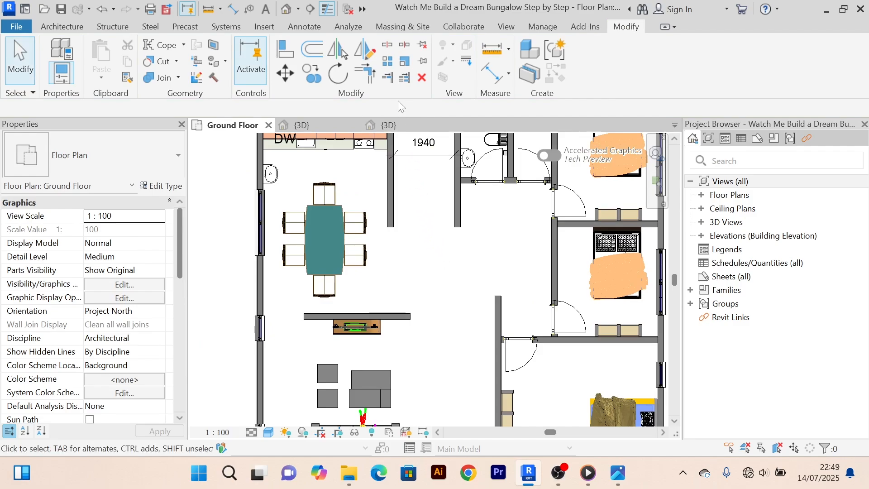
# Close the basin family and open Showerset_wall mount_fontanashowers_FS1518BR from REVIT LIBRARIES with the model upgrade to Revit 2026.
pyautogui.click(430, 125)
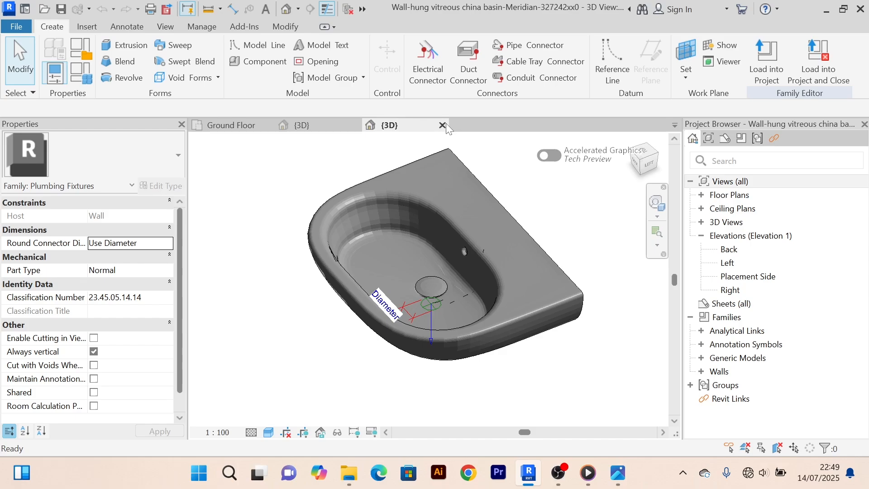
pyautogui.click(445, 126)
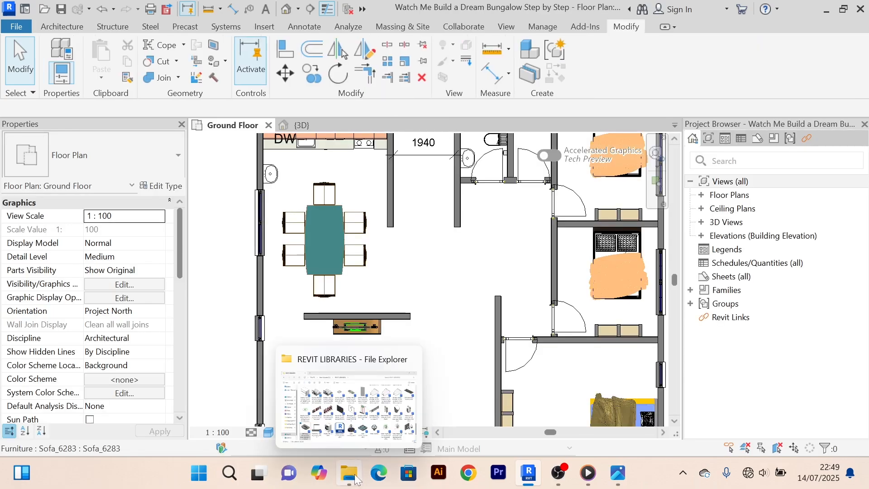
pyautogui.click(356, 478)
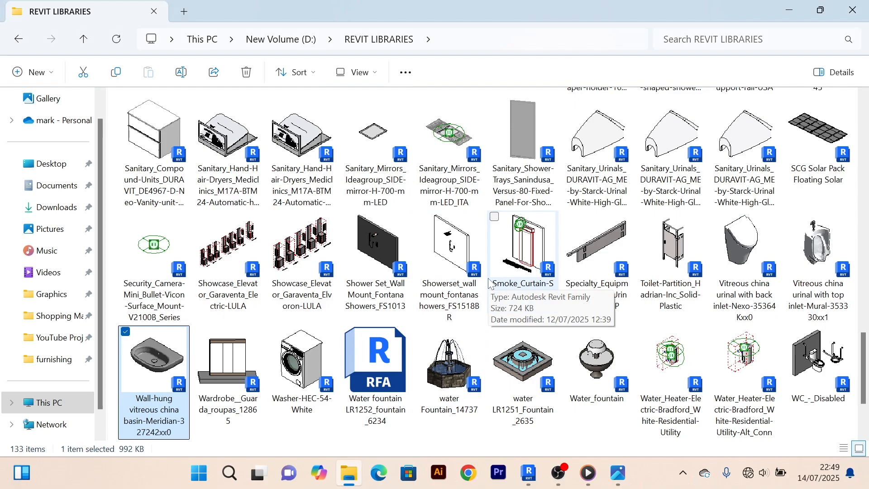
pyautogui.scroll(-2, 493, 290)
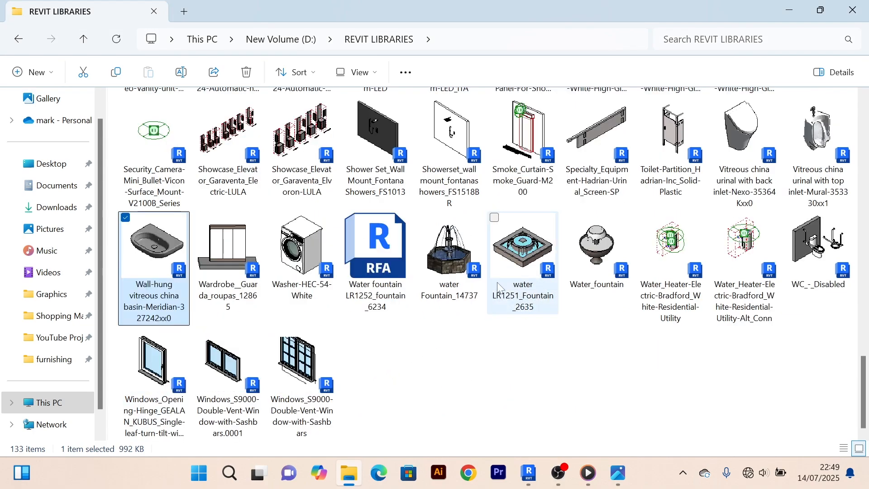
pyautogui.scroll(3, 500, 288)
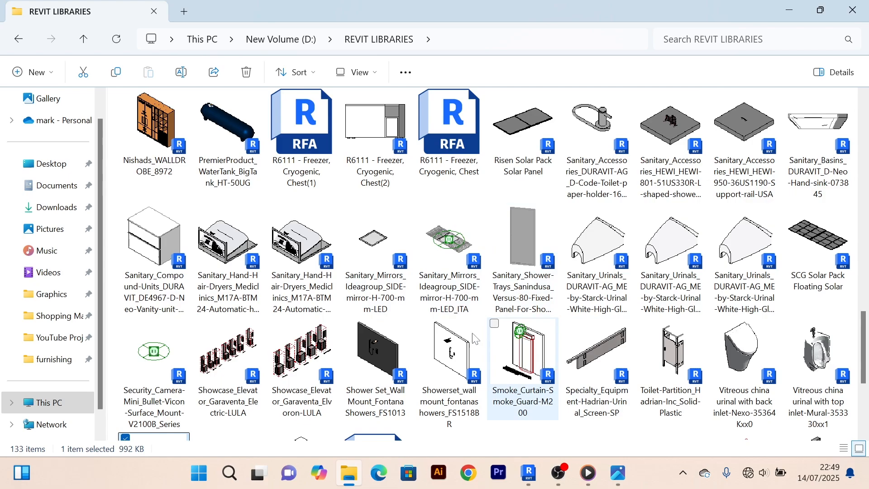
pyautogui.click(466, 364)
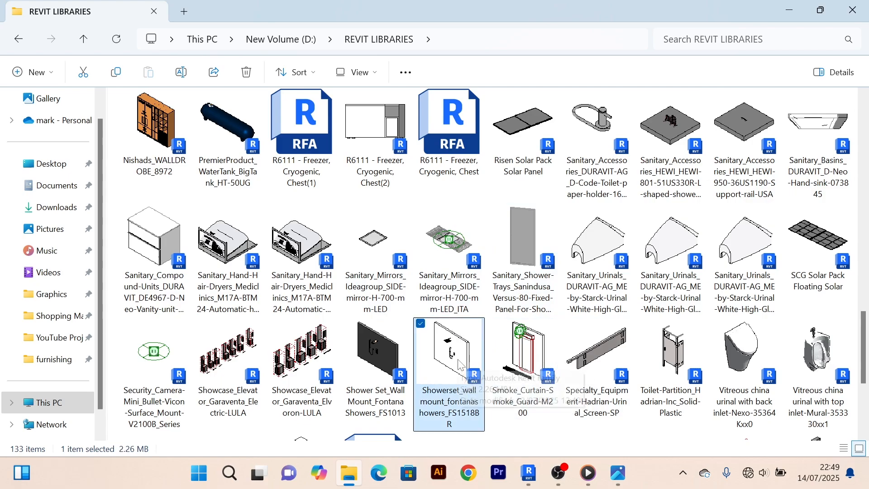
pyautogui.doubleClick(460, 365)
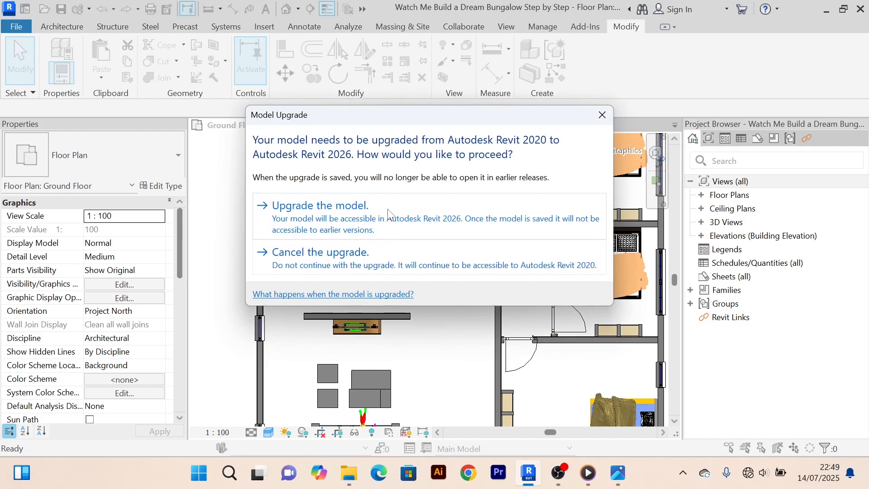
pyautogui.click(387, 210)
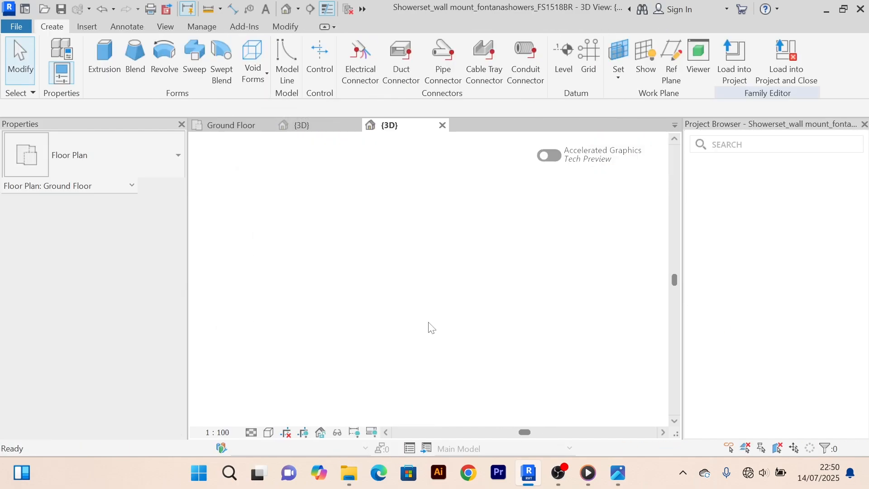
# Inspect the shower set on its host wall in 3D and load the family into the bungalow project.
pyautogui.scroll(4, 462, 266)
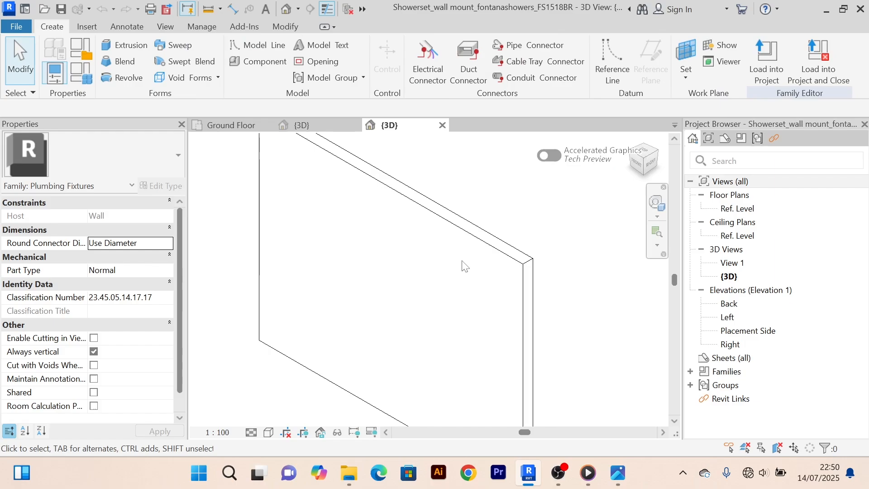
pyautogui.click(528, 263)
pyautogui.scroll(2, 456, 287)
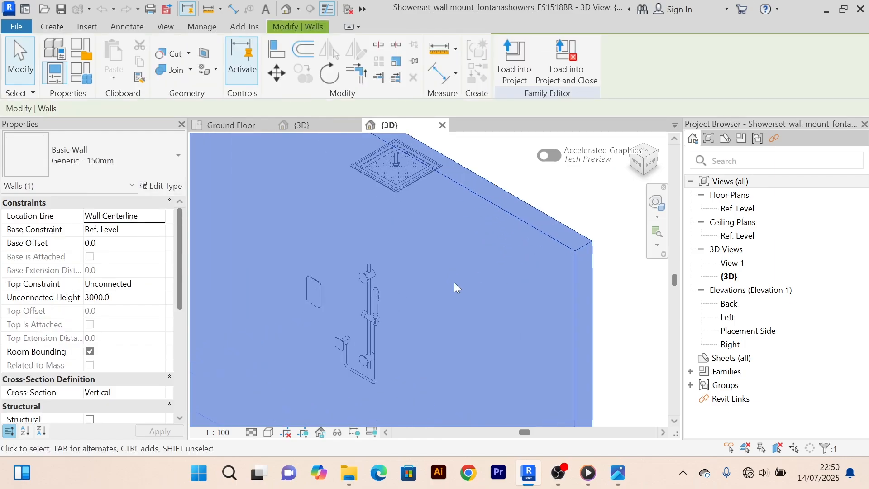
pyautogui.scroll(-3, 470, 202)
pyautogui.click(522, 70)
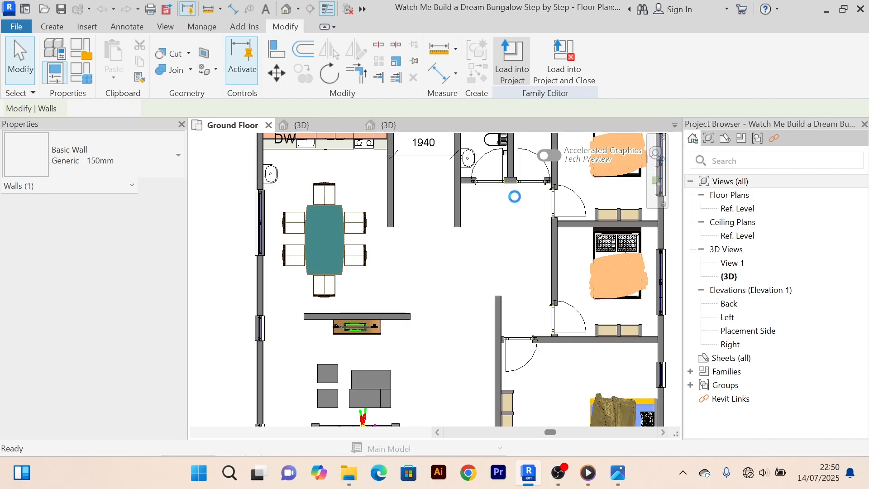
# Place the shower set in the small room beside the toilet, on the wall shared with the bedroom near the window, and end placement.
pyautogui.scroll(3, 498, 217)
pyautogui.scroll(2, 458, 234)
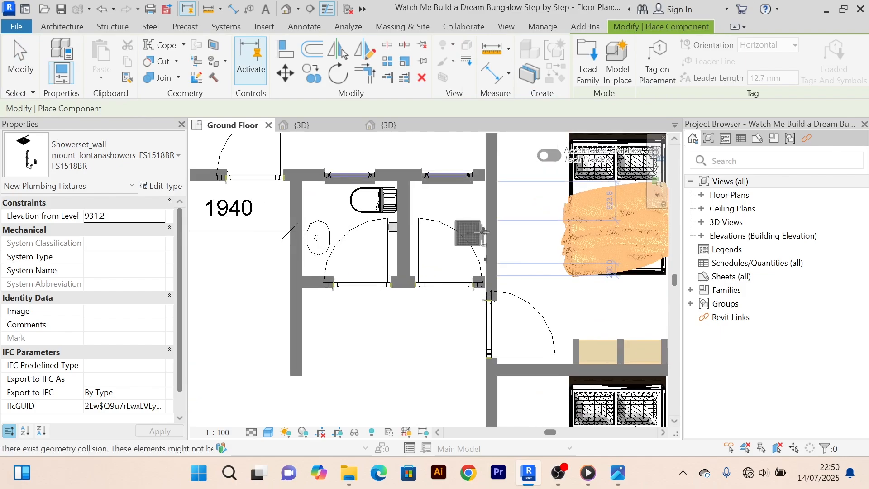
pyautogui.scroll(2, 480, 224)
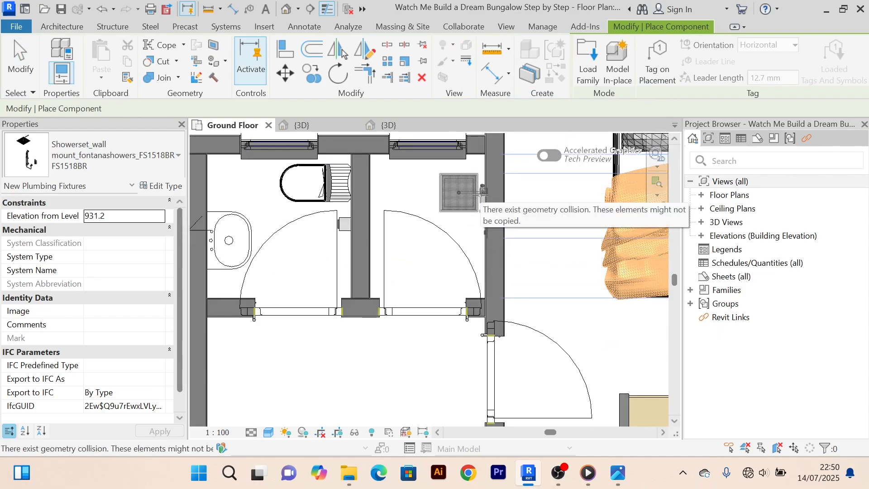
pyautogui.click(483, 231)
pyautogui.scroll(-2, 483, 232)
pyautogui.moveTo(480, 246); pyautogui.dragTo(477, 302, button='middle')
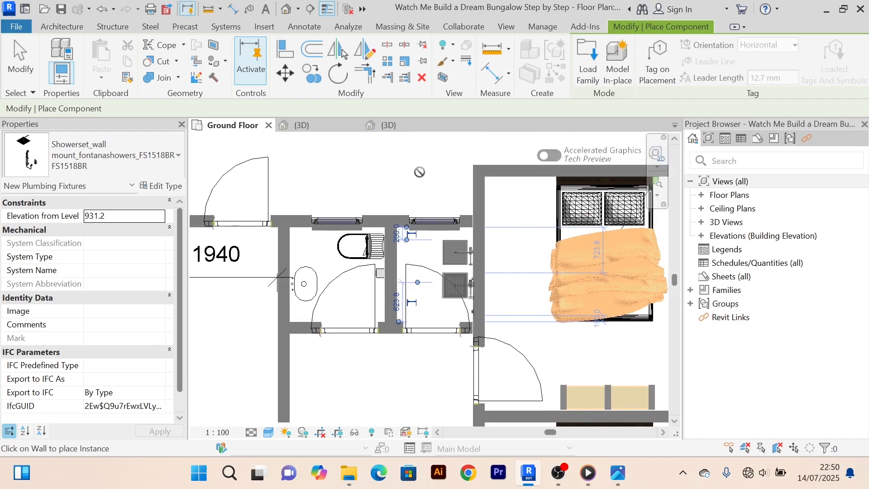
pyautogui.rightClick(420, 169)
pyautogui.click(430, 176)
pyautogui.rightClick(420, 169)
pyautogui.click(429, 174)
pyautogui.rightClick(418, 167)
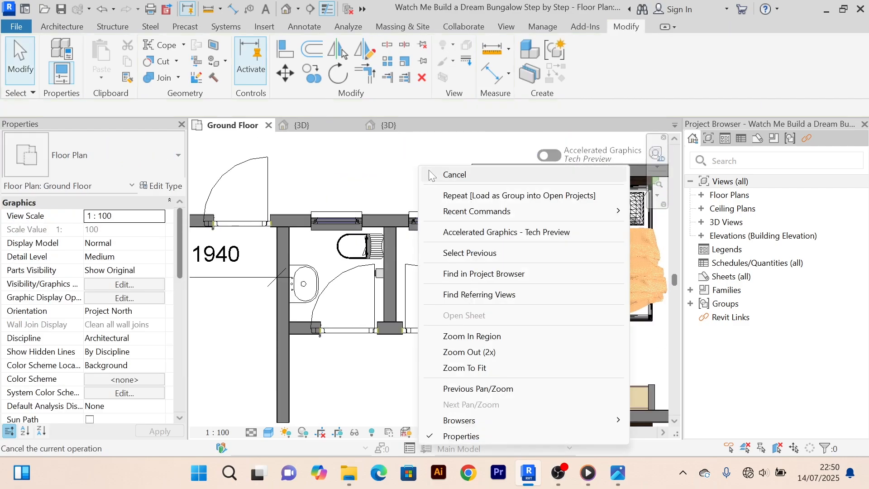
# Examine the fitted toilet and shower rooms beside the kitchen passage on the ground floor plan.
pyautogui.click(428, 172)
pyautogui.scroll(4, 435, 260)
pyautogui.moveTo(440, 266); pyautogui.dragTo(425, 237, button='middle')
pyautogui.scroll(-3, 496, 213)
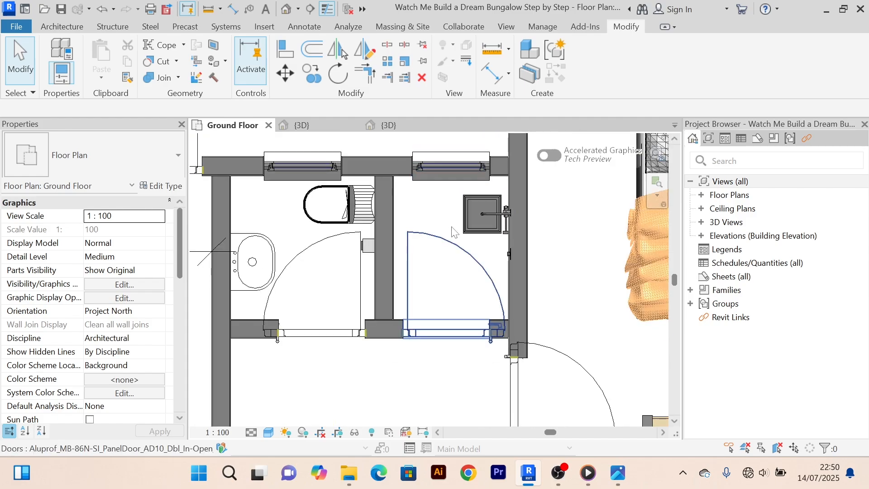
pyautogui.scroll(-3, 453, 228)
pyautogui.scroll(4, 457, 224)
pyautogui.scroll(-5, 458, 222)
pyautogui.scroll(2, 358, 239)
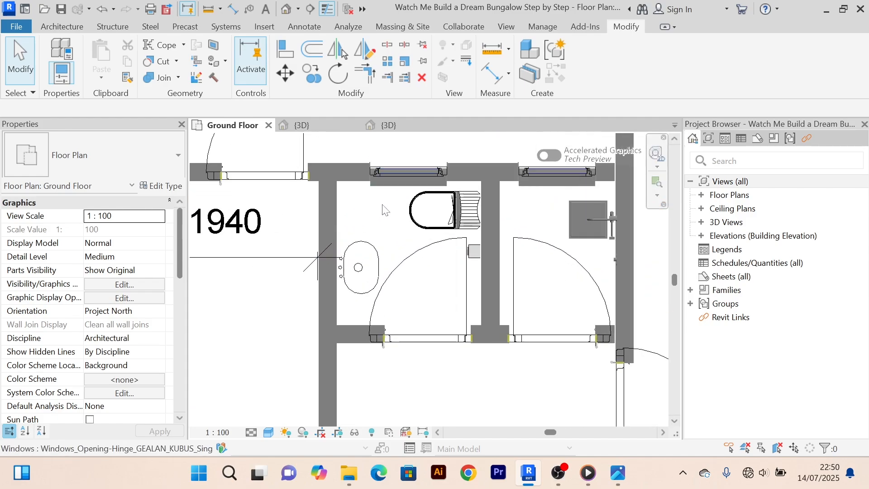
pyautogui.scroll(-2, 357, 241)
pyautogui.scroll(-2, 355, 242)
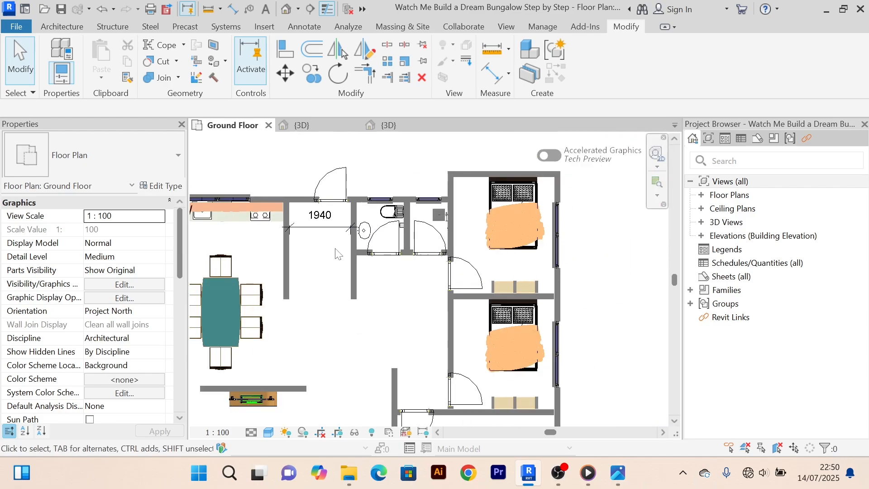
pyautogui.scroll(2, 351, 248)
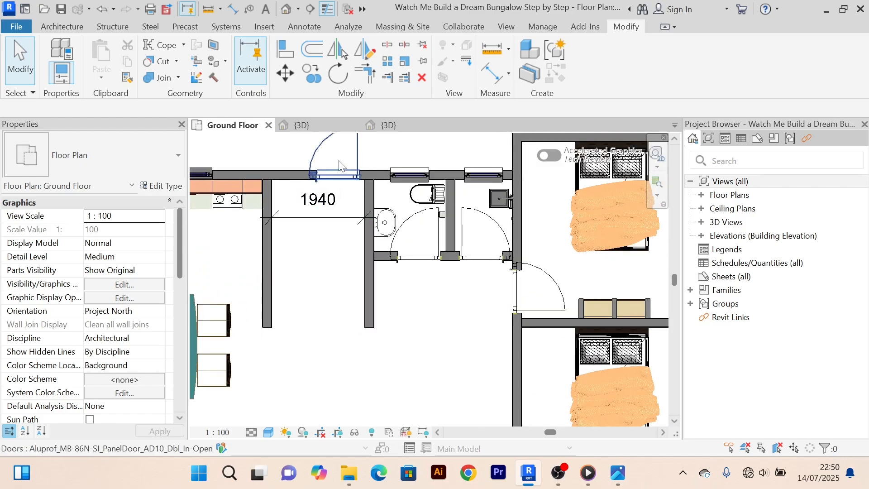
# Examine the large bedroom with the queen bed and its position relative to the corridor and the smaller bedrooms.
pyautogui.scroll(-2, 339, 163)
pyautogui.scroll(-1, 378, 254)
pyautogui.moveTo(385, 260); pyautogui.dragTo(386, 238, button='middle')
pyautogui.scroll(2, 402, 305)
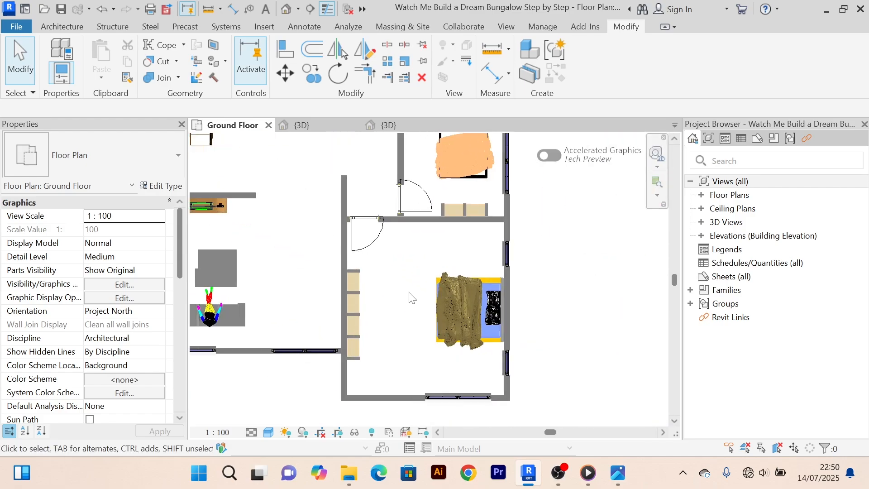
pyautogui.scroll(-2, 411, 295)
pyautogui.scroll(2, 413, 293)
pyautogui.scroll(-2, 414, 291)
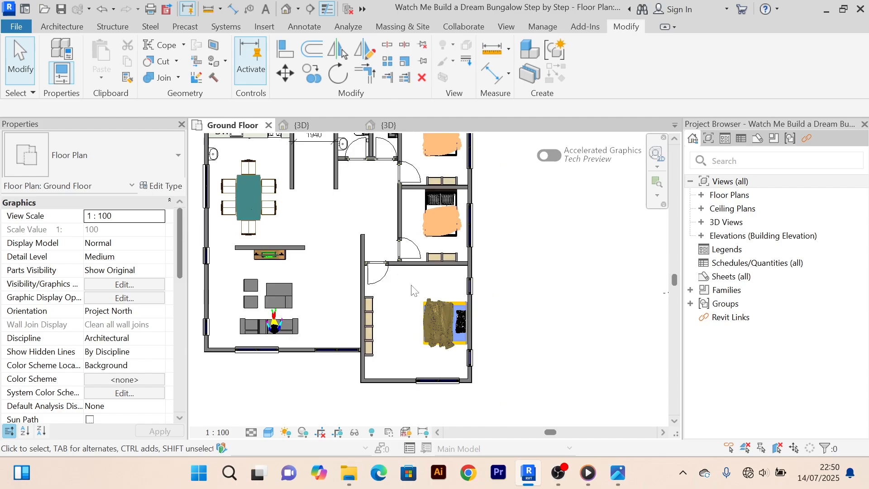
pyautogui.moveTo(414, 291); pyautogui.dragTo(423, 263, button='middle')
pyautogui.scroll(2, 413, 344)
pyautogui.scroll(2, 390, 335)
pyautogui.scroll(-2, 389, 335)
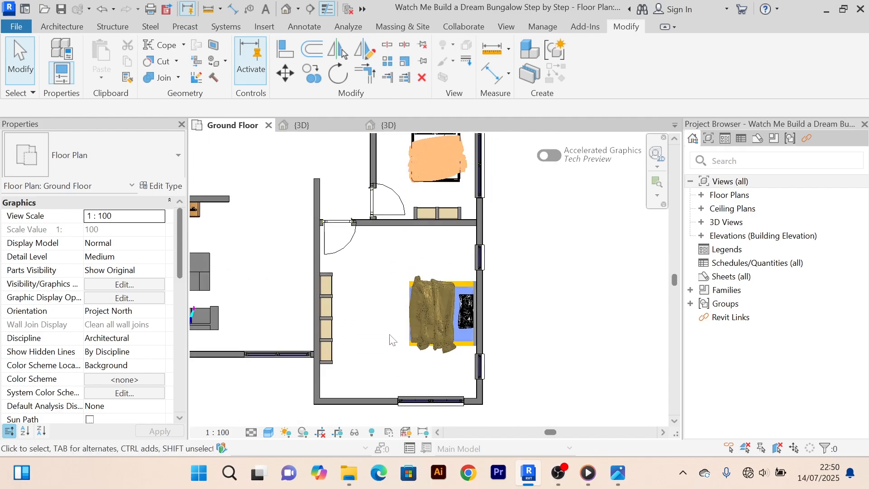
pyautogui.scroll(-1, 390, 339)
pyautogui.scroll(-1, 345, 258)
pyautogui.scroll(-1, 333, 248)
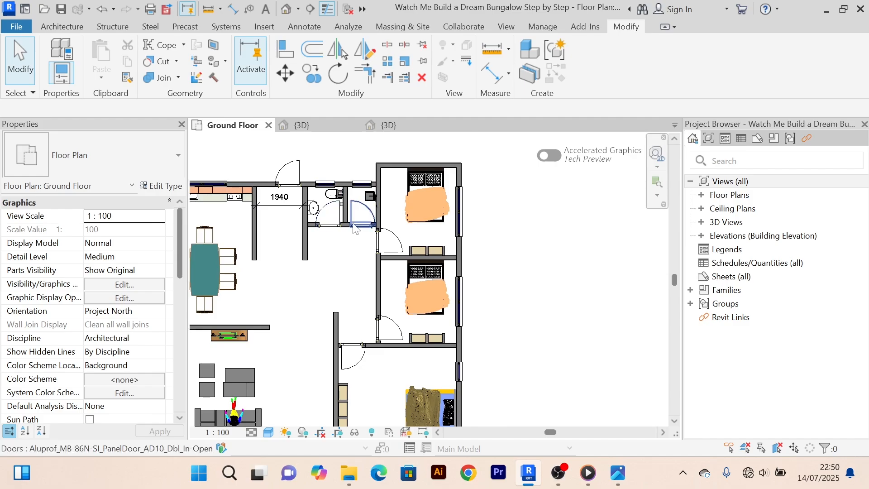
# Extend the smaller bedrooms' corridor-side wall past the partition into the large bedroom, ending it in line with the exterior window.
pyautogui.moveTo(421, 366); pyautogui.dragTo(368, 268, button='middle')
pyautogui.scroll(2, 380, 318)
pyautogui.scroll(2, 386, 303)
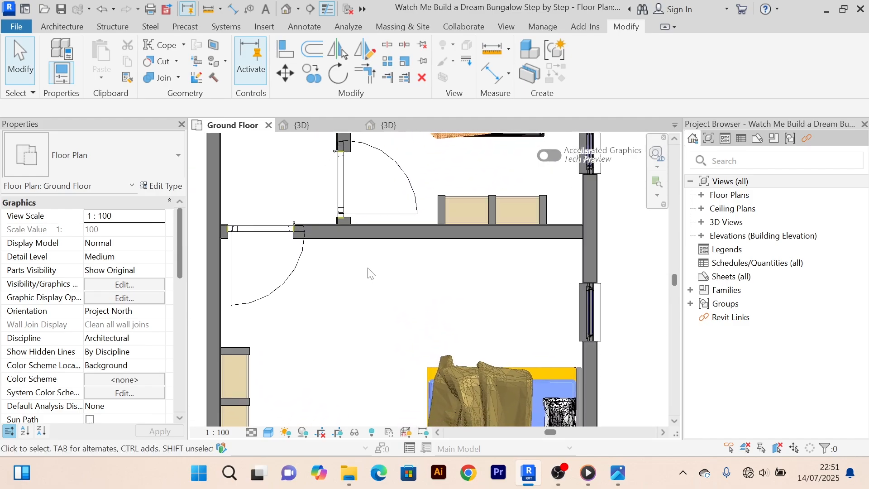
pyautogui.scroll(3, 347, 223)
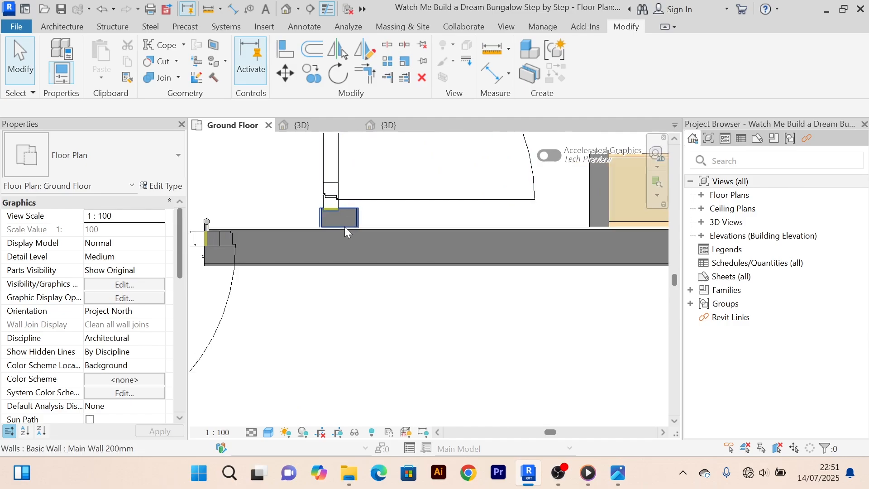
pyautogui.click(345, 231)
pyautogui.moveTo(340, 228); pyautogui.dragTo(334, 357)
pyautogui.scroll(-3, 416, 322)
pyautogui.moveTo(419, 324); pyautogui.dragTo(378, 235, button='middle')
pyautogui.moveTo(337, 256); pyautogui.dragTo(331, 292)
pyautogui.click(433, 277)
pyautogui.scroll(-2, 419, 247)
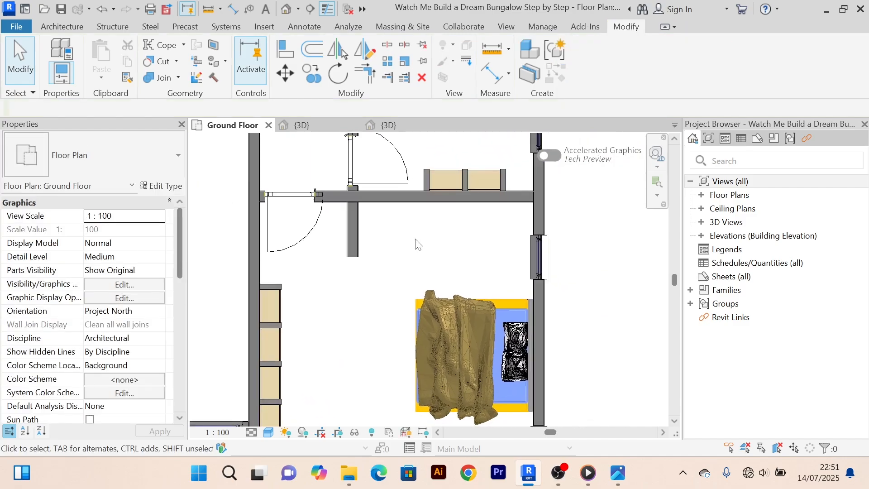
# Draw a Main Wall 200mm wall from the extended wall's free end straight across to the exterior wall, enclosing a room above the queen bed.
pyautogui.scroll(-2, 474, 229)
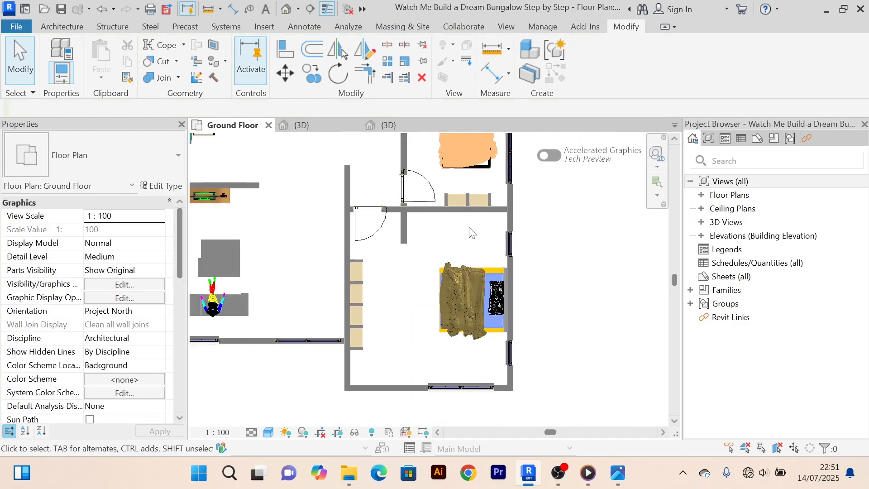
pyautogui.click(346, 247)
pyautogui.click(557, 77)
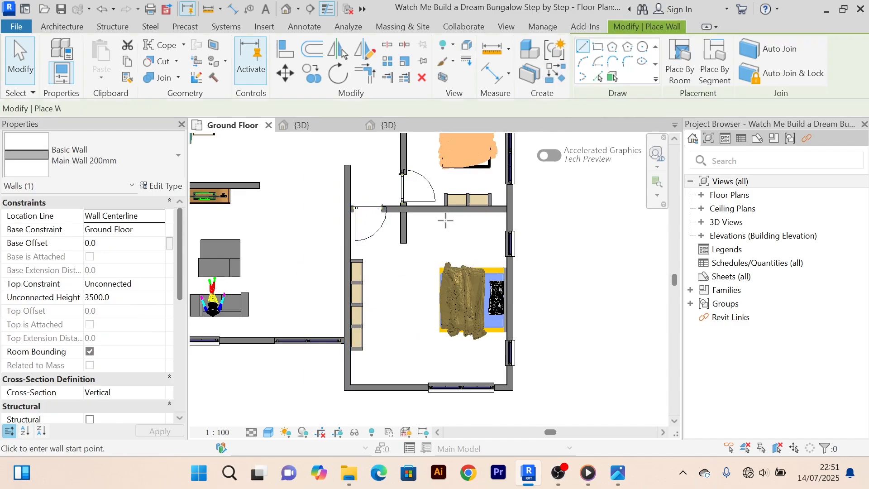
pyautogui.scroll(2, 439, 220)
pyautogui.click(382, 256)
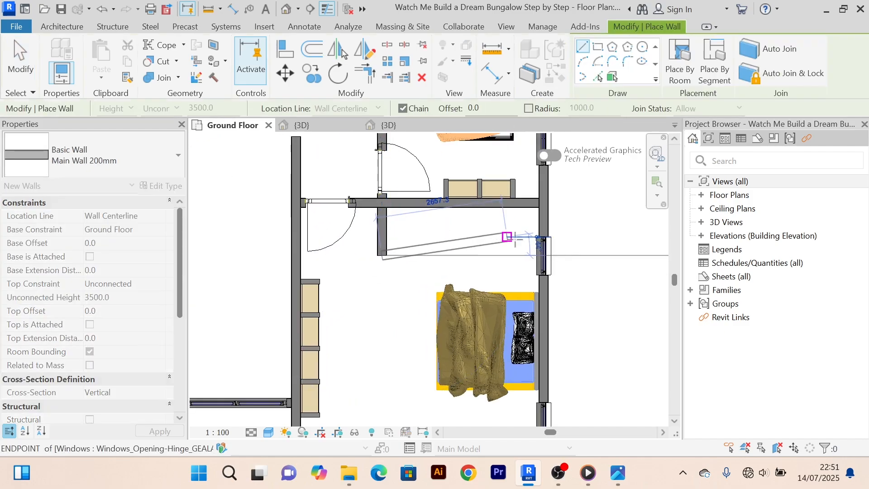
pyautogui.click(543, 256)
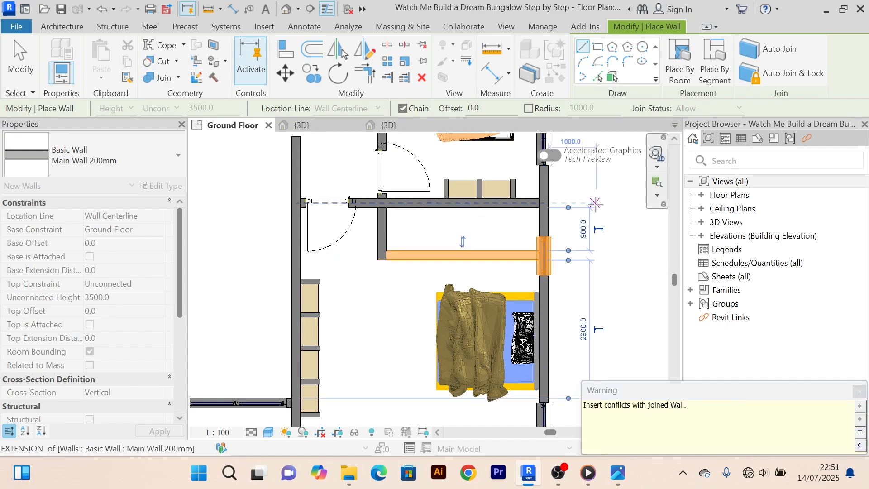
pyautogui.rightClick(606, 181)
pyautogui.click(610, 189)
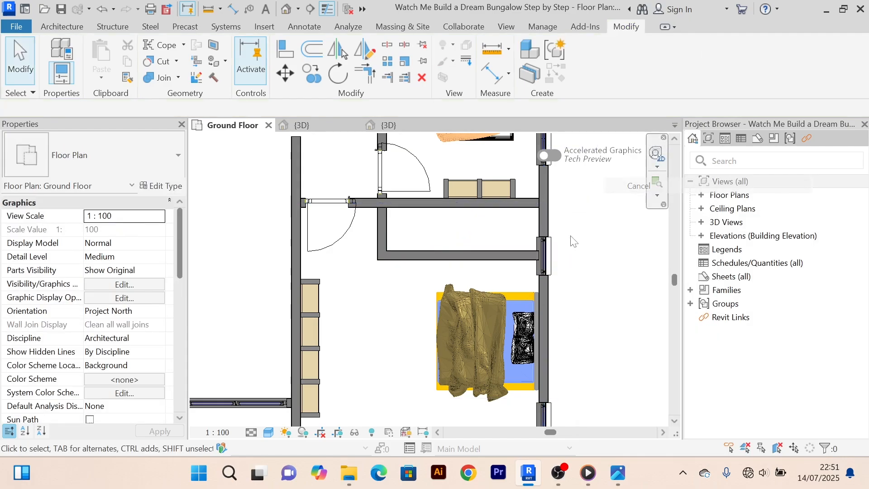
# Delete the exterior window that the new enclosure wall runs into.
pyautogui.scroll(2, 553, 257)
pyautogui.click(538, 237)
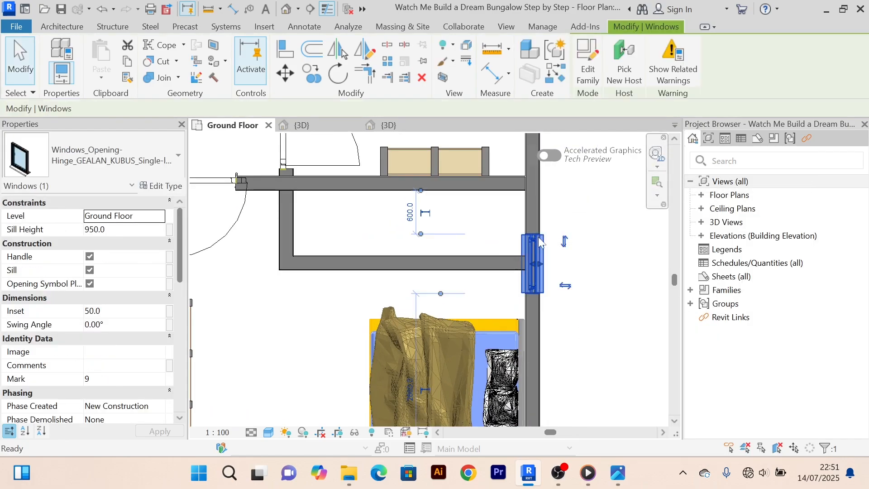
pyautogui.press('Delete')
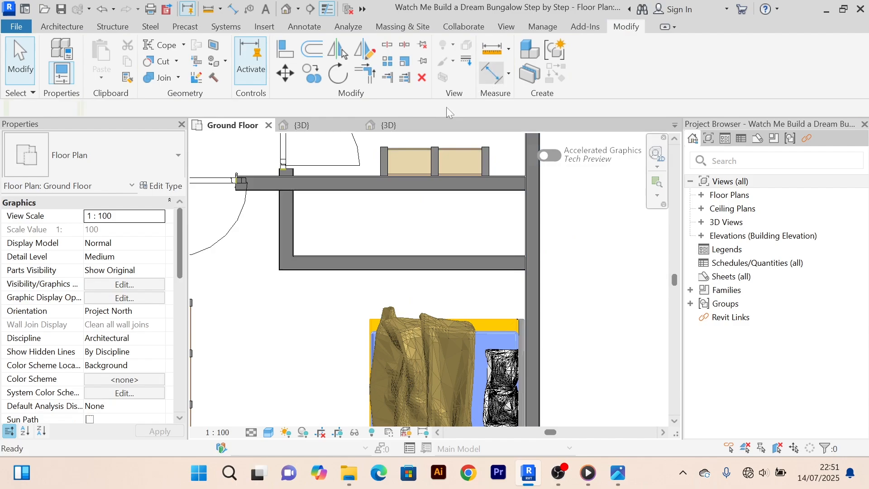
# Add an aligned dimension for the enclosure's clear width, between the bedroom partition and the new parallel wall.
pyautogui.click(489, 74)
pyautogui.click(357, 192)
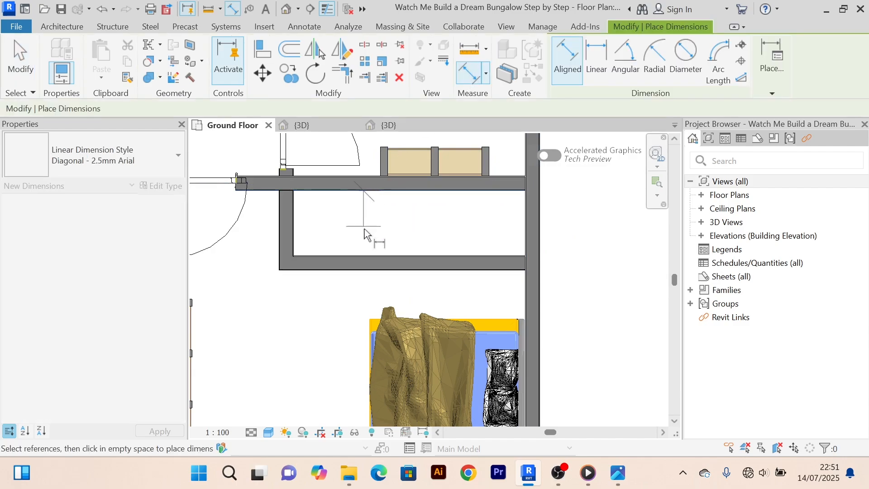
pyautogui.click(374, 256)
pyautogui.click(374, 243)
pyautogui.scroll(-2, 374, 243)
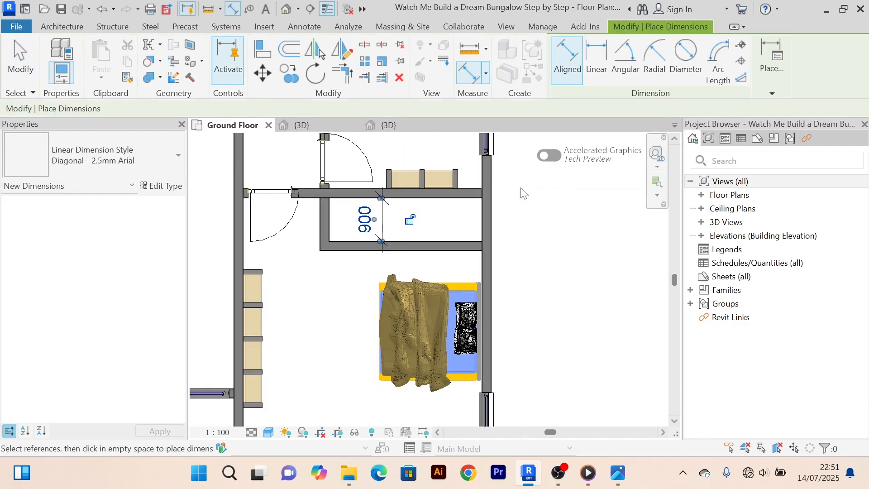
pyautogui.rightClick(536, 194)
pyautogui.click(548, 199)
# Set the clear distance between the bedroom partition and the new parallel wall to 1400 mm.
pyautogui.scroll(3, 460, 238)
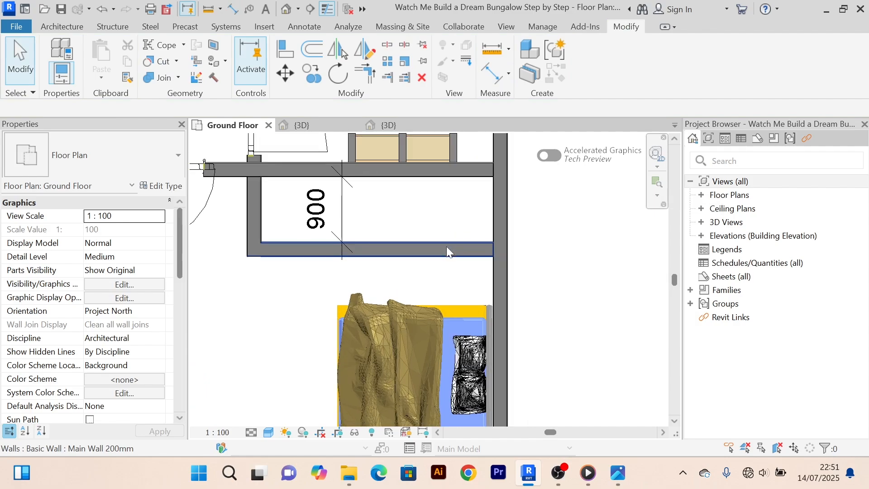
pyautogui.click(446, 246)
pyautogui.click(323, 212)
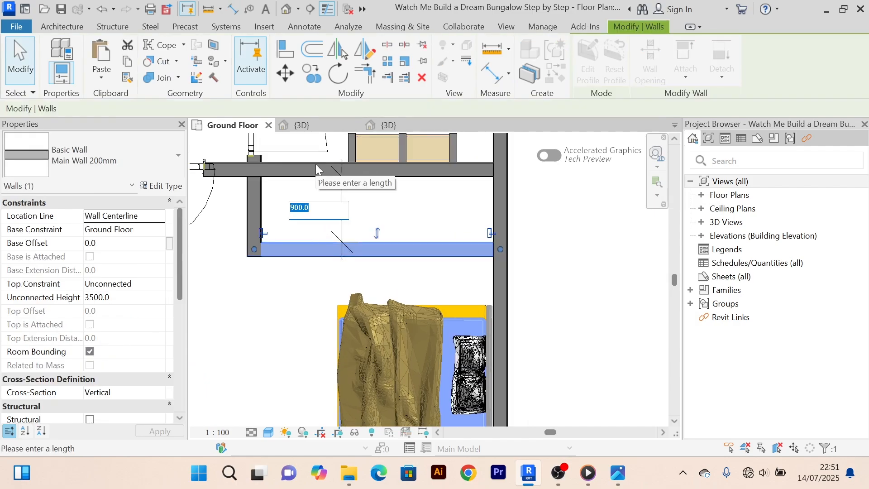
pyautogui.write('1400')
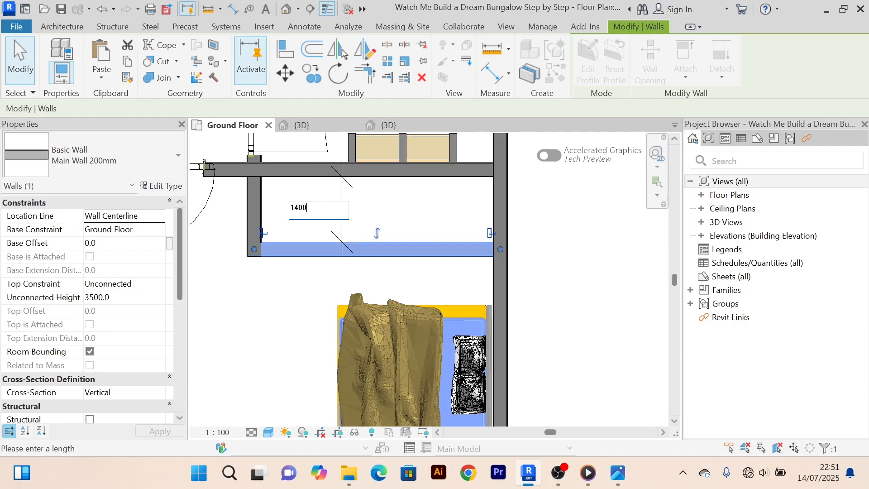
pyautogui.press('Return')
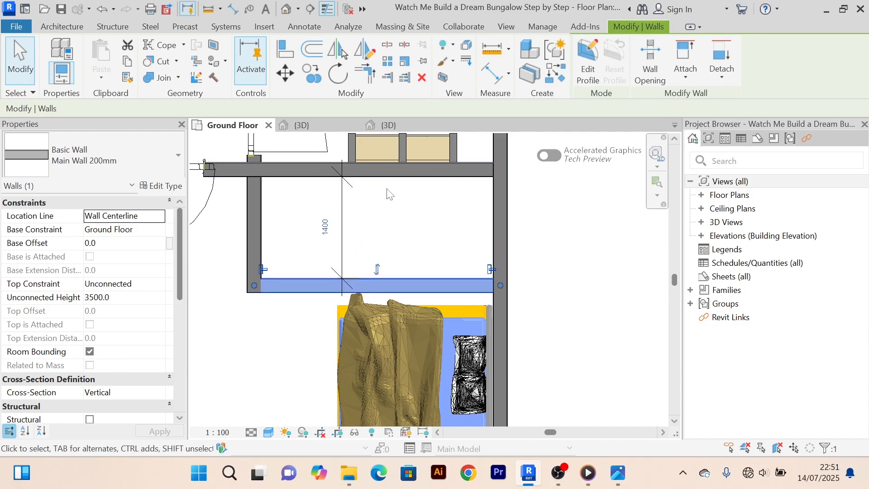
pyautogui.click(525, 230)
# Nudge the queen-size bed about 180 mm along the exterior wall, away from the new enclosure wall.
pyautogui.scroll(-5, 543, 234)
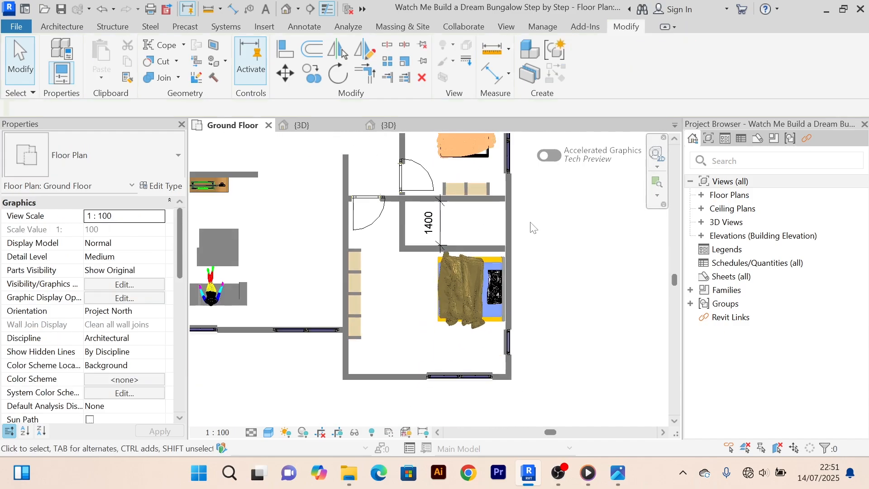
pyautogui.click(465, 296)
pyautogui.scroll(2, 503, 288)
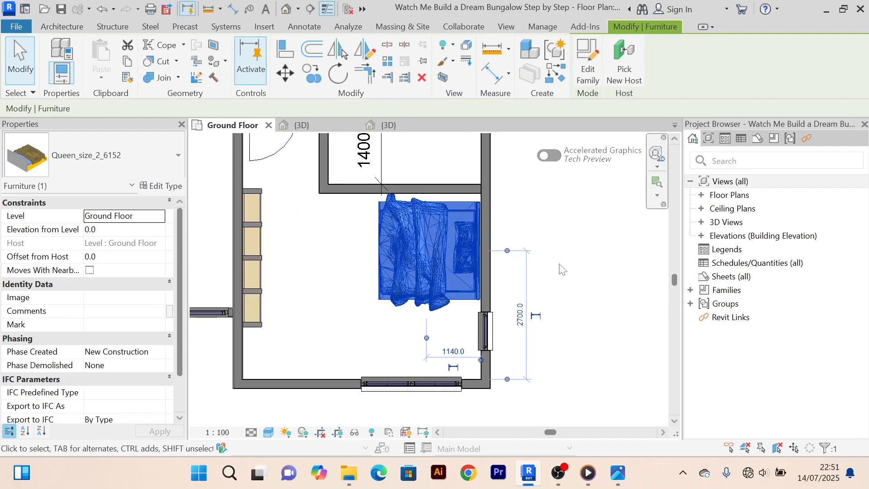
pyautogui.press('Down')
pyautogui.press('Down')
pyautogui.press('Down')
pyautogui.press('Down')
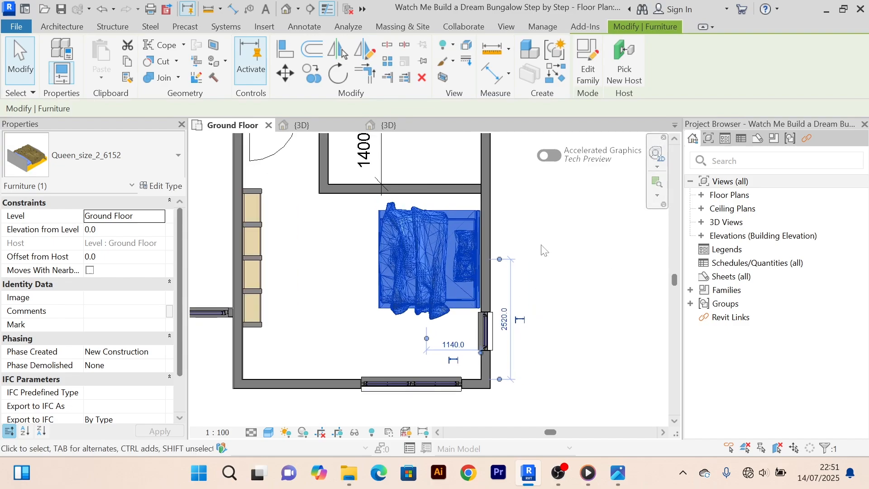
pyautogui.click(544, 250)
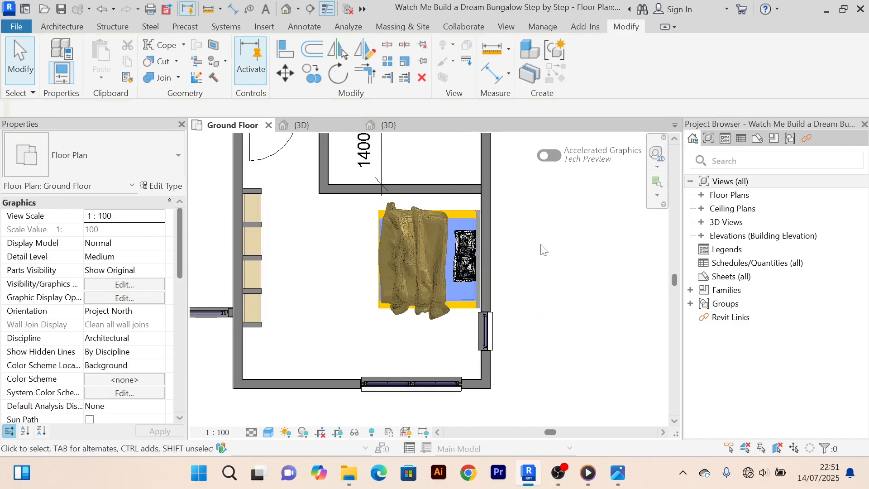
# Divide the new enclosure with a perpendicular 1600 mm long Main Wall 200mm wall just beside the 1400 mm dimension, and end wall placement.
pyautogui.scroll(-1, 534, 330)
pyautogui.moveTo(540, 340); pyautogui.dragTo(541, 376, button='middle')
pyautogui.scroll(2, 488, 284)
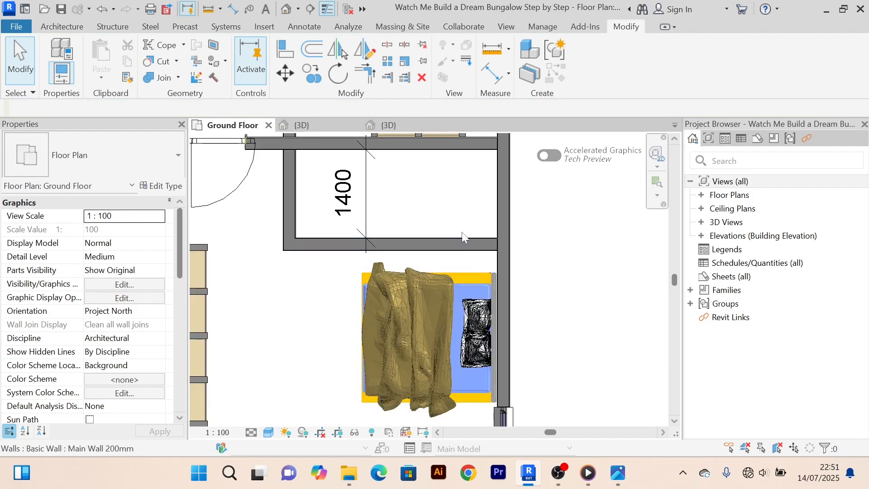
pyautogui.moveTo(533, 249); pyautogui.dragTo(536, 266, button='middle')
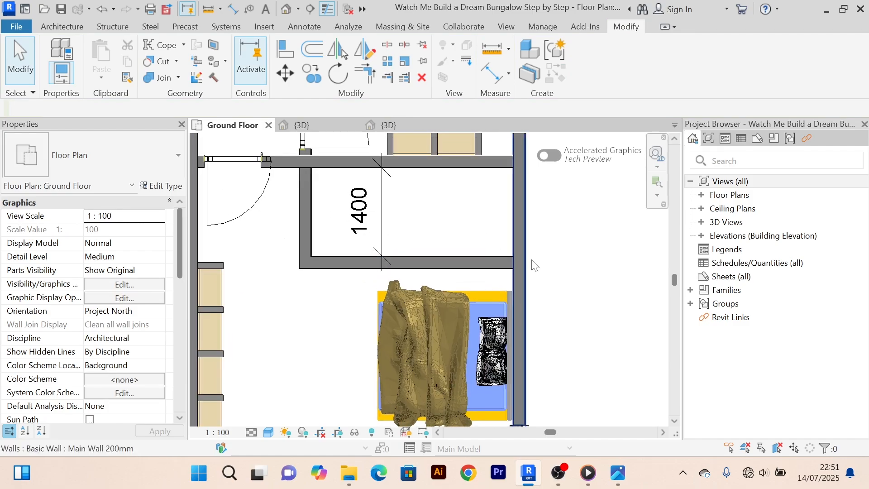
pyautogui.scroll(-1, 498, 244)
pyautogui.moveTo(474, 229); pyautogui.dragTo(466, 268, button='middle')
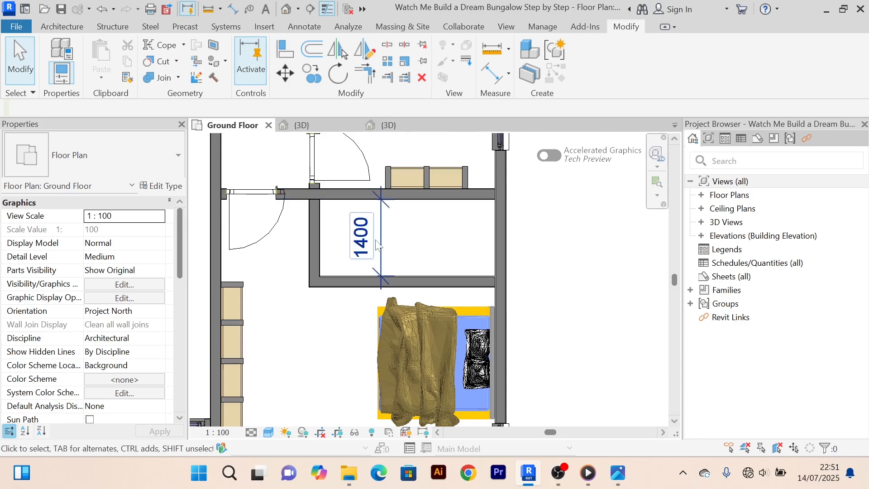
pyautogui.press('w')
pyautogui.press('a')
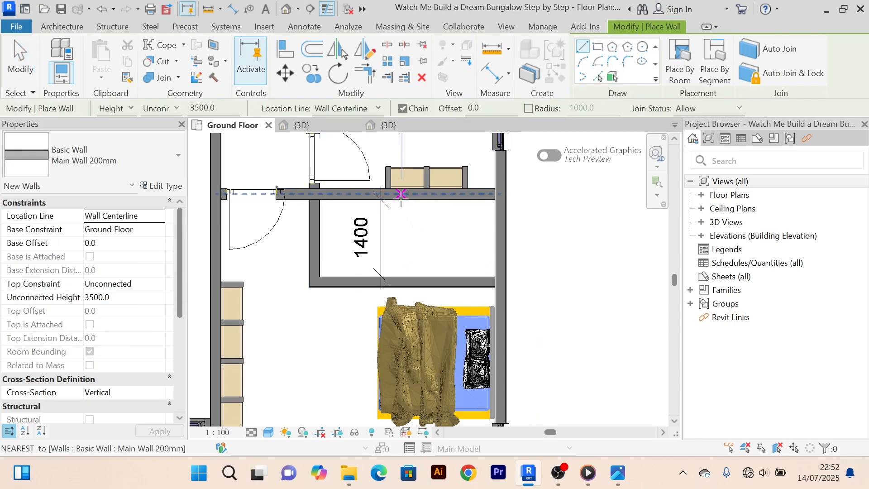
pyautogui.click(401, 194)
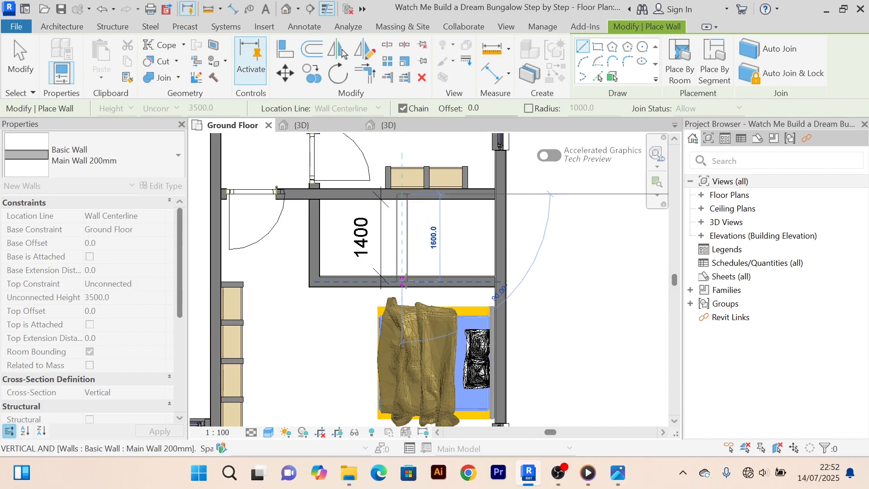
pyautogui.click(401, 281)
pyautogui.rightClick(565, 195)
pyautogui.click(589, 186)
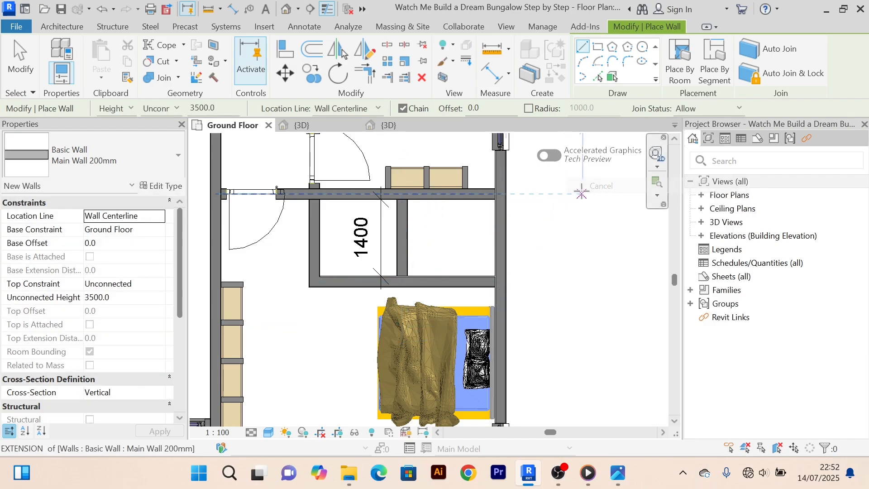
pyautogui.rightClick(566, 195)
pyautogui.click(607, 186)
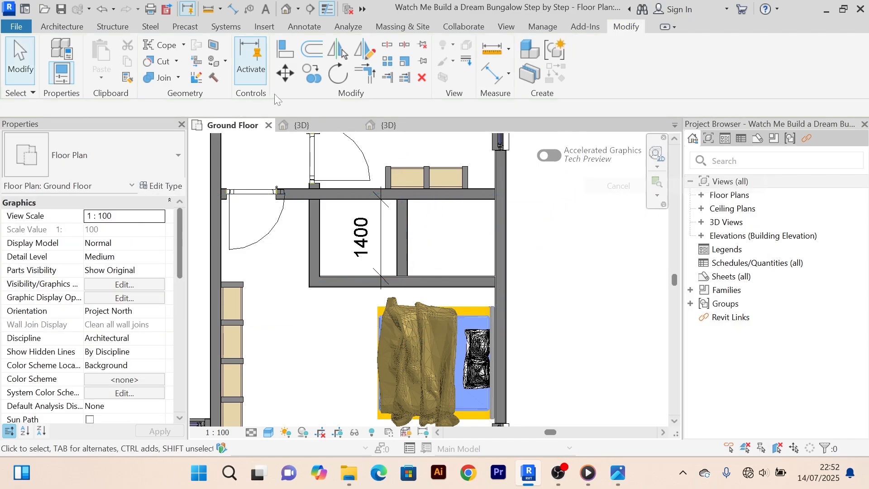
# Add an aligned dimension for the inner compartment's clear width, between the dividing wall and the exterior wall, and end dimensioning.
pyautogui.click(497, 78)
pyautogui.click(407, 245)
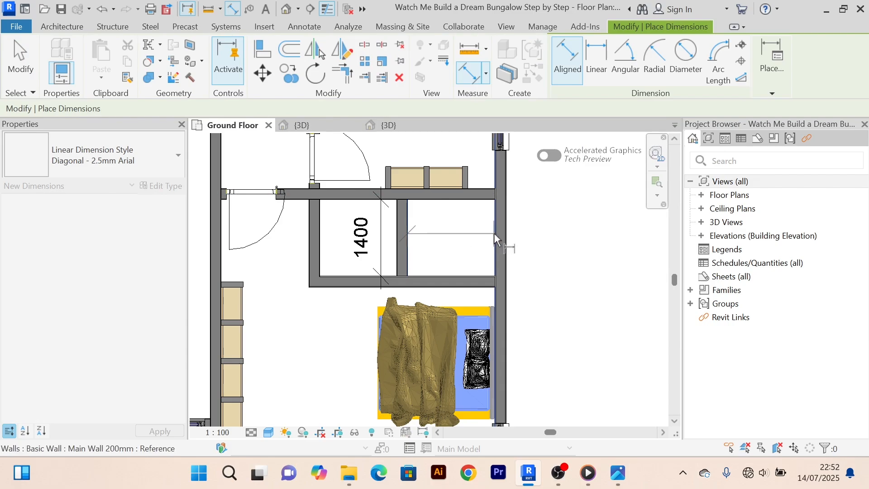
pyautogui.click(497, 238)
pyautogui.scroll(2, 484, 248)
pyautogui.click(485, 249)
pyautogui.rightClick(568, 200)
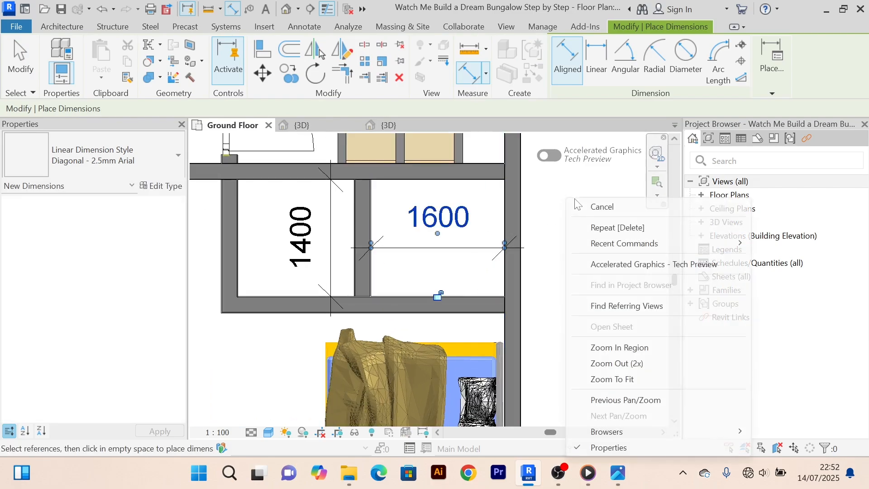
pyautogui.click(602, 206)
pyautogui.rightClick(587, 195)
pyautogui.click(602, 196)
# Set the clear distance between the dividing wall and the exterior wall to 1800 mm.
pyautogui.click(367, 210)
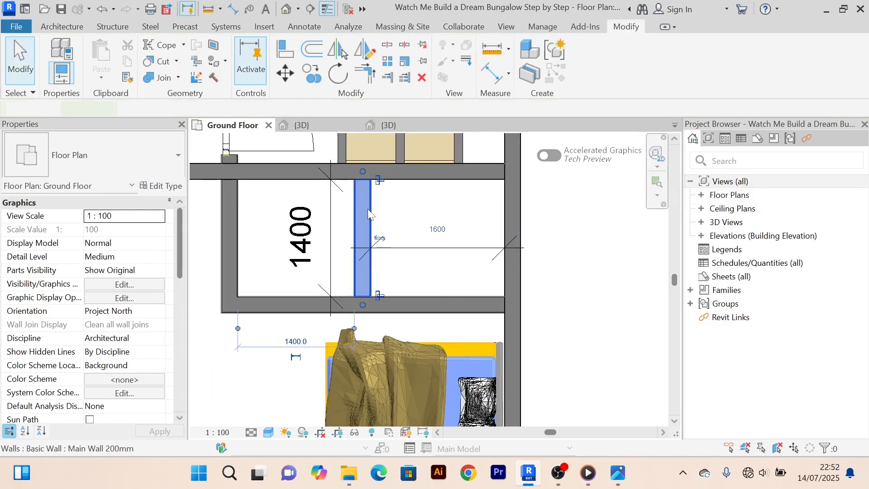
pyautogui.click(437, 229)
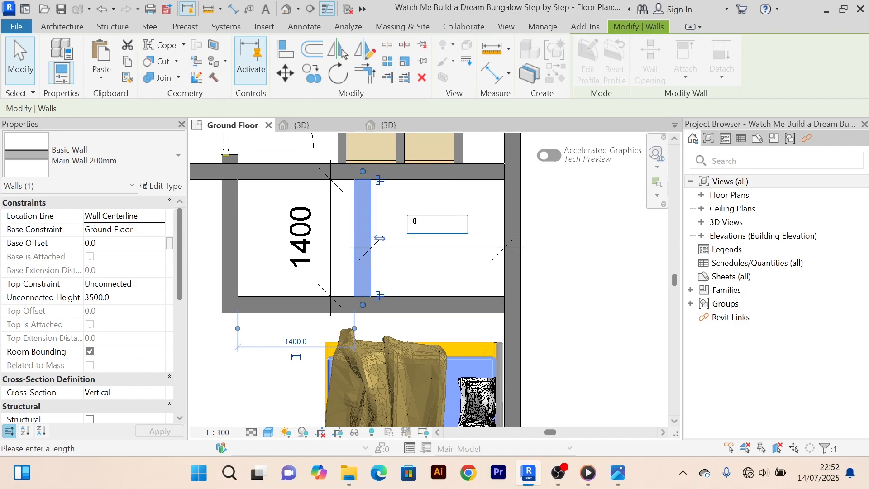
pyautogui.press('Return')
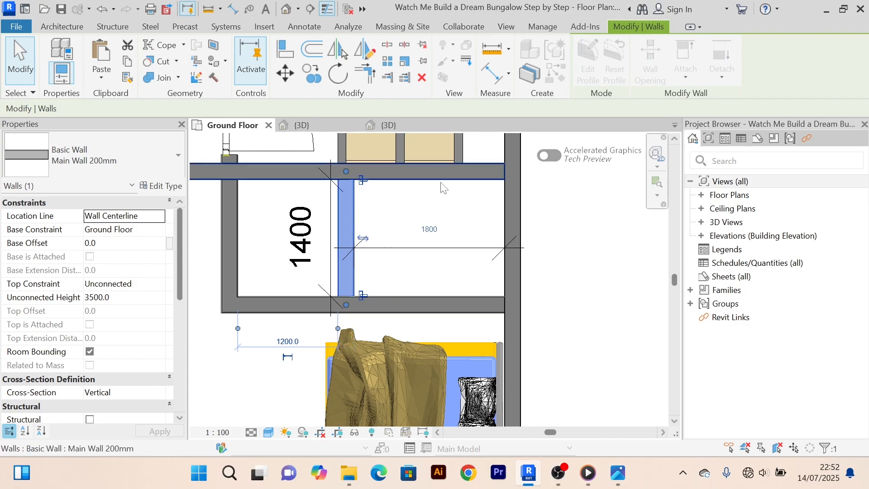
pyautogui.click(583, 262)
pyautogui.scroll(-3, 581, 258)
pyautogui.moveTo(578, 258); pyautogui.dragTo(555, 274, button='middle')
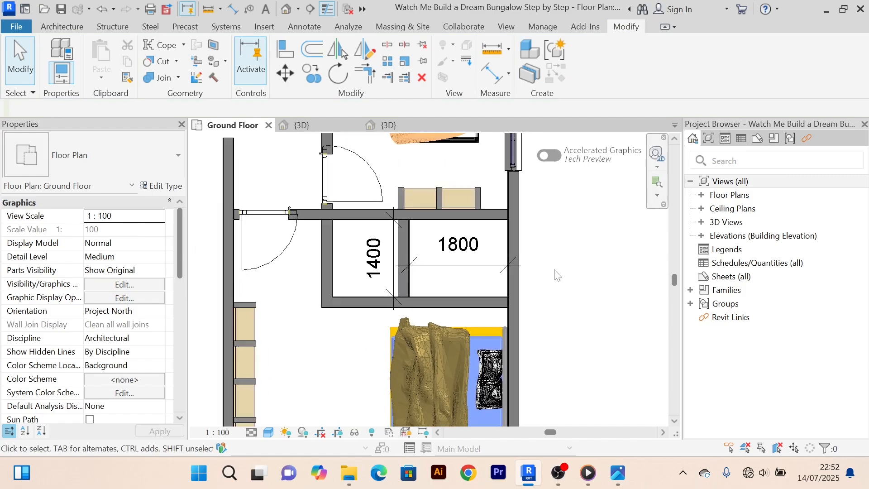
# Set the clear distance between the bedroom partition and the enclosure's long parallel wall to 1500 mm.
pyautogui.scroll(4, 507, 273)
pyautogui.scroll(-2, 507, 272)
pyautogui.moveTo(470, 300); pyautogui.dragTo(468, 270, button='middle')
pyautogui.click(442, 291)
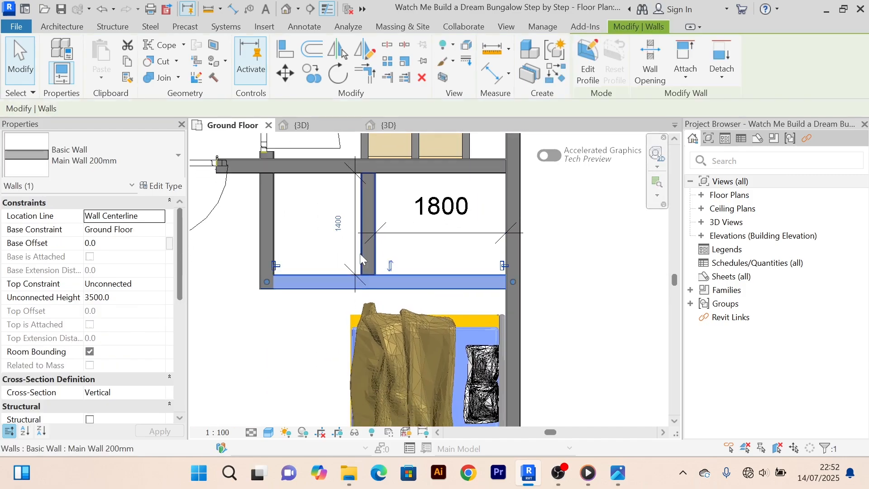
pyautogui.click(329, 222)
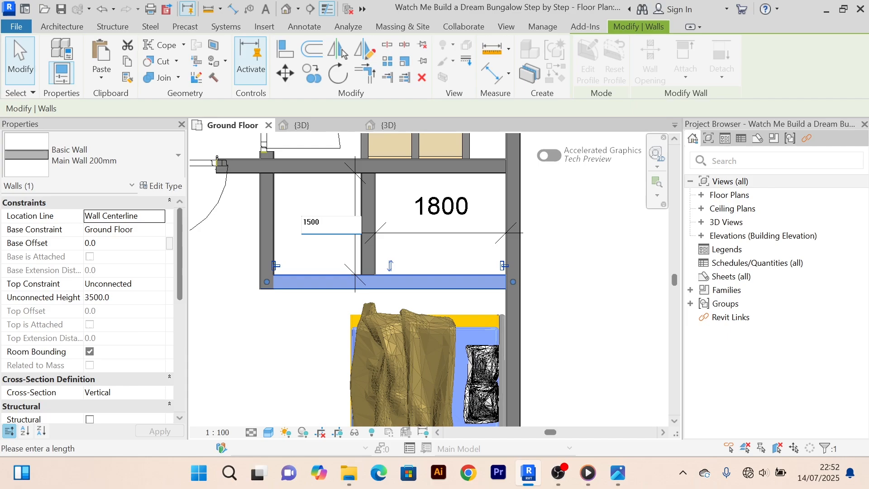
pyautogui.press('Return')
pyautogui.click(557, 288)
pyautogui.scroll(-2, 562, 275)
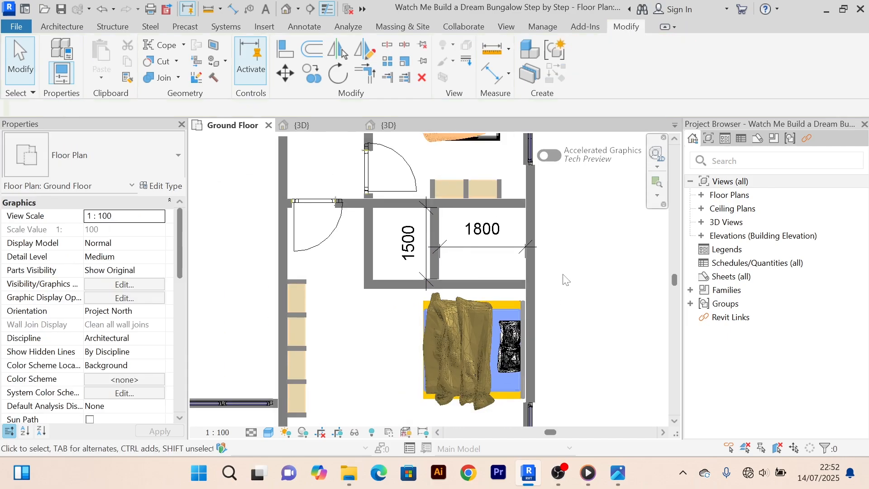
# Shift the window beside the bed slightly along the exterior wall, towards the bedroom's outer corner.
pyautogui.moveTo(554, 266); pyautogui.dragTo(535, 211, button='middle')
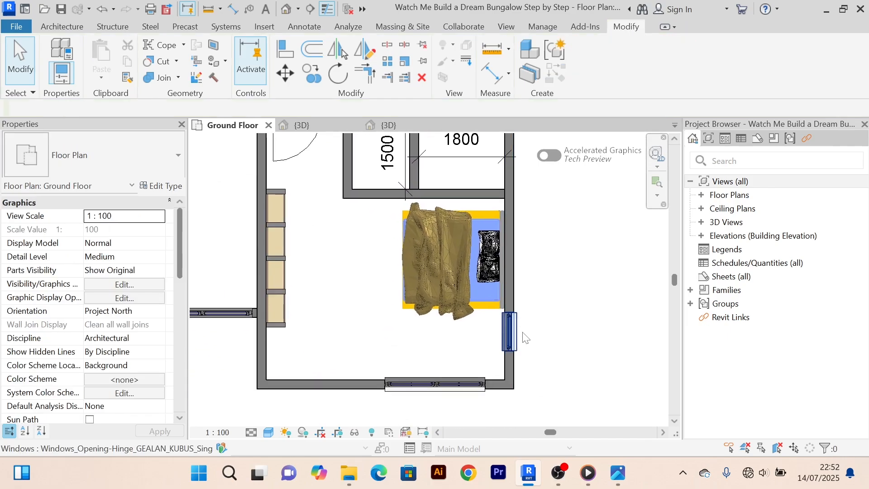
pyautogui.click(525, 338)
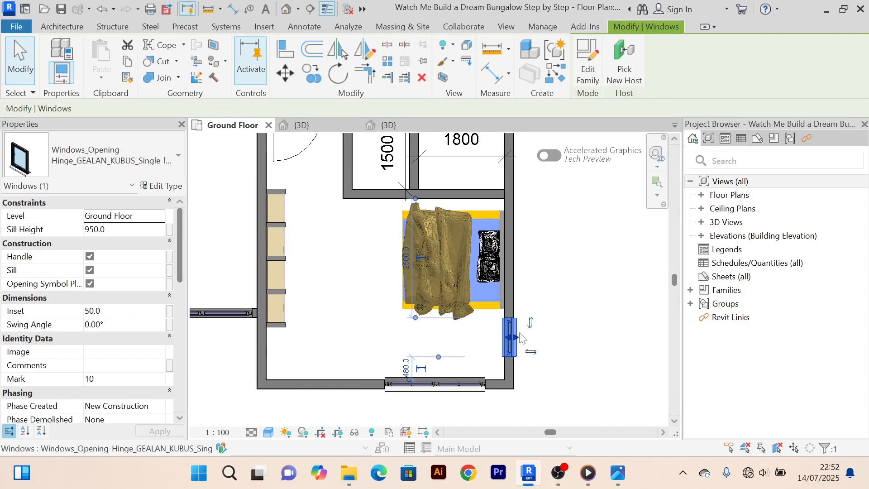
pyautogui.moveTo(509, 340); pyautogui.dragTo(510, 349)
pyautogui.press('Escape')
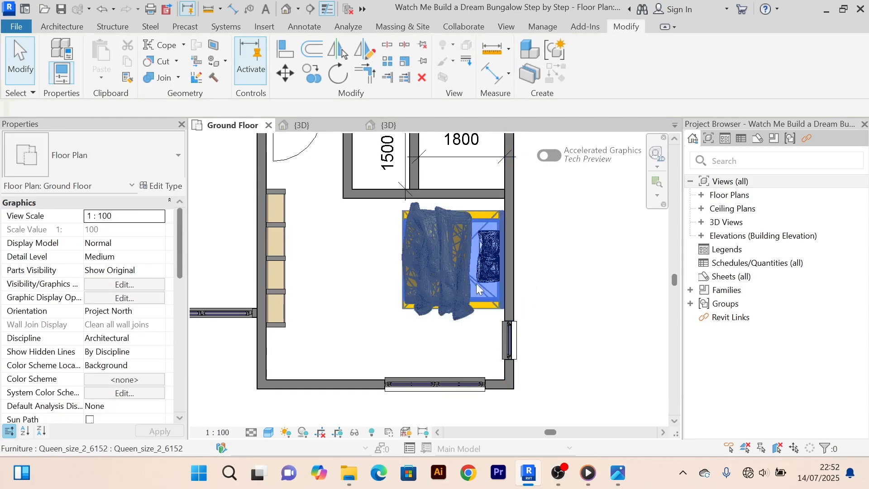
# Nudge the queen-size bed a little further along the exterior wall, away from the enclosure wall.
pyautogui.click(474, 282)
pyautogui.press('Down')
pyautogui.press('Down')
pyautogui.press('Down')
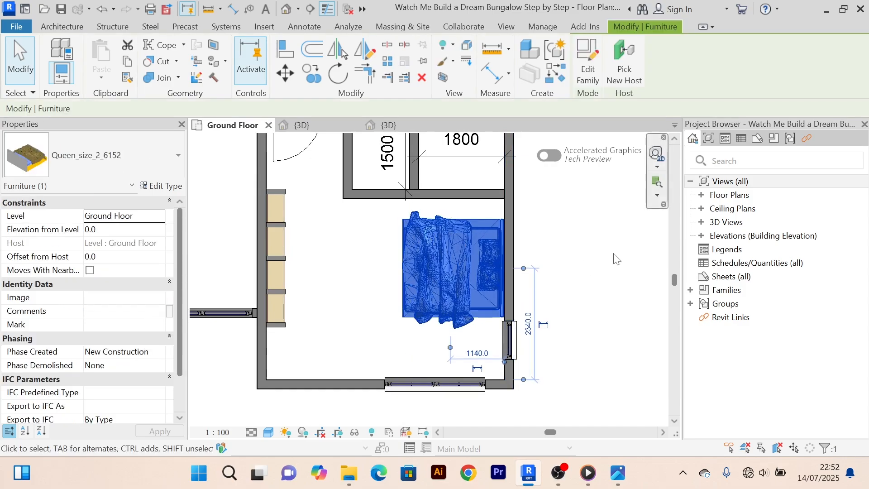
pyautogui.click(600, 242)
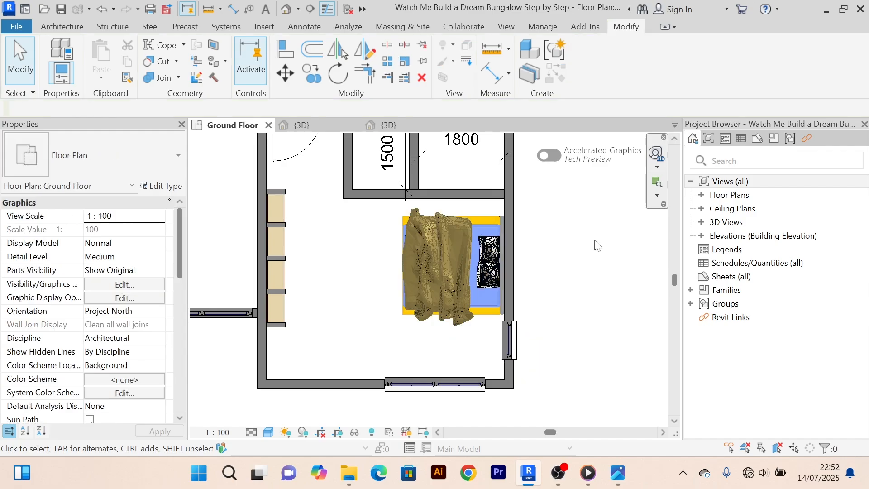
# Delete the 1800 mm dimension across the inner compartment.
pyautogui.moveTo(578, 239); pyautogui.dragTo(544, 326, button='middle')
pyautogui.scroll(-2, 346, 249)
pyautogui.scroll(3, 336, 245)
pyautogui.scroll(2, 342, 252)
pyautogui.moveTo(346, 259); pyautogui.dragTo(334, 242, button='middle')
pyautogui.scroll(-2, 302, 227)
pyautogui.scroll(1, 384, 243)
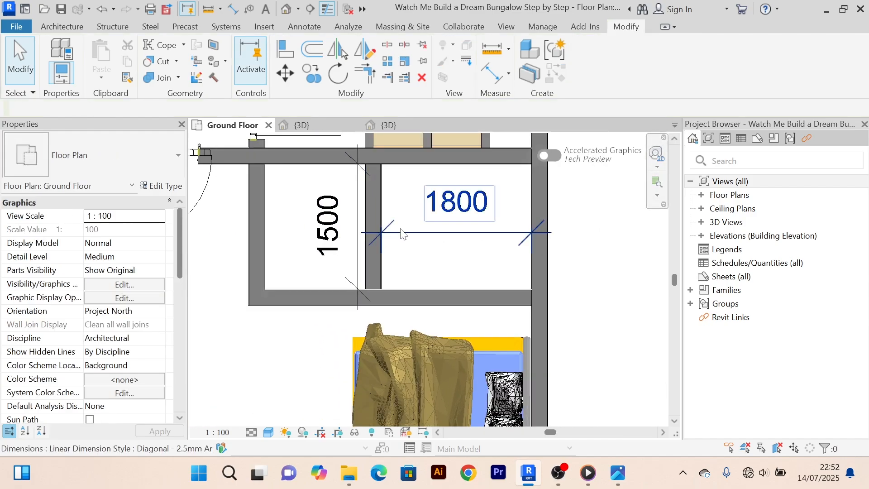
pyautogui.click(428, 239)
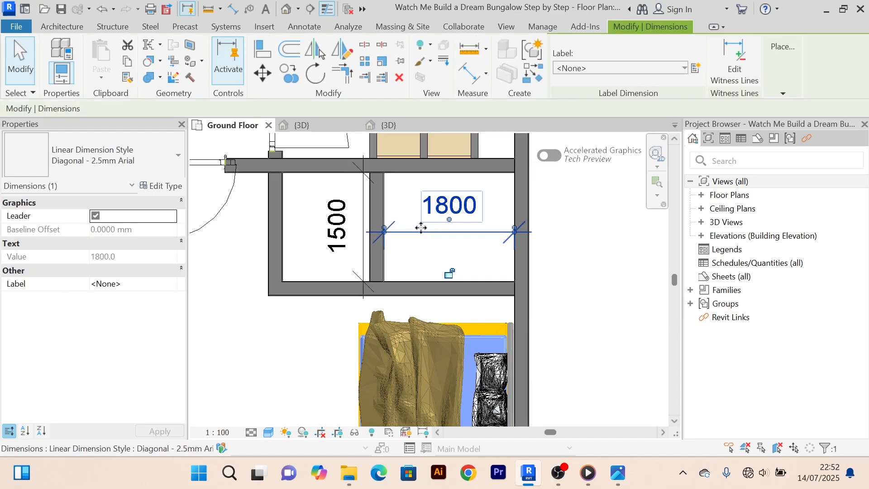
pyautogui.press('Delete')
pyautogui.scroll(-2, 424, 234)
pyautogui.moveTo(423, 234); pyautogui.dragTo(438, 237, button='middle')
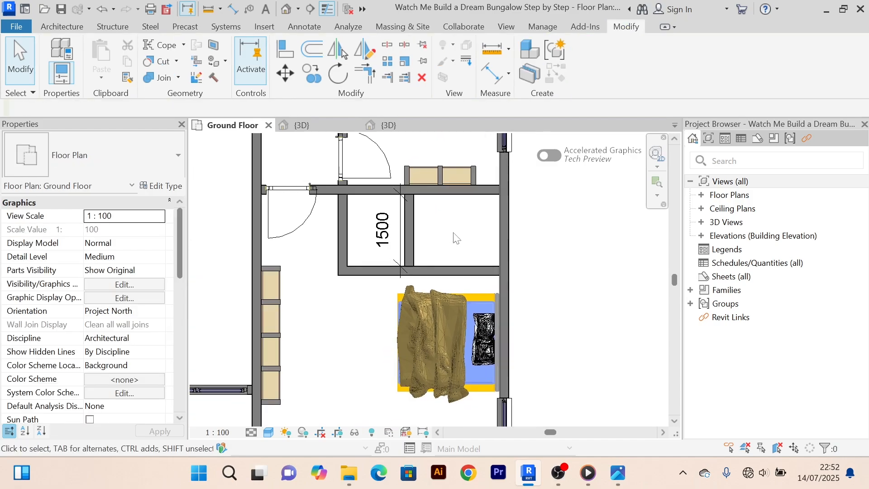
# Split the enclosure's short end wall about 700 mm from the bedroom partition and end the Split Element command.
pyautogui.scroll(1, 343, 234)
pyautogui.click(348, 236)
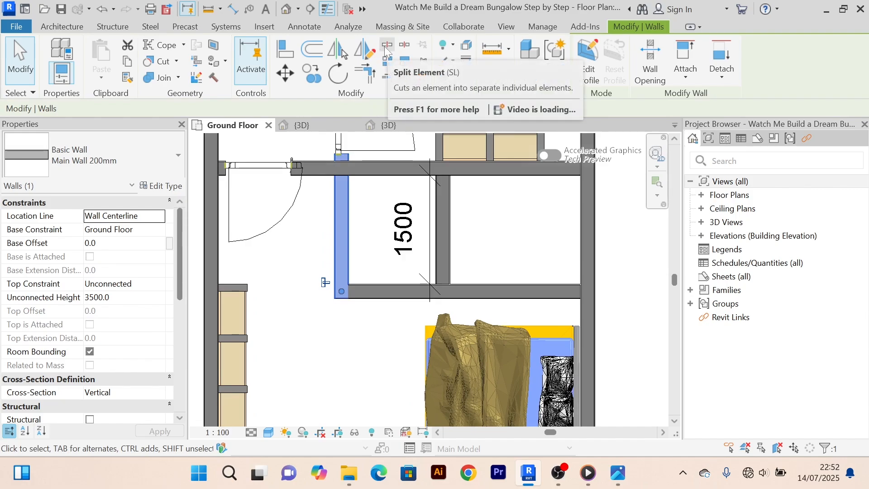
pyautogui.click(386, 46)
pyautogui.click(342, 228)
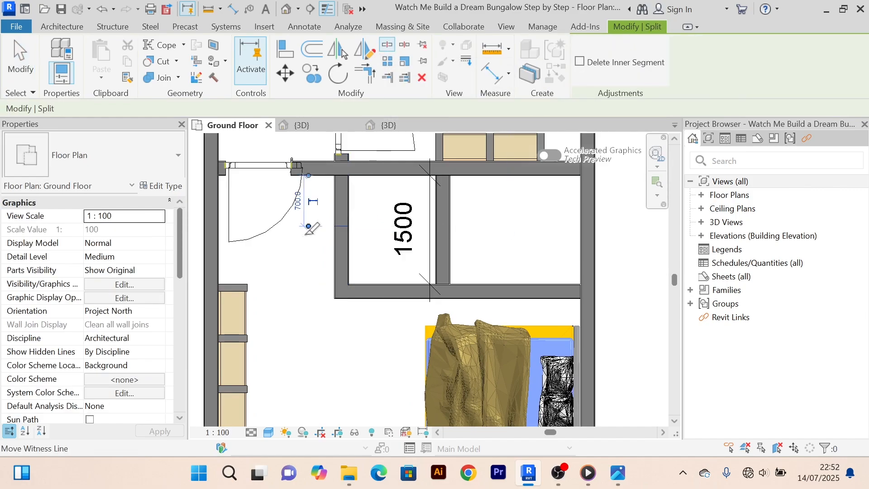
pyautogui.rightClick(305, 253)
pyautogui.click(329, 212)
pyautogui.rightClick(306, 273)
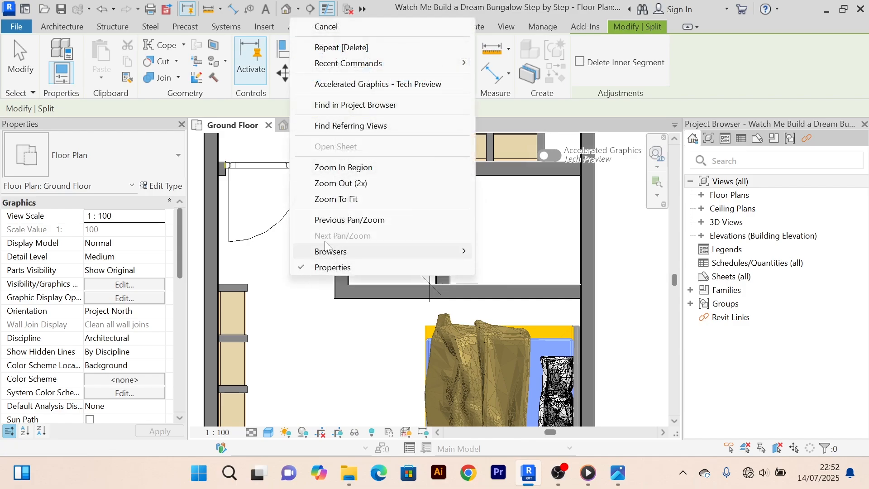
pyautogui.click(325, 26)
# Pull the two split wall ends apart to leave an entrance opening about 900 mm wide in the enclosure's end wall.
pyautogui.click(335, 249)
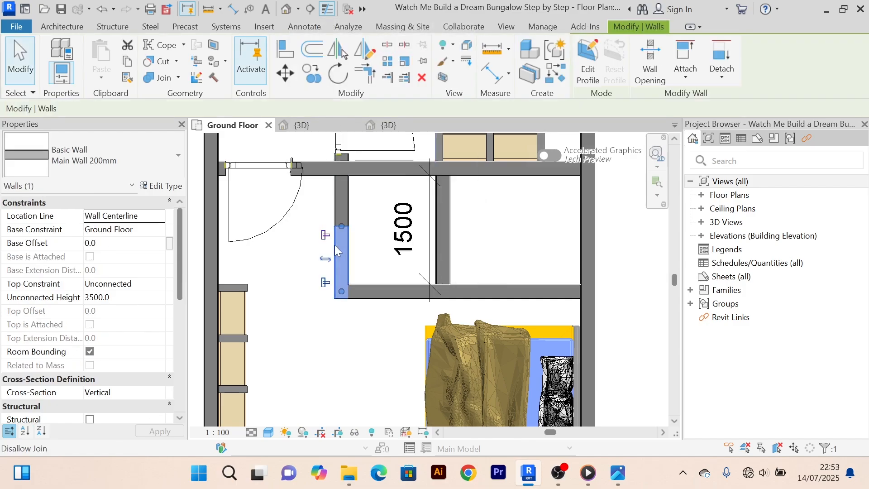
pyautogui.scroll(2, 335, 246)
pyautogui.moveTo(345, 256); pyautogui.dragTo(345, 259)
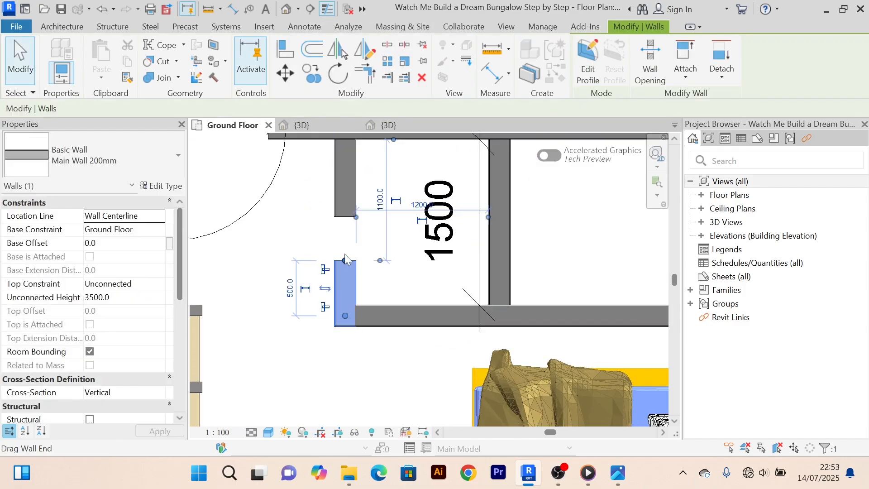
pyautogui.click(346, 201)
pyautogui.moveTo(345, 217); pyautogui.dragTo(345, 162)
pyautogui.click(392, 153)
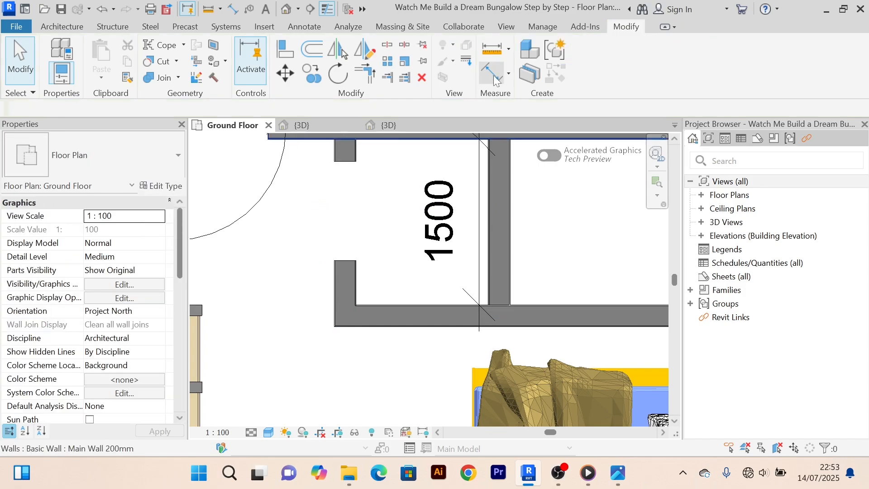
# Add an aligned dimension across the new entrance opening, between the two wall ends, and end dimensioning.
pyautogui.press('d')
pyautogui.press('i')
pyautogui.click(353, 163)
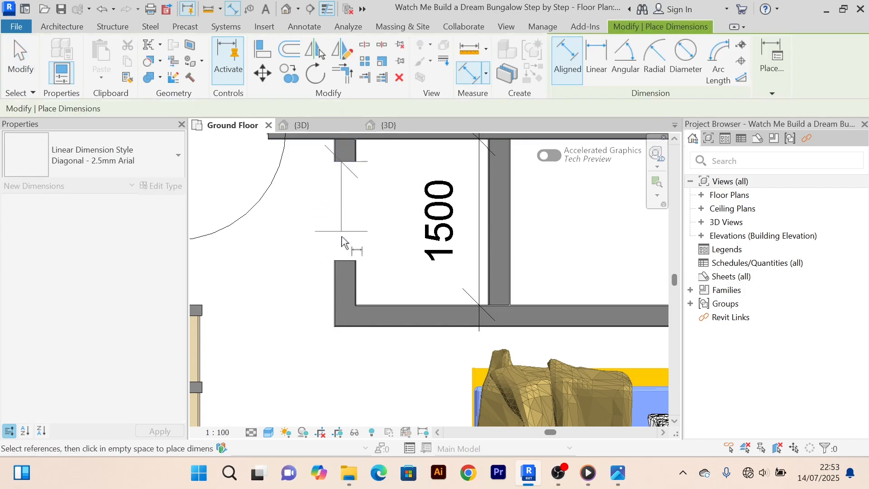
pyautogui.click(349, 261)
pyautogui.click(345, 243)
pyautogui.rightClick(270, 255)
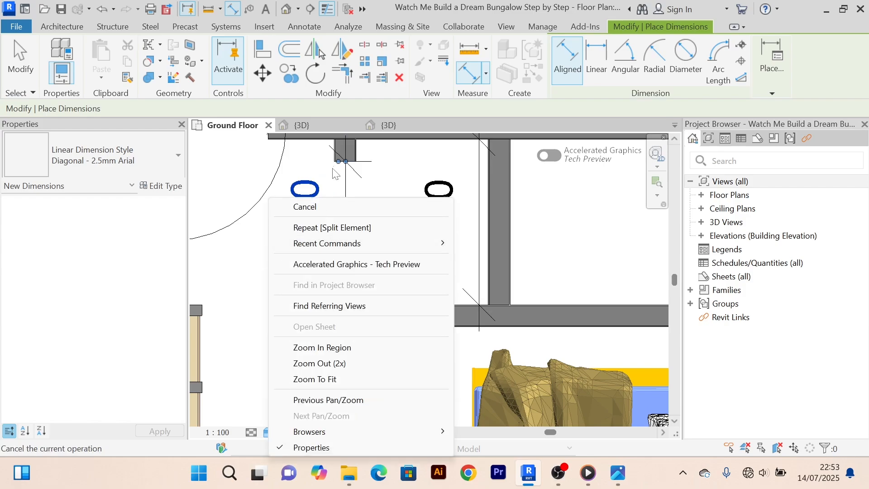
pyautogui.click(324, 214)
pyautogui.rightClick(282, 266)
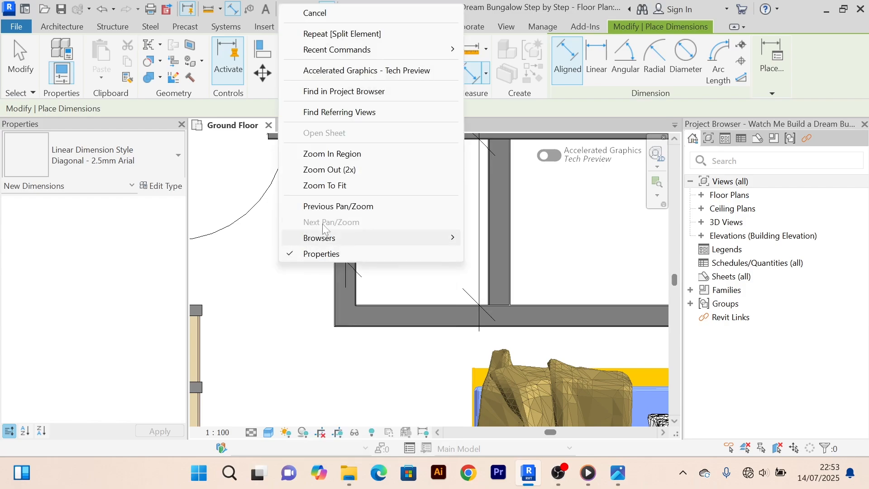
pyautogui.click(370, 12)
pyautogui.scroll(-2, 304, 285)
pyautogui.moveTo(305, 288); pyautogui.dragTo(318, 262, button='middle')
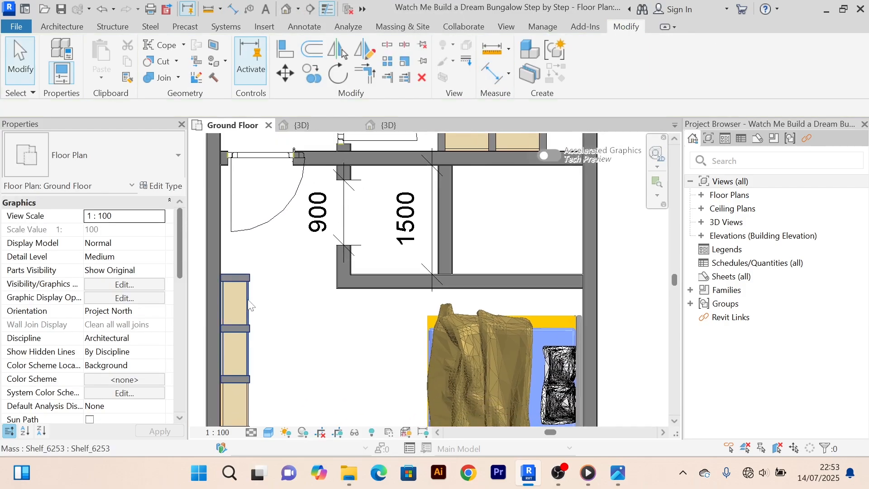
# Place another Shelf_6253, rotated to lie along the long enclosure wall, in the outer compartment against the dividing wall corner.
pyautogui.click(249, 300)
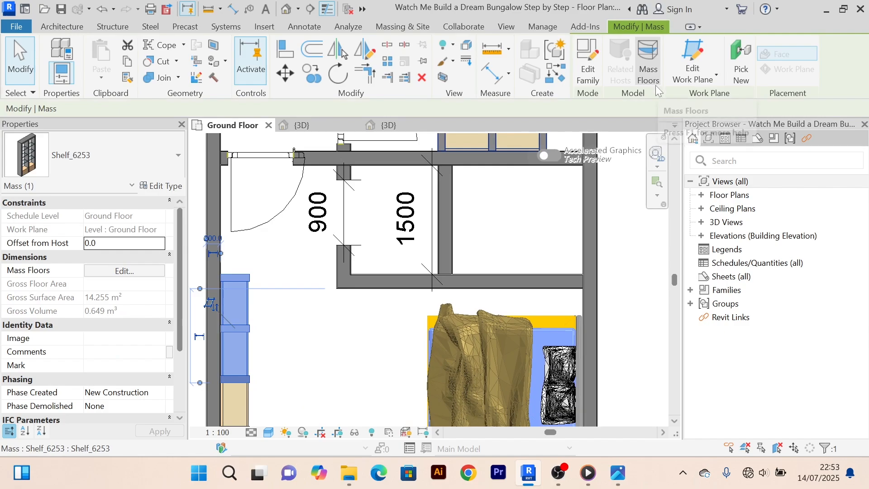
pyautogui.click(554, 77)
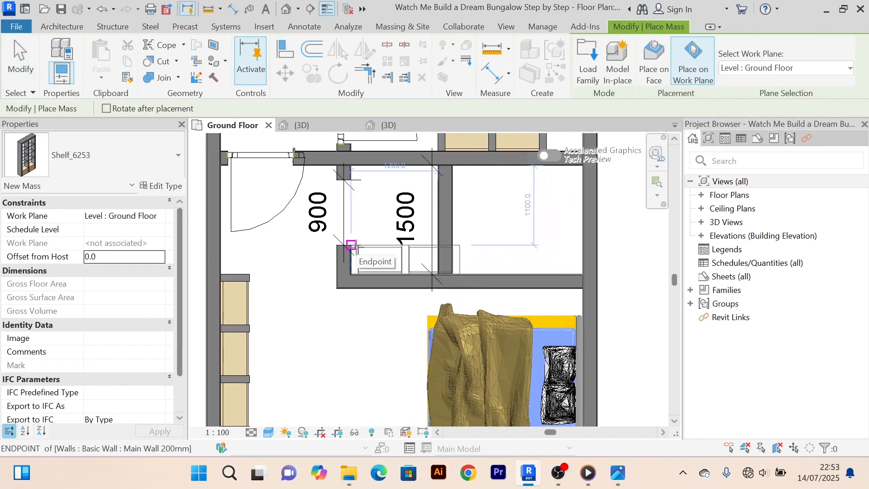
pyautogui.press('space')
pyautogui.press('space')
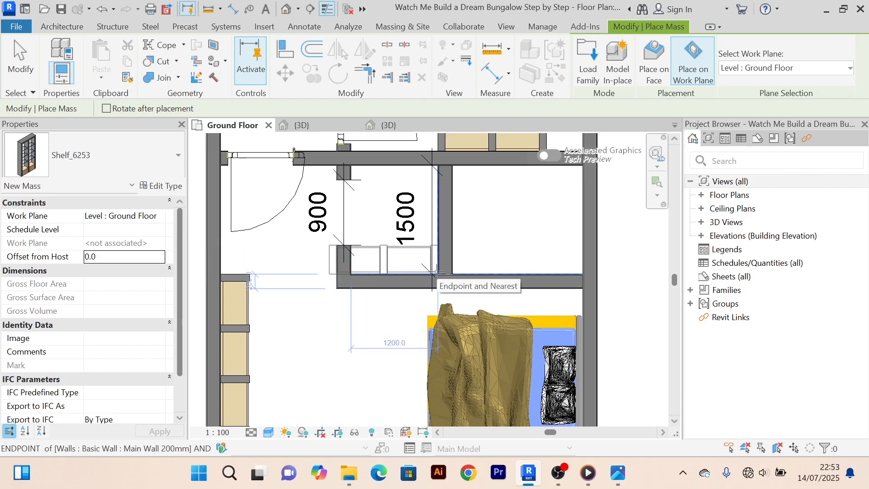
pyautogui.click(417, 213)
# Place a second Shelf_6253 in the outer compartment, rotated to back onto the bedroom partition opposite the first, and end placement.
pyautogui.moveTo(417, 212); pyautogui.dragTo(423, 257, button='middle')
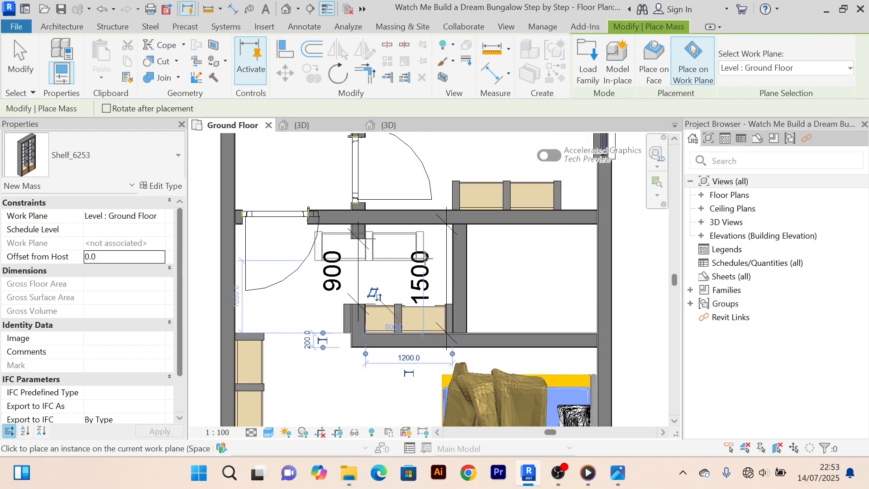
pyautogui.press('space')
pyautogui.press('space')
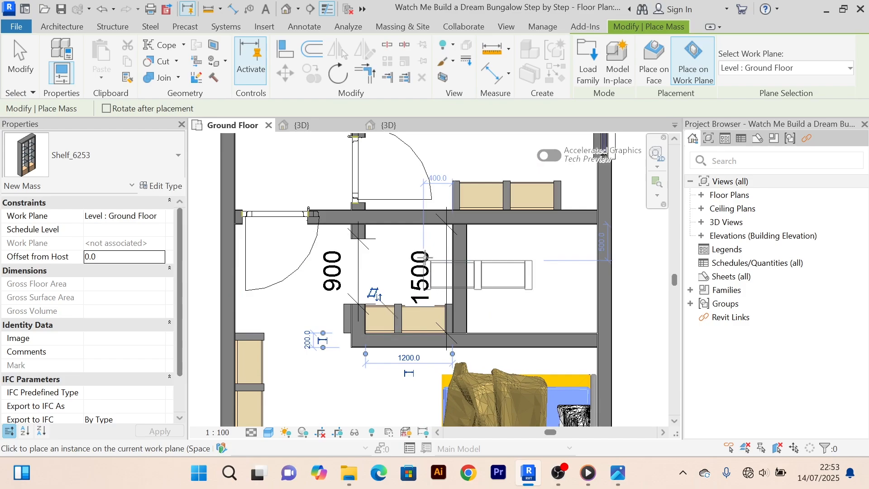
pyautogui.click(367, 221)
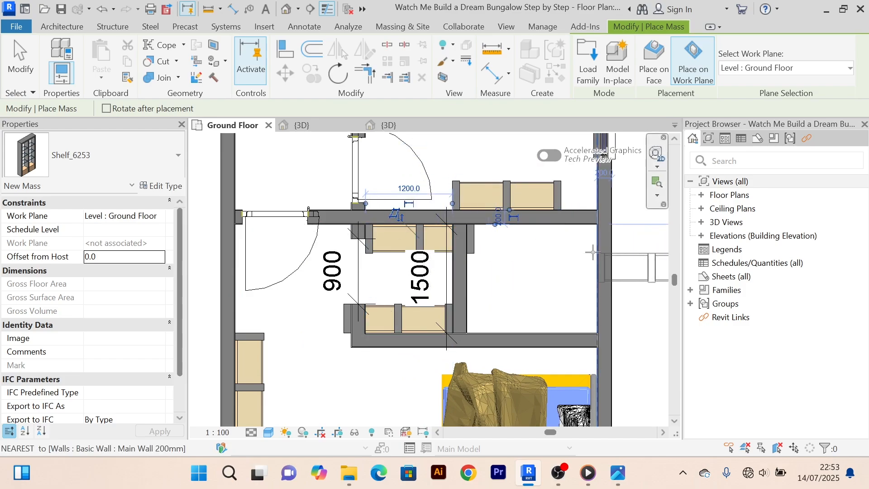
pyautogui.rightClick(538, 258)
pyautogui.click(575, 180)
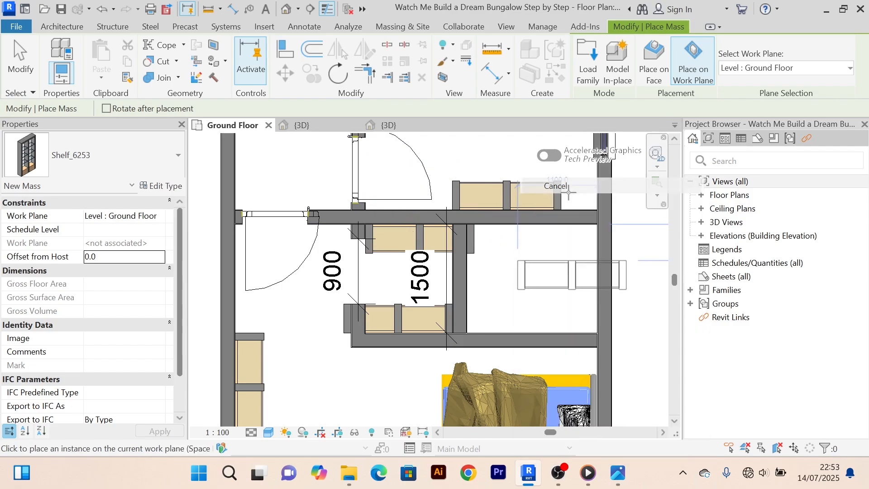
pyautogui.rightClick(544, 287)
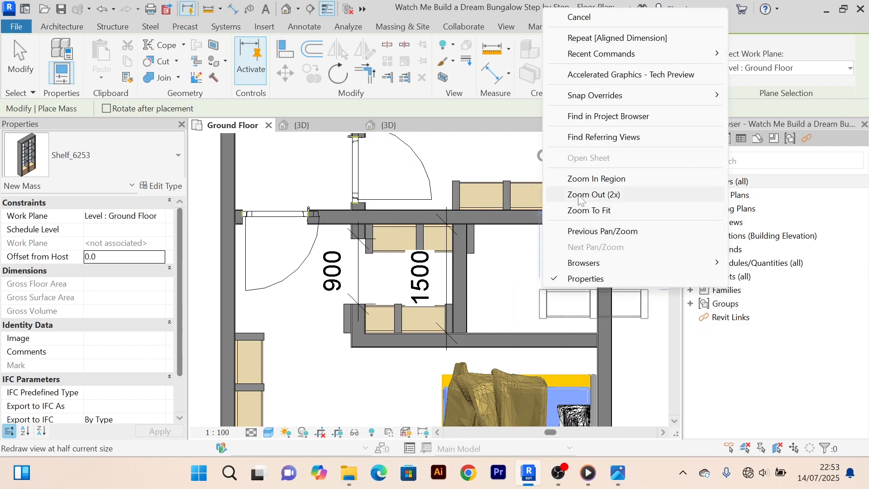
# Pull the short wall stub beside the bedroom partition back into the partition, widening the enclosure's entrance opening to about 1200 mm.
pyautogui.click(623, 22)
pyautogui.scroll(3, 485, 261)
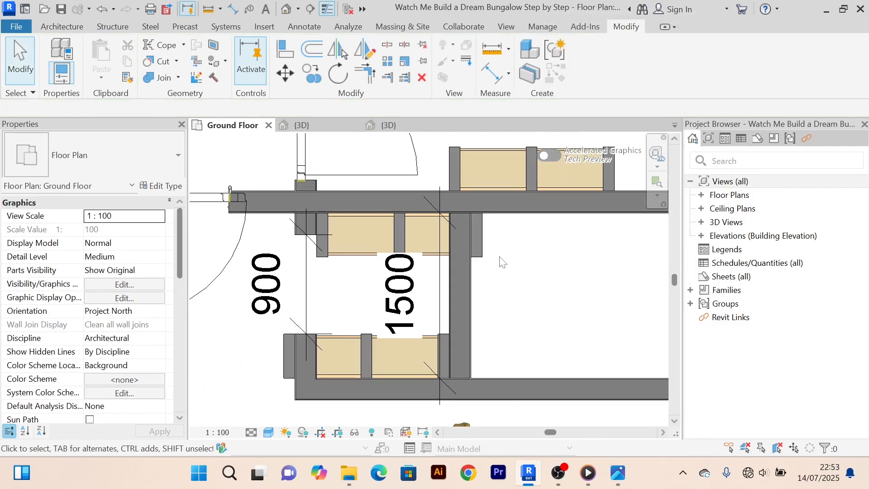
pyautogui.scroll(-4, 487, 251)
pyautogui.scroll(2, 511, 260)
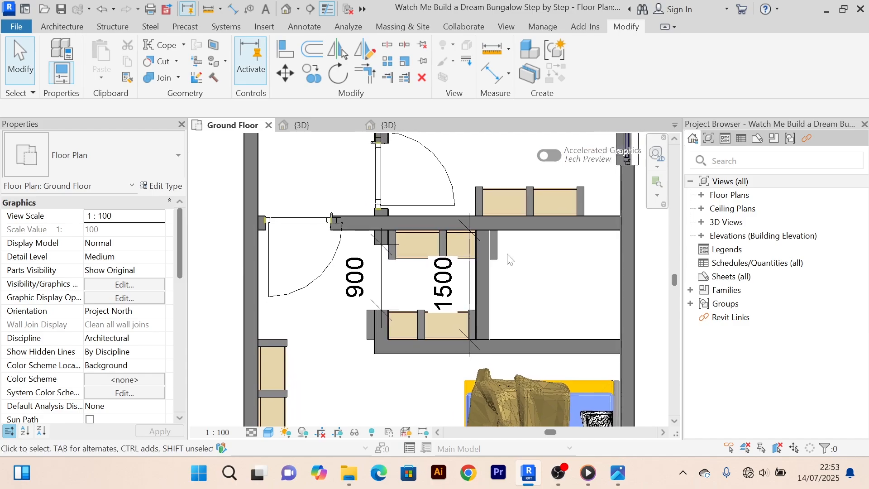
pyautogui.scroll(2, 512, 265)
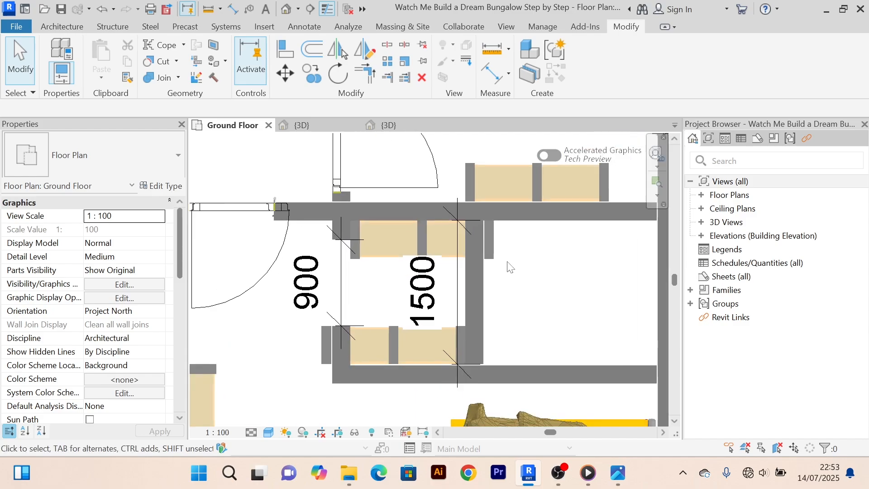
pyautogui.click(310, 238)
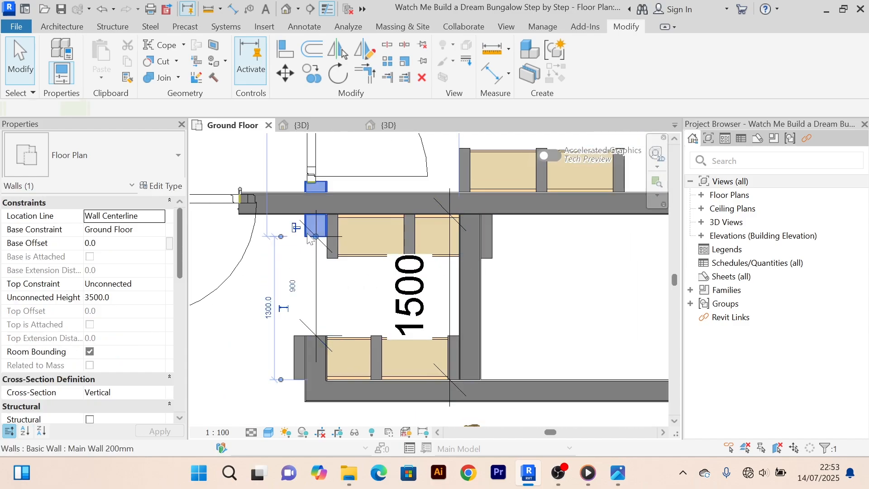
pyautogui.scroll(1, 309, 235)
pyautogui.moveTo(318, 213); pyautogui.dragTo(316, 194)
pyautogui.scroll(-3, 359, 254)
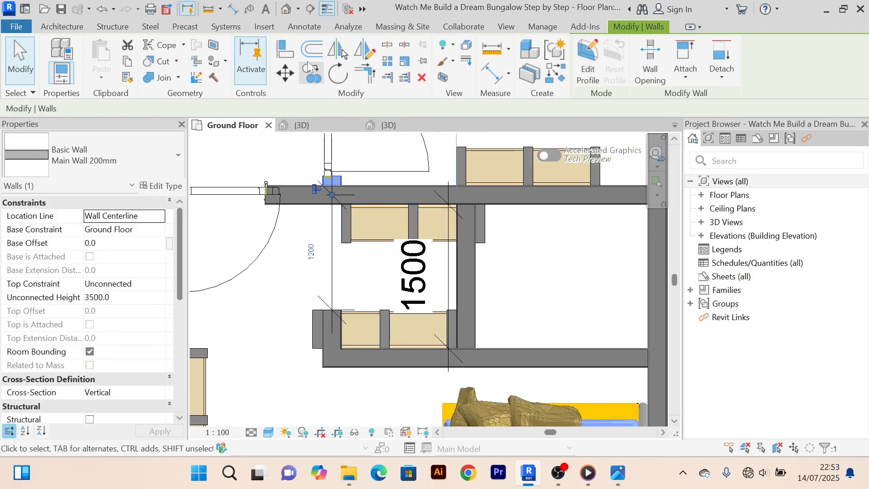
# Align the outer end of the shelf against the bedroom partition with the outer end of the opposite shelf, and end aligning.
pyautogui.click(289, 53)
pyautogui.scroll(2, 313, 327)
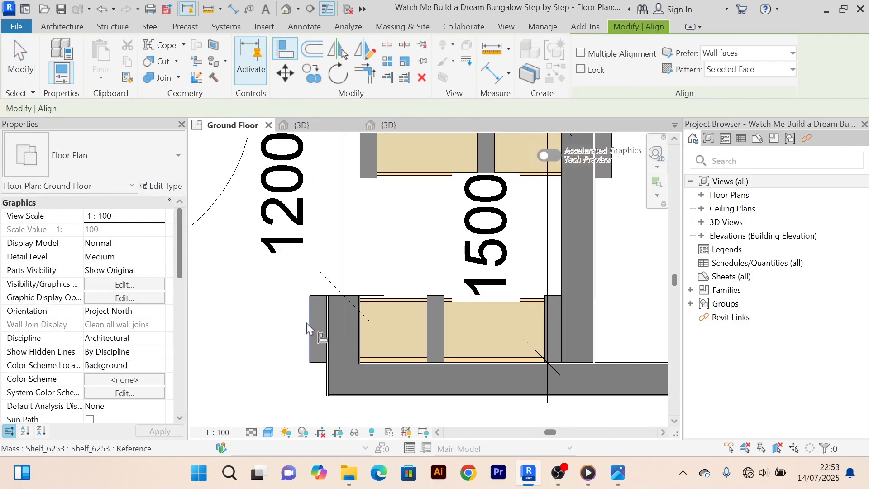
pyautogui.scroll(-2, 334, 190)
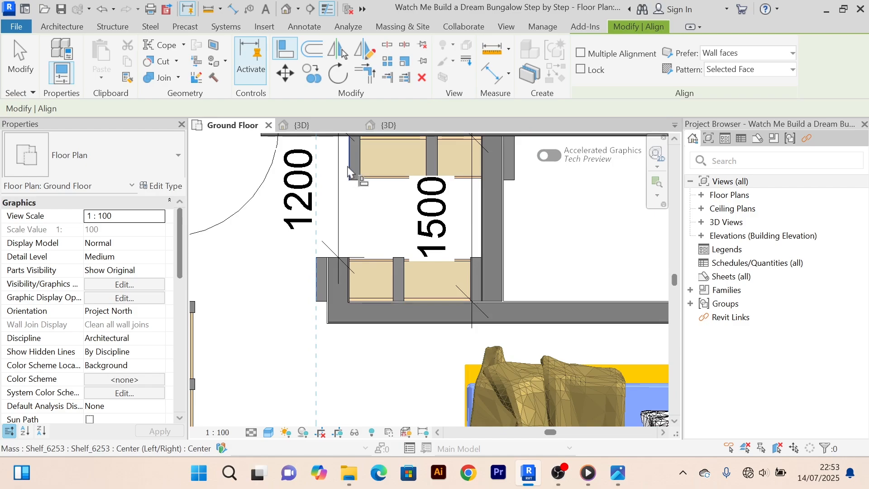
pyautogui.click(348, 172)
pyautogui.scroll(-3, 349, 171)
pyautogui.rightClick(483, 166)
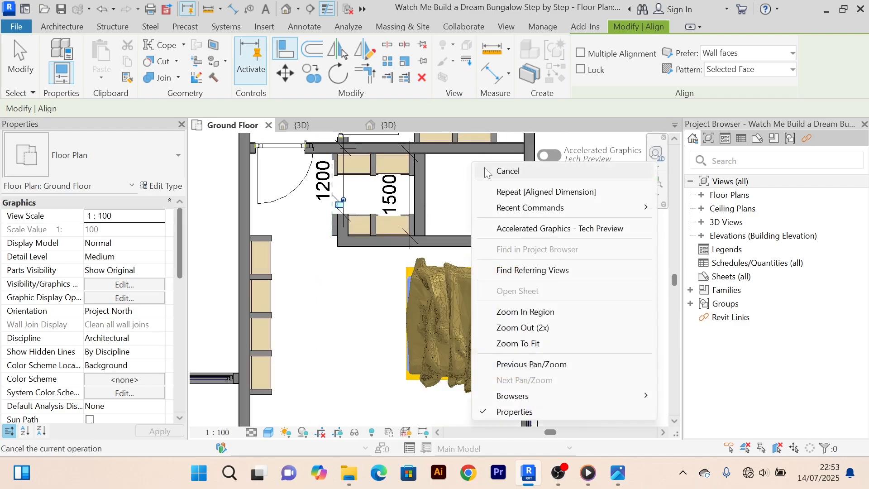
pyautogui.click(494, 171)
# Delete the remaining wall piece at the entrance end of the long enclosure wall.
pyautogui.scroll(2, 340, 223)
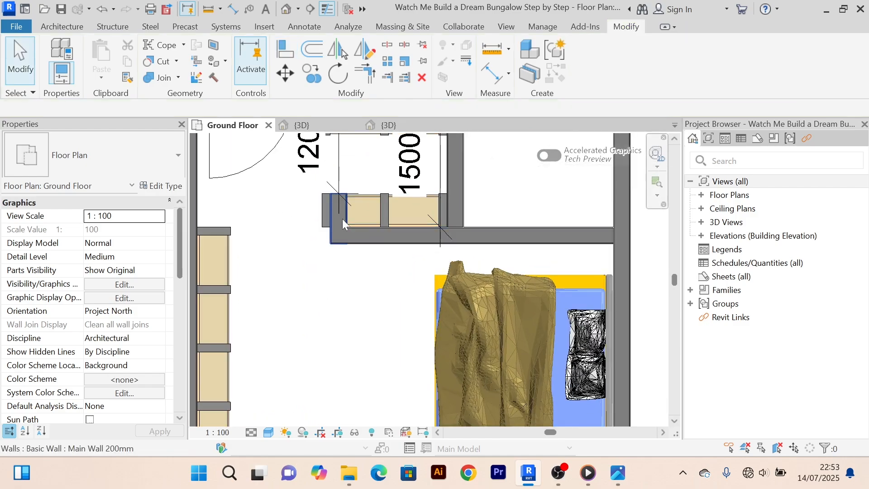
pyautogui.click(343, 219)
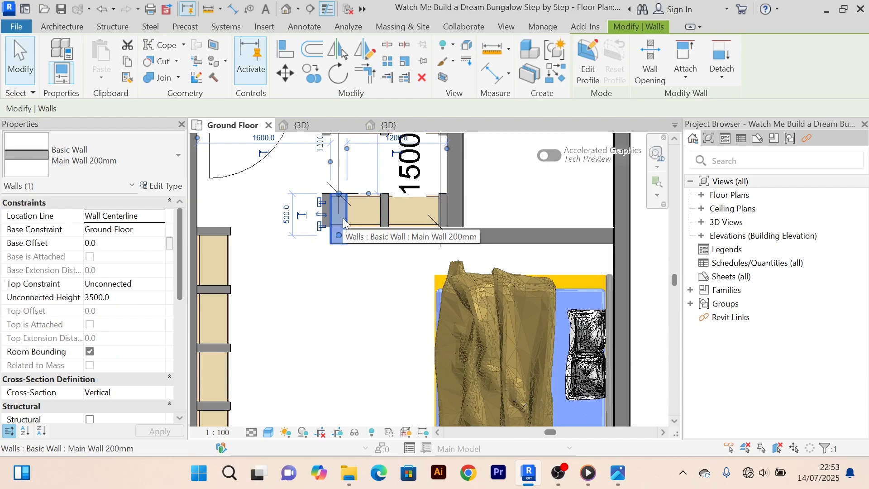
pyautogui.press('Delete')
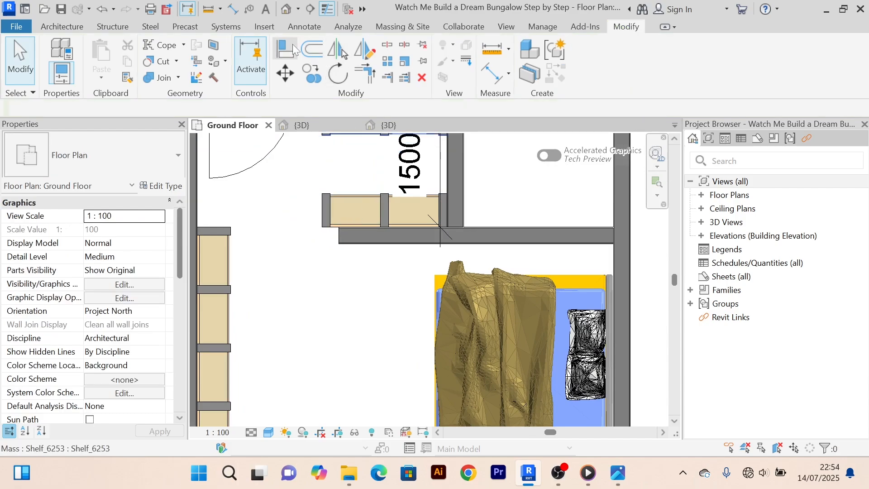
# Align the free end of the long enclosure wall with the outer end of the adjacent shelf, and end aligning.
pyautogui.scroll(2, 300, 185)
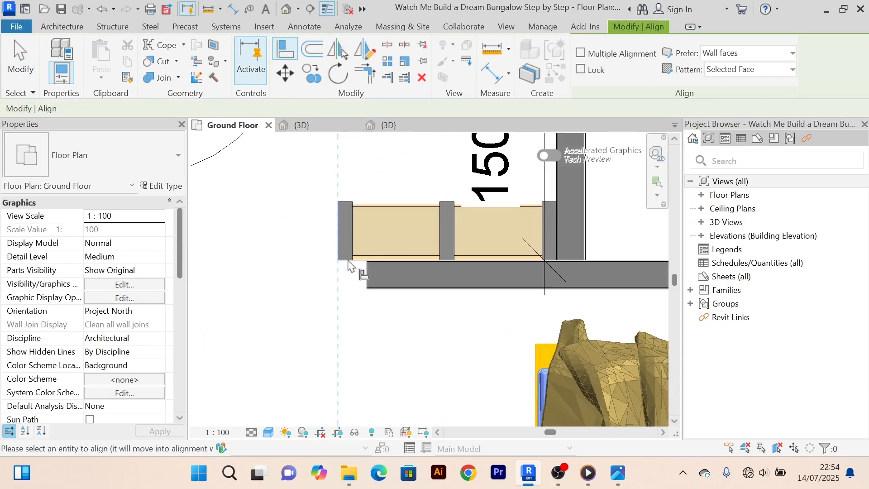
pyautogui.scroll(-3, 367, 284)
pyautogui.rightClick(322, 199)
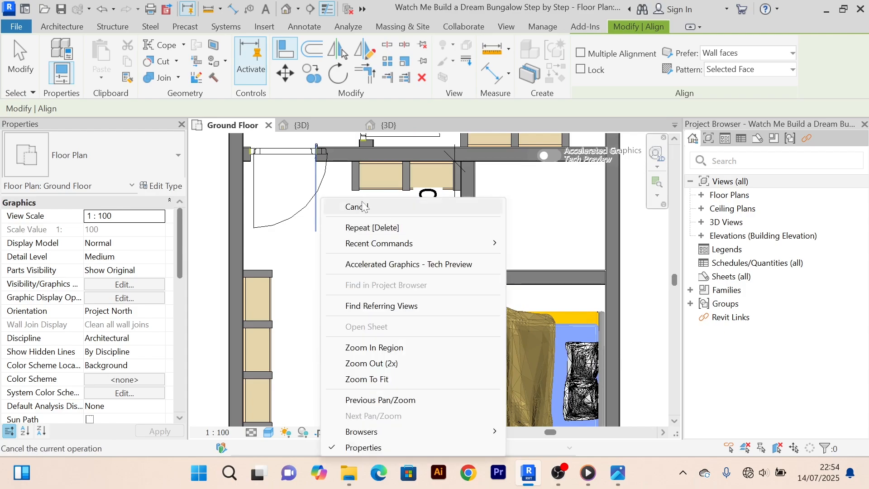
pyautogui.click(356, 206)
pyautogui.rightClick(343, 198)
pyautogui.click(357, 206)
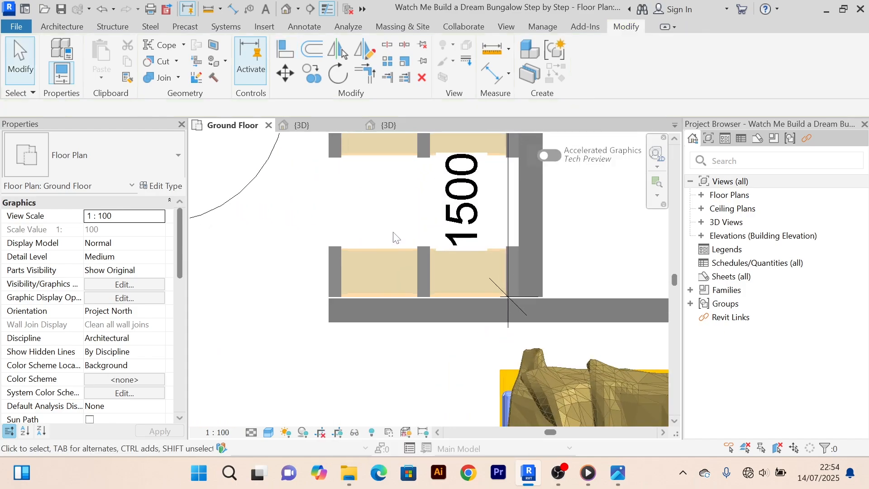
# Examine the opened shelf compartment, the dividing wall and the surrounding bedroom and living areas on the ground floor plan.
pyautogui.scroll(2, 394, 218)
pyautogui.scroll(-2, 397, 218)
pyautogui.scroll(3, 400, 220)
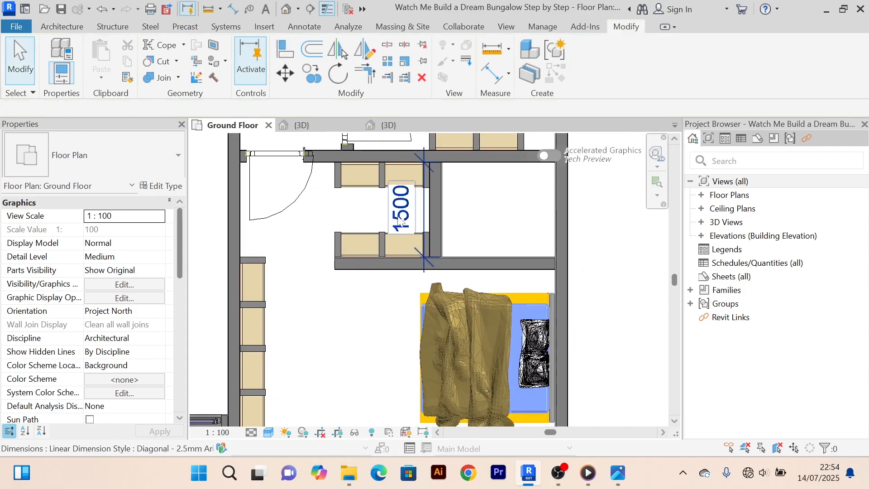
pyautogui.scroll(-2, 472, 208)
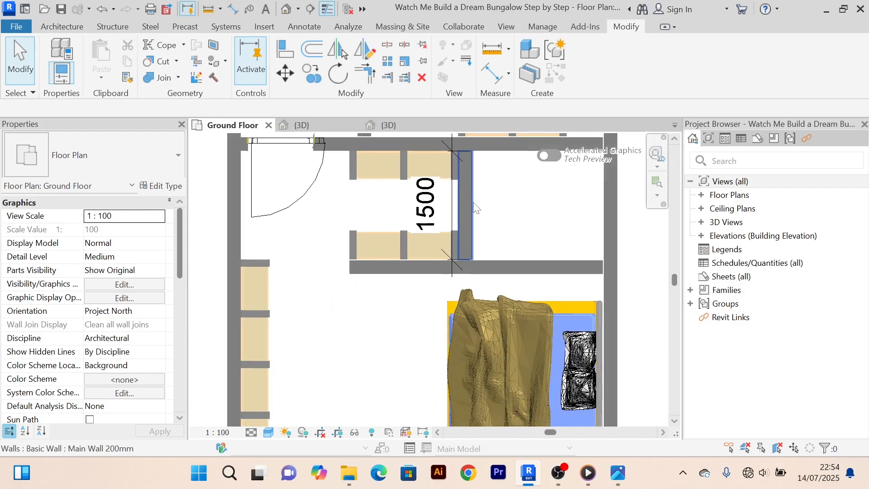
pyautogui.scroll(2, 454, 213)
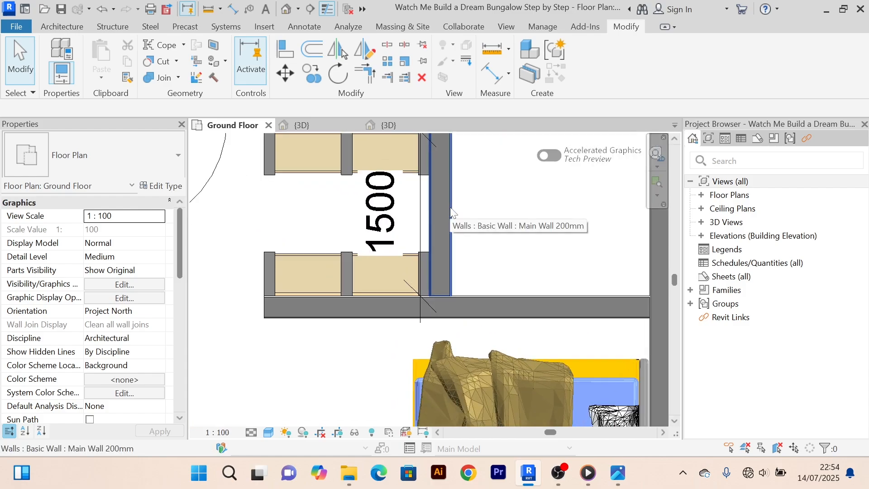
pyautogui.scroll(-1, 452, 213)
pyautogui.scroll(-3, 451, 209)
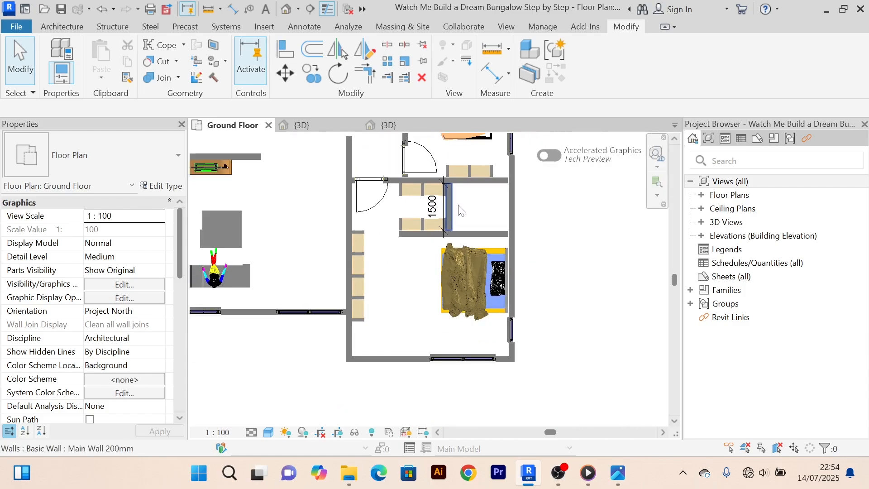
pyautogui.scroll(1, 477, 213)
pyautogui.scroll(-1, 343, 262)
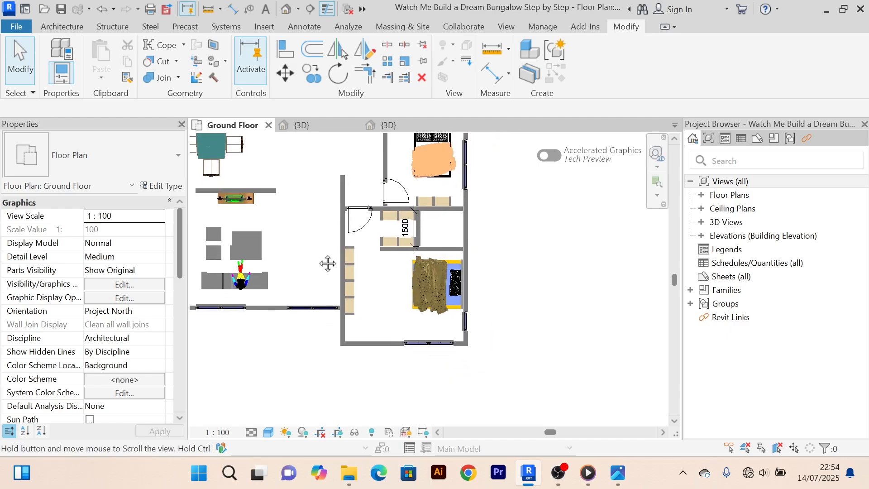
pyautogui.scroll(4, 326, 260)
pyautogui.scroll(-2, 320, 276)
pyautogui.scroll(-3, 311, 250)
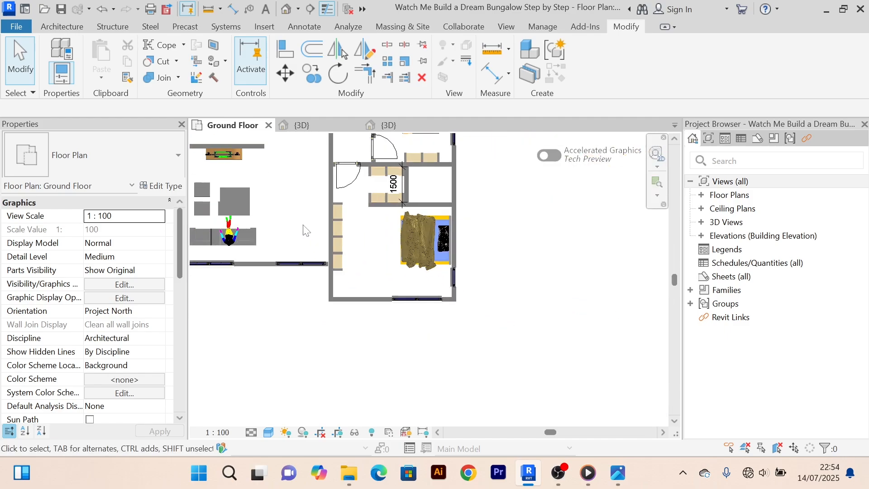
pyautogui.scroll(2, 308, 332)
pyautogui.scroll(-3, 310, 320)
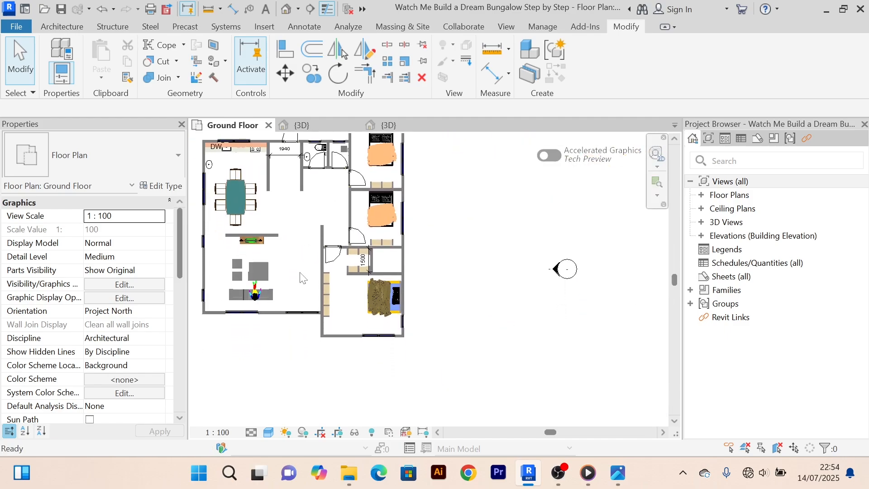
pyautogui.scroll(3, 301, 285)
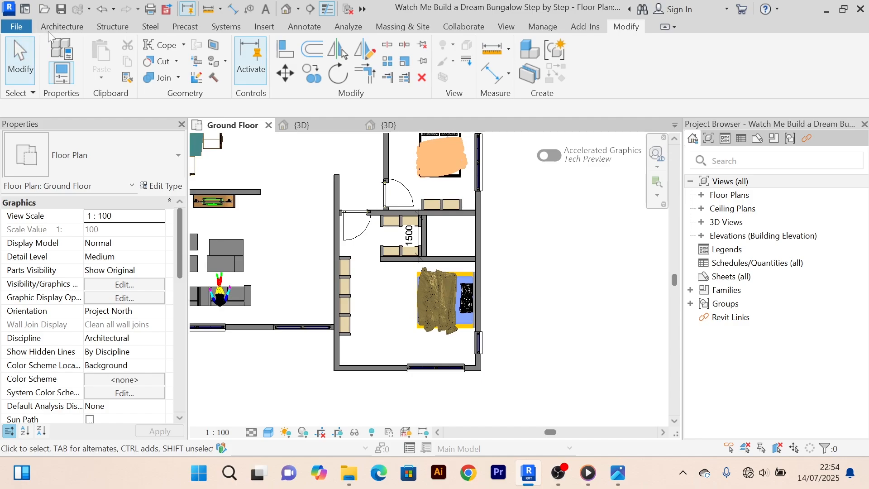
# Load the Doors_swing_GEALAN_KUBUS single-leaf turn-tilt balcony door family from the REVIT LIBRARIES folder for door placement.
pyautogui.click(58, 27)
pyautogui.click(83, 60)
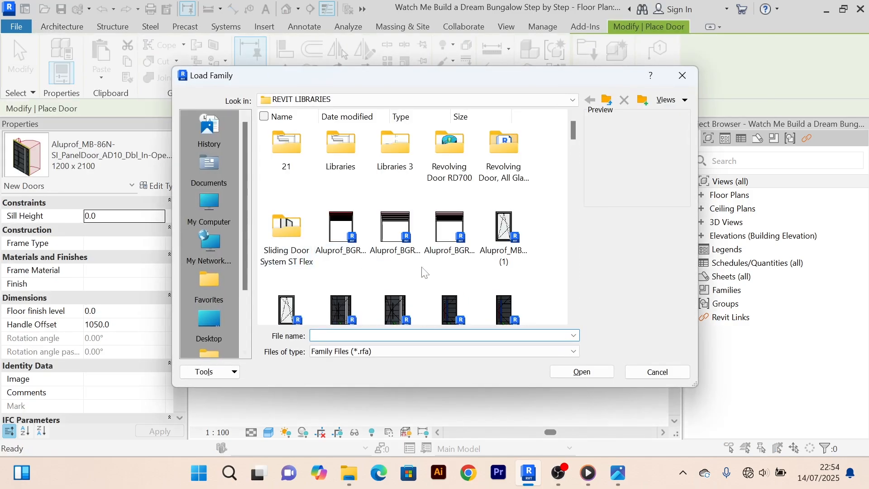
pyautogui.click(505, 244)
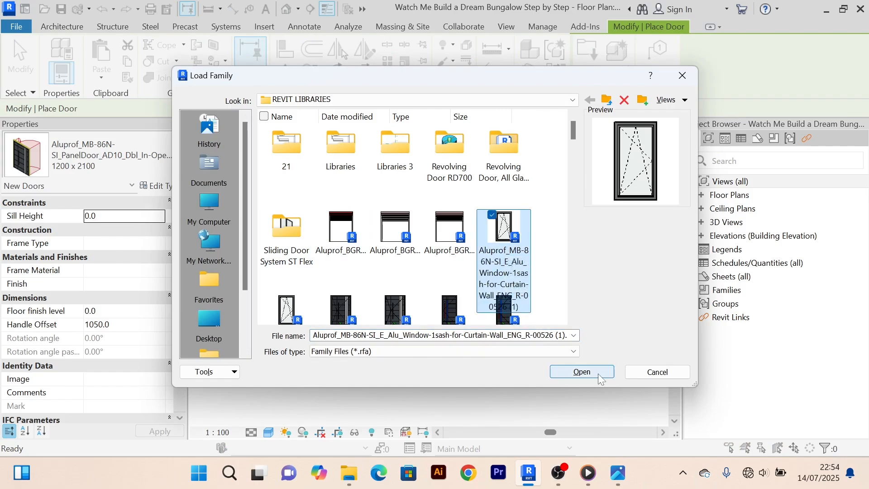
pyautogui.scroll(-3, 360, 285)
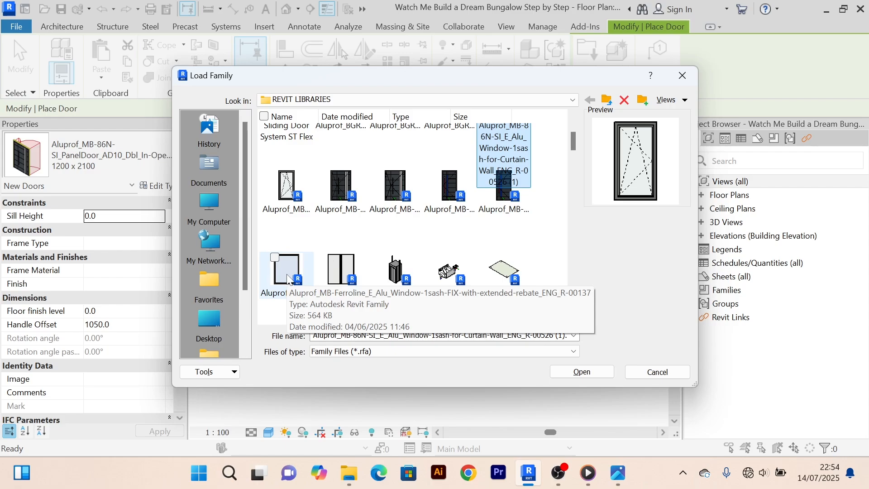
pyautogui.scroll(-3, 417, 255)
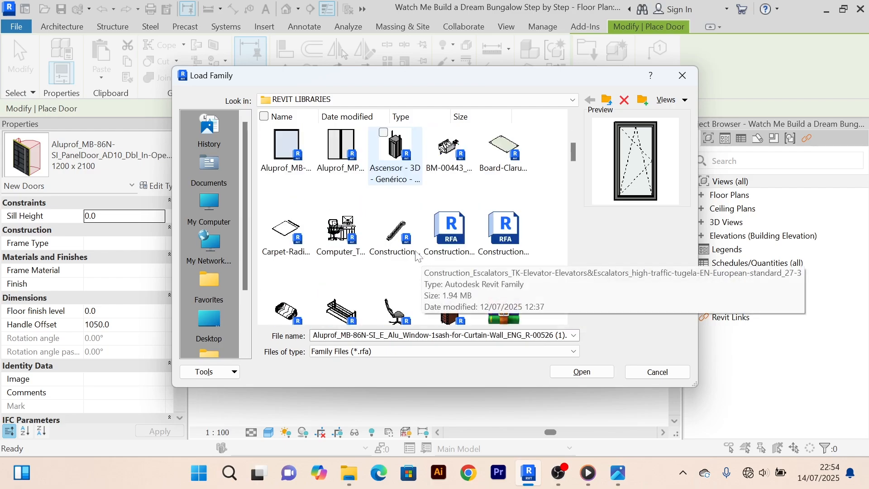
pyautogui.scroll(-5, 394, 277)
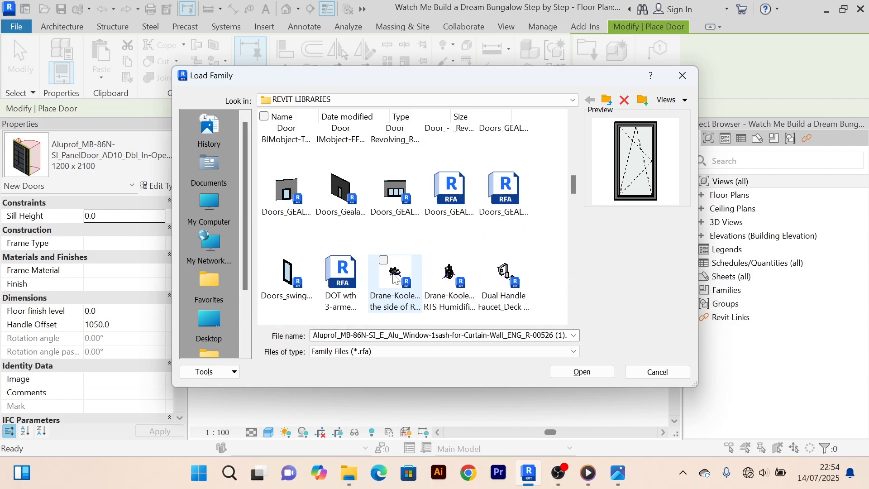
pyautogui.click(284, 290)
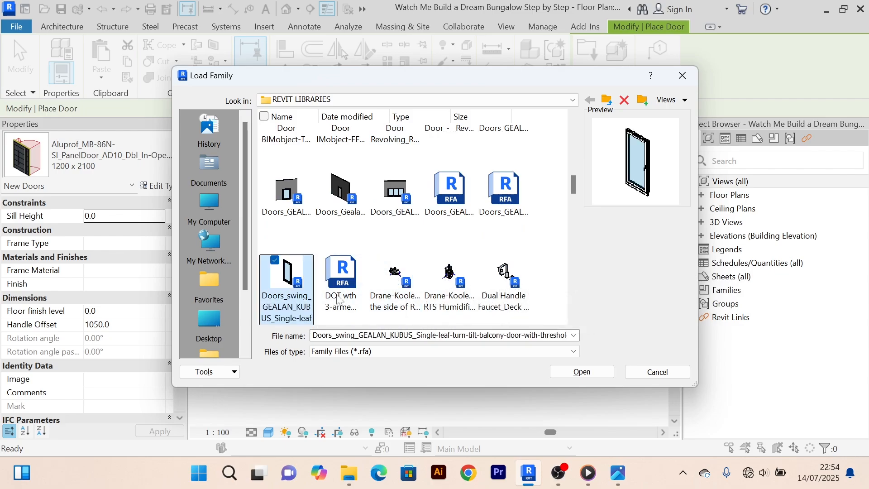
pyautogui.click(593, 372)
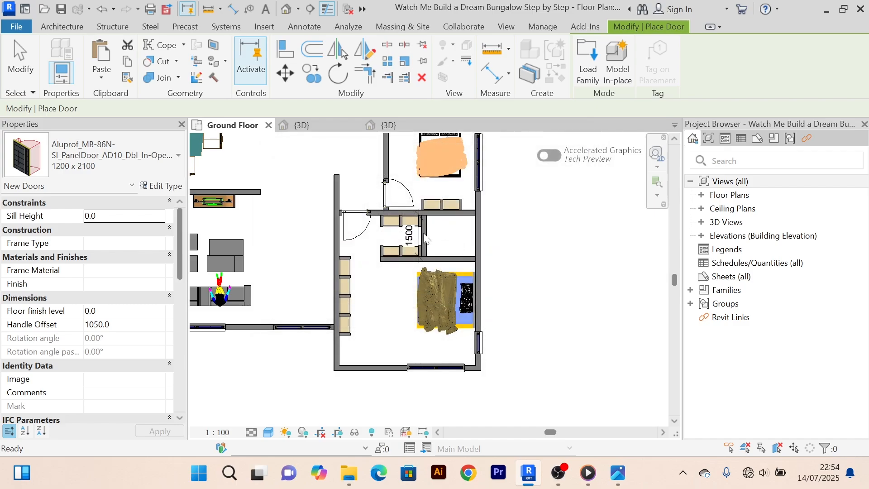
# Place the GEALAN KUBUS balcony door midway along the dividing wall between the two compartments, and end placement.
pyautogui.scroll(4, 426, 237)
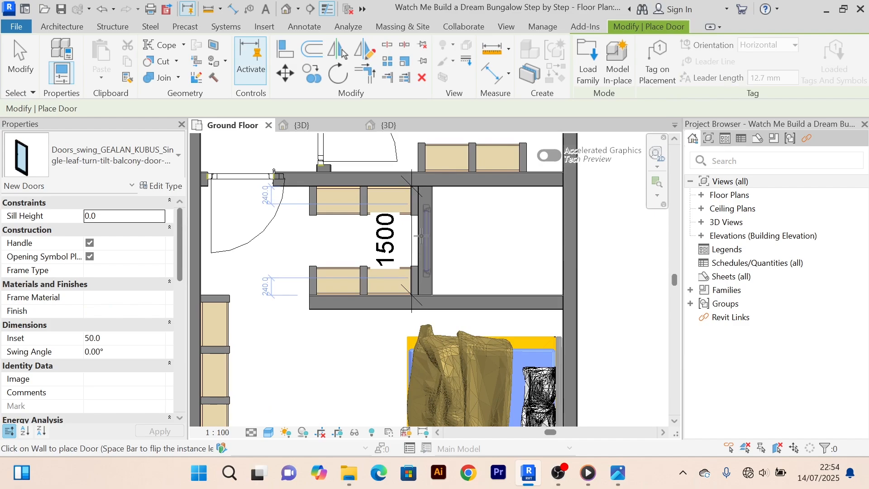
pyautogui.rightClick(481, 199)
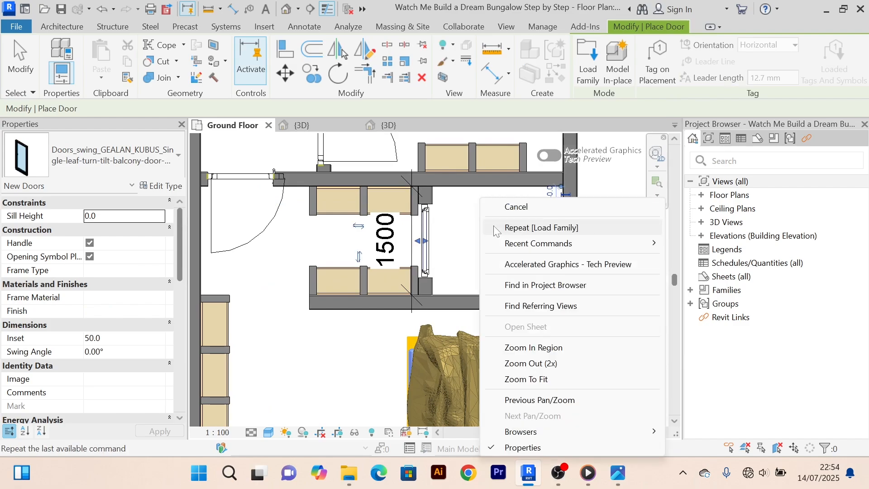
pyautogui.click(509, 207)
# Set the type dimensions of the dividing wall's balcony door to 900 mm wide and 2500 mm high.
pyautogui.scroll(2, 428, 256)
pyautogui.click(425, 251)
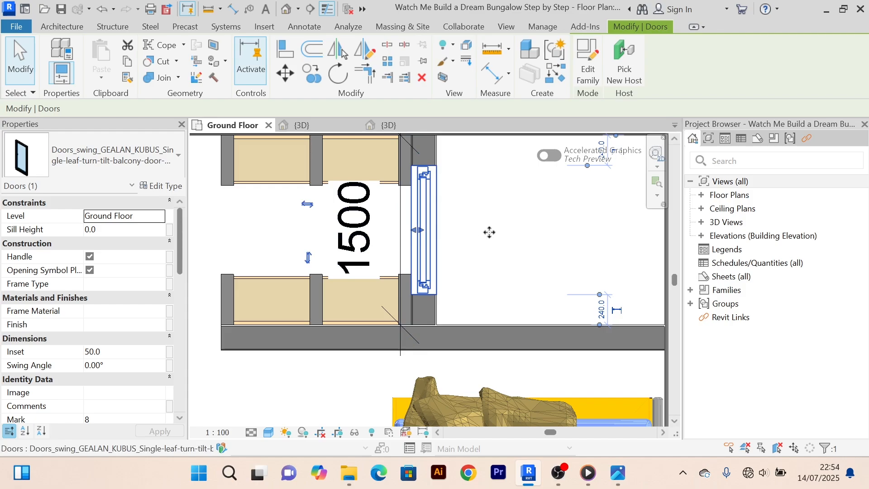
pyautogui.click(162, 186)
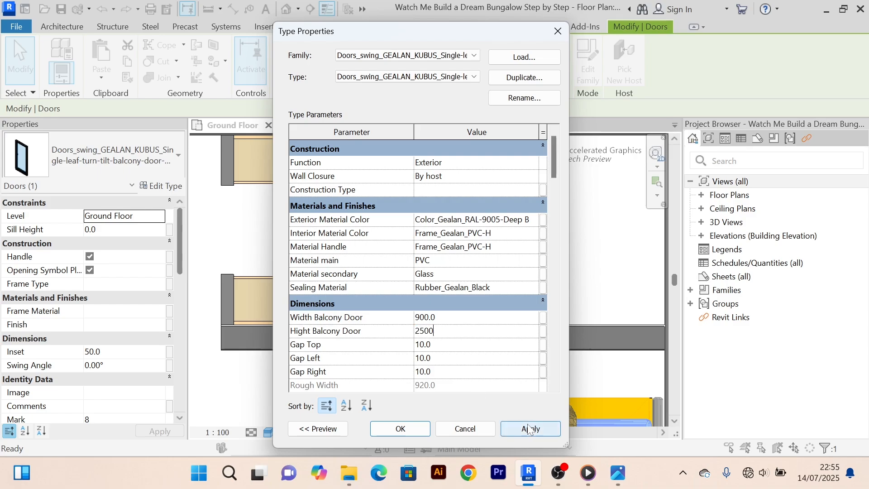
pyautogui.click(387, 430)
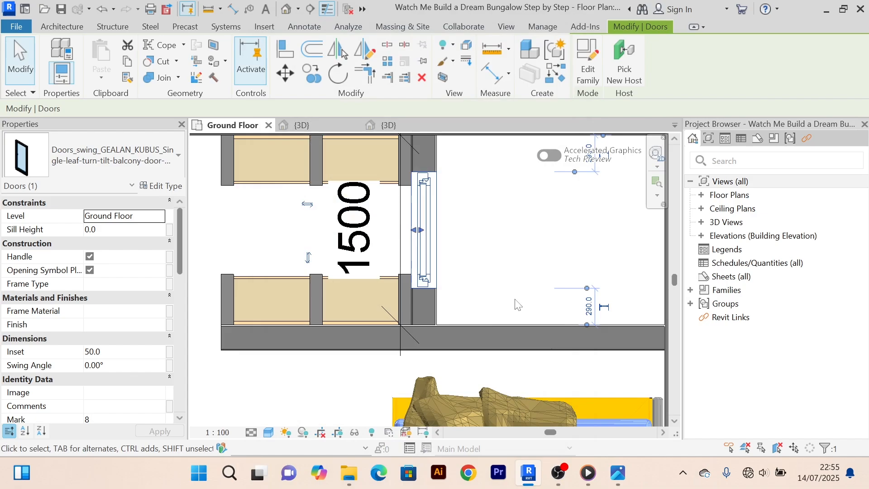
pyautogui.click(483, 244)
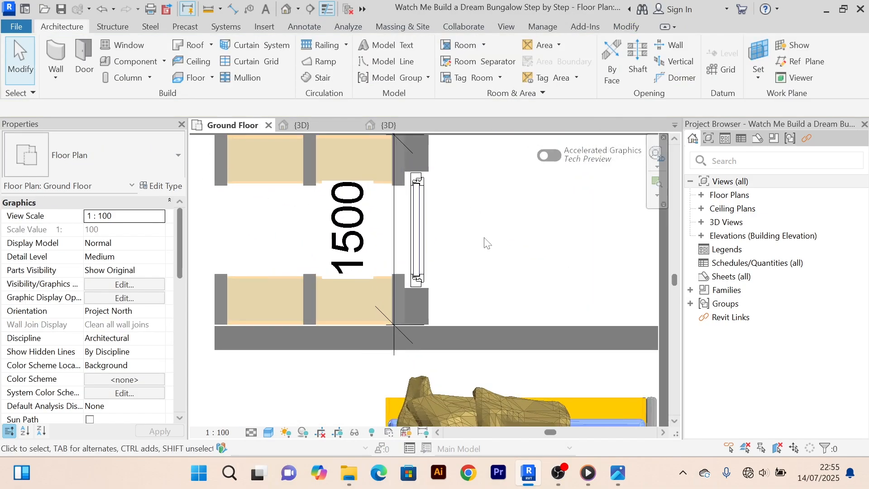
# Examine the balcony door in the dividing wall and its relation to the shelf compartment, bedrooms and existing washrooms on the plan.
pyautogui.scroll(-2, 484, 242)
pyautogui.scroll(2, 453, 244)
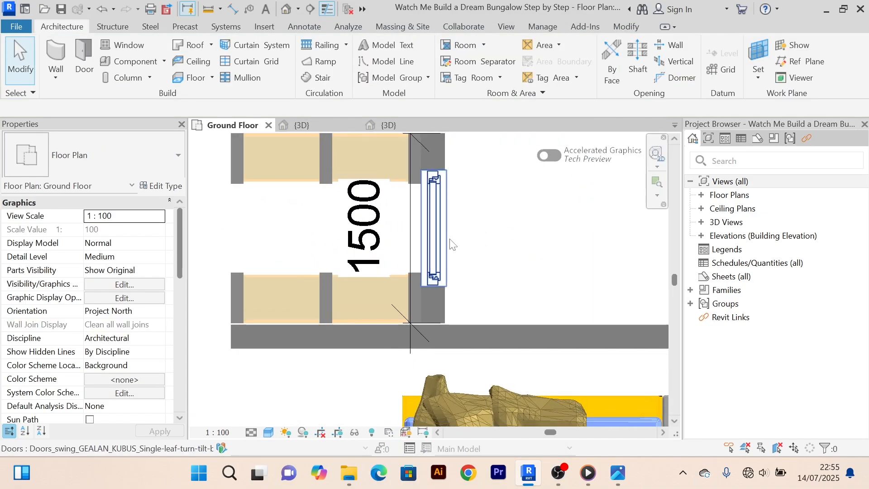
pyautogui.click(451, 244)
pyautogui.scroll(-1, 466, 231)
pyautogui.scroll(-2, 465, 231)
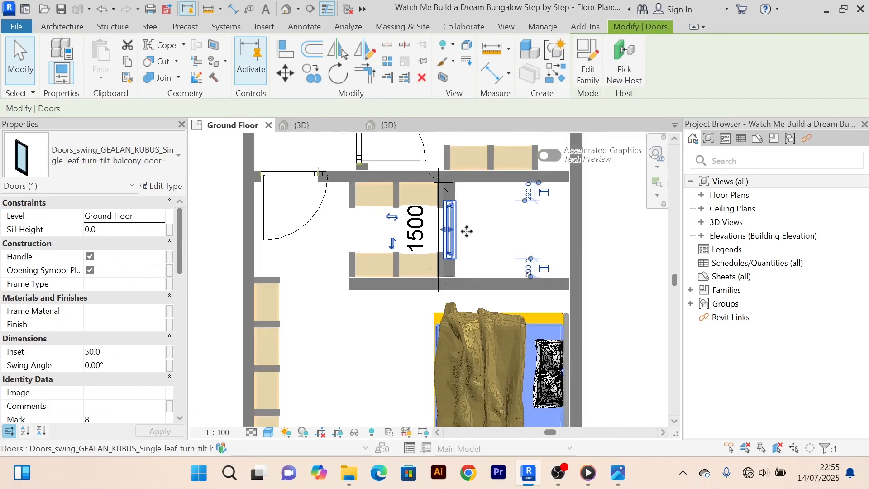
pyautogui.click(579, 235)
pyautogui.moveTo(580, 235); pyautogui.dragTo(576, 281, button='middle')
pyautogui.scroll(-5, 521, 257)
pyautogui.scroll(2, 524, 275)
pyautogui.scroll(3, 535, 269)
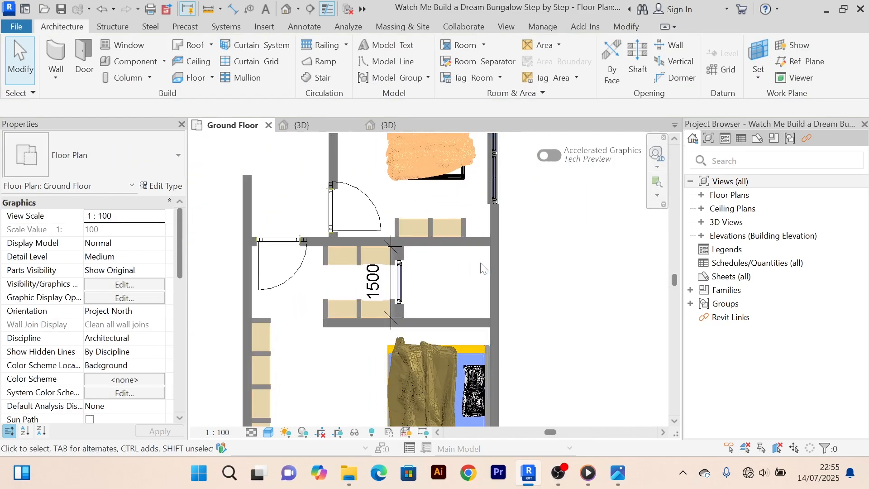
pyautogui.scroll(-4, 530, 248)
pyautogui.moveTo(554, 224); pyautogui.dragTo(527, 247, button='middle')
pyautogui.scroll(3, 387, 164)
pyautogui.scroll(-2, 344, 149)
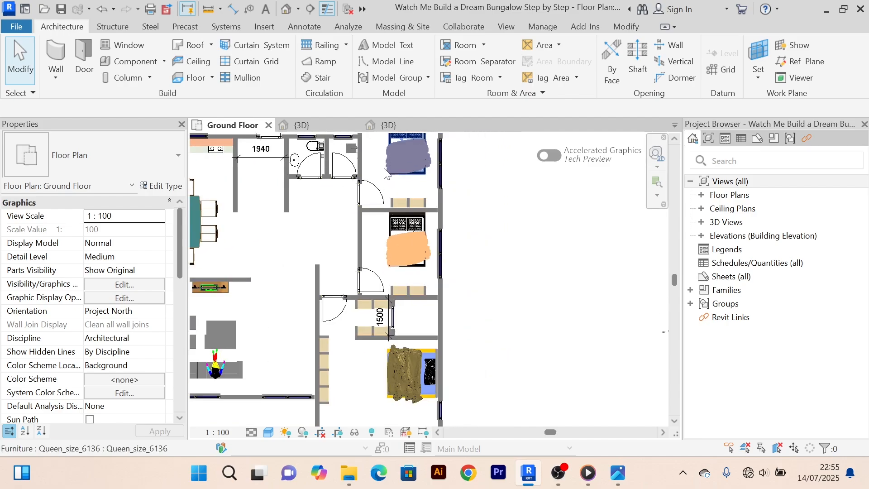
# Place a similar Kohler K-3437 Trocadero toilet in the inner compartment, rotated with its tank against the outer wall, about 1200 mm from the lower wall.
pyautogui.moveTo(343, 146); pyautogui.dragTo(348, 166, button='middle')
pyautogui.scroll(4, 327, 165)
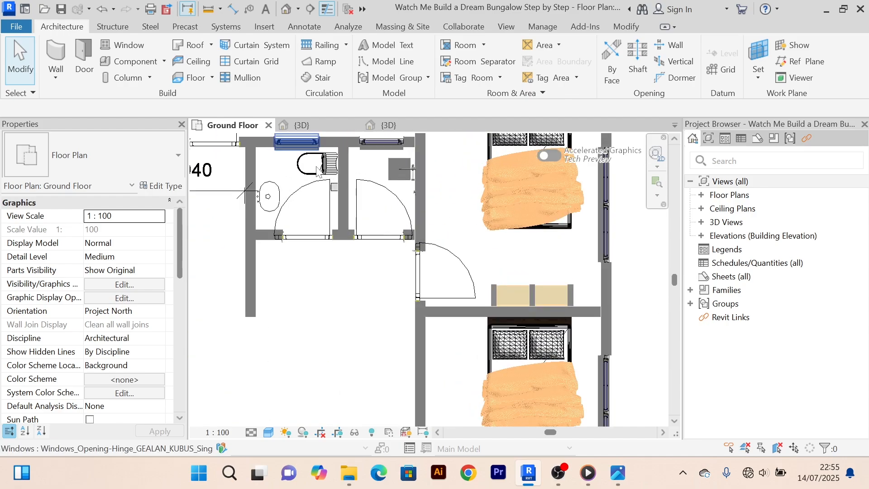
pyautogui.scroll(3, 327, 174)
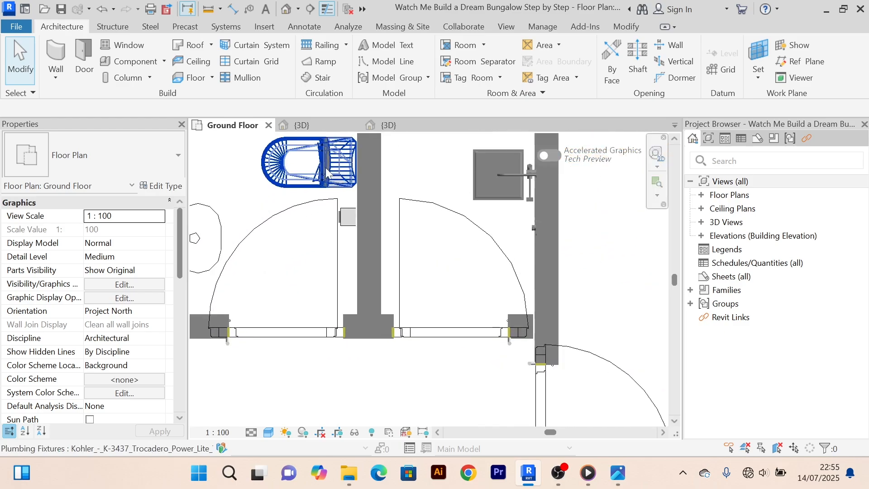
pyautogui.click(322, 162)
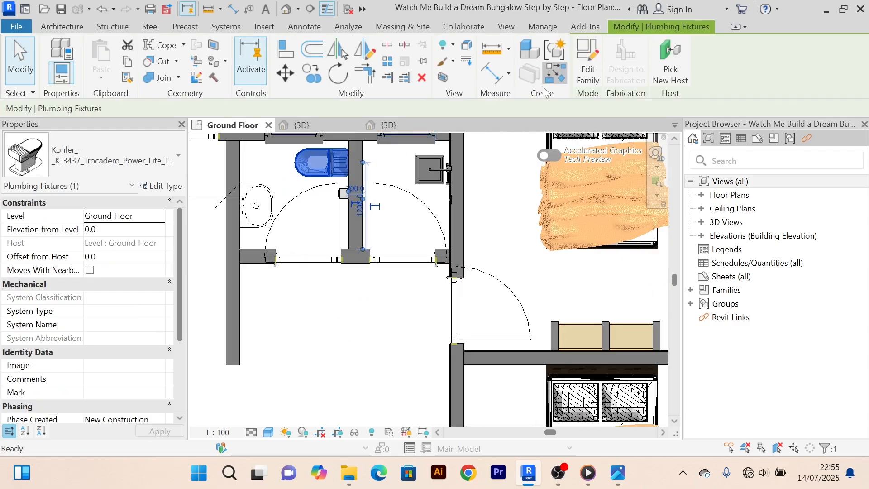
pyautogui.click(555, 73)
pyautogui.scroll(-4, 480, 211)
pyautogui.moveTo(489, 254); pyautogui.dragTo(426, 153, button='middle')
pyautogui.scroll(4, 475, 321)
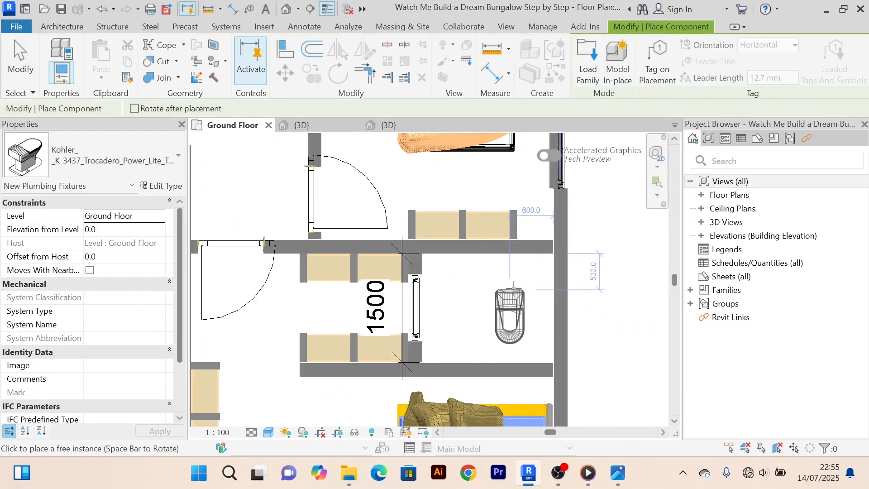
pyautogui.press('space')
pyautogui.press('space')
pyautogui.press('space')
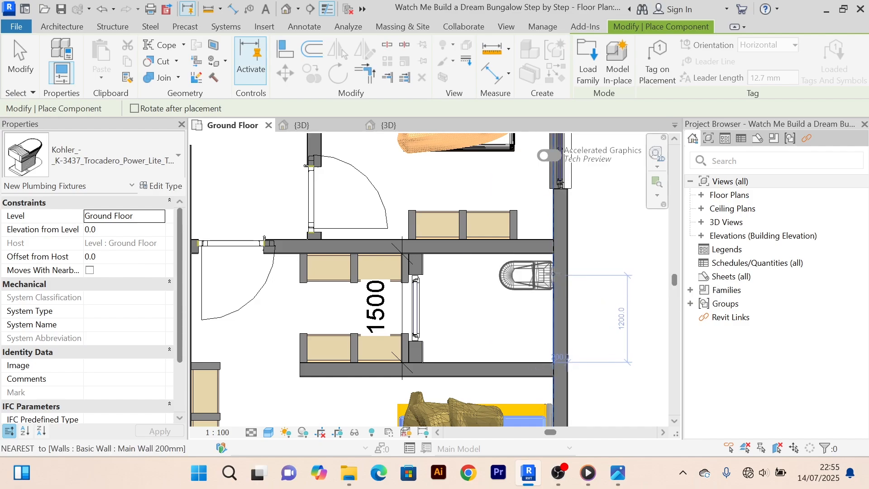
pyautogui.rightClick(606, 179)
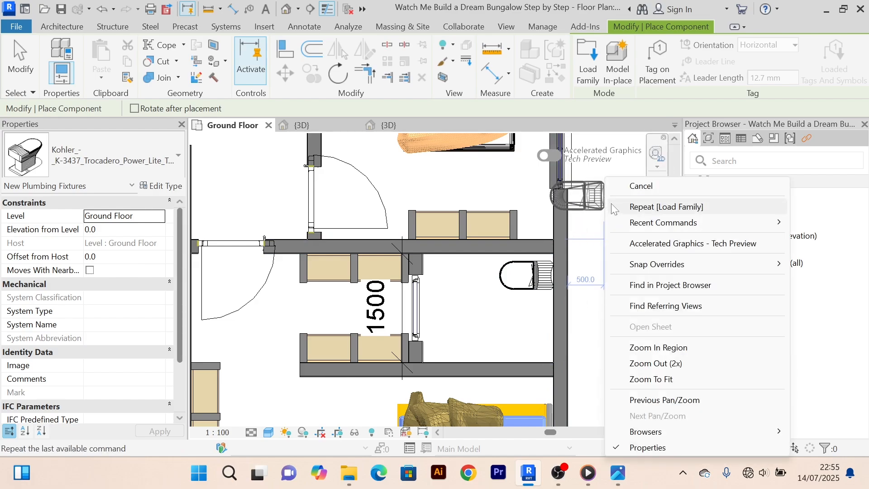
pyautogui.click(620, 186)
# Place a matching Toilet_Paper_Dispenser_568 on the inner compartment's outer wall just below the new toilet, and end placement.
pyautogui.scroll(-2, 479, 218)
pyautogui.moveTo(479, 218); pyautogui.dragTo(464, 413, button='middle')
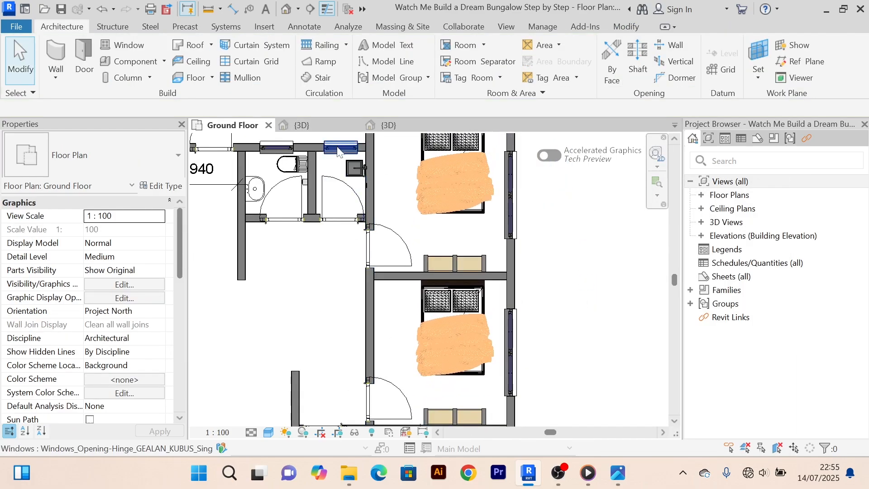
pyautogui.scroll(5, 339, 151)
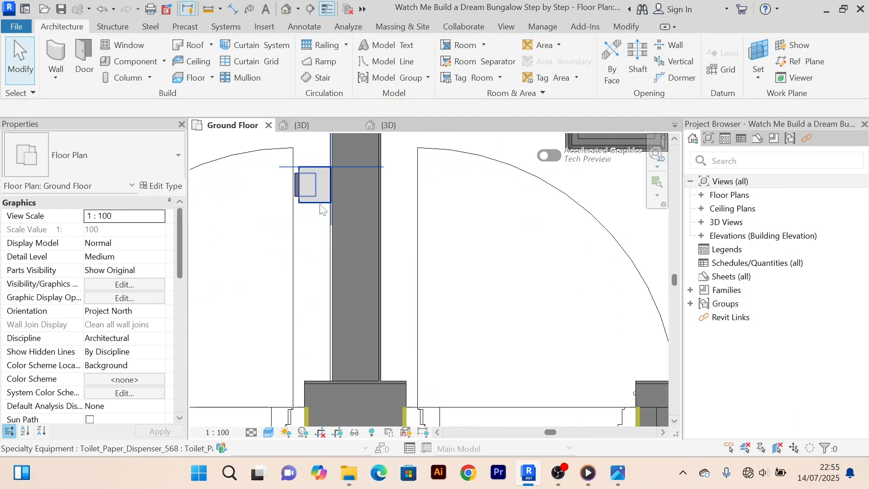
pyautogui.click(323, 210)
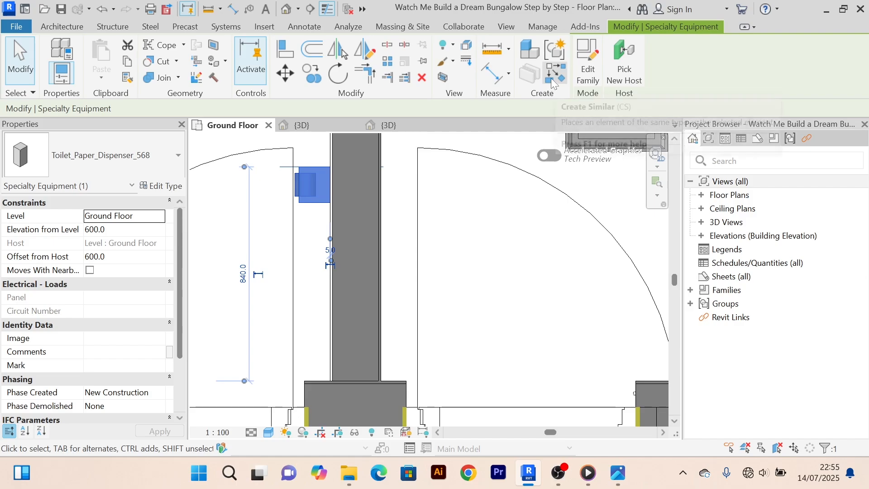
pyautogui.click(551, 83)
pyautogui.scroll(-4, 508, 288)
pyautogui.moveTo(512, 303); pyautogui.dragTo(419, 182, button='middle')
pyautogui.scroll(-2, 480, 377)
pyautogui.moveTo(452, 347); pyautogui.dragTo(315, 232, button='middle')
pyautogui.scroll(-2, 315, 232)
pyautogui.scroll(4, 398, 337)
pyautogui.scroll(3, 402, 298)
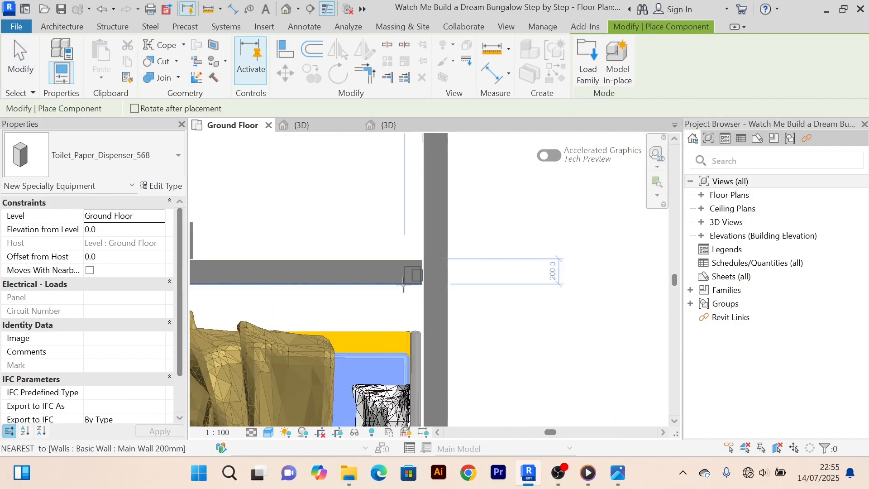
pyautogui.moveTo(412, 245); pyautogui.dragTo(406, 380, button='middle')
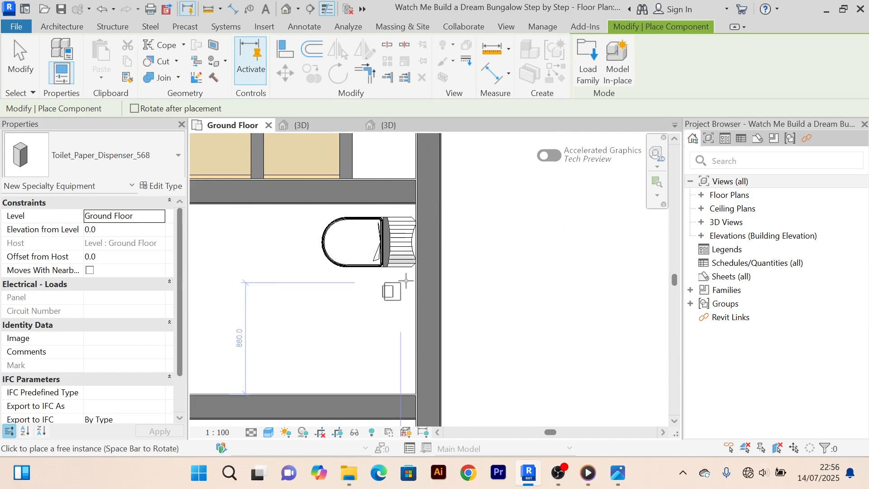
pyautogui.scroll(3, 408, 278)
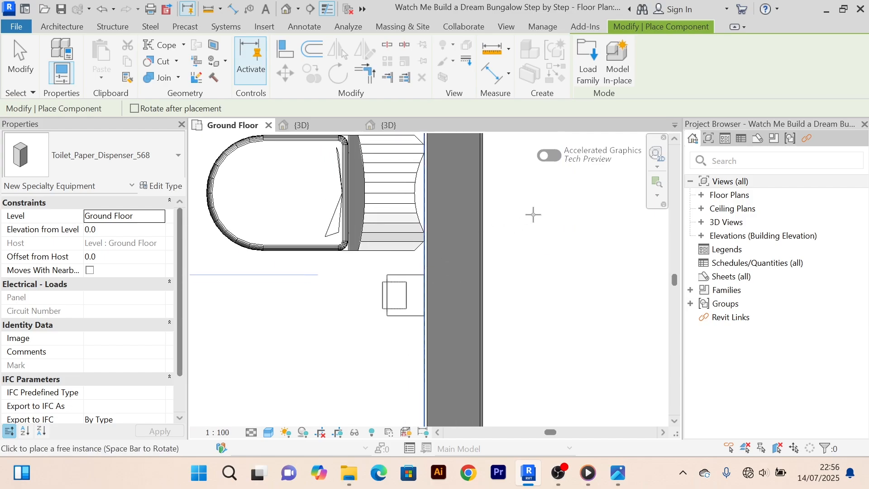
pyautogui.rightClick(547, 178)
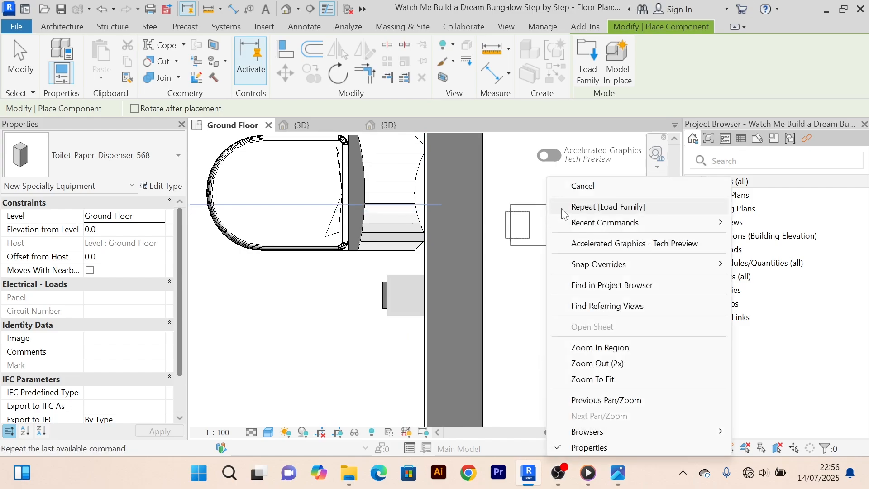
pyautogui.click(582, 186)
# Place a similar FS1518BR wall-mount shower set on the inner compartment's lower wall near the outer corner, about 824 mm from the dividing wall.
pyautogui.scroll(-5, 567, 257)
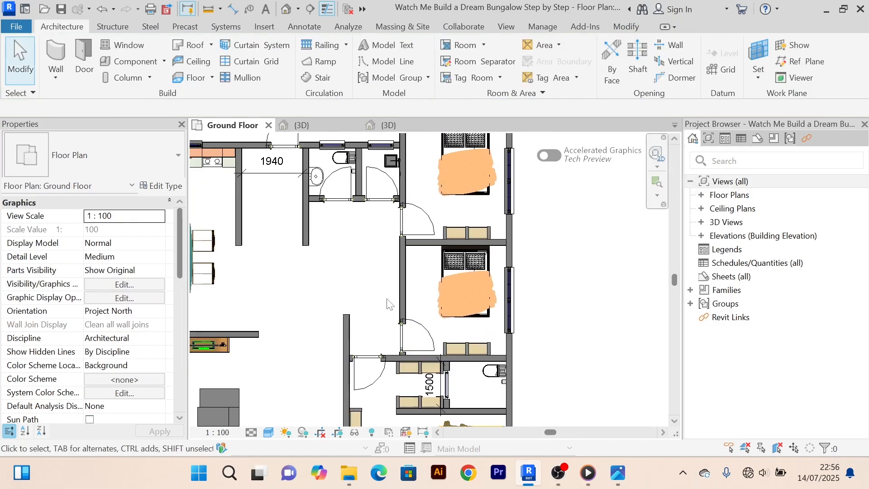
pyautogui.scroll(-2, 387, 303)
pyautogui.scroll(6, 415, 249)
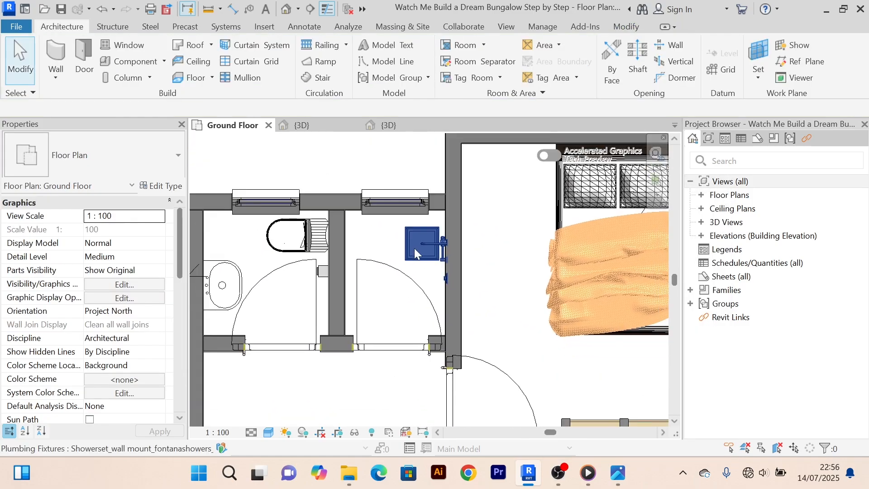
pyautogui.click(388, 319)
pyautogui.scroll(3, 435, 244)
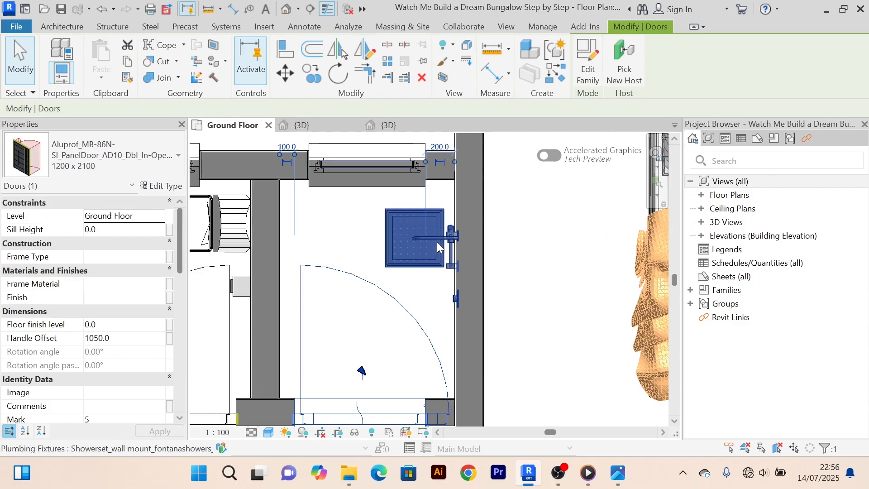
pyautogui.click(438, 244)
pyautogui.scroll(-3, 435, 242)
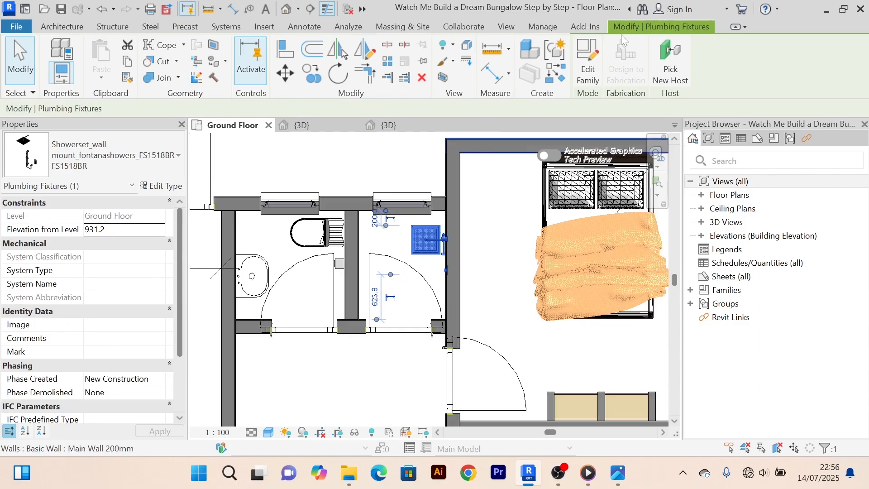
pyautogui.click(558, 75)
pyautogui.scroll(-8, 489, 351)
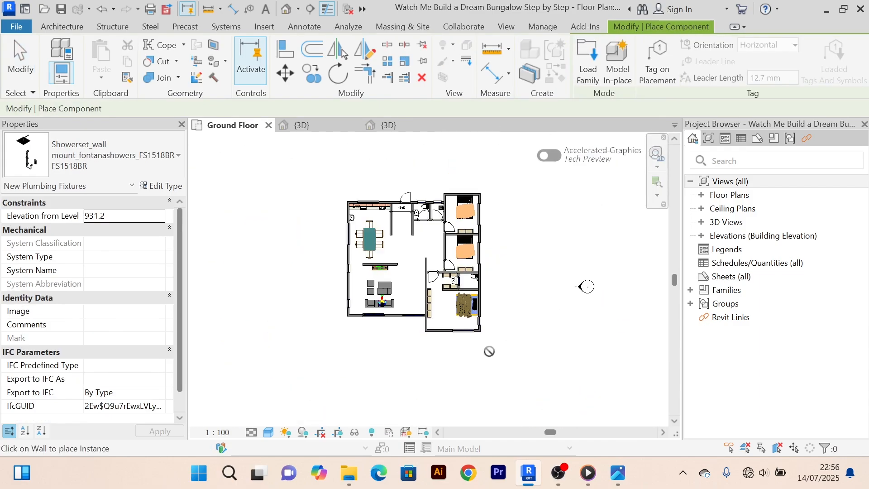
pyautogui.scroll(10, 474, 291)
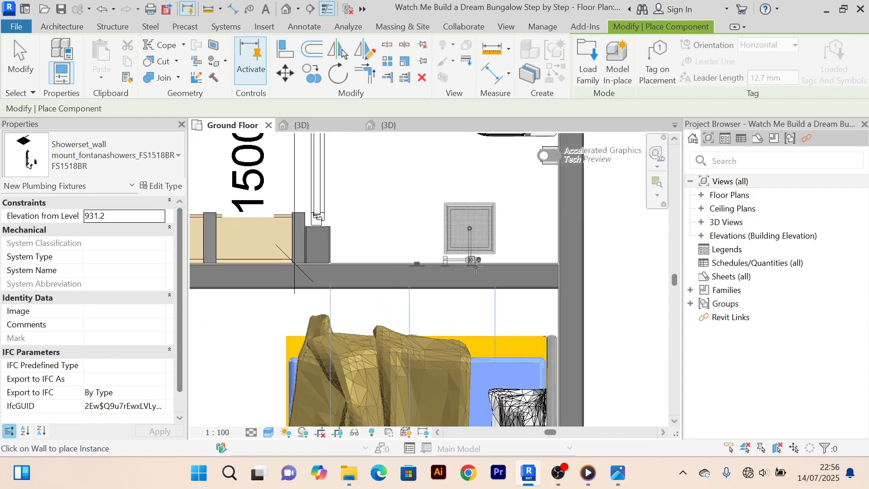
pyautogui.scroll(-2, 476, 269)
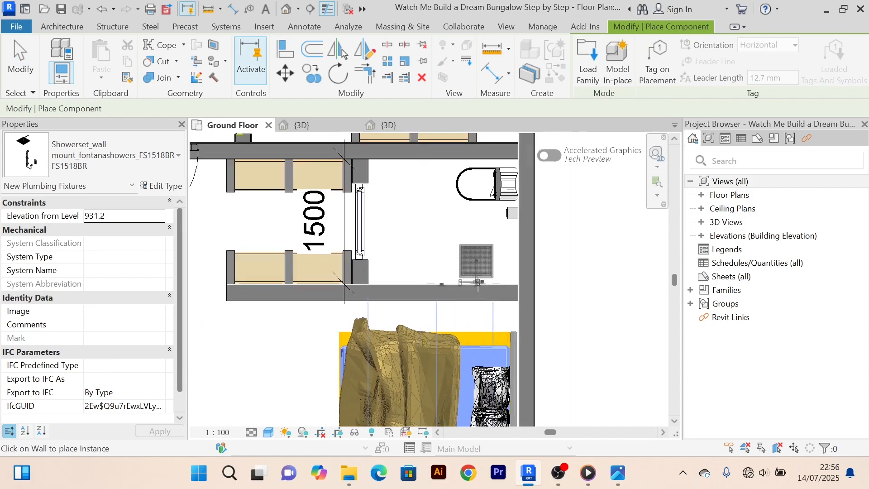
pyautogui.click(478, 284)
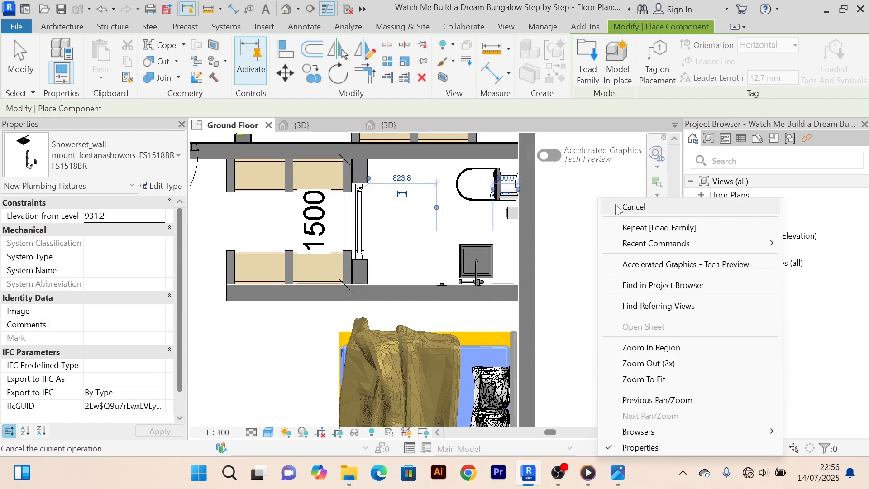
pyautogui.click(603, 209)
# Place a similar wall-hung Meridian china basin on the inner compartment's lower wall between the dividing wall and the shower, and end placement.
pyautogui.scroll(-3, 603, 230)
pyautogui.scroll(-5, 603, 231)
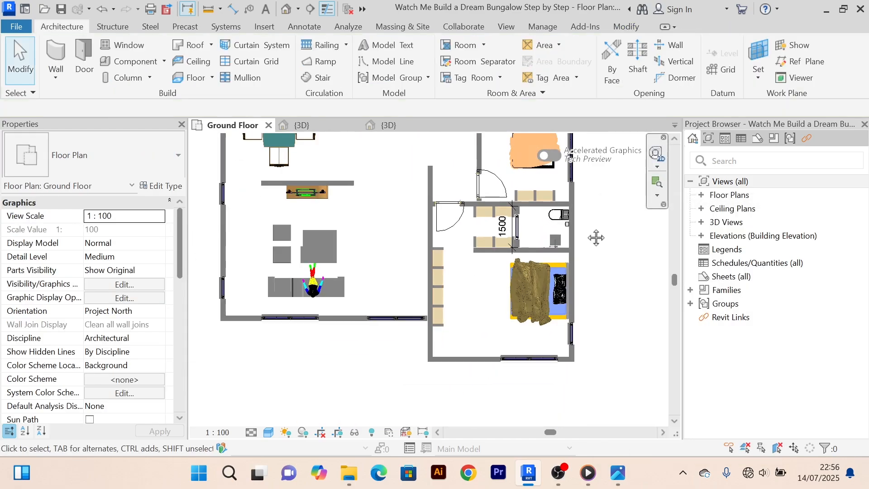
pyautogui.scroll(5, 371, 258)
pyautogui.scroll(5, 372, 259)
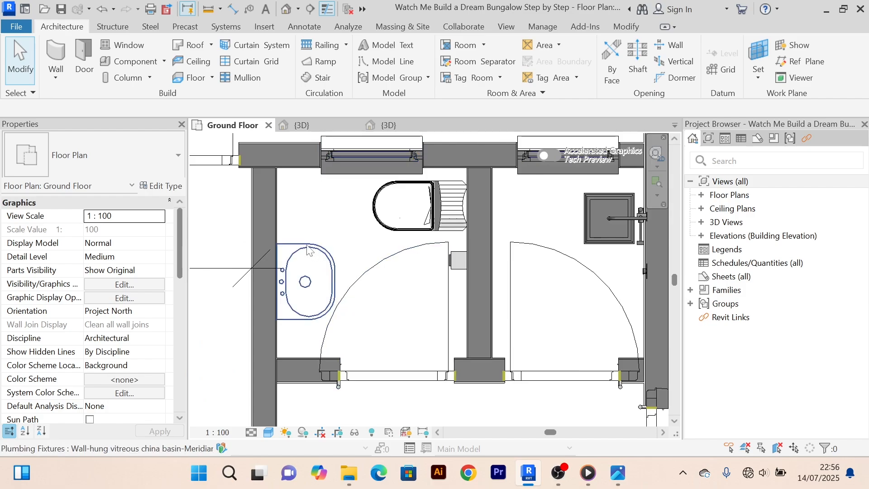
pyautogui.click(308, 254)
pyautogui.click(552, 74)
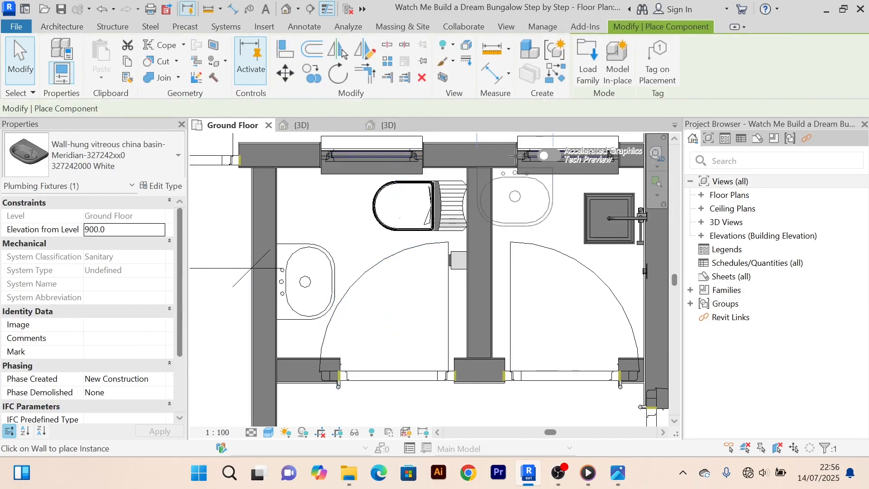
pyautogui.scroll(-6, 518, 229)
pyautogui.moveTo(509, 305); pyautogui.dragTo(459, 205, button='middle')
pyautogui.scroll(-3, 458, 240)
pyautogui.scroll(8, 511, 308)
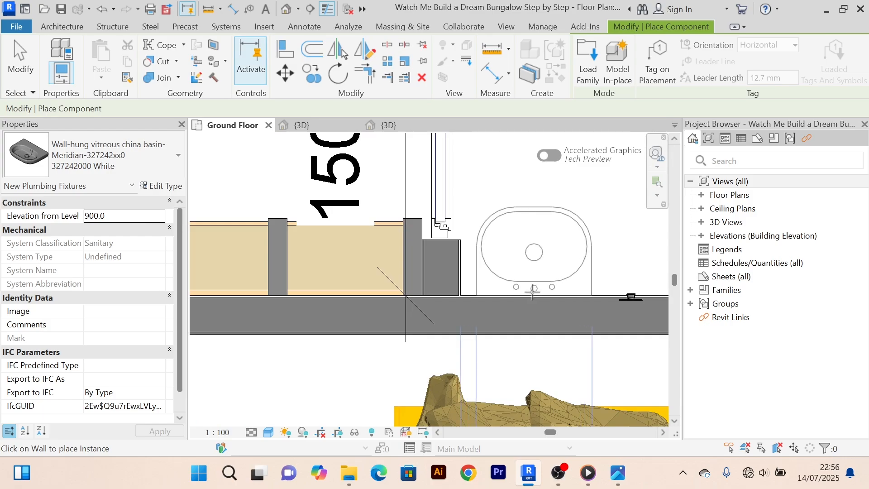
pyautogui.scroll(-6, 541, 289)
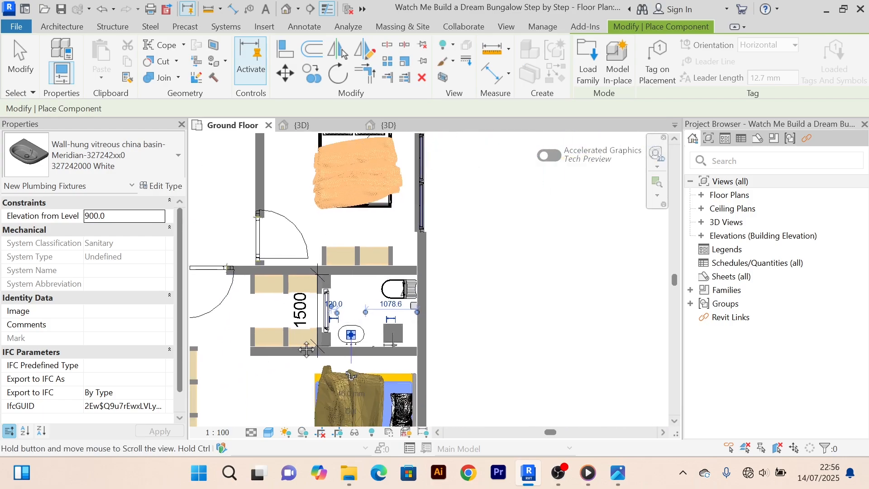
pyautogui.rightClick(506, 200)
pyautogui.click(525, 205)
pyautogui.rightClick(505, 192)
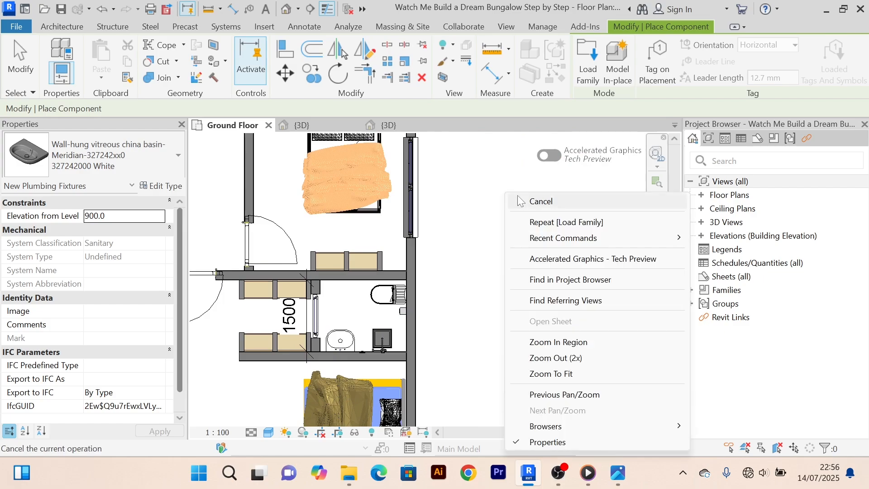
pyautogui.click(522, 199)
# Examine the furnished ensuite bathroom, the shelf compartment and the adjoining large bedroom on the ground floor plan.
pyautogui.scroll(2, 410, 293)
pyautogui.scroll(-2, 345, 295)
pyautogui.moveTo(342, 295); pyautogui.dragTo(427, 274, button='middle')
pyautogui.scroll(-2, 427, 275)
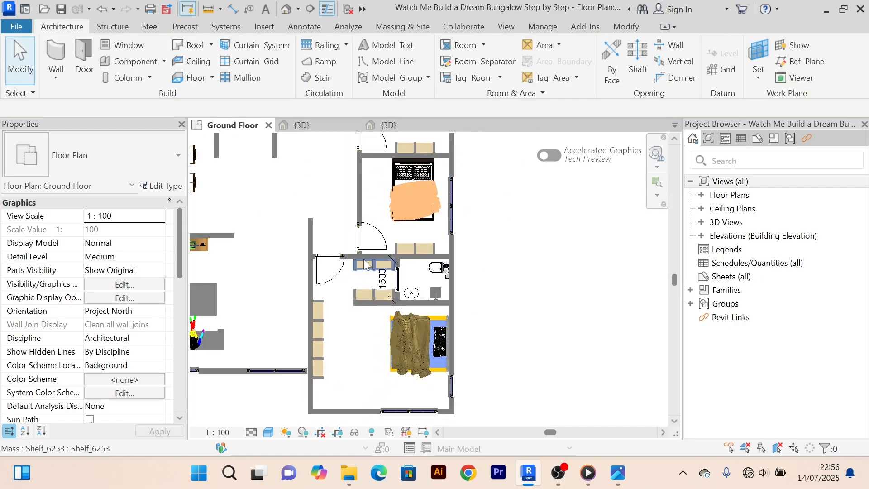
pyautogui.scroll(2, 360, 272)
pyautogui.moveTo(360, 272)
pyautogui.mouseDown(button='middle')
pyautogui.moveTo(367, 285)
pyautogui.moveTo(361, 267)
pyautogui.moveTo(344, 266)
pyautogui.mouseUp(button='middle')
pyautogui.scroll(3, 326, 279)
pyautogui.scroll(-3, 351, 284)
pyautogui.scroll(4, 338, 261)
pyautogui.scroll(-3, 392, 233)
pyautogui.scroll(4, 362, 246)
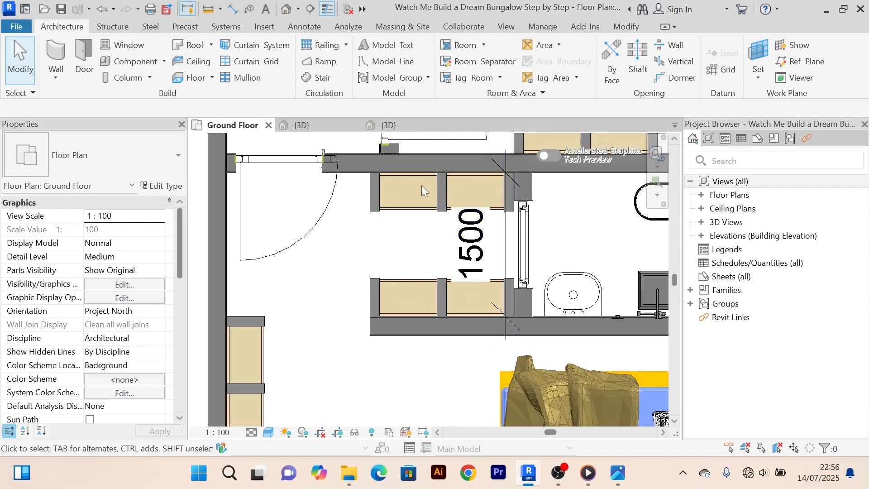
pyautogui.scroll(-2, 474, 281)
pyautogui.moveTo(472, 277); pyautogui.dragTo(450, 274, button='middle')
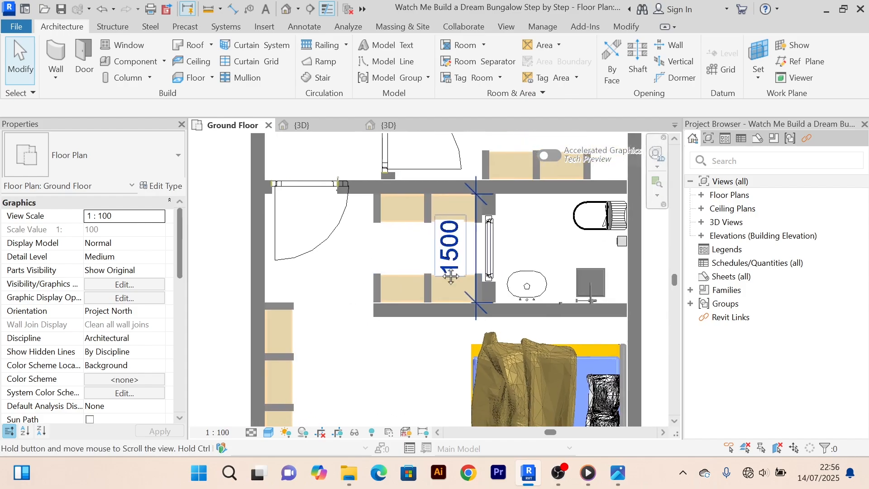
pyautogui.scroll(3, 484, 264)
pyautogui.scroll(-3, 534, 232)
pyautogui.moveTo(590, 209); pyautogui.dragTo(545, 225, button='middle')
pyautogui.scroll(4, 545, 225)
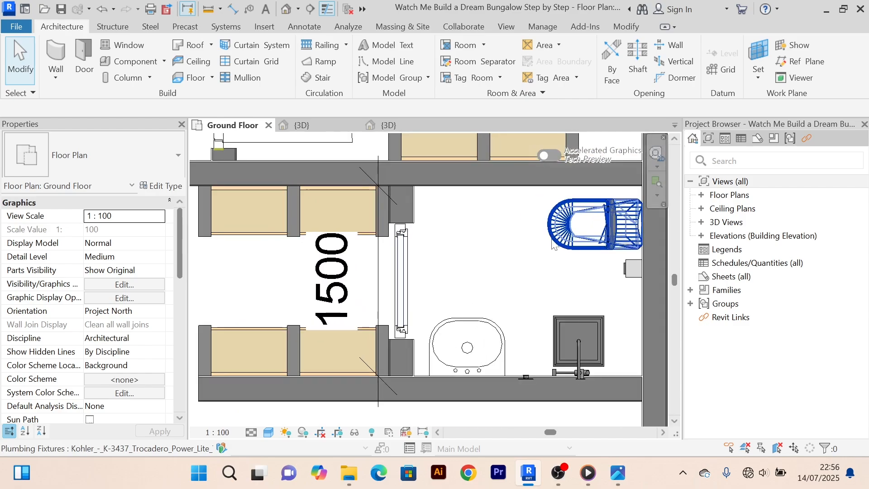
# Place a single-leaf GEALAN KUBUS window matching the large bedroom's side window in the ensuite's outer wall, beside the shower, and end placement.
pyautogui.moveTo(560, 272); pyautogui.dragTo(466, 219, button='middle')
pyautogui.scroll(-3, 494, 267)
pyautogui.scroll(-1, 494, 254)
pyautogui.scroll(3, 465, 247)
pyautogui.scroll(-2, 464, 247)
pyautogui.scroll(-3, 466, 219)
pyautogui.moveTo(475, 350); pyautogui.dragTo(470, 311, button='middle')
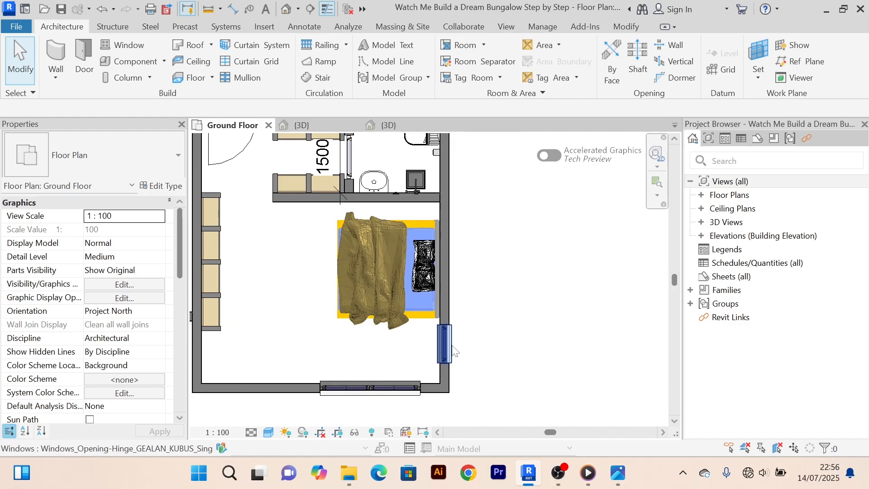
pyautogui.click(445, 343)
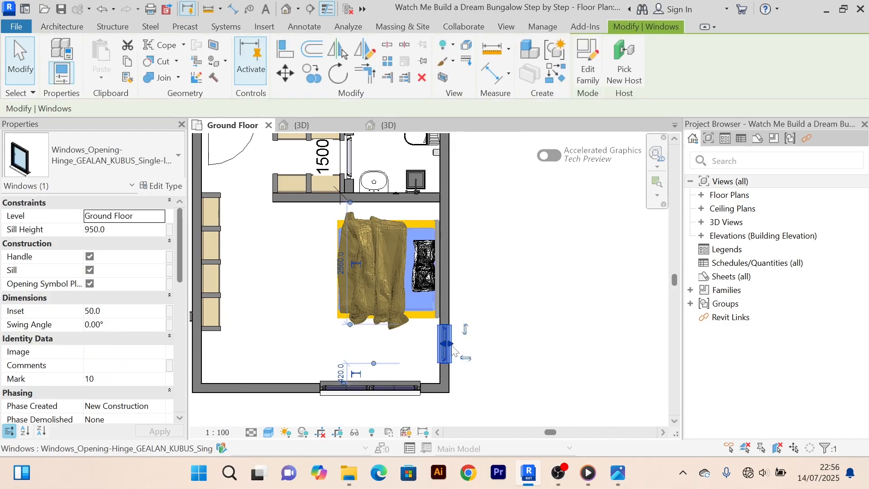
pyautogui.click(556, 75)
pyautogui.scroll(4, 453, 255)
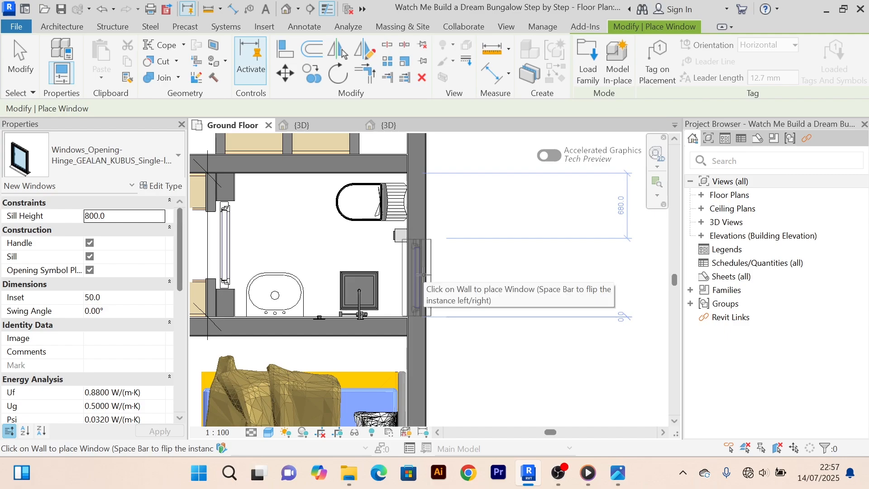
pyautogui.rightClick(483, 194)
pyautogui.click(503, 202)
pyautogui.rightClick(493, 185)
pyautogui.click(520, 194)
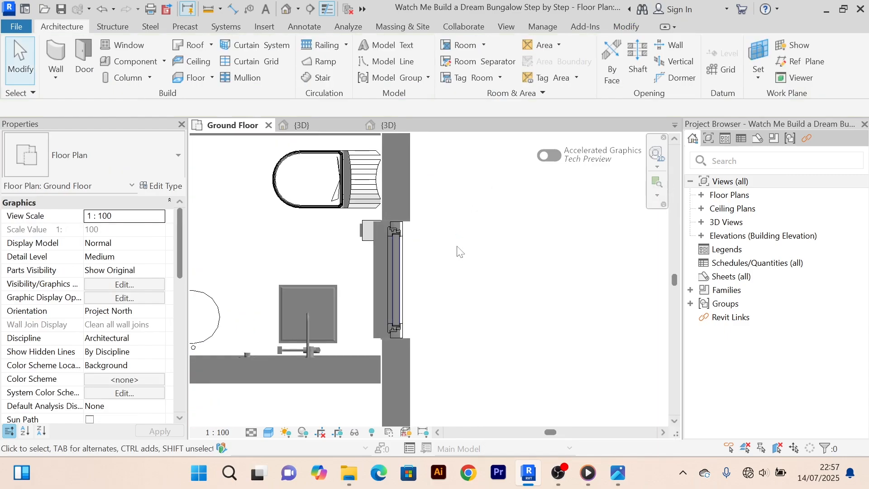
# Nudge the ensuite toilet two increments along the outer wall toward the upper partition, away from the new window.
pyautogui.scroll(2, 457, 249)
pyautogui.click(394, 225)
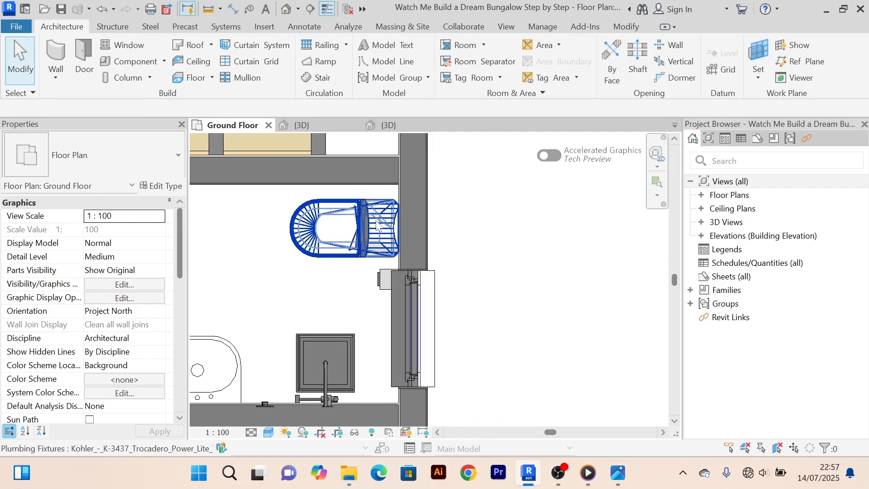
pyautogui.press('Up')
pyautogui.press('Up')
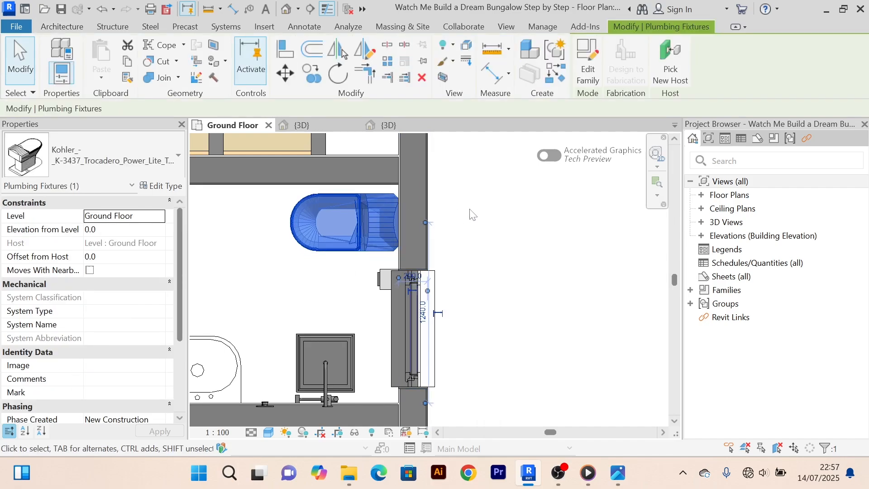
pyautogui.click(473, 214)
pyautogui.scroll(-2, 457, 240)
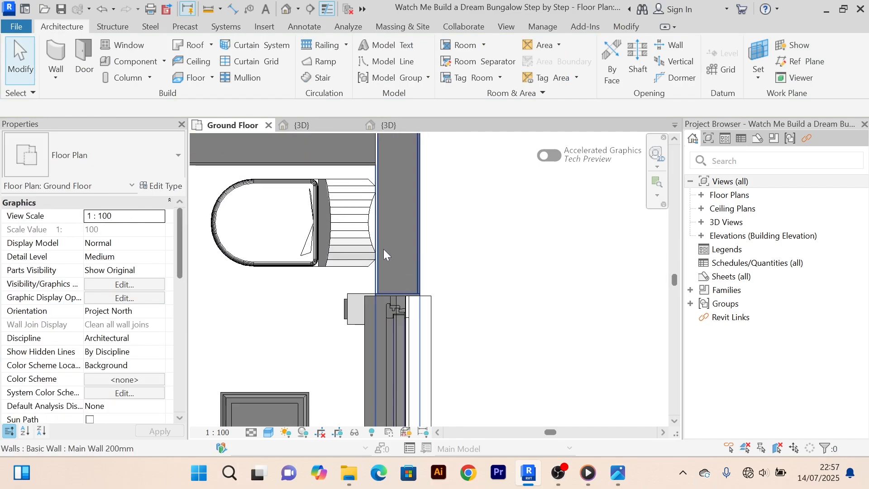
pyautogui.scroll(3, 466, 248)
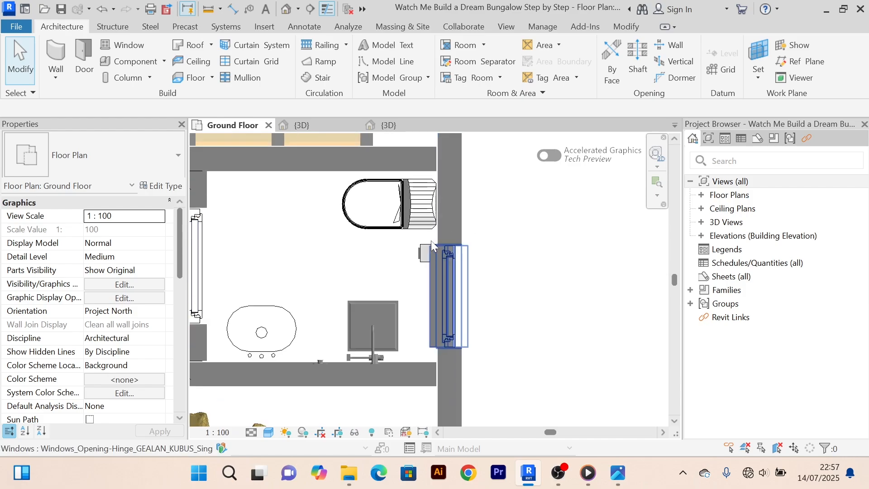
pyautogui.scroll(5, 407, 260)
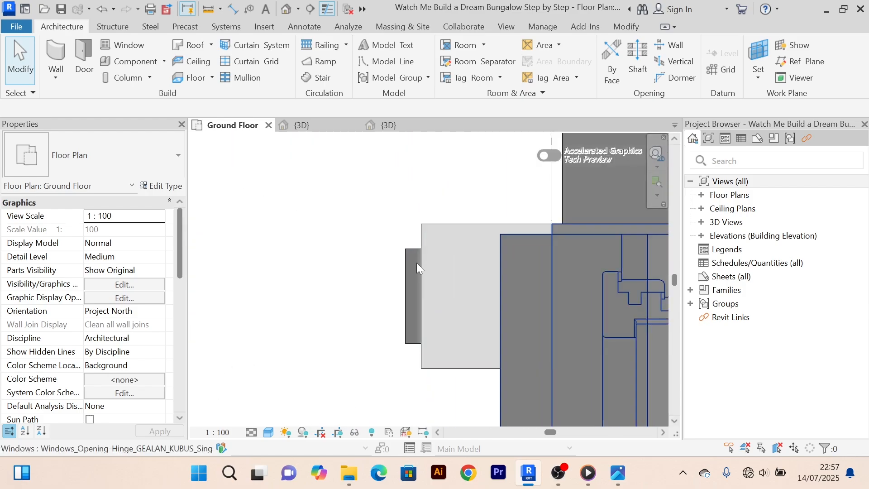
pyautogui.click(418, 248)
pyautogui.scroll(-3, 418, 248)
pyautogui.scroll(-4, 418, 248)
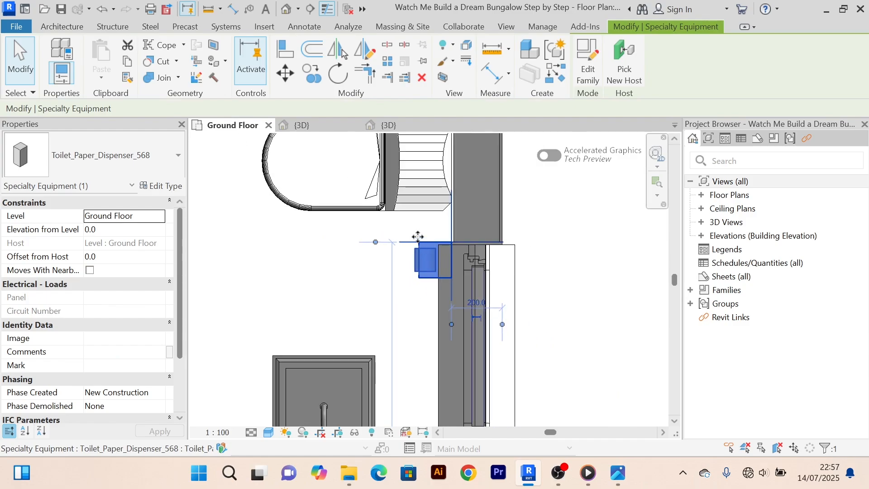
pyautogui.click(628, 74)
pyautogui.scroll(-3, 455, 217)
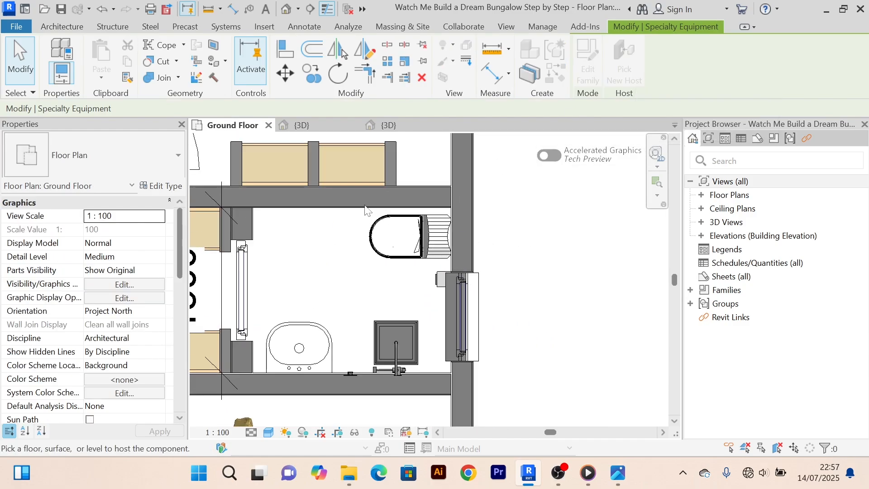
pyautogui.scroll(5, 437, 276)
pyautogui.scroll(3, 450, 259)
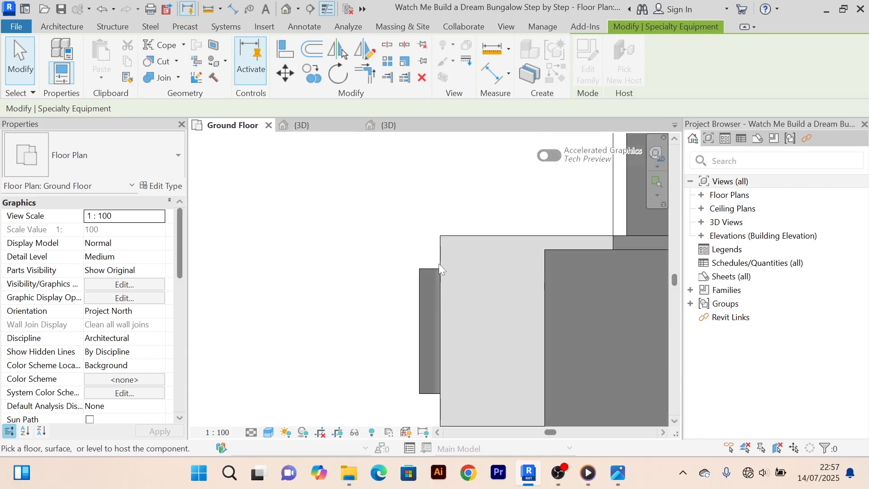
pyautogui.scroll(4, 439, 264)
pyautogui.scroll(-5, 413, 293)
pyautogui.scroll(-5, 413, 293)
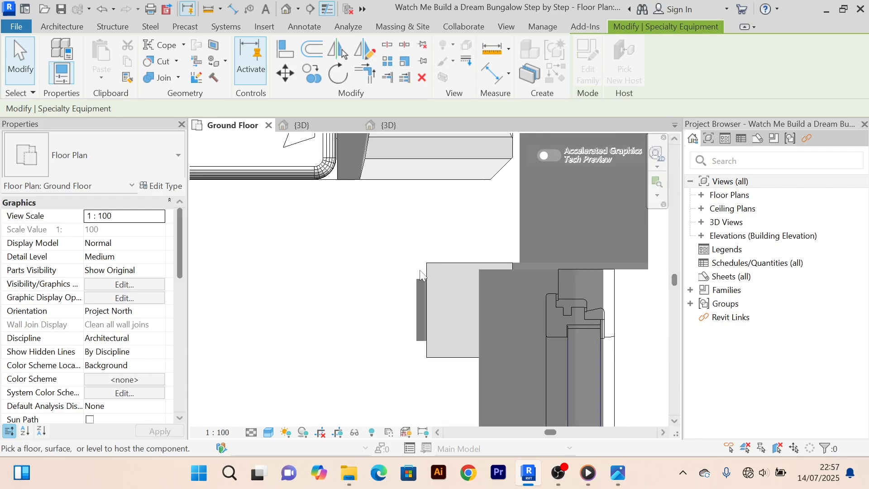
pyautogui.rightClick(605, 201)
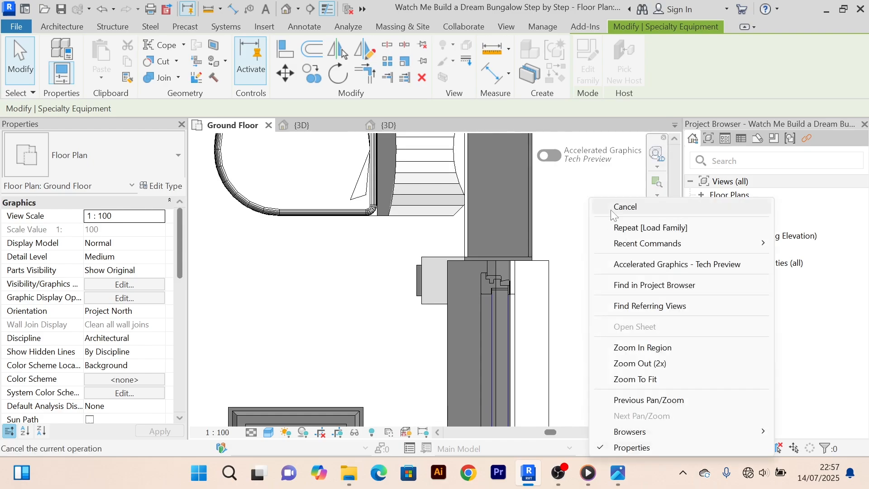
pyautogui.click(627, 206)
pyautogui.rightClick(605, 181)
pyautogui.click(631, 186)
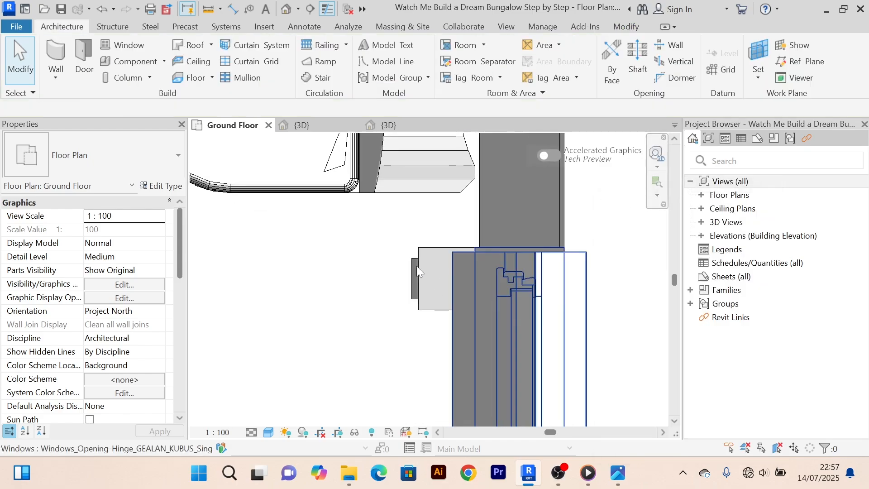
# Place a similar Toilet_Paper_Dispenser_568, rotated against the ensuite's upper wall near the toilet's front, 860 mm from the outer wall, and end placement.
pyautogui.scroll(4, 416, 256)
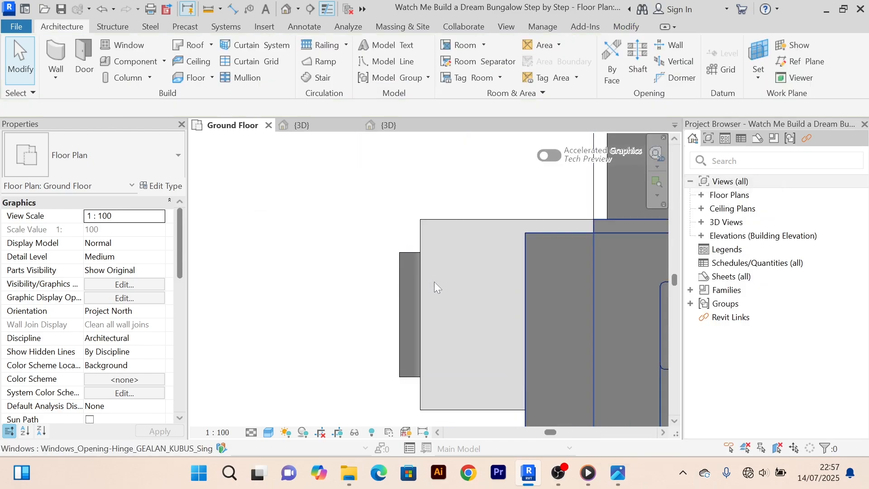
pyautogui.click(449, 255)
pyautogui.scroll(-4, 449, 256)
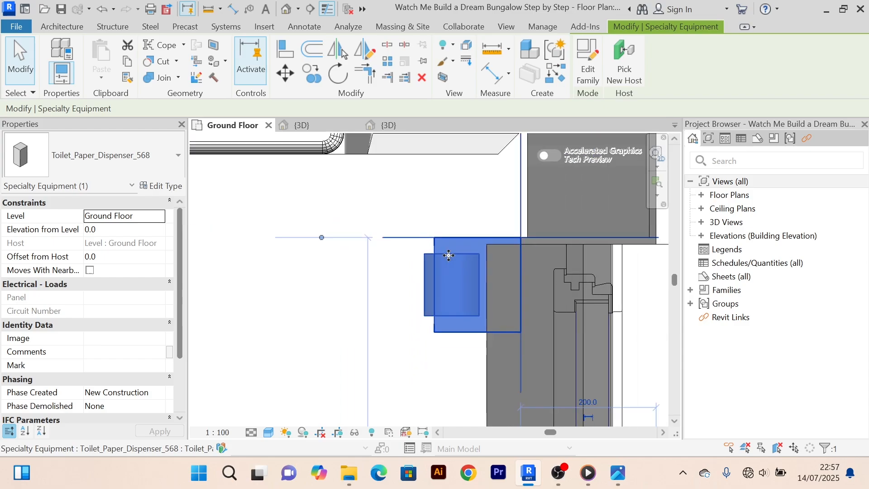
pyautogui.click(548, 75)
pyautogui.scroll(-2, 369, 226)
pyautogui.moveTo(363, 226); pyautogui.dragTo(409, 330, button='middle')
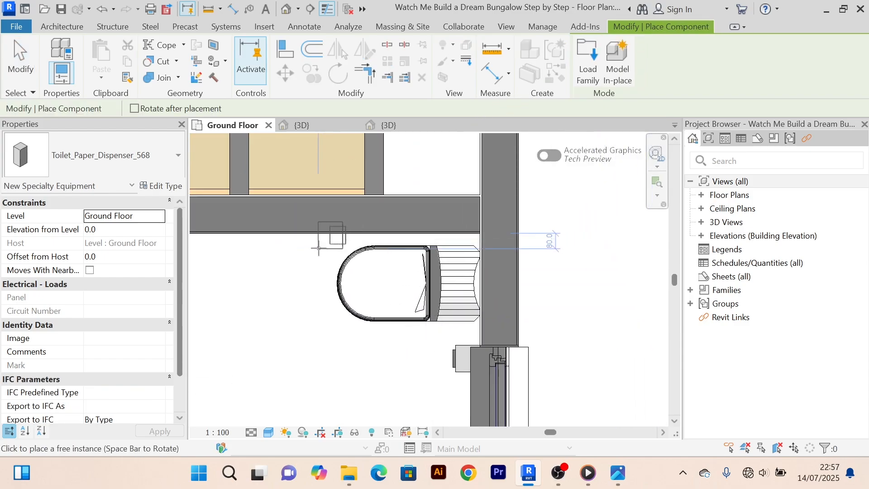
pyautogui.press('space')
pyautogui.press('space')
pyautogui.press('space')
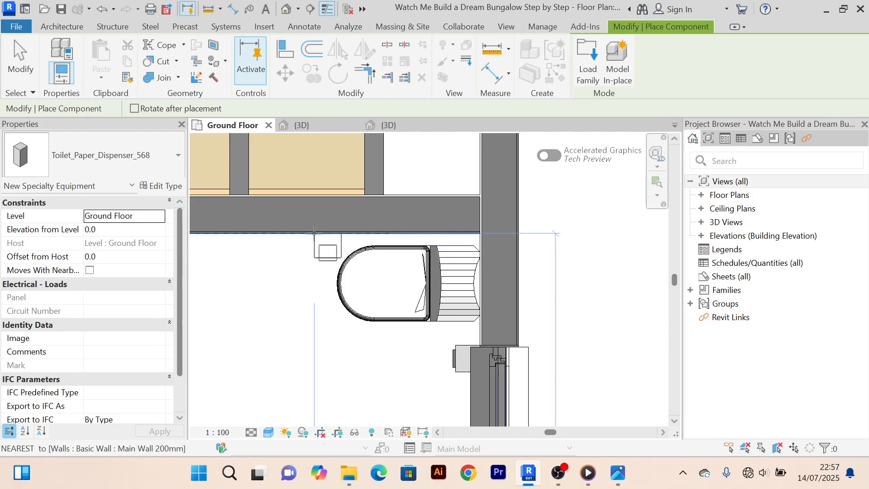
pyautogui.click(315, 233)
pyautogui.rightClick(561, 172)
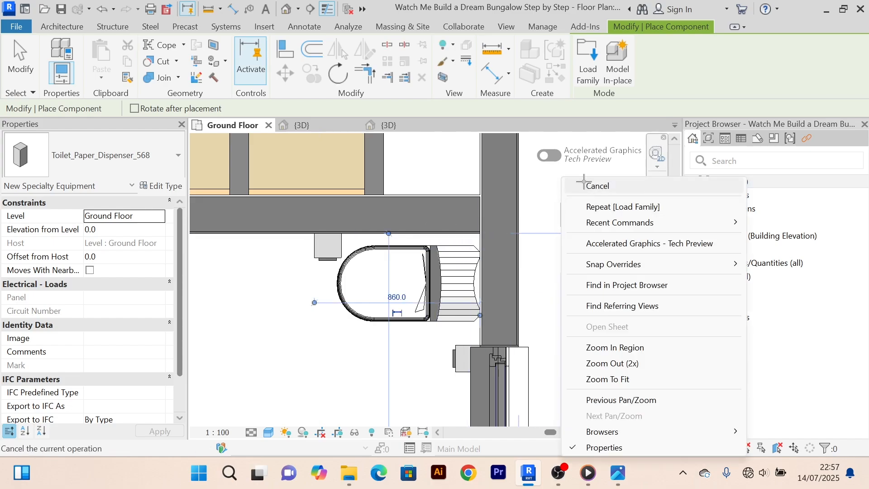
pyautogui.press('Escape')
pyautogui.scroll(-2, 559, 252)
pyautogui.rightClick(561, 171)
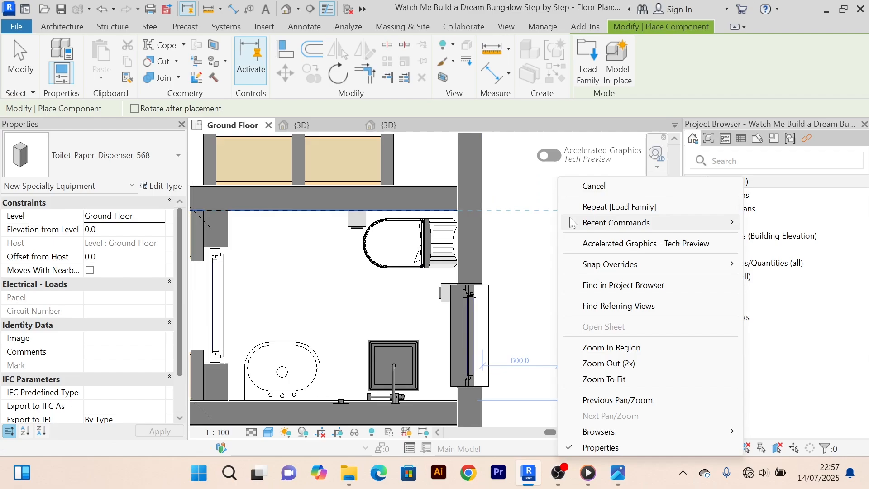
pyautogui.click(589, 185)
# Delete the original toilet paper dispenser that overlaps the new ensuite window on the outer wall.
pyautogui.scroll(5, 455, 282)
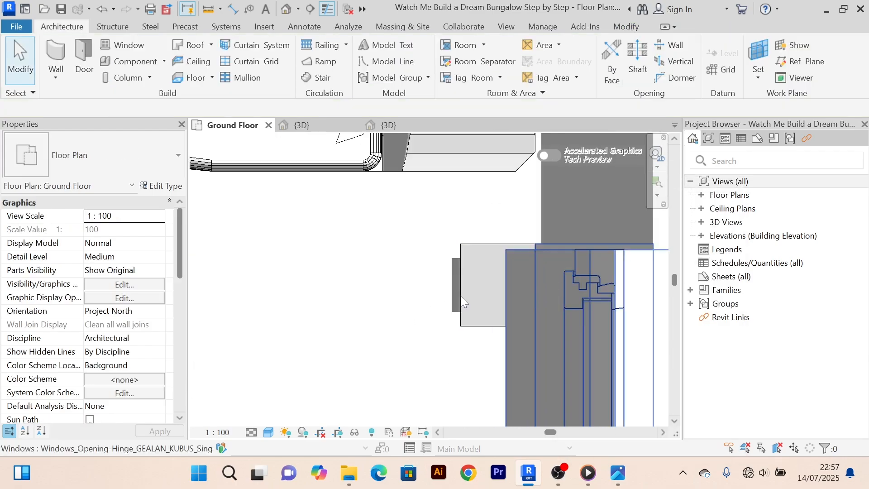
pyautogui.click(460, 284)
pyautogui.press('Delete')
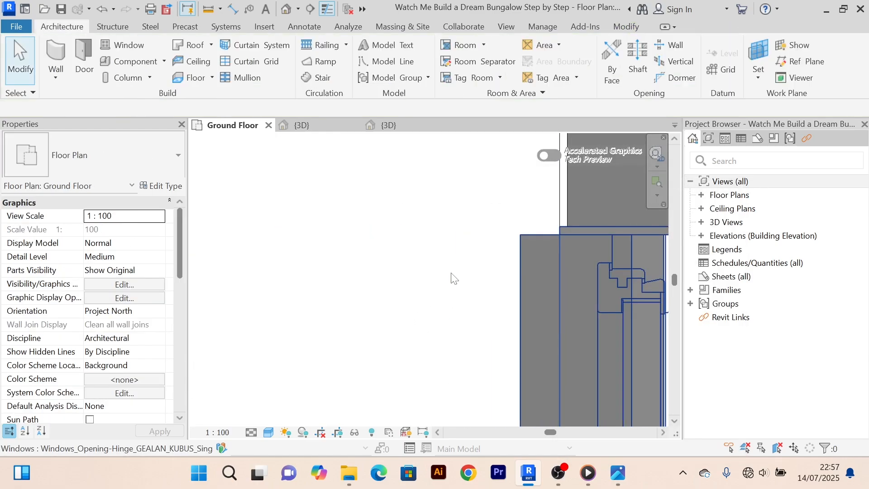
# Examine the whole furnished ground floor plan, including the large bedroom with its ensuite, the other bedrooms, and the living and dining areas.
pyautogui.scroll(-5, 460, 278)
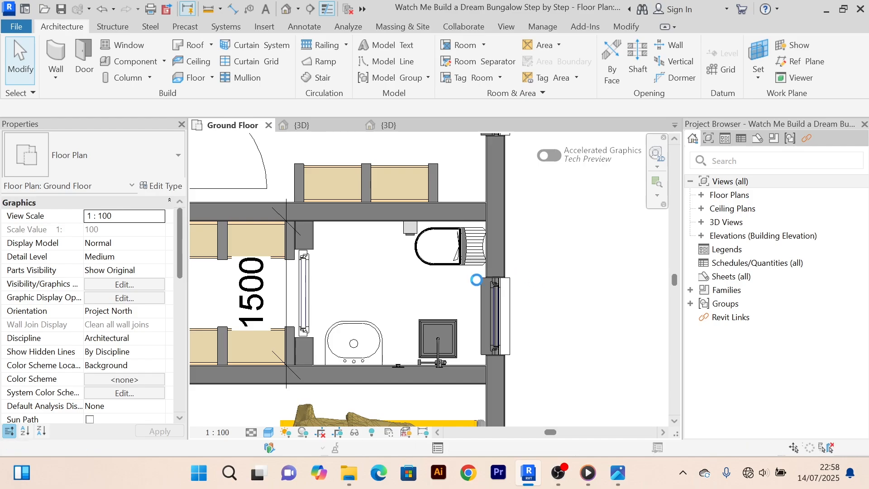
pyautogui.scroll(-10, 437, 285)
pyautogui.scroll(5, 527, 261)
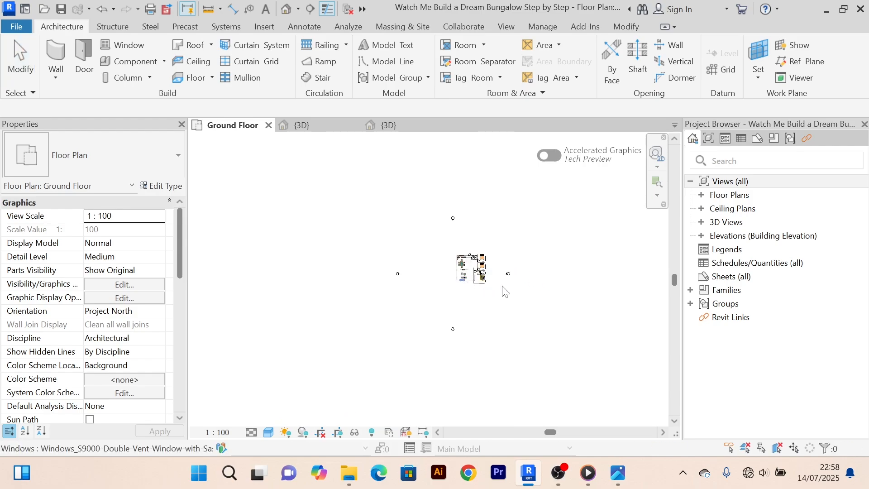
pyautogui.scroll(5, 527, 261)
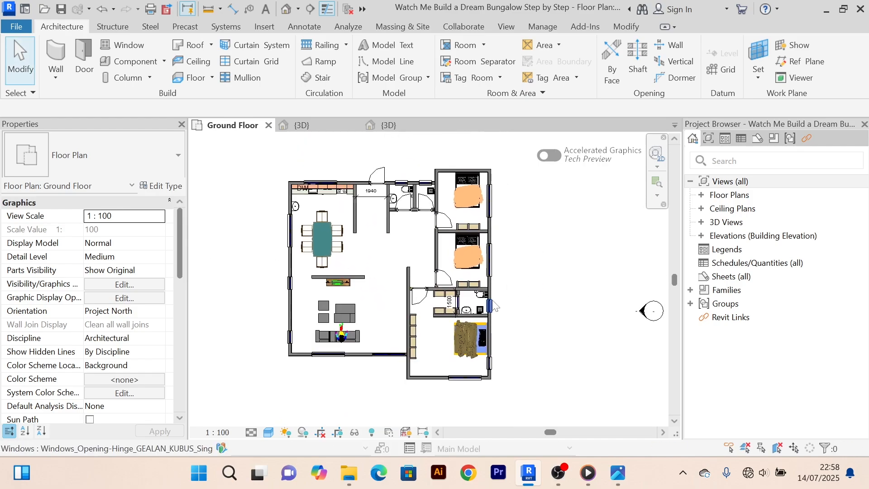
pyautogui.scroll(3, 490, 310)
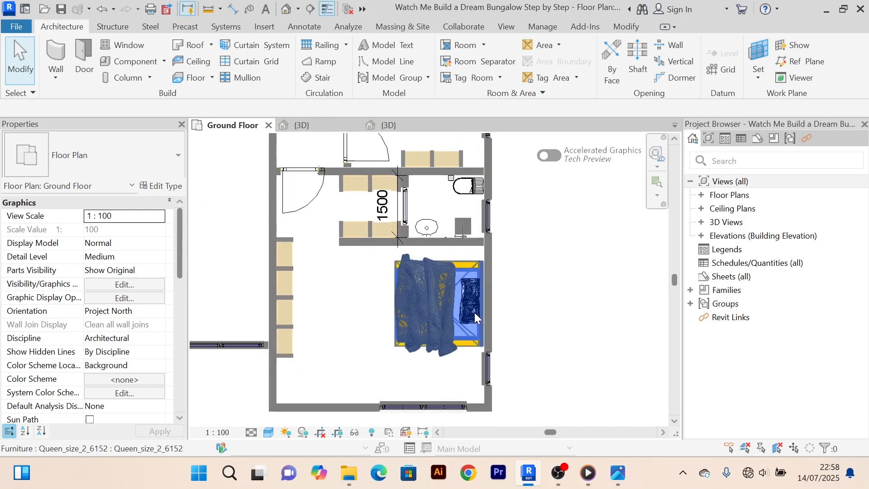
pyautogui.scroll(-2, 380, 343)
pyautogui.scroll(3, 344, 344)
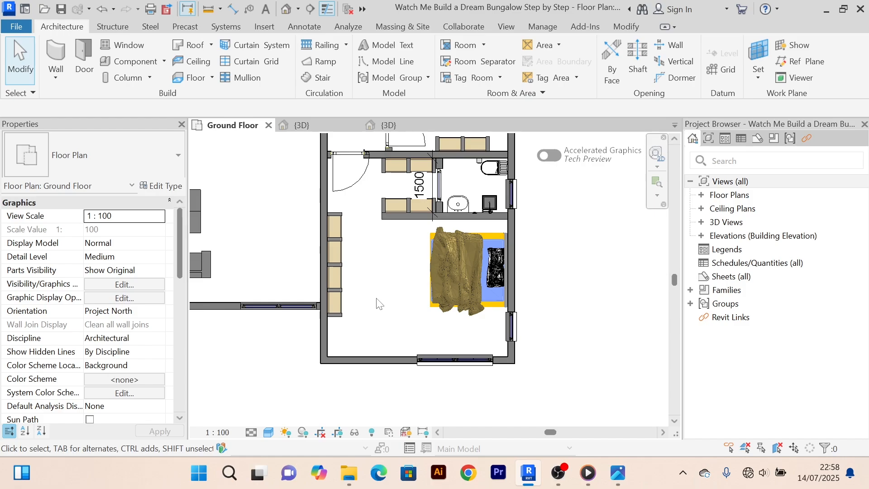
pyautogui.scroll(-5, 379, 304)
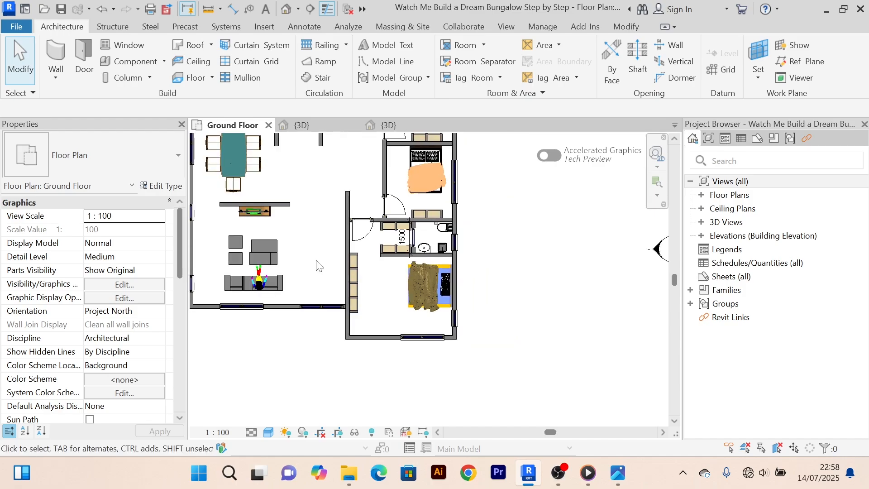
pyautogui.scroll(3, 379, 239)
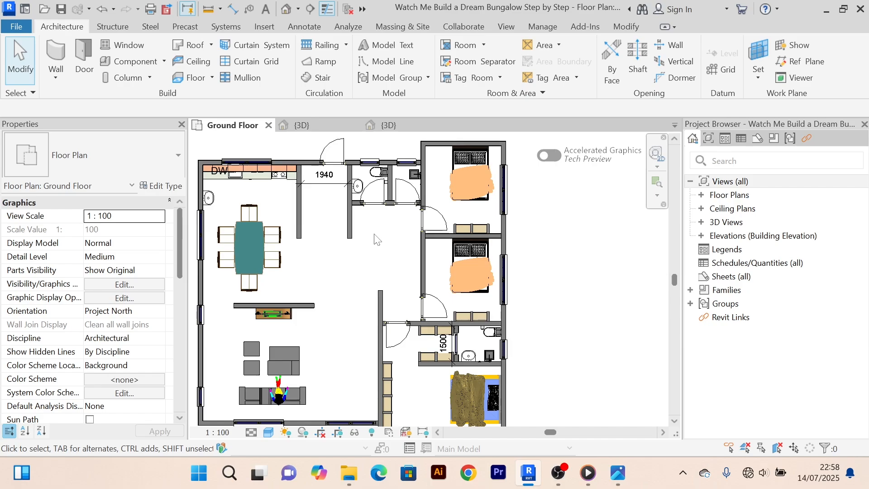
pyautogui.scroll(-2, 382, 249)
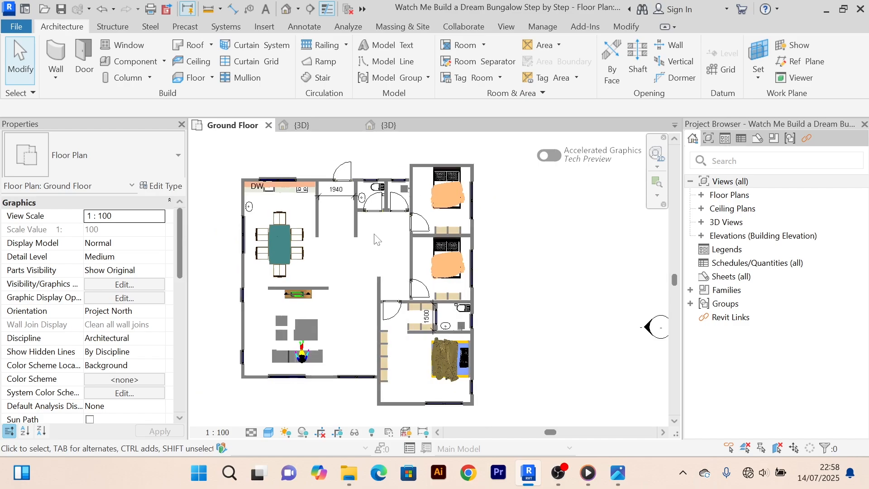
pyautogui.scroll(3, 384, 248)
pyautogui.scroll(-2, 383, 248)
pyautogui.scroll(3, 381, 244)
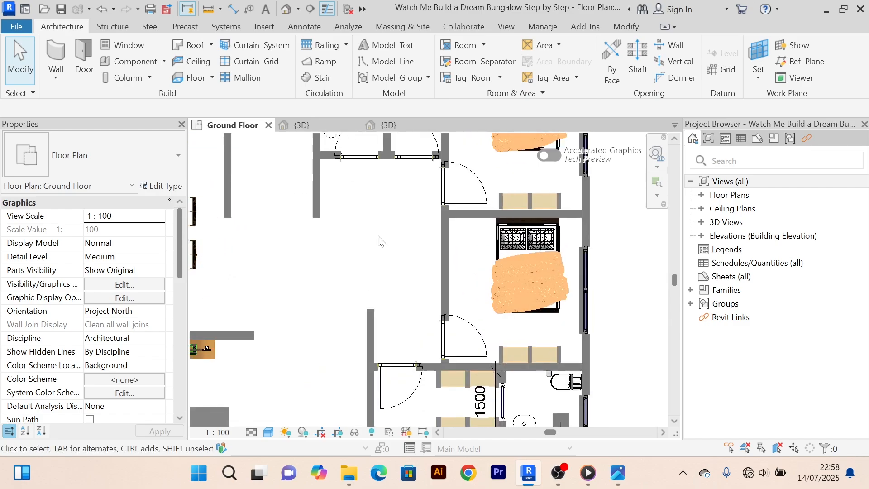
pyautogui.scroll(-3, 379, 240)
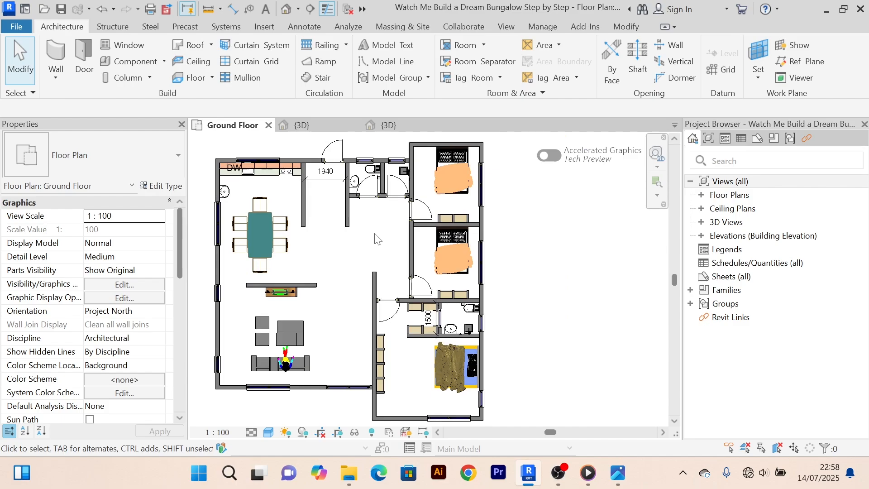
pyautogui.scroll(-1, 380, 240)
pyautogui.scroll(3, 378, 238)
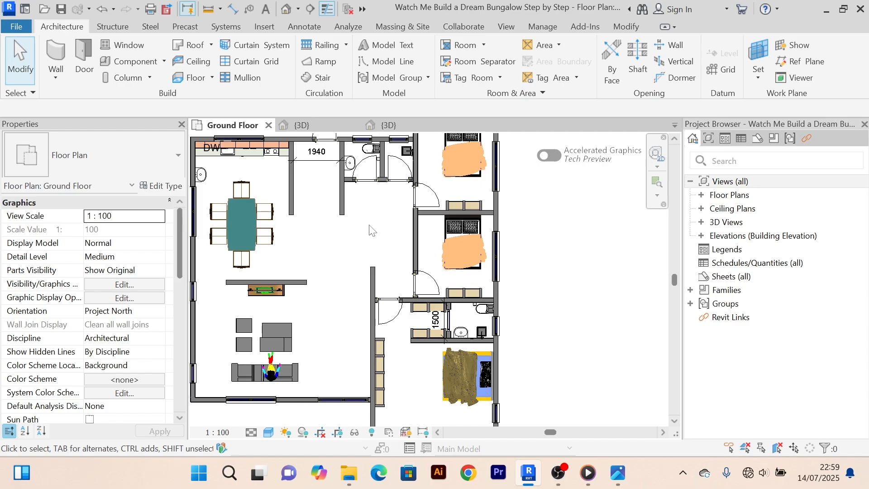
pyautogui.scroll(-3, 371, 228)
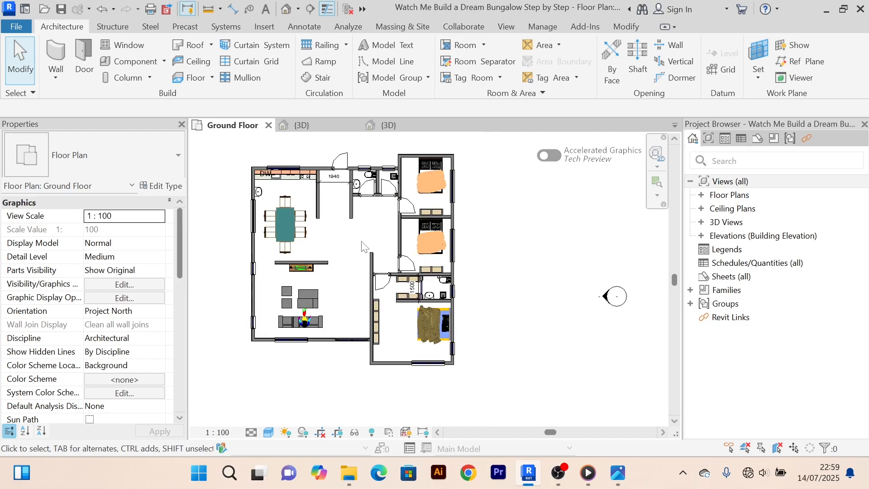
pyautogui.scroll(3, 361, 244)
pyautogui.scroll(-2, 361, 245)
pyautogui.moveTo(367, 249); pyautogui.dragTo(367, 251, button='middle')
pyautogui.scroll(3, 358, 247)
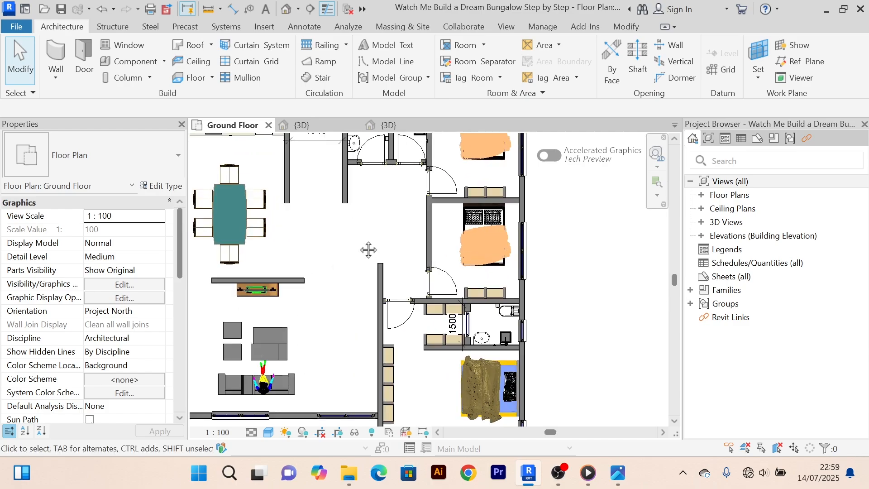
pyautogui.scroll(-3, 356, 247)
pyautogui.scroll(2, 355, 250)
pyautogui.scroll(-2, 357, 253)
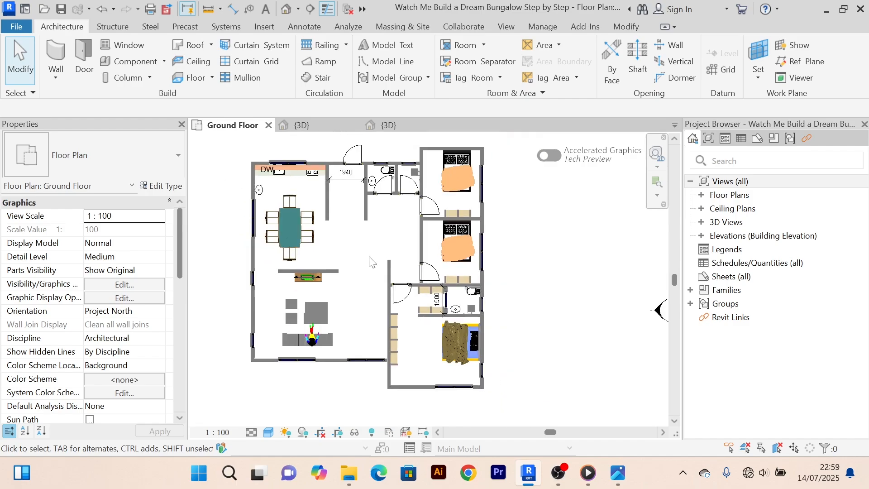
pyautogui.scroll(2, 367, 259)
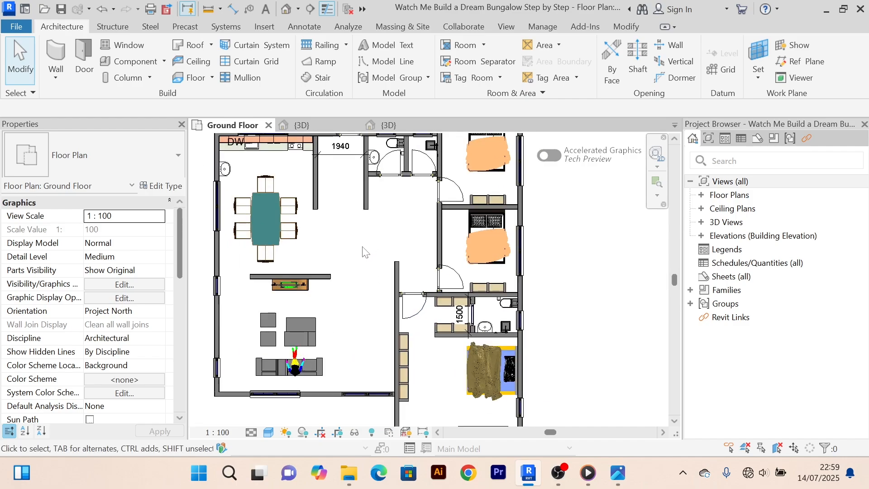
pyautogui.scroll(-2, 365, 252)
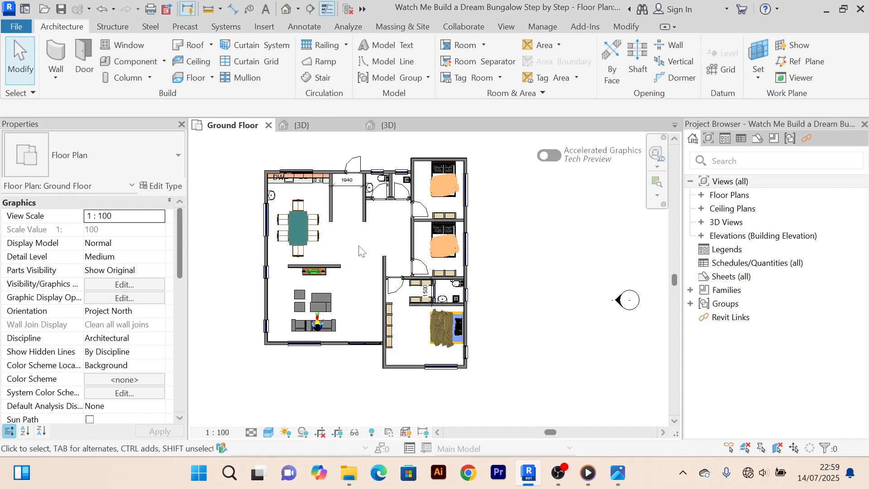